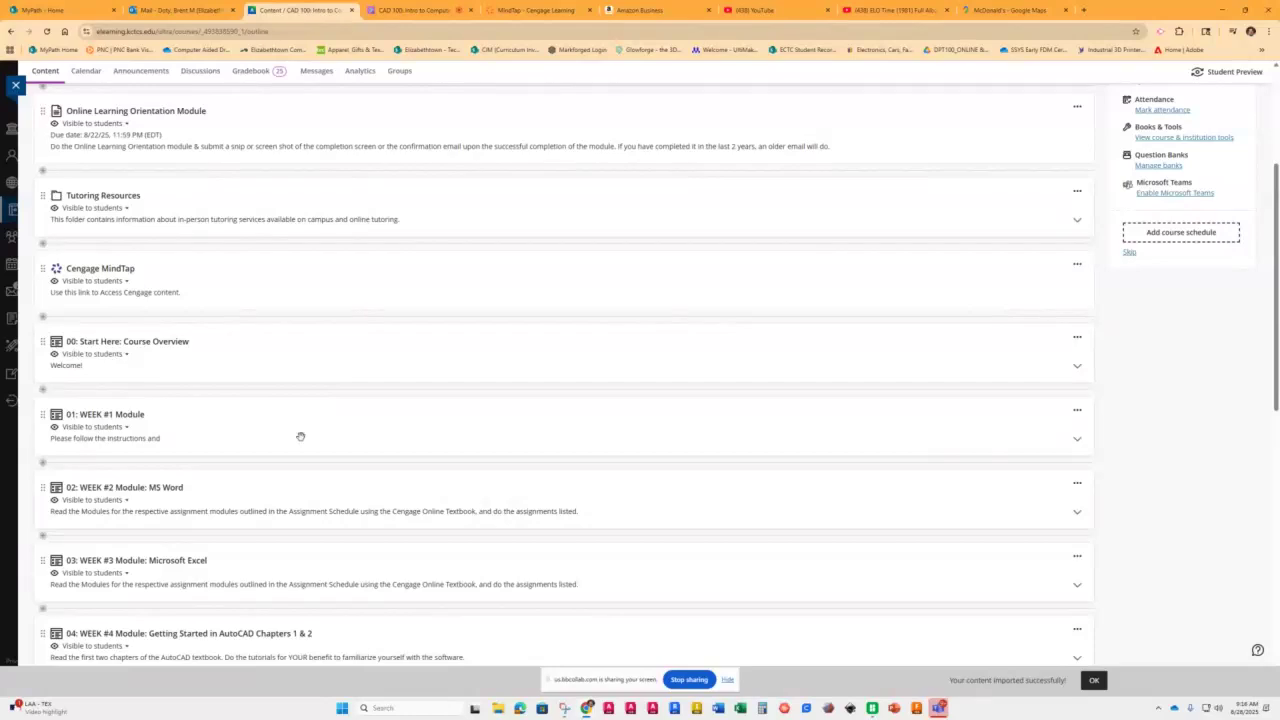
- Show the list of attendees in the CAD 100 Collaborate session
{"action": "left_click", "coordinate": [412, 10]}
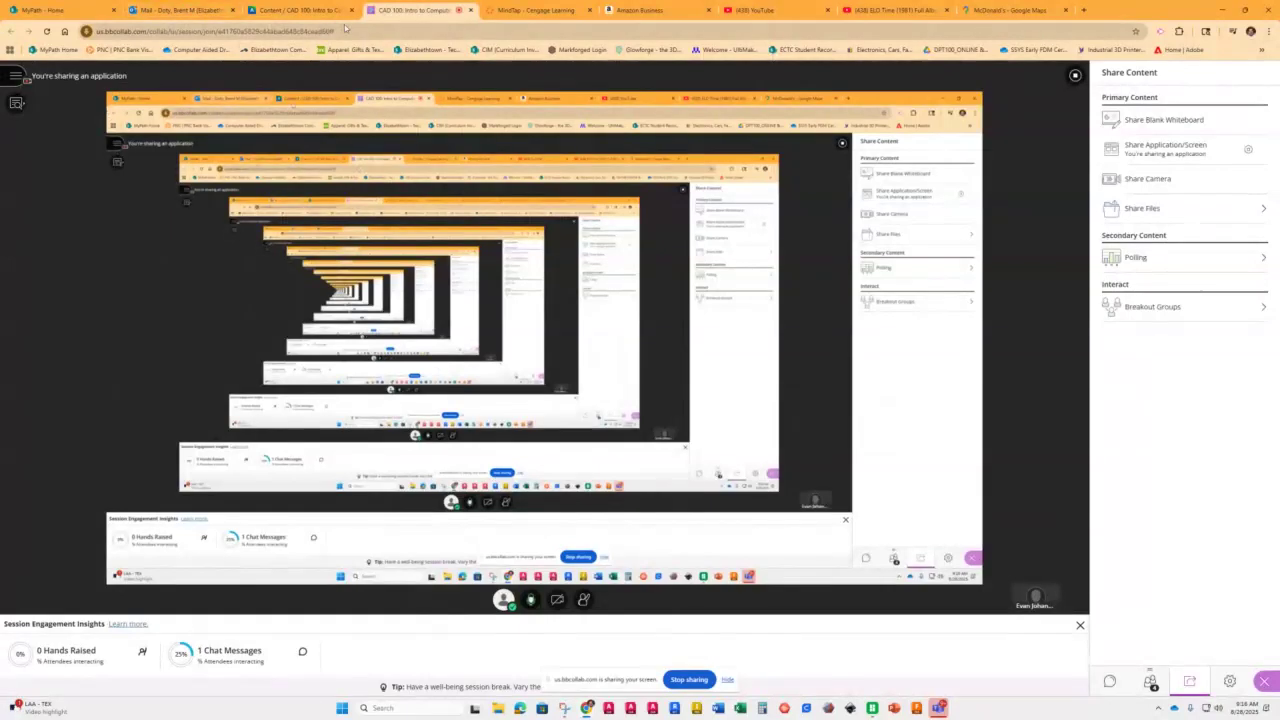
{"action": "left_click", "coordinate": [298, 10]}
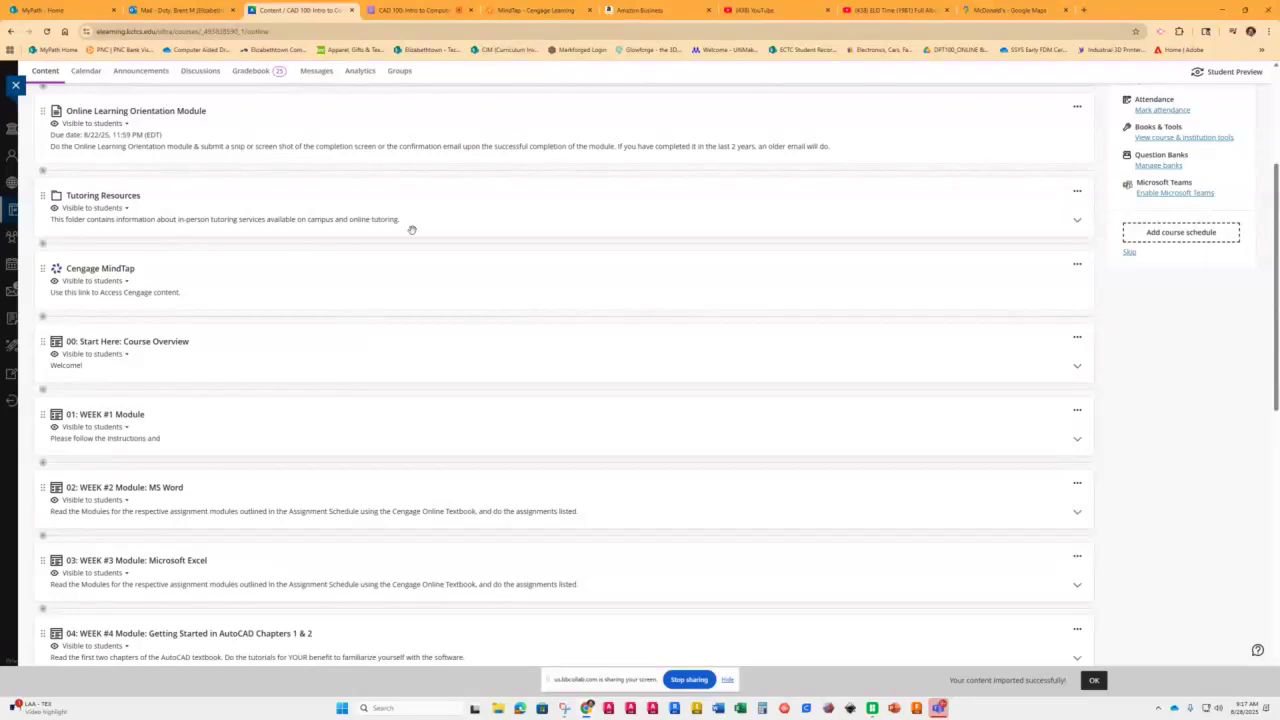
{"action": "left_click", "coordinate": [433, 11]}
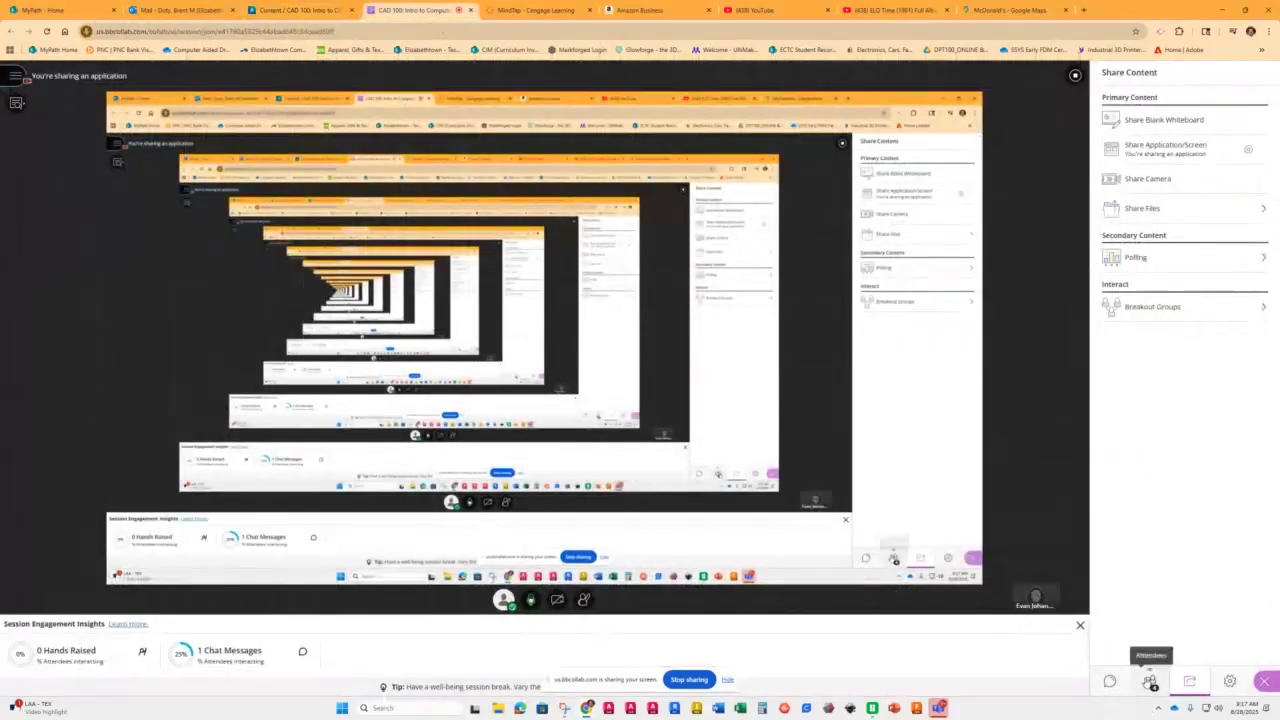
{"action": "left_click", "coordinate": [1150, 680]}
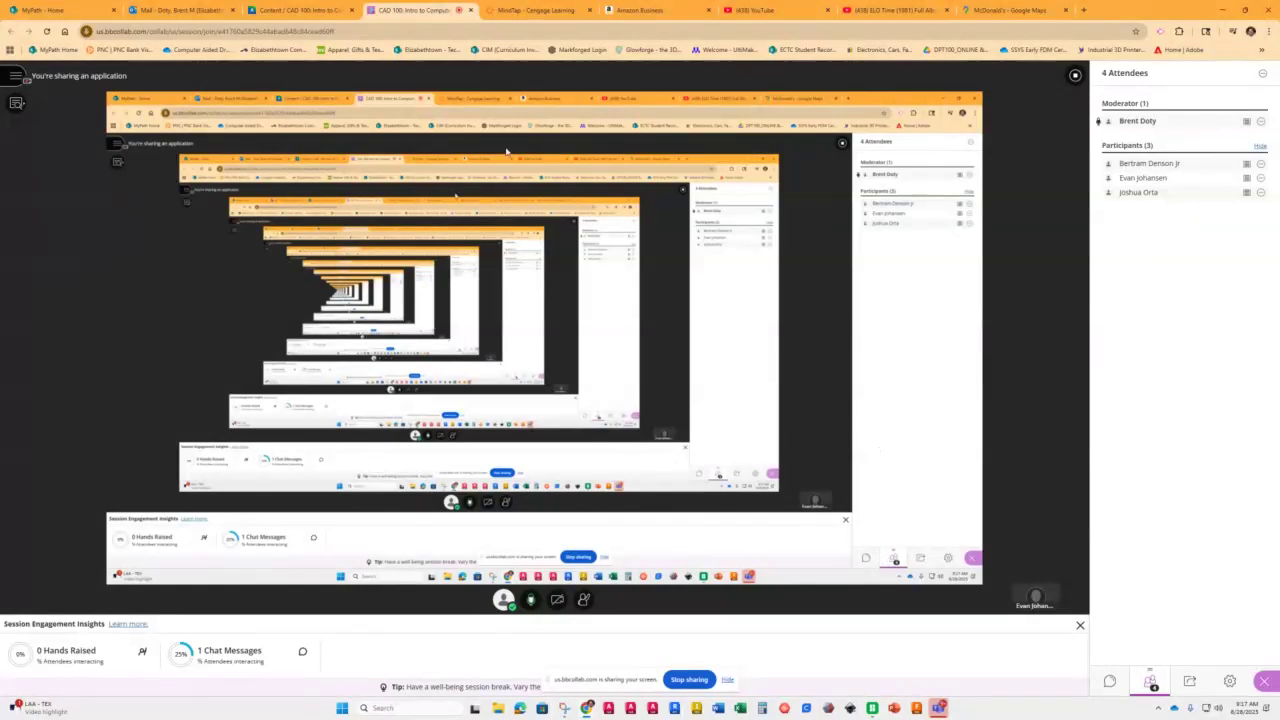
- In the course content, expand the WEEK #3 Module: Microsoft Excel and delete its hidden Excel content link
{"action": "left_click", "coordinate": [287, 12]}
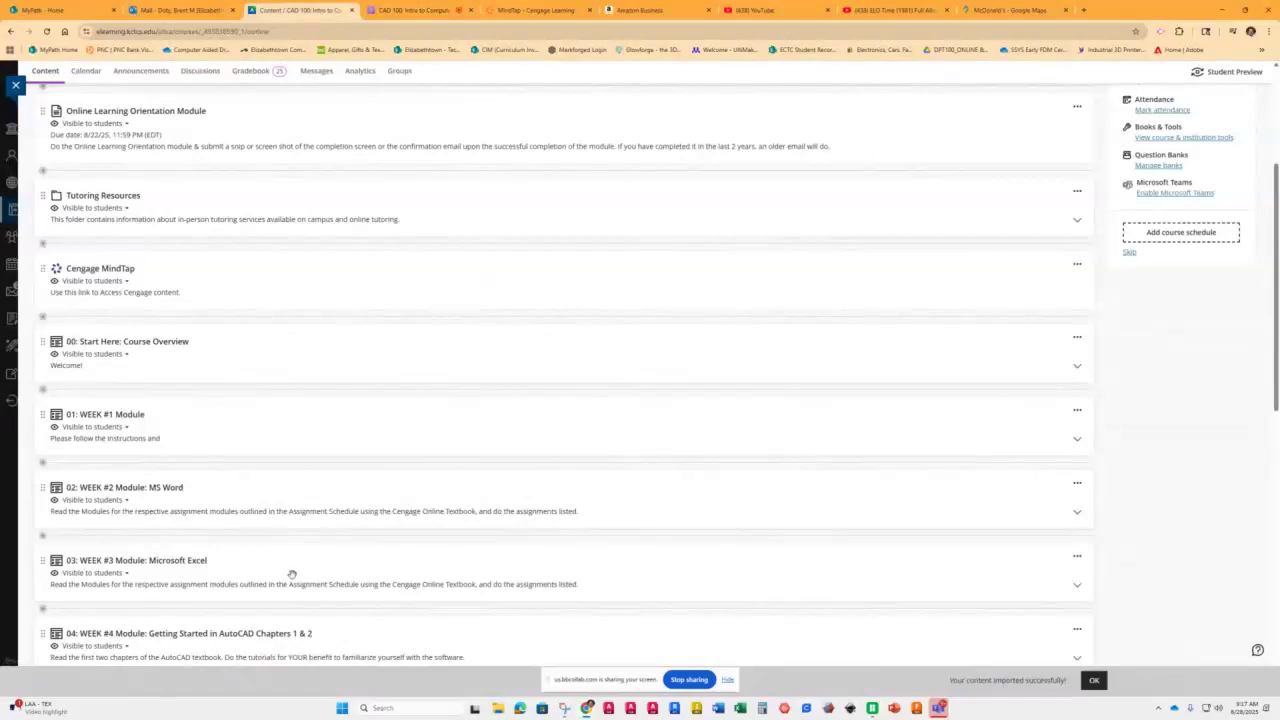
{"action": "left_click", "coordinate": [366, 558]}
{"action": "scroll", "coordinate": [366, 558], "scroll_direction": "down", "scroll_amount": 4}
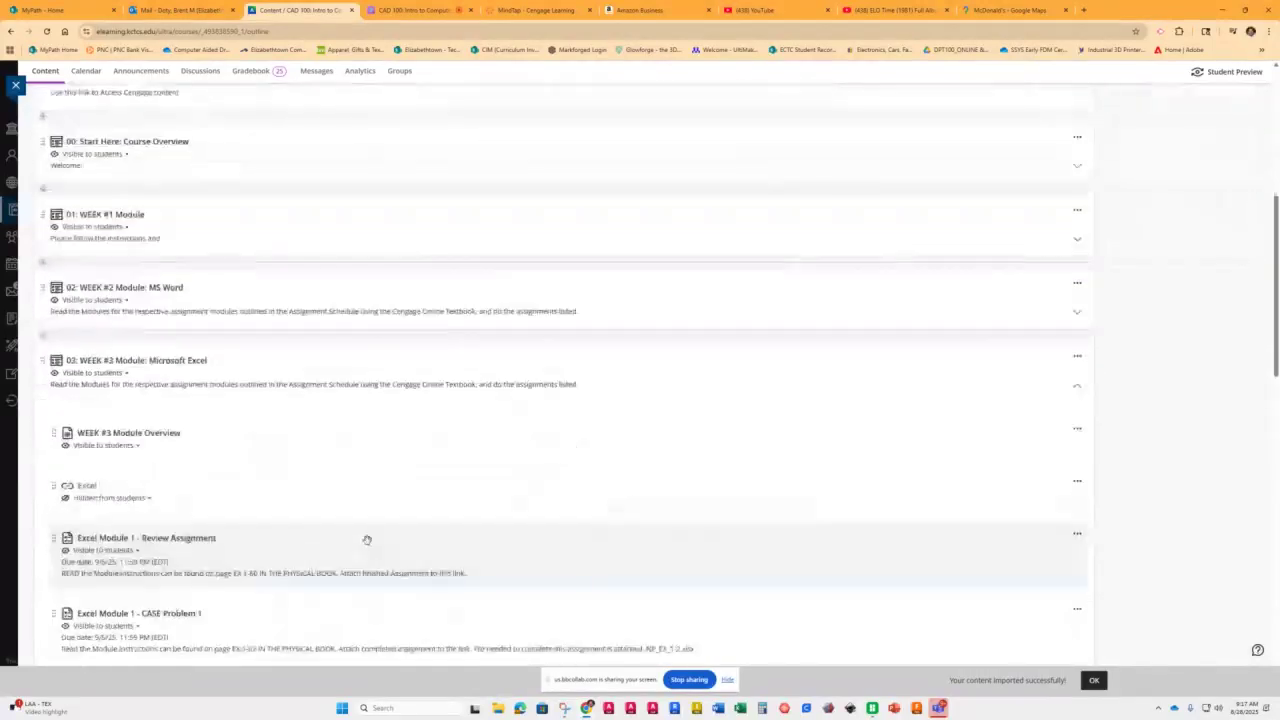
{"action": "scroll", "coordinate": [367, 538], "scroll_direction": "down", "scroll_amount": 2}
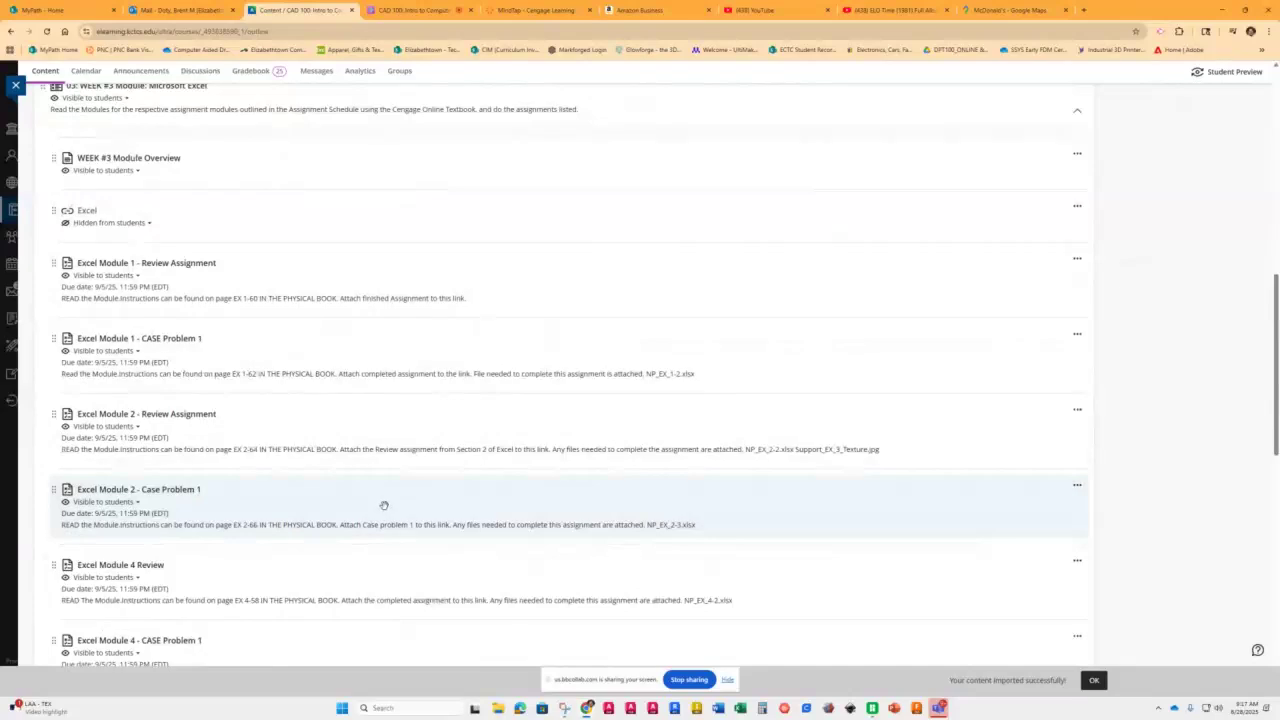
{"action": "left_click", "coordinate": [1077, 205]}
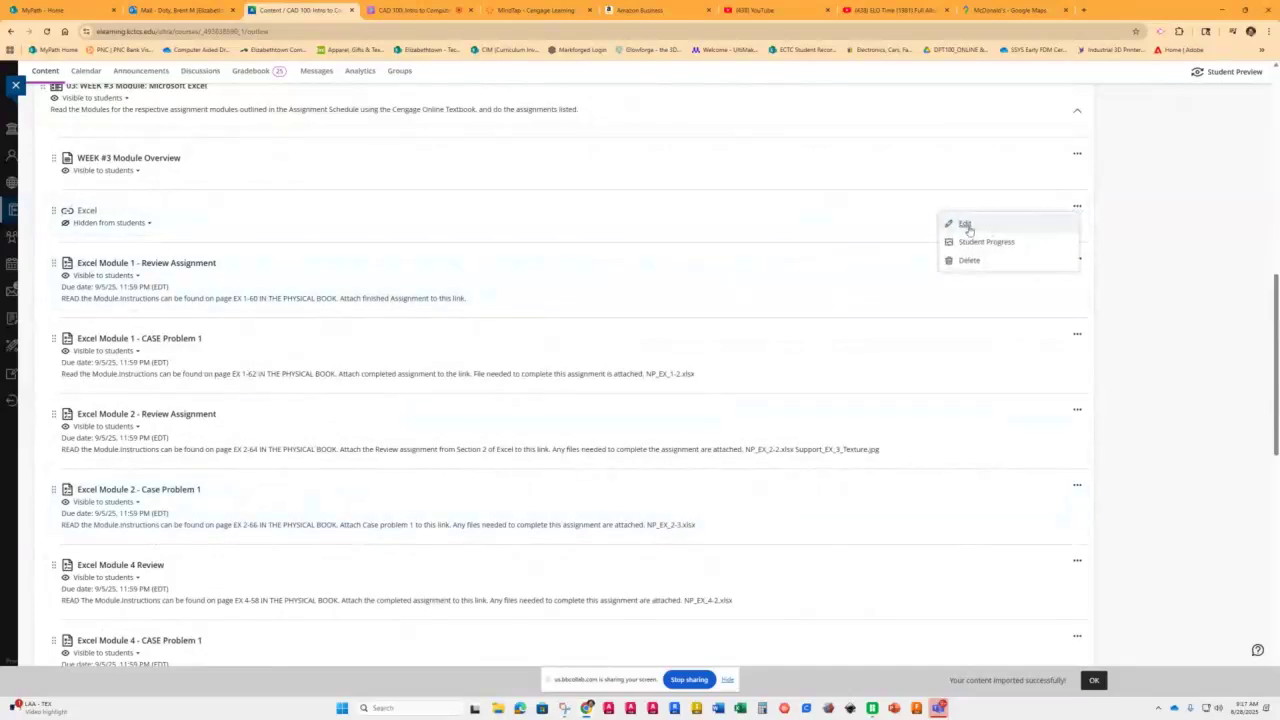
{"action": "left_click", "coordinate": [967, 259]}
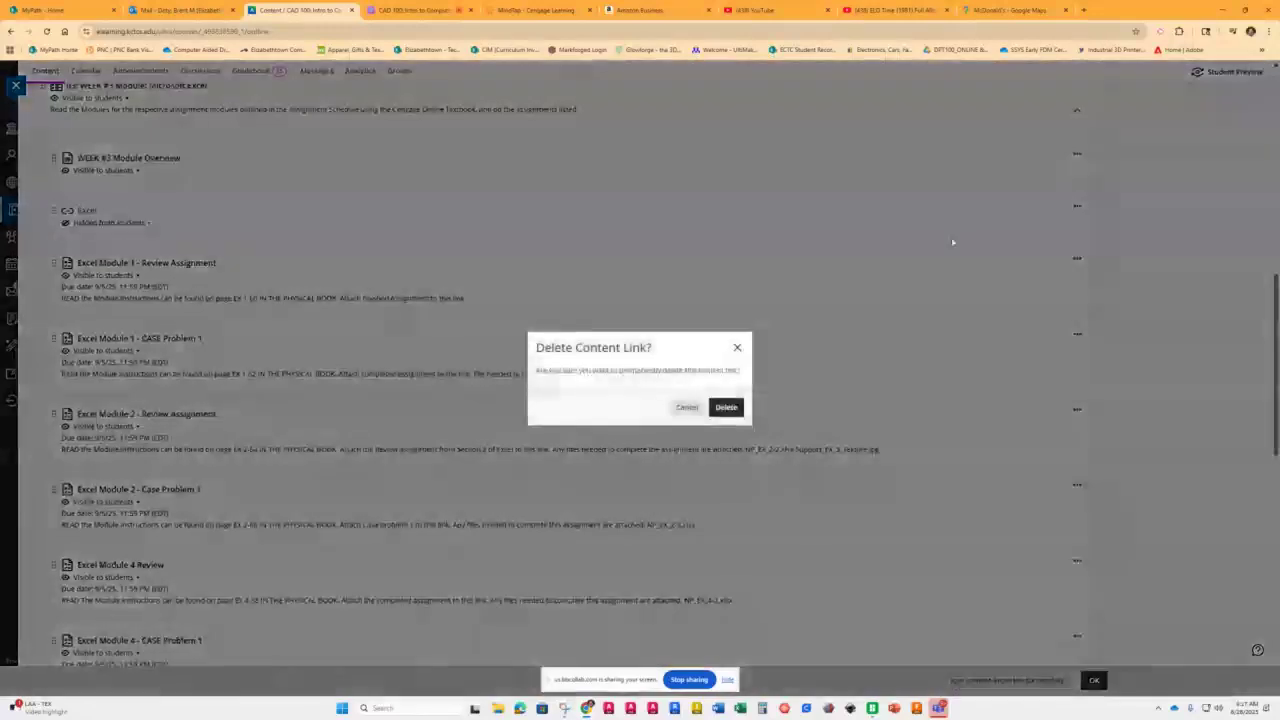
{"action": "left_click", "coordinate": [726, 407]}
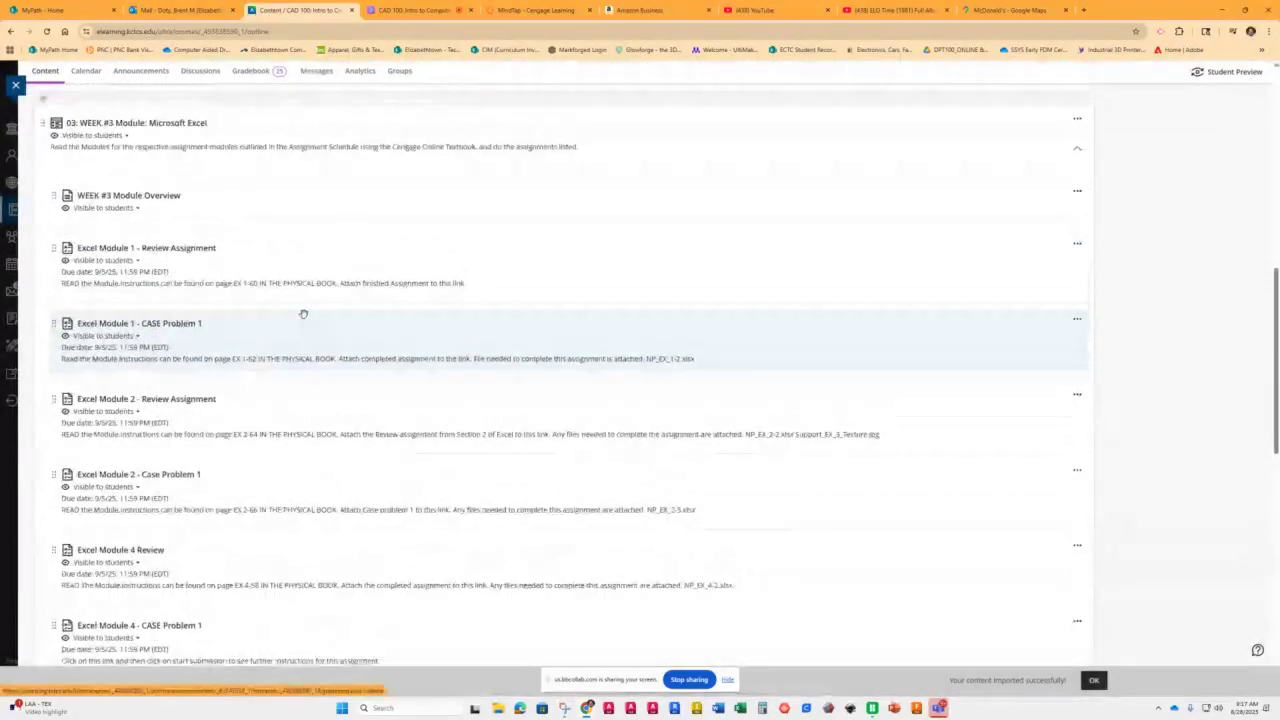
- Launch Excel and create a blank workbook
{"action": "scroll", "coordinate": [303, 314], "scroll_direction": "down", "scroll_amount": 1}
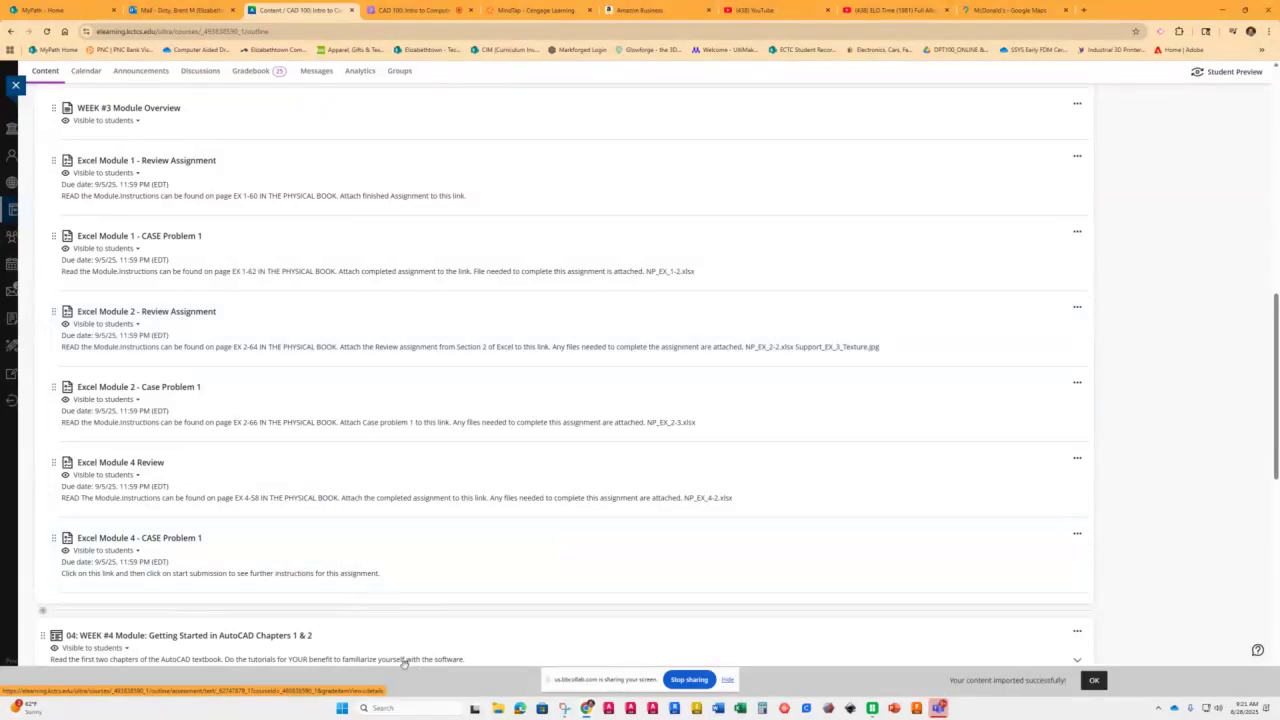
{"action": "left_click", "coordinate": [413, 708]}
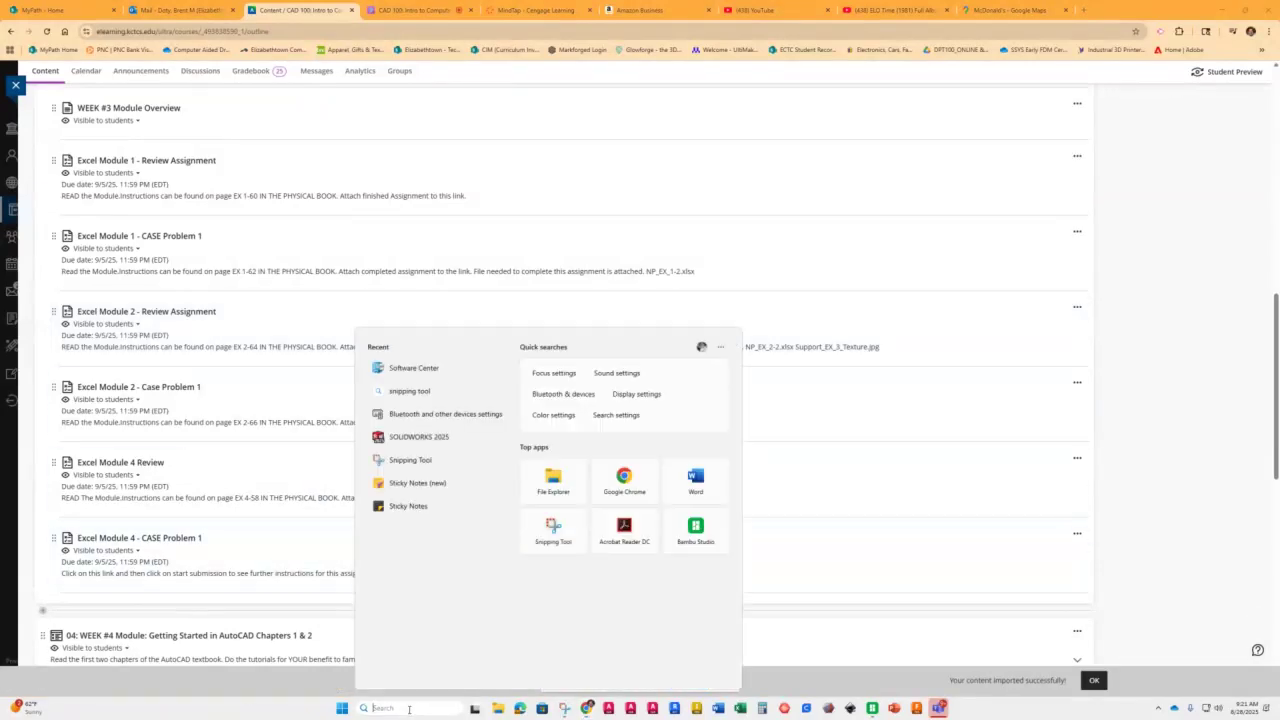
{"action": "type", "text": "excel"}
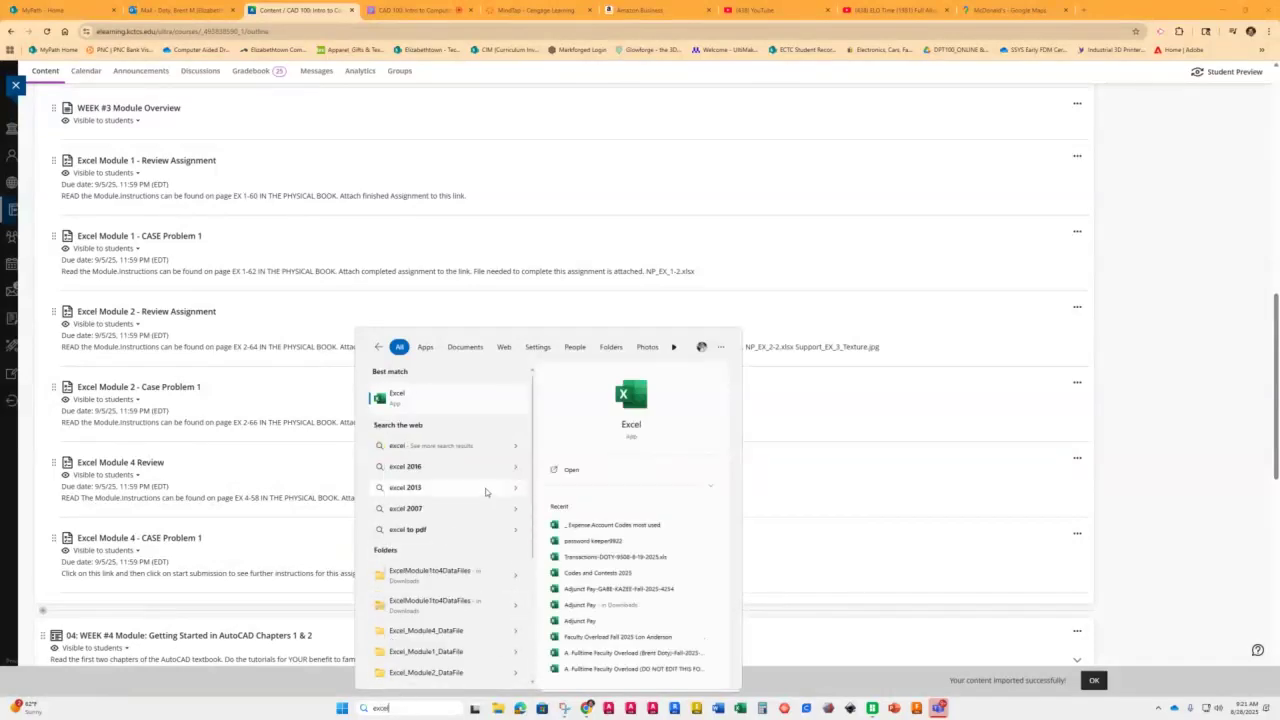
{"action": "left_click", "coordinate": [426, 407]}
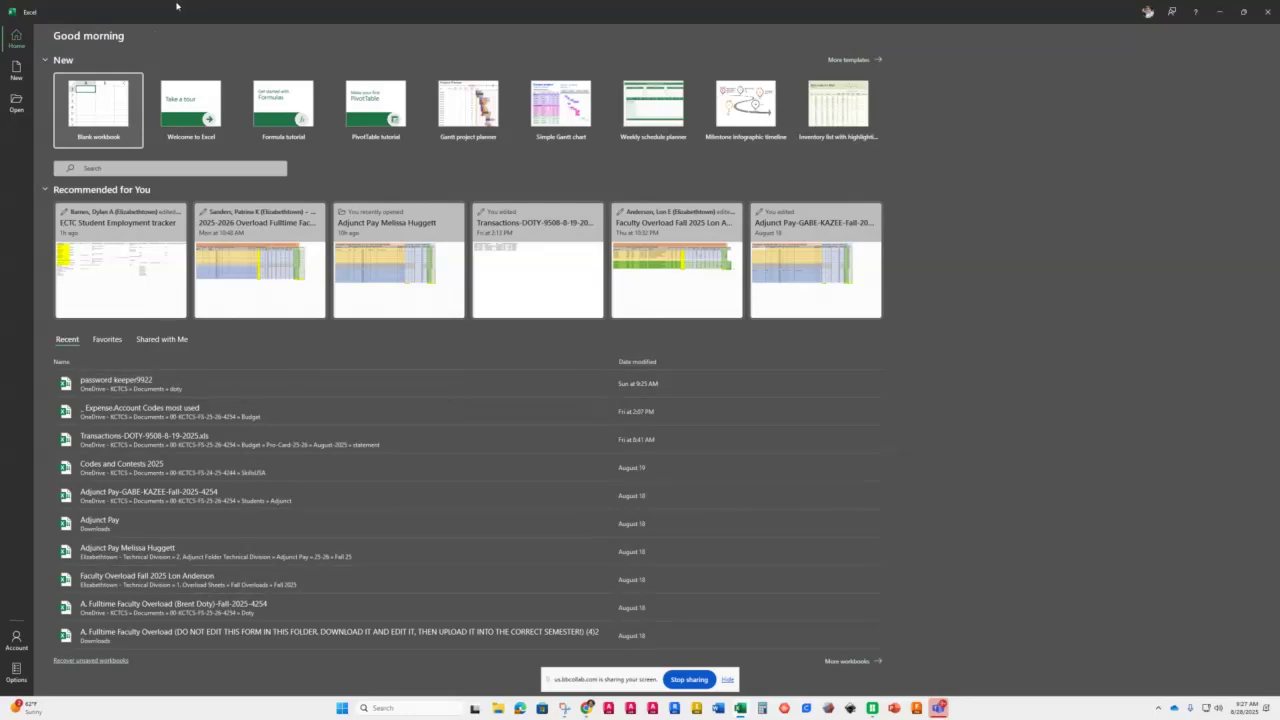
{"action": "left_click", "coordinate": [98, 125]}
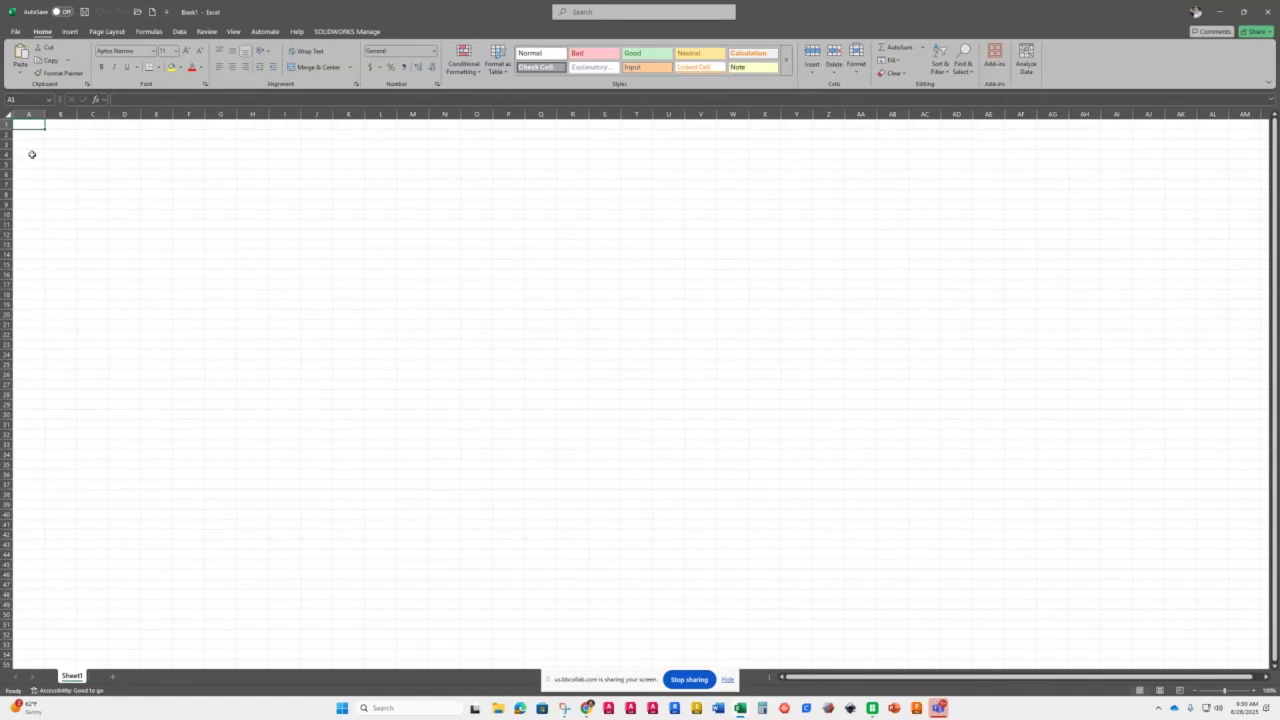
- Highlight the whole of column A and the whole of row 1 in turn to show columns and rows
{"action": "left_click", "coordinate": [28, 111]}
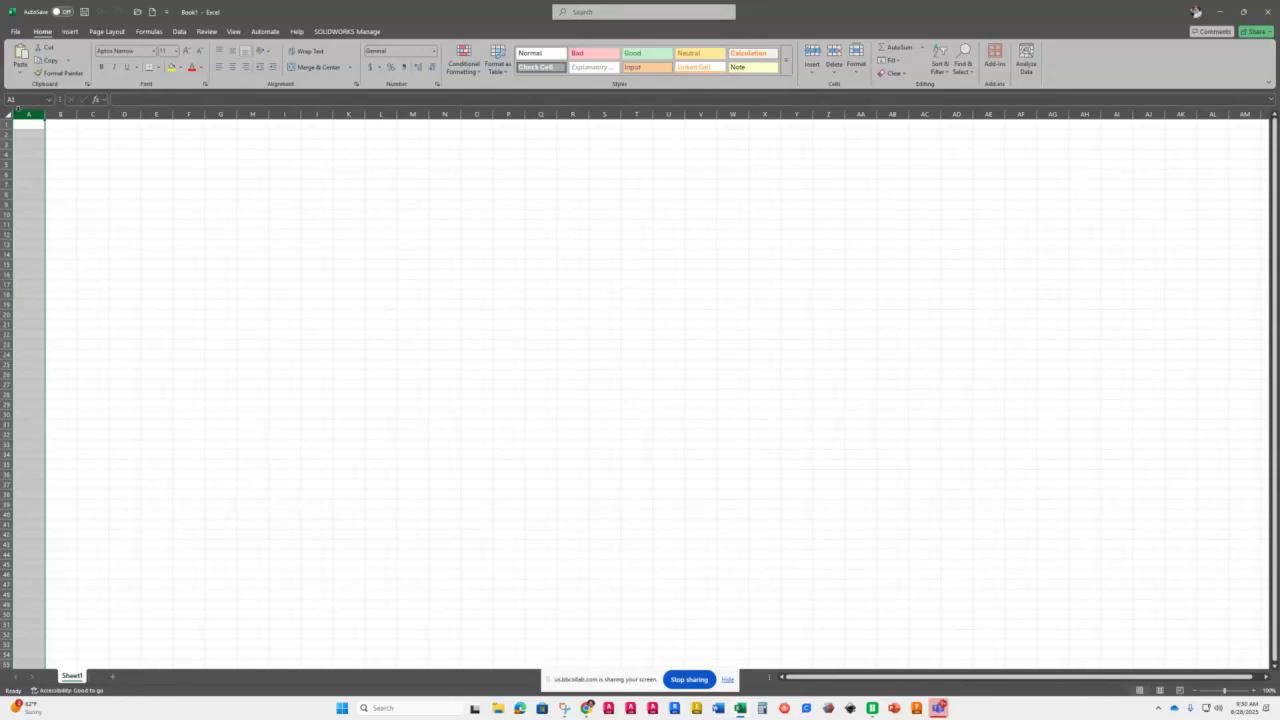
{"action": "left_click", "coordinate": [7, 123]}
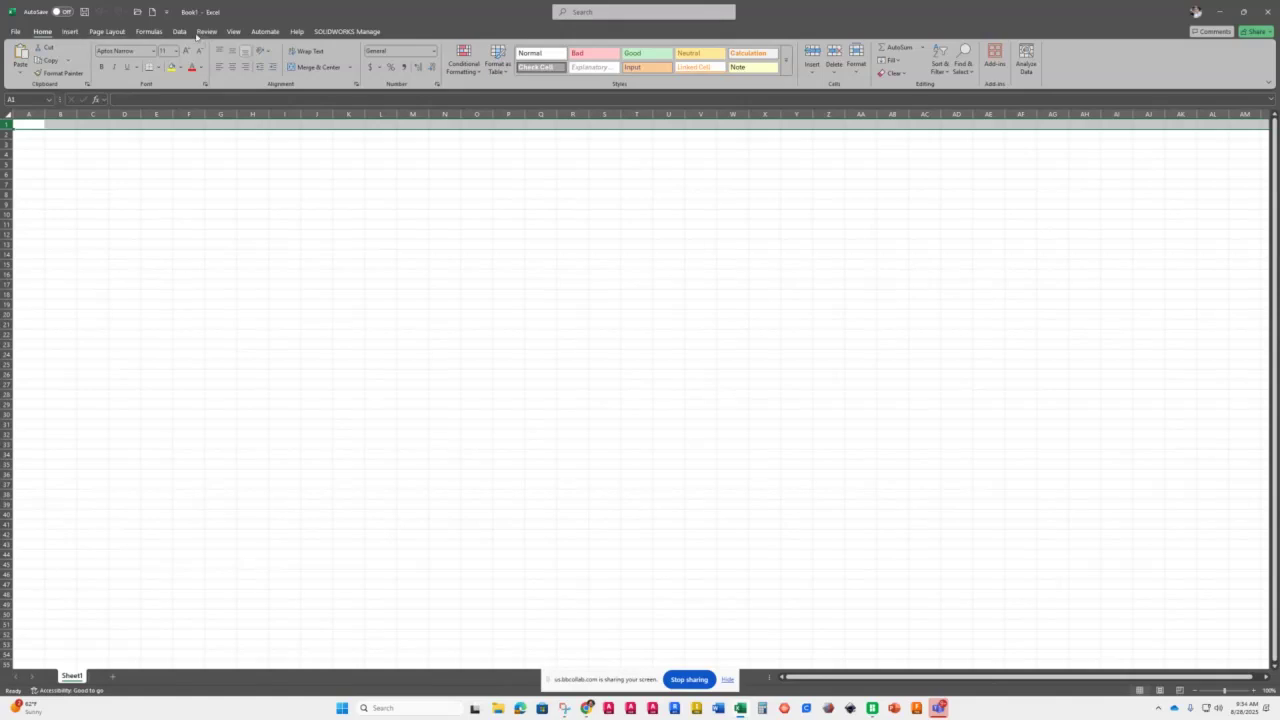
- Apply the Office 2013 - 2022 theme to the workbook
{"action": "left_click", "coordinate": [180, 32]}
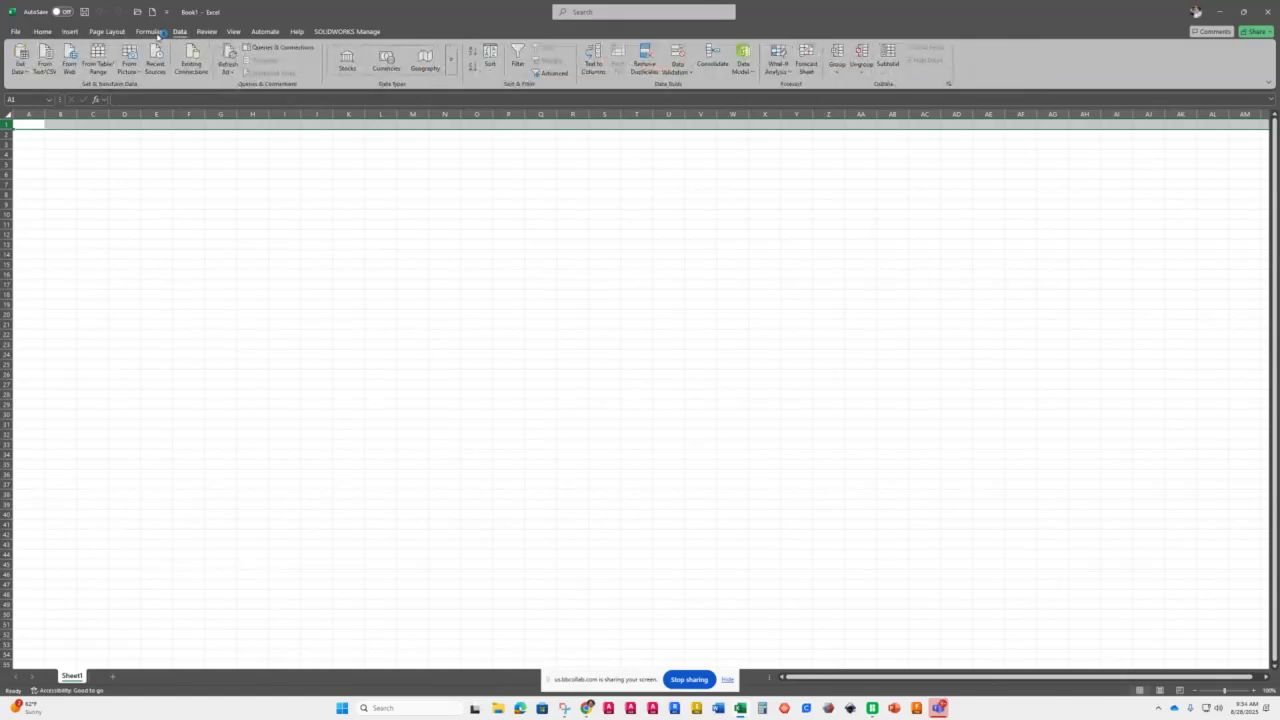
{"action": "left_click", "coordinate": [150, 32]}
{"action": "left_click", "coordinate": [112, 33]}
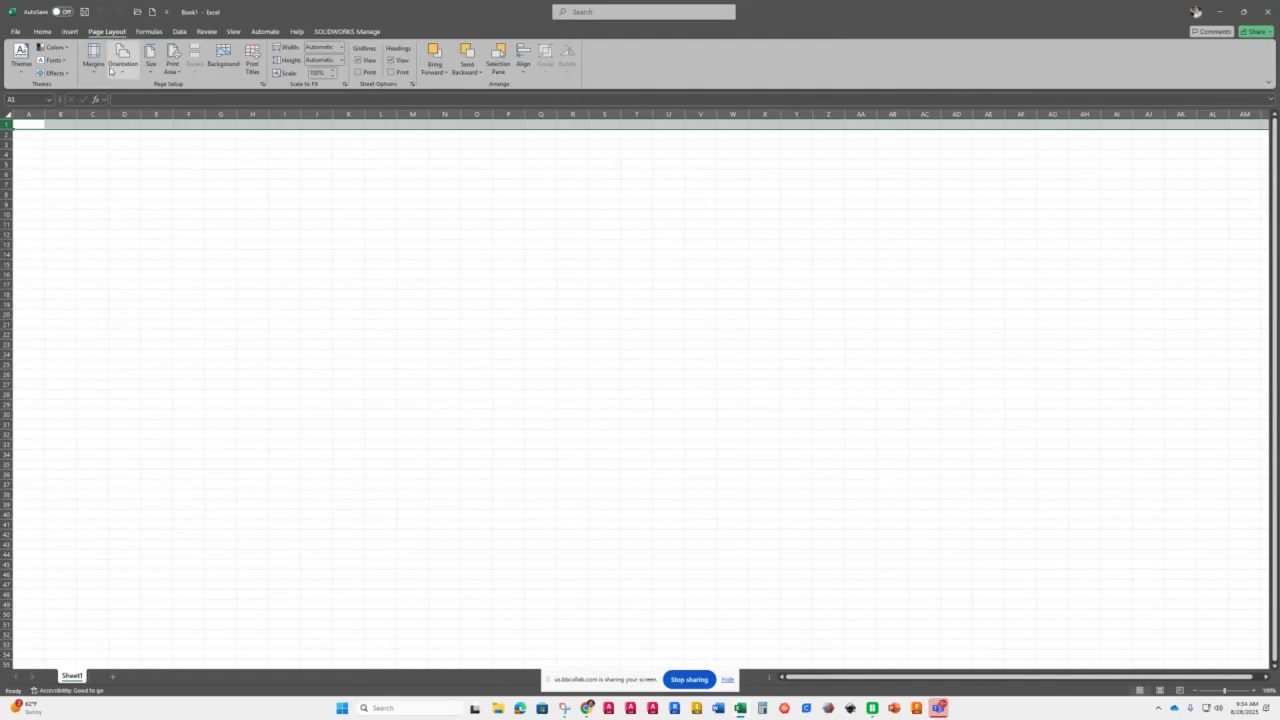
{"action": "left_click", "coordinate": [20, 62]}
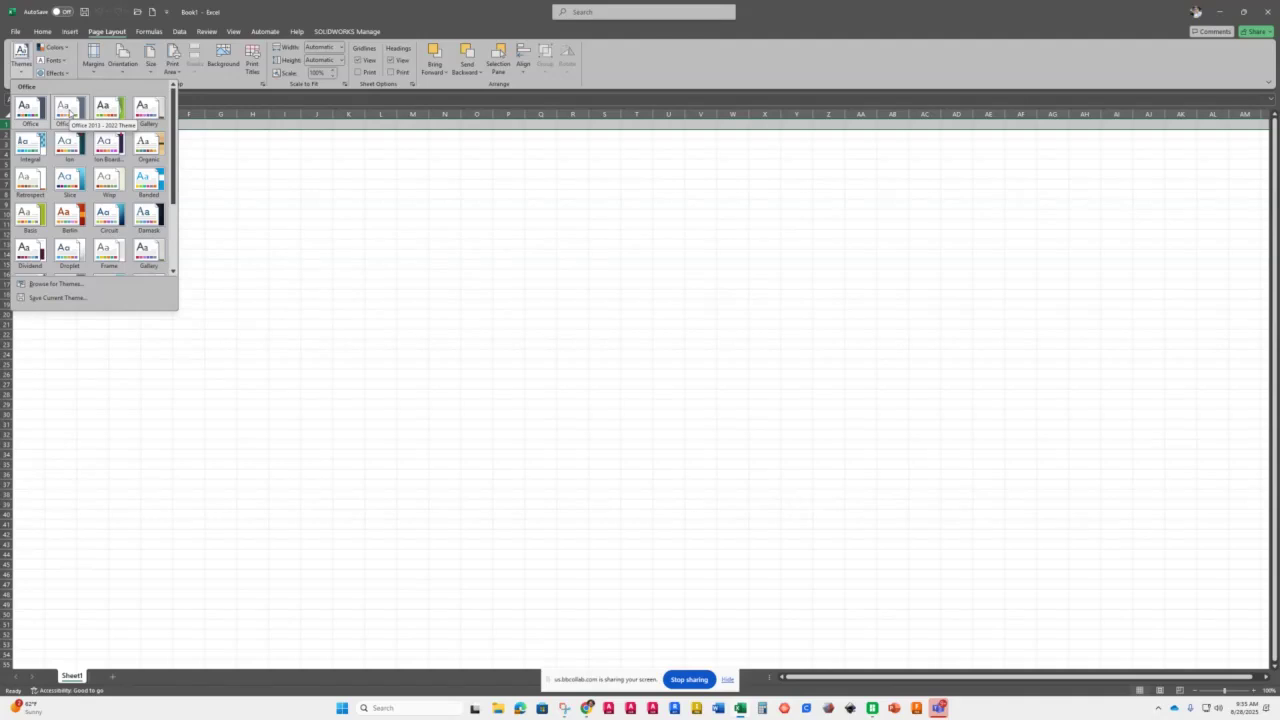
{"action": "left_click", "coordinate": [70, 114]}
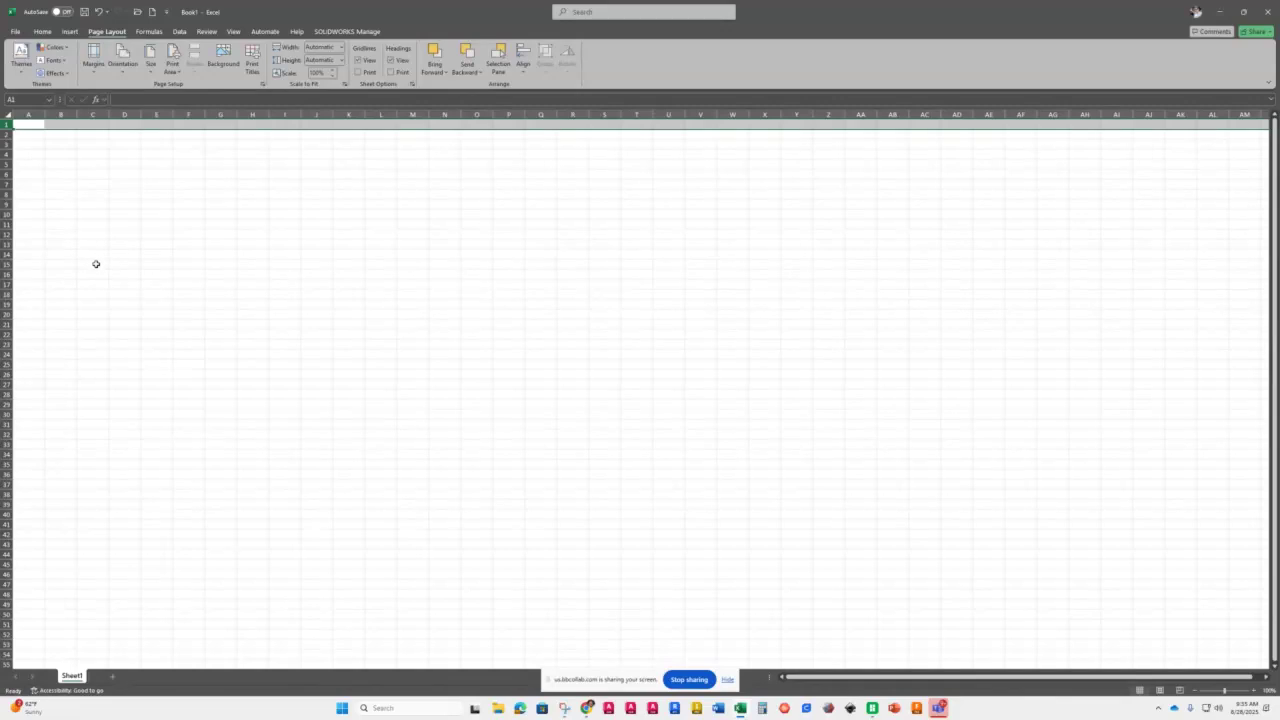
{"action": "left_click", "coordinate": [20, 58]}
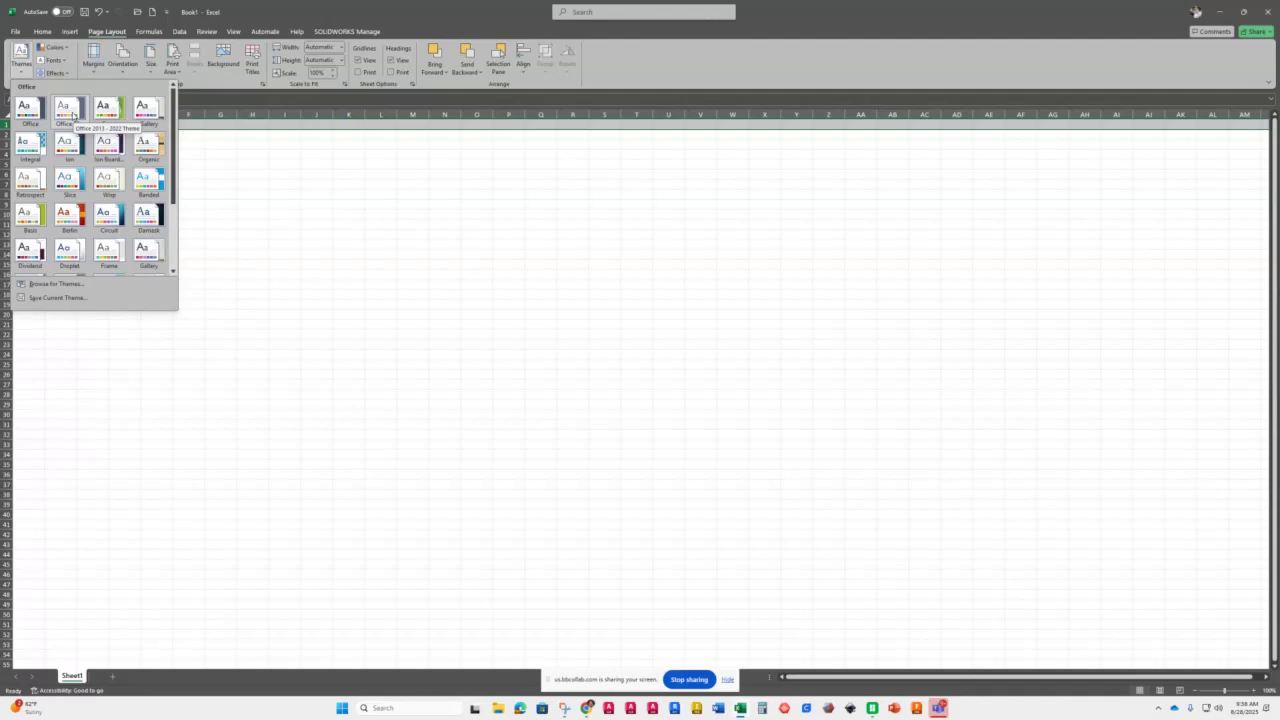
{"action": "left_click", "coordinate": [70, 108]}
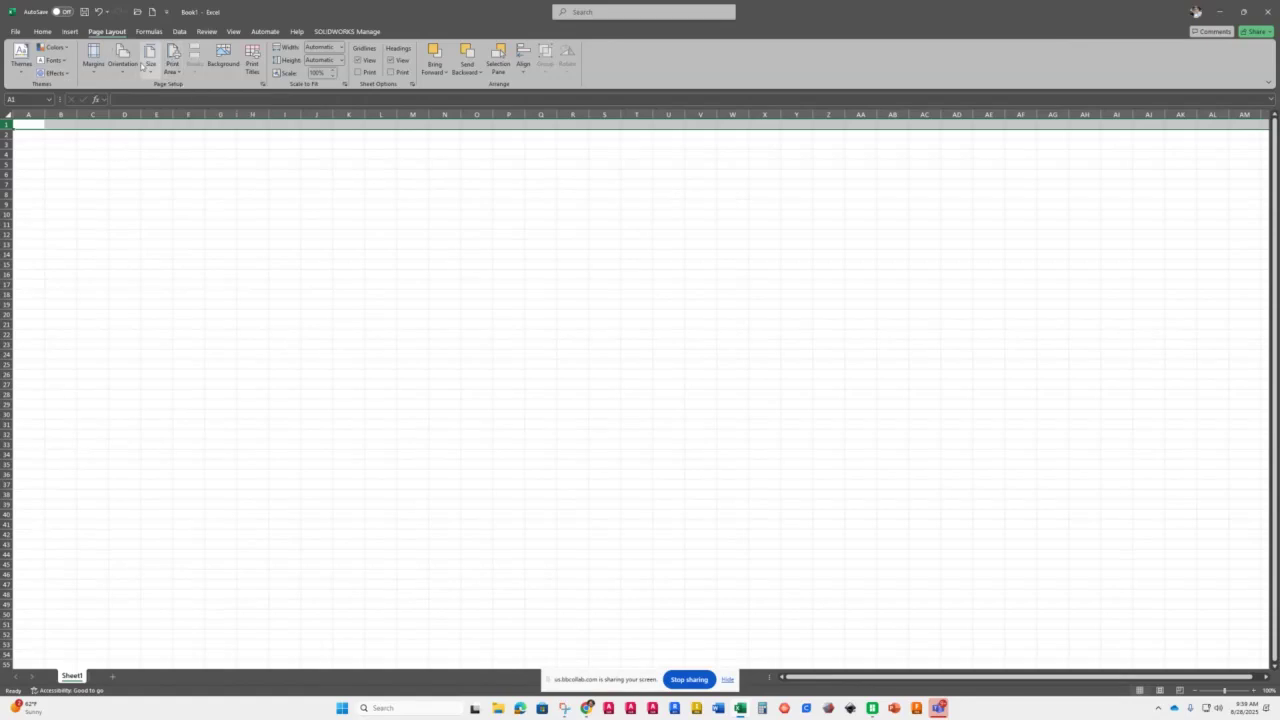
- Preview the sheet's page breaks and return to the Normal view
{"action": "left_click", "coordinate": [234, 32]}
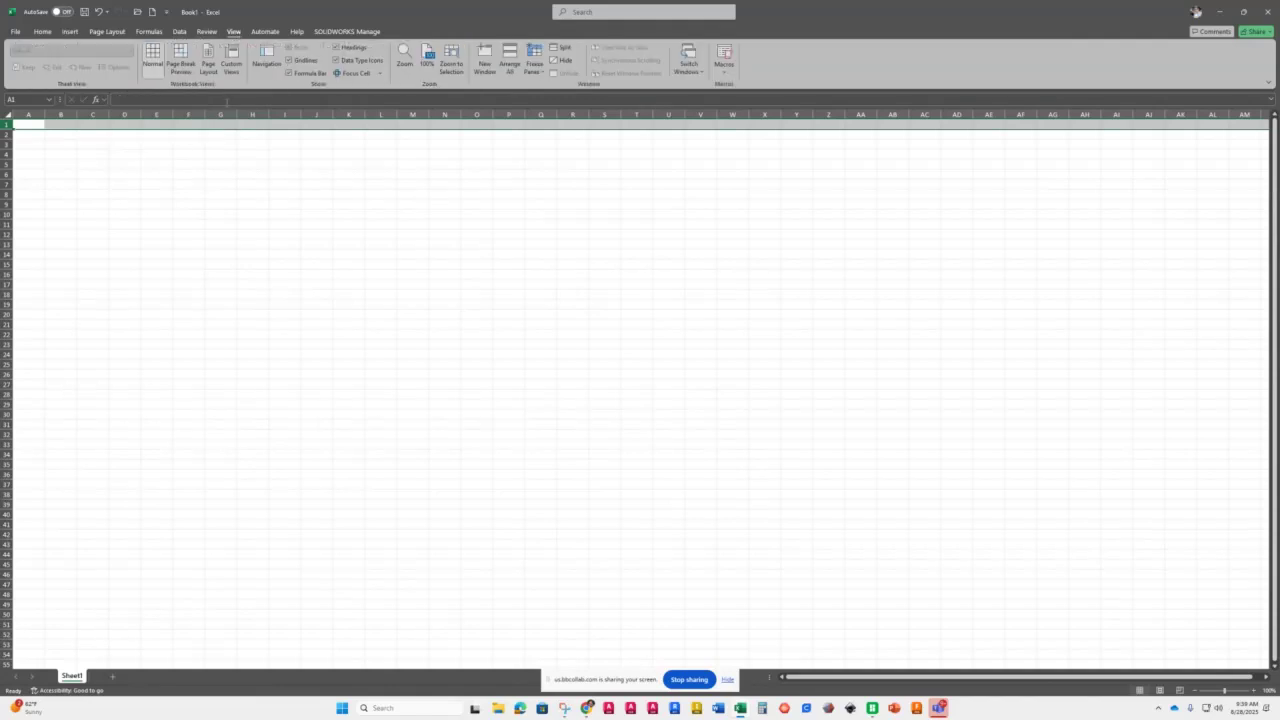
{"action": "left_click", "coordinate": [181, 63]}
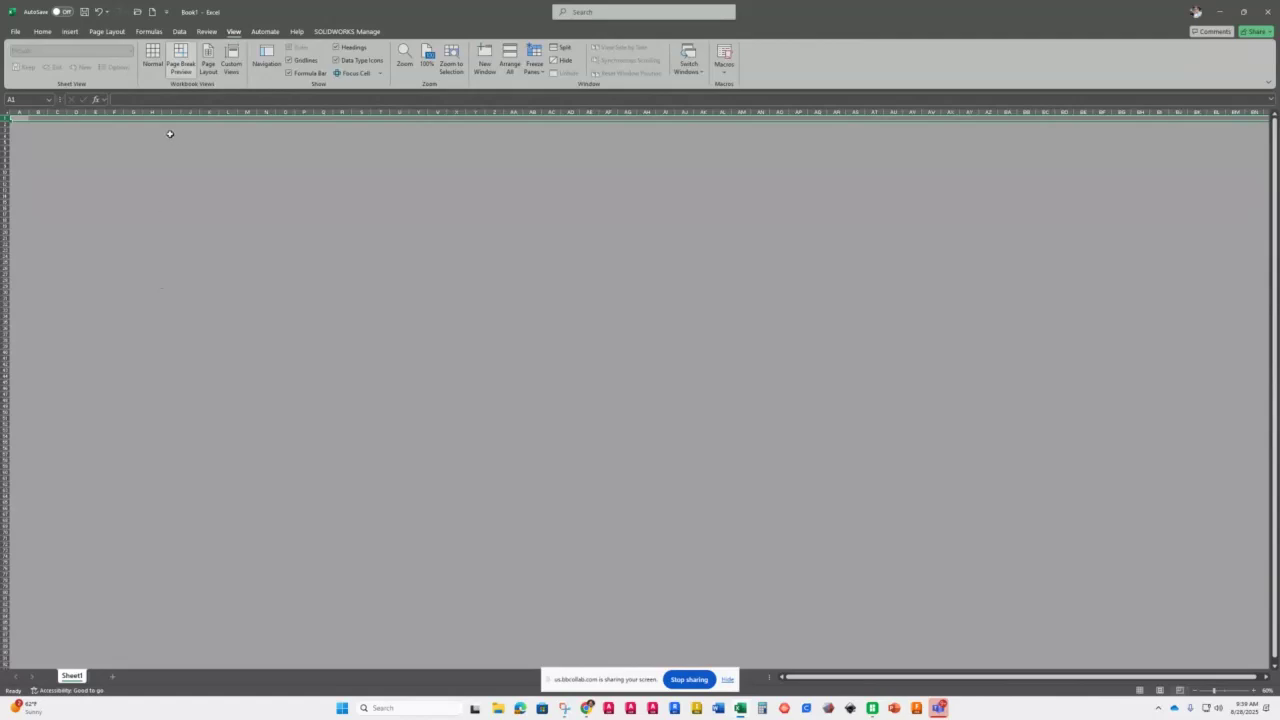
{"action": "left_click", "coordinate": [152, 62]}
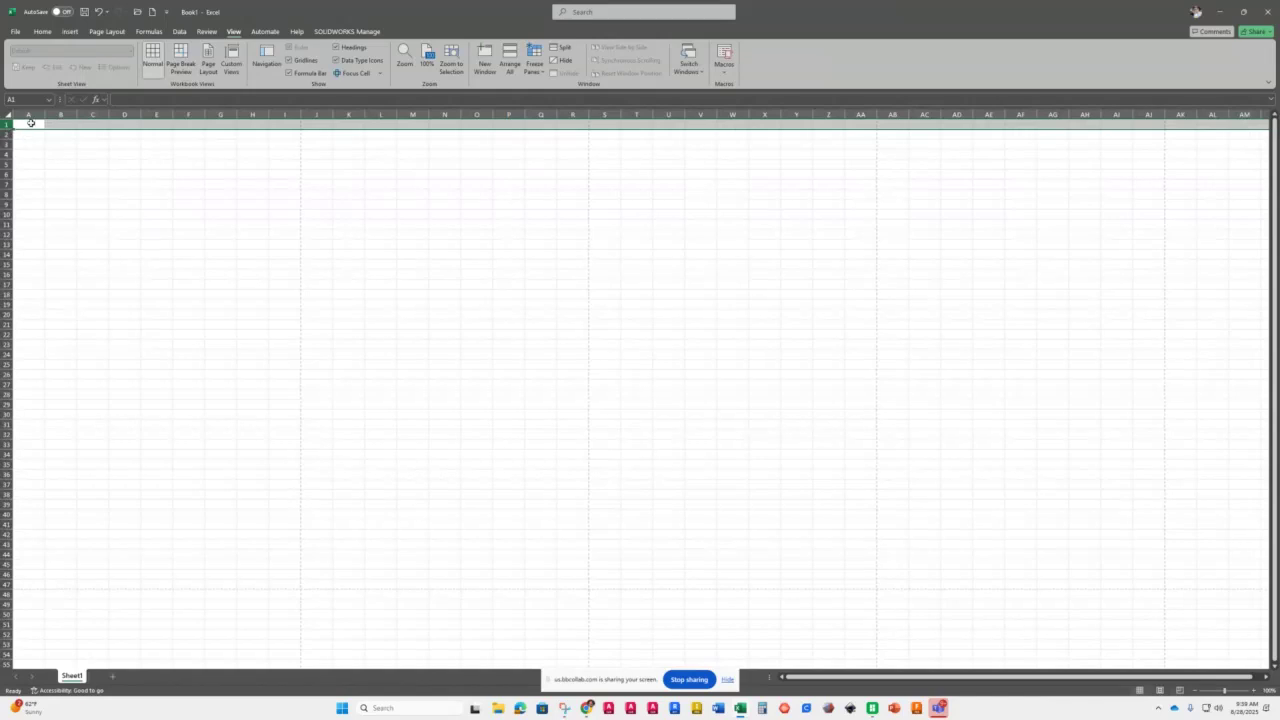
- Enter the heading Date in cell A1 and the heading Items in cell C1
{"action": "mouse_move", "coordinate": [28, 124]}
{"action": "left_mouse_down"}
{"action": "mouse_move", "coordinate": [320, 304]}
{"action": "mouse_move", "coordinate": [226, 285]}
{"action": "mouse_move", "coordinate": [138, 196]}
{"action": "mouse_move", "coordinate": [22, 137]}
{"action": "left_mouse_up"}
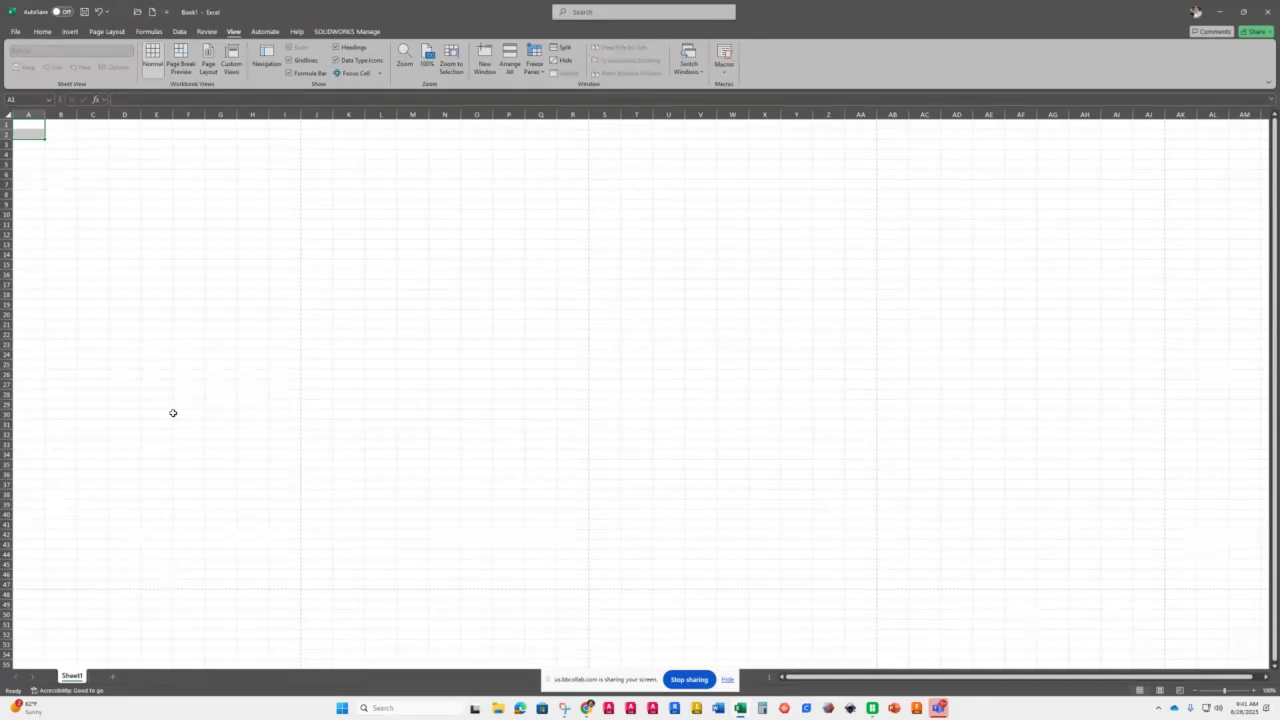
{"action": "left_click", "coordinate": [38, 132]}
{"action": "left_click", "coordinate": [29, 126]}
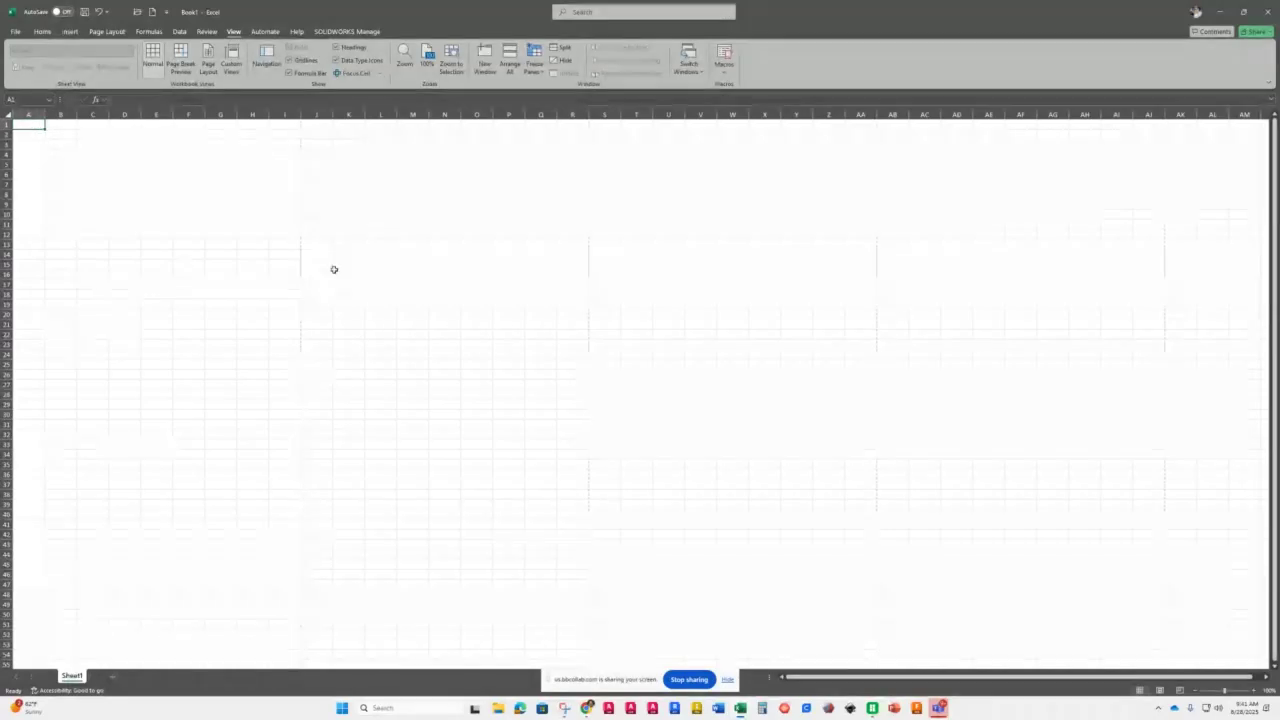
{"action": "left_click", "coordinate": [1254, 691]}
{"action": "left_click", "coordinate": [1254, 691]}
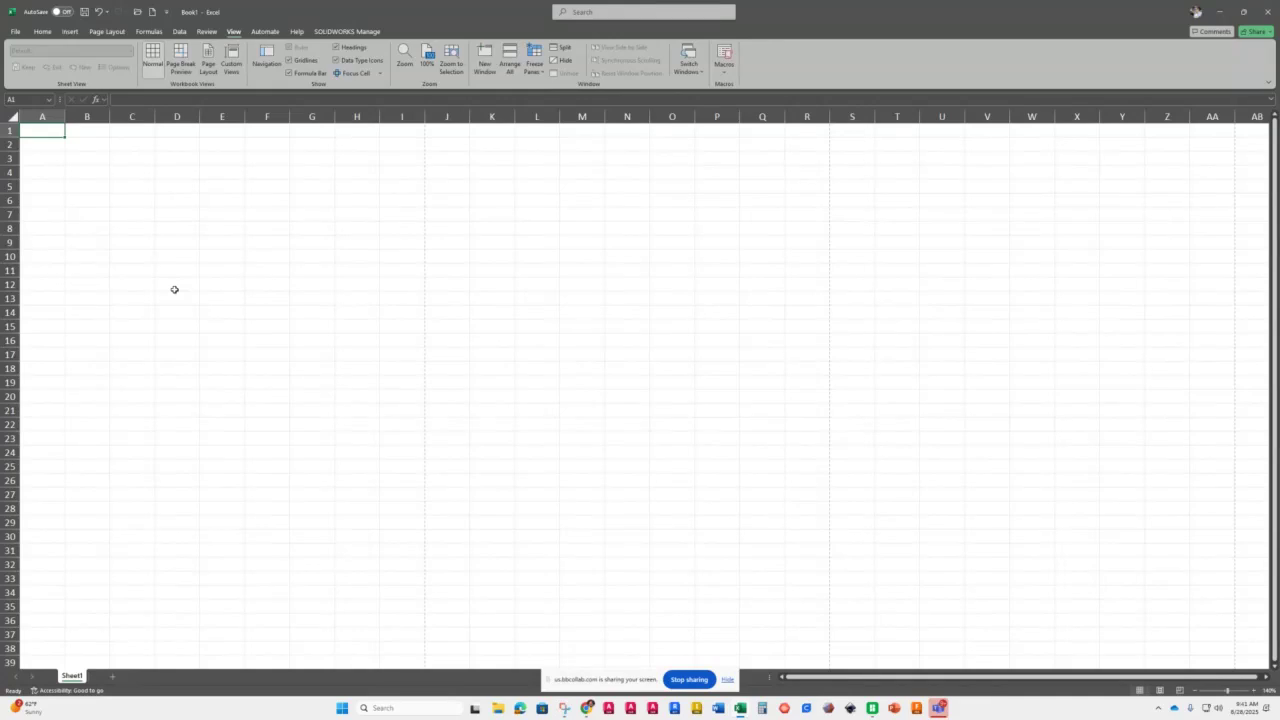
{"action": "type", "text": "Date"}
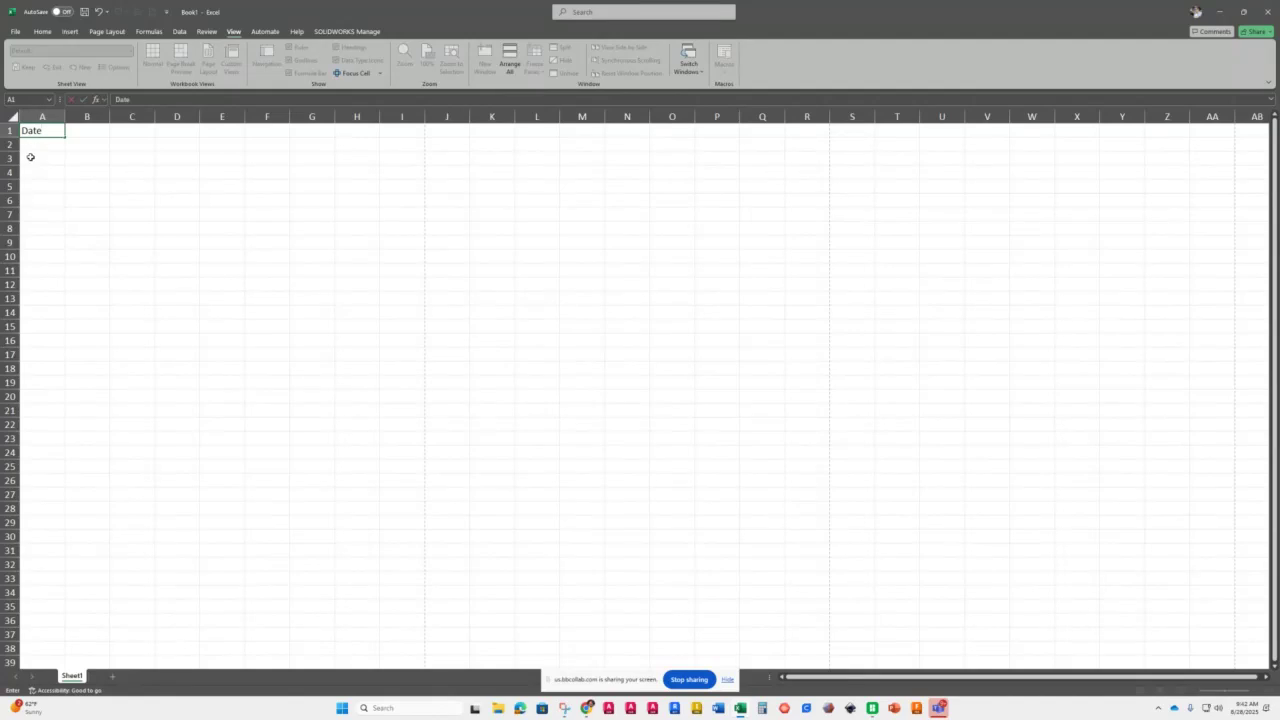
{"action": "left_click", "coordinate": [125, 132]}
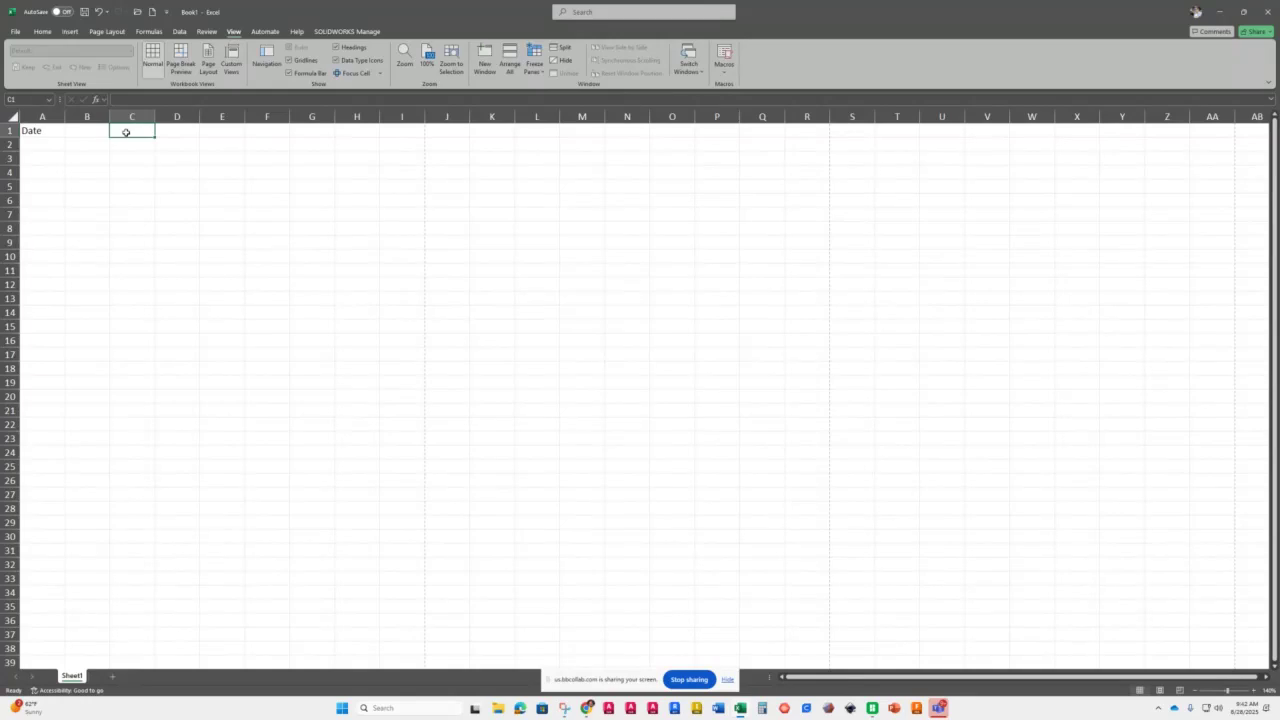
{"action": "type", "text": "Items"}
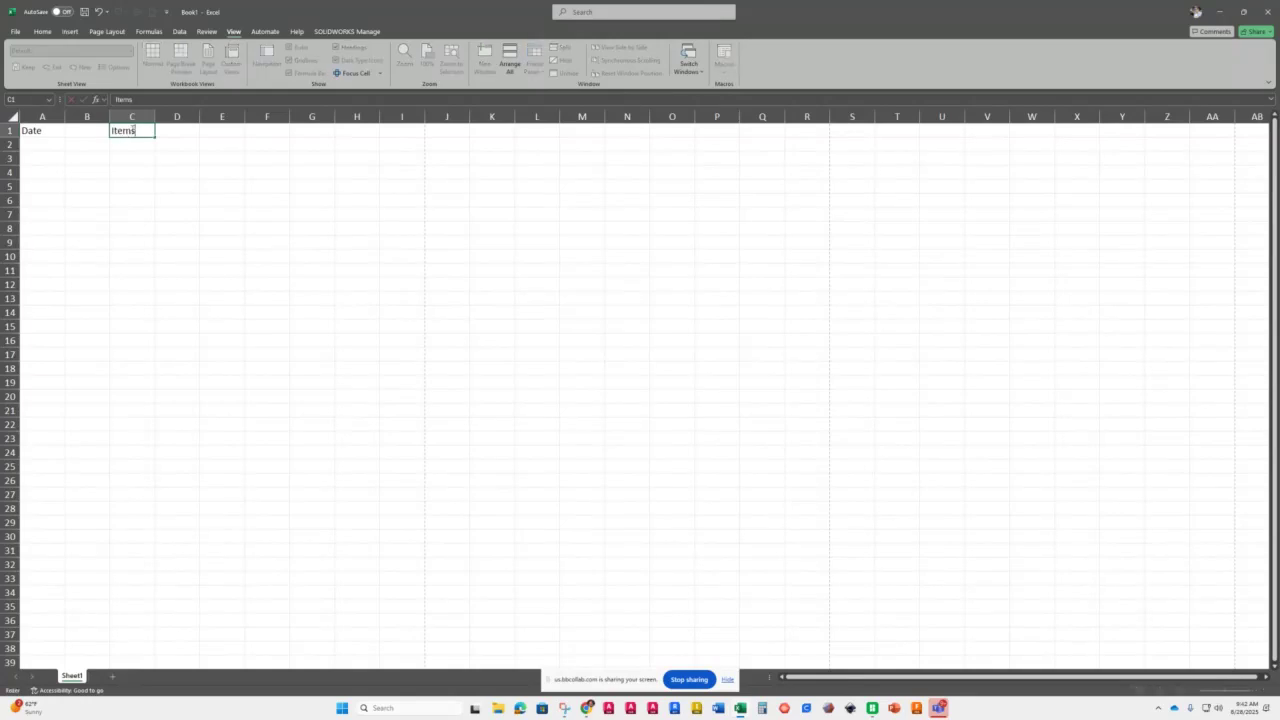
{"action": "left_click", "coordinate": [225, 131]}
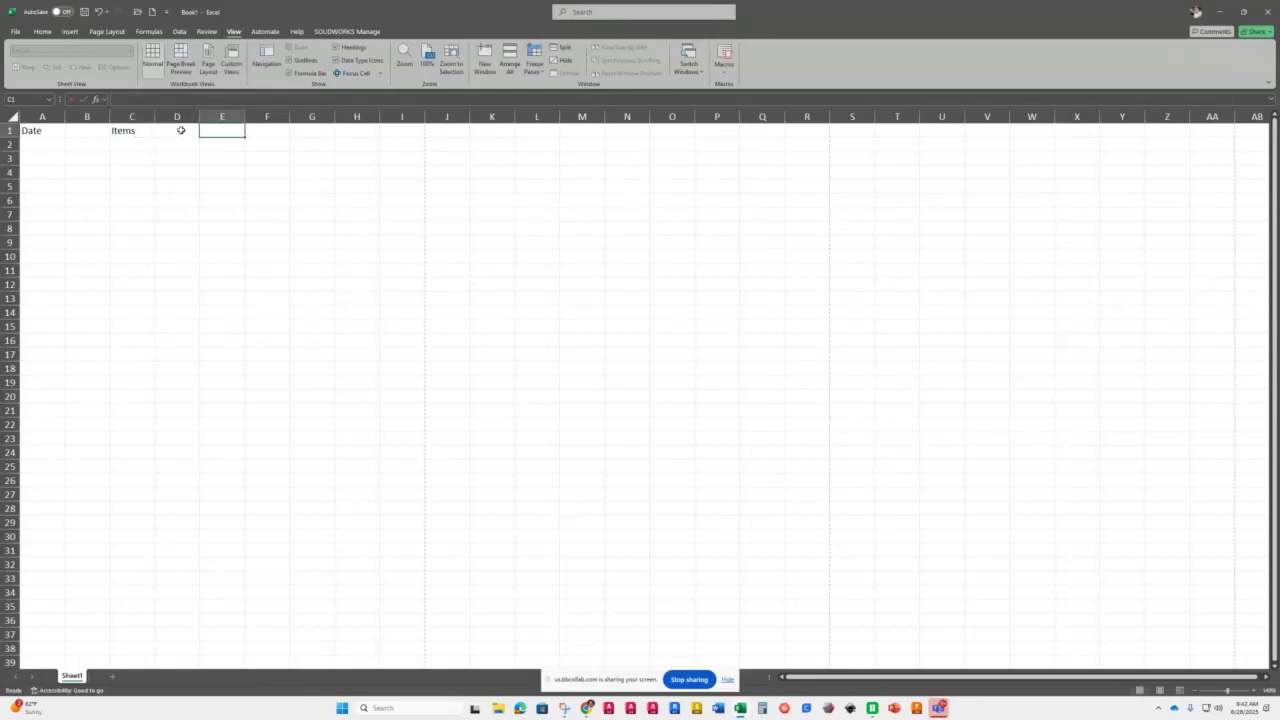
- Widen column A, holding the Date heading, to about one and two-thirds times the width of column B
{"action": "left_click", "coordinate": [58, 116]}
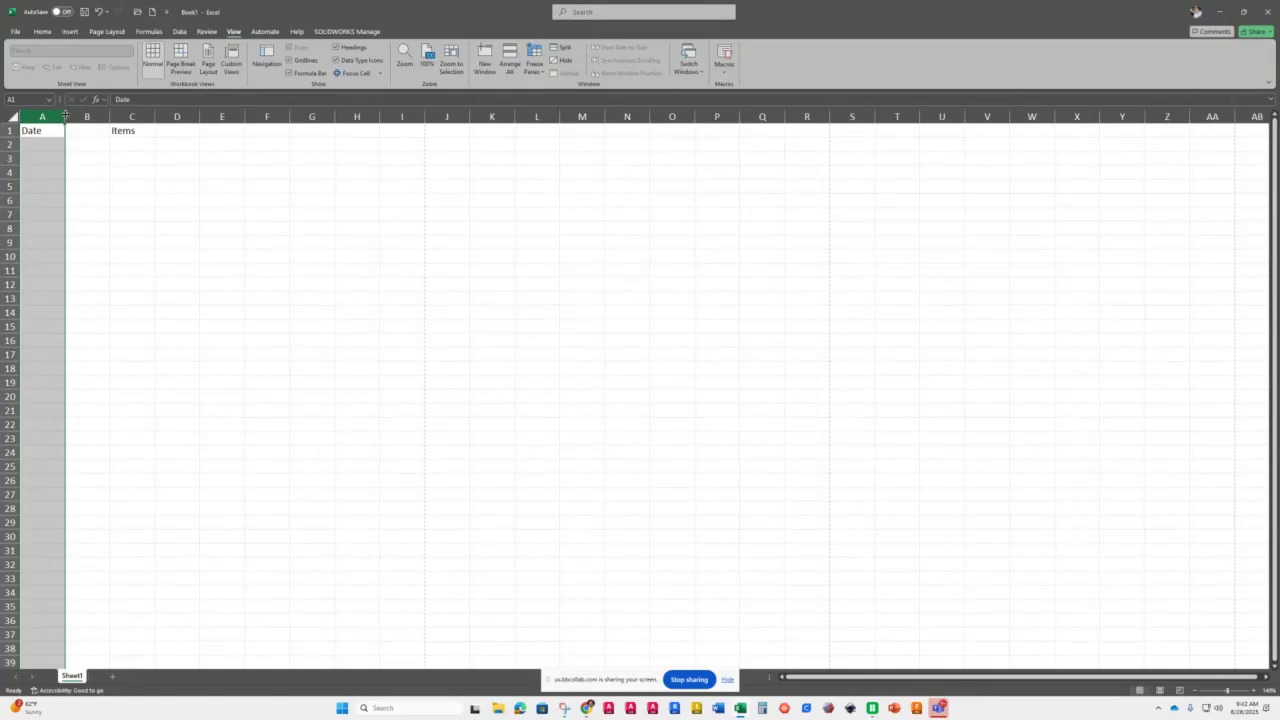
{"action": "left_click_drag", "start_coordinate": [65, 116], "coordinate": [95, 116]}
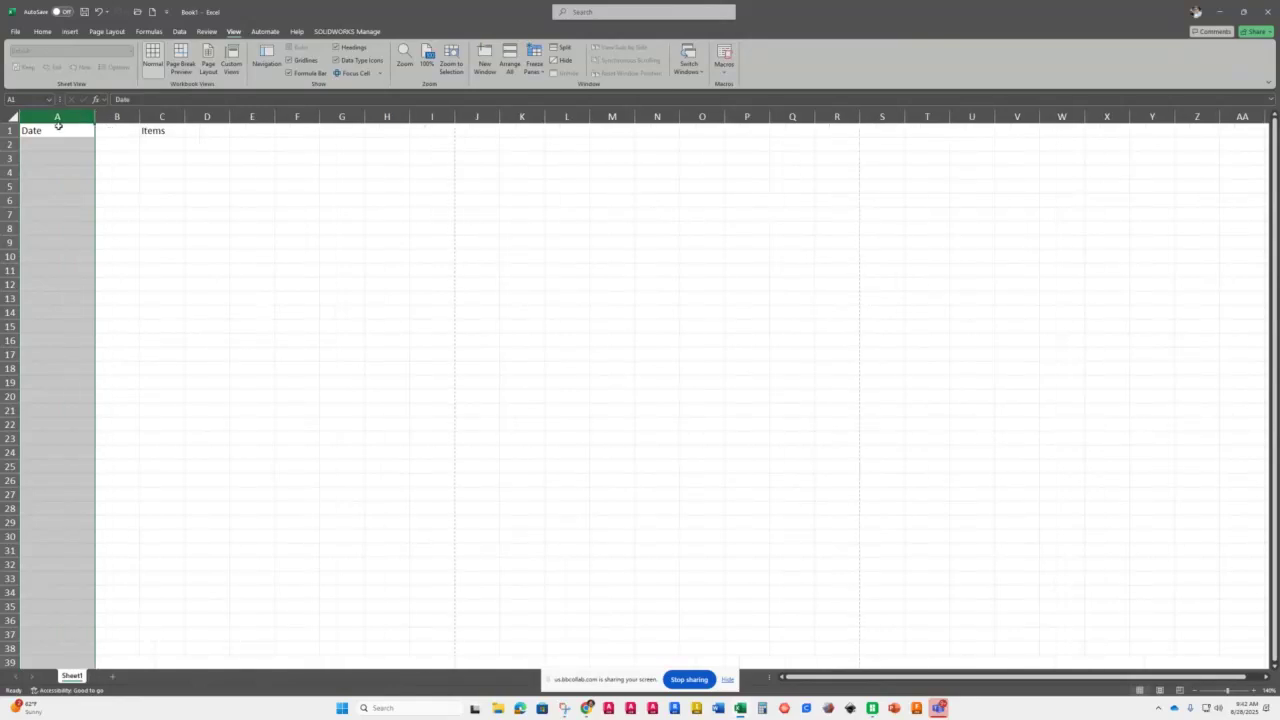
- Check the exact column width setting of the Date column and accept it as it is
{"action": "right_click", "coordinate": [60, 116]}
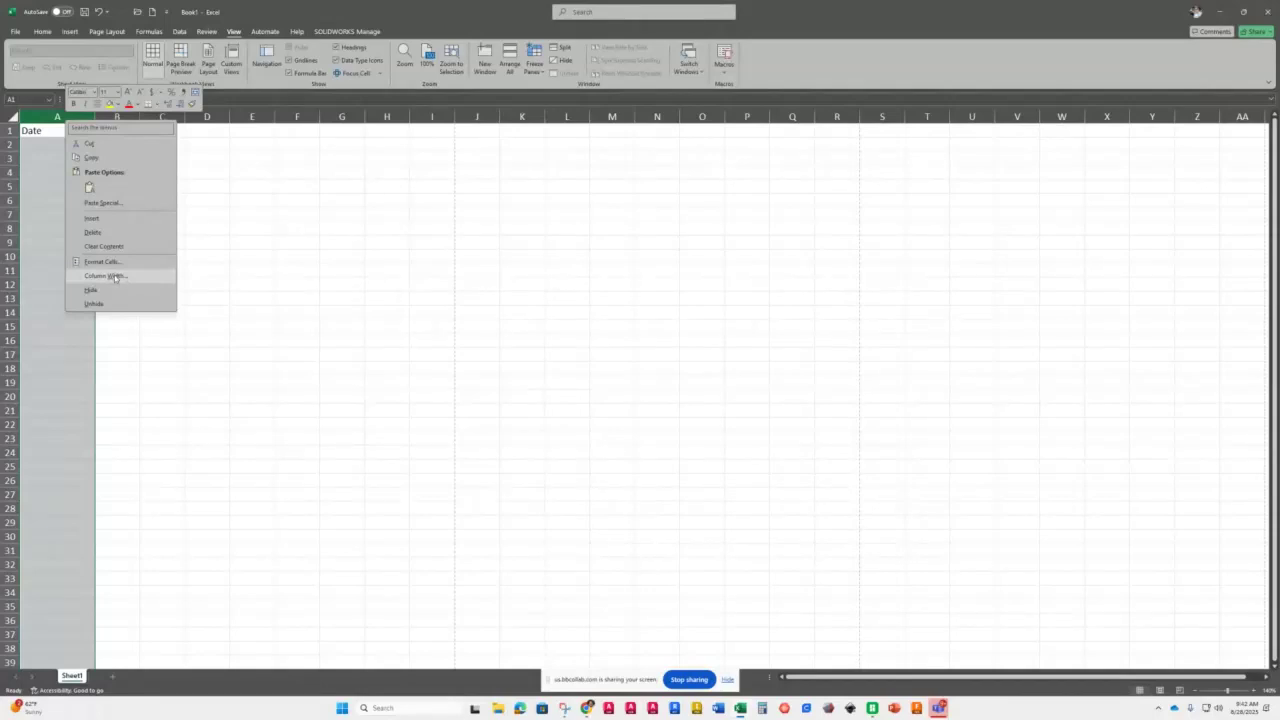
{"action": "left_click", "coordinate": [115, 277]}
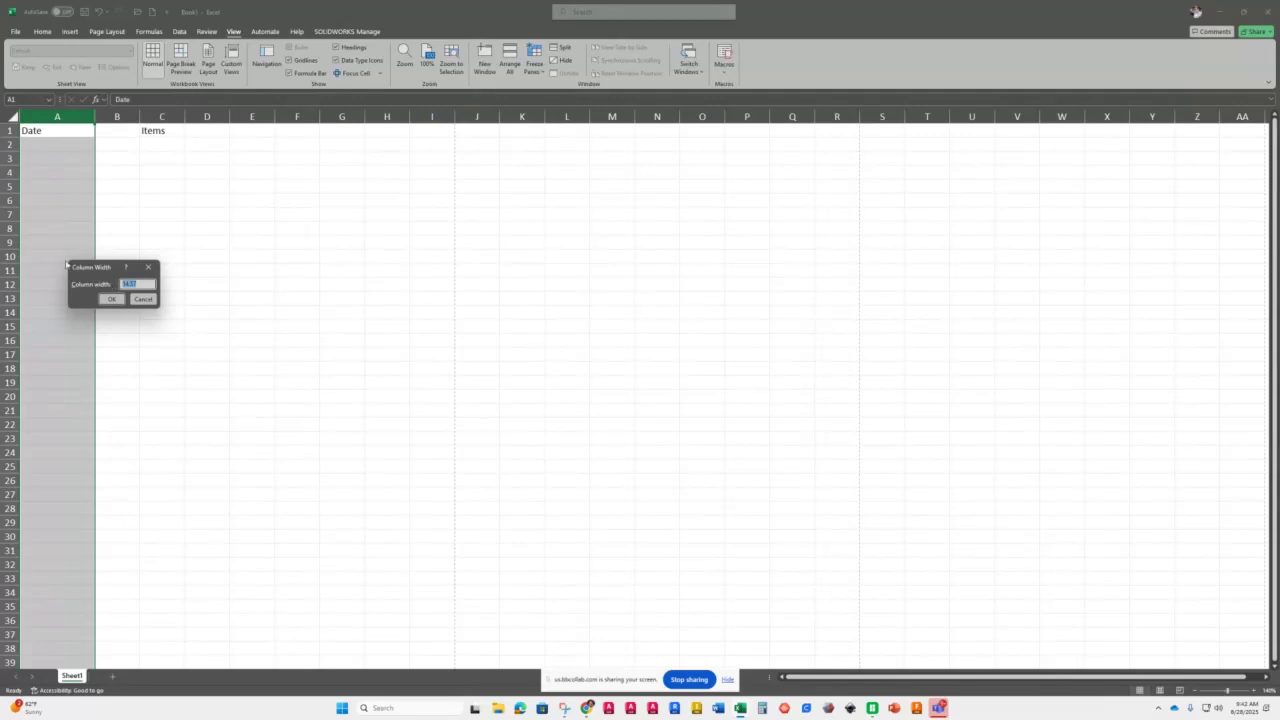
{"action": "left_click", "coordinate": [110, 299]}
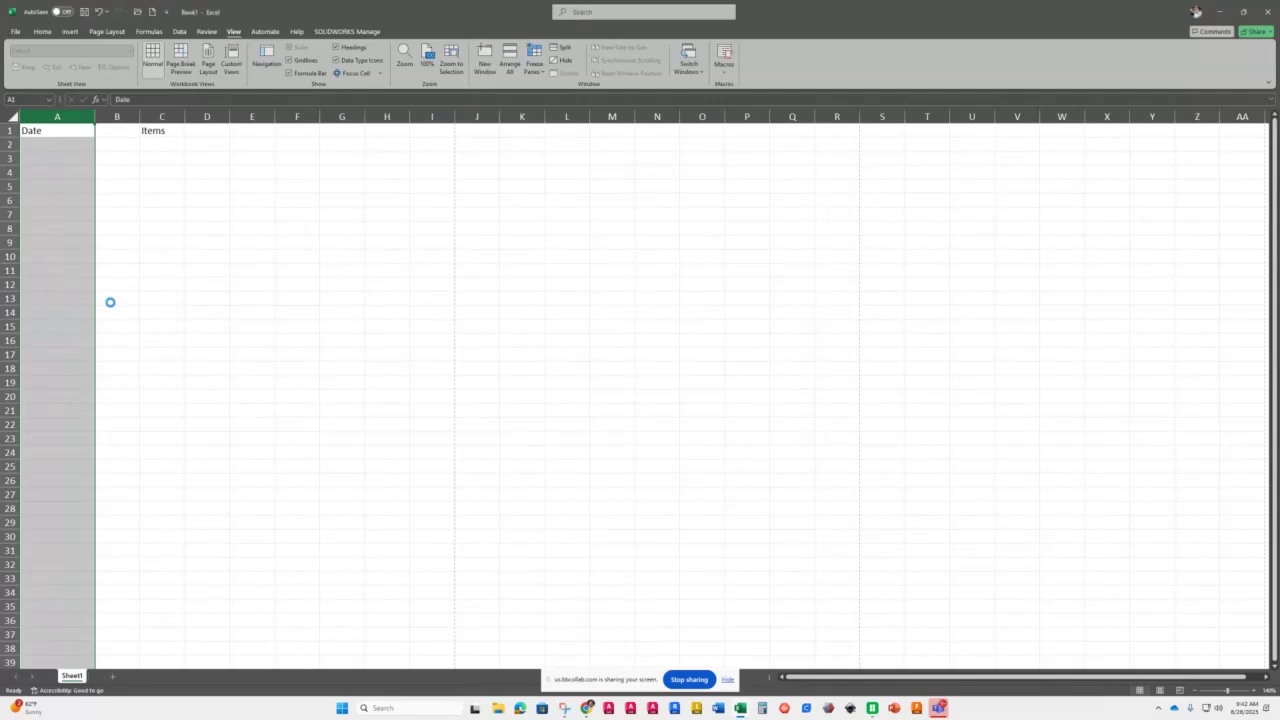
- Set the height of row 9 to 18
{"action": "left_click", "coordinate": [12, 243]}
{"action": "right_click", "coordinate": [12, 243]}
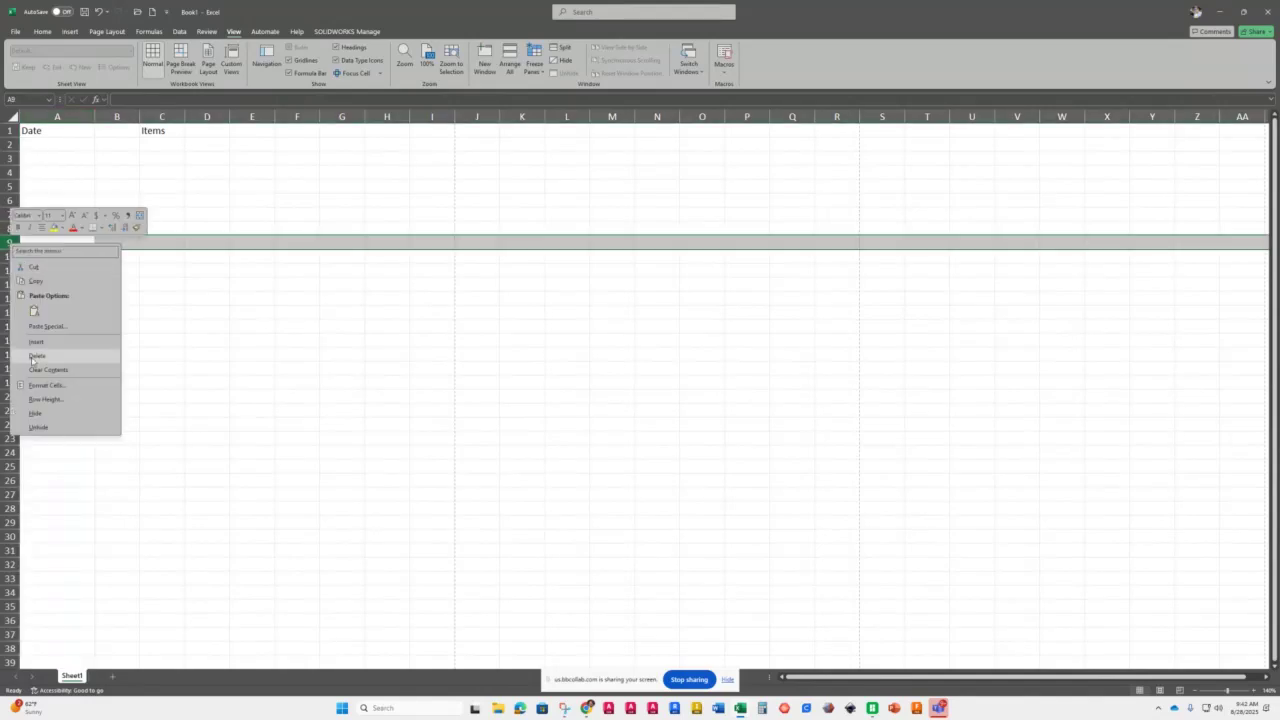
{"action": "left_click", "coordinate": [45, 399]}
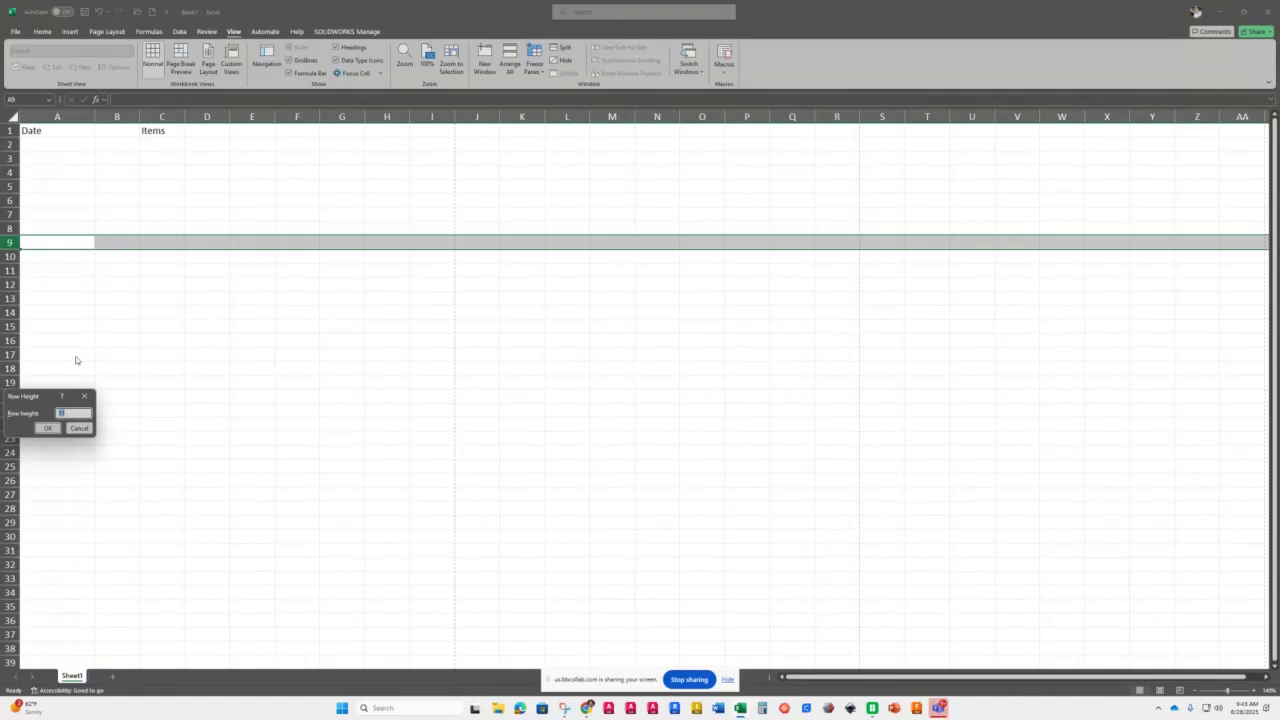
{"action": "type", "text": "18"}
{"action": "key", "text": "Return"}
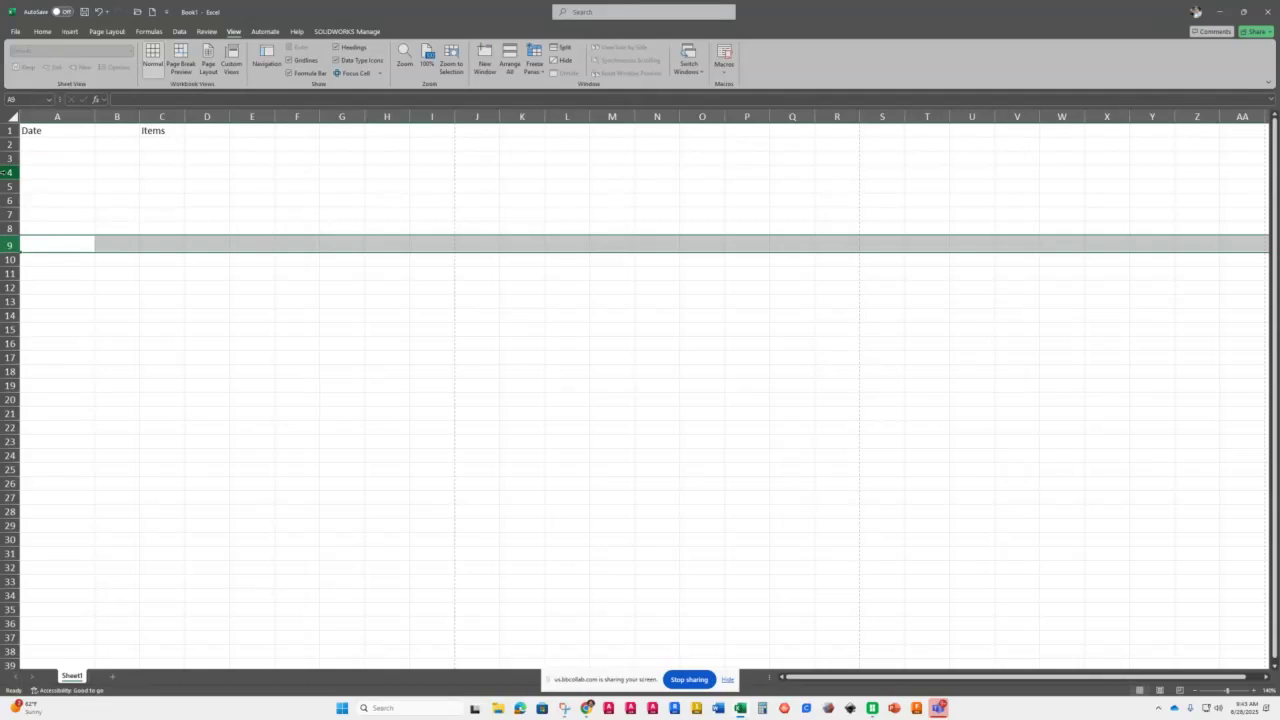
- Set the height of rows 4 through 17 to 18
{"action": "left_click_drag", "start_coordinate": [5, 172], "coordinate": [6, 357]}
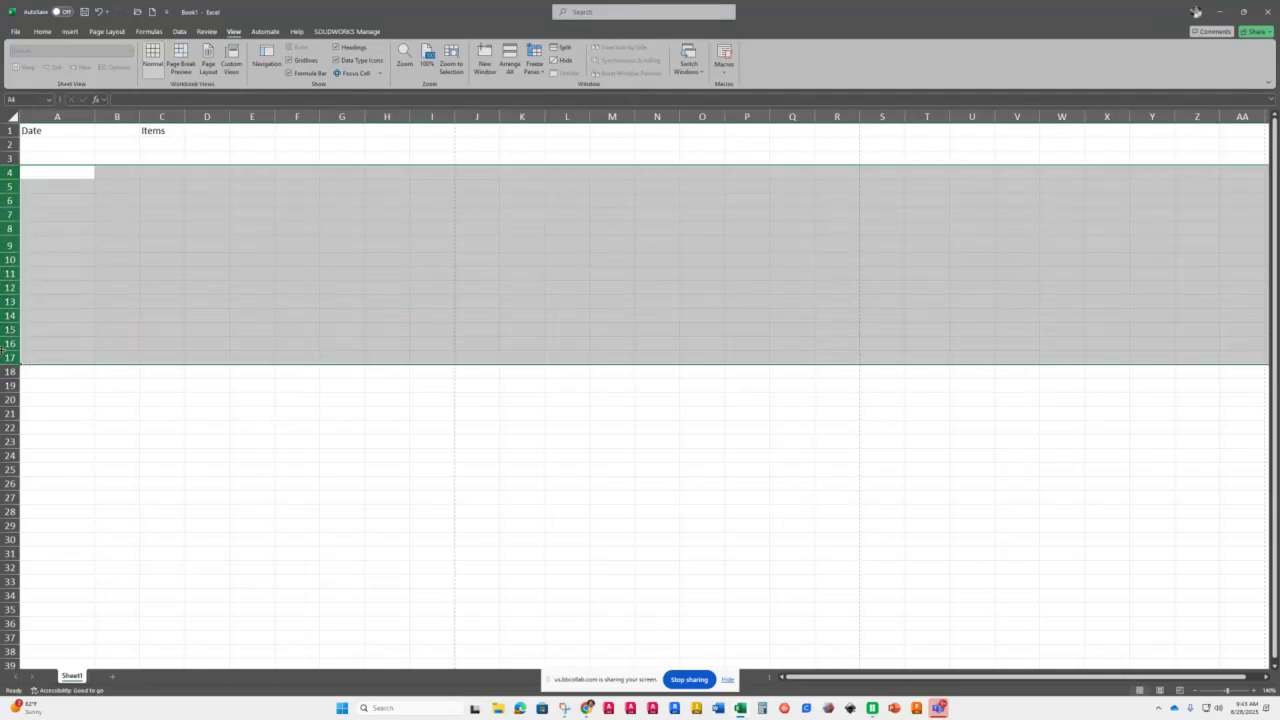
{"action": "right_click", "coordinate": [8, 287]}
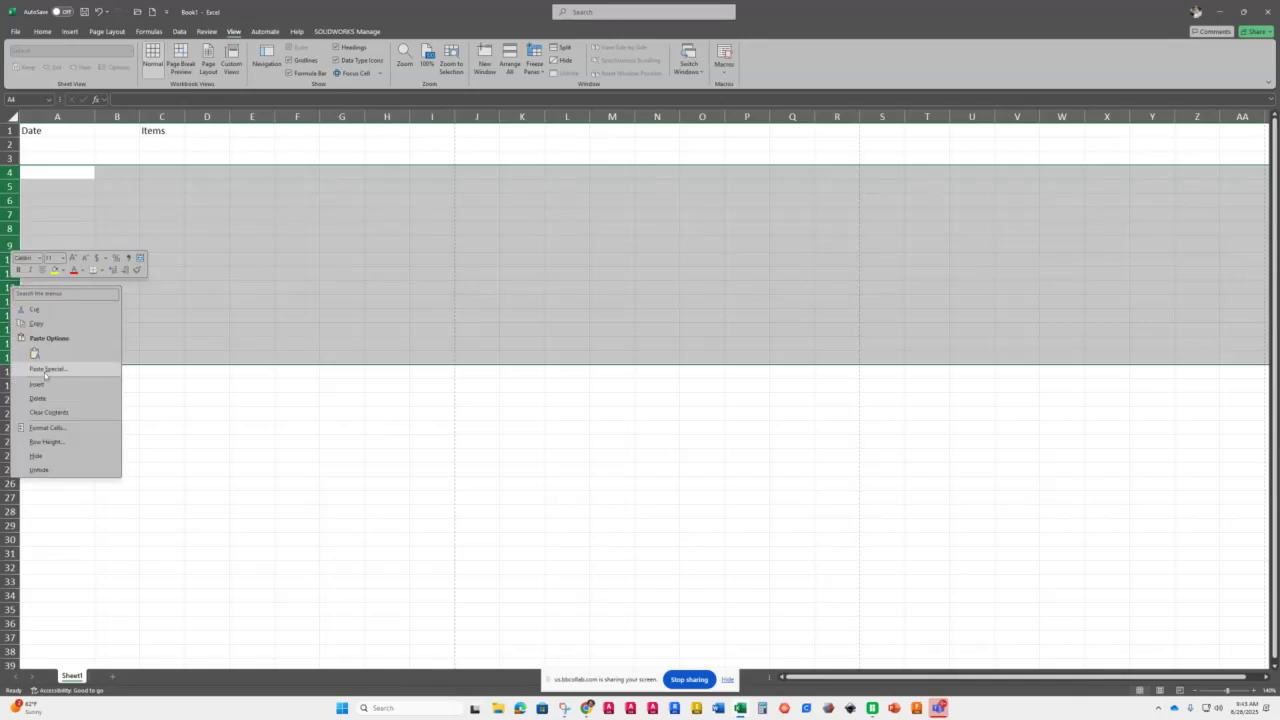
{"action": "left_click", "coordinate": [45, 442]}
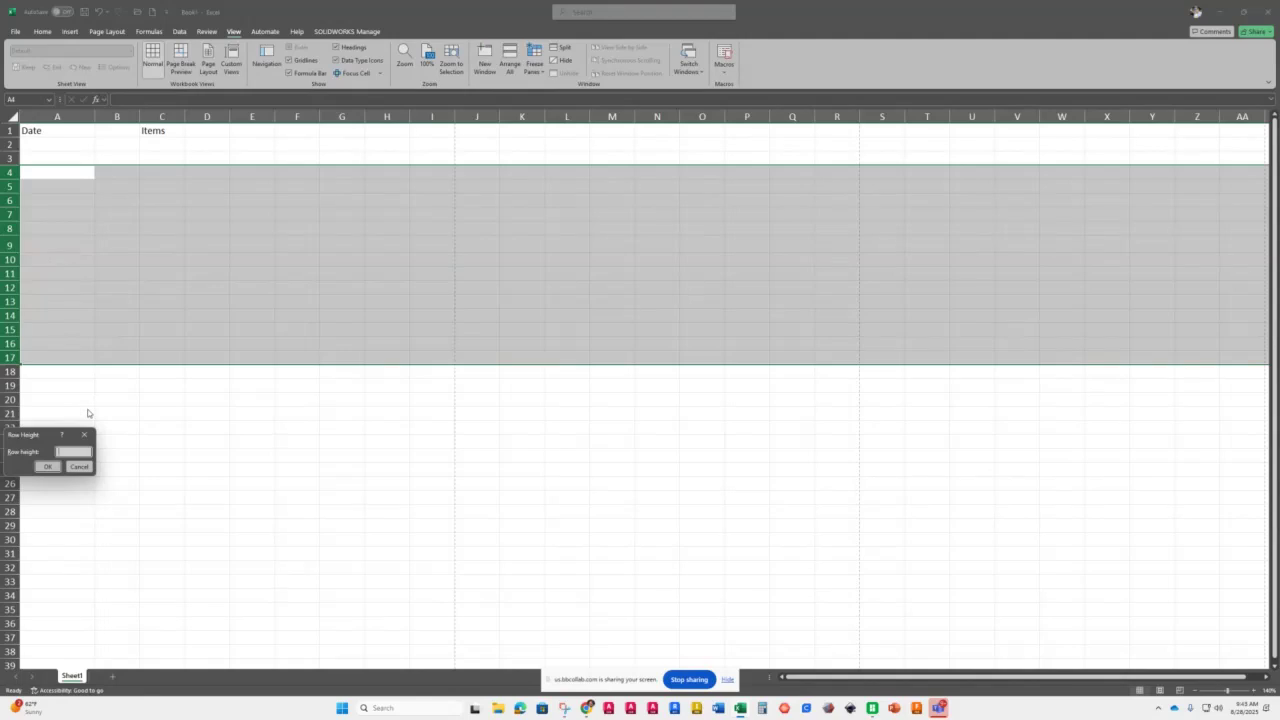
{"action": "type", "text": "18"}
{"action": "key", "text": "Return"}
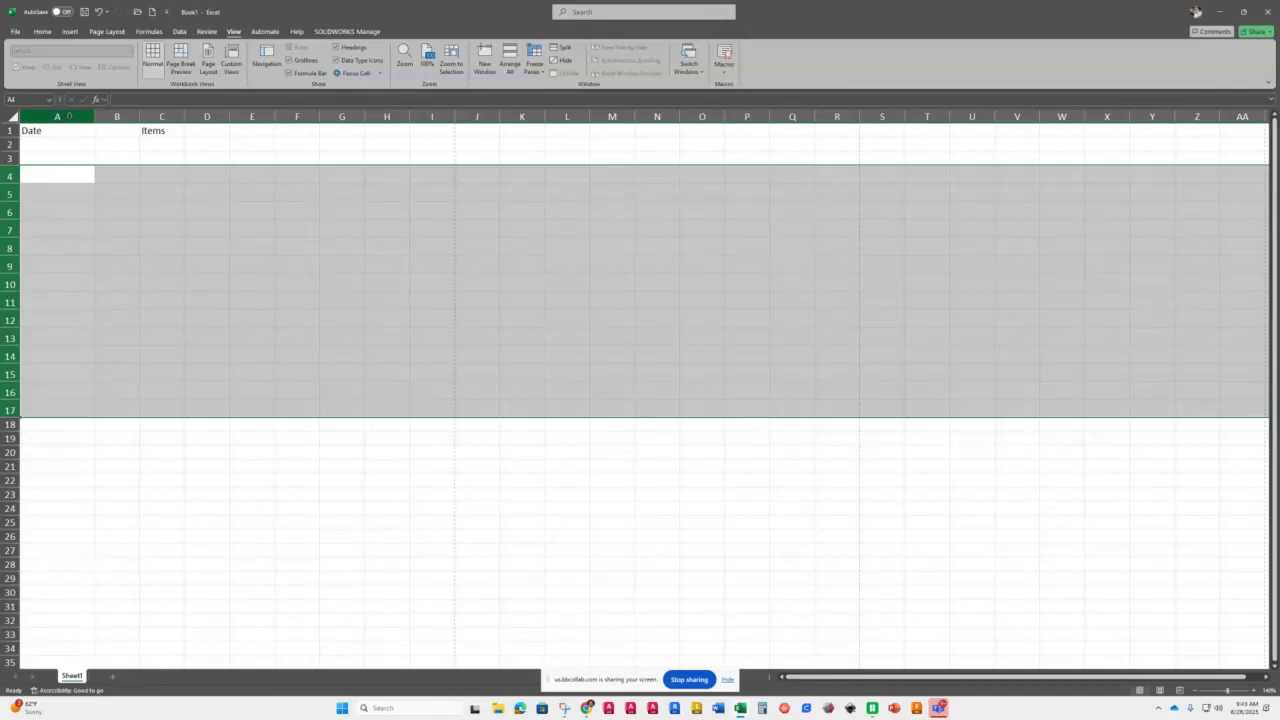
- Move the Items heading from cell C1 to cell B1, right beside the Date heading
{"action": "left_click", "coordinate": [175, 133]}
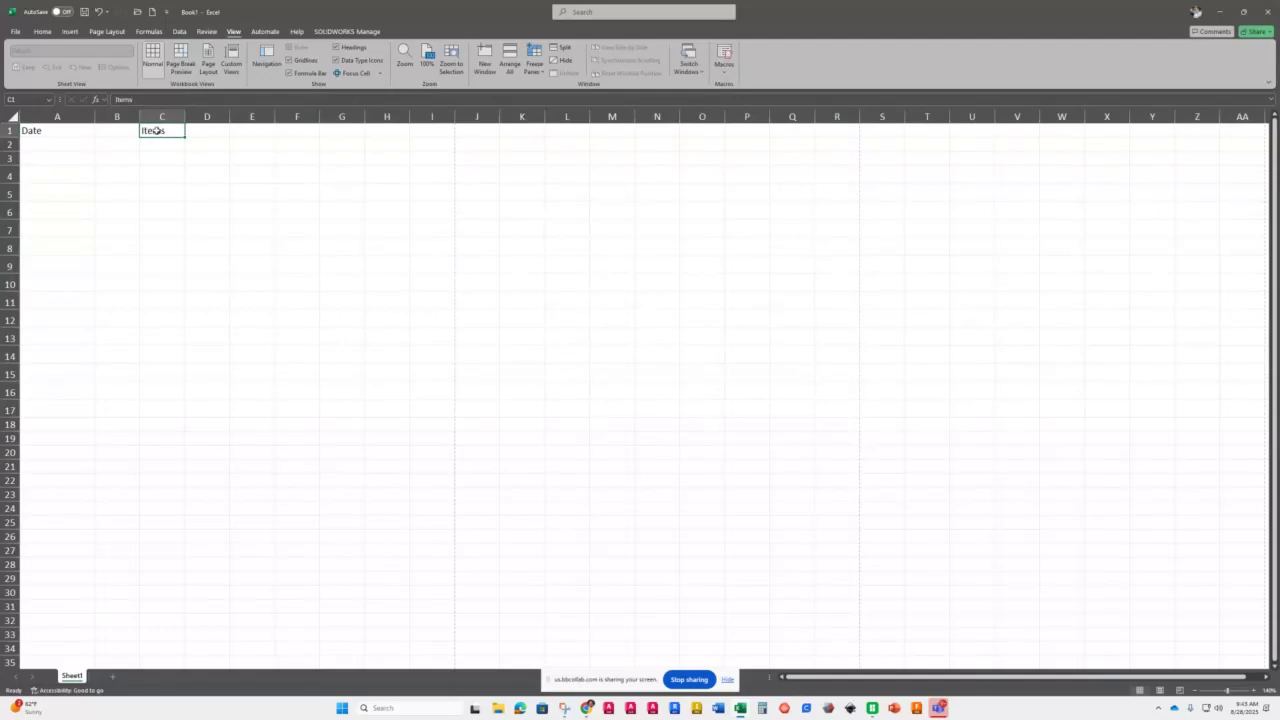
{"action": "left_click_drag", "start_coordinate": [157, 131], "coordinate": [117, 129]}
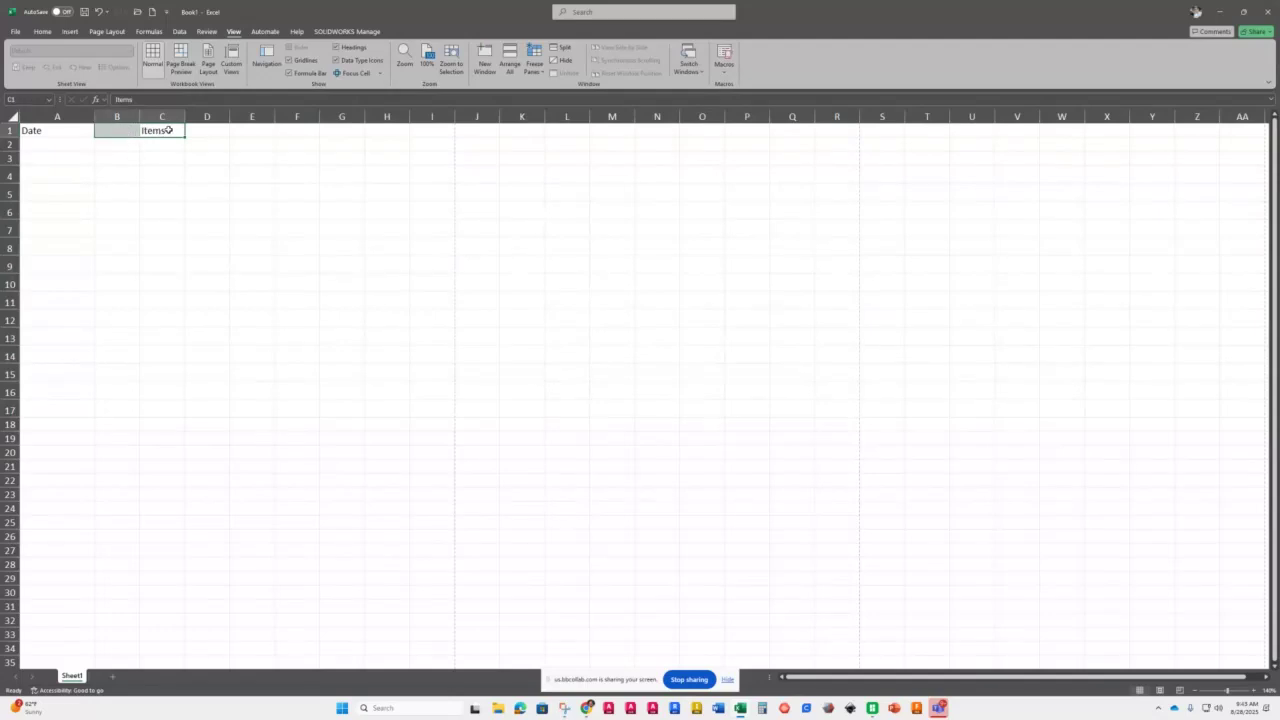
{"action": "left_click", "coordinate": [163, 131]}
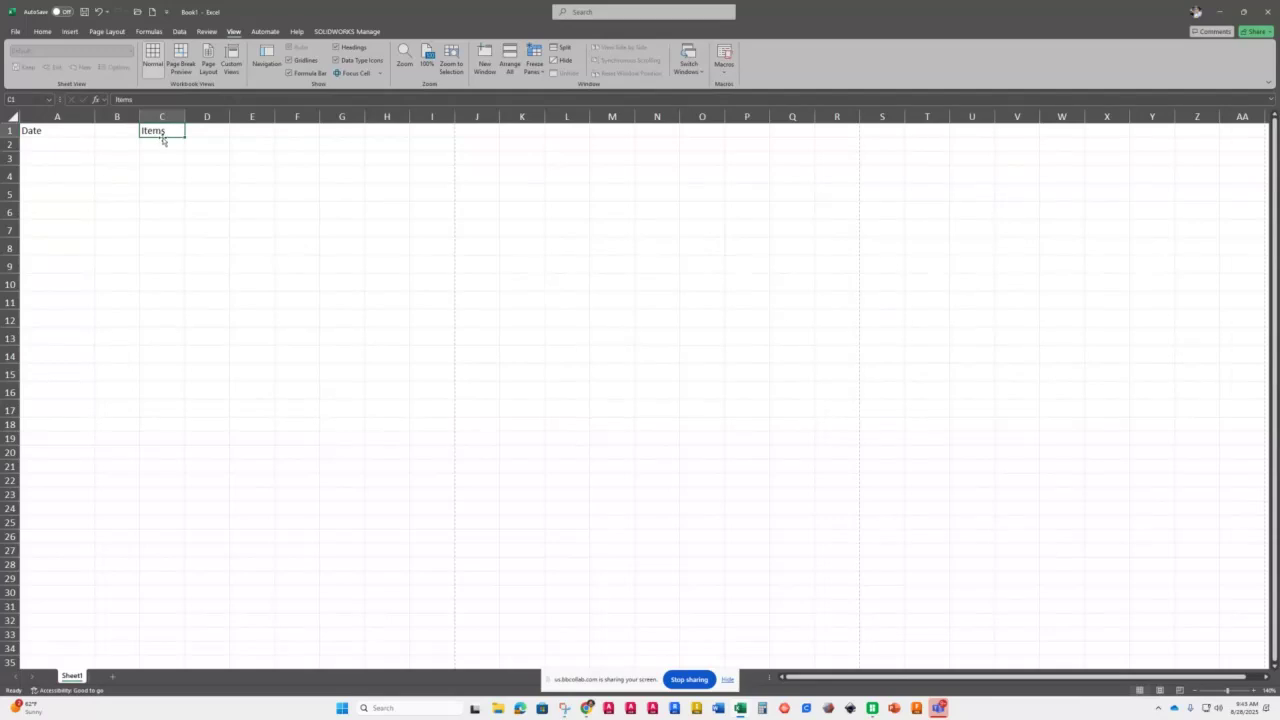
{"action": "left_click_drag", "start_coordinate": [163, 141], "coordinate": [115, 134]}
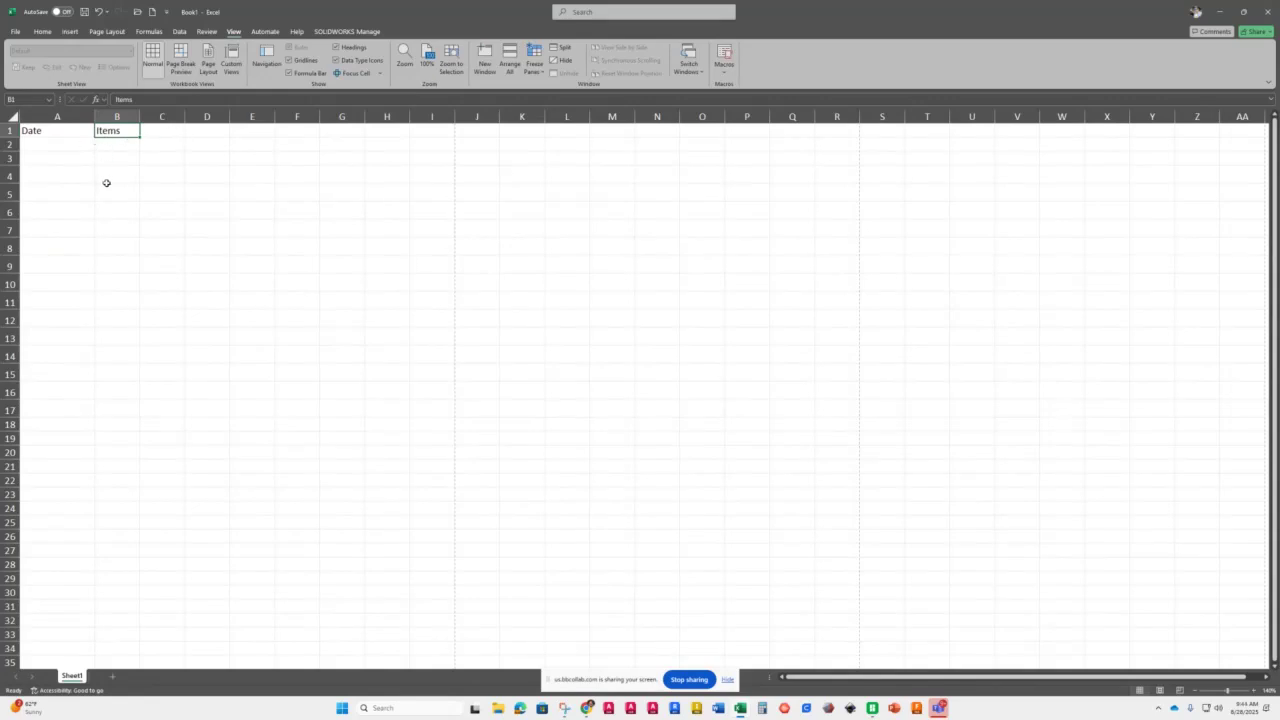
- Enter the heading Amount in cell C1 and the heading Stock in cell D1
{"action": "left_click", "coordinate": [150, 135]}
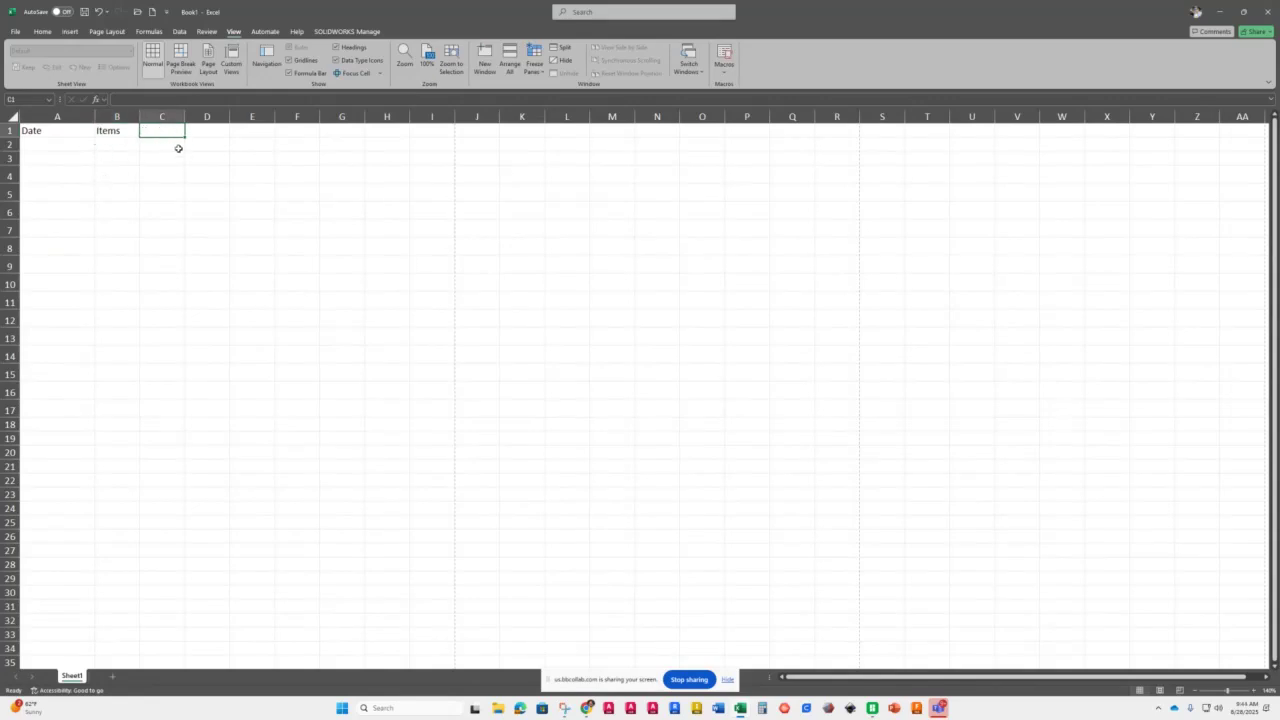
{"action": "type", "text": "Amount"}
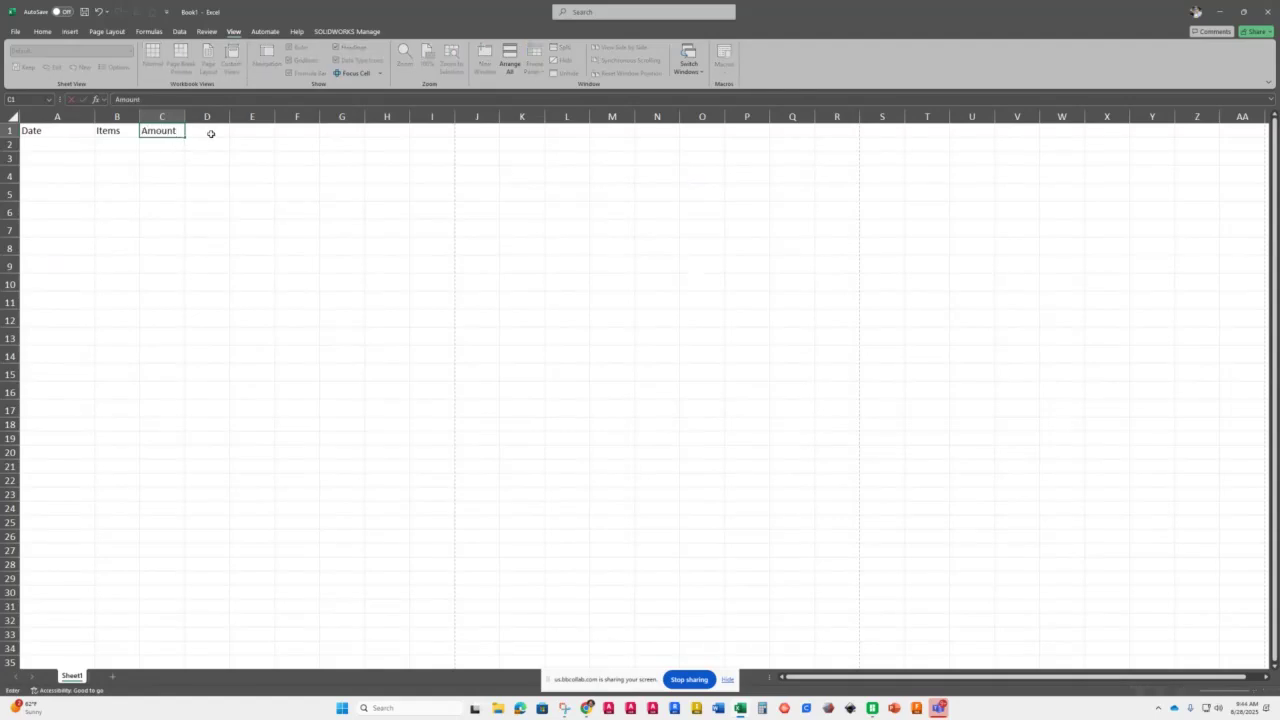
{"action": "left_click", "coordinate": [212, 133]}
{"action": "type", "text": "Stock"}
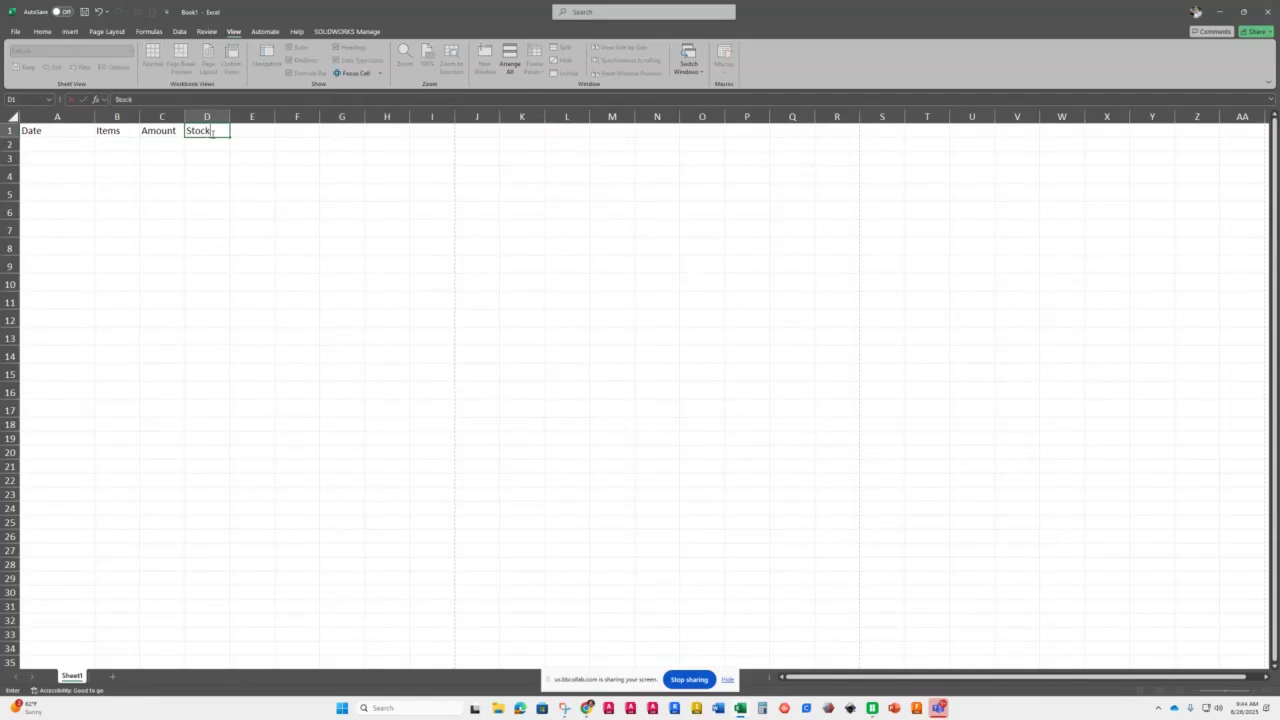
{"action": "key", "text": "Return"}
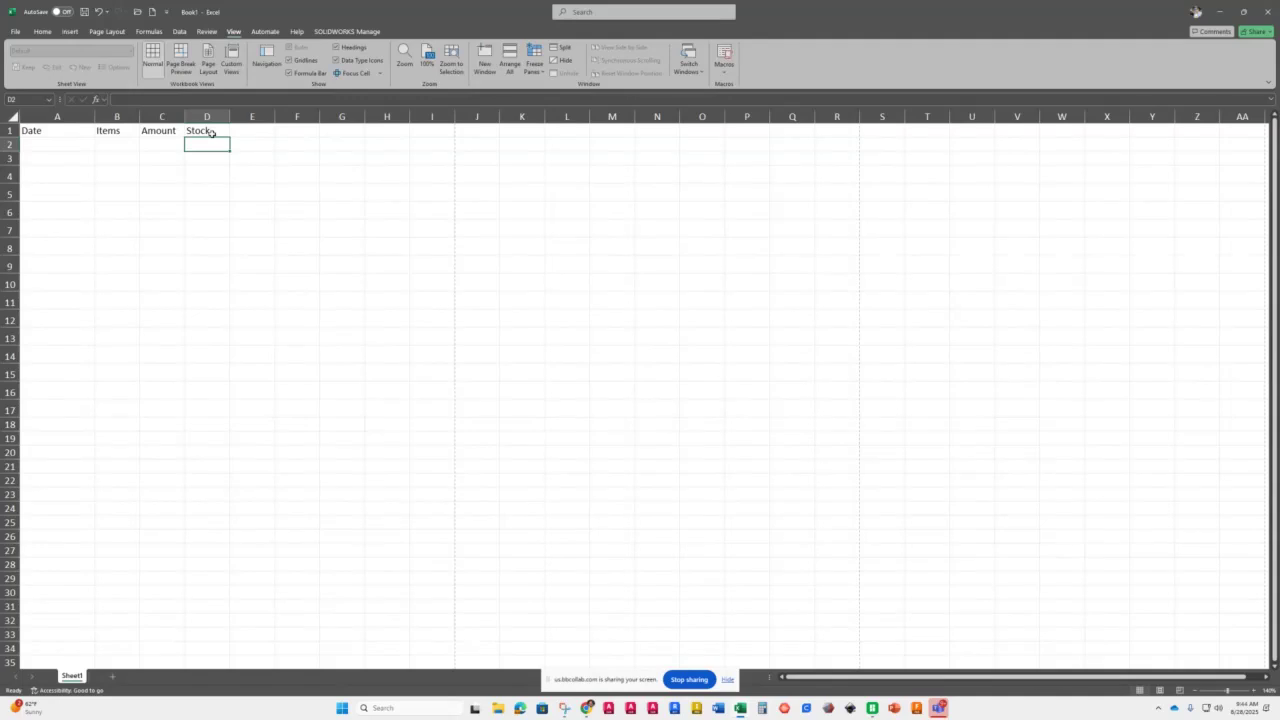
{"action": "key", "text": "Left"}
{"action": "key", "text": "Left"}
{"action": "key", "text": "Down"}
{"action": "key", "text": "Down"}
{"action": "key", "text": "Down"}
{"action": "key", "text": "Right"}
{"action": "key", "text": "Right"}
{"action": "key", "text": "Right"}
{"action": "key", "text": "Right"}
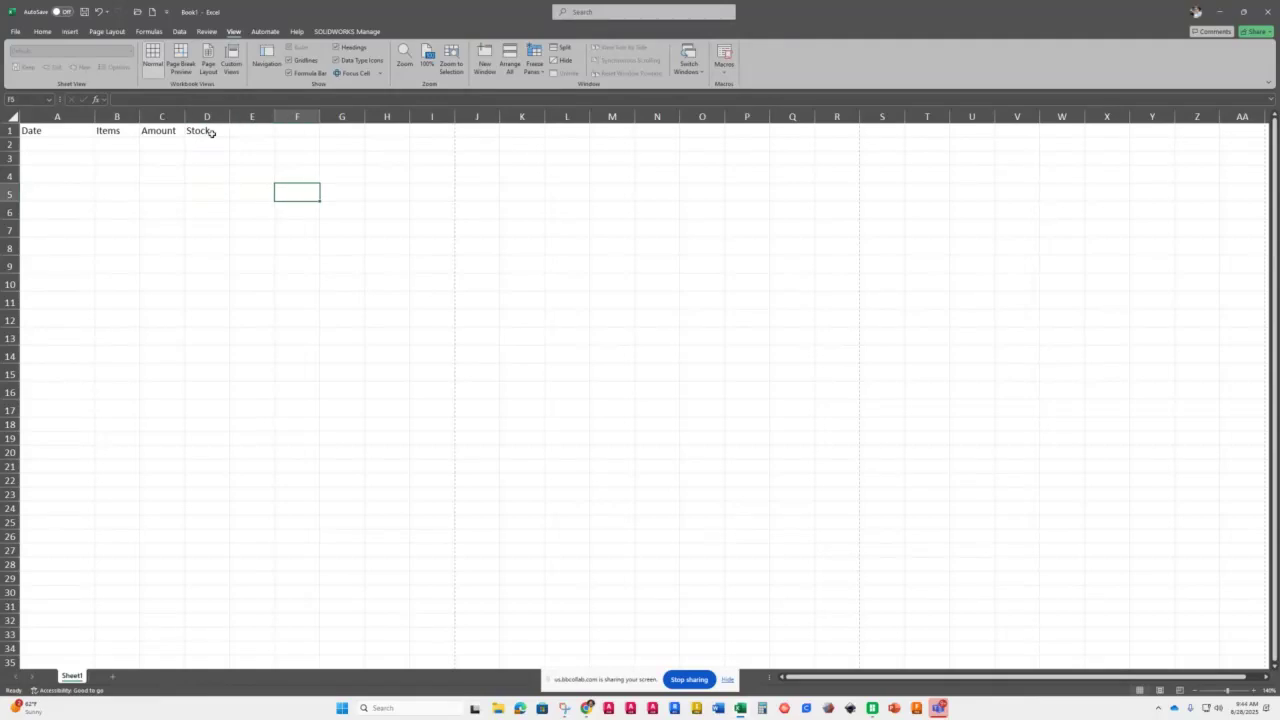
{"action": "key", "text": "Left"}
{"action": "key", "text": "Left"}
{"action": "key", "text": "Left"}
{"action": "key", "text": "Up"}
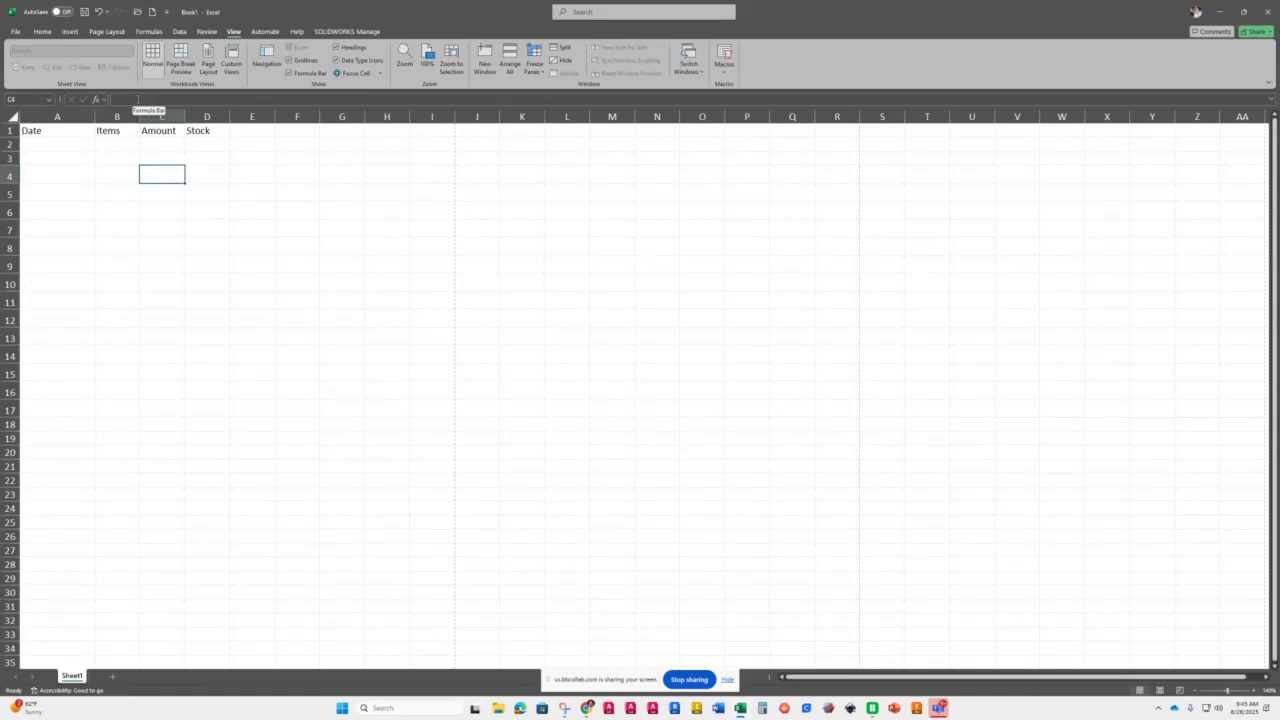
- Extend the heading in B1 to Items for sale and widen column B to fit the whole heading
{"action": "left_click", "coordinate": [110, 129]}
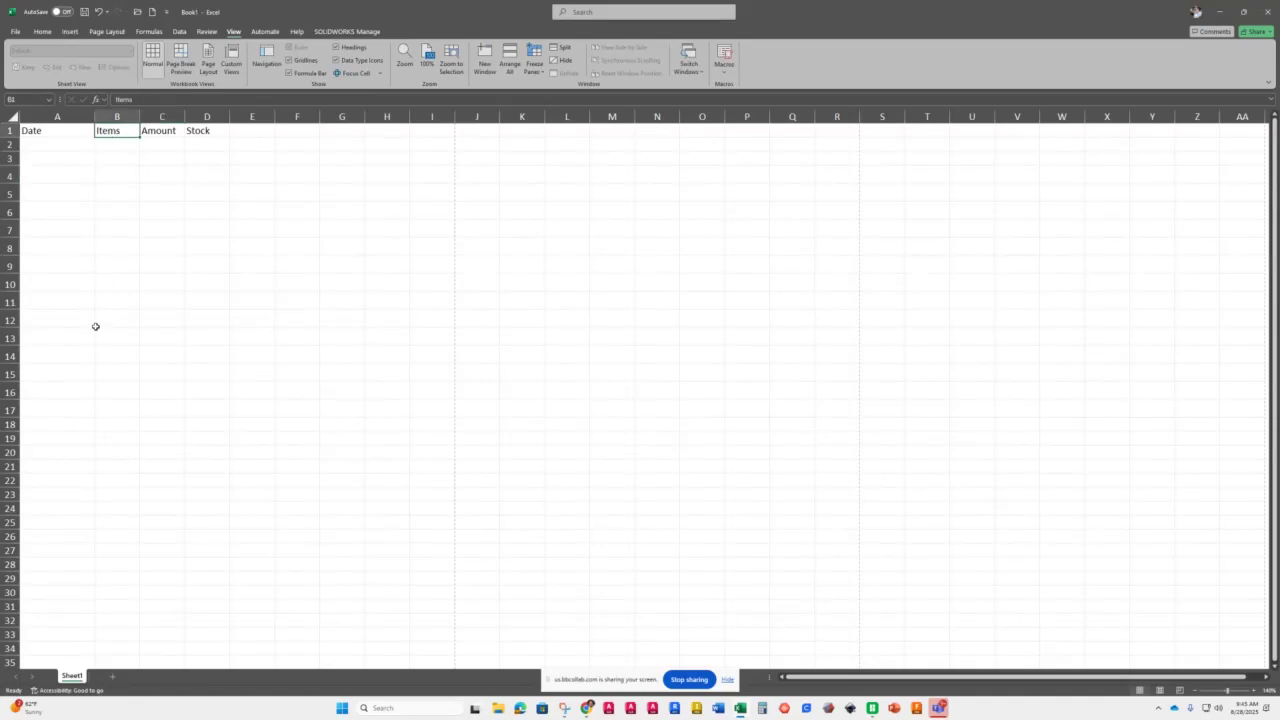
{"action": "left_click", "coordinate": [140, 100]}
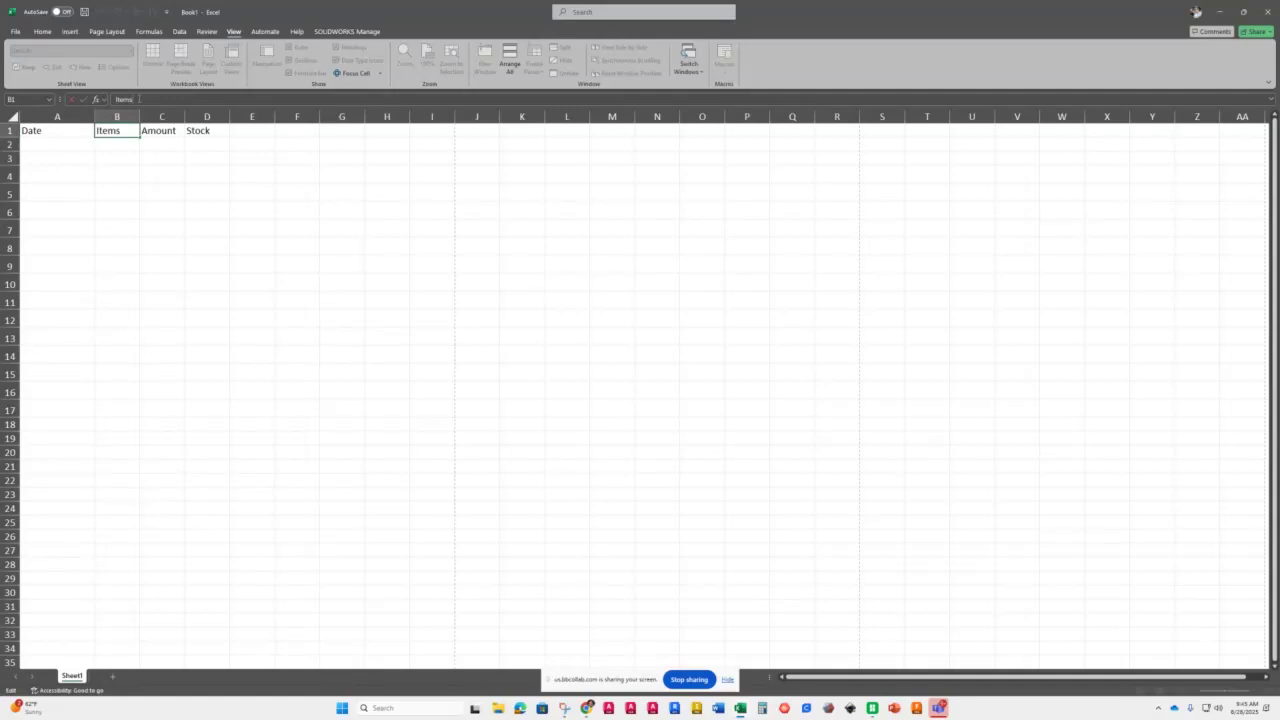
{"action": "type", "text": "for sale"}
{"action": "key", "text": "Return"}
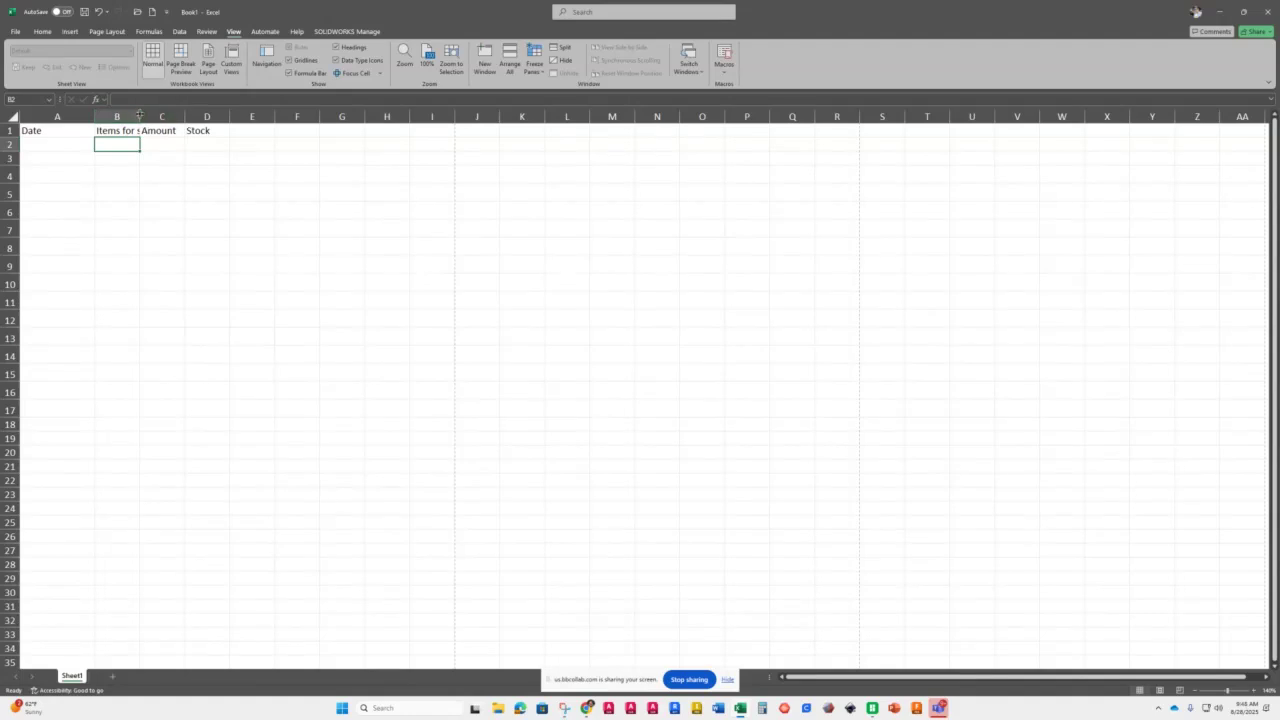
{"action": "left_click_drag", "start_coordinate": [140, 115], "coordinate": [170, 115]}
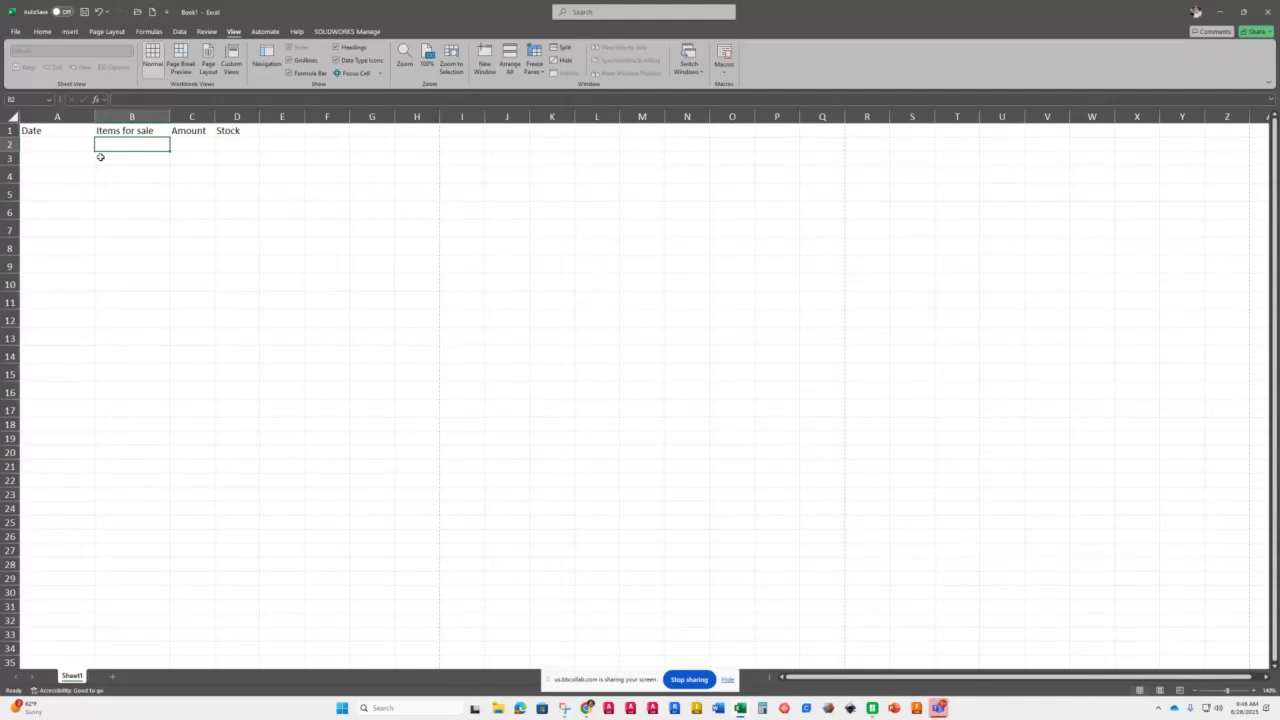
- Apply the Text number format to the Date heading in A1 and extend it to all headings in A1:D1
{"action": "left_click", "coordinate": [43, 145]}
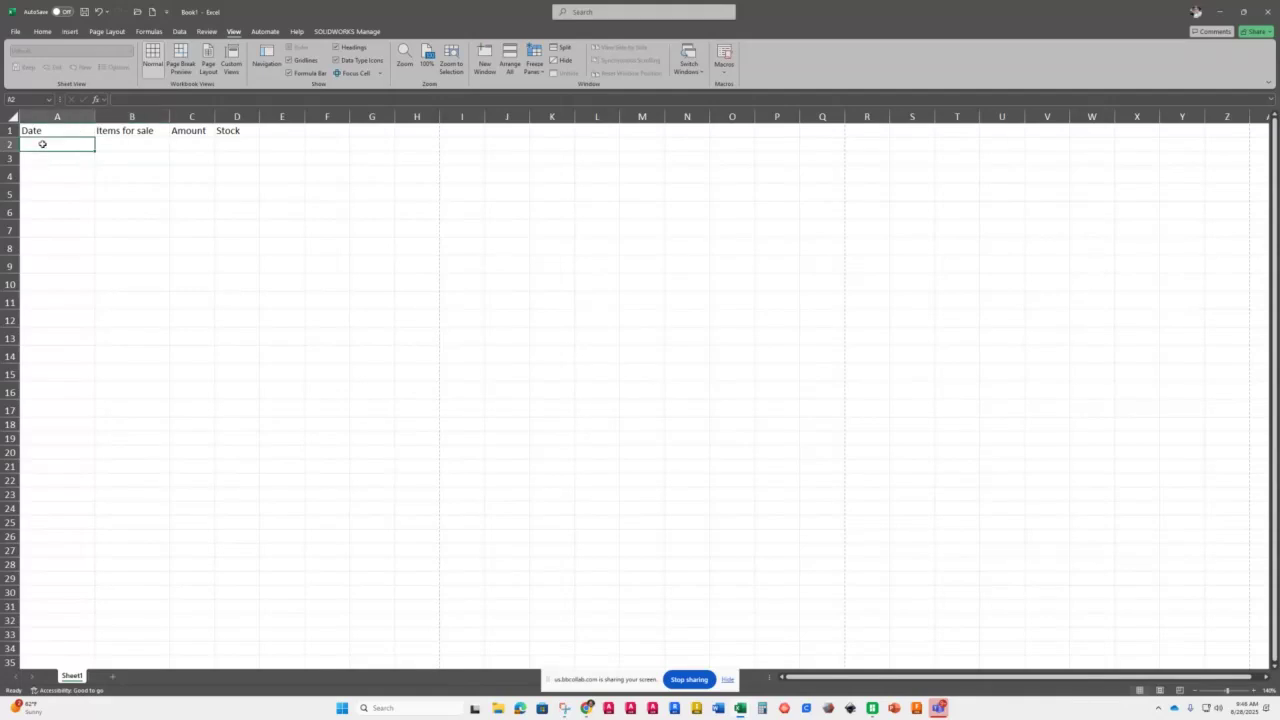
{"action": "left_click", "coordinate": [42, 31]}
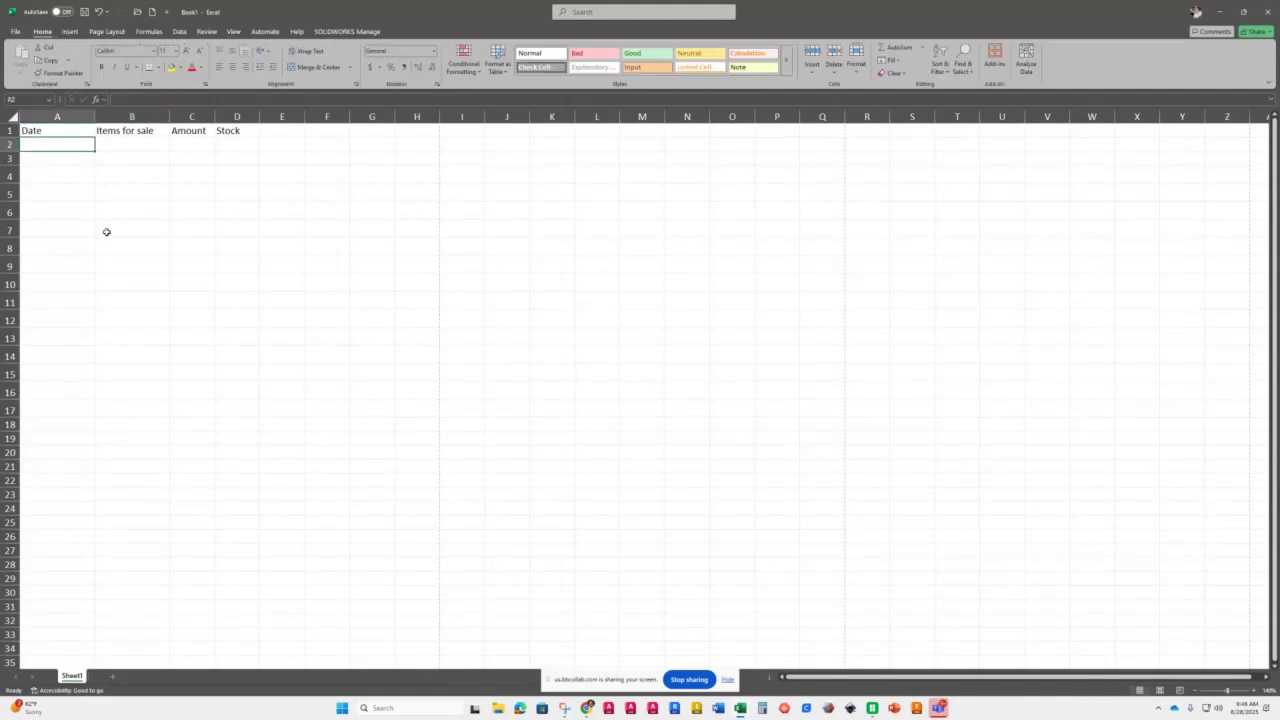
{"action": "left_click", "coordinate": [59, 130]}
{"action": "left_click", "coordinate": [433, 51]}
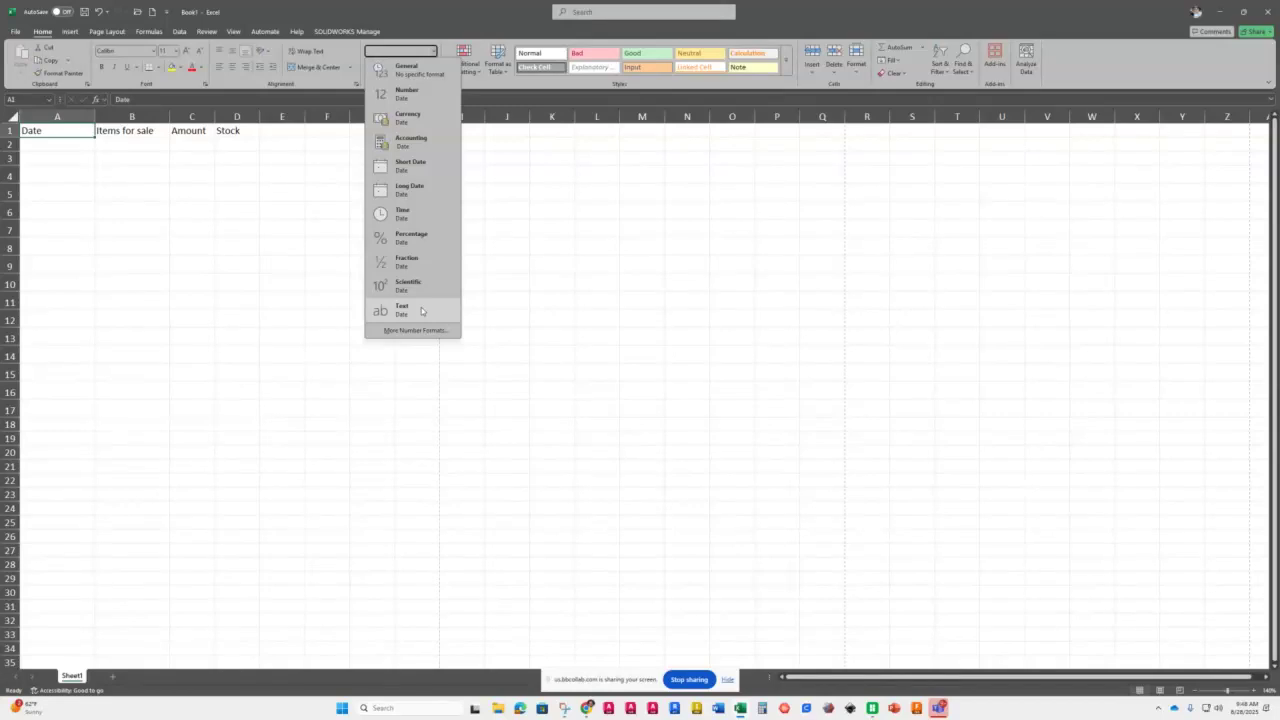
{"action": "left_click", "coordinate": [421, 307]}
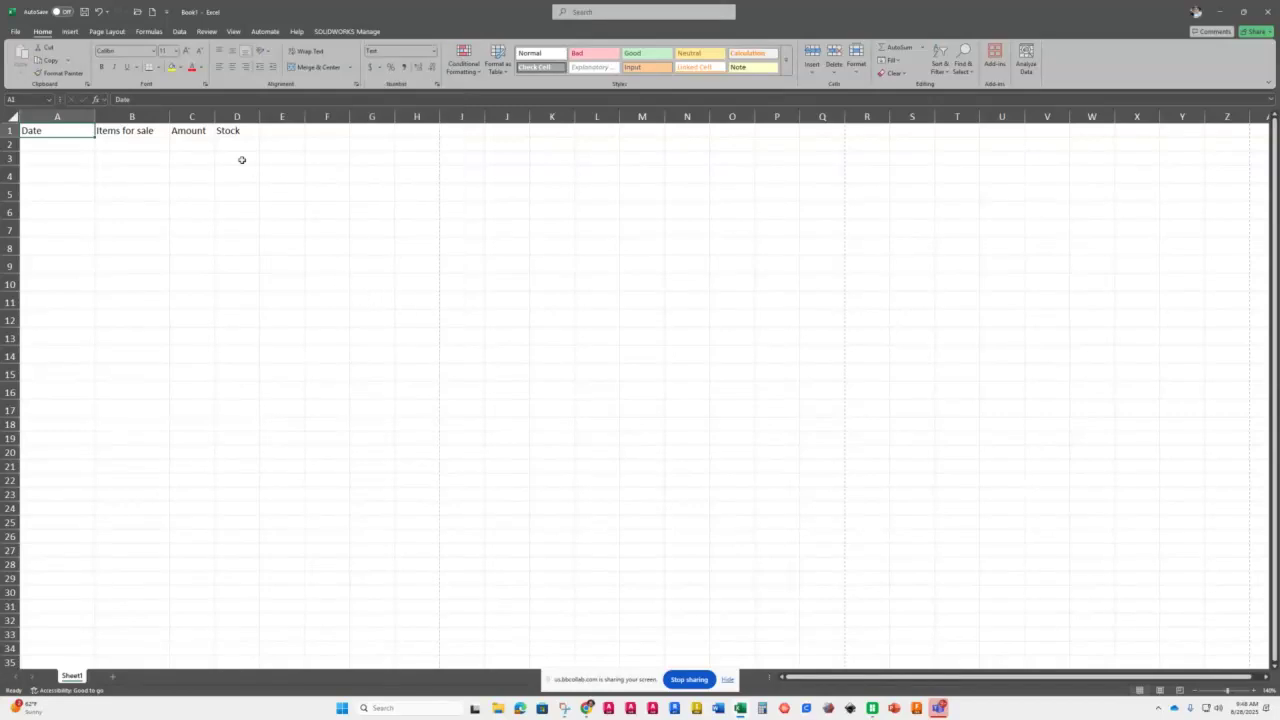
{"action": "left_click_drag", "start_coordinate": [51, 129], "coordinate": [244, 132]}
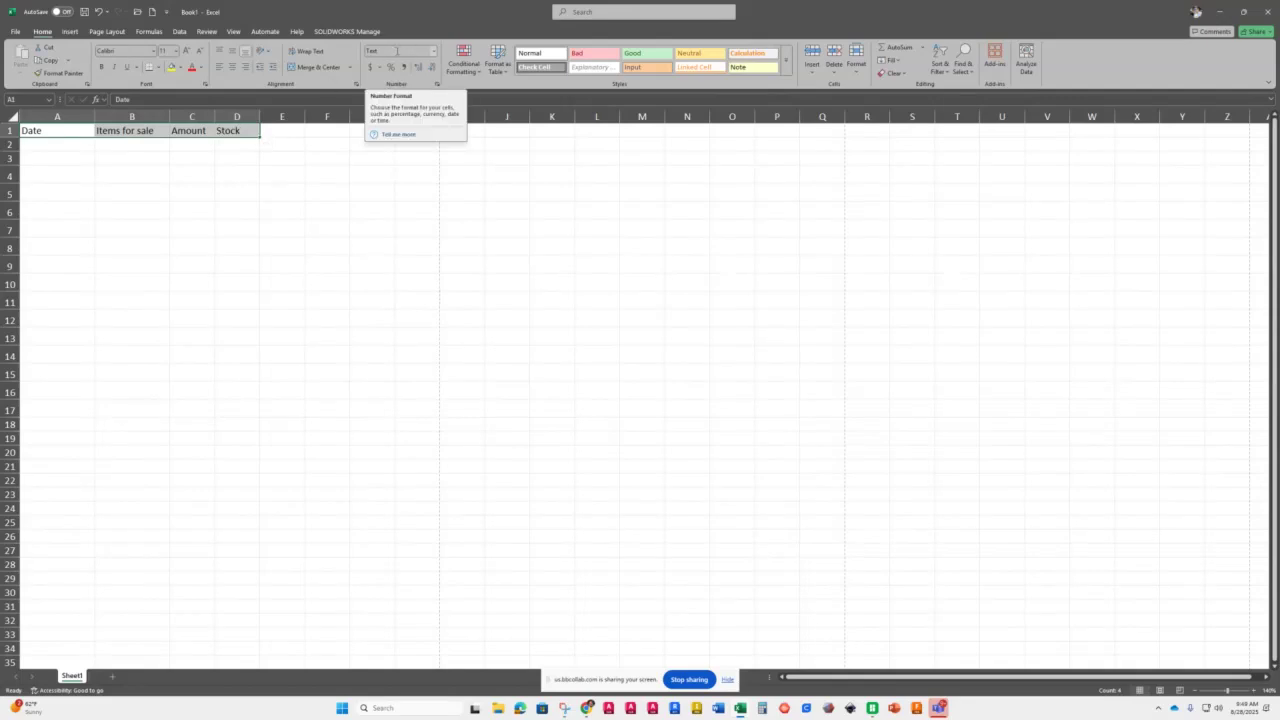
{"action": "left_click", "coordinate": [434, 51]}
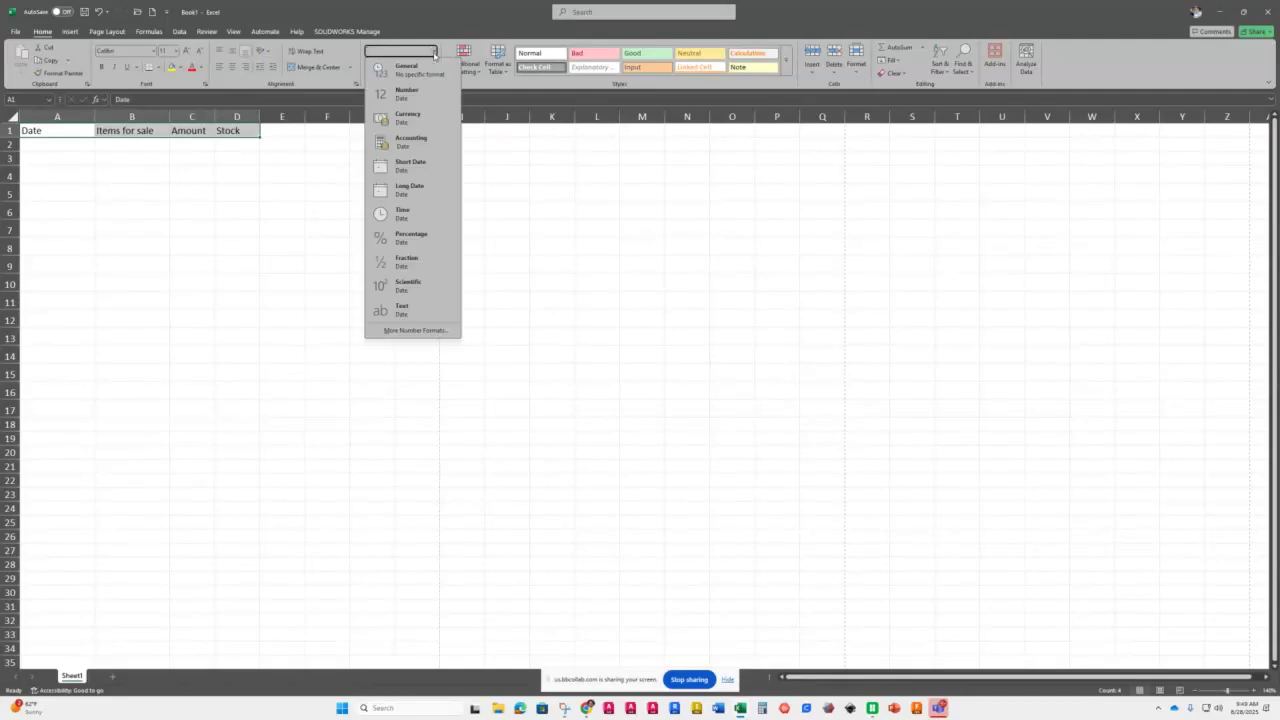
{"action": "left_click", "coordinate": [383, 308]}
{"action": "left_click", "coordinate": [186, 178]}
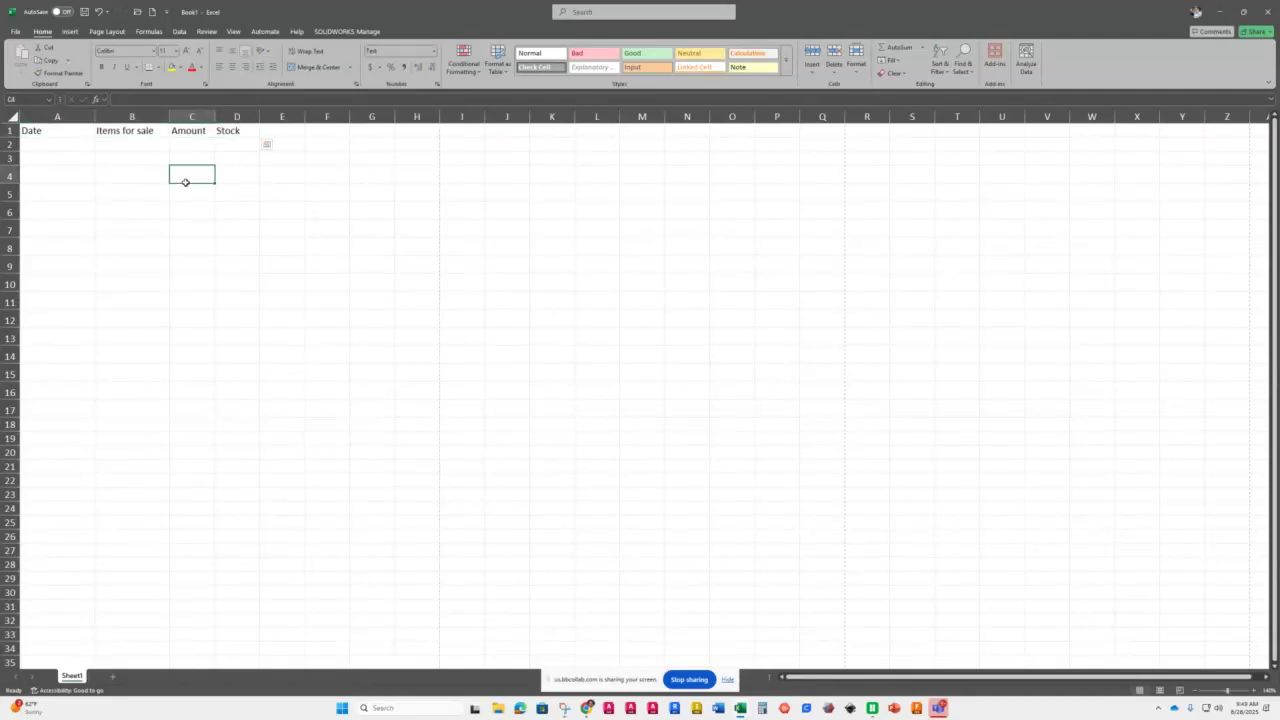
- Apply the Short Date number format to cell A2 and enter the date 08/28/2025 in it
{"action": "left_click", "coordinate": [70, 148]}
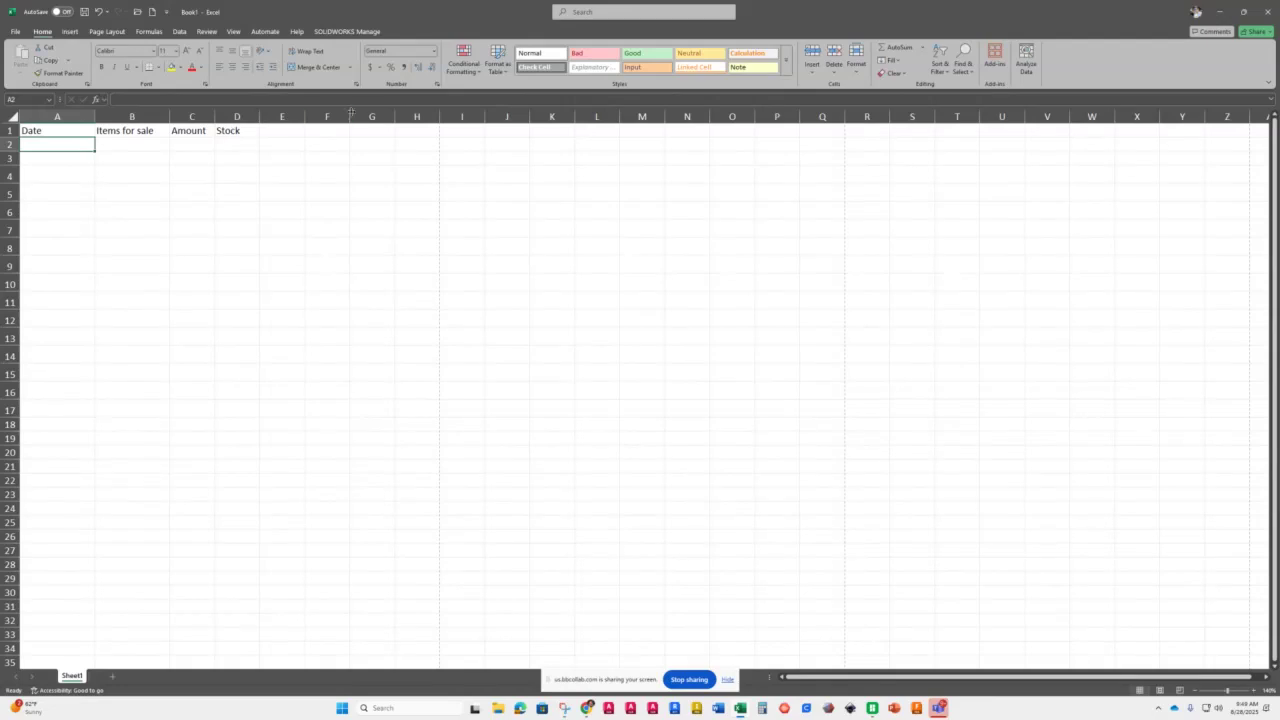
{"action": "left_click", "coordinate": [433, 51]}
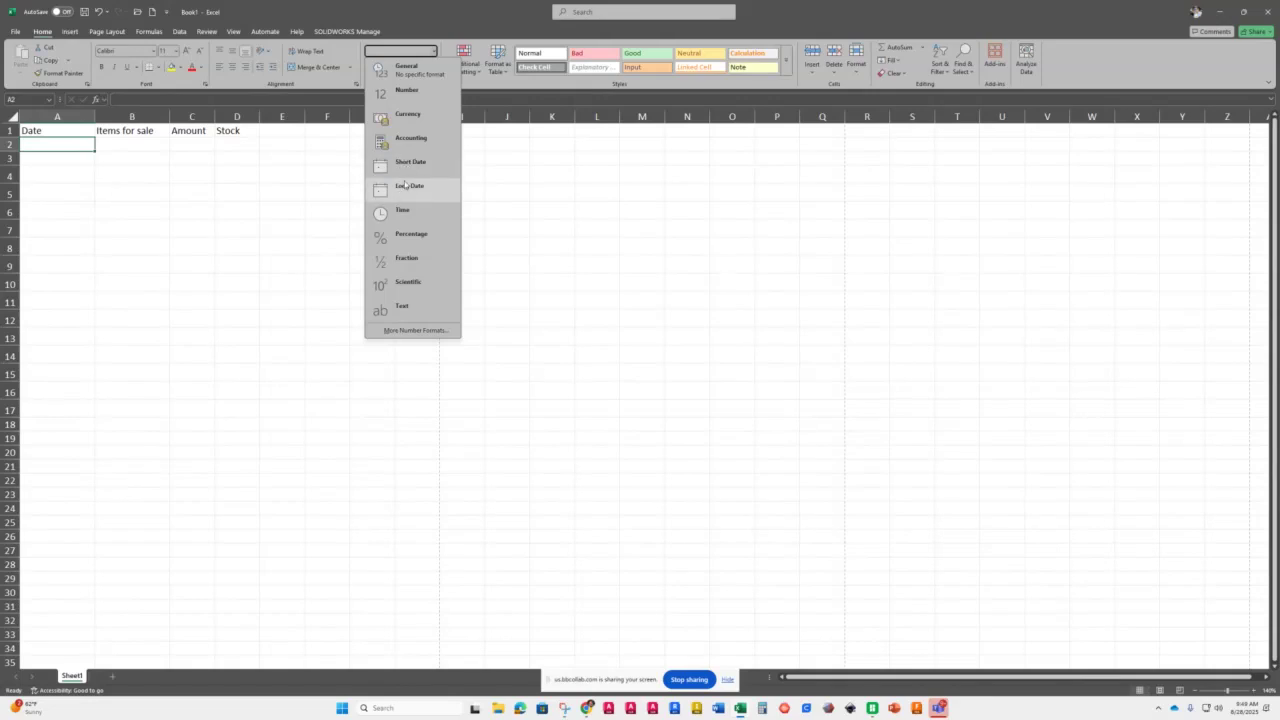
{"action": "left_click", "coordinate": [403, 162]}
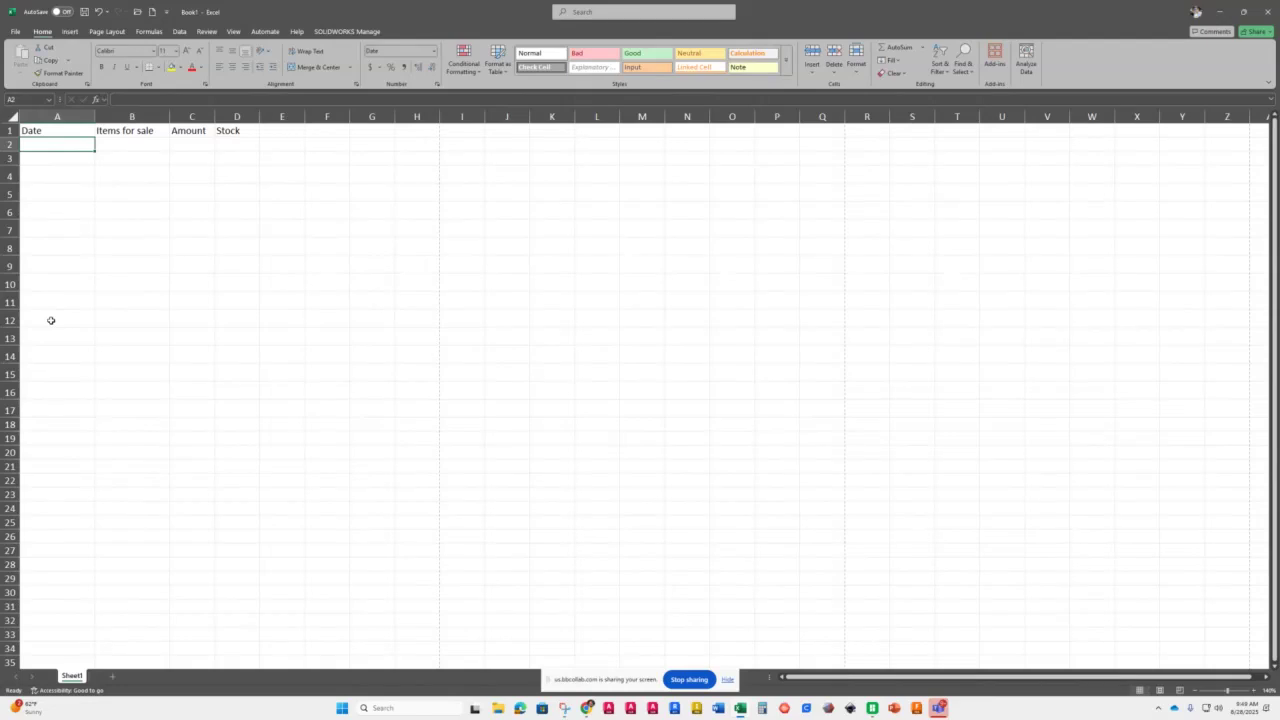
{"action": "type", "text": "0"}
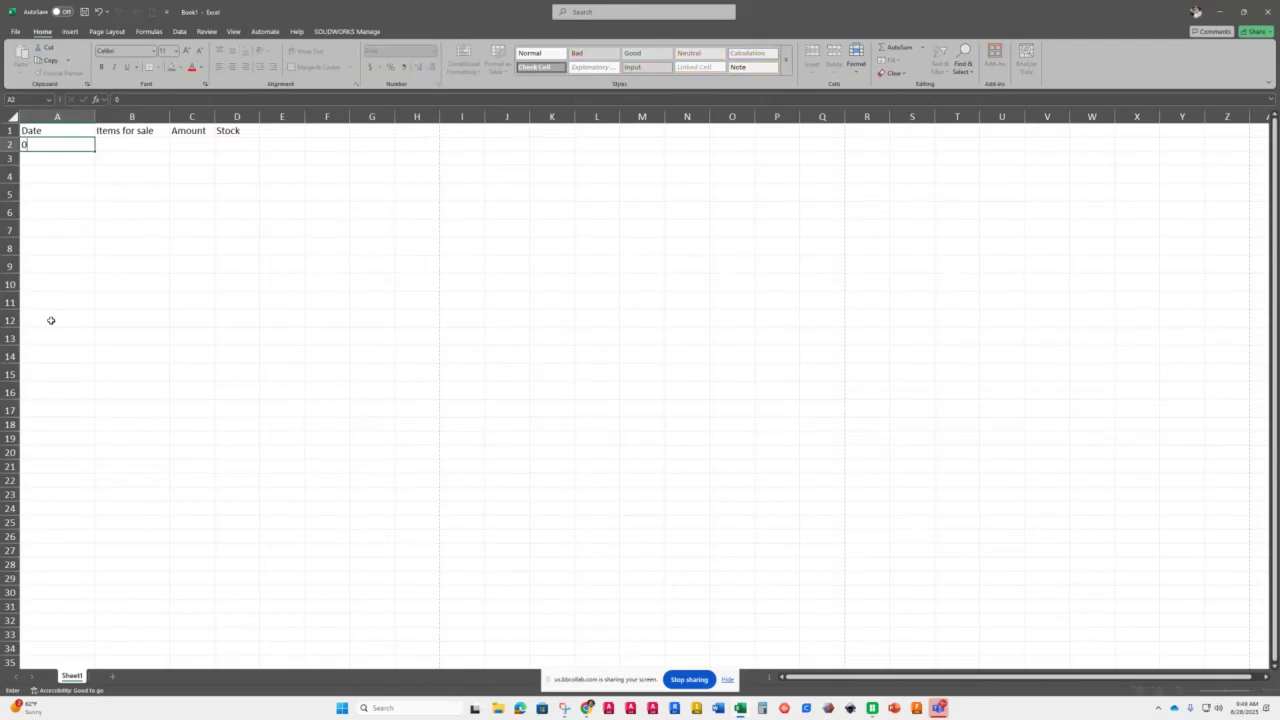
{"action": "type", "text": "8/"}
{"action": "type", "text": "28"}
{"action": "type", "text": "/2025"}
{"action": "key", "text": "Return"}
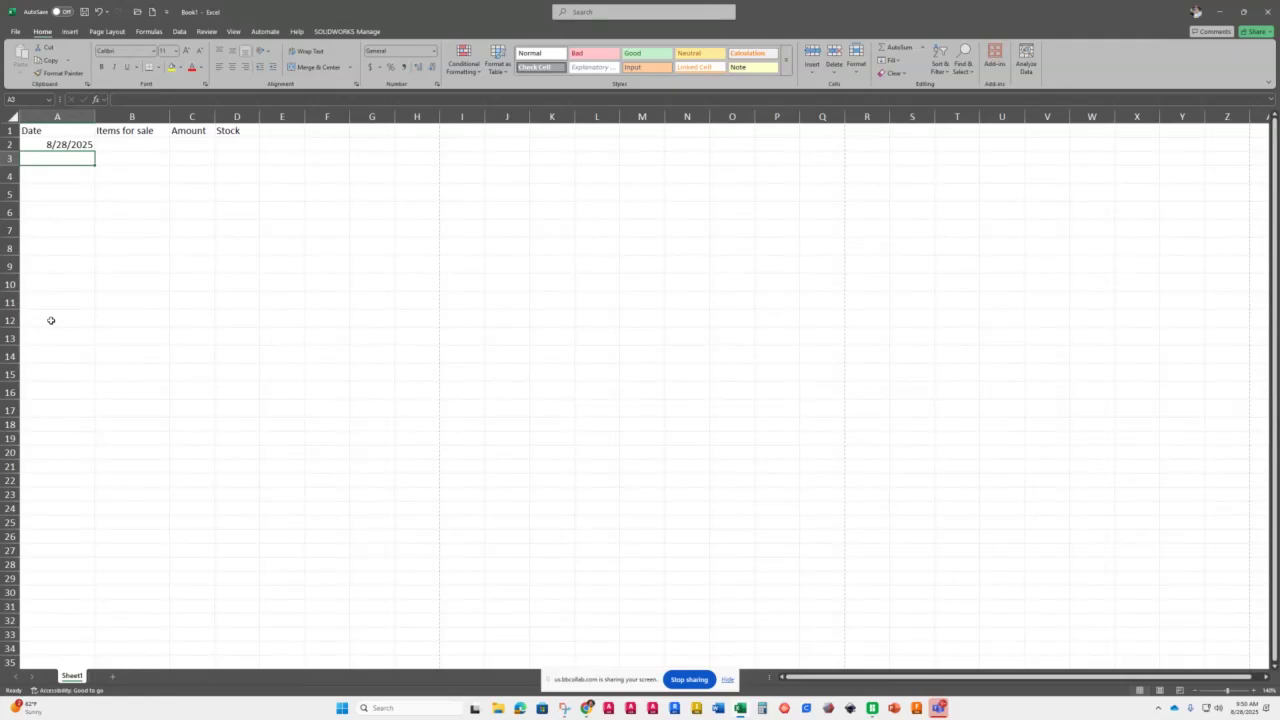
- Fill cell A2 down through A13 and switch the fill option to Fill Formatting Only
{"action": "left_click", "coordinate": [72, 146]}
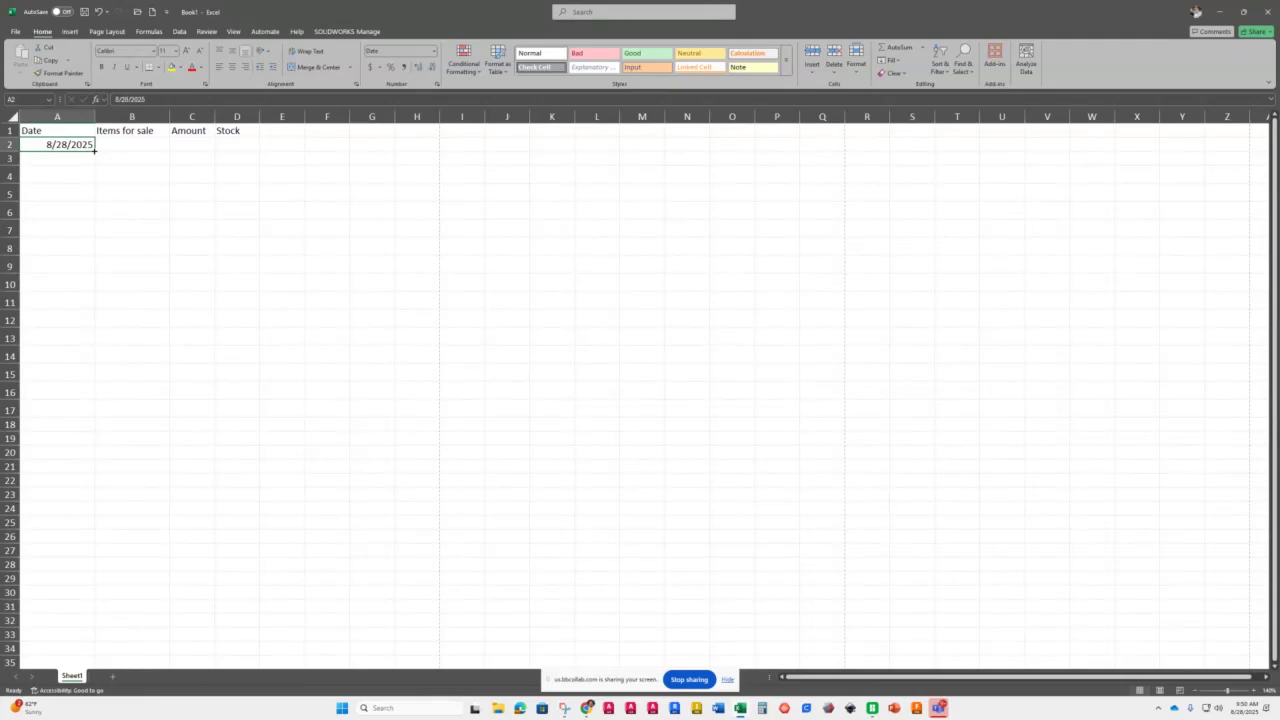
{"action": "left_click_drag", "start_coordinate": [94, 150], "coordinate": [89, 346]}
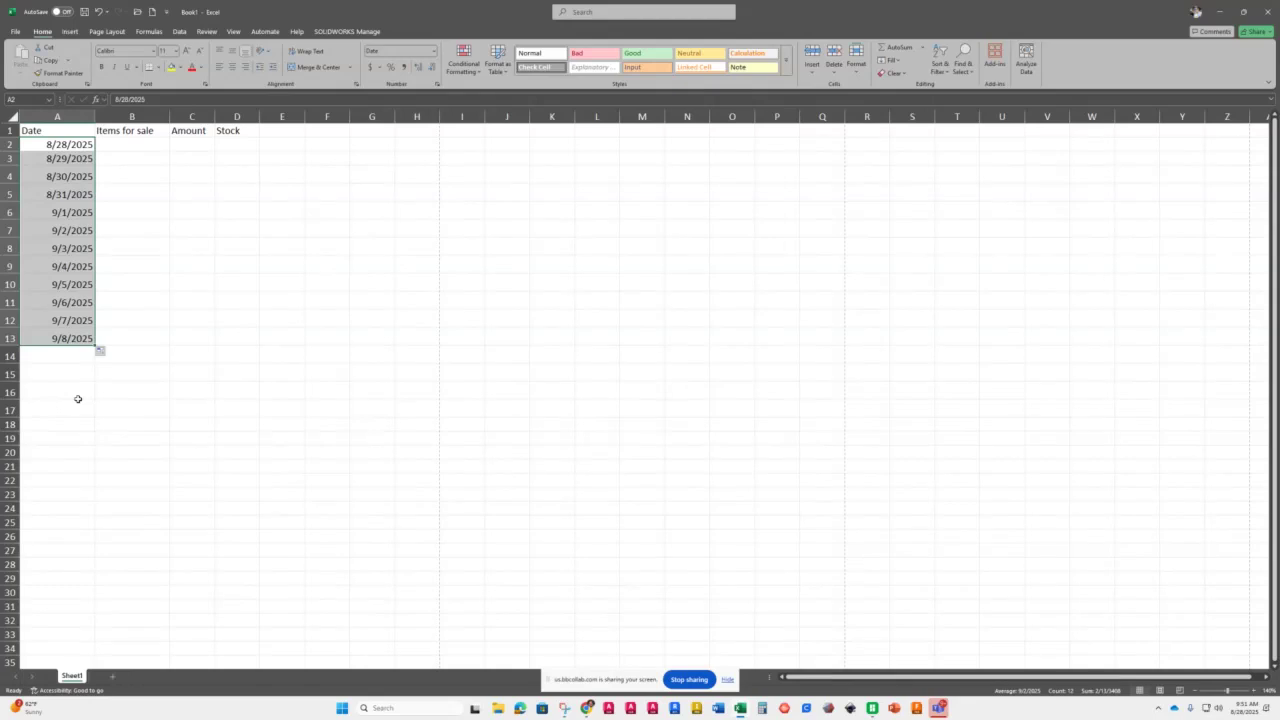
{"action": "left_click", "coordinate": [104, 352]}
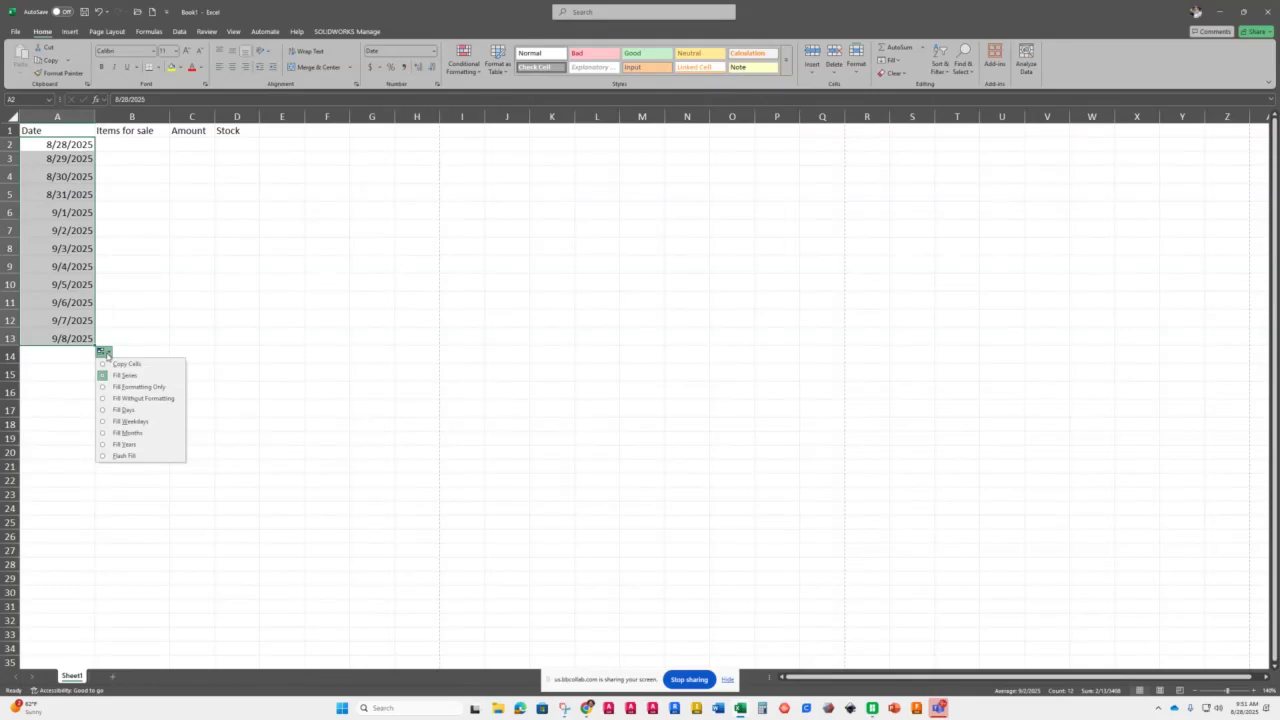
{"action": "left_click", "coordinate": [115, 387]}
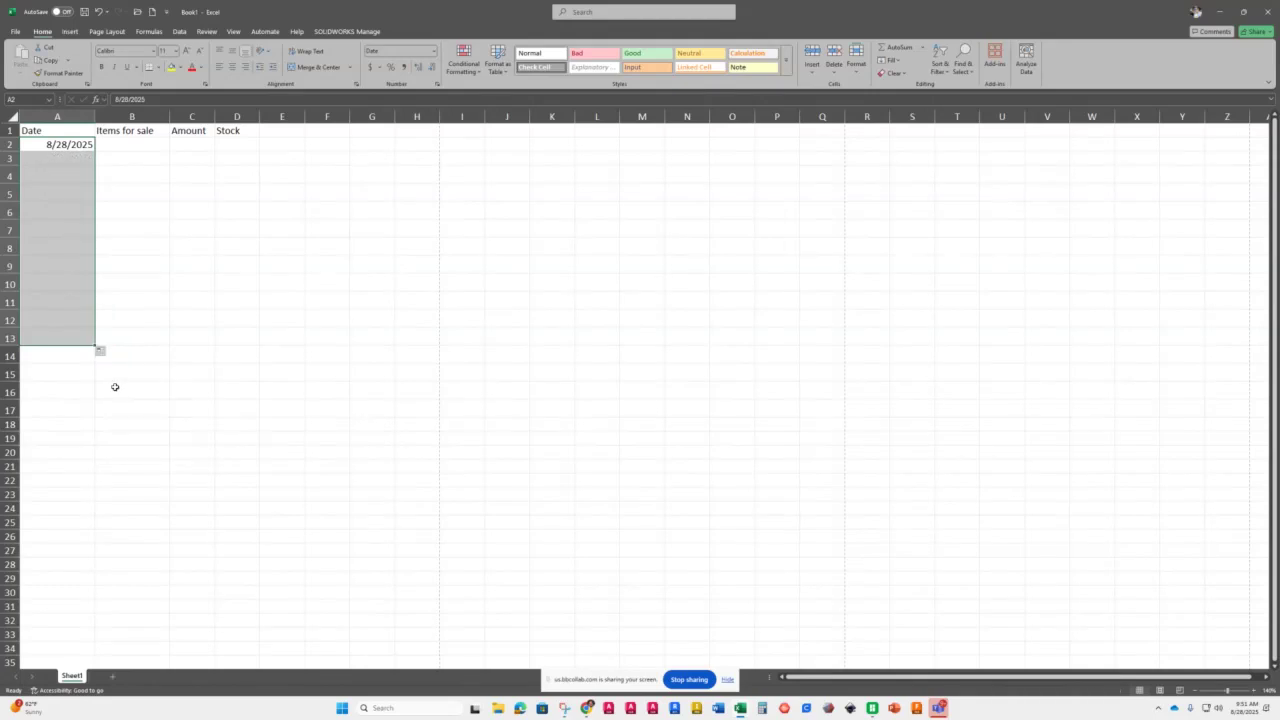
- Enter the date 4/25/2024 in cell A7
{"action": "left_click", "coordinate": [54, 230]}
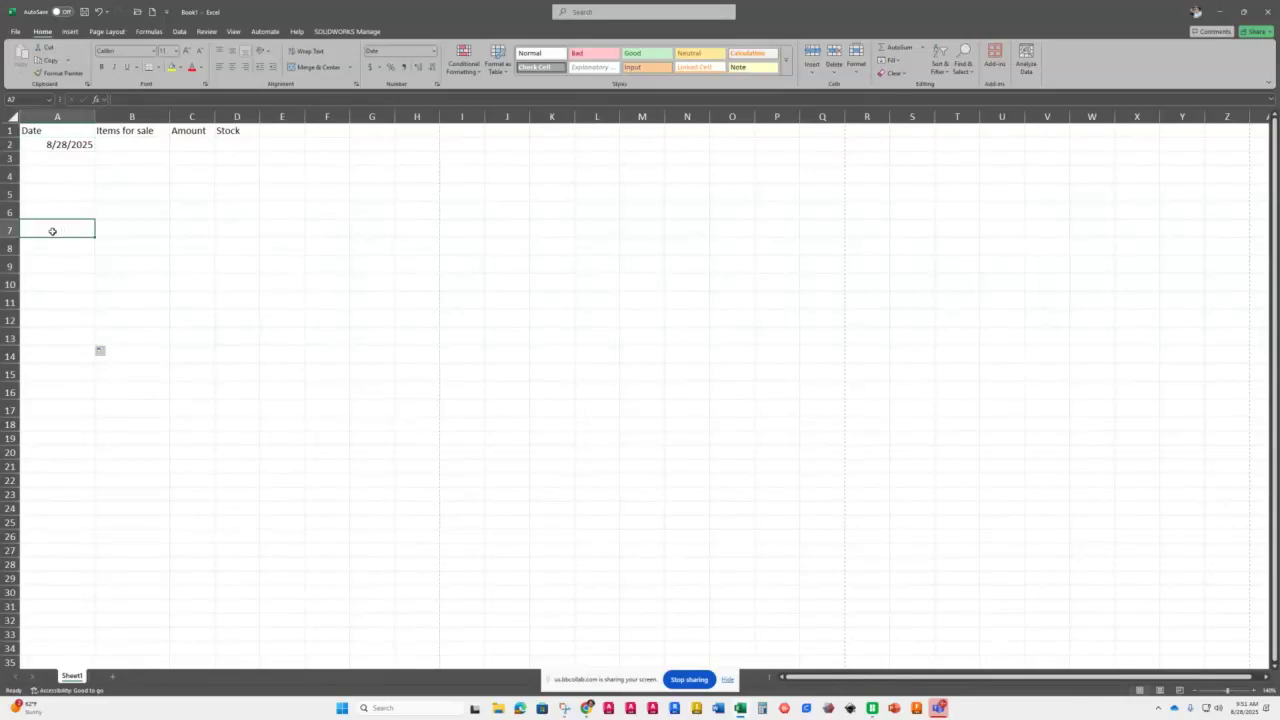
{"action": "type", "text": "4"}
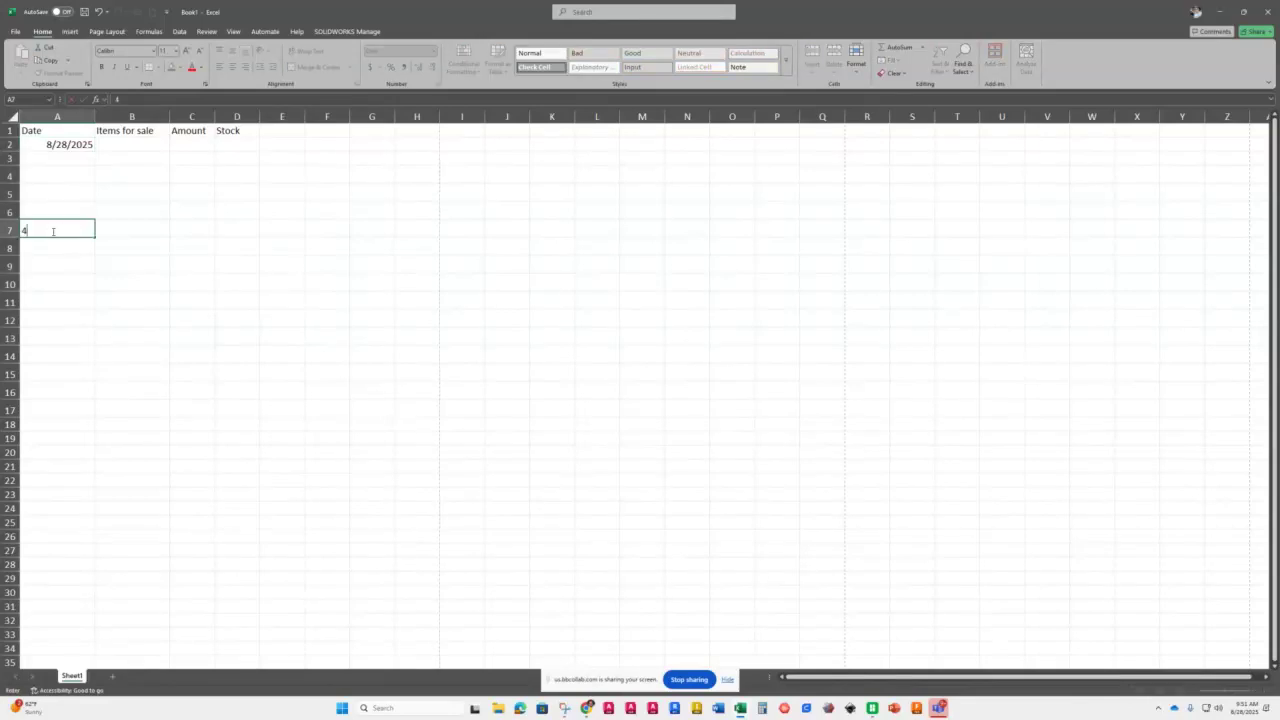
{"action": "type", "text": "/25/2024"}
{"action": "key", "text": "Return"}
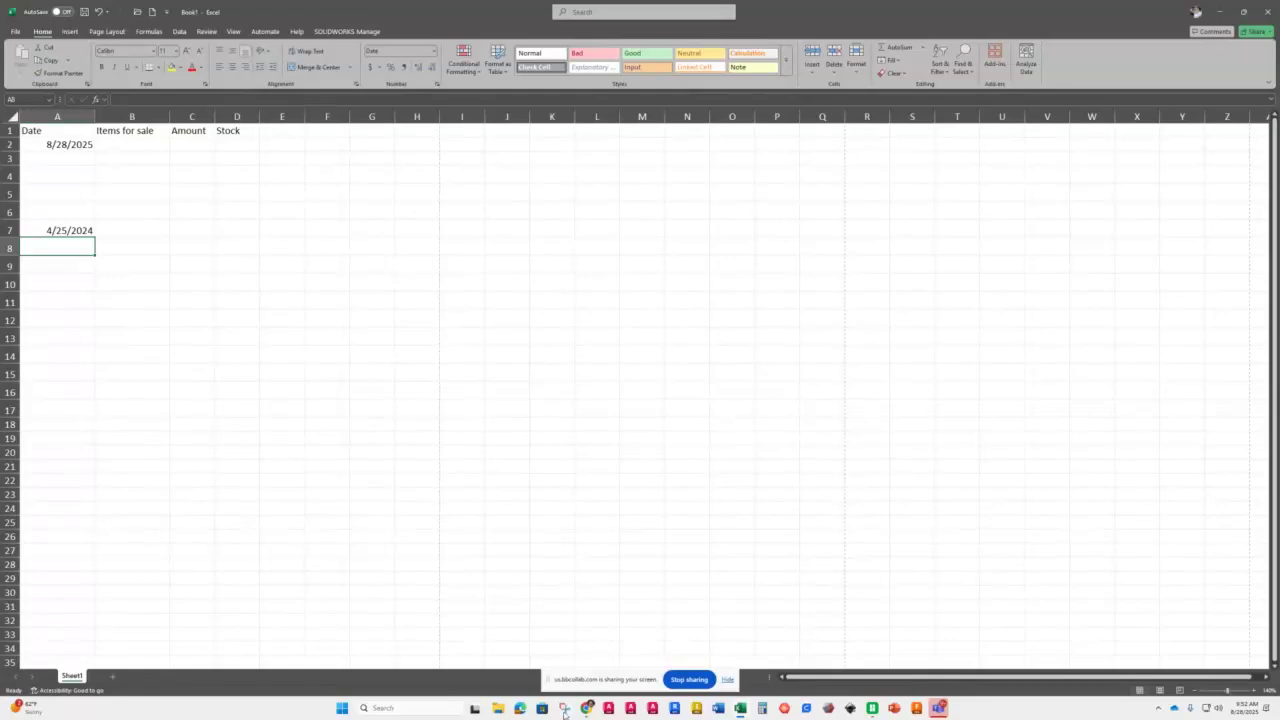
- Switch to the browser's class session, read the attendee question in the Everyone chat, and return to the Excel workbook
{"action": "mouse_move", "coordinate": [587, 712]}
{"action": "left_click", "coordinate": [567, 650]}
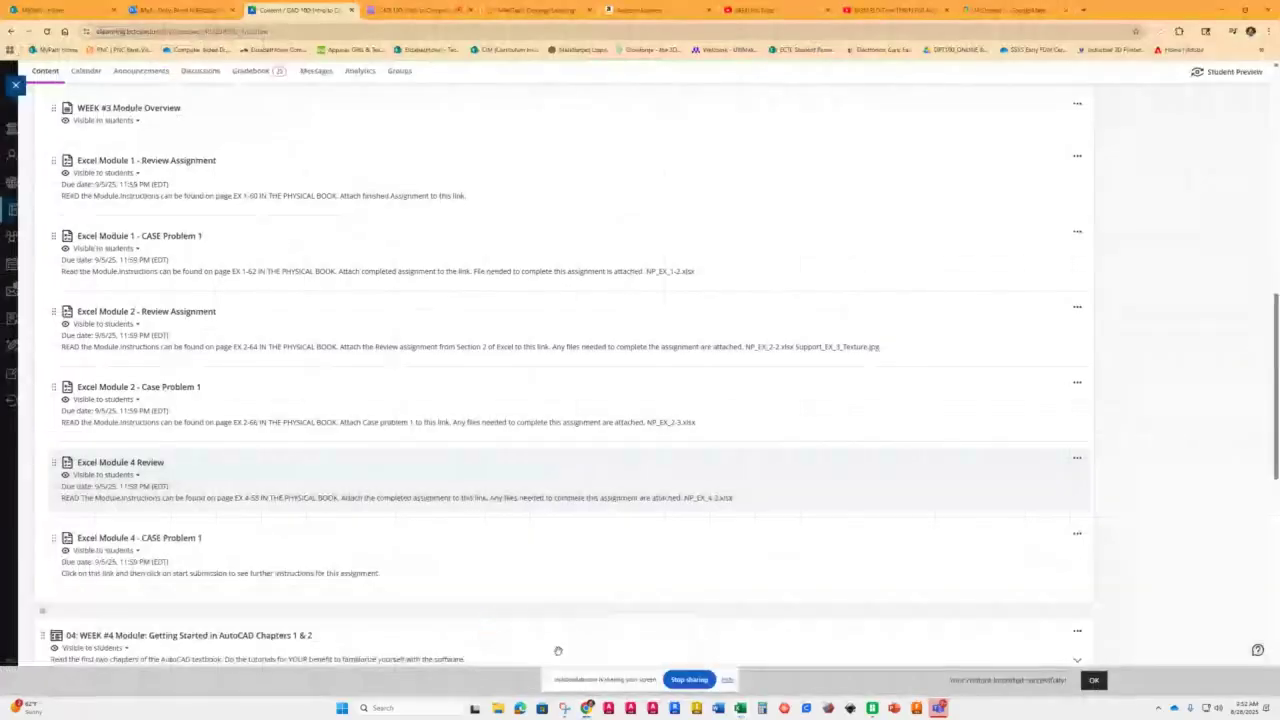
{"action": "left_click", "coordinate": [413, 14]}
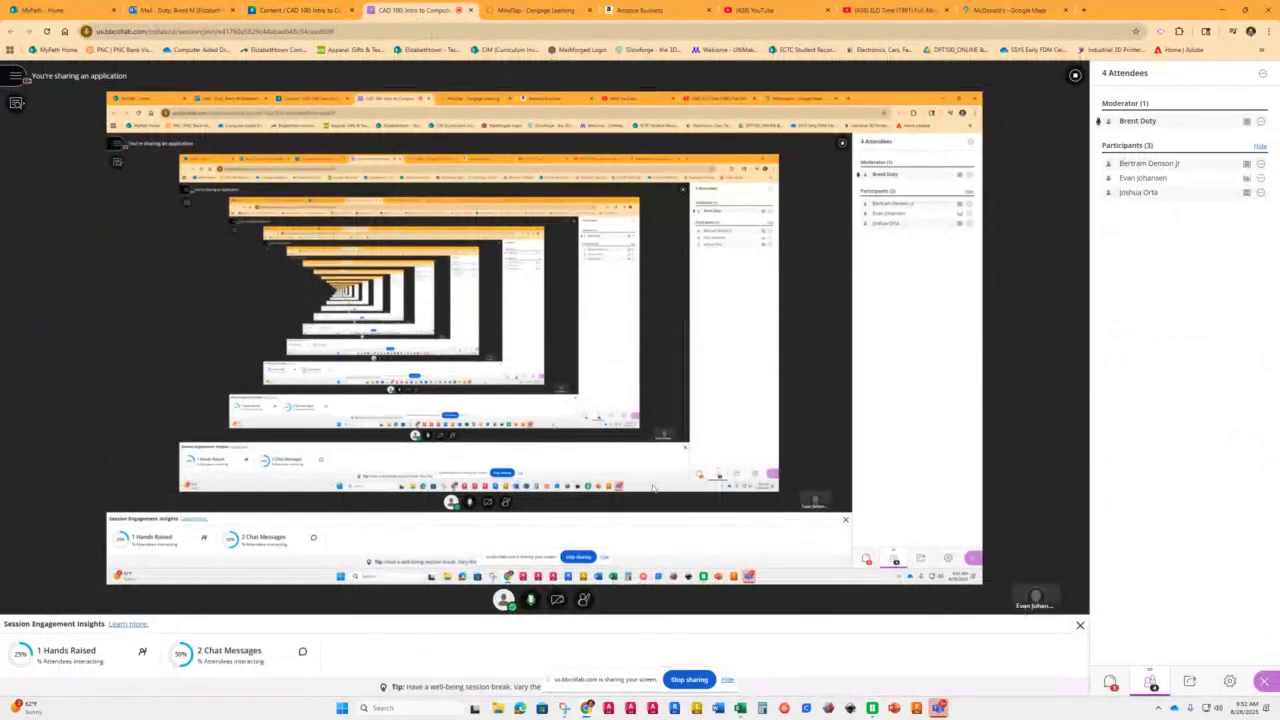
{"action": "left_click", "coordinate": [1107, 684]}
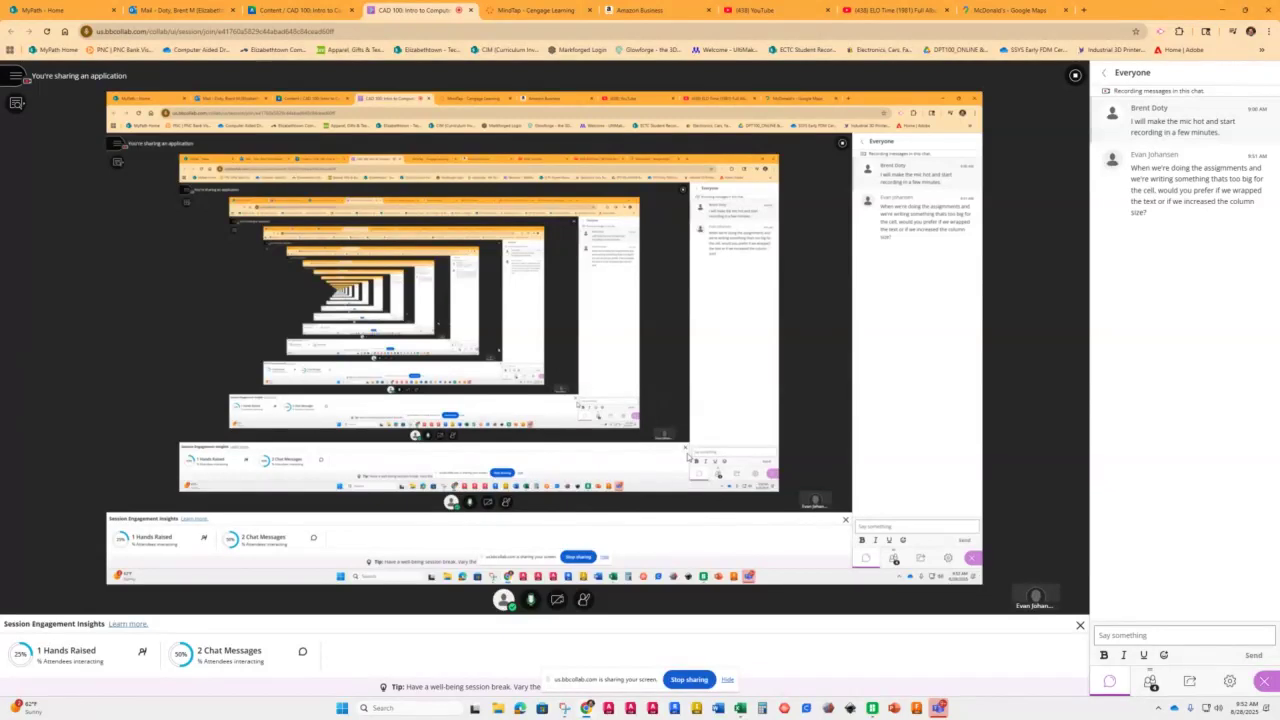
{"action": "left_click", "coordinate": [739, 709]}
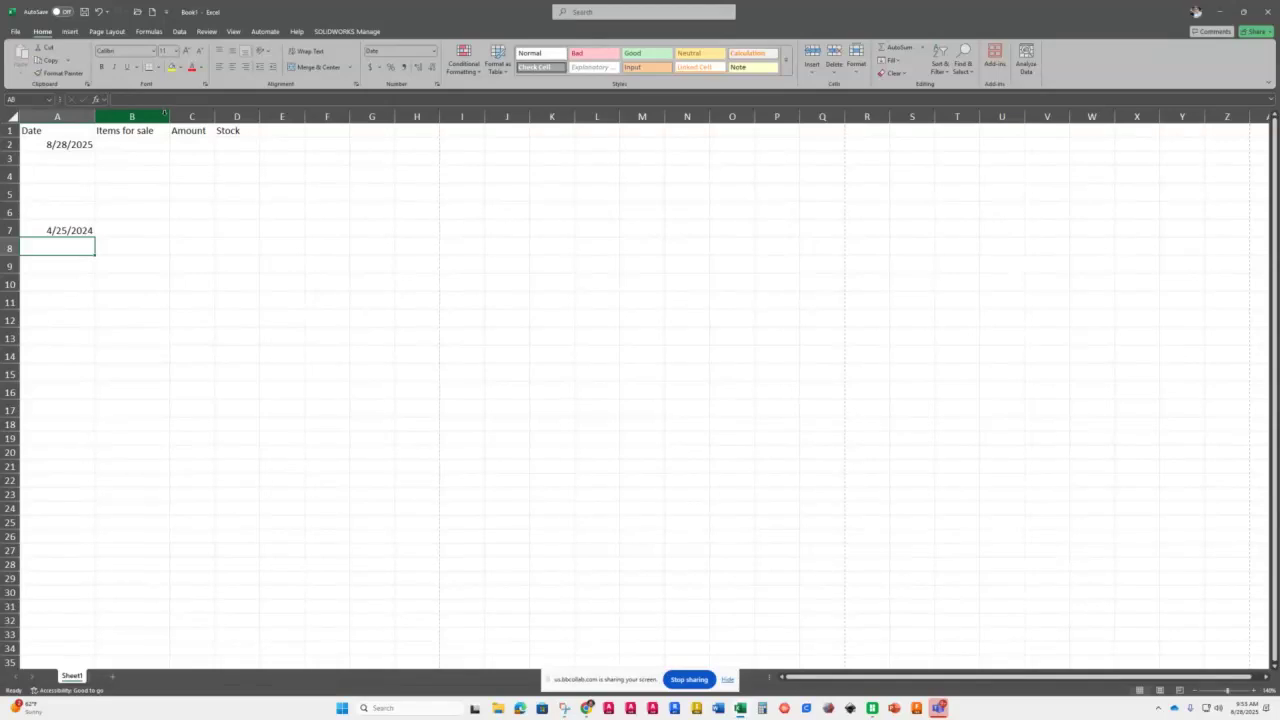
- Narrow column B so the Items for sale heading no longer fits, and wrap and horizontally center the text in B1
{"action": "left_click_drag", "start_coordinate": [170, 114], "coordinate": [139, 113]}
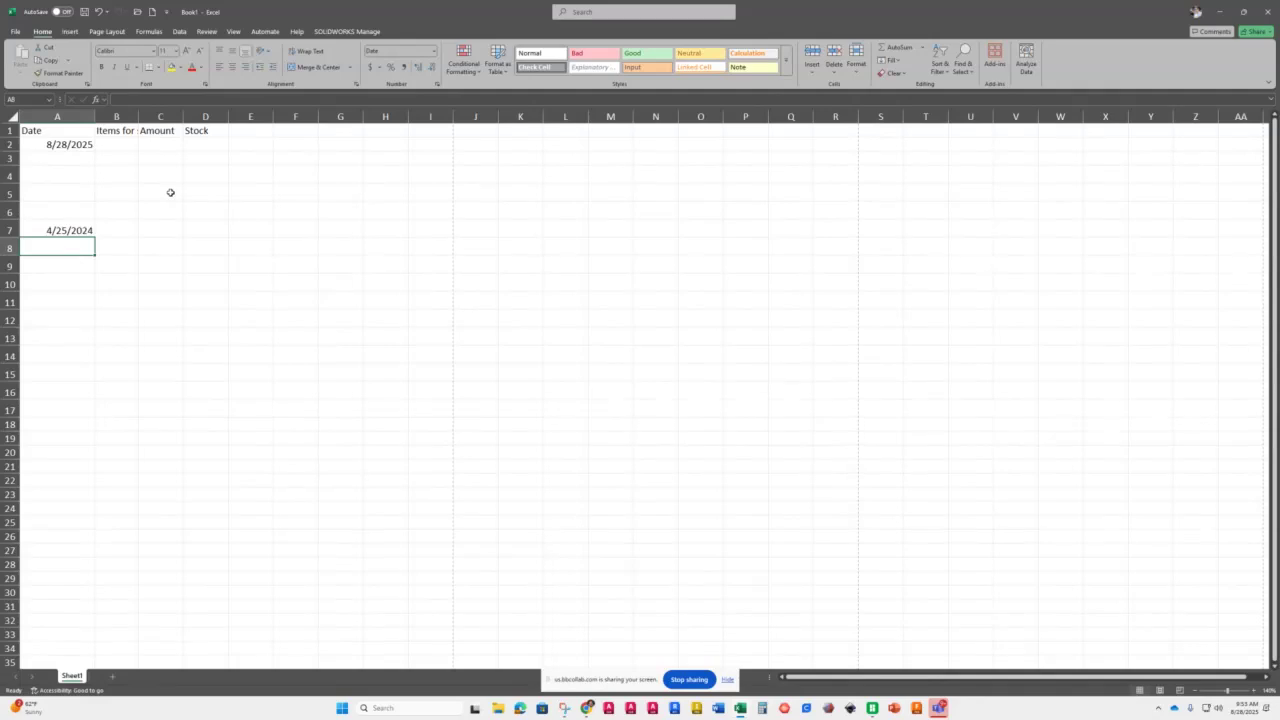
{"action": "left_click", "coordinate": [118, 132]}
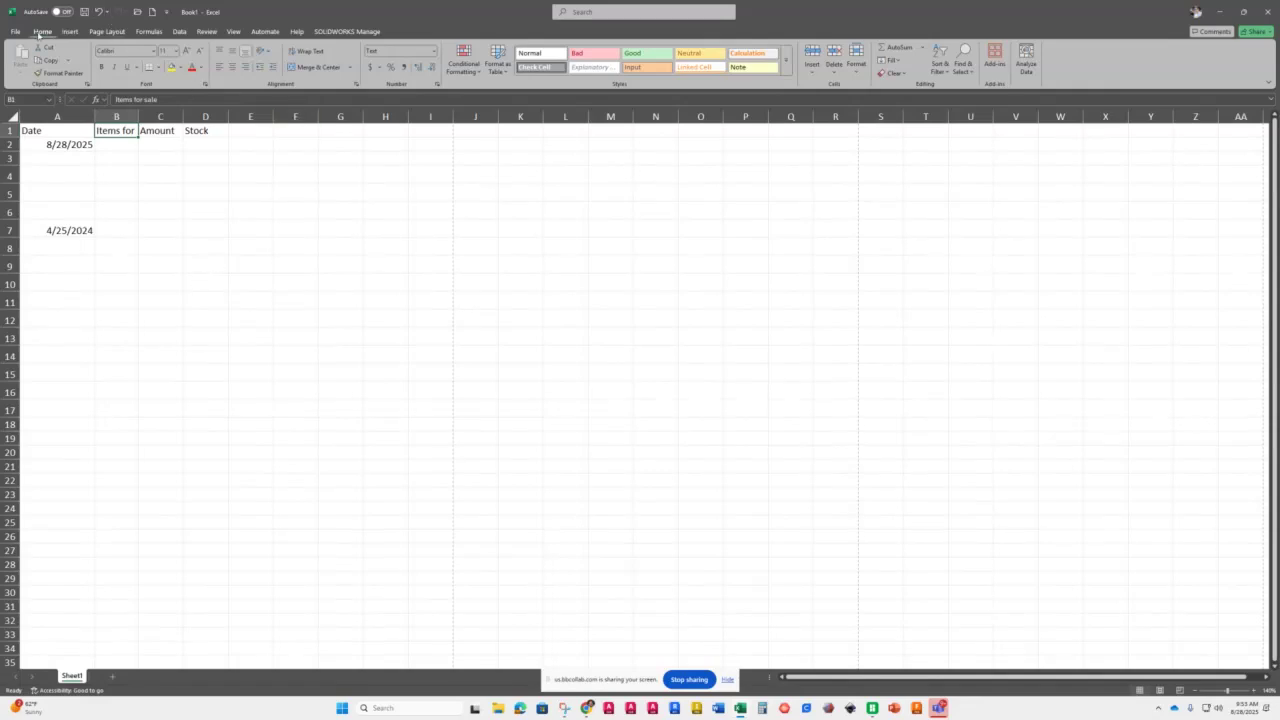
{"action": "left_click", "coordinate": [307, 52]}
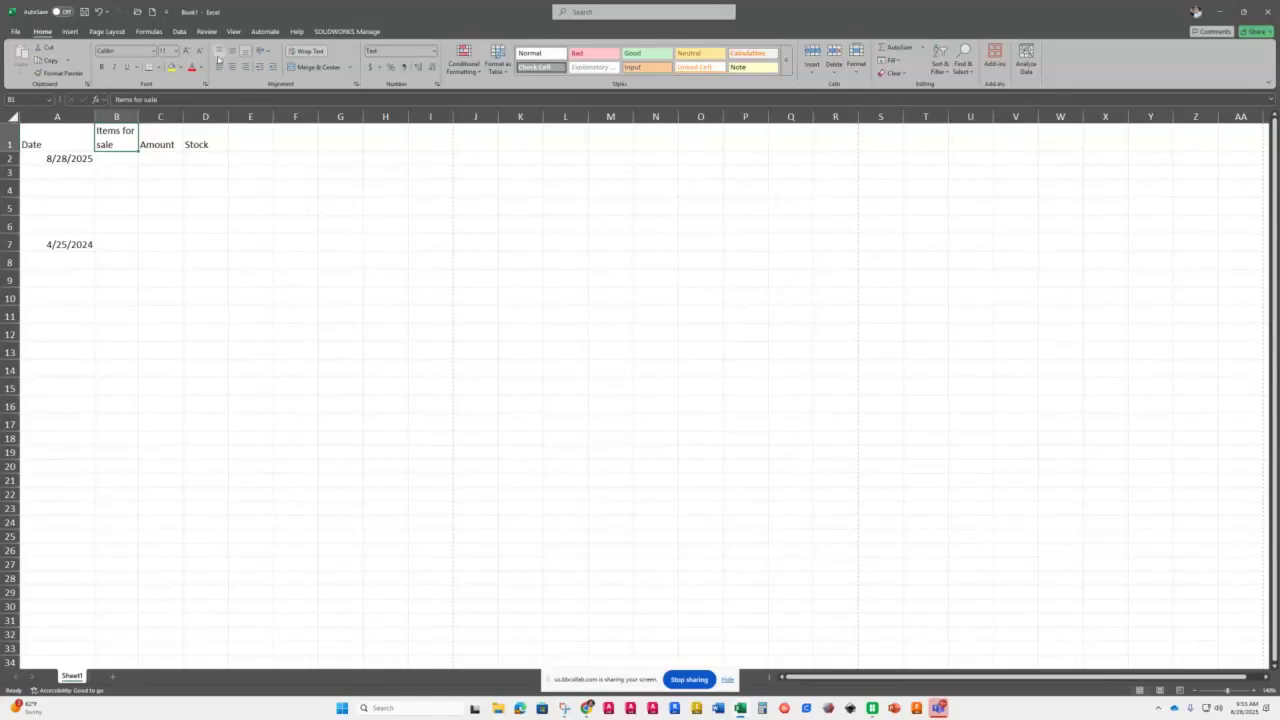
{"action": "left_click", "coordinate": [232, 69]}
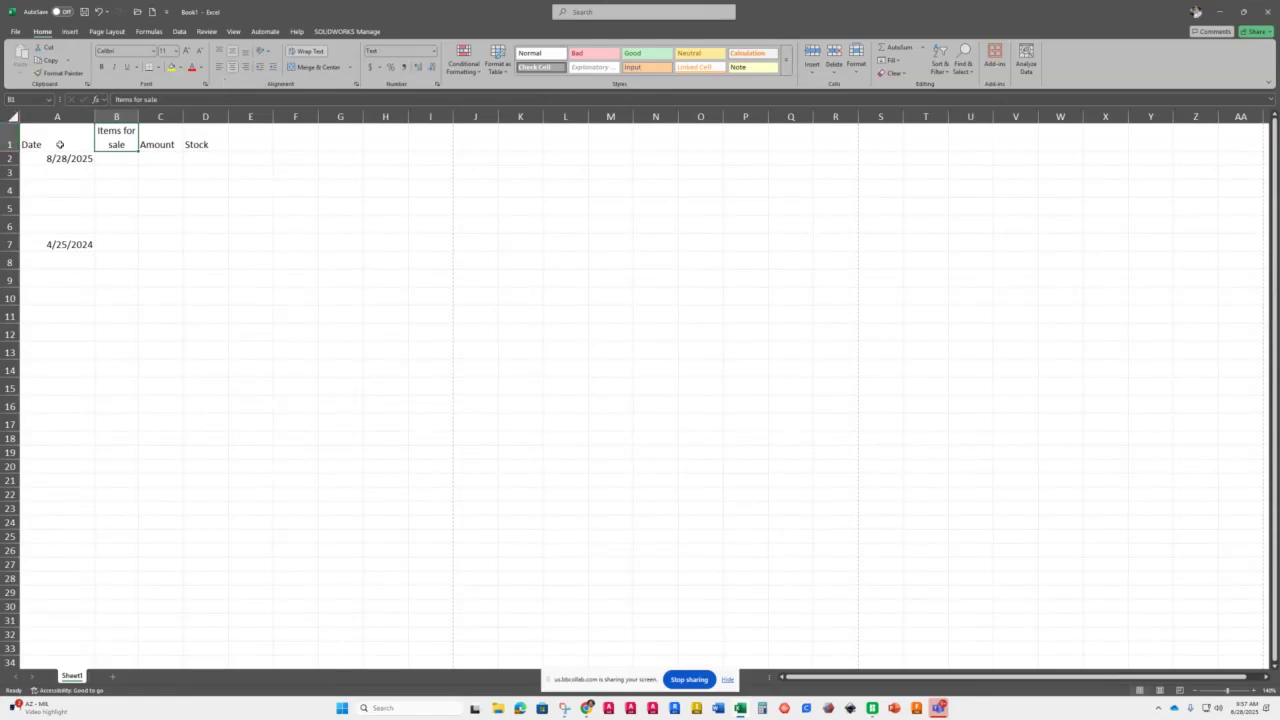
- Widen column B well beyond the Items for sale heading and insert a blank row above the heading row
{"action": "left_click_drag", "start_coordinate": [137, 113], "coordinate": [288, 117]}
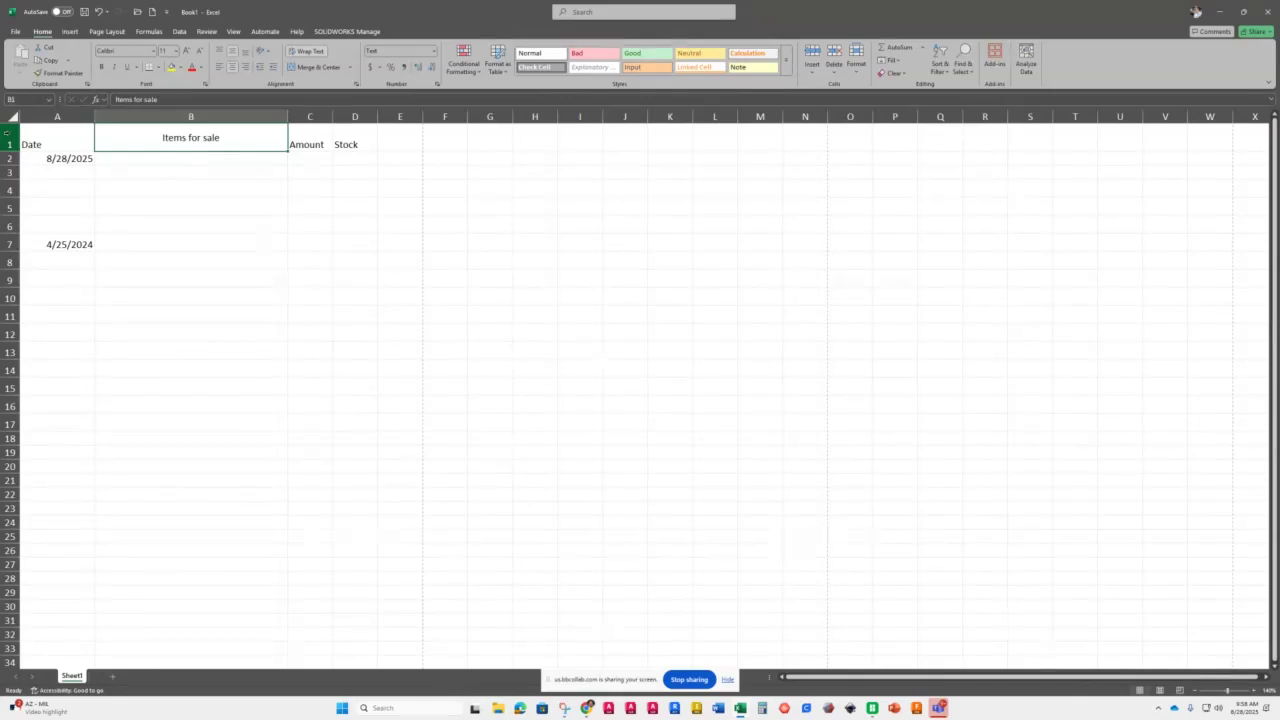
{"action": "right_click", "coordinate": [8, 134]}
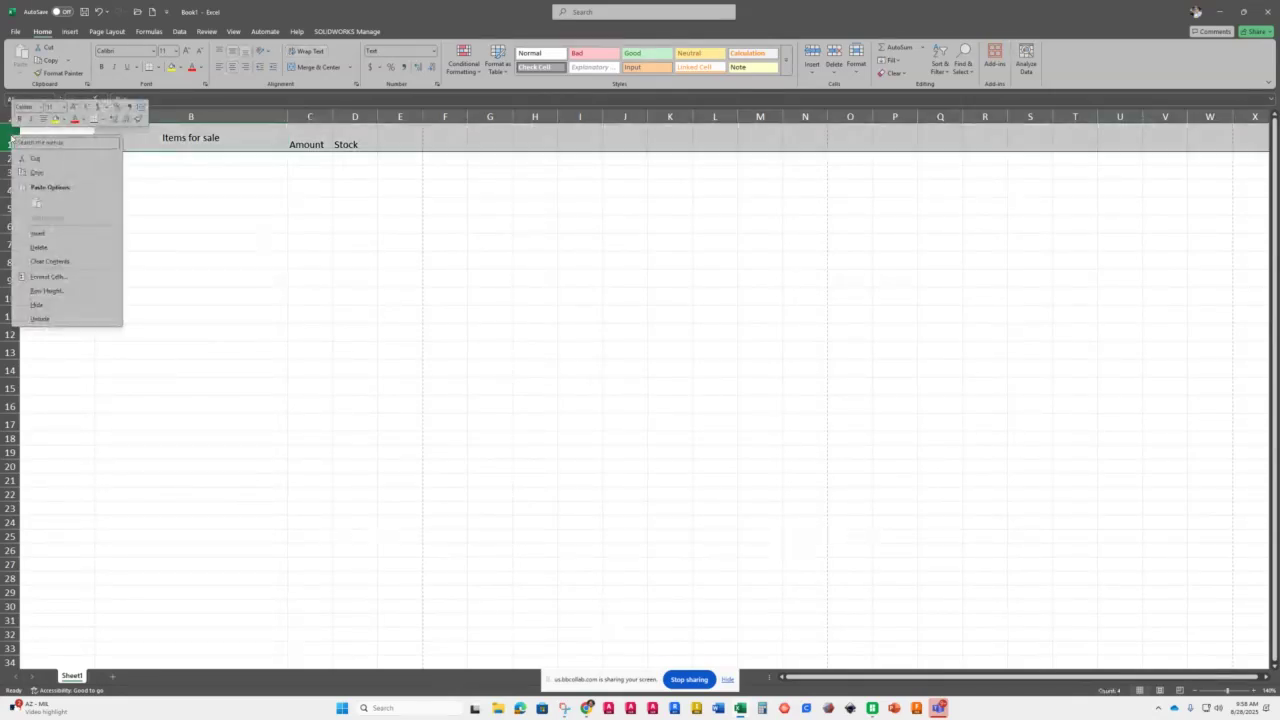
{"action": "left_click", "coordinate": [38, 234]}
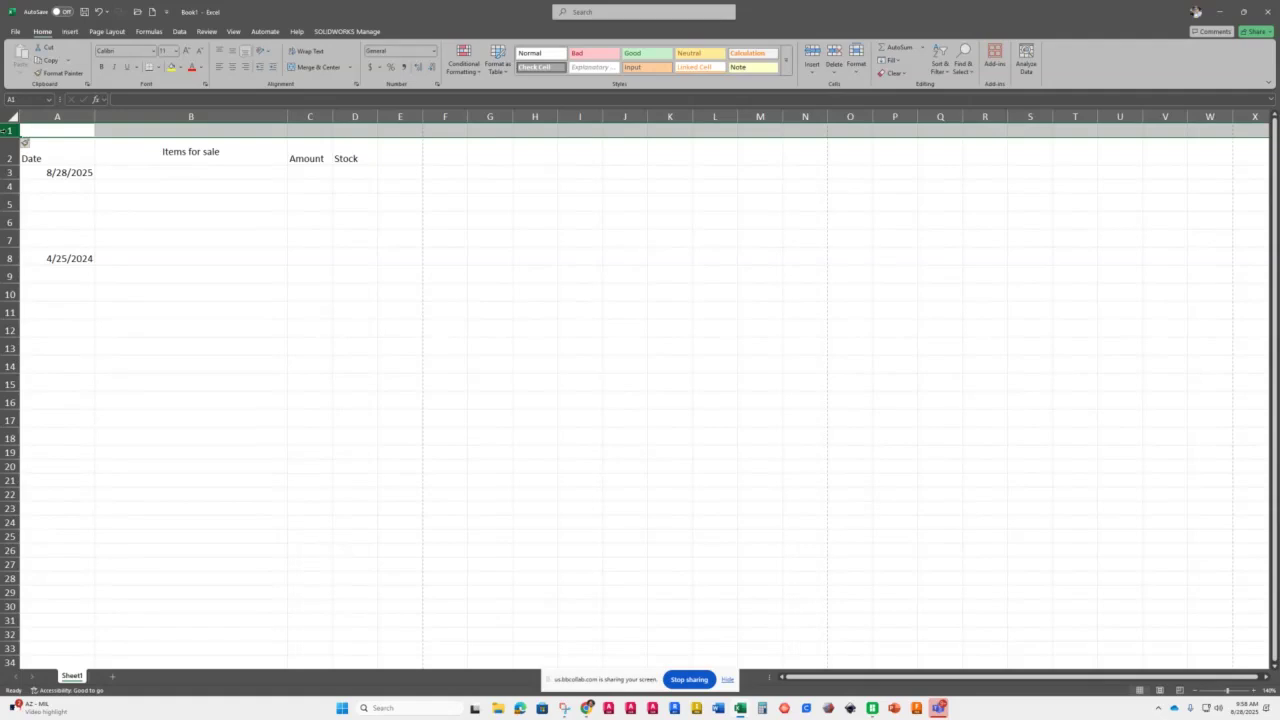
{"action": "right_click", "coordinate": [6, 130]}
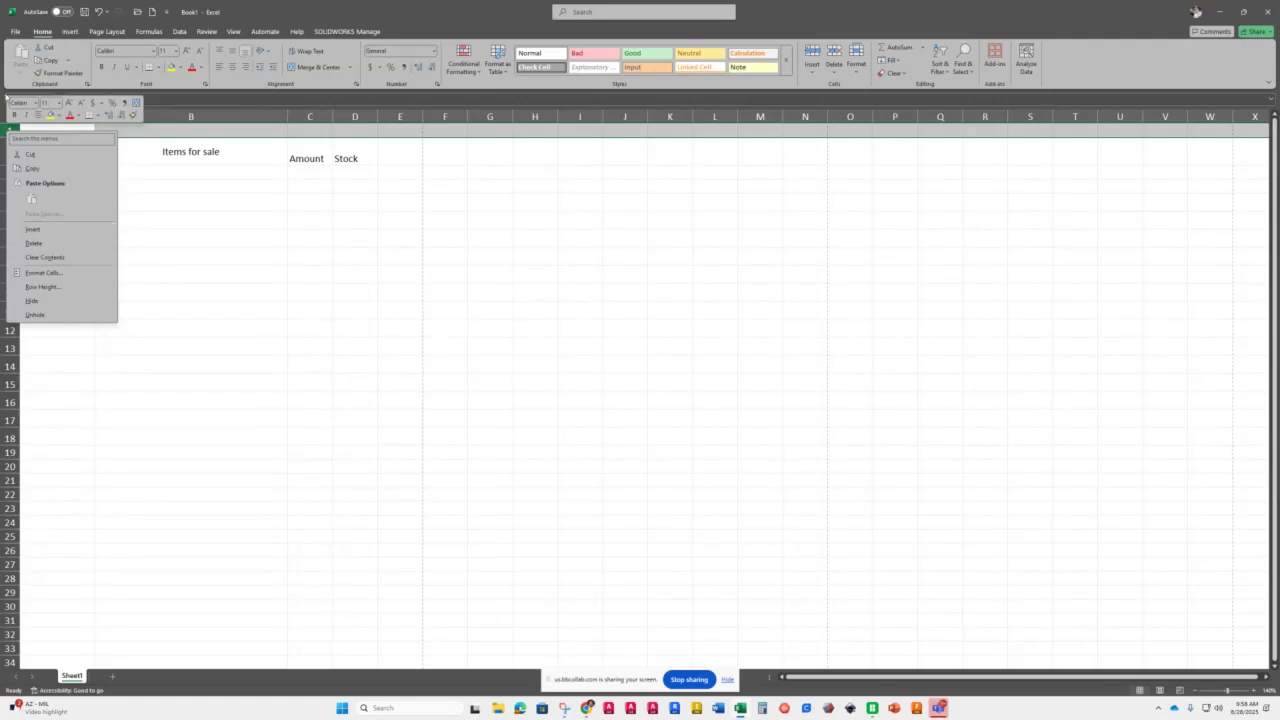
{"action": "left_click", "coordinate": [5, 130]}
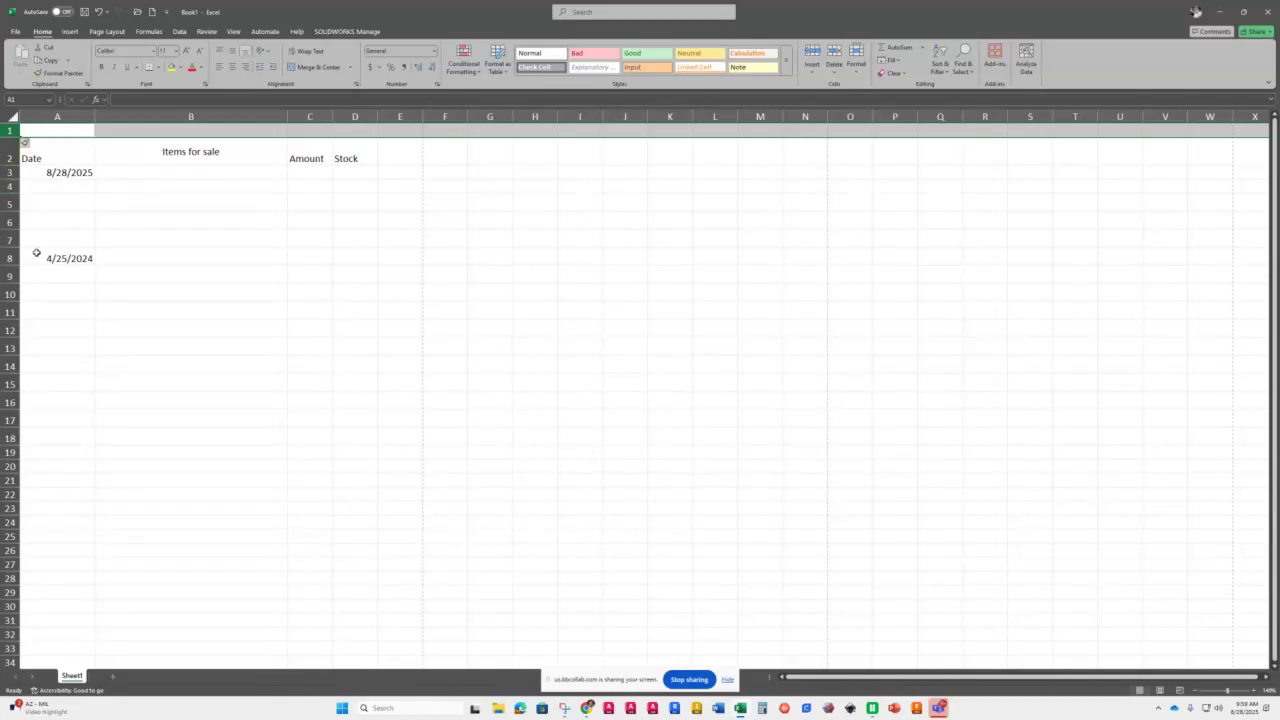
- Make the empty row 1 taller and merge and center cells A1:D1
{"action": "left_click_drag", "start_coordinate": [9, 140], "coordinate": [9, 158]}
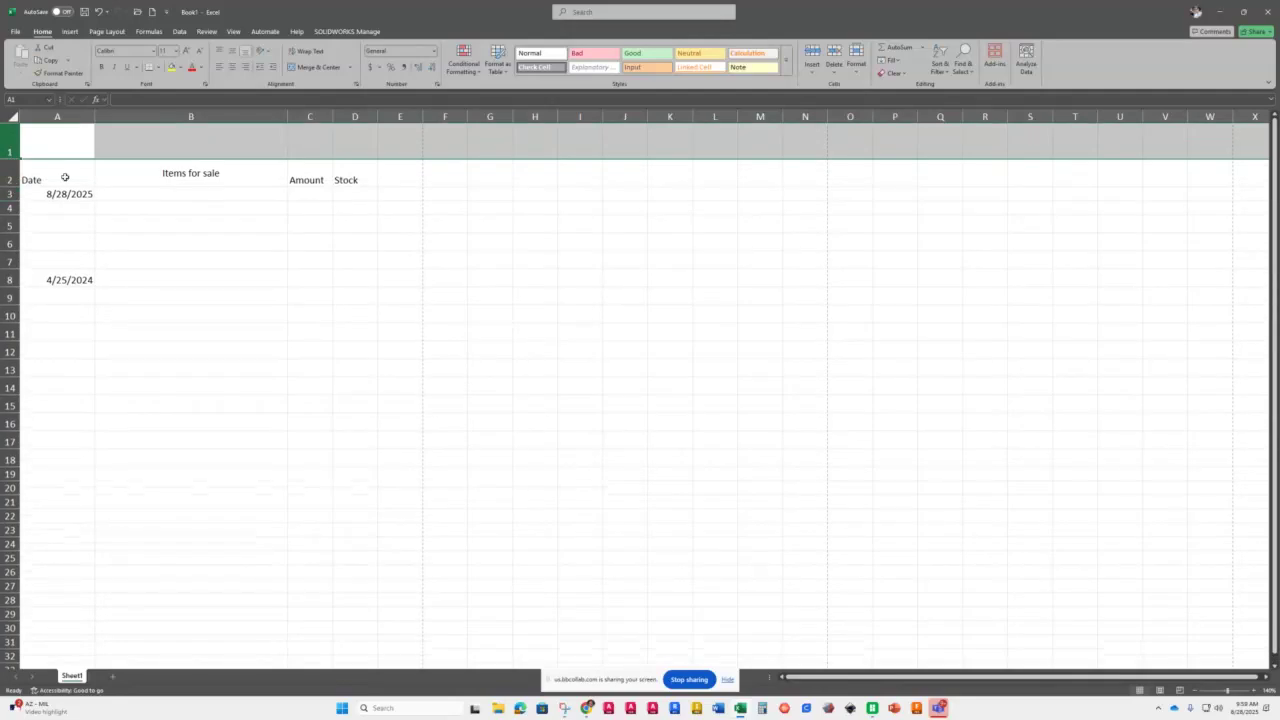
{"action": "left_click", "coordinate": [66, 139]}
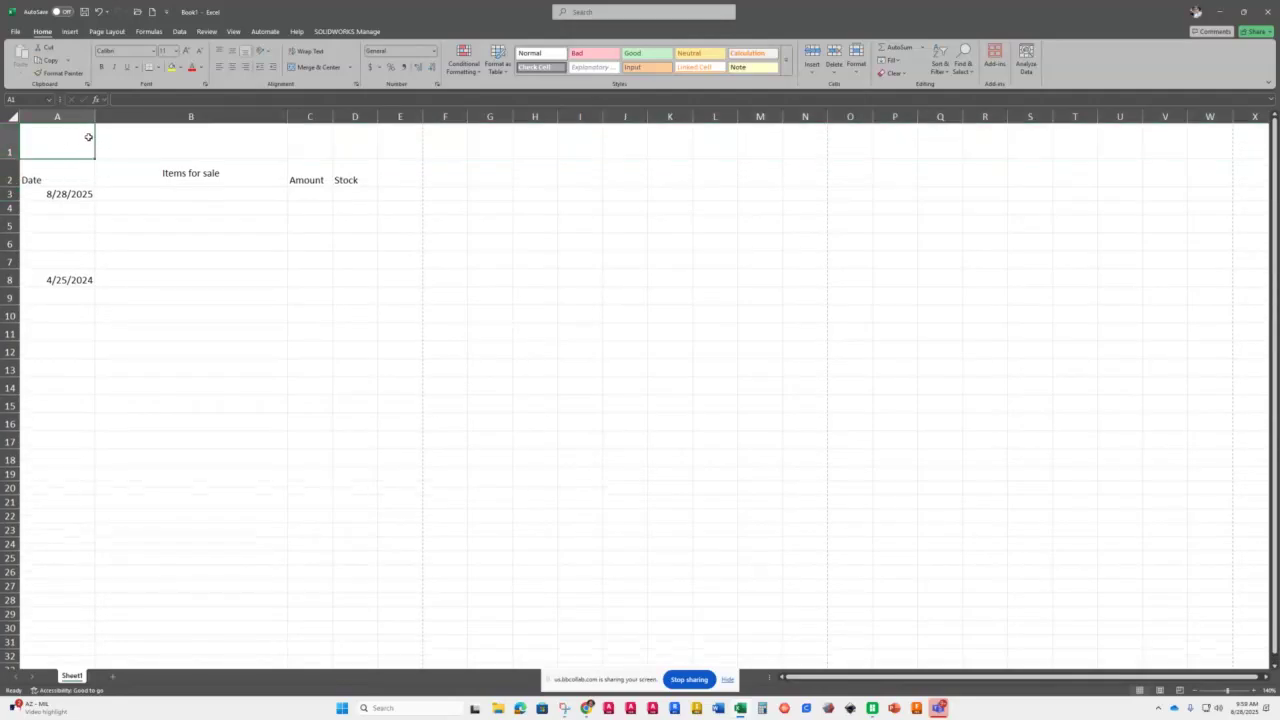
{"action": "left_click_drag", "start_coordinate": [60, 137], "coordinate": [365, 142]}
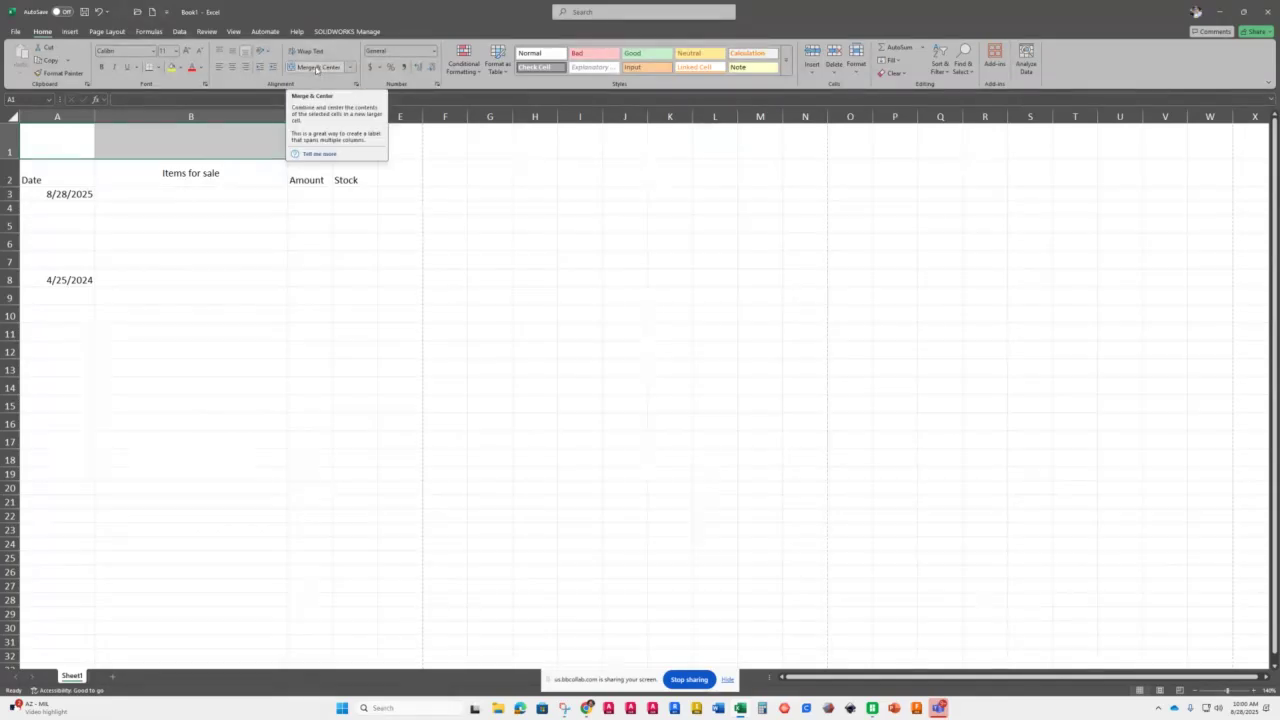
{"action": "left_click", "coordinate": [351, 67]}
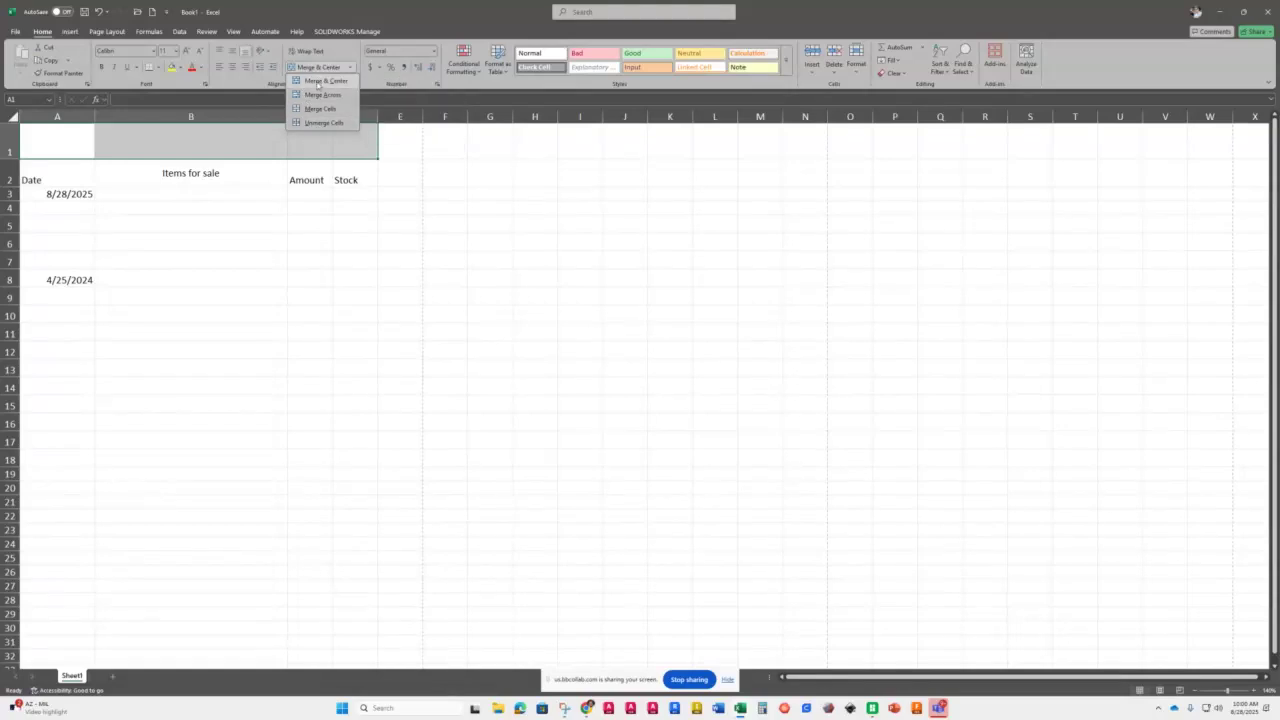
{"action": "left_click", "coordinate": [318, 81]}
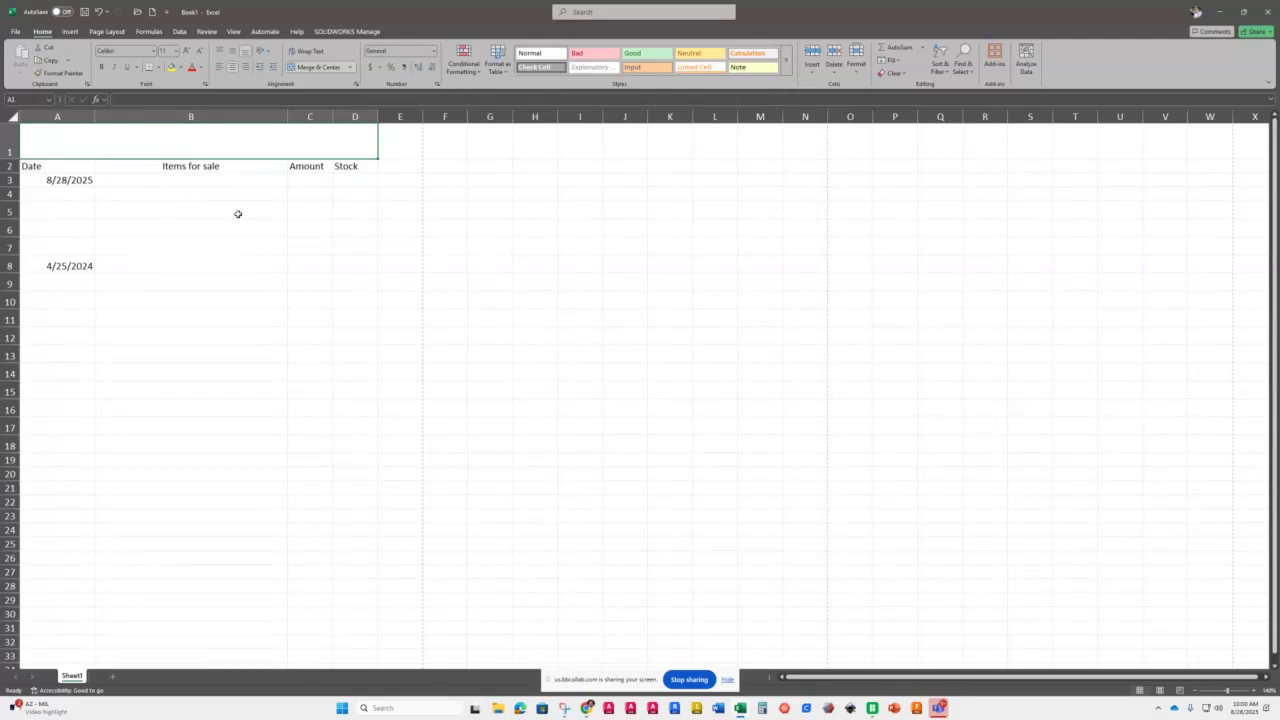
- Enter the title Stock Report in the merged cell A1 and align it vertically to the middle
{"action": "type", "text": "Stock"}
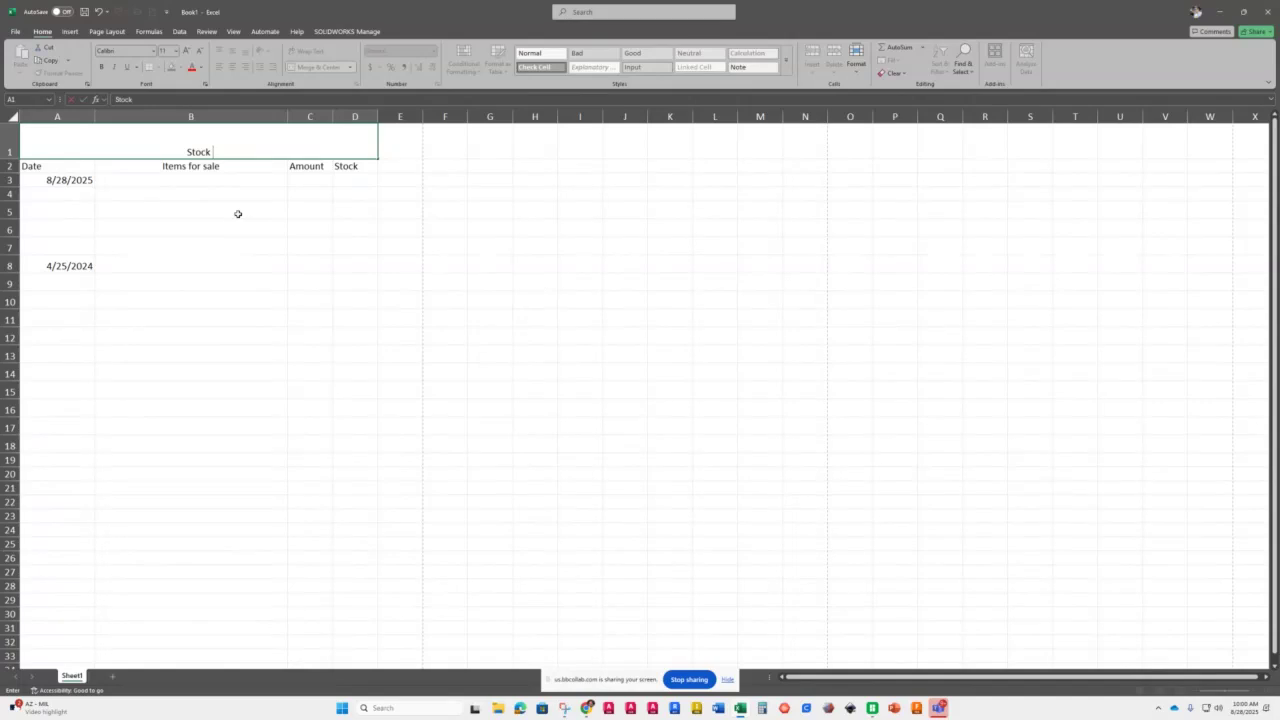
{"action": "type", "text": " Report"}
{"action": "key", "text": "Return"}
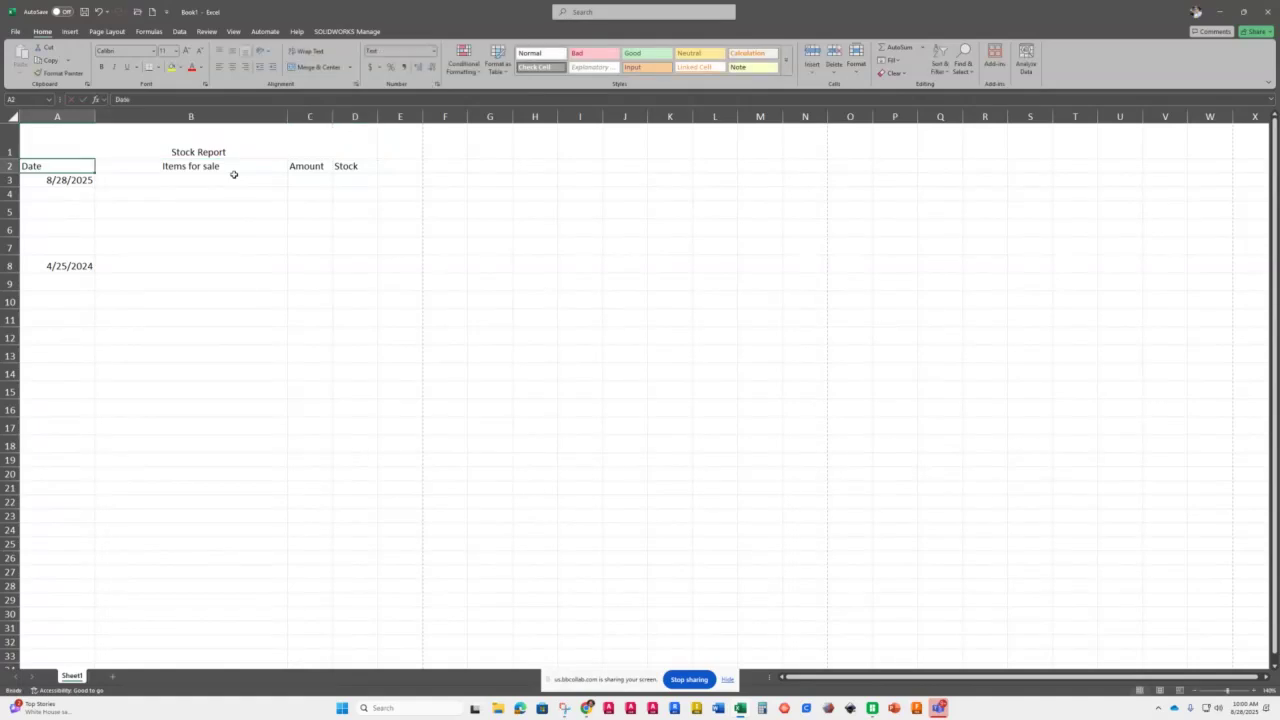
{"action": "left_click", "coordinate": [199, 141]}
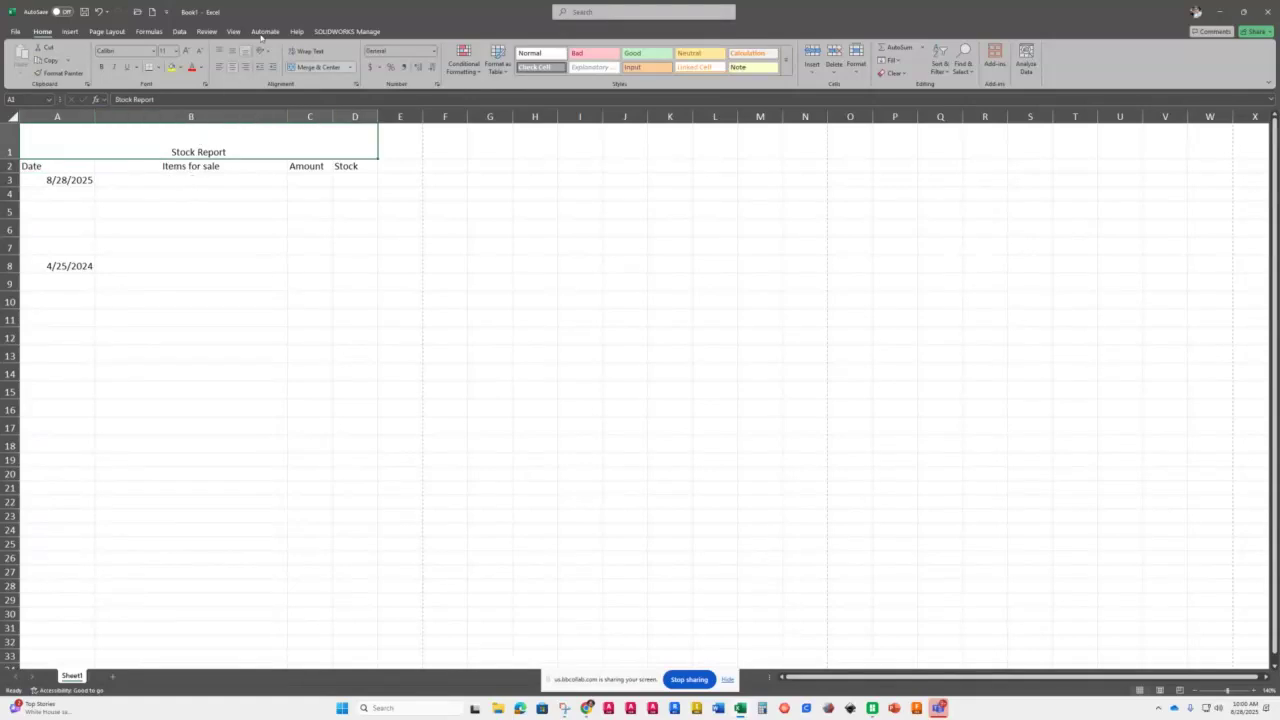
{"action": "left_click", "coordinate": [232, 51]}
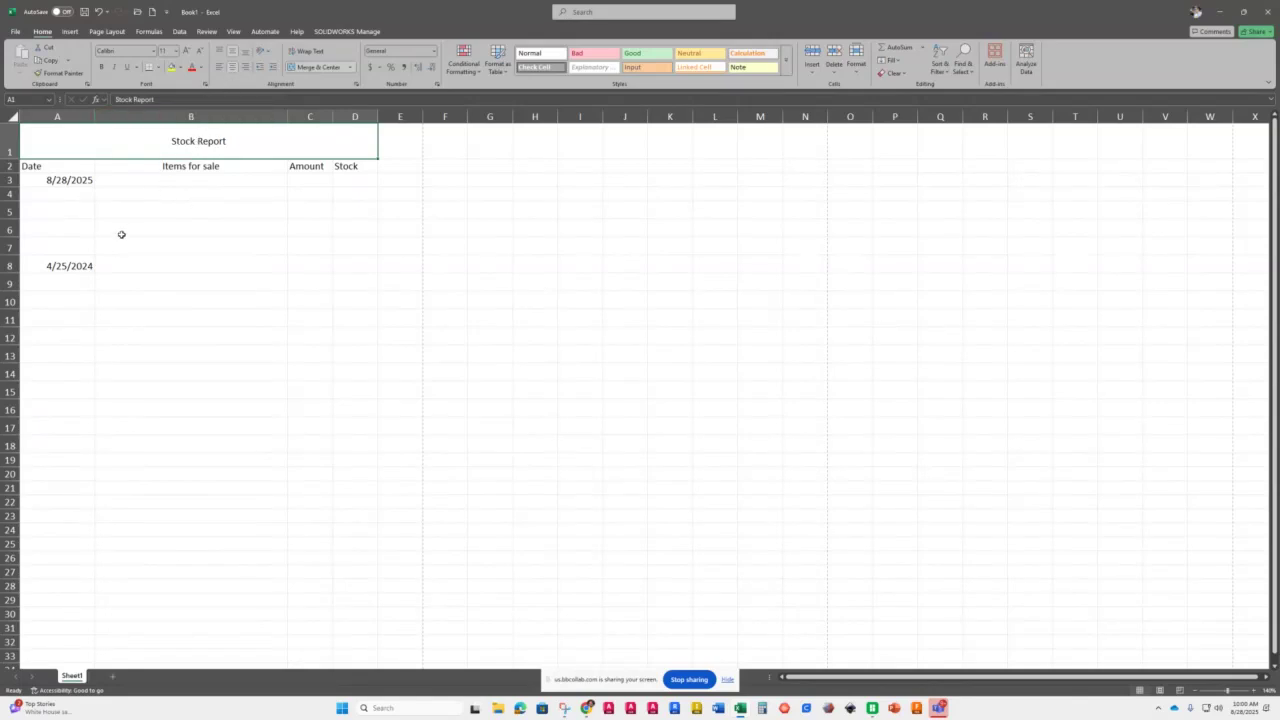
- Fill the merged Stock Report title cell with a medium light blue and change its font color to white
{"action": "left_click", "coordinate": [182, 68]}
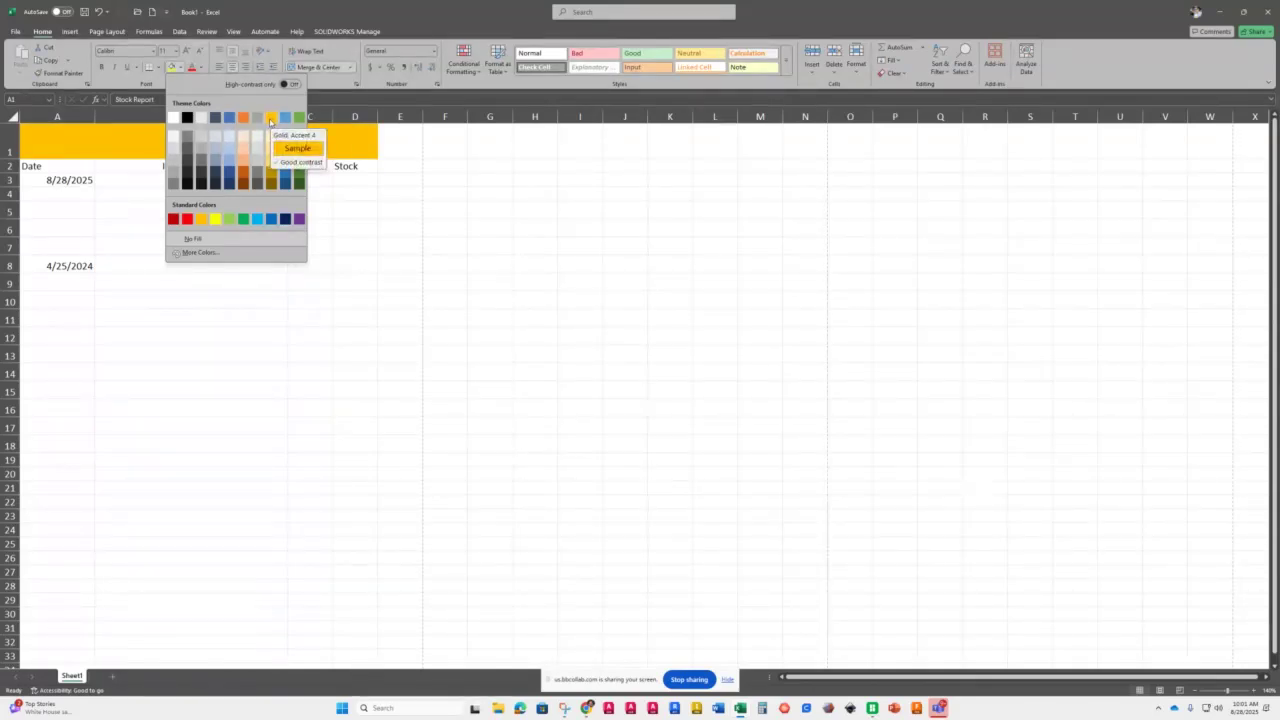
{"action": "left_click", "coordinate": [228, 163]}
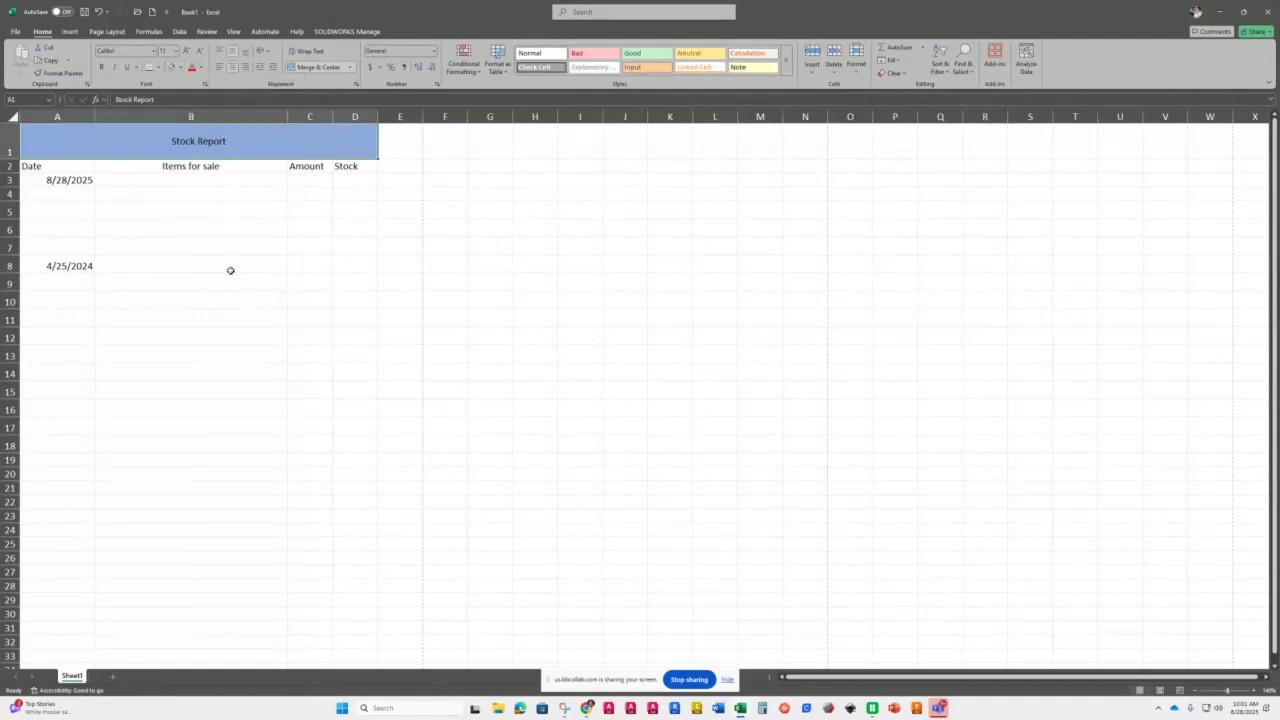
{"action": "left_click", "coordinate": [200, 70]}
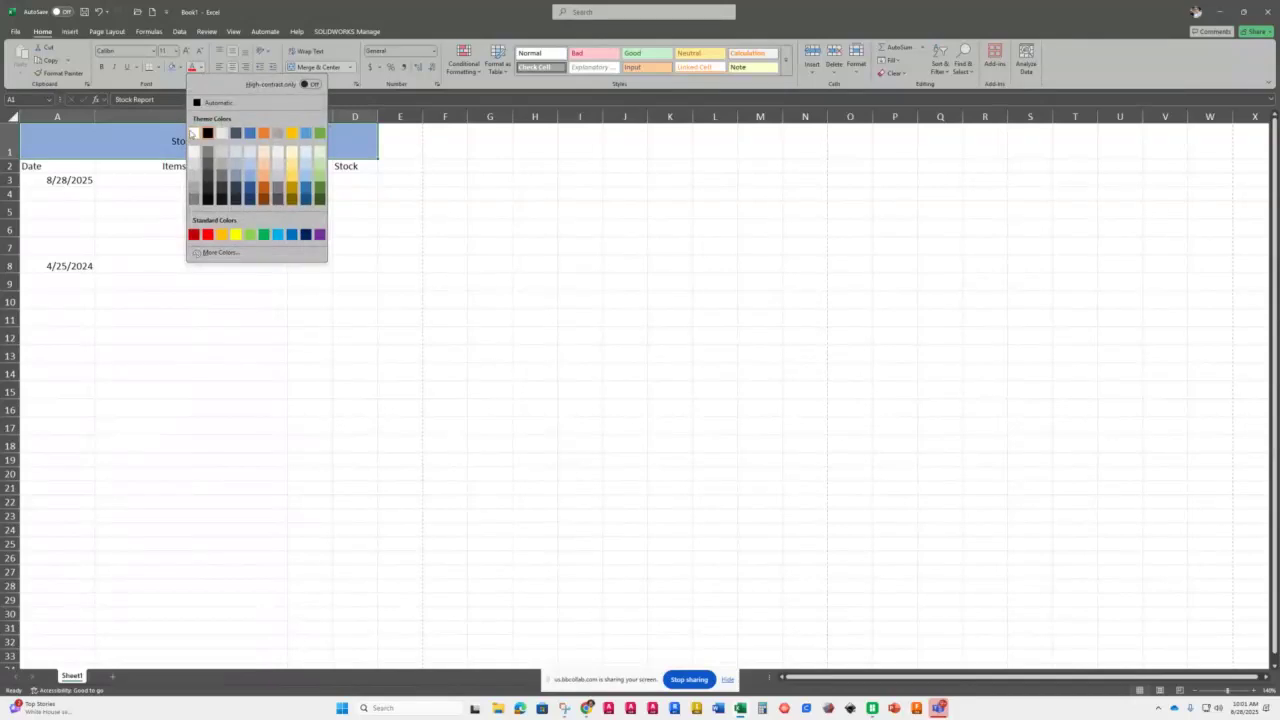
{"action": "left_click", "coordinate": [193, 133]}
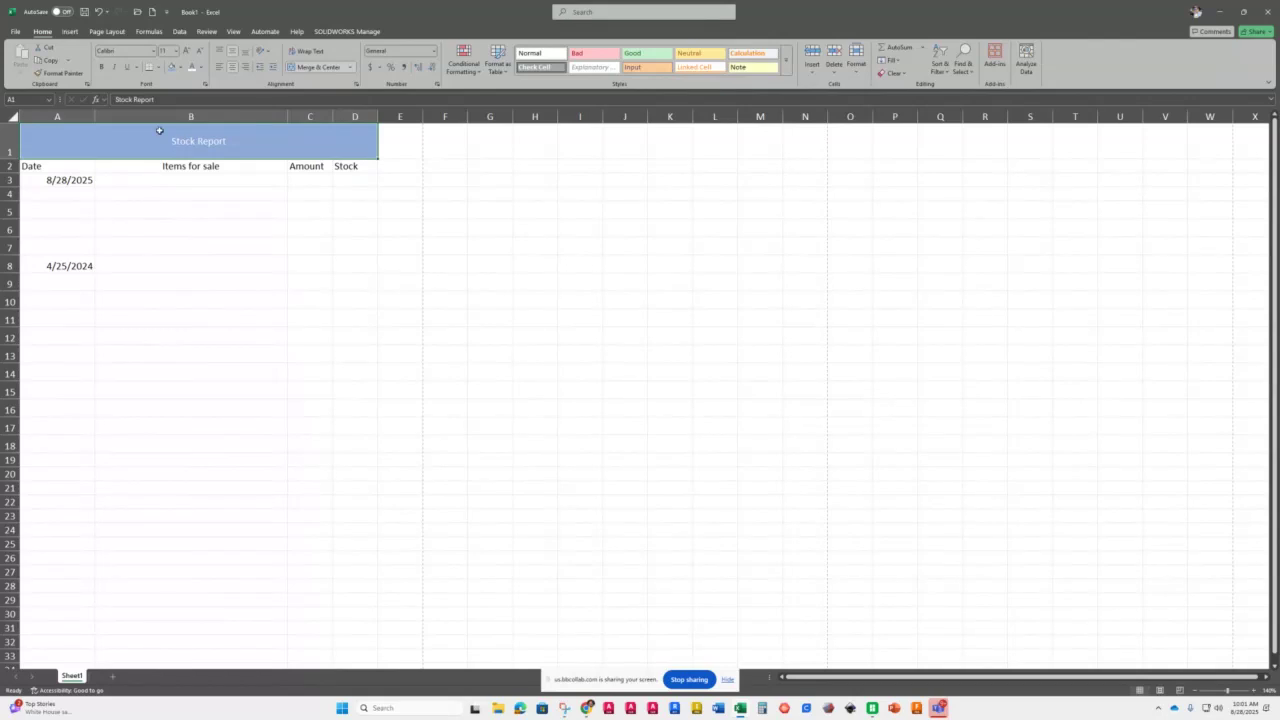
- Make the Stock Report title bold and set its font size to 26
{"action": "left_click", "coordinate": [102, 67]}
{"action": "left_click", "coordinate": [186, 51]}
{"action": "left_click", "coordinate": [186, 51]}
{"action": "left_click", "coordinate": [186, 51]}
{"action": "left_click", "coordinate": [186, 51]}
{"action": "left_click", "coordinate": [186, 51]}
{"action": "left_click", "coordinate": [186, 51]}
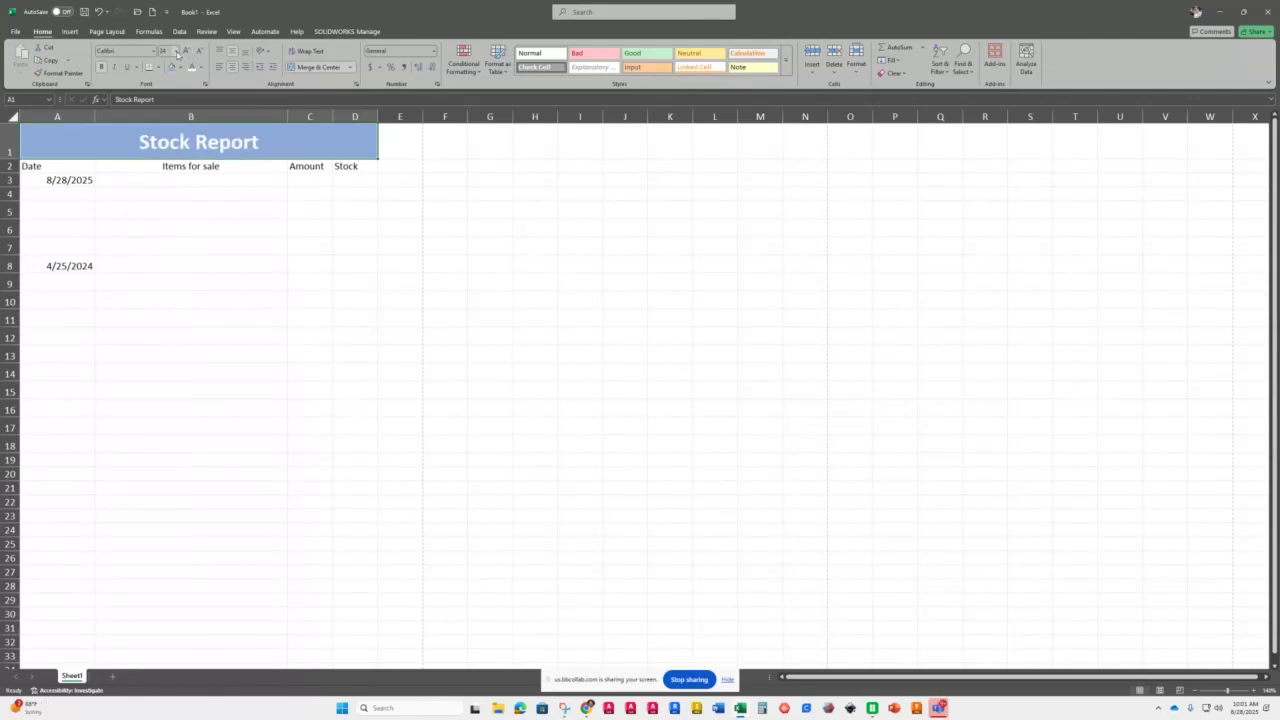
{"action": "left_click", "coordinate": [176, 51]}
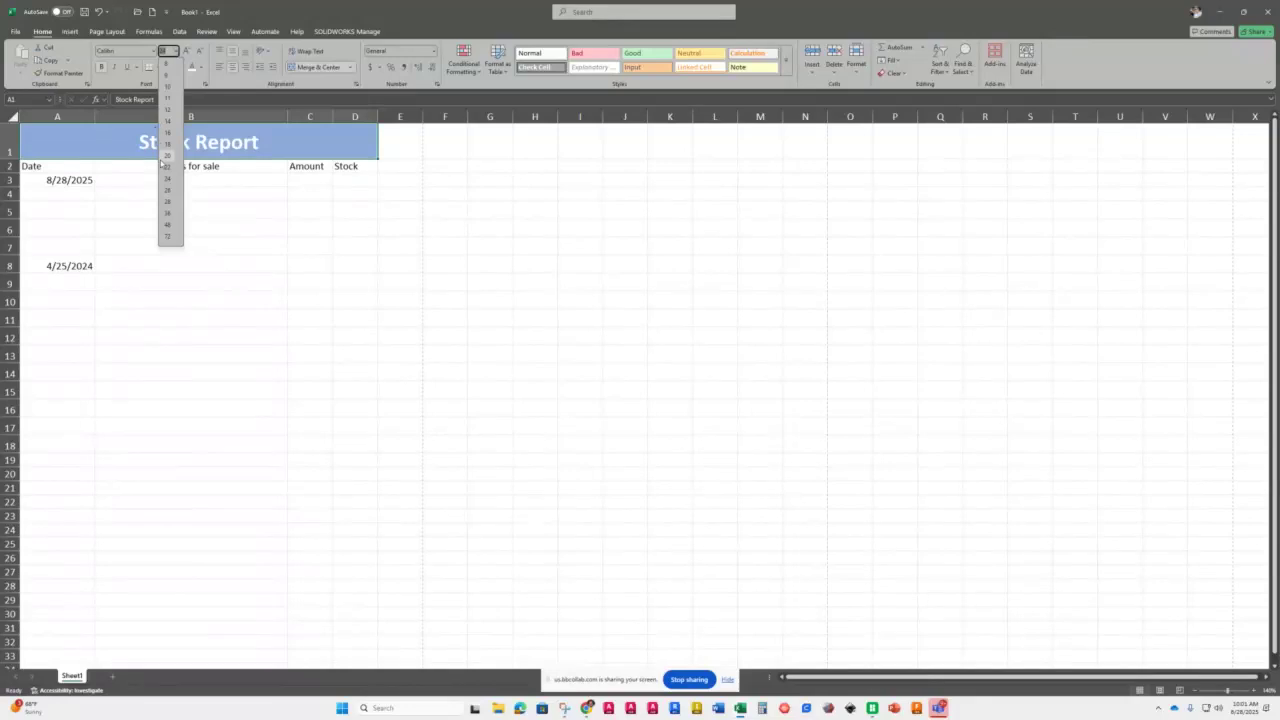
{"action": "left_click", "coordinate": [168, 190]}
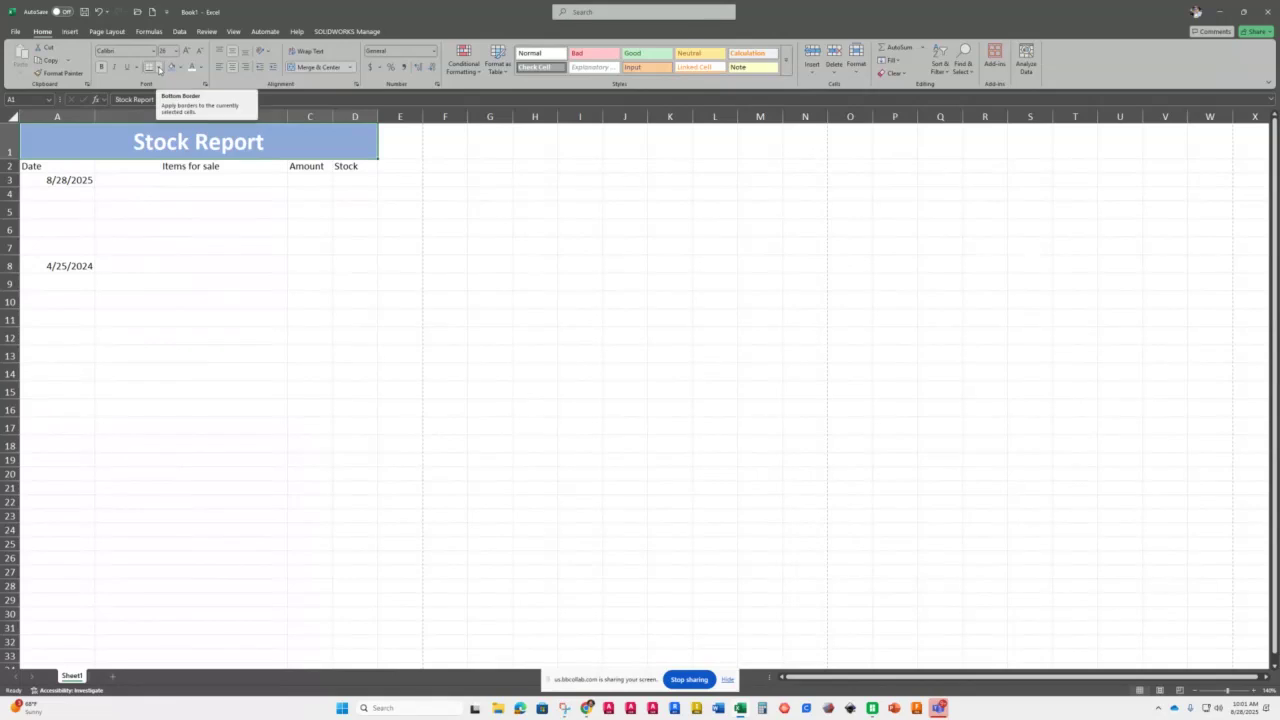
- Apply All Borders to the merged Stock Report title cell
{"action": "left_click", "coordinate": [159, 67]}
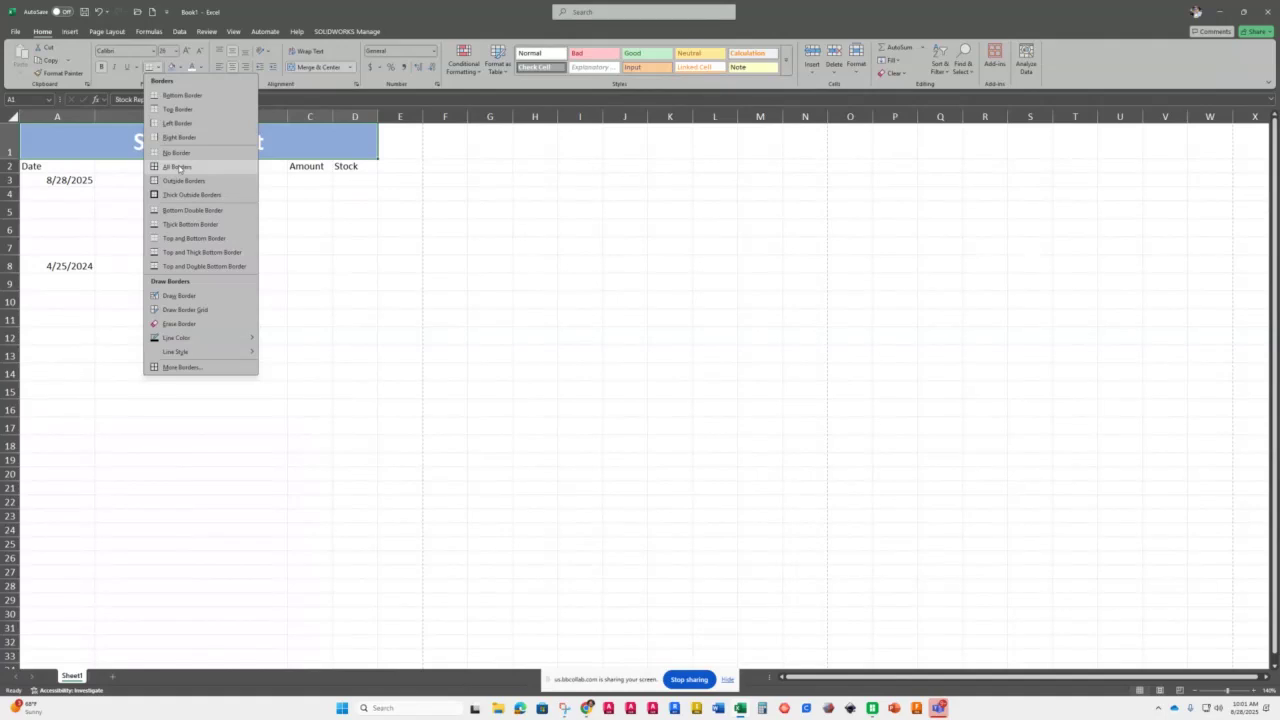
{"action": "left_click", "coordinate": [178, 167]}
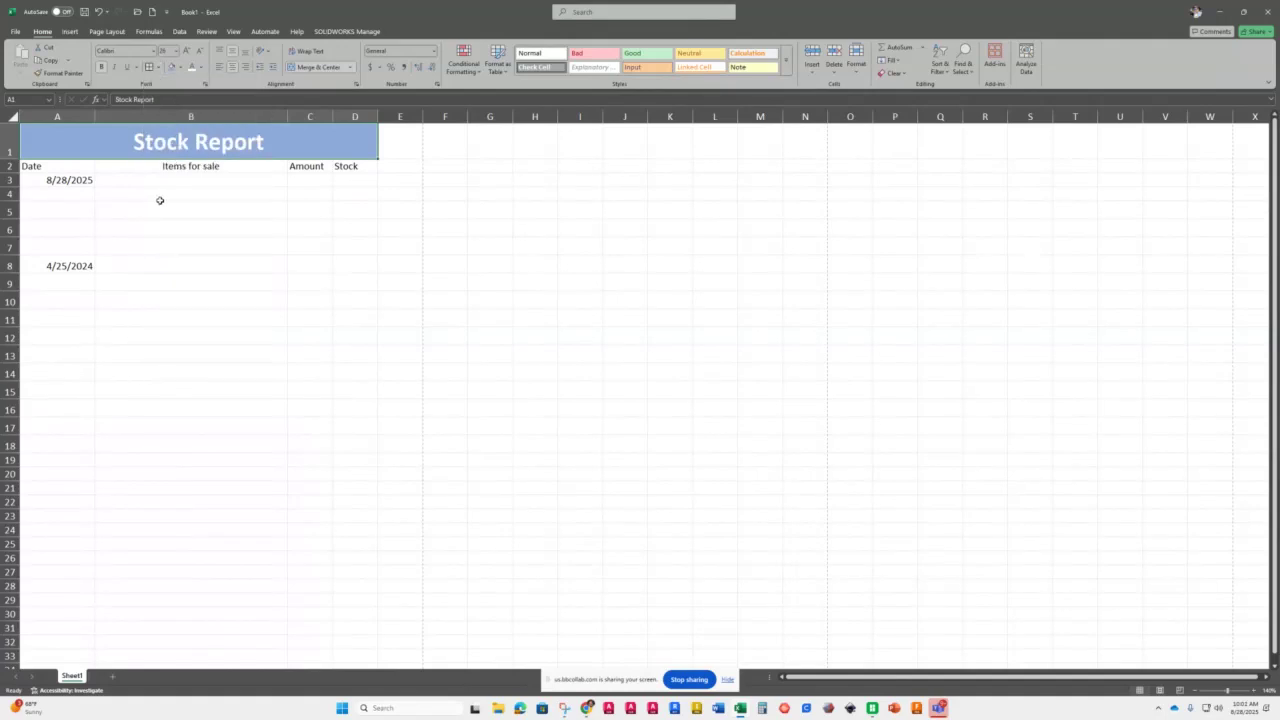
{"action": "left_click", "coordinate": [191, 212]}
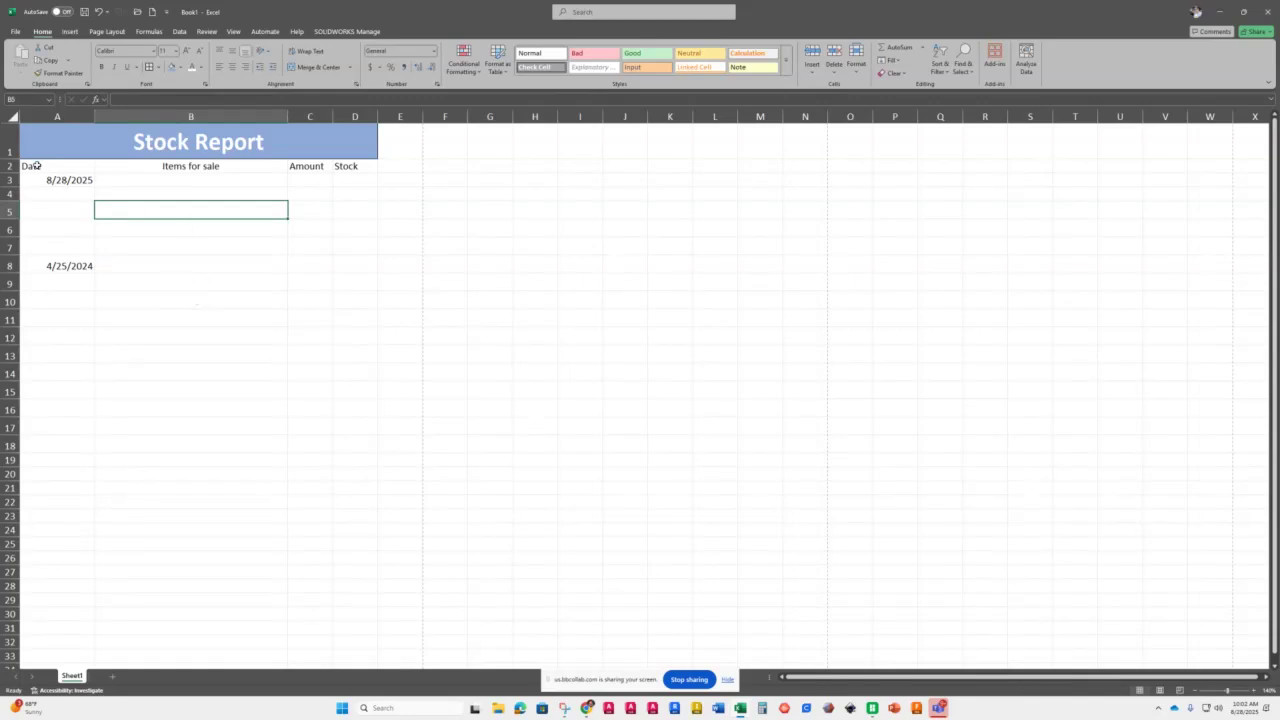
- Select the table range A2:D17 together with the separate block H13:L18 and release the selection
{"action": "left_click_drag", "start_coordinate": [36, 165], "coordinate": [360, 429]}
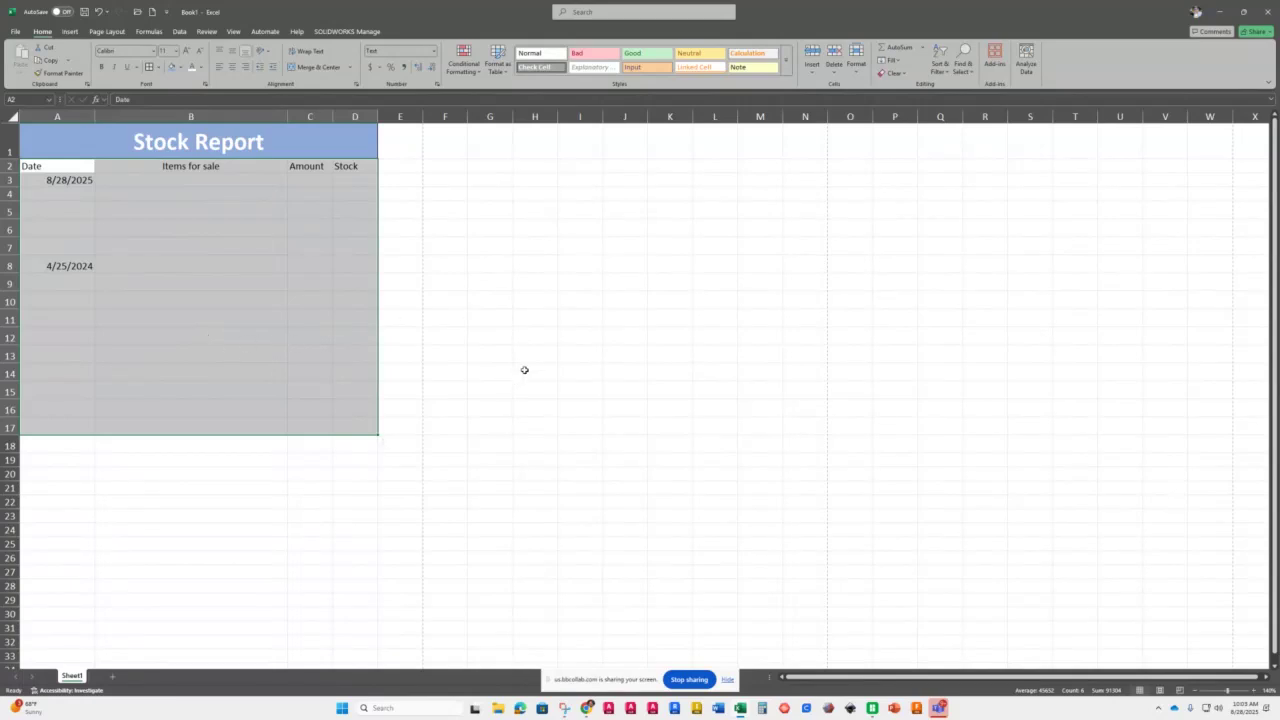
{"action": "mouse_move", "coordinate": [532, 355]}
{"action": "left_mouse_down"}
{"action": "mouse_move", "coordinate": [577, 397]}
{"action": "mouse_move", "coordinate": [718, 445]}
{"action": "left_mouse_up"}
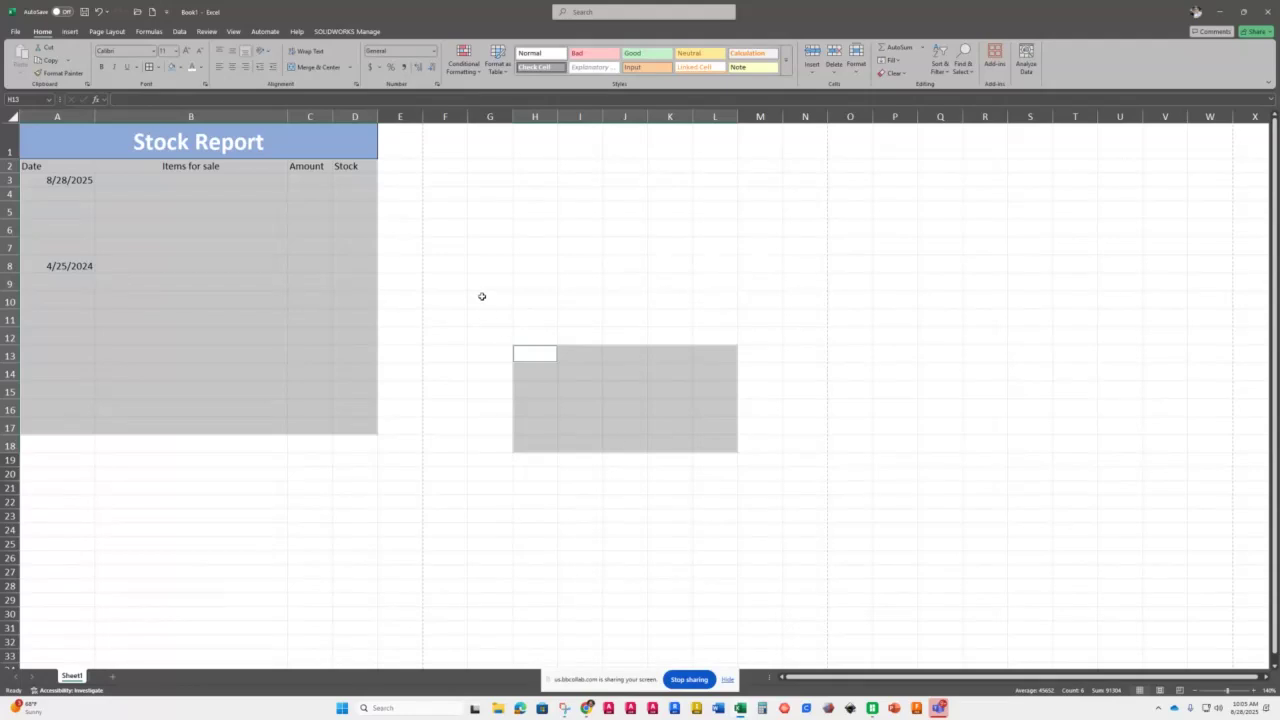
{"action": "left_click", "coordinate": [243, 446]}
- Apply All Borders to the table range A2:D18 below the title
{"action": "left_click_drag", "start_coordinate": [33, 166], "coordinate": [351, 441]}
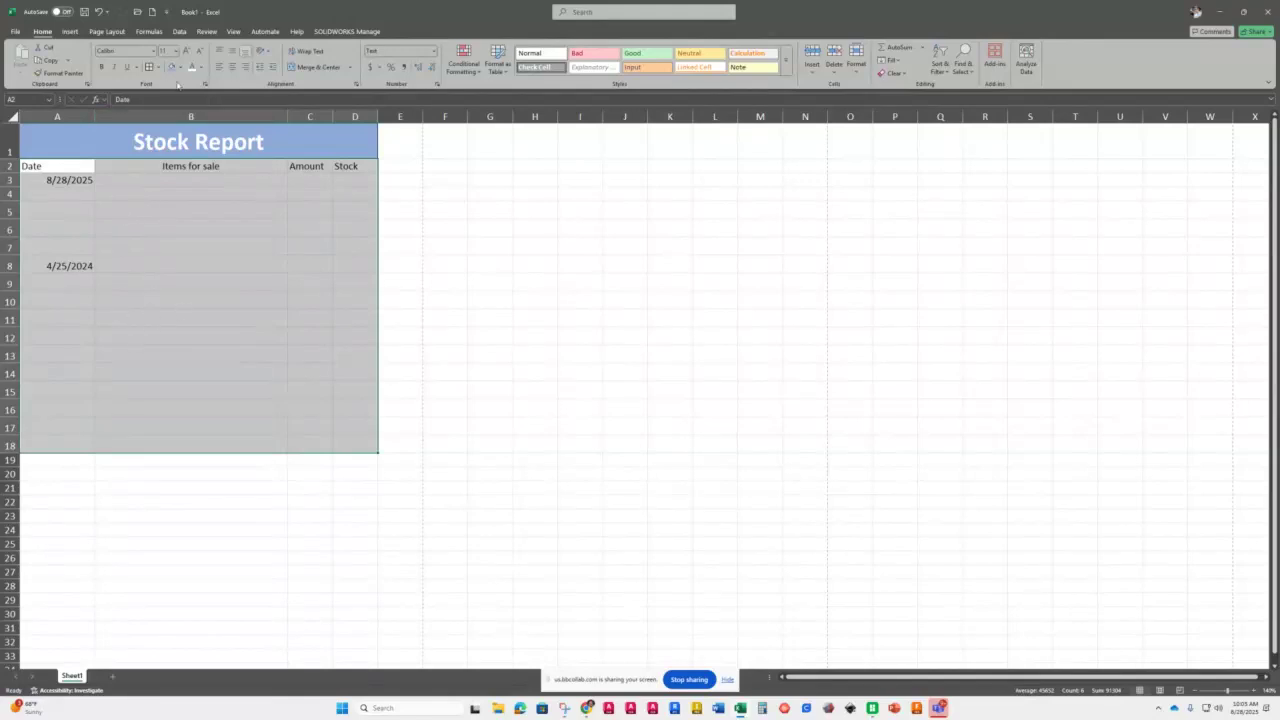
{"action": "left_click", "coordinate": [158, 67]}
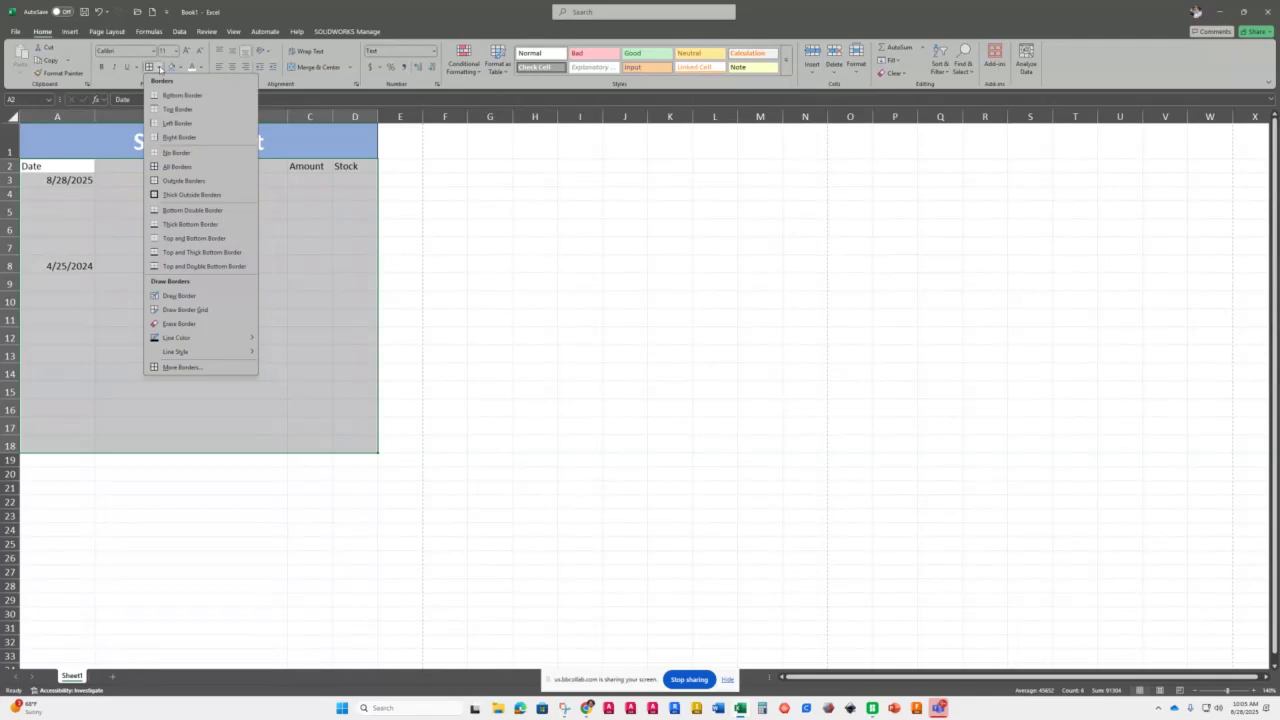
{"action": "left_click", "coordinate": [176, 168]}
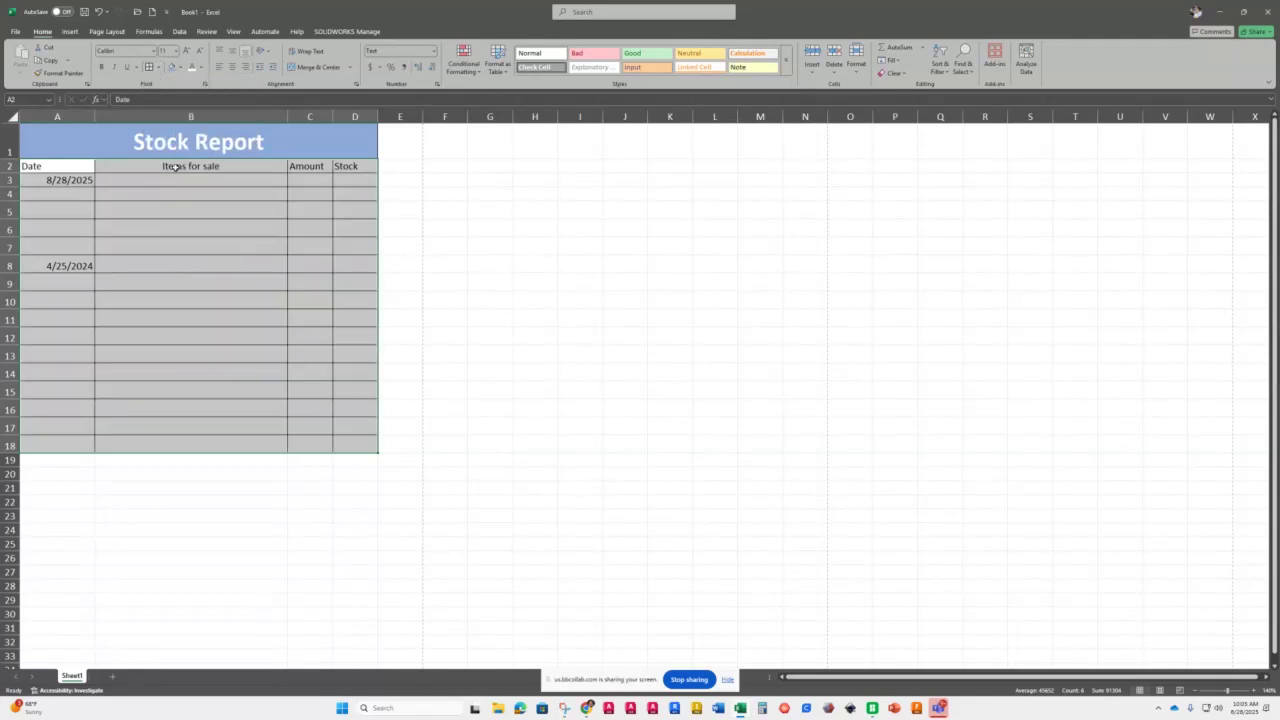
{"action": "left_click", "coordinate": [238, 491]}
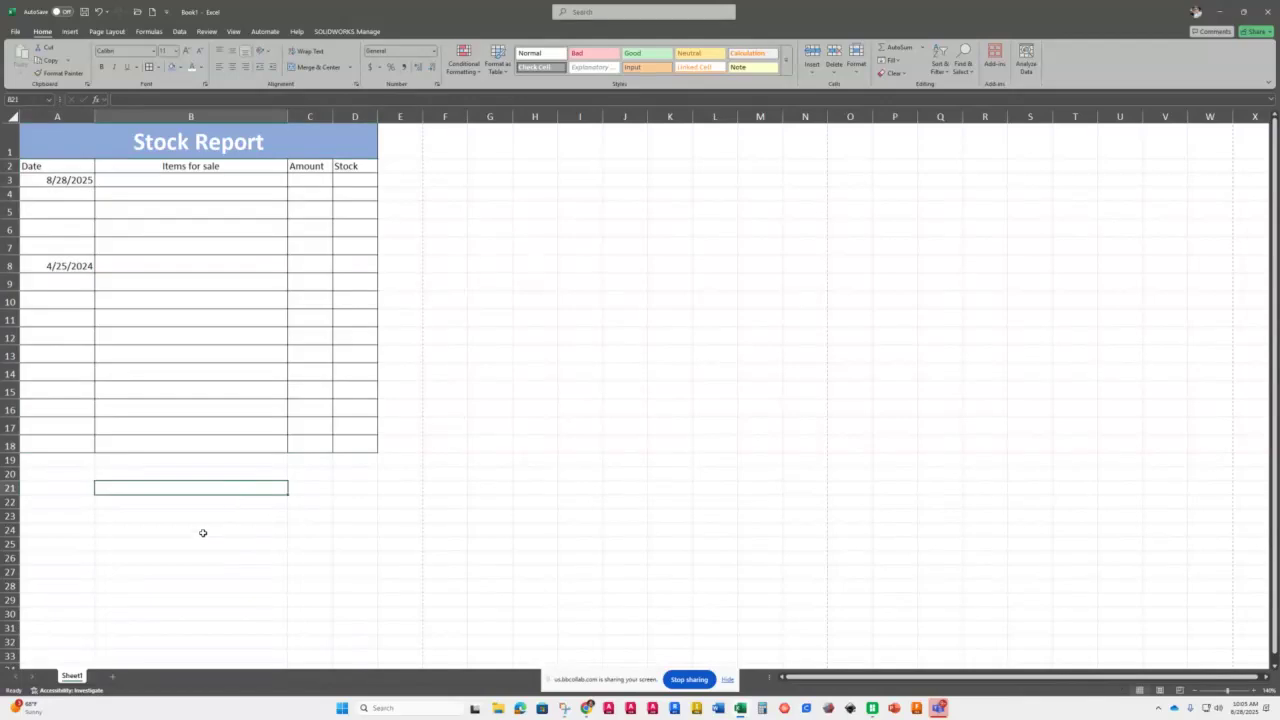
{"action": "left_click", "coordinate": [214, 516]}
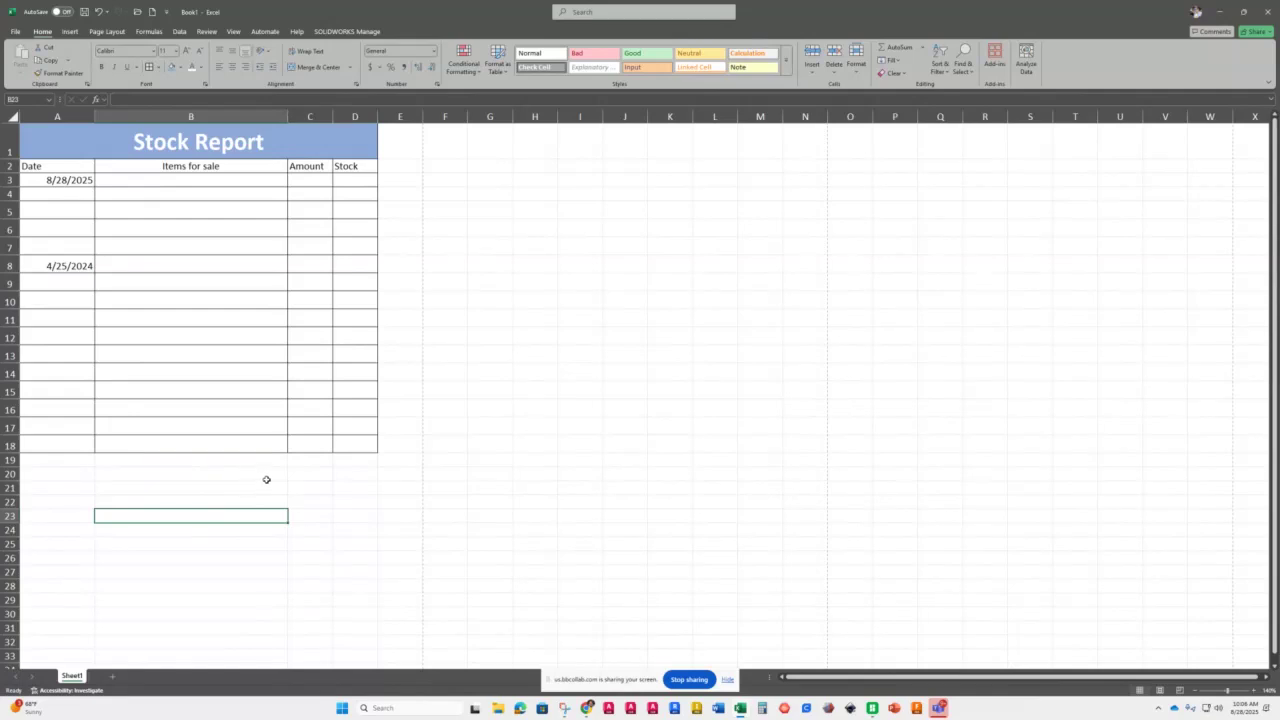
- Enter the label TOTALS in cell E18 beside the last bordered table row
{"action": "left_click", "coordinate": [409, 445]}
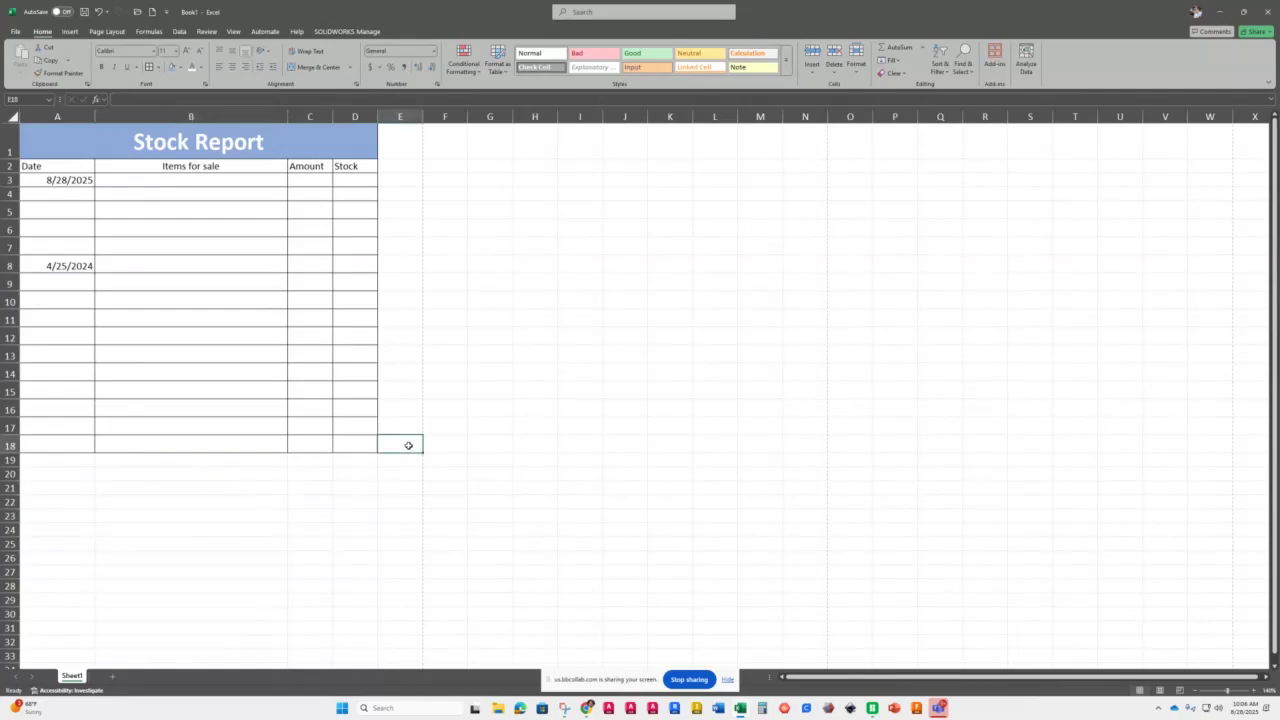
{"action": "type", "text": "TO"}
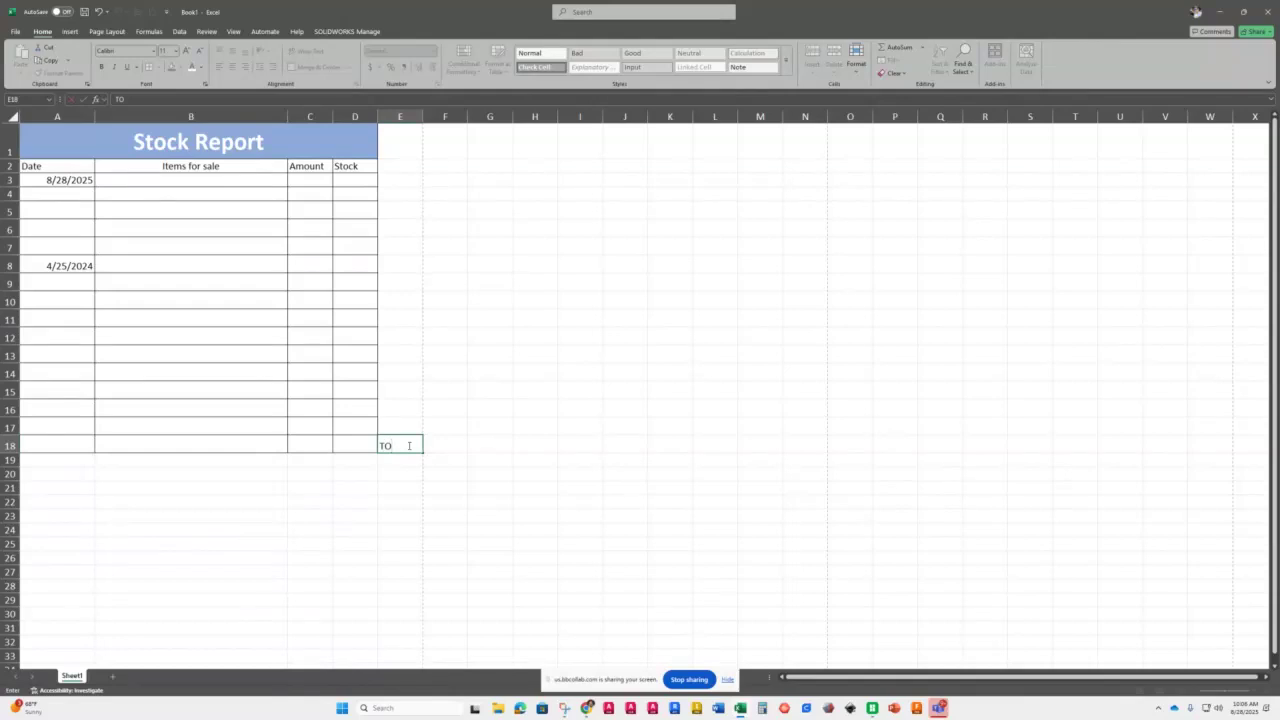
{"action": "type", "text": "TALS"}
- List Amplifier, Ch changer and Cd Player in cells B3 to B5 under Items for sale
{"action": "left_click", "coordinate": [193, 182]}
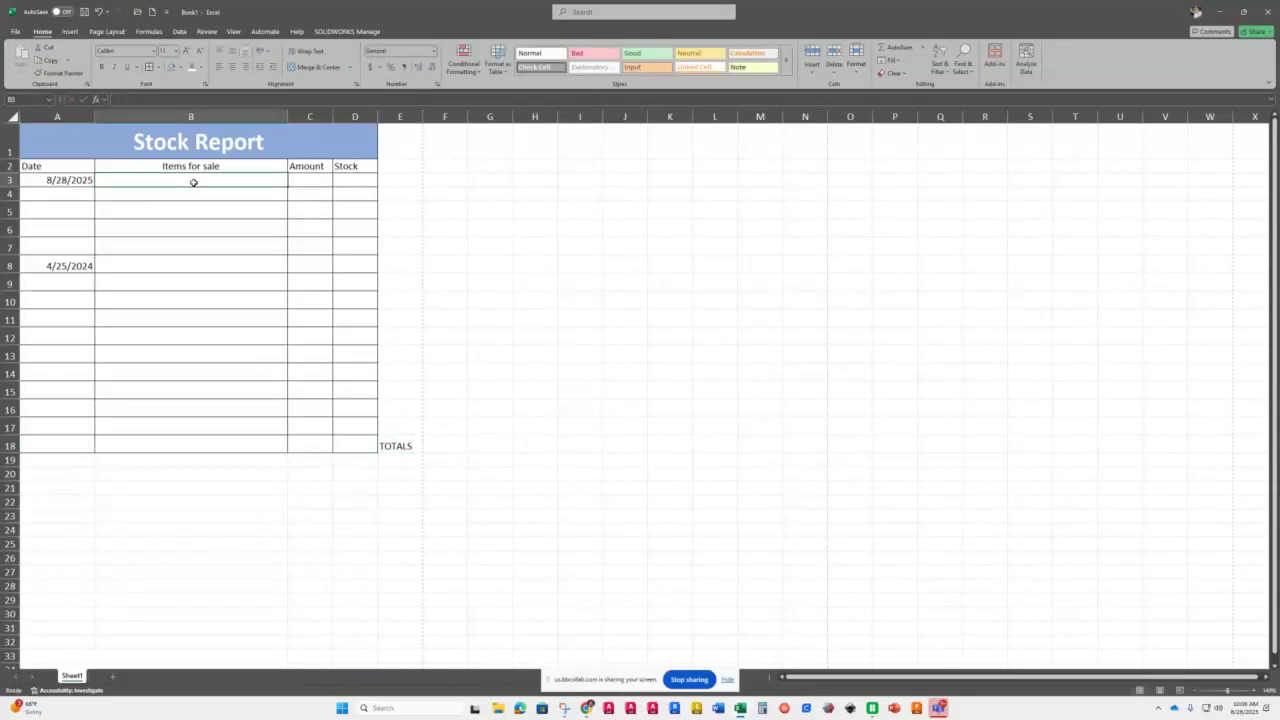
{"action": "type", "text": "Ampl"}
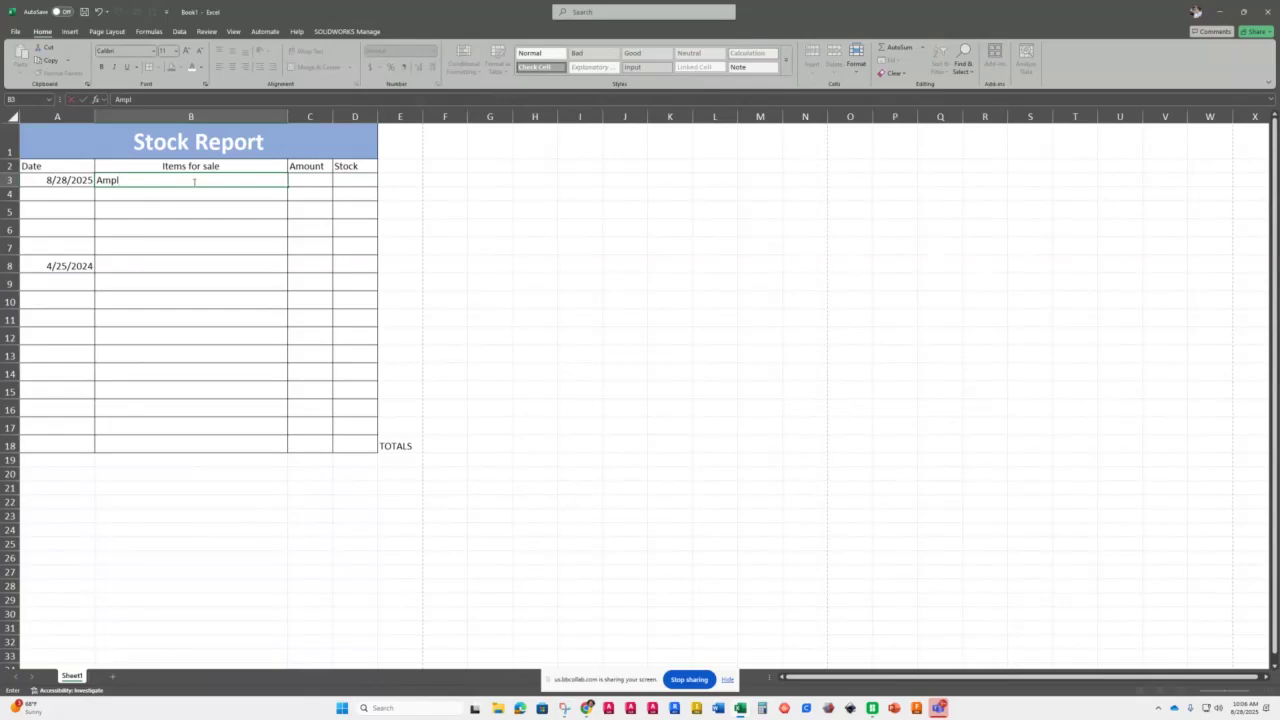
{"action": "type", "text": "ifier"}
{"action": "key", "text": "Return"}
{"action": "type", "text": "Ch c"}
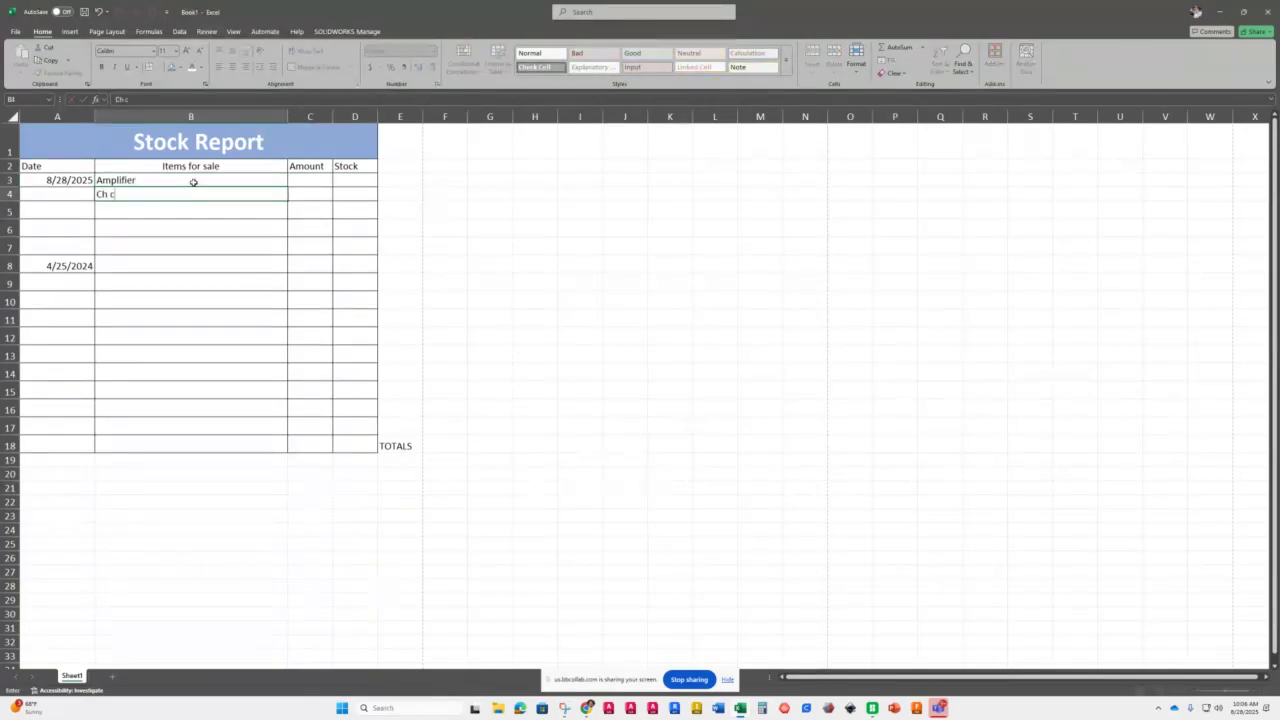
{"action": "type", "text": "hanger"}
{"action": "key", "text": "Return"}
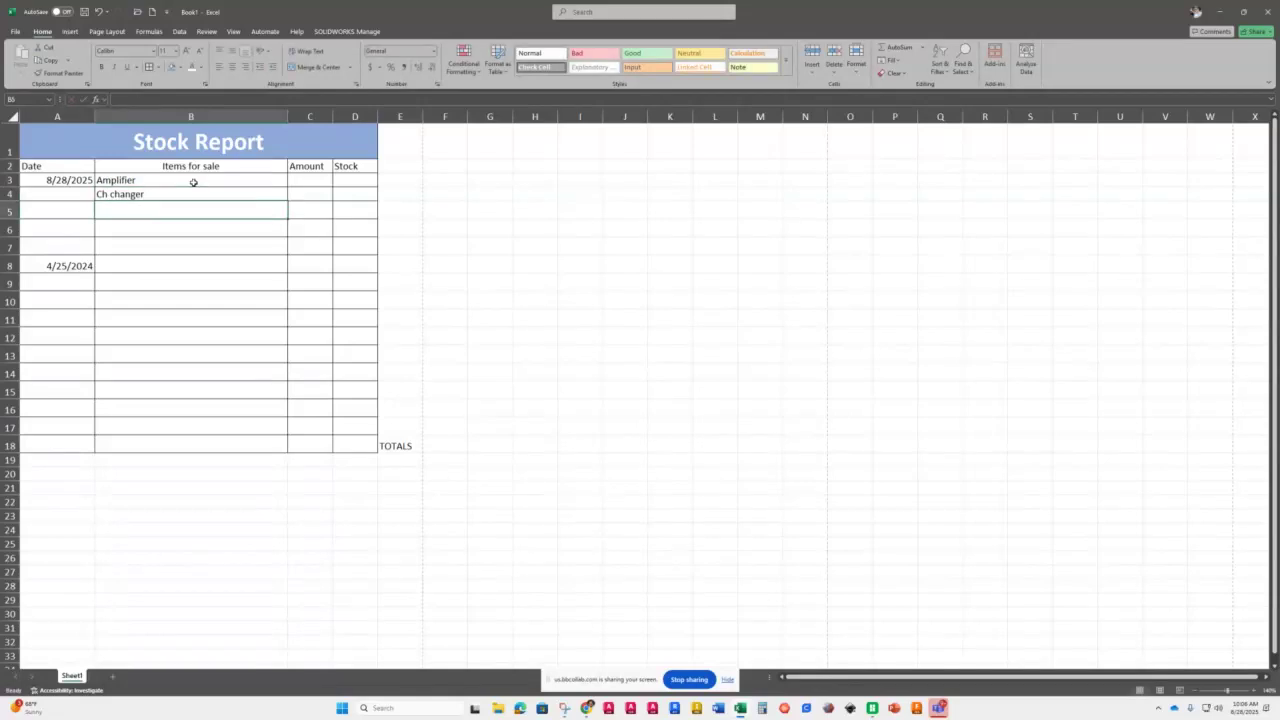
{"action": "type", "text": "Ch"}
{"action": "key", "text": "BackSpace"}
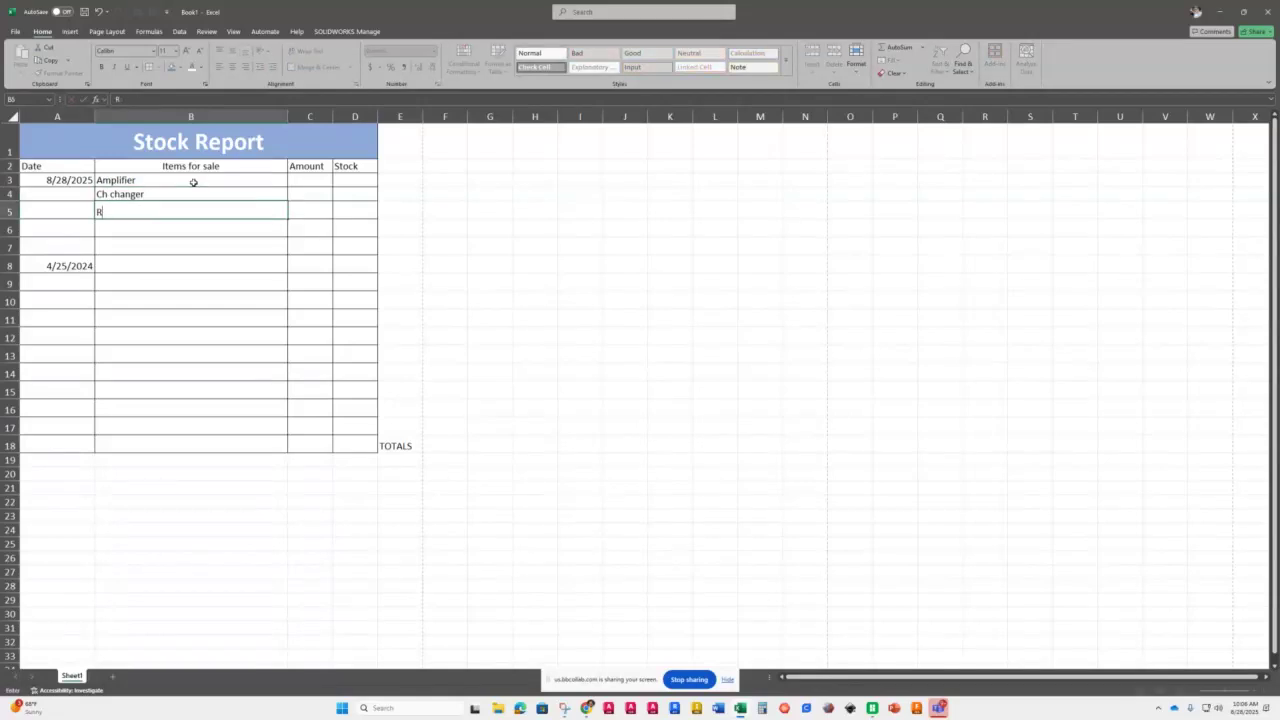
{"action": "key", "text": "BackSpace"}
{"action": "type", "text": "Cd Player"}
- Correct the item in cell B4 to read CD changer
{"action": "key", "text": "Up"}
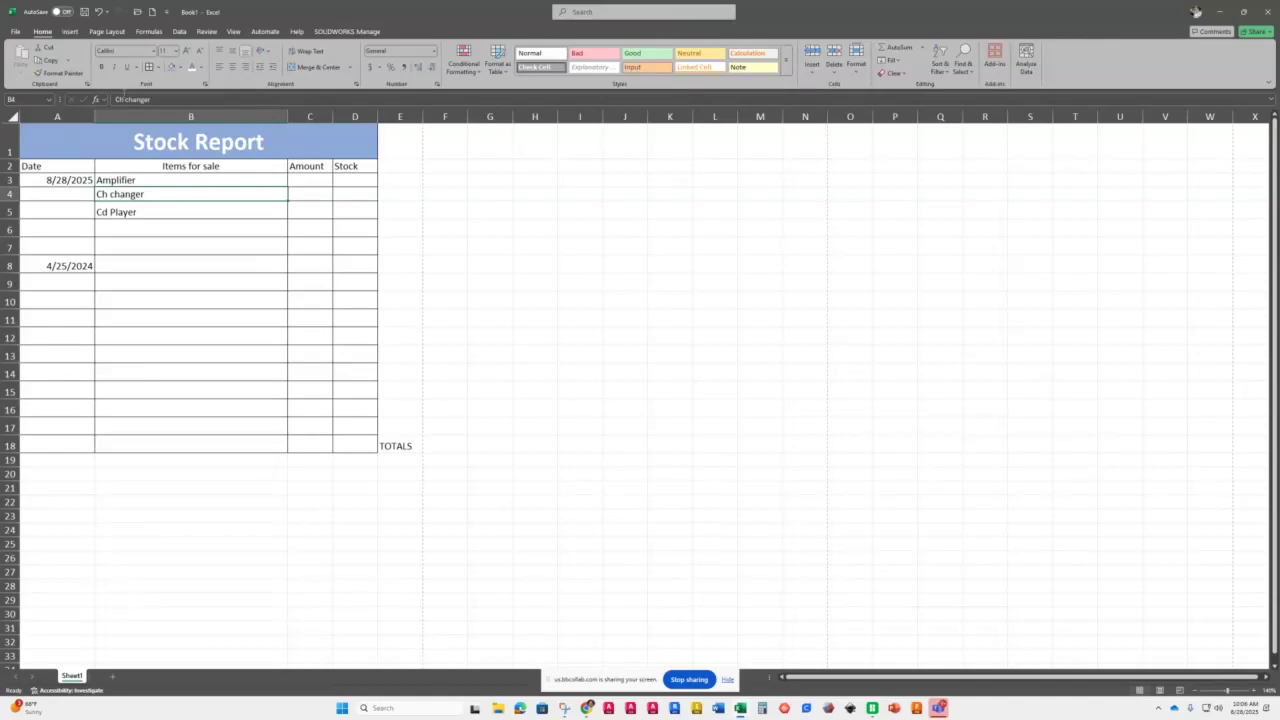
{"action": "double_click", "coordinate": [118, 99]}
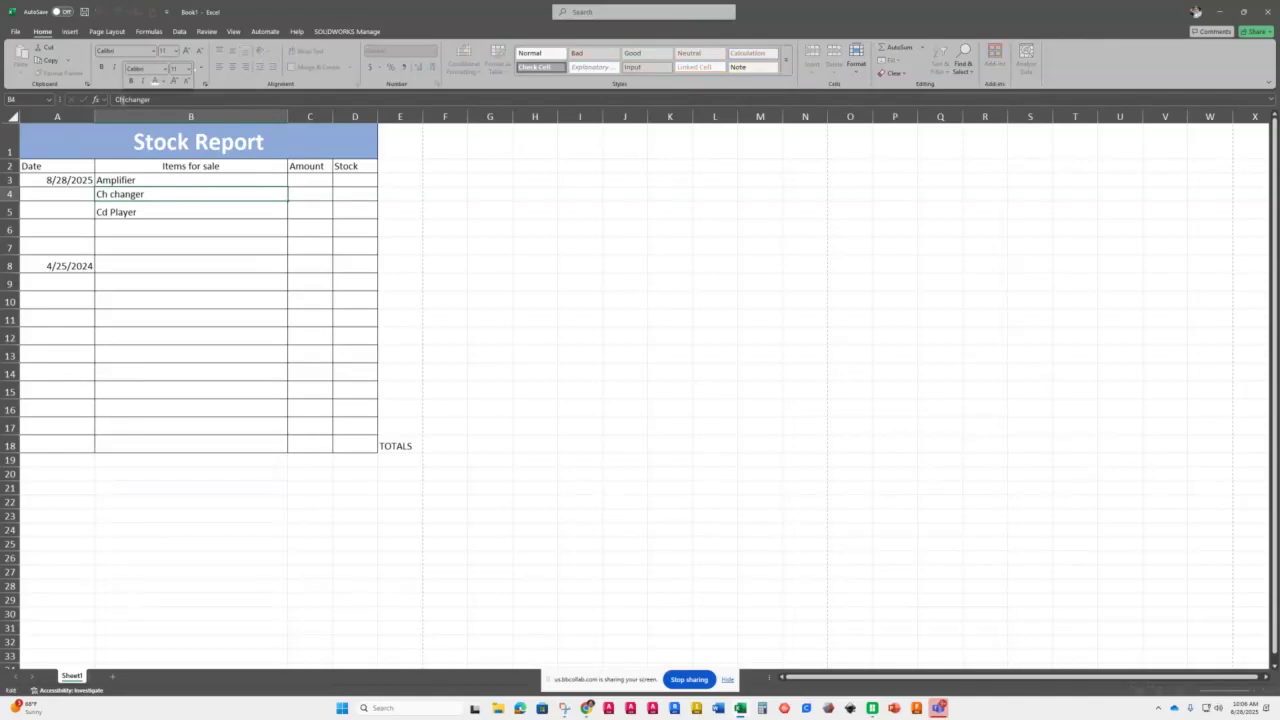
{"action": "key", "text": "BackSpace"}
{"action": "type", "text": "D"}
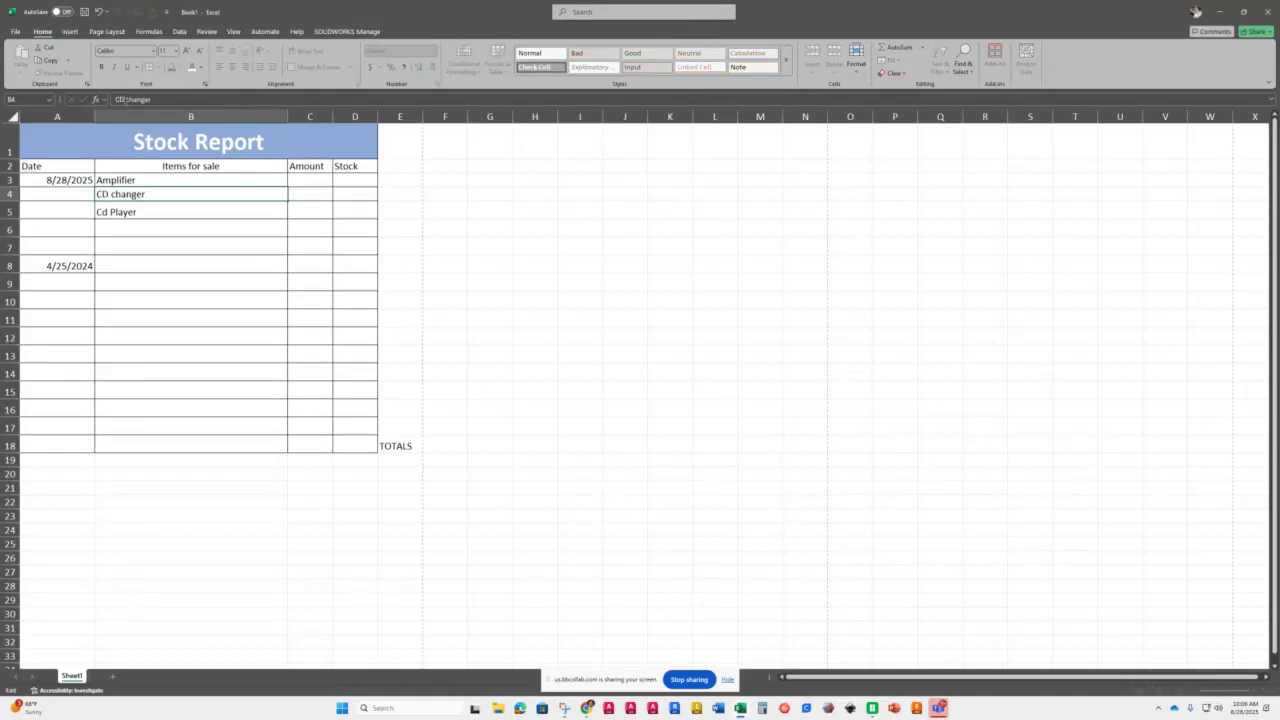
{"action": "key", "text": "ctrl+Return"}
- Enter 2 way speaker 6.5 in cell B6 and 3 way speaker 6 x 9 in cell B7
{"action": "left_click", "coordinate": [120, 231]}
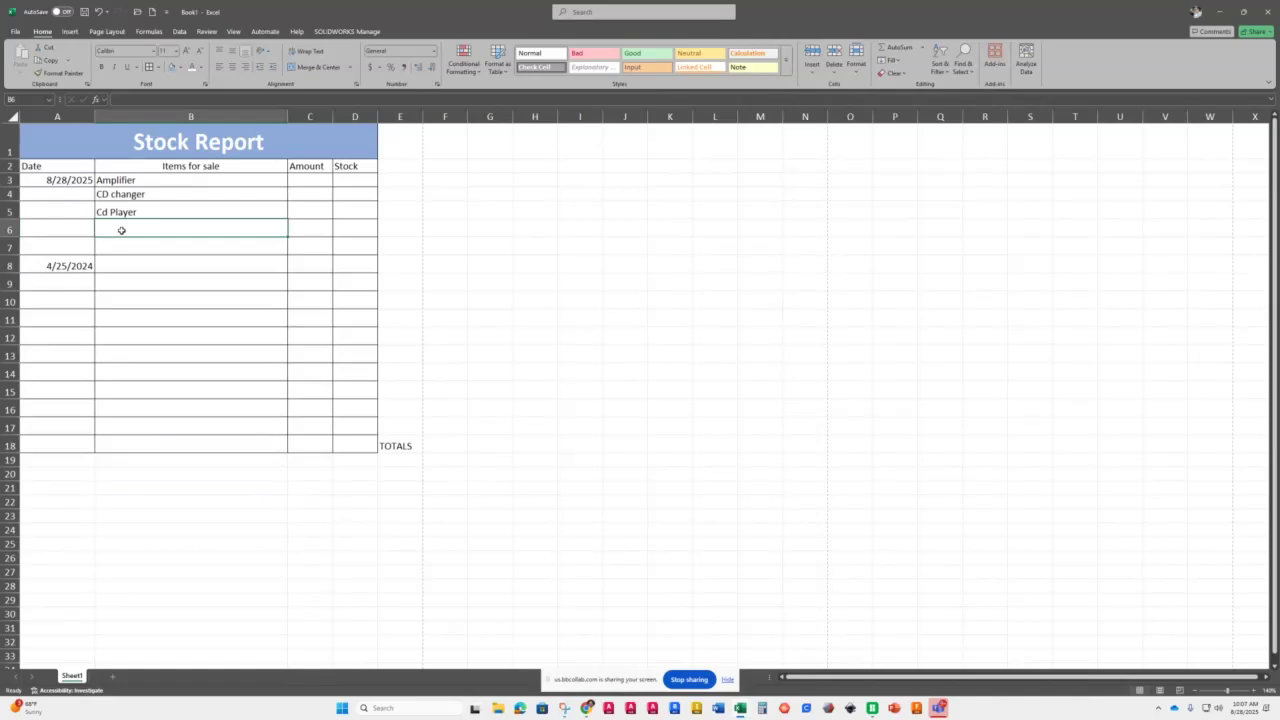
{"action": "type", "text": "2 way"}
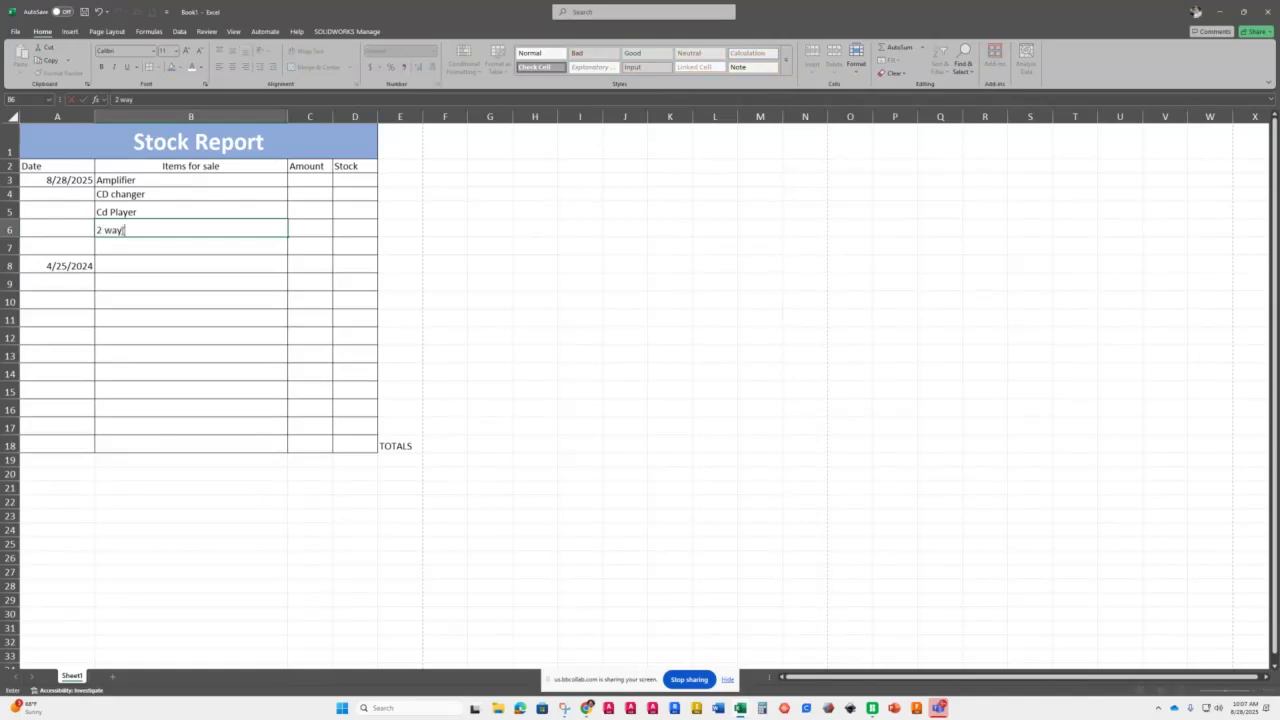
{"action": "type", "text": " speaker 6.5"}
{"action": "key", "text": "Return"}
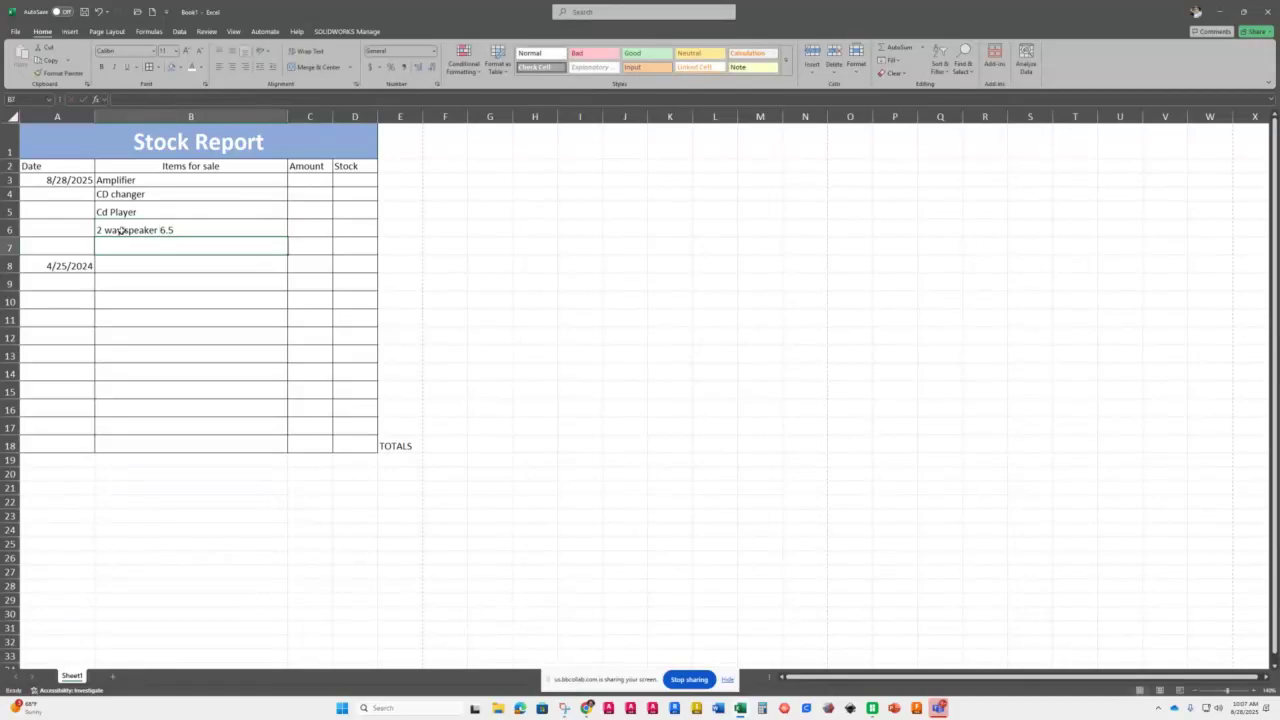
{"action": "type", "text": "3 way s"}
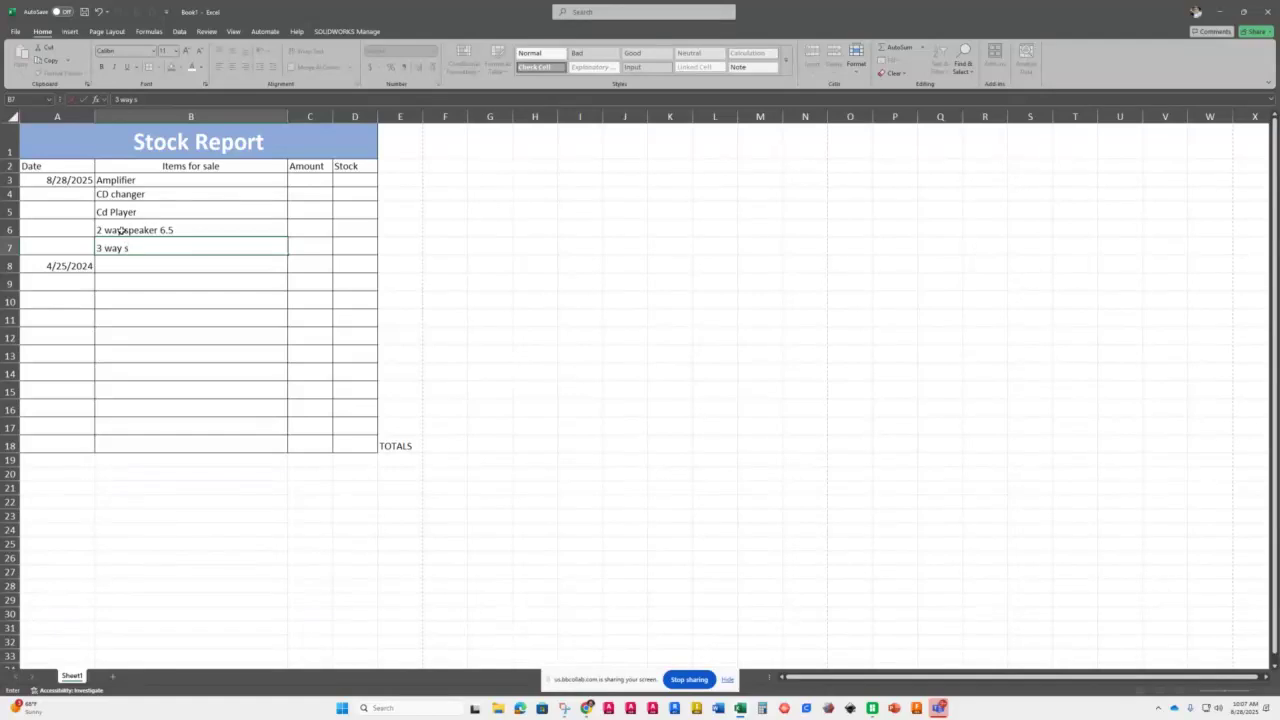
{"action": "type", "text": "peaker 6 x 9"}
{"action": "key", "text": "Return"}
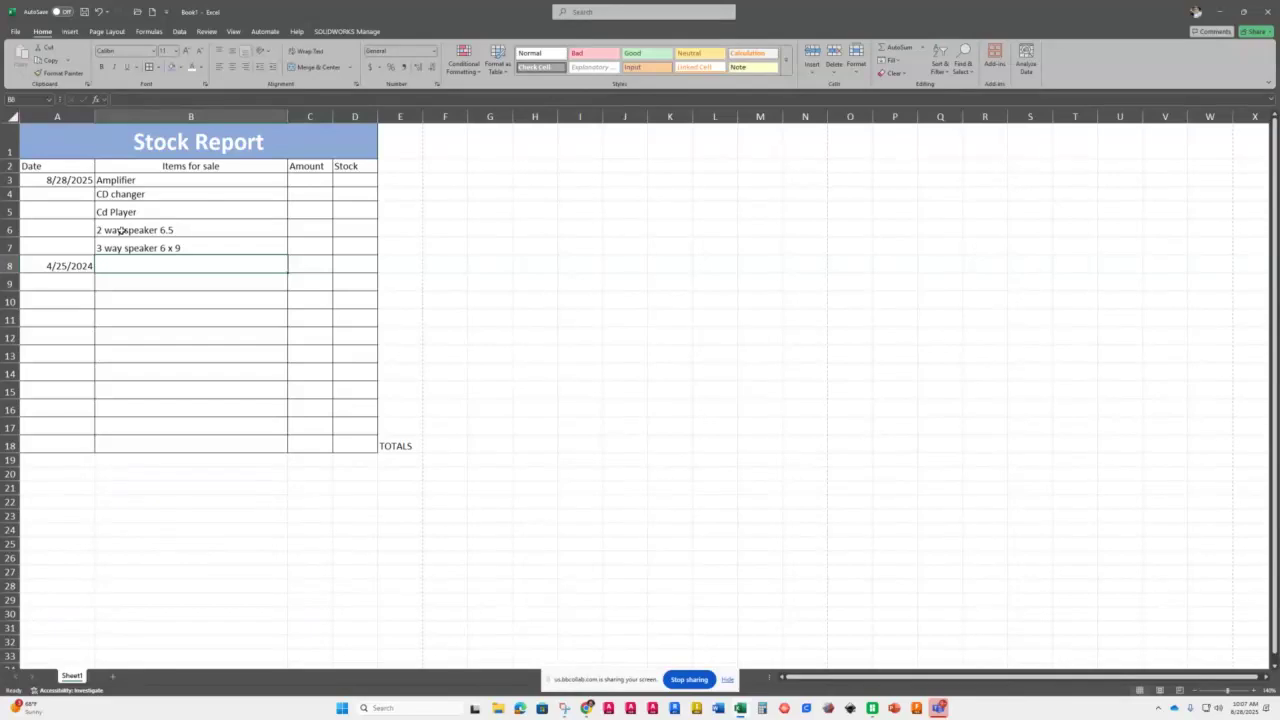
- List Crossover, Fuse holder, Fuse bank and Capacitor 2 farad in cells B8 to B11 under Items for sale
{"action": "type", "text": "Cross"}
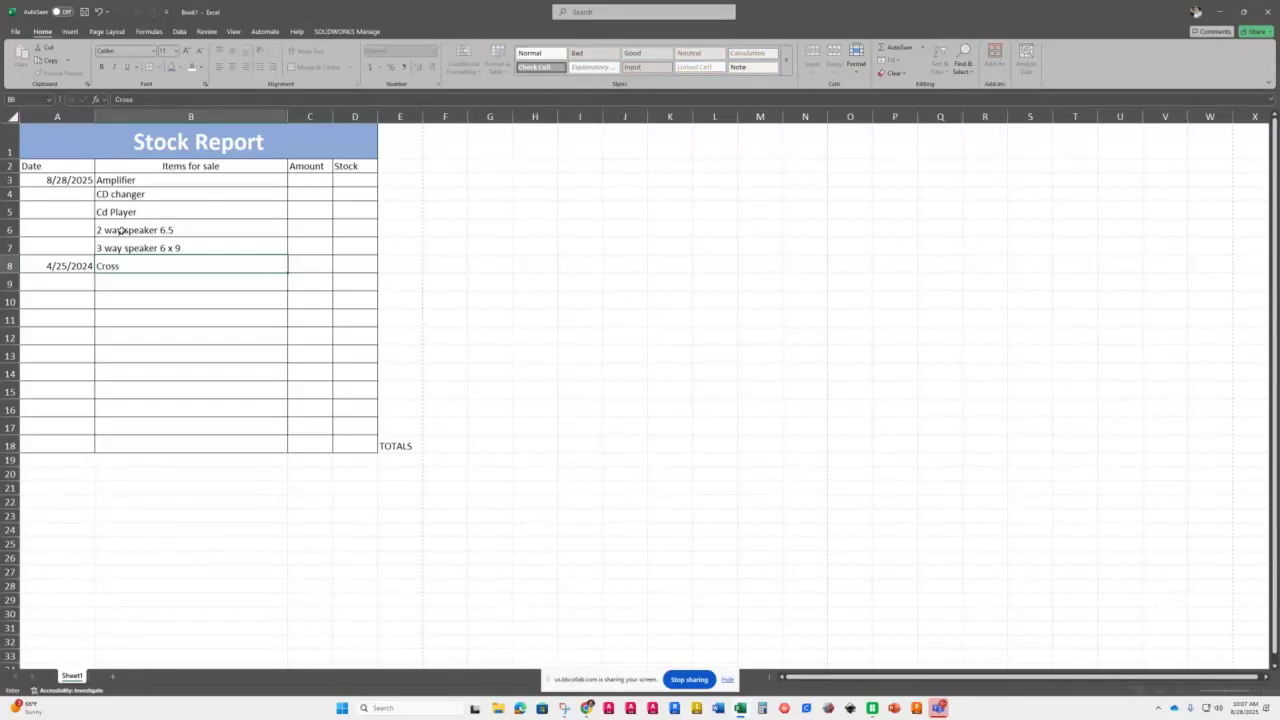
{"action": "type", "text": "over"}
{"action": "key", "text": "Return"}
{"action": "type", "text": "F"}
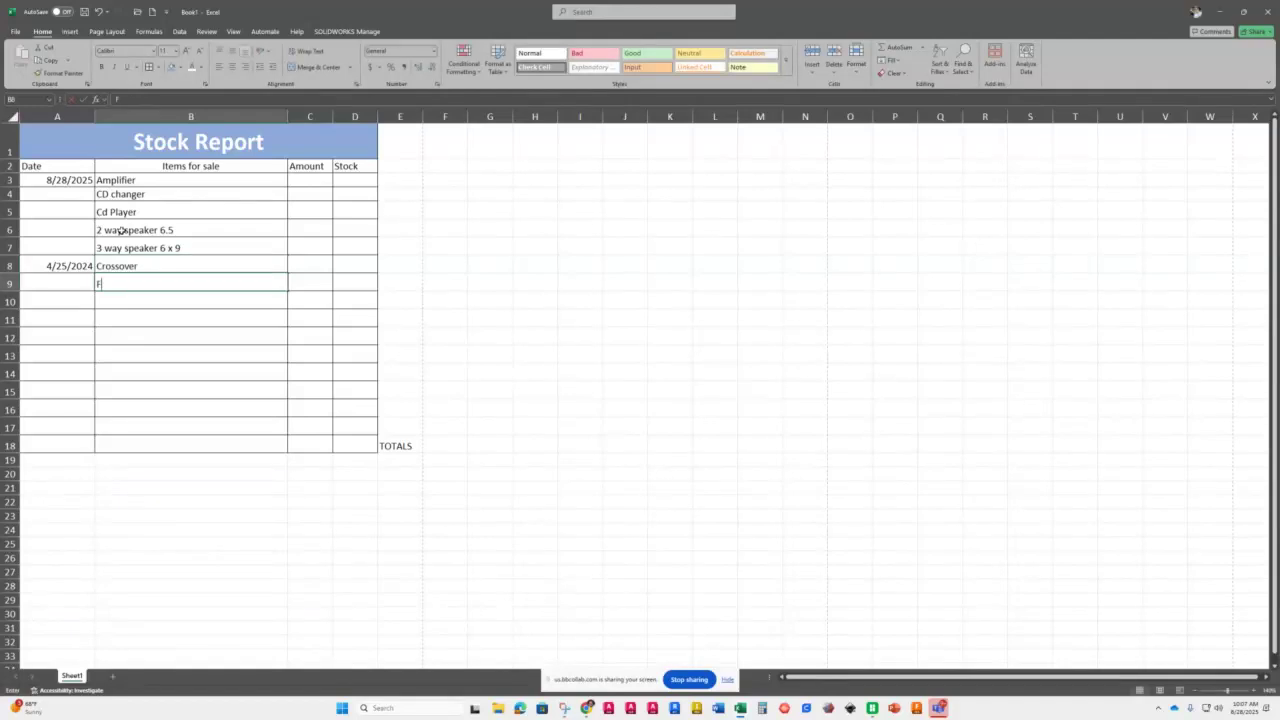
{"action": "type", "text": "use holder"}
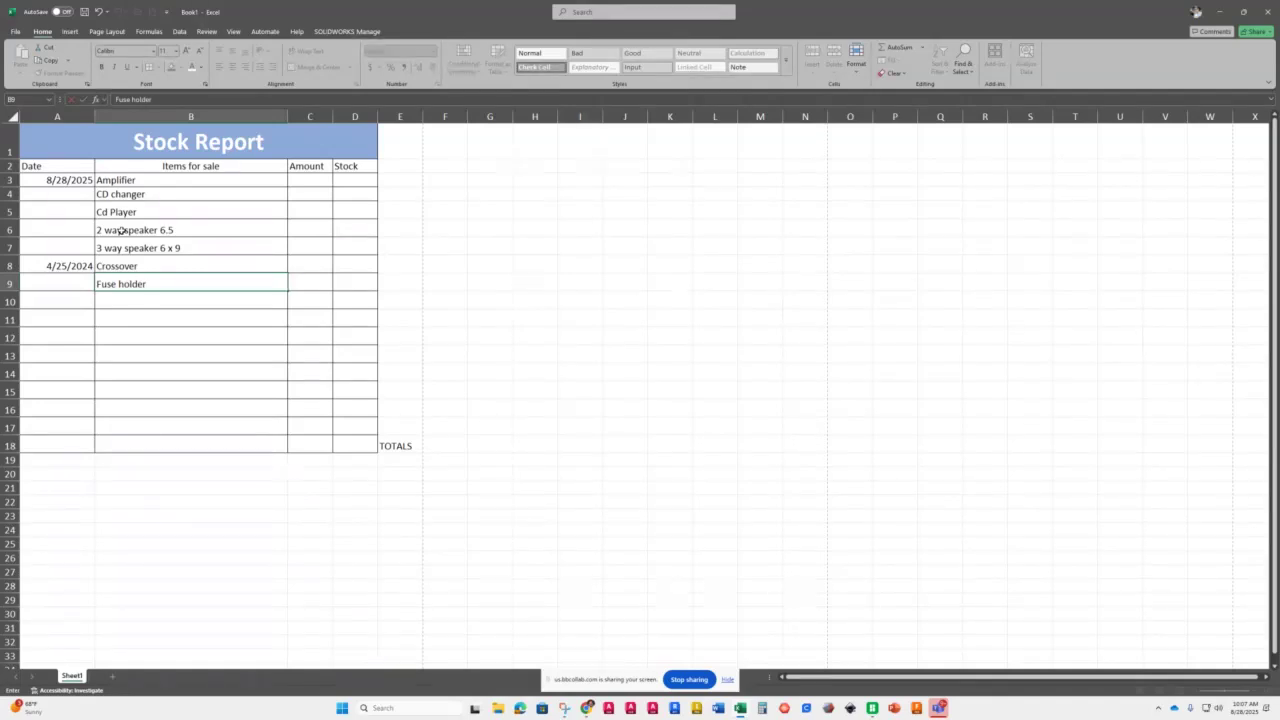
{"action": "key", "text": "Return"}
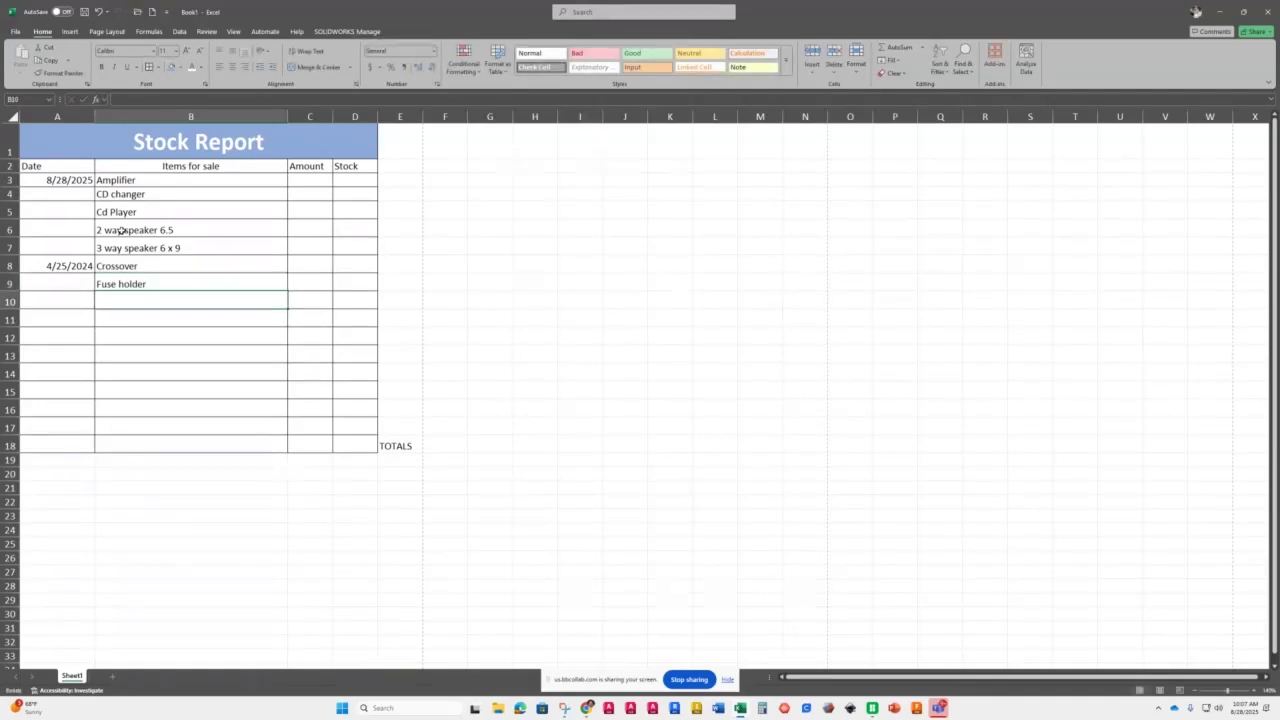
{"action": "type", "text": "Fuse ba"}
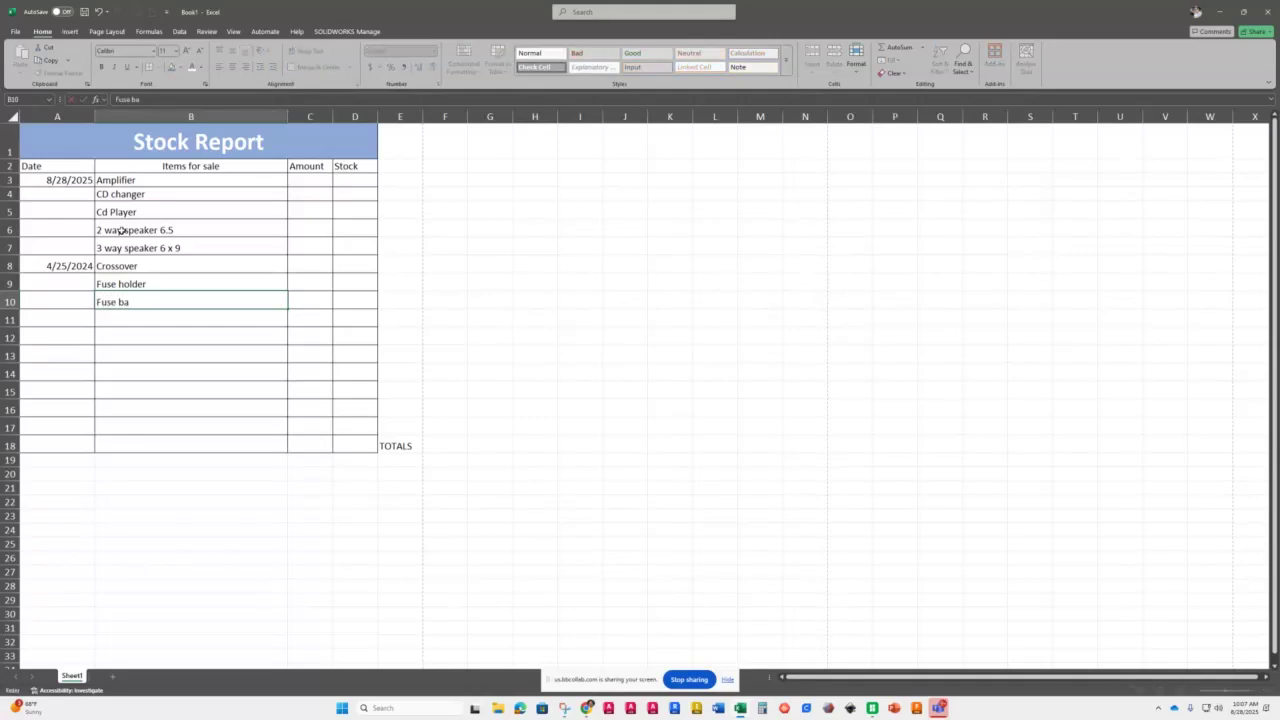
{"action": "type", "text": "nk"}
{"action": "key", "text": "Return"}
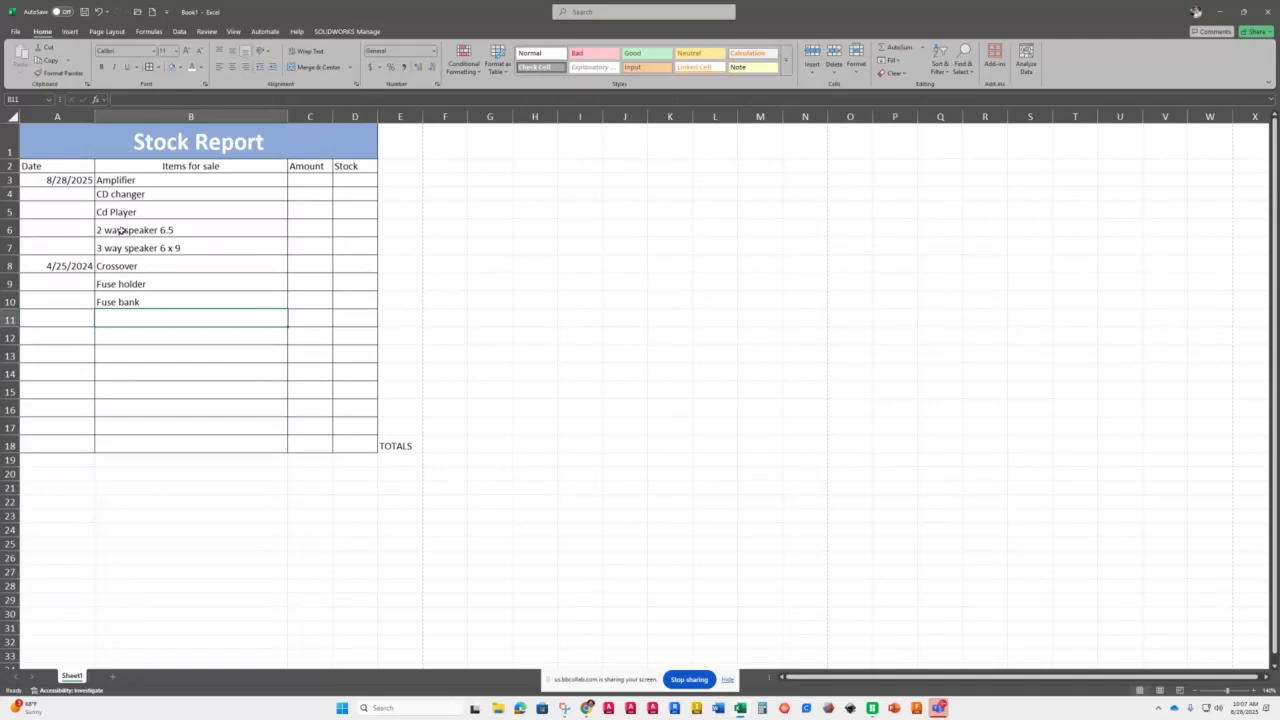
{"action": "type", "text": "C"}
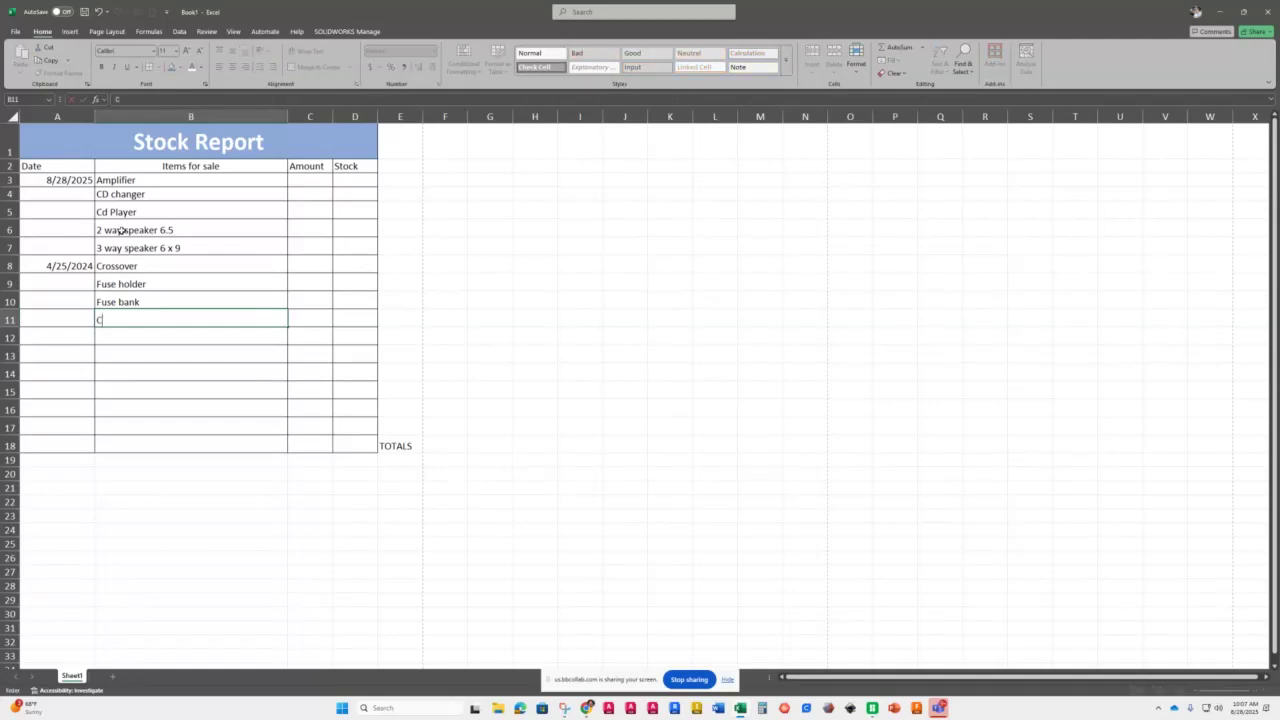
{"action": "type", "text": "apacitor 2 farad"}
- Enter the amounts 6, 4 and 2 in cells C3 to C5 for the amplifier, CD changer and CD player
{"action": "left_click", "coordinate": [313, 180]}
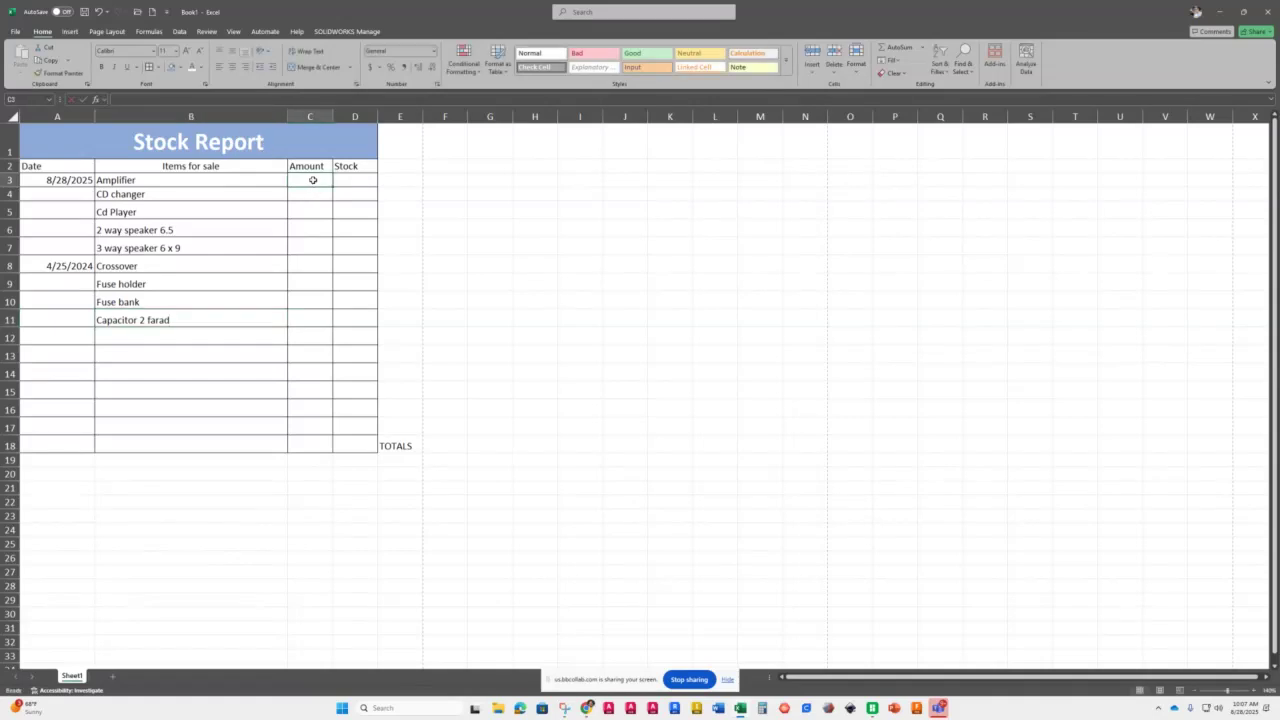
{"action": "type", "text": "6"}
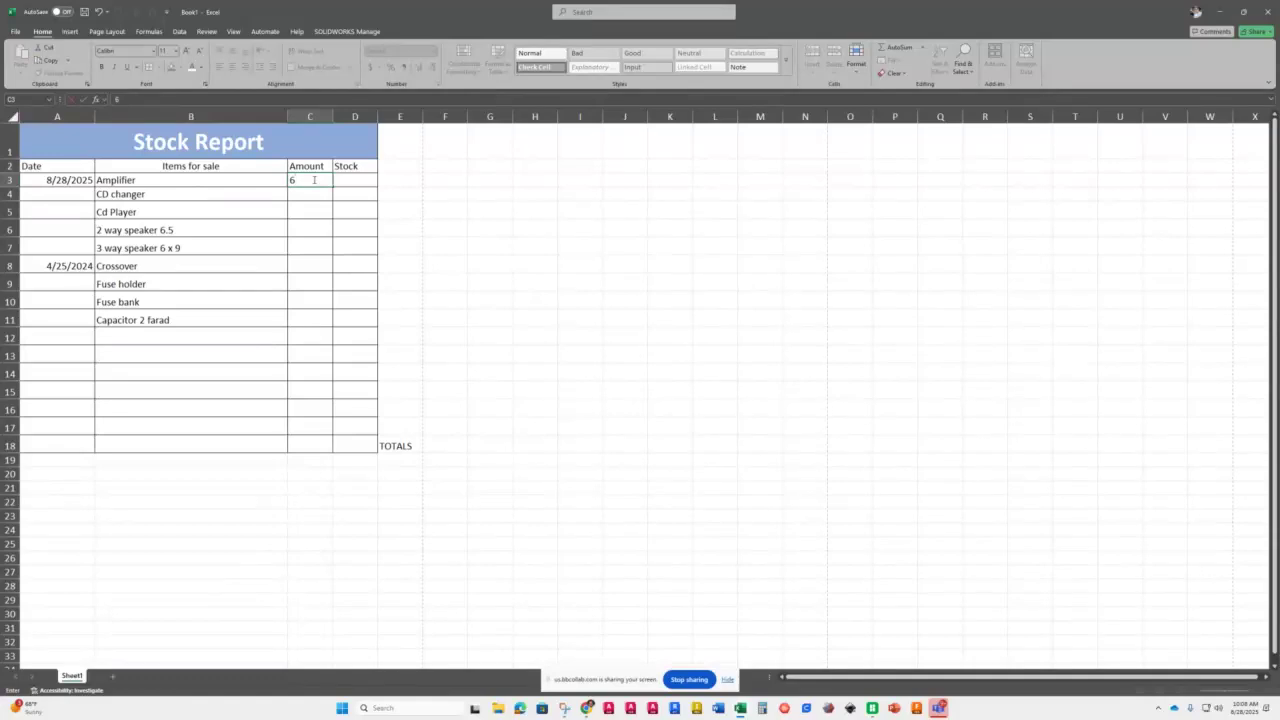
{"action": "key", "text": "Return"}
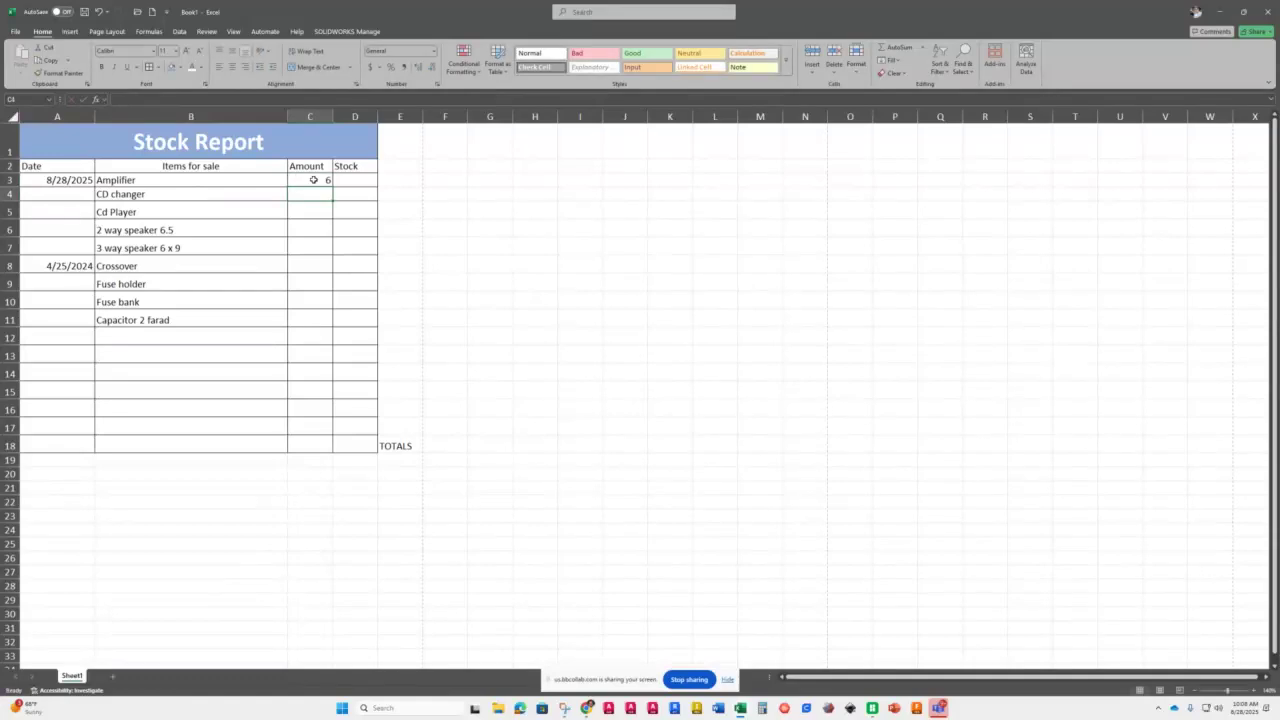
{"action": "type", "text": "4"}
{"action": "key", "text": "Return"}
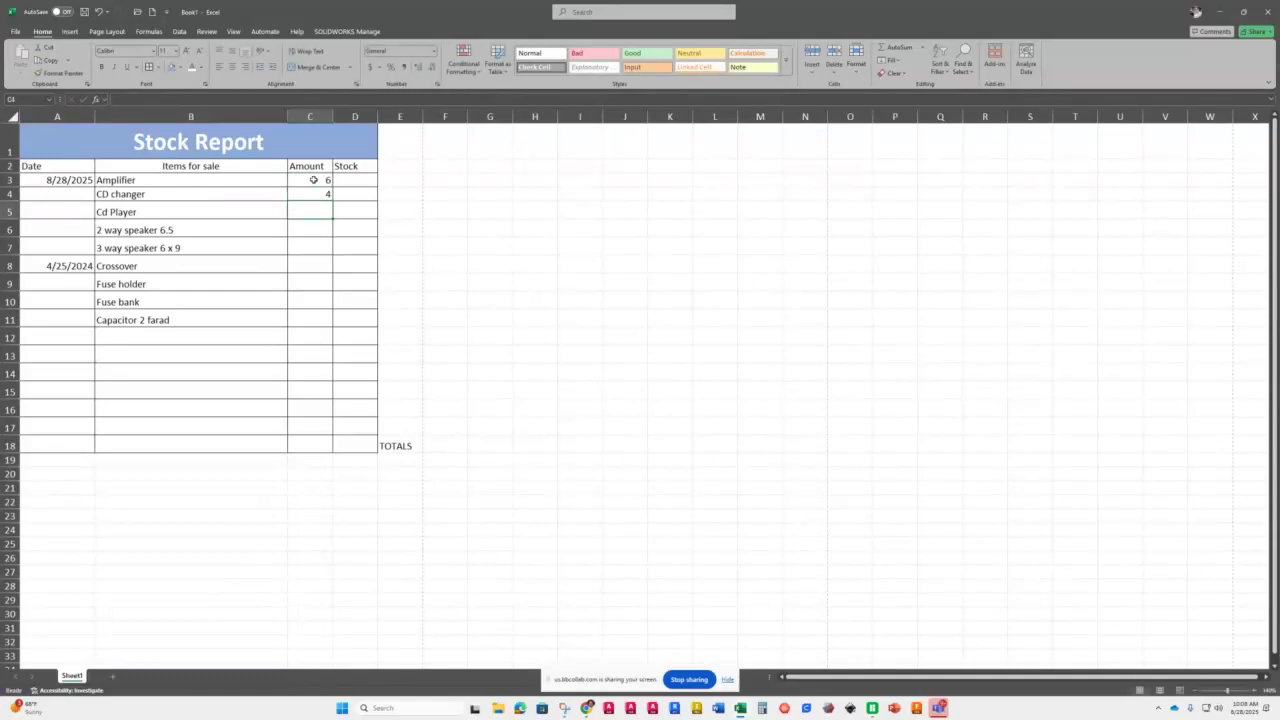
{"action": "type", "text": "2"}
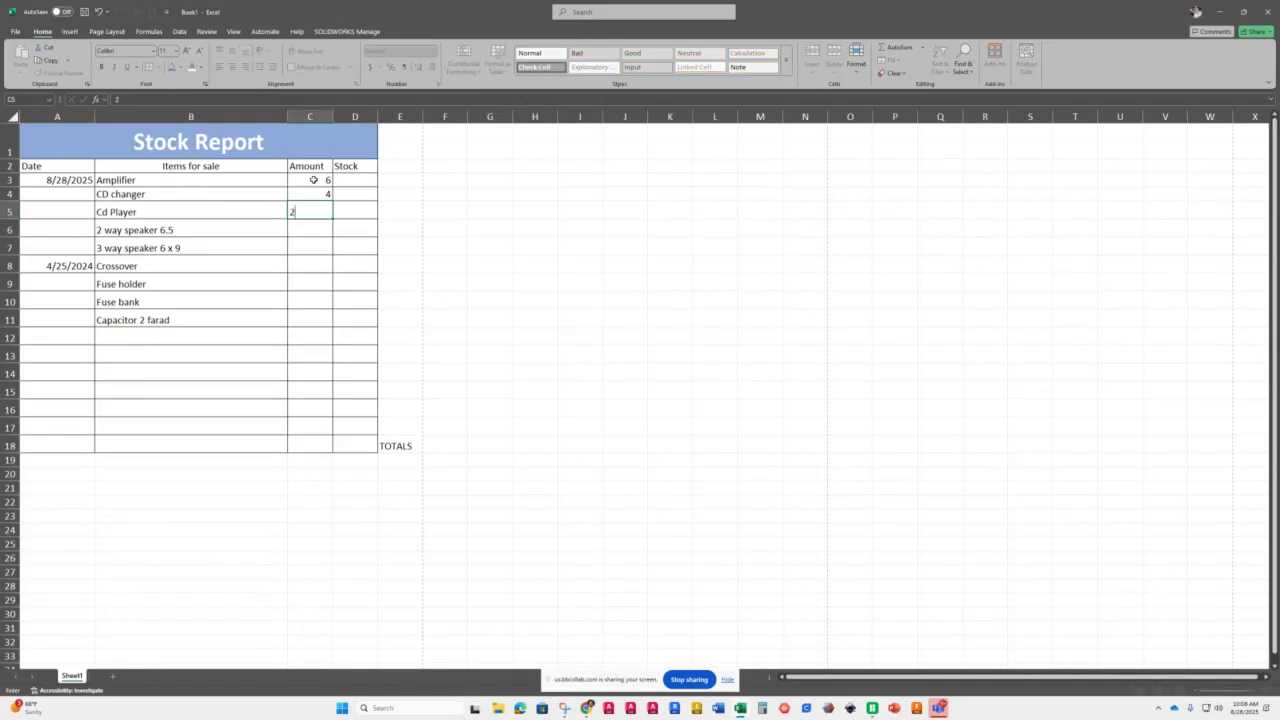
{"action": "key", "text": "Return"}
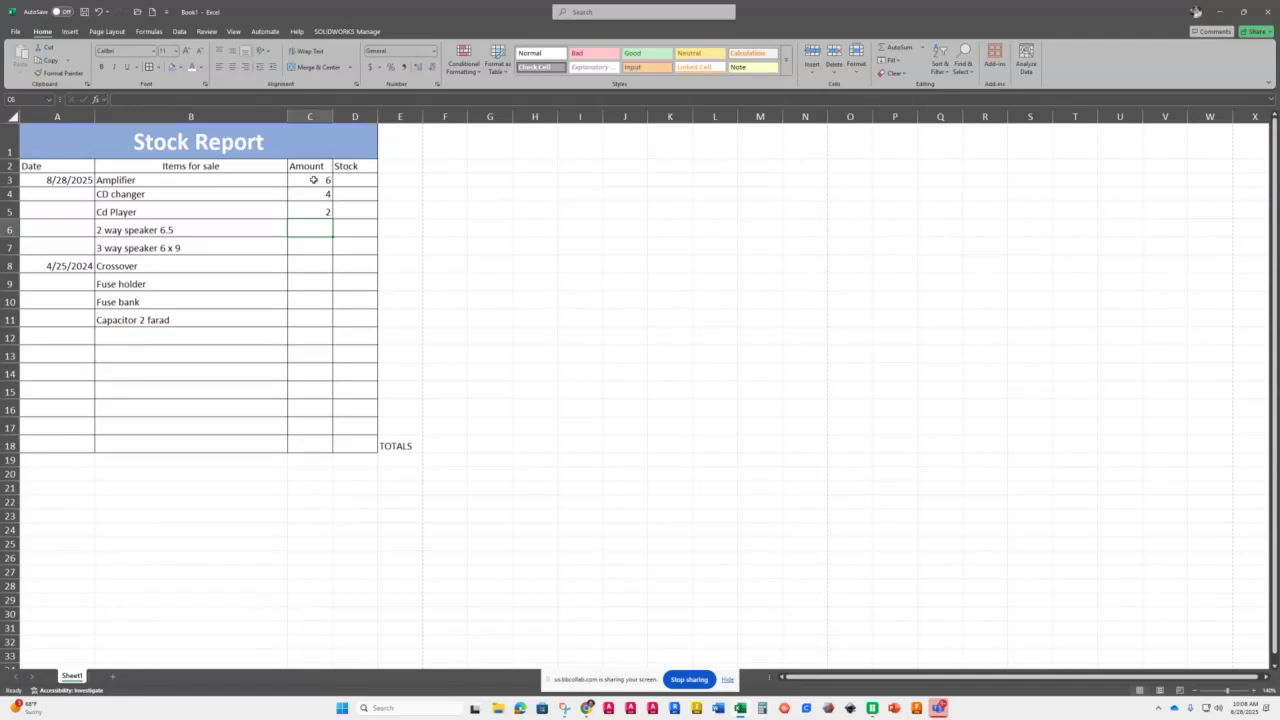
- Add the word pair to the end of both speaker items in cells B6 and B7
{"action": "left_click", "coordinate": [214, 230]}
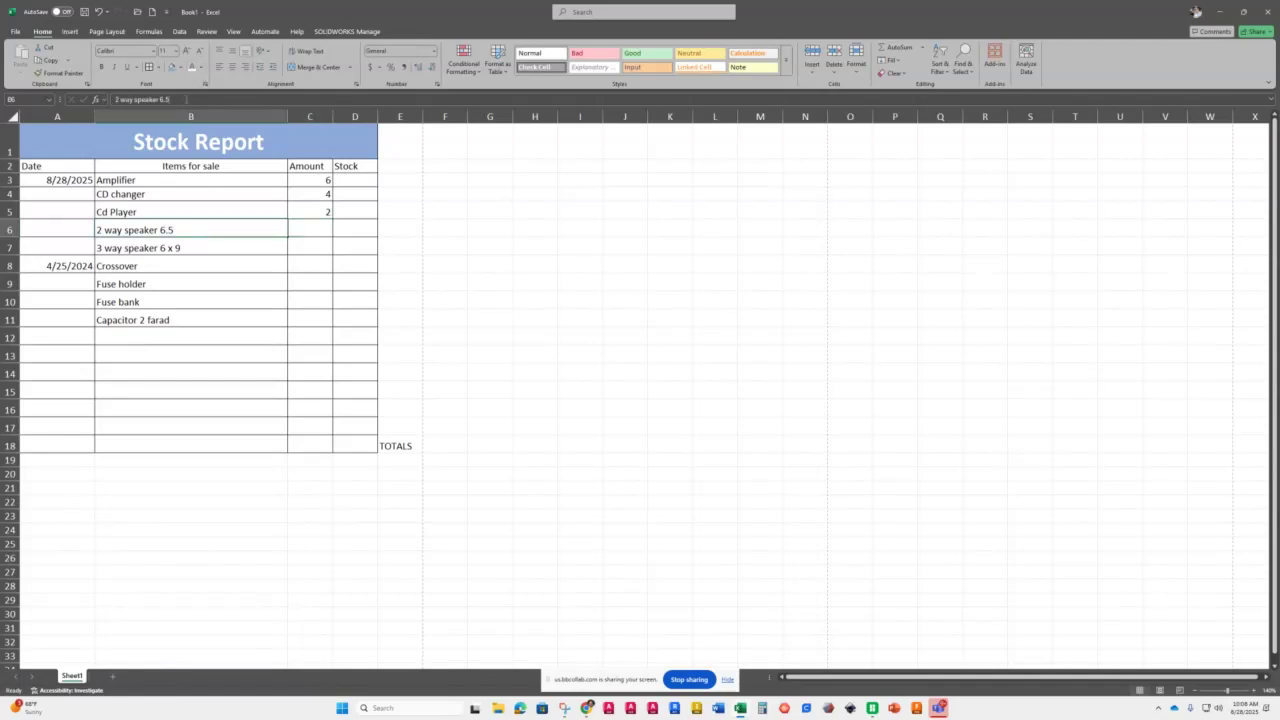
{"action": "left_click", "coordinate": [186, 99]}
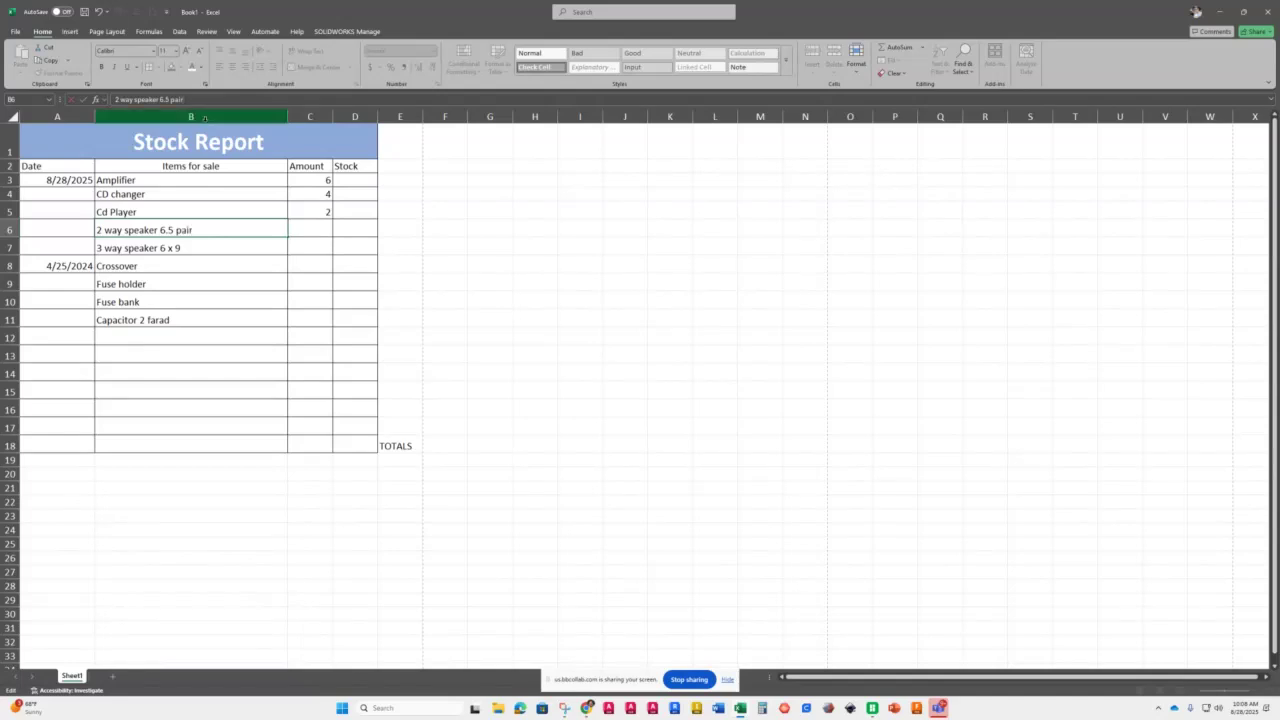
{"action": "left_click", "coordinate": [206, 246]}
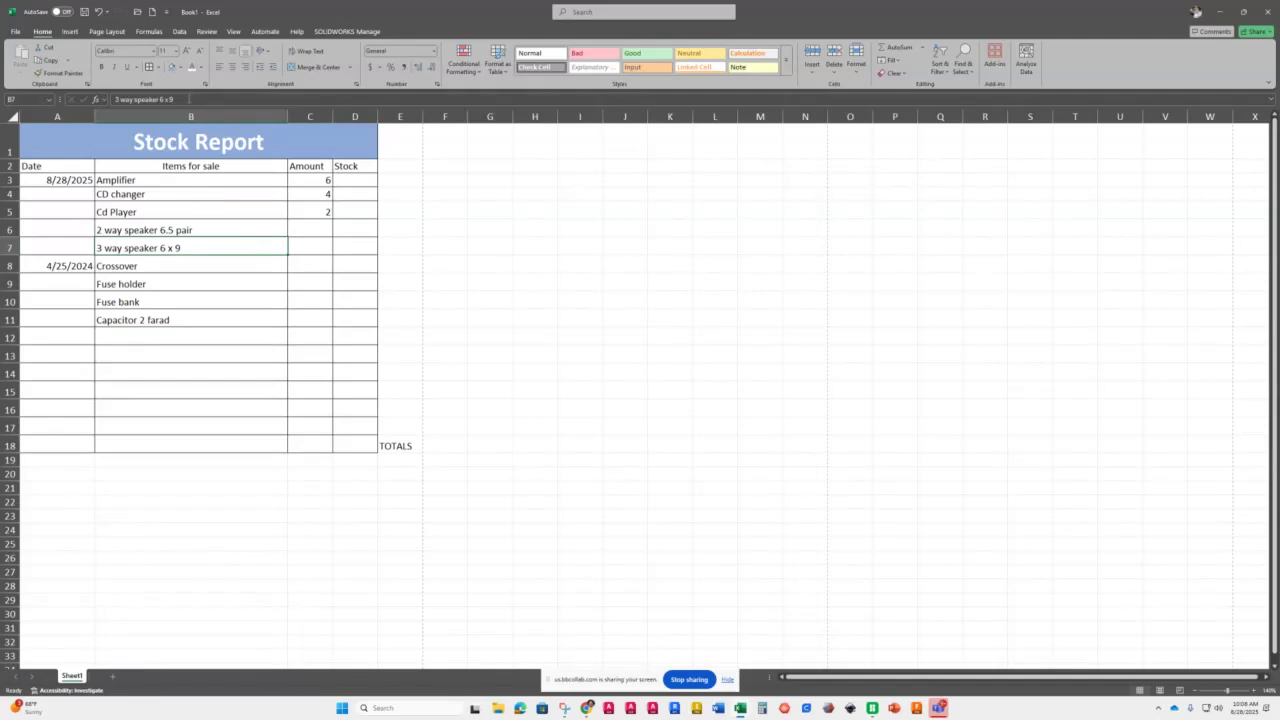
{"action": "key", "text": "F2"}
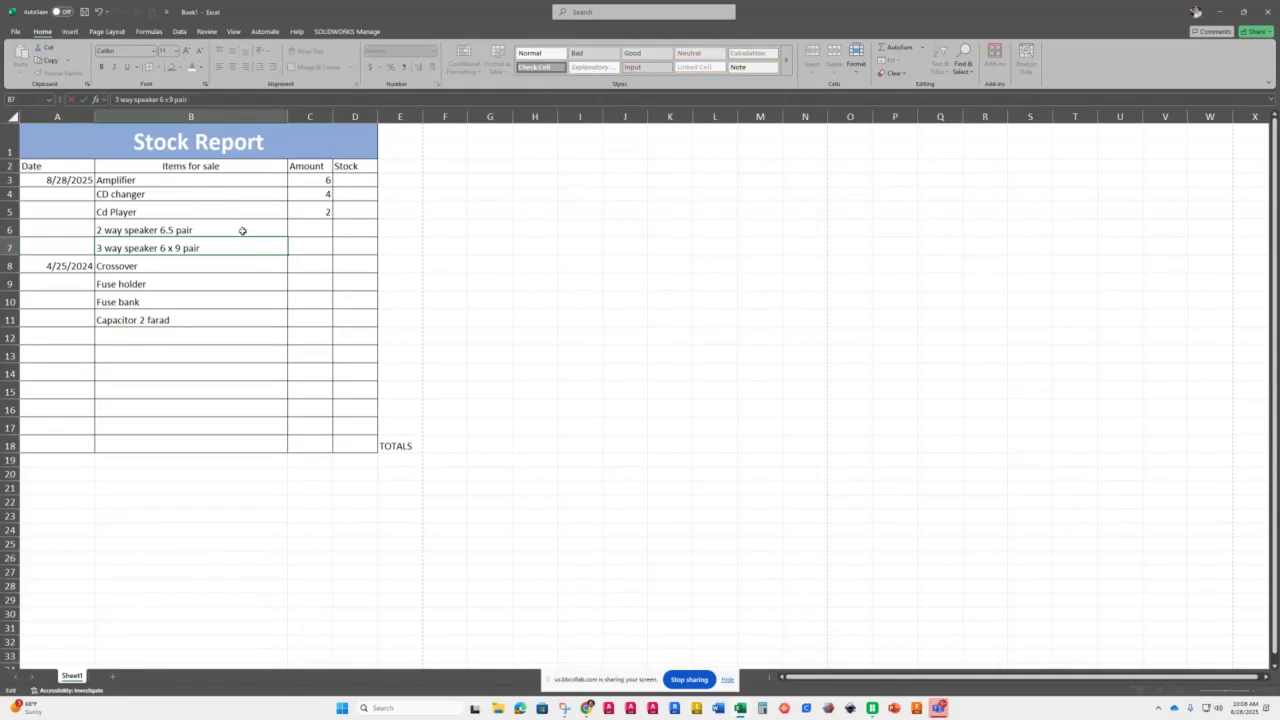
- Enter the amounts 1, 2, 3, 5, 4 and 1 in cells C6 to C11
{"action": "left_click", "coordinate": [314, 230]}
{"action": "type", "text": "1"}
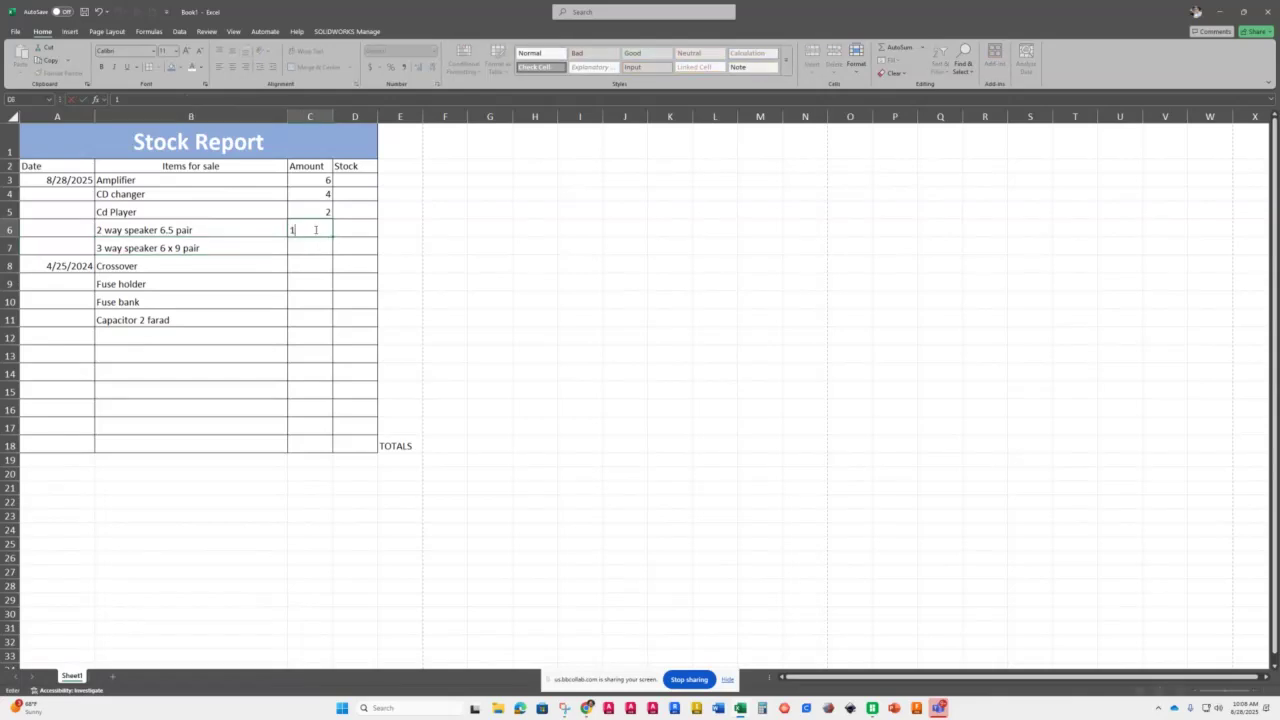
{"action": "key", "text": "Return"}
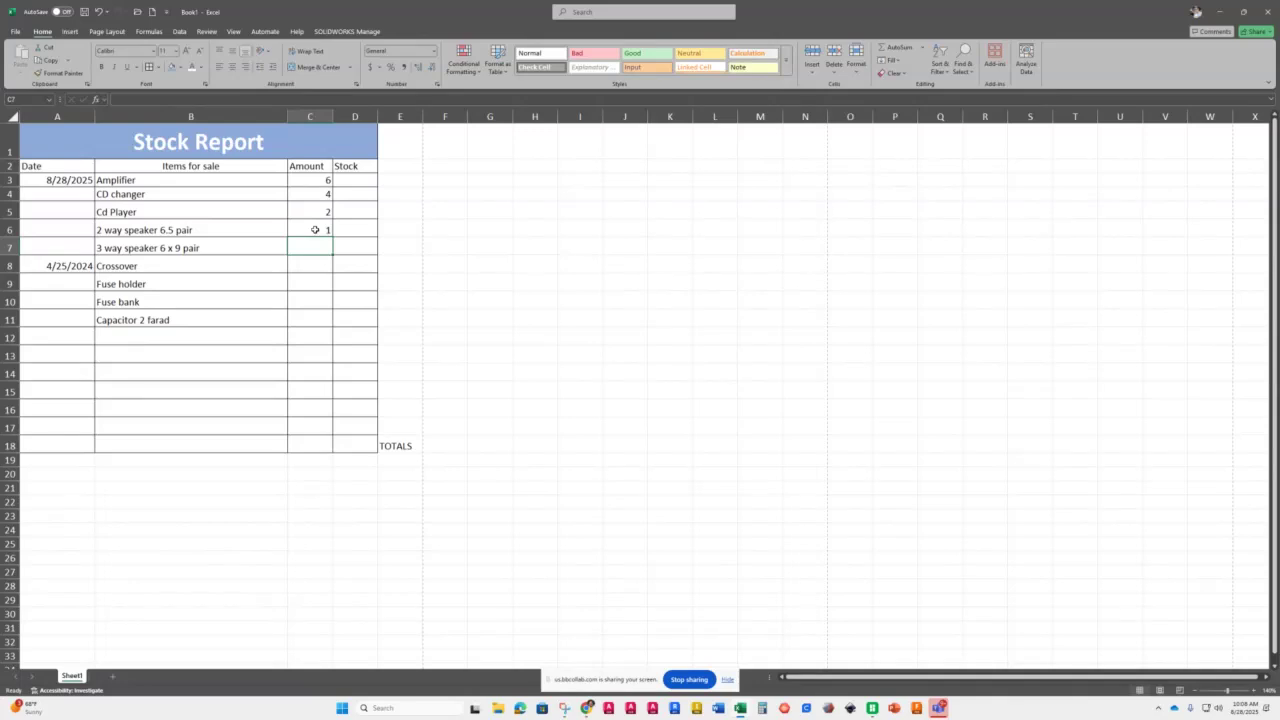
{"action": "type", "text": "2"}
{"action": "key", "text": "Return"}
{"action": "type", "text": "3"}
{"action": "key", "text": "Return"}
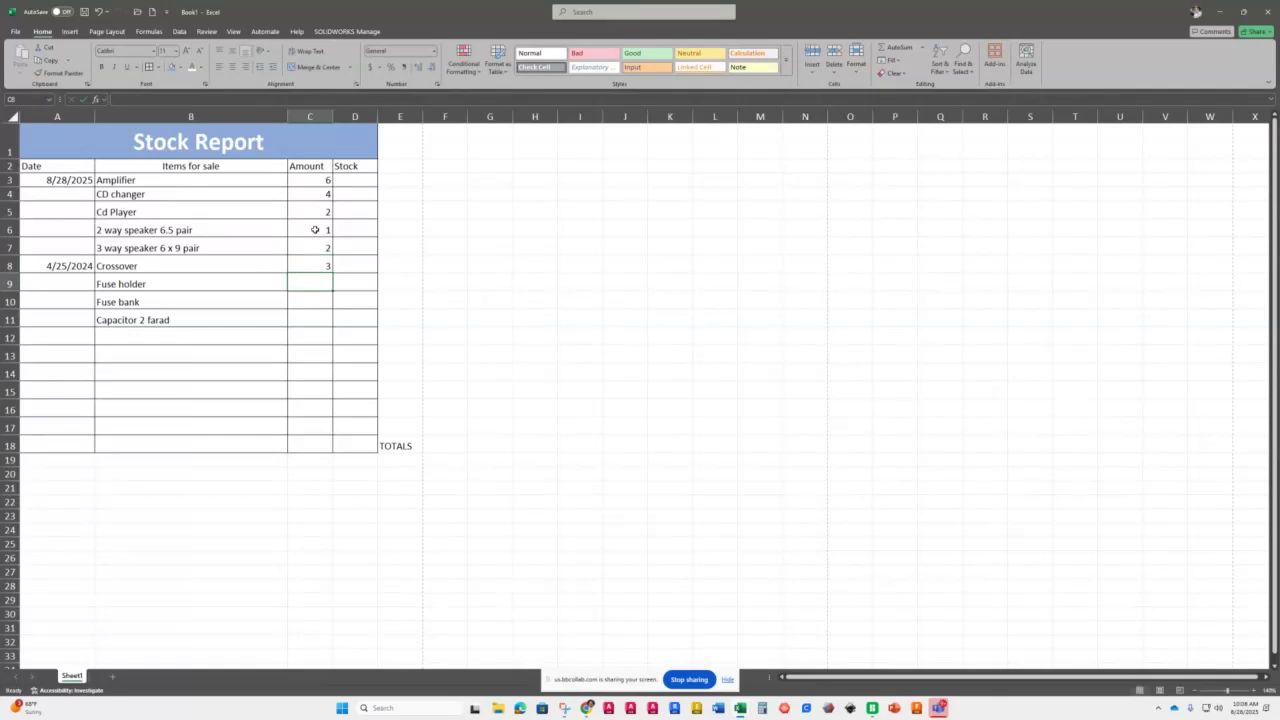
{"action": "type", "text": "5"}
{"action": "key", "text": "Return"}
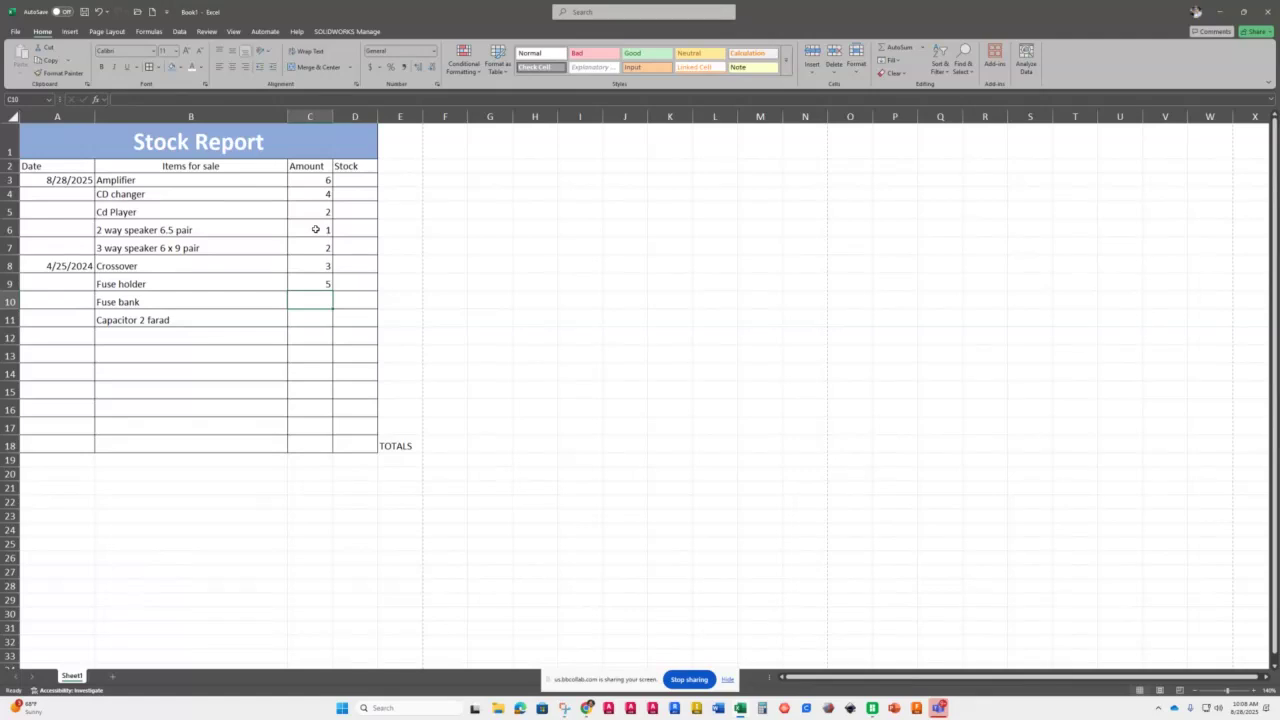
{"action": "type", "text": "4"}
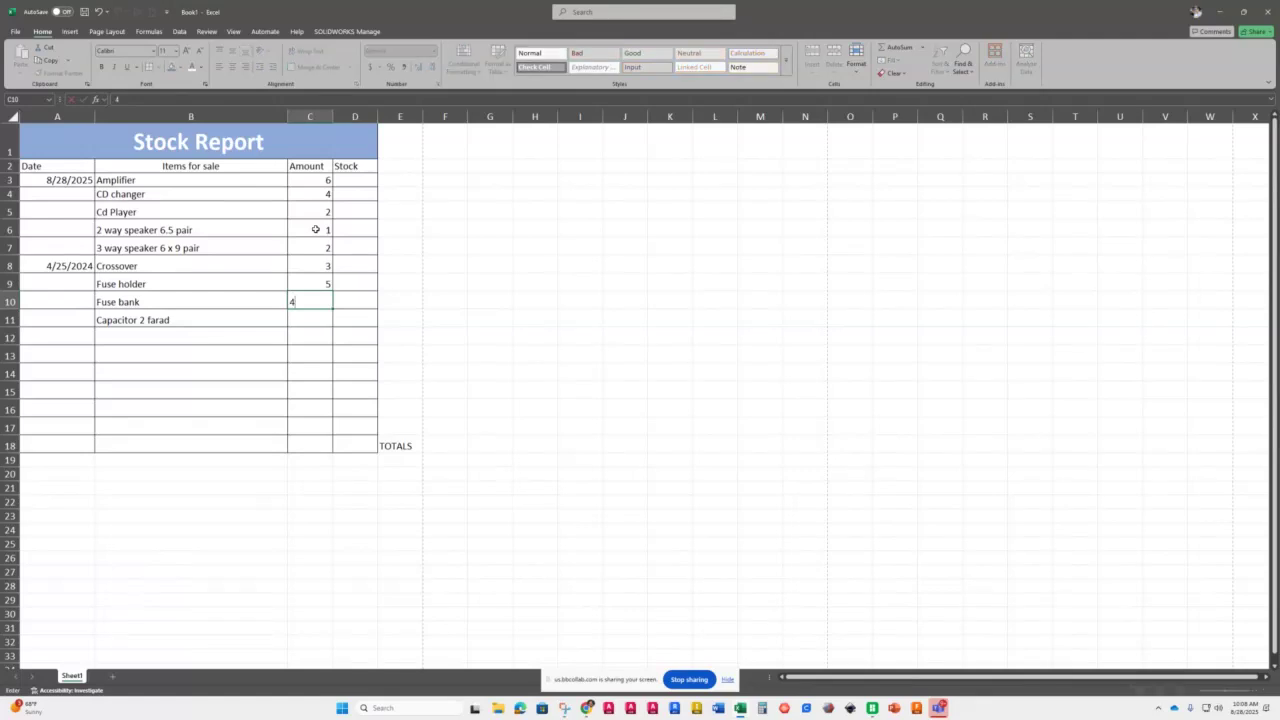
{"action": "key", "text": "Return"}
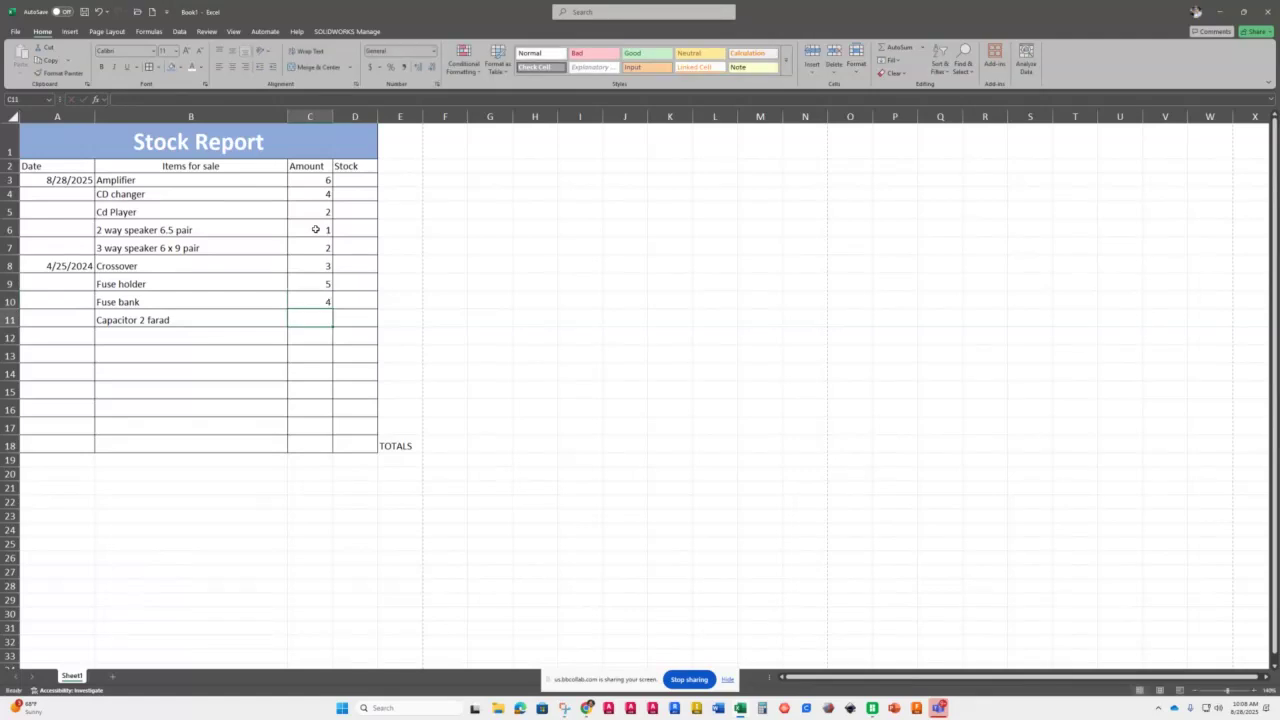
{"action": "type", "text": "1"}
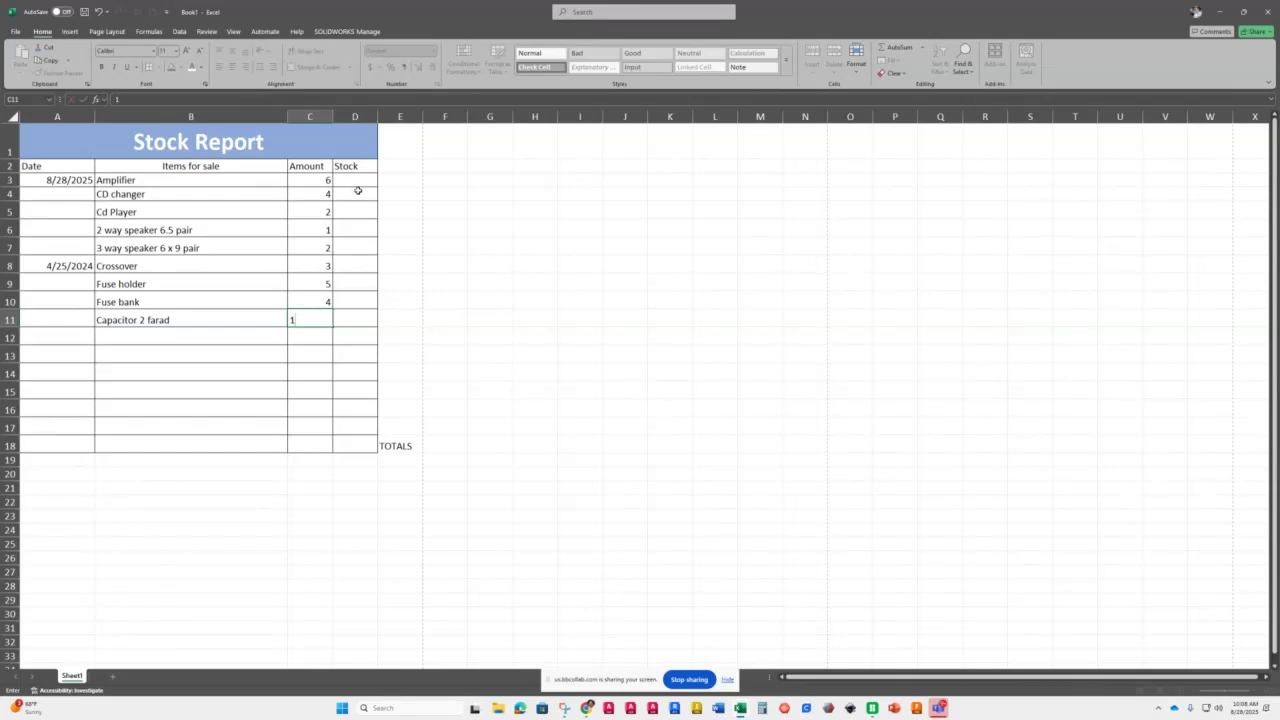
{"action": "left_click", "coordinate": [310, 268]}
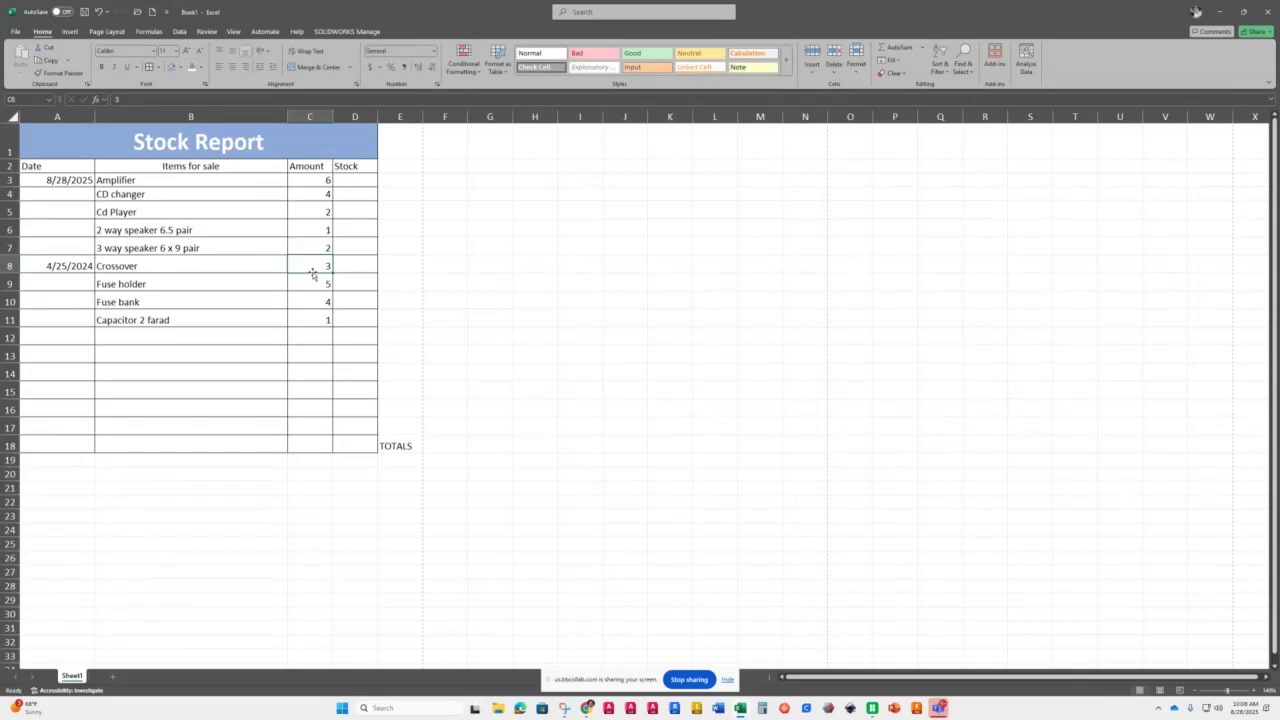
- Try moving the amounts from C3:C11 into the Stock column at D3:D11, and undo the move
{"action": "left_click_drag", "start_coordinate": [313, 178], "coordinate": [319, 316]}
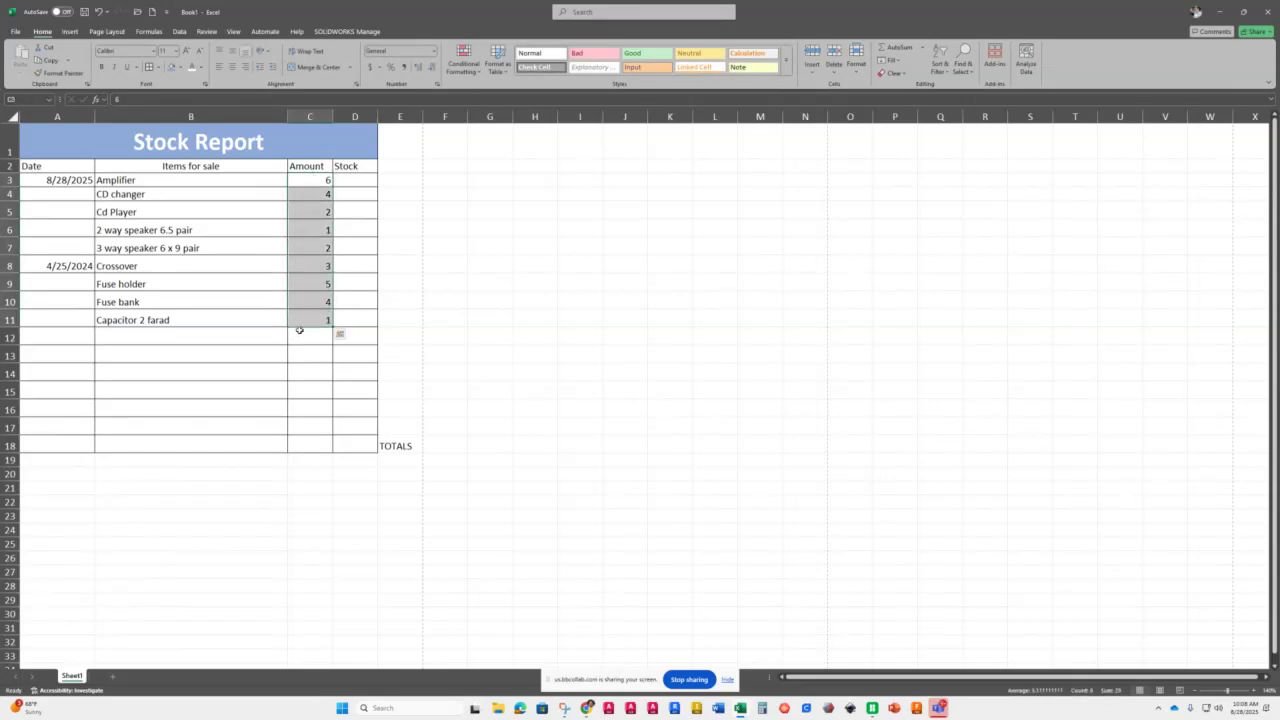
{"action": "left_click_drag", "start_coordinate": [308, 327], "coordinate": [350, 325]}
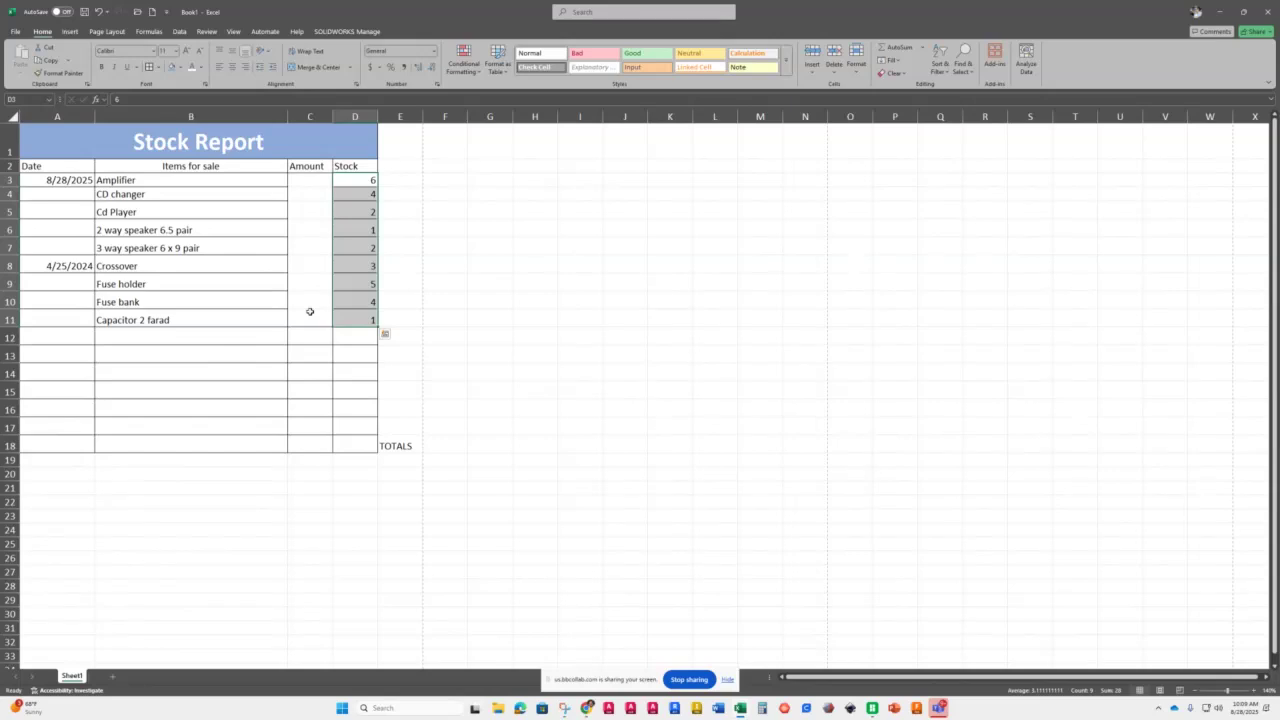
{"action": "left_click_drag", "start_coordinate": [310, 312], "coordinate": [310, 312]}
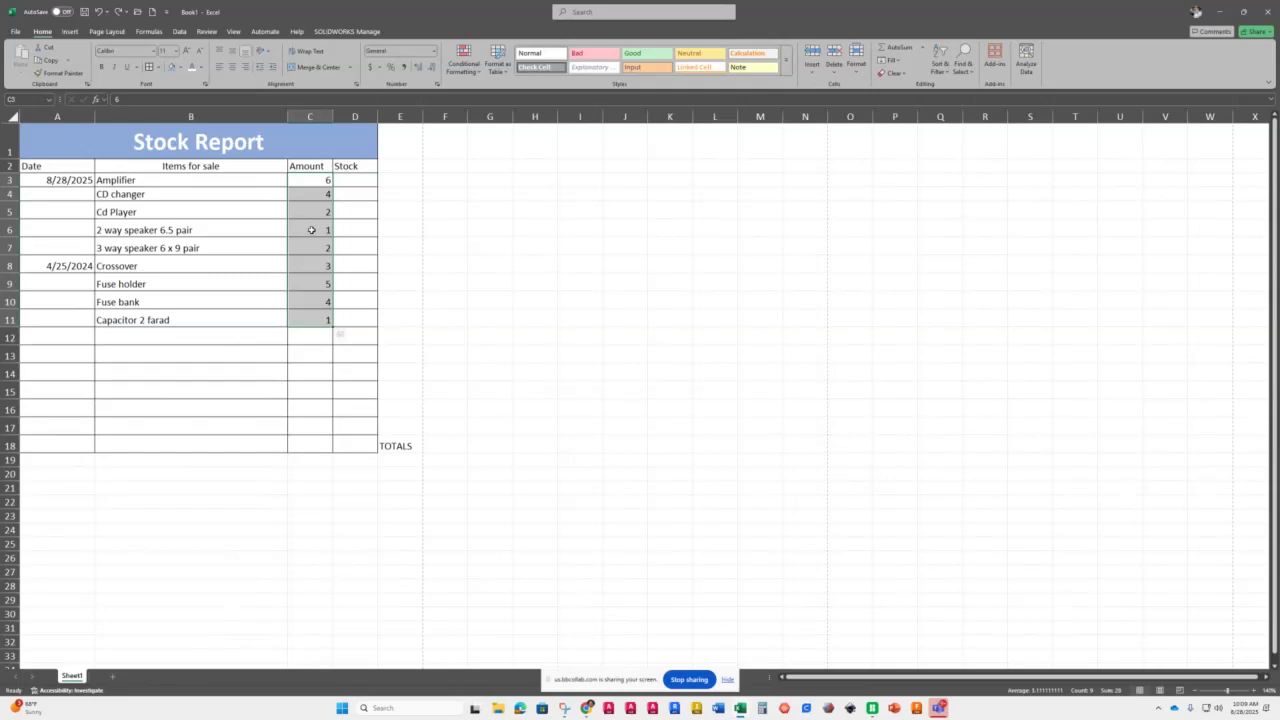
- Try to copy the amounts in C3:C11 into Stock cells D3:D11, and undo the change
{"action": "key", "text": "ctrl+c"}
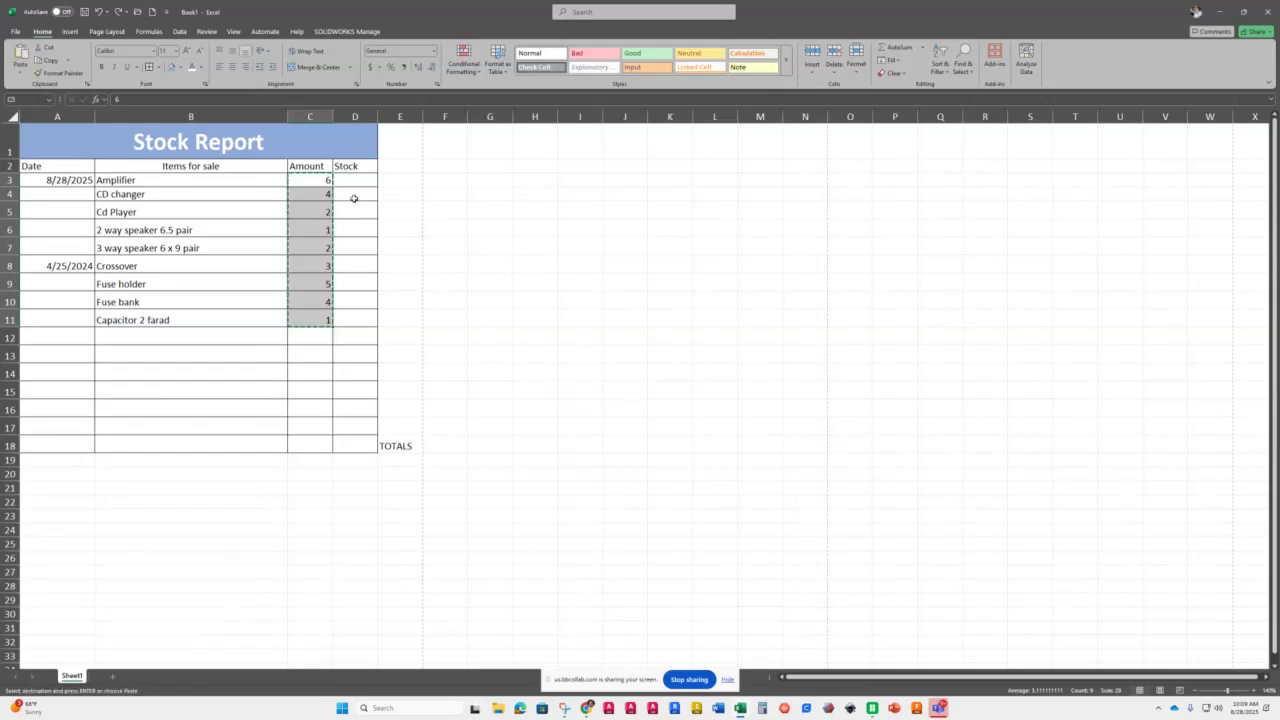
{"action": "left_click_drag", "start_coordinate": [360, 184], "coordinate": [357, 318]}
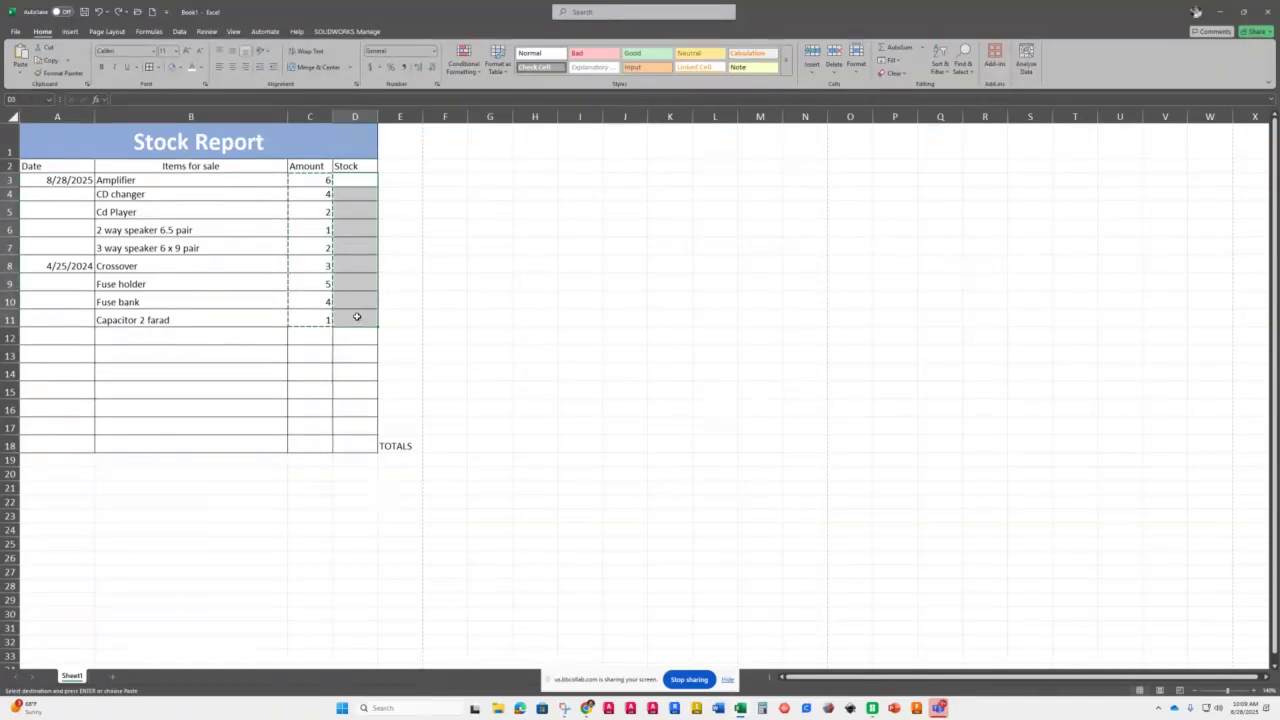
{"action": "key", "text": "ctrl+v"}
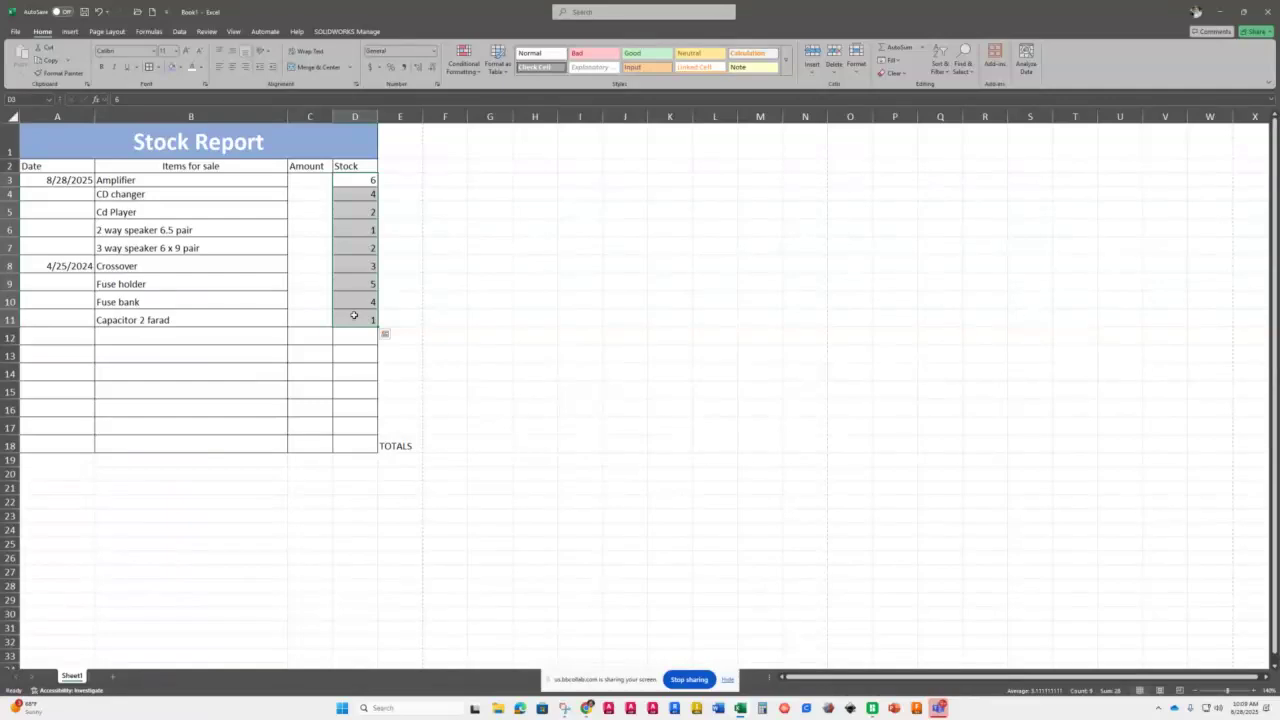
{"action": "key", "text": "ctrl+z"}
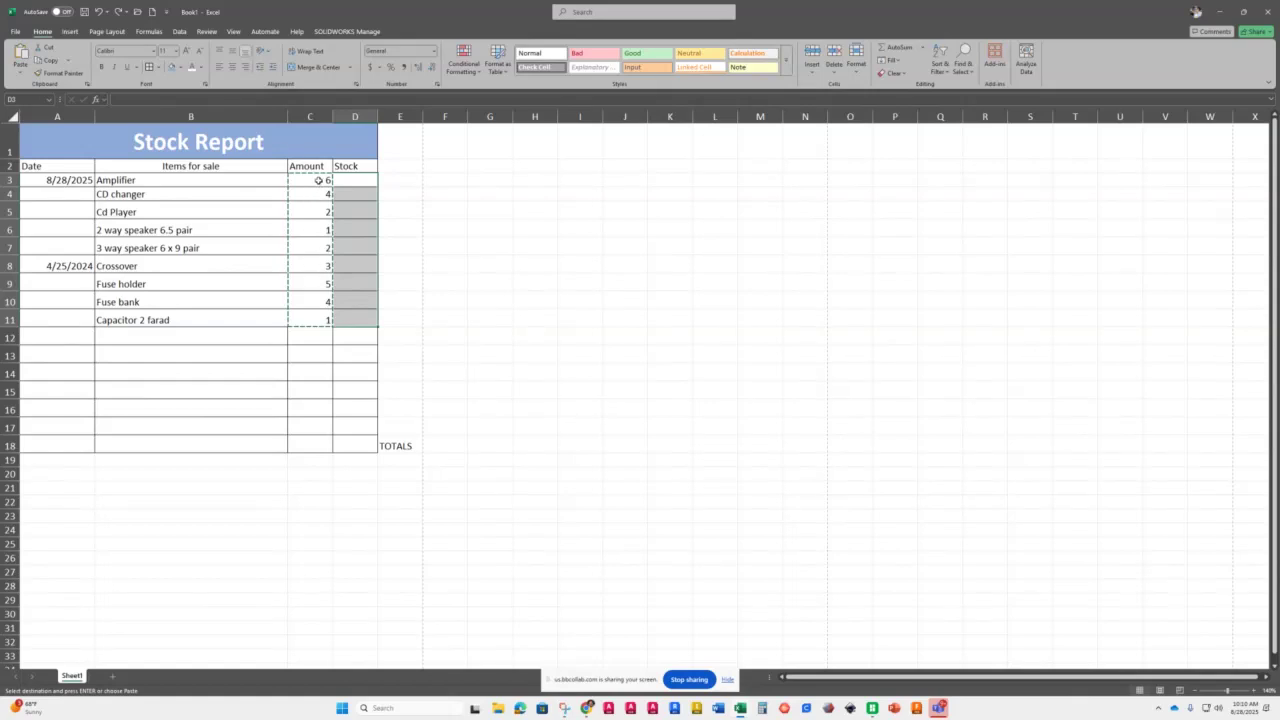
{"action": "key", "text": "Escape"}
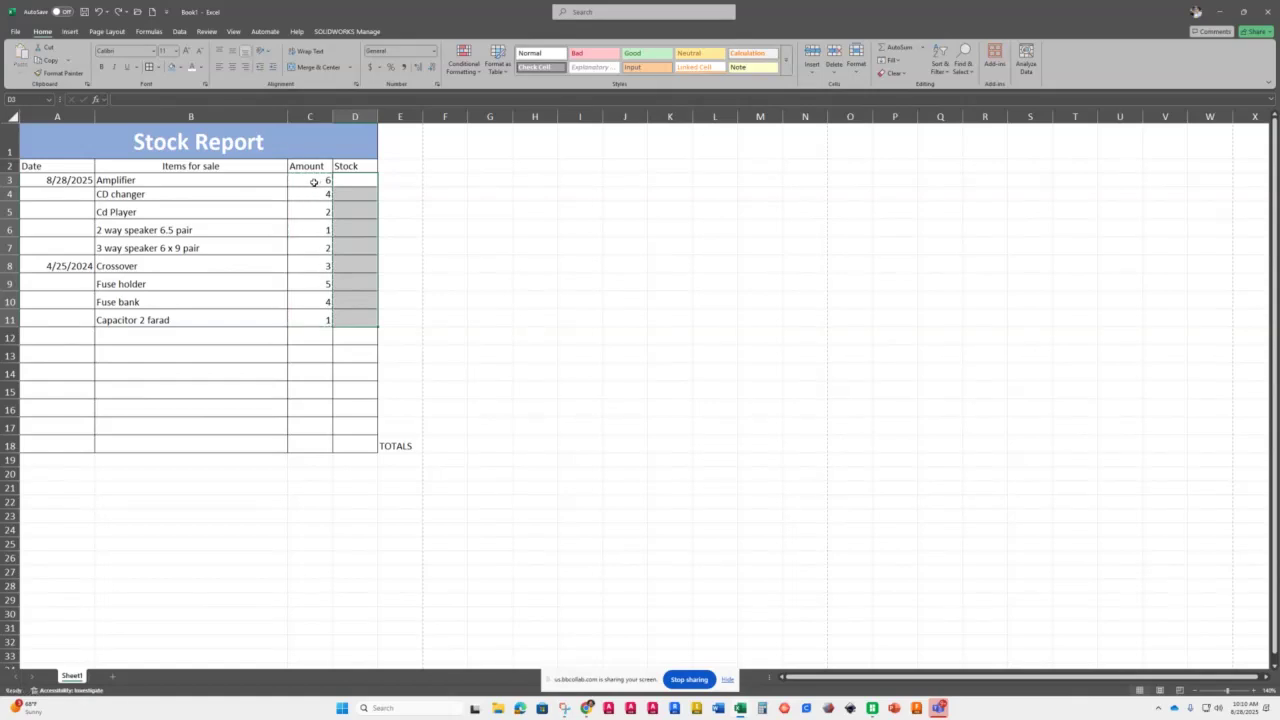
- Copy the amounts in C3:C11 into the Stock cells D3:D11, and clear the original amounts from C3:C11
{"action": "left_click_drag", "start_coordinate": [318, 181], "coordinate": [315, 321]}
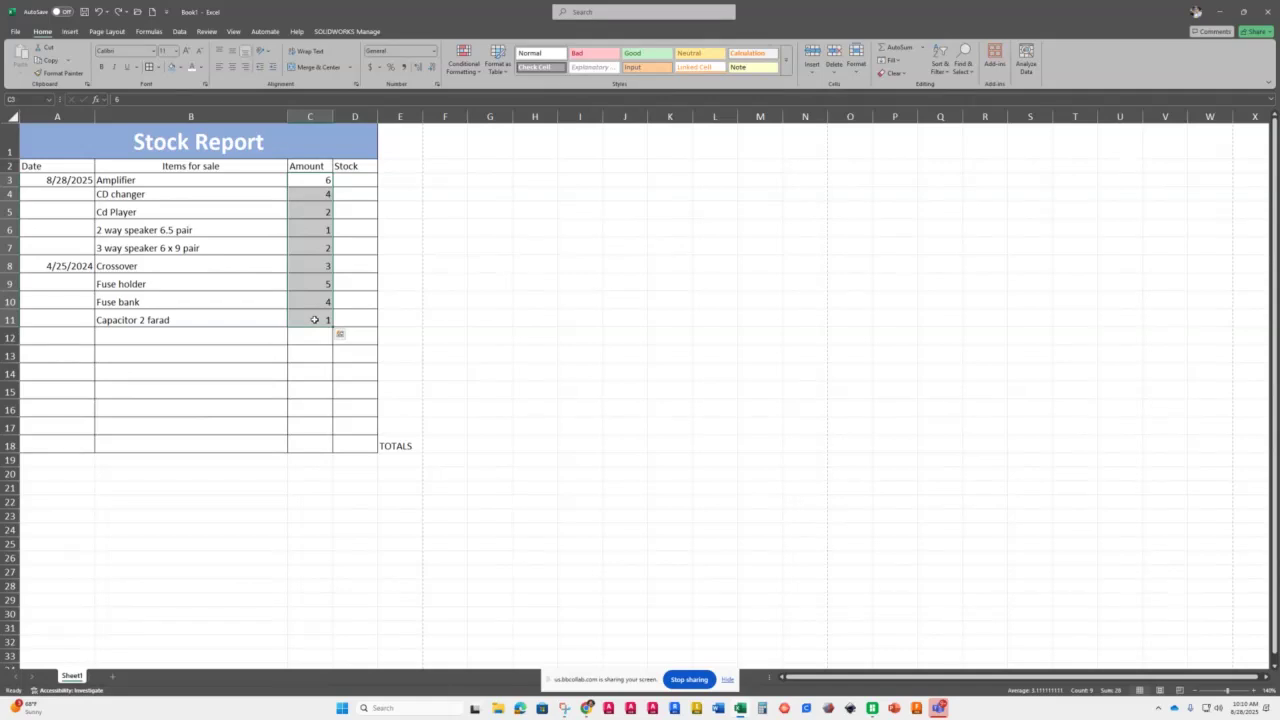
{"action": "key", "text": "ctrl+c"}
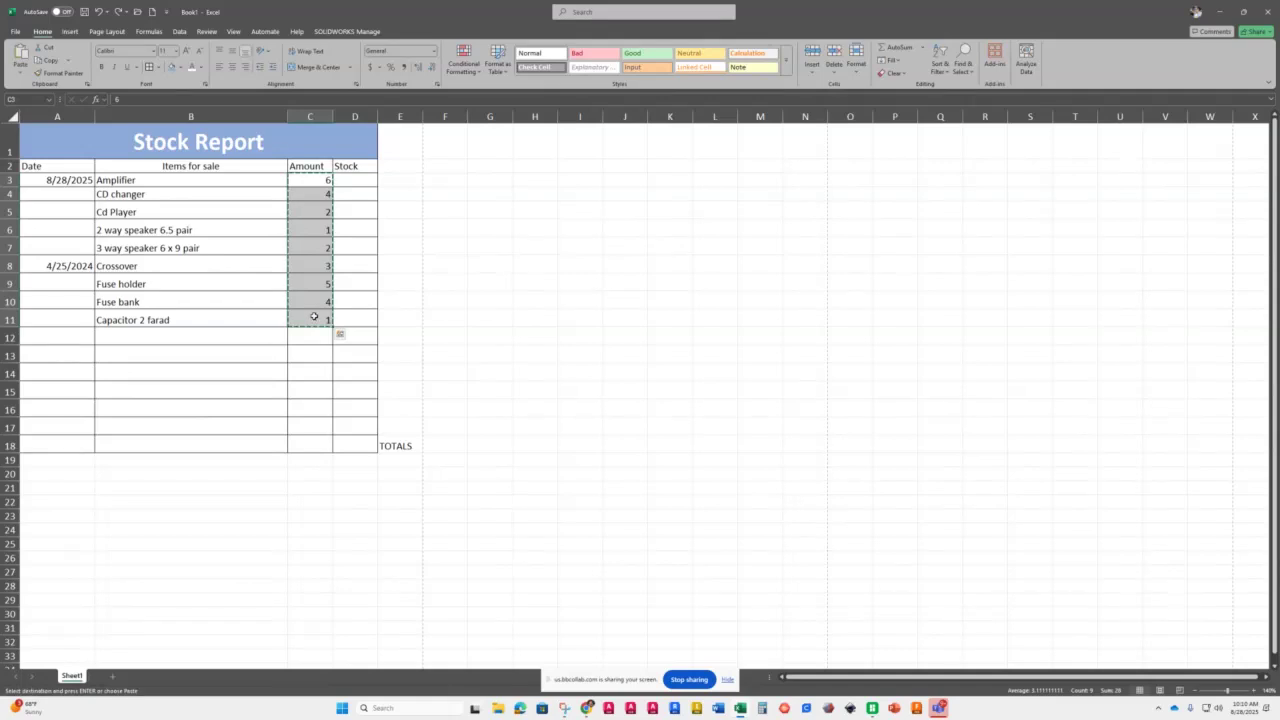
{"action": "left_click", "coordinate": [356, 180]}
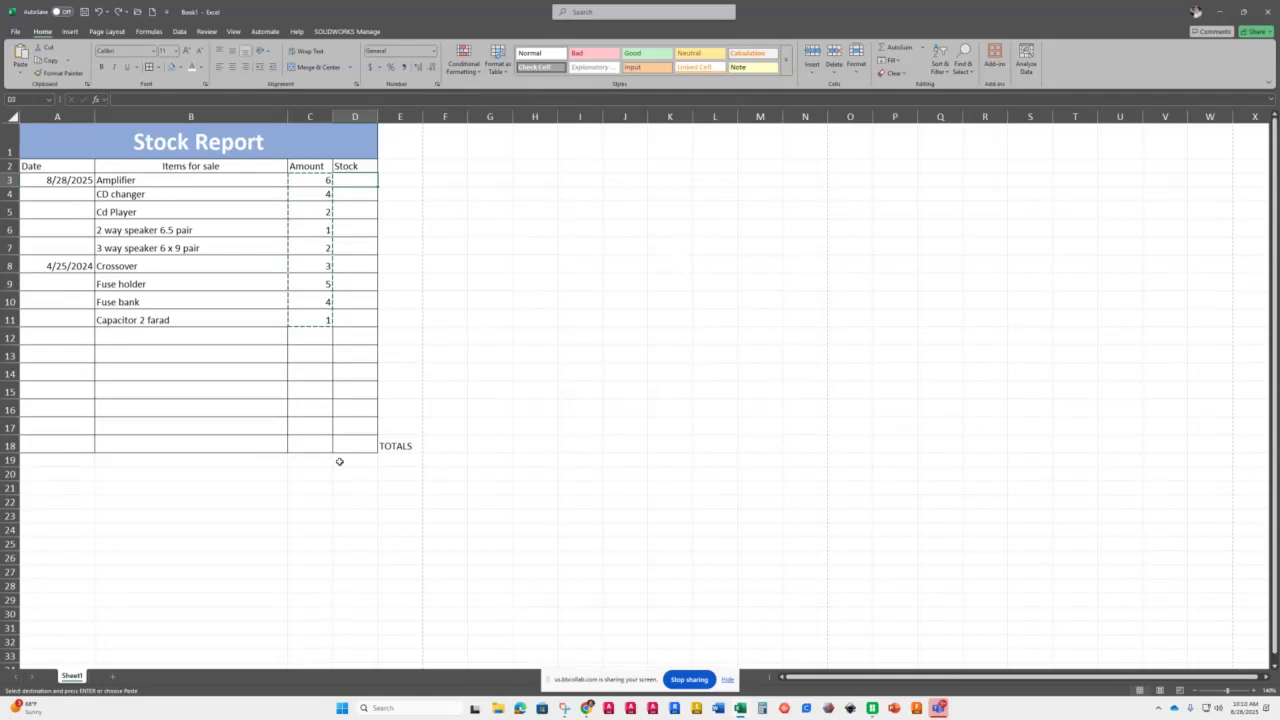
{"action": "key", "text": "ctrl+v"}
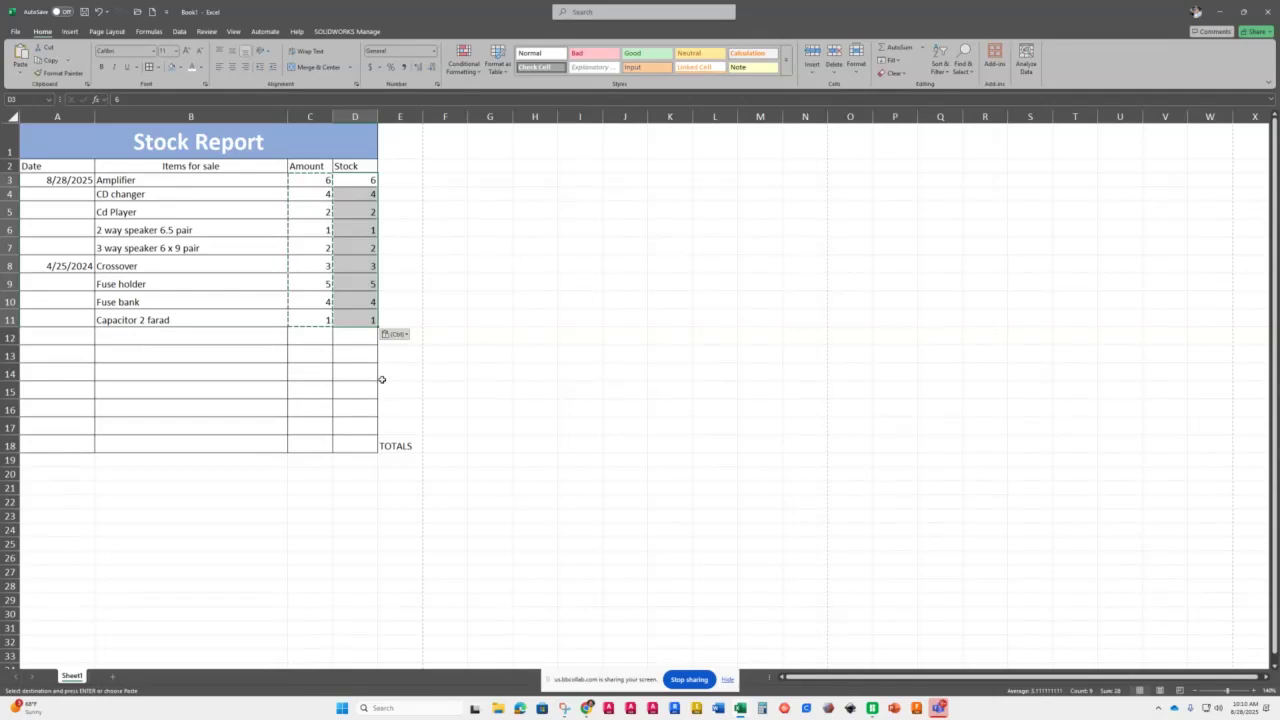
{"action": "left_click", "coordinate": [406, 335]}
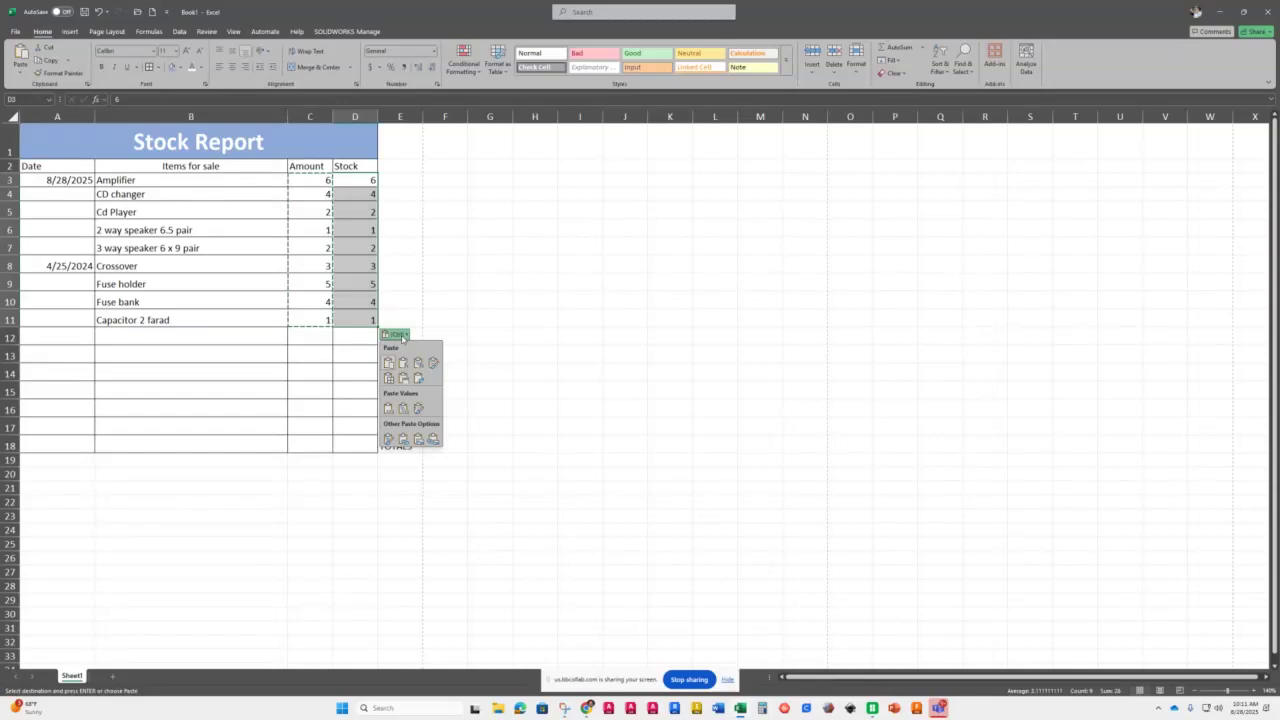
{"action": "key", "text": "Escape"}
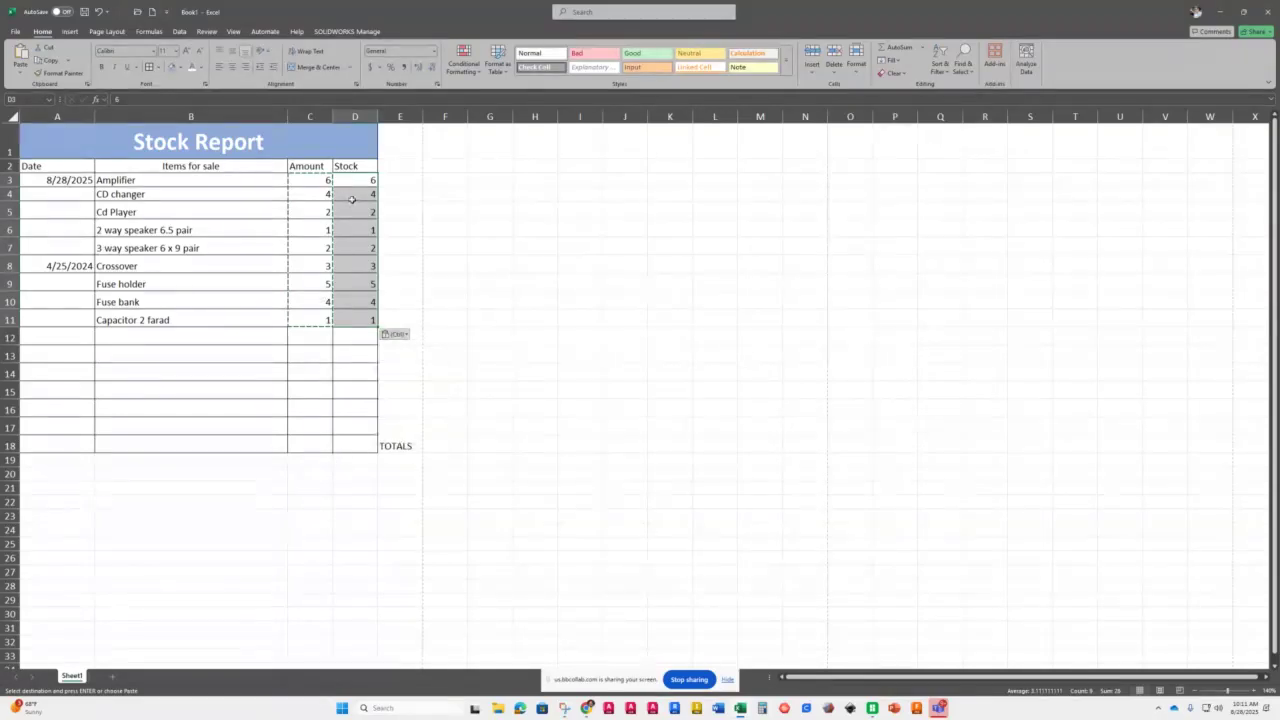
{"action": "left_click_drag", "start_coordinate": [309, 180], "coordinate": [312, 313]}
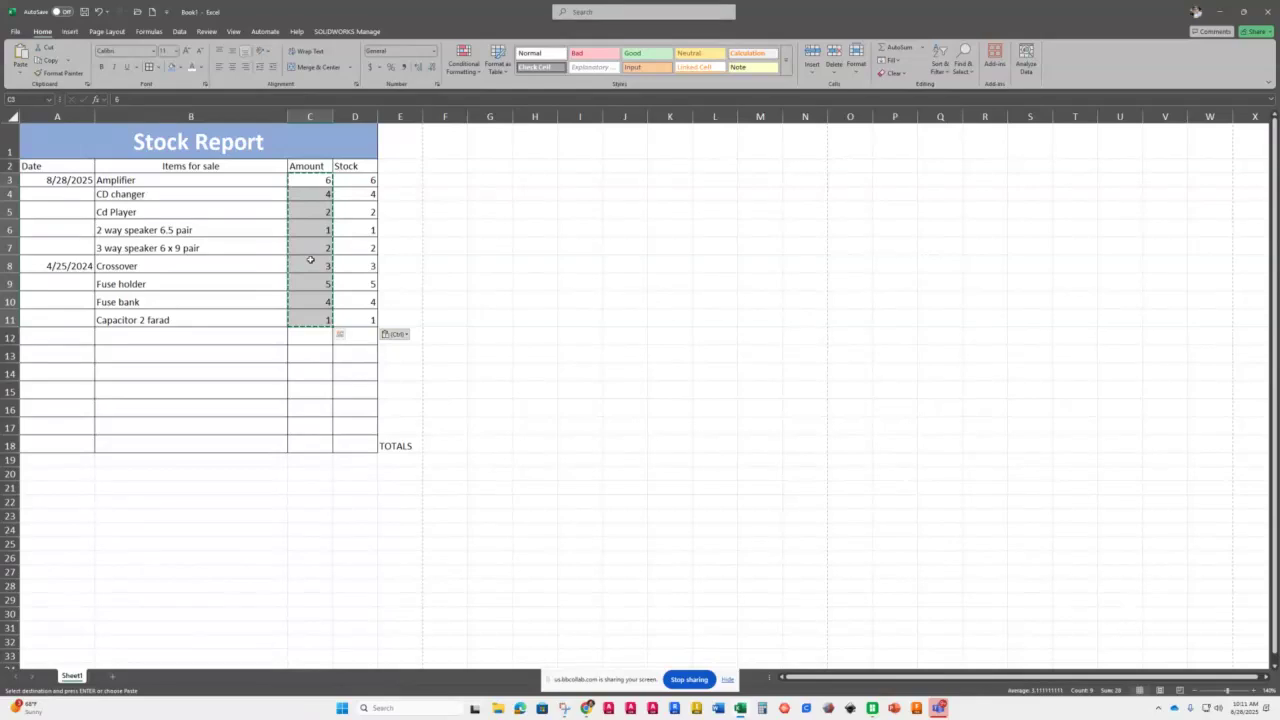
{"action": "key", "text": "Delete"}
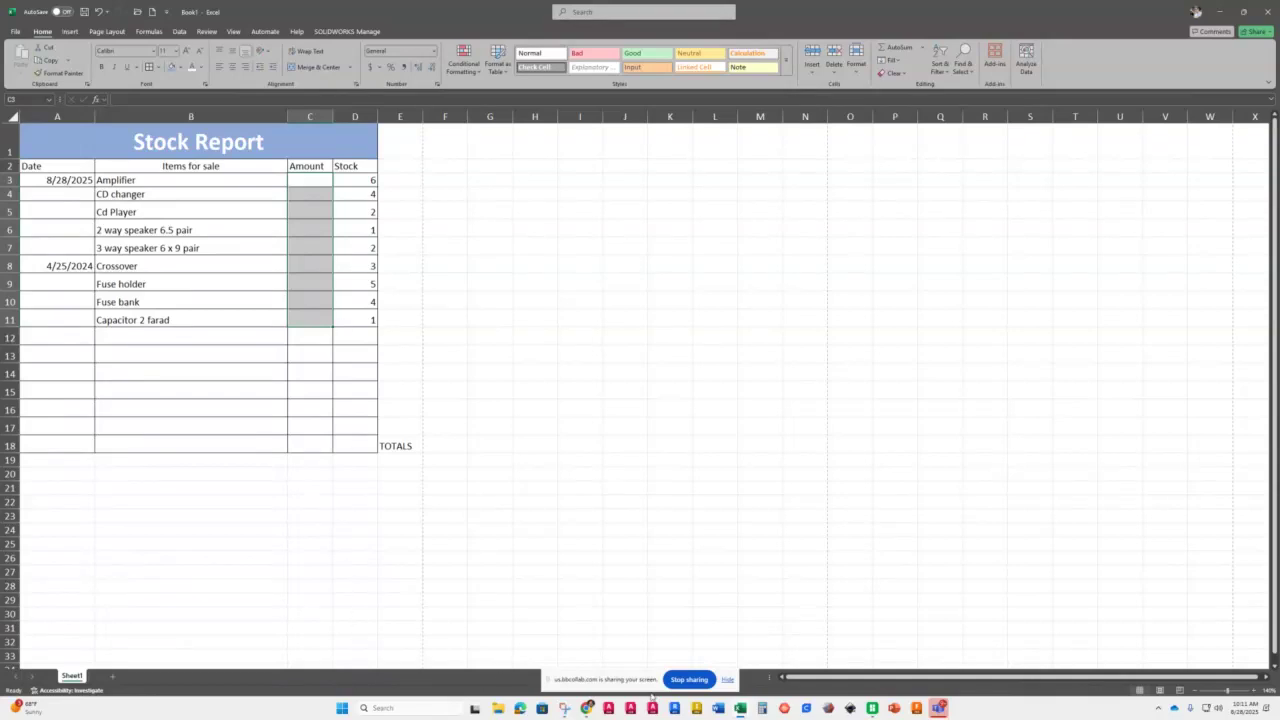
- Switch to the online class session in Chrome to read the chat messages, and return to the Excel workbook
{"action": "mouse_move", "coordinate": [590, 710]}
{"action": "left_click", "coordinate": [537, 651]}
{"action": "mouse_move", "coordinate": [587, 707]}
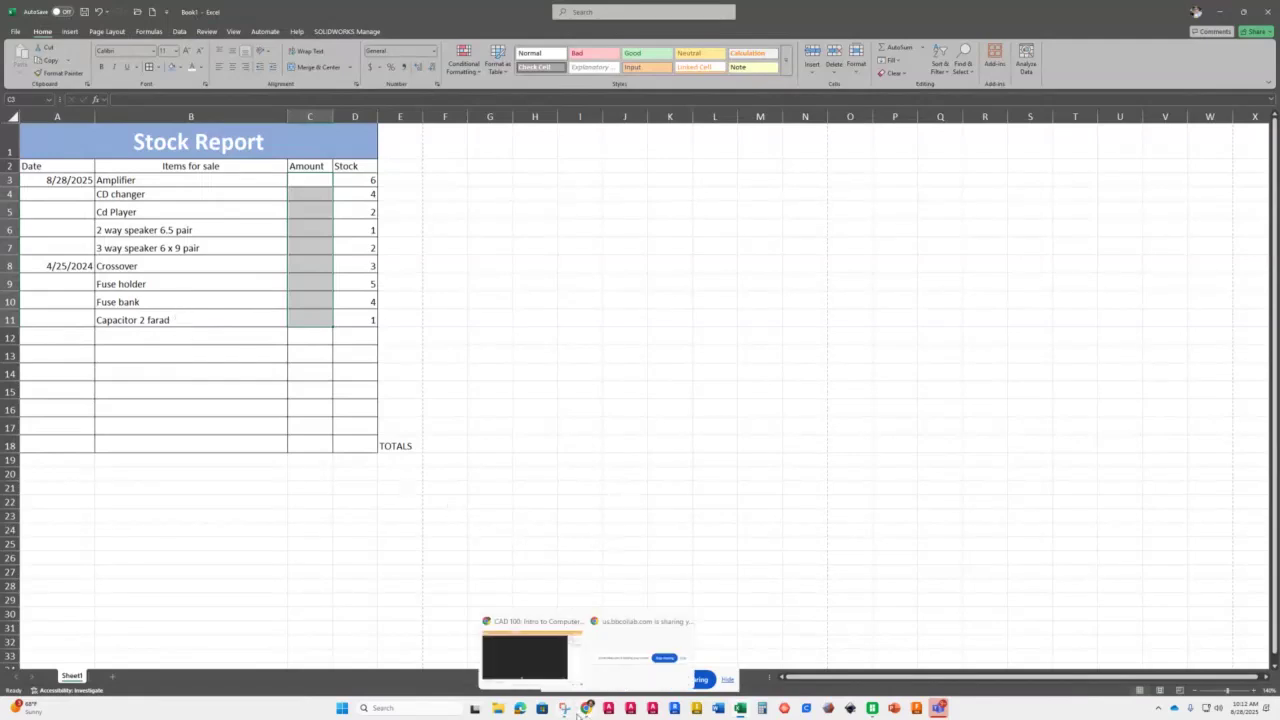
{"action": "mouse_move", "coordinate": [543, 657]}
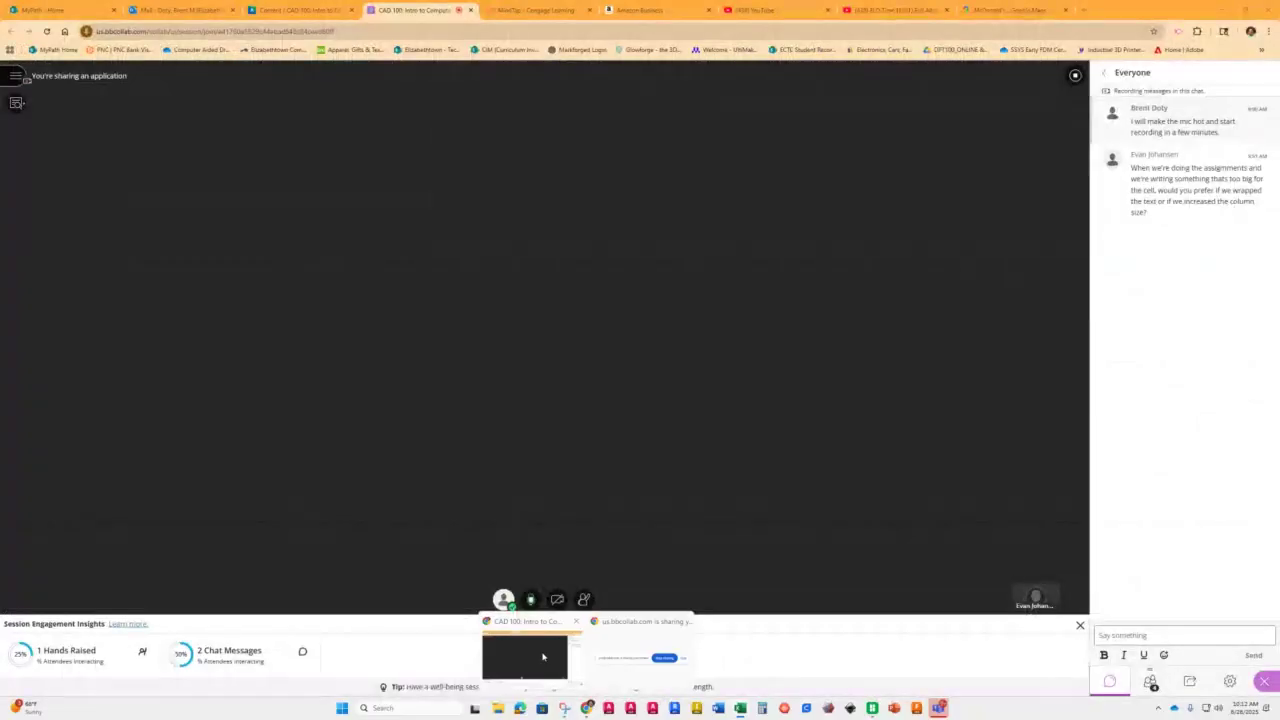
{"action": "left_click", "coordinate": [543, 657]}
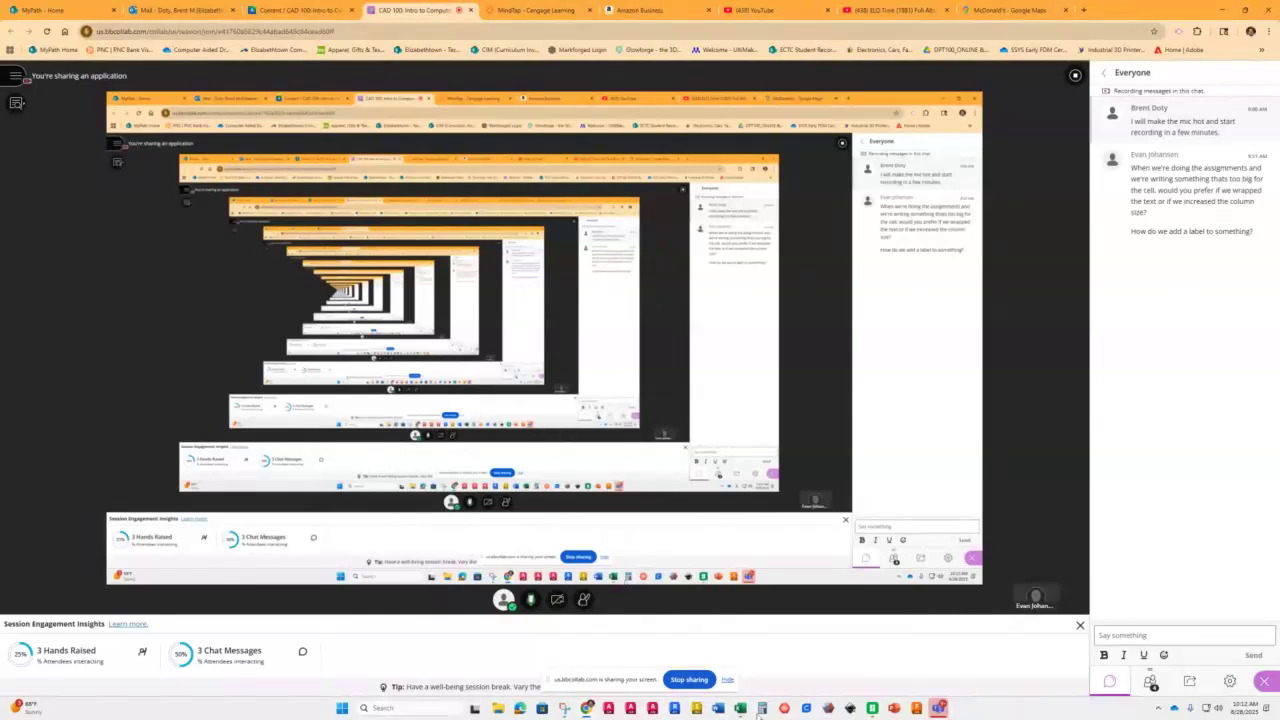
{"action": "mouse_move", "coordinate": [740, 708]}
{"action": "left_click", "coordinate": [740, 645]}
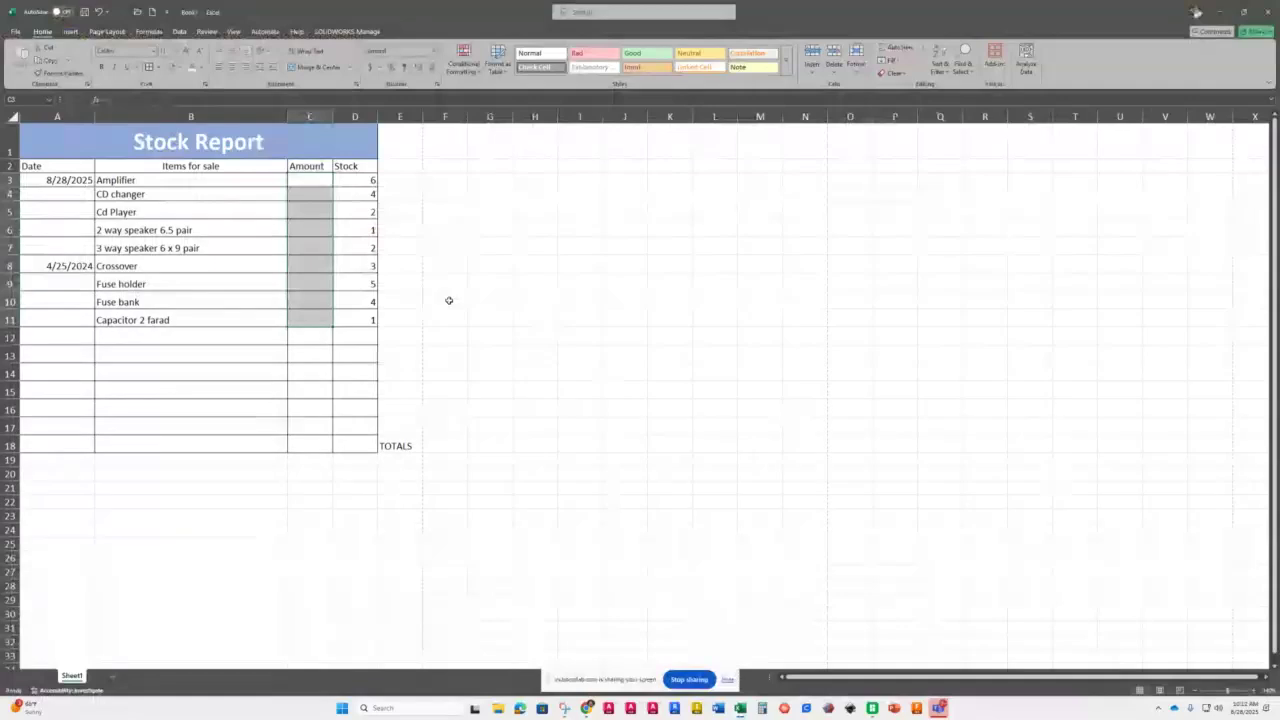
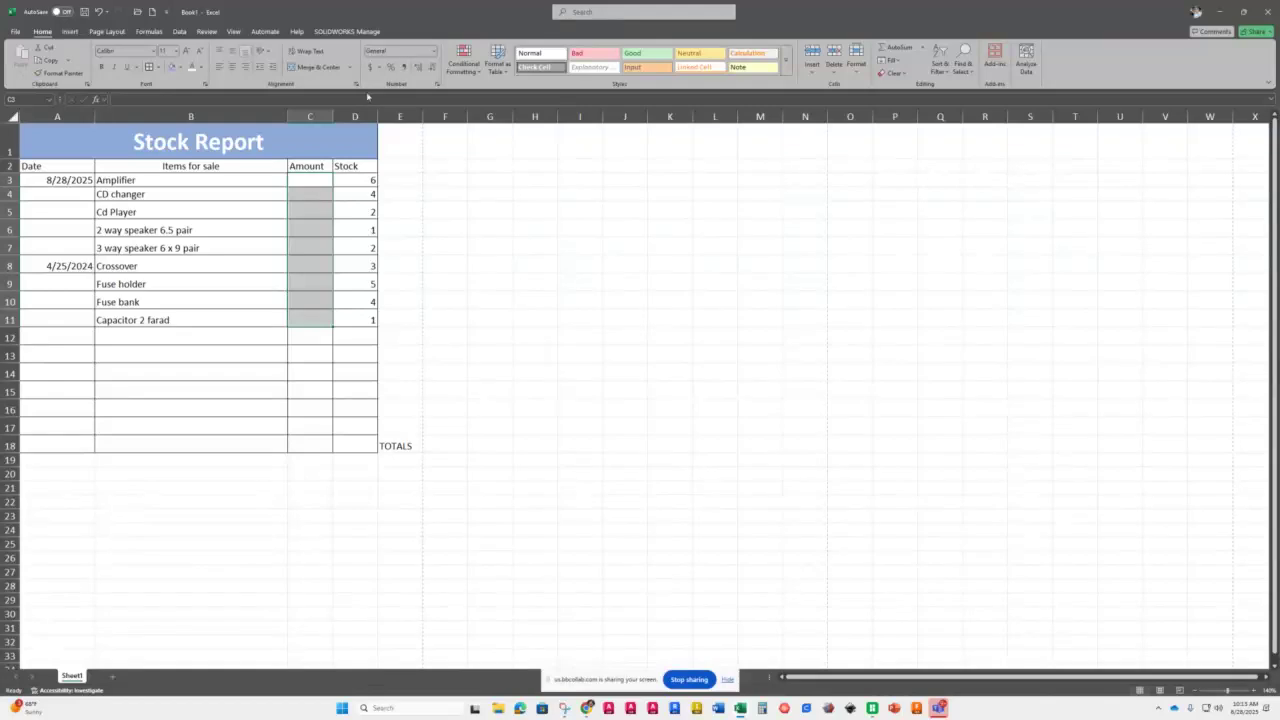
- Format the Amount cells C3:C11 as Currency, and change them to the Accounting format with $ English (United States)
{"action": "left_click", "coordinate": [433, 53]}
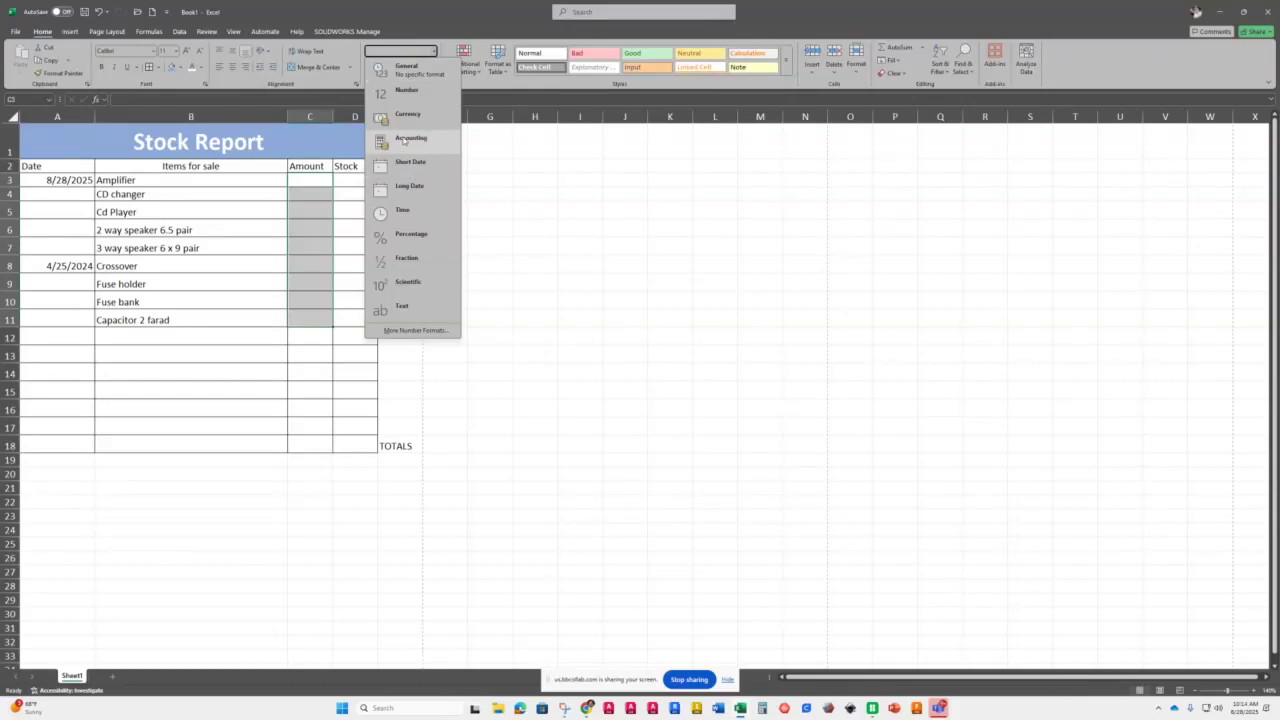
{"action": "left_click", "coordinate": [406, 114]}
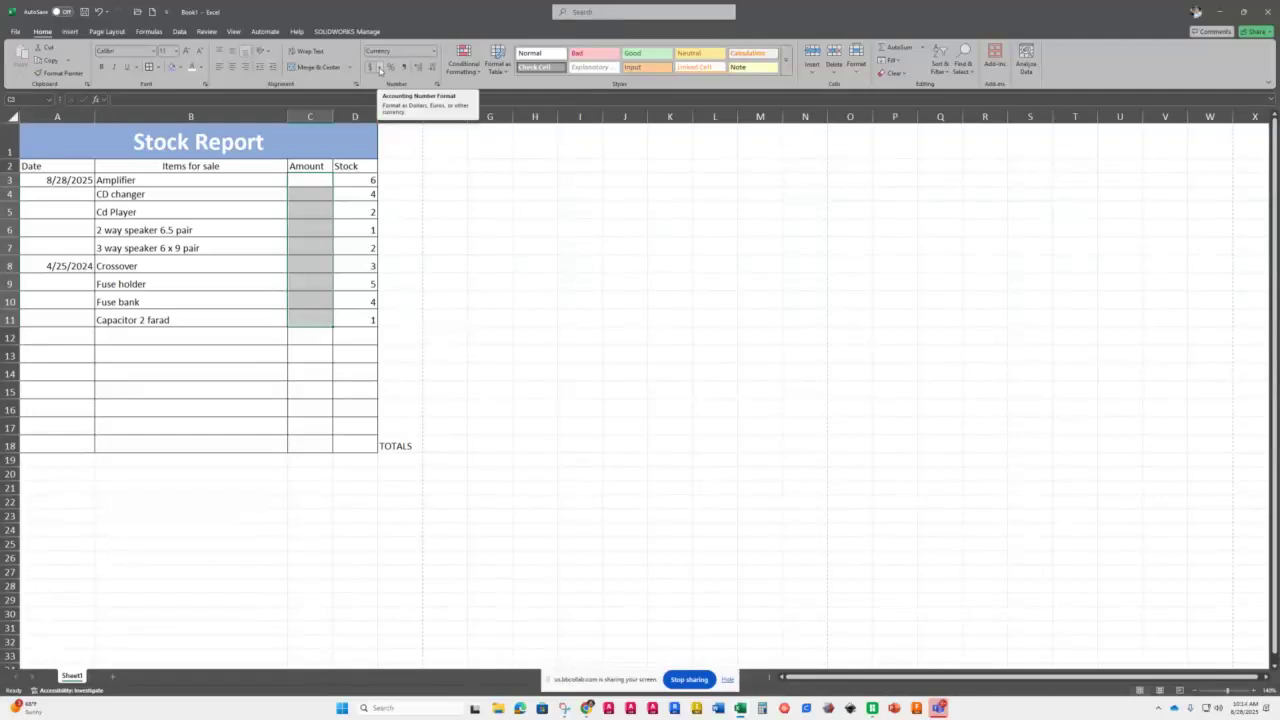
{"action": "left_click", "coordinate": [380, 69]}
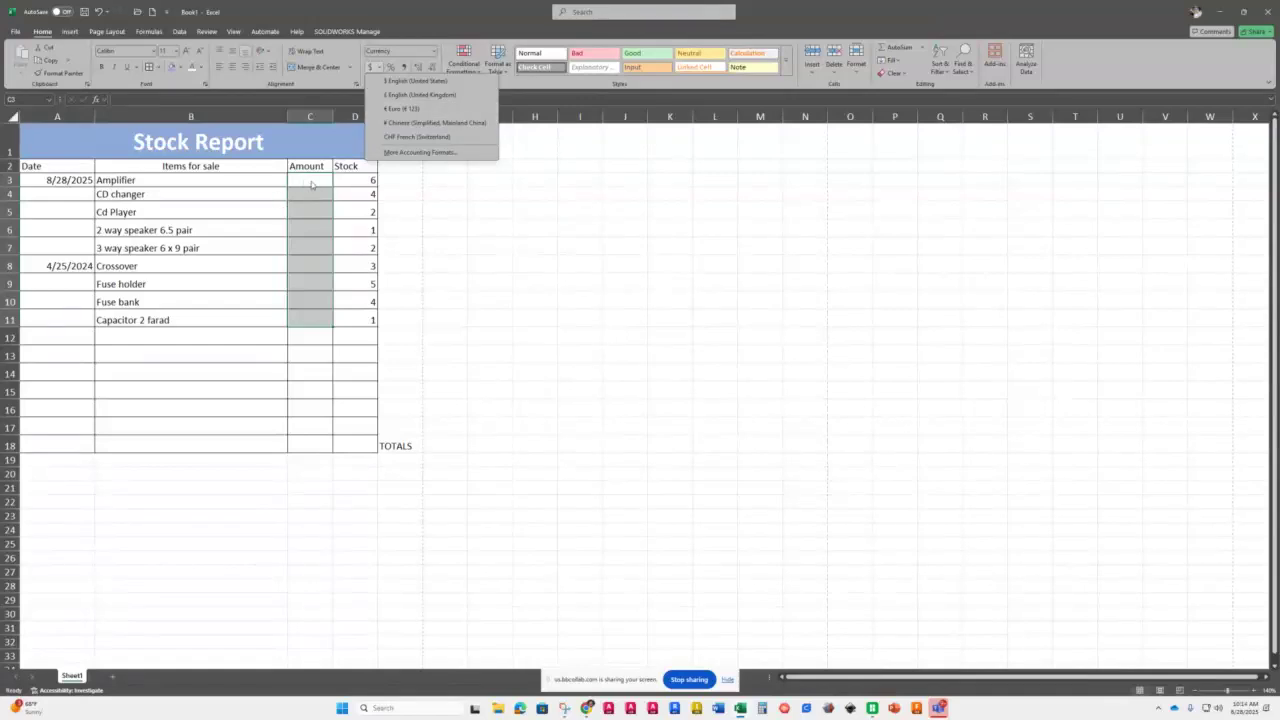
{"action": "left_click", "coordinate": [400, 81]}
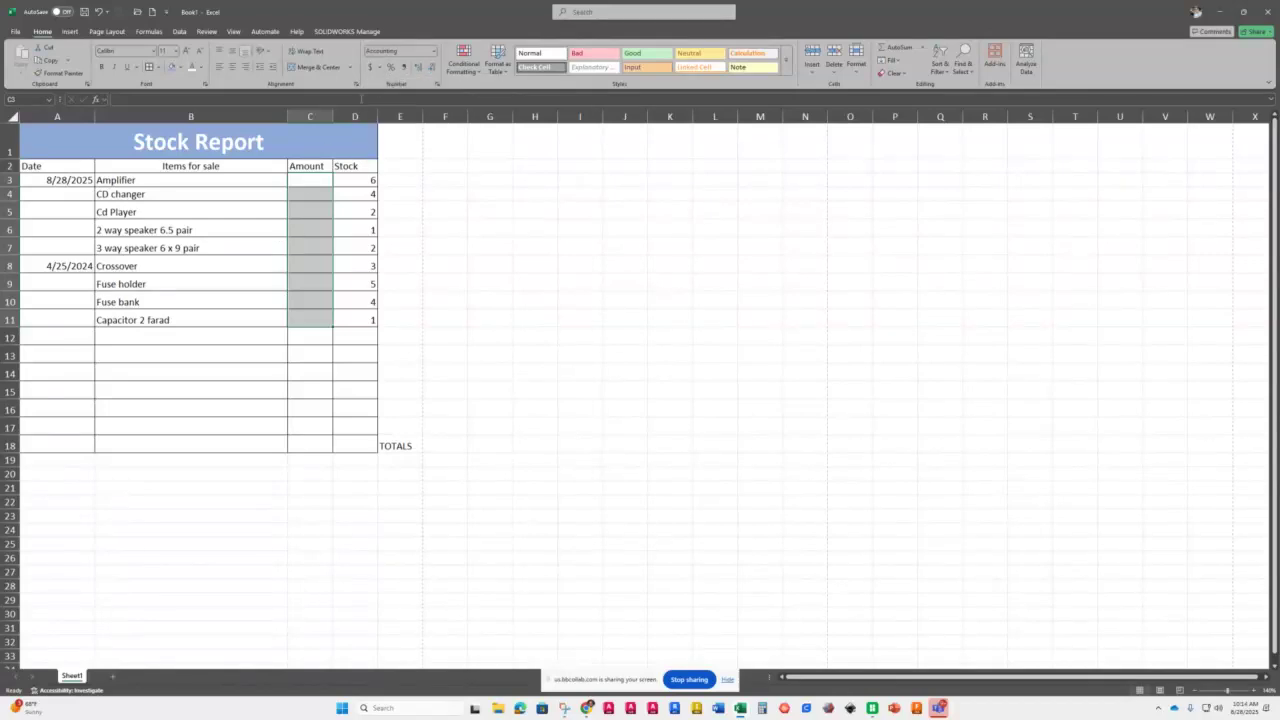
{"action": "left_click", "coordinate": [434, 51]}
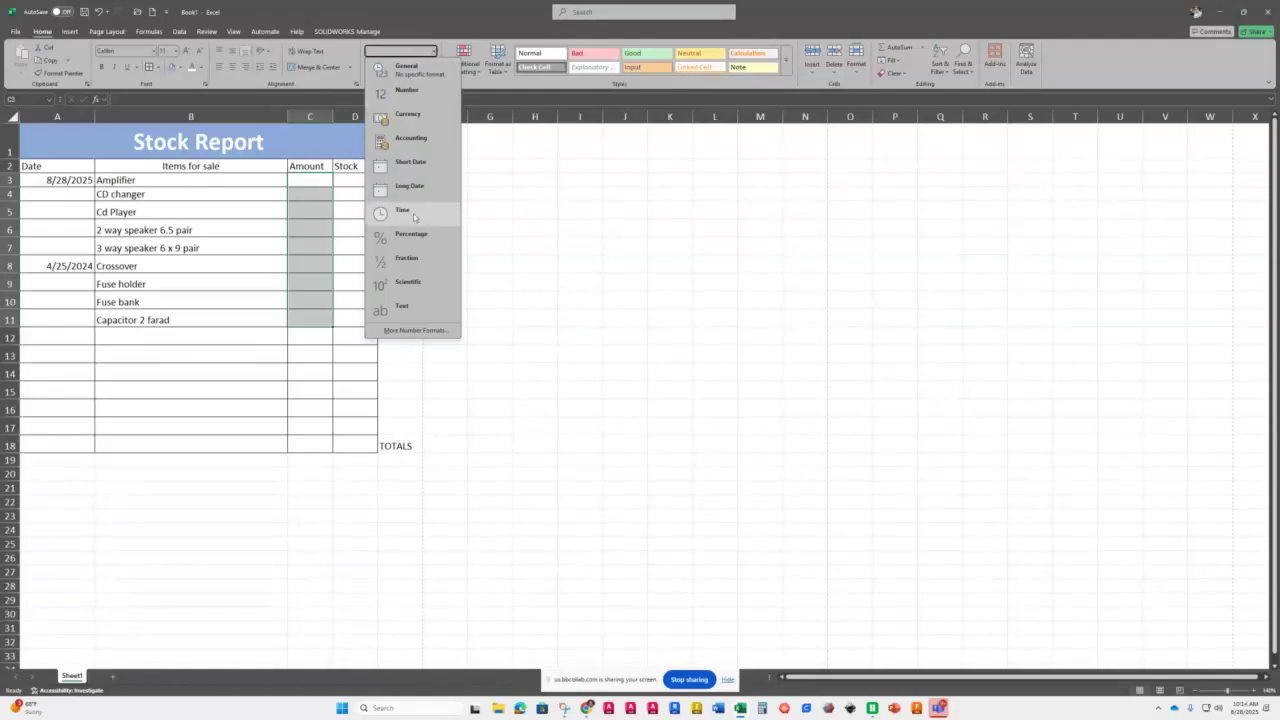
{"action": "left_click", "coordinate": [315, 181]}
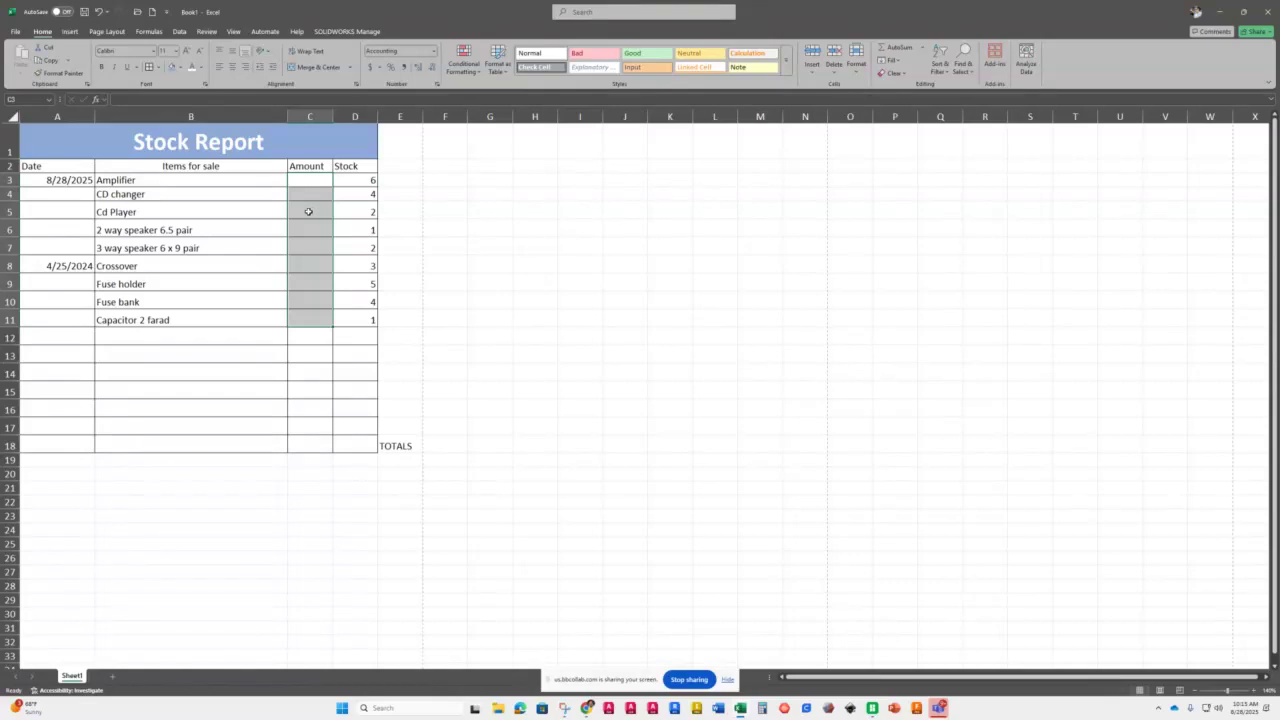
- Enter the amounts $100, 50, 25, 20 and 40 in cells C3 to C7
{"action": "left_click", "coordinate": [312, 181]}
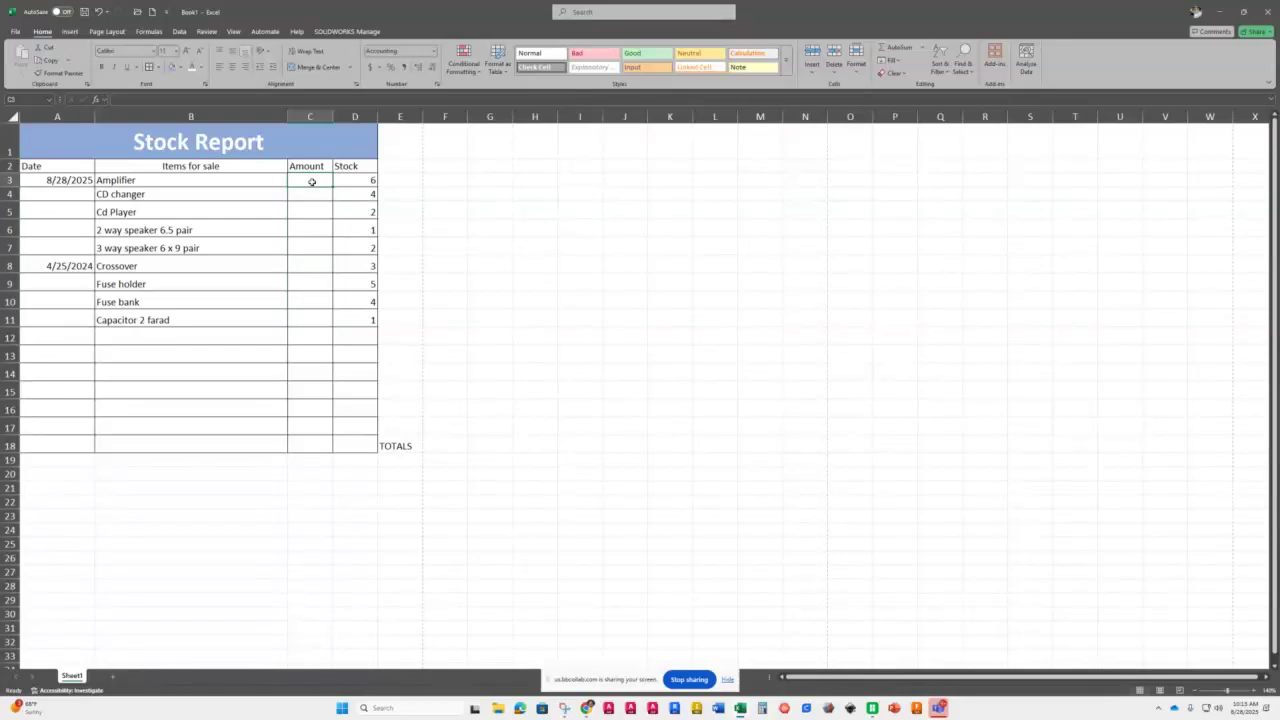
{"action": "type", "text": "$100"}
{"action": "key", "text": "Return"}
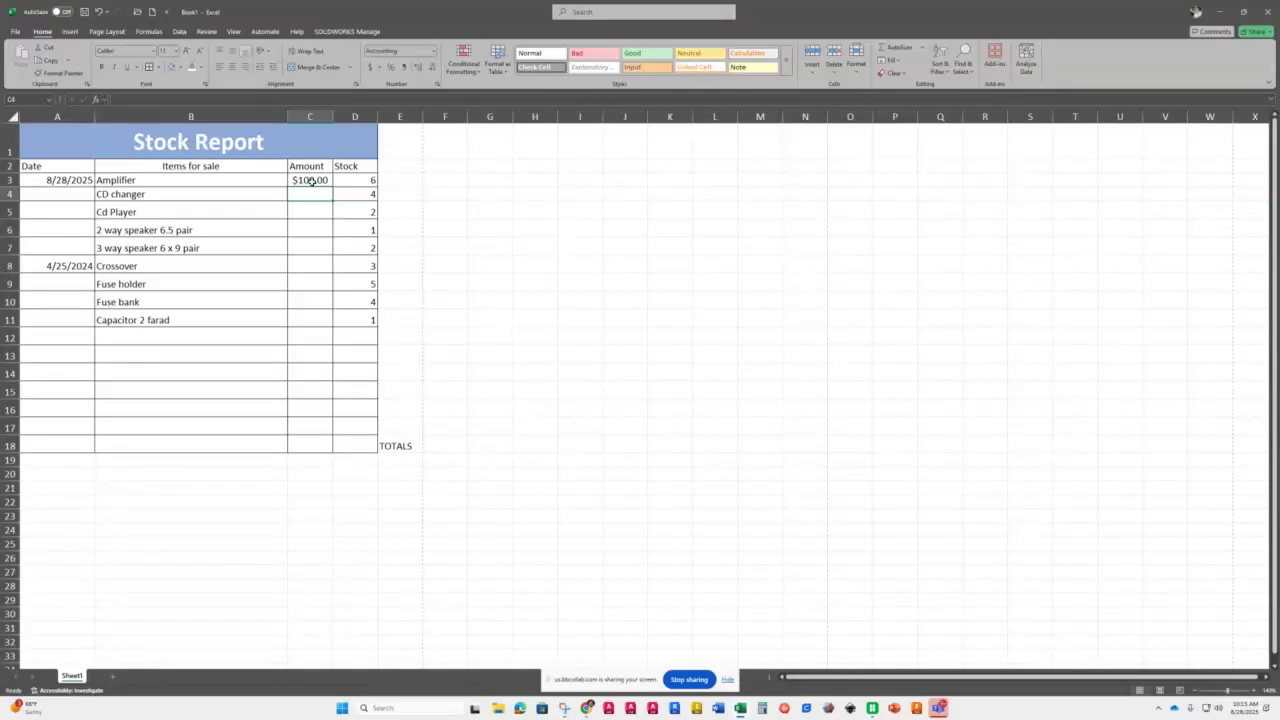
{"action": "type", "text": "50"}
{"action": "key", "text": "Return"}
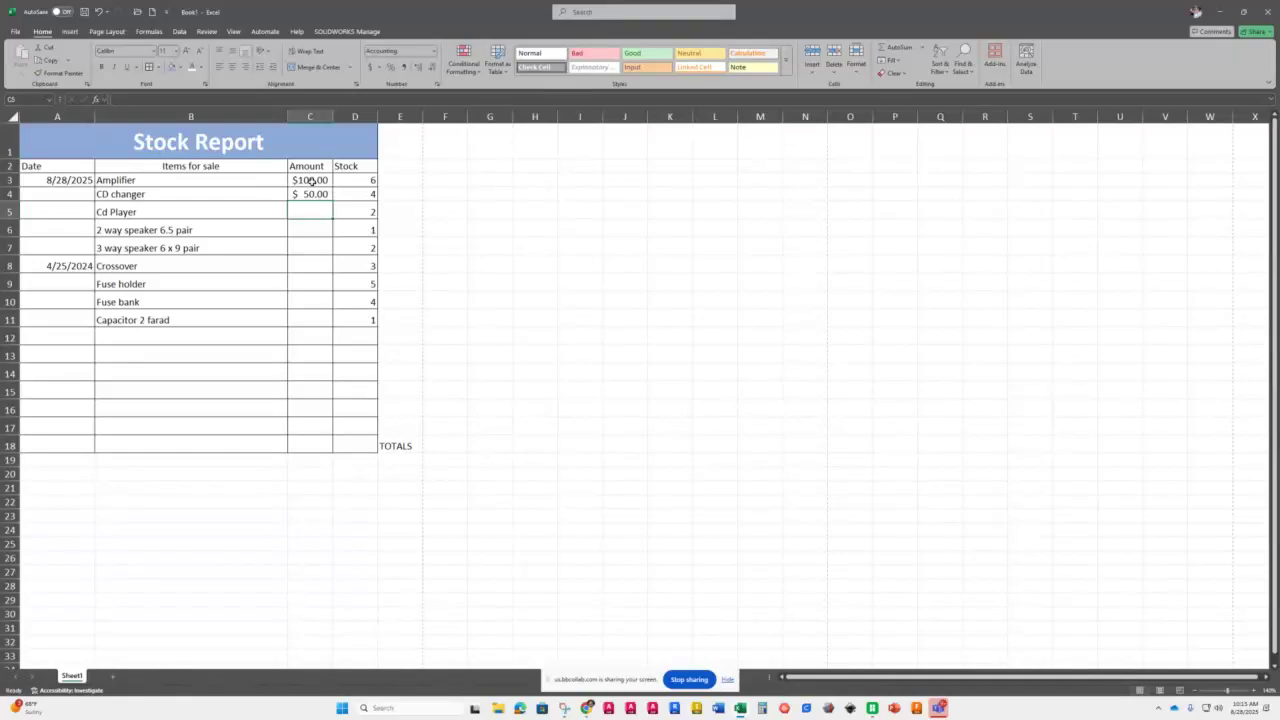
{"action": "type", "text": "25"}
{"action": "key", "text": "Return"}
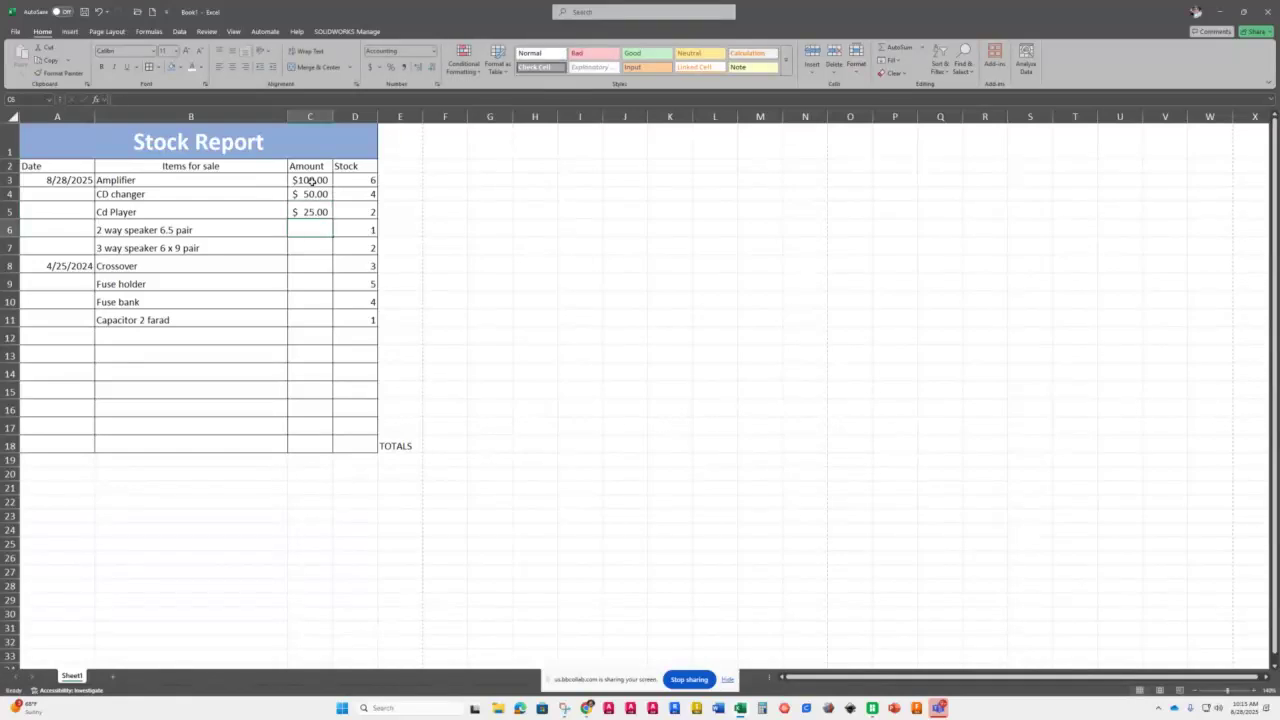
{"action": "type", "text": "20"}
{"action": "key", "text": "Return"}
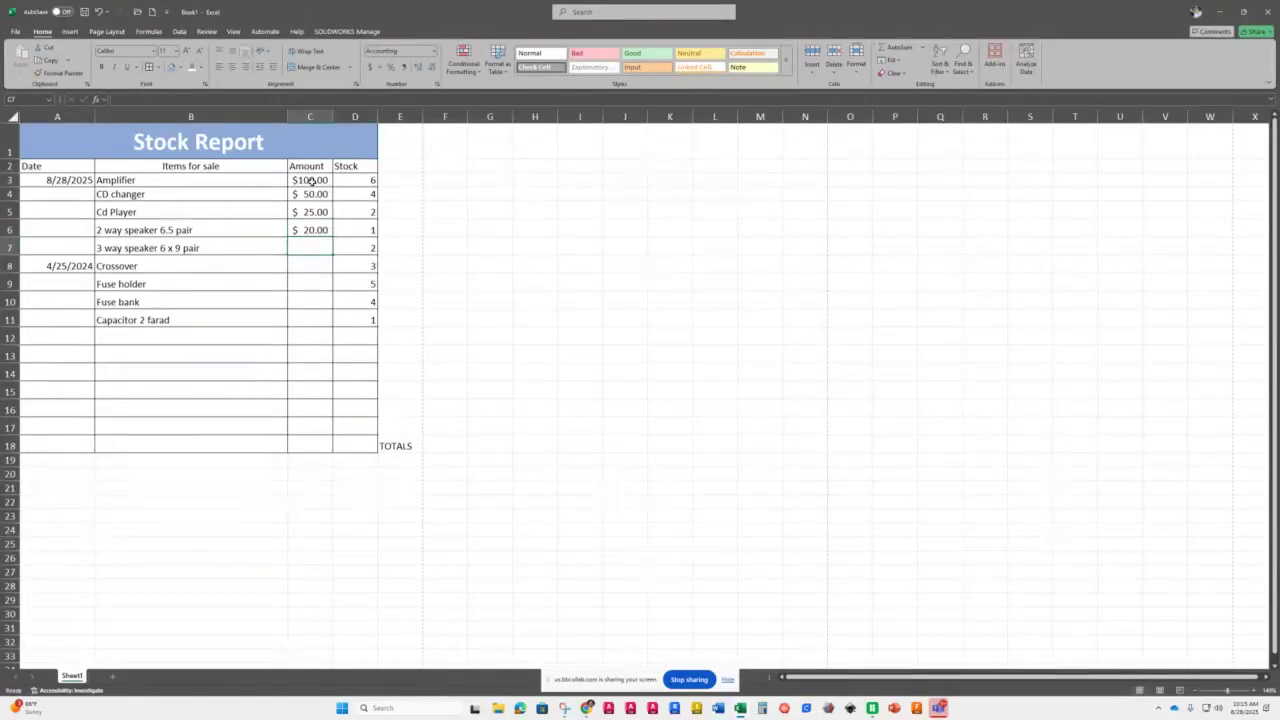
{"action": "type", "text": "40"}
{"action": "key", "text": "Return"}
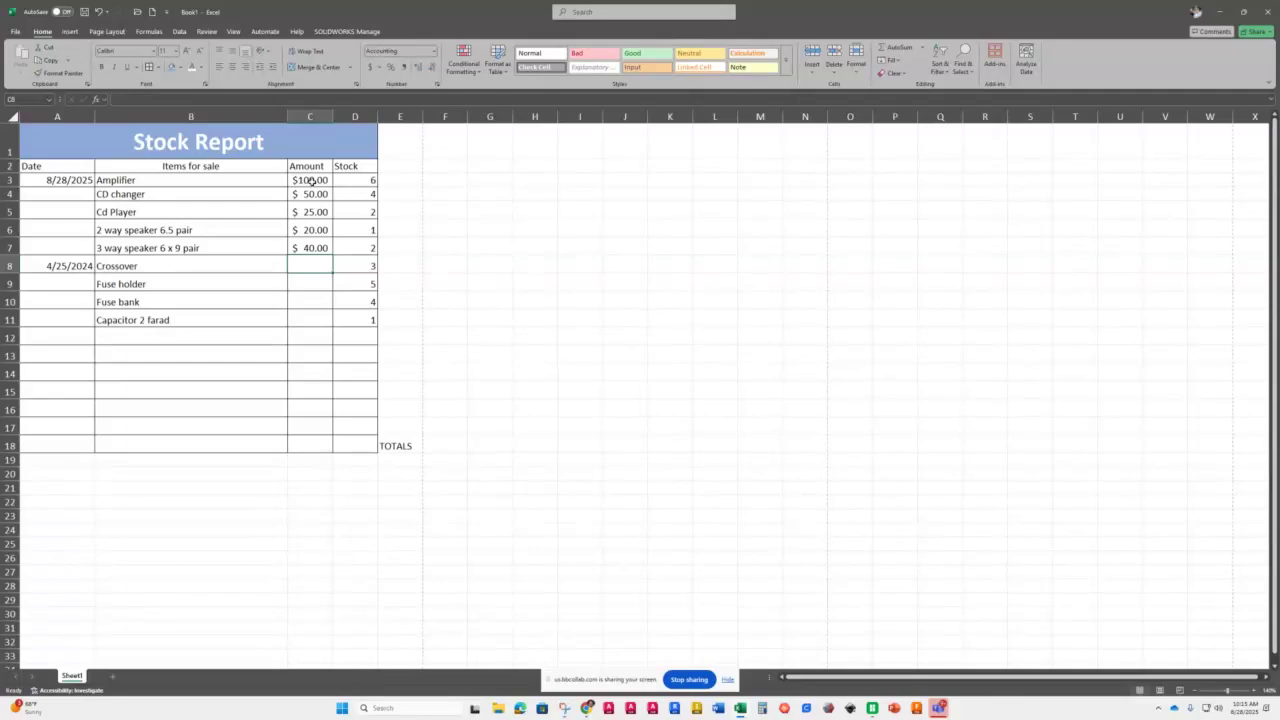
- Enter the amounts 80, 5, 10 and 35 in cells C8 to C11
{"action": "type", "text": "80"}
{"action": "key", "text": "Return"}
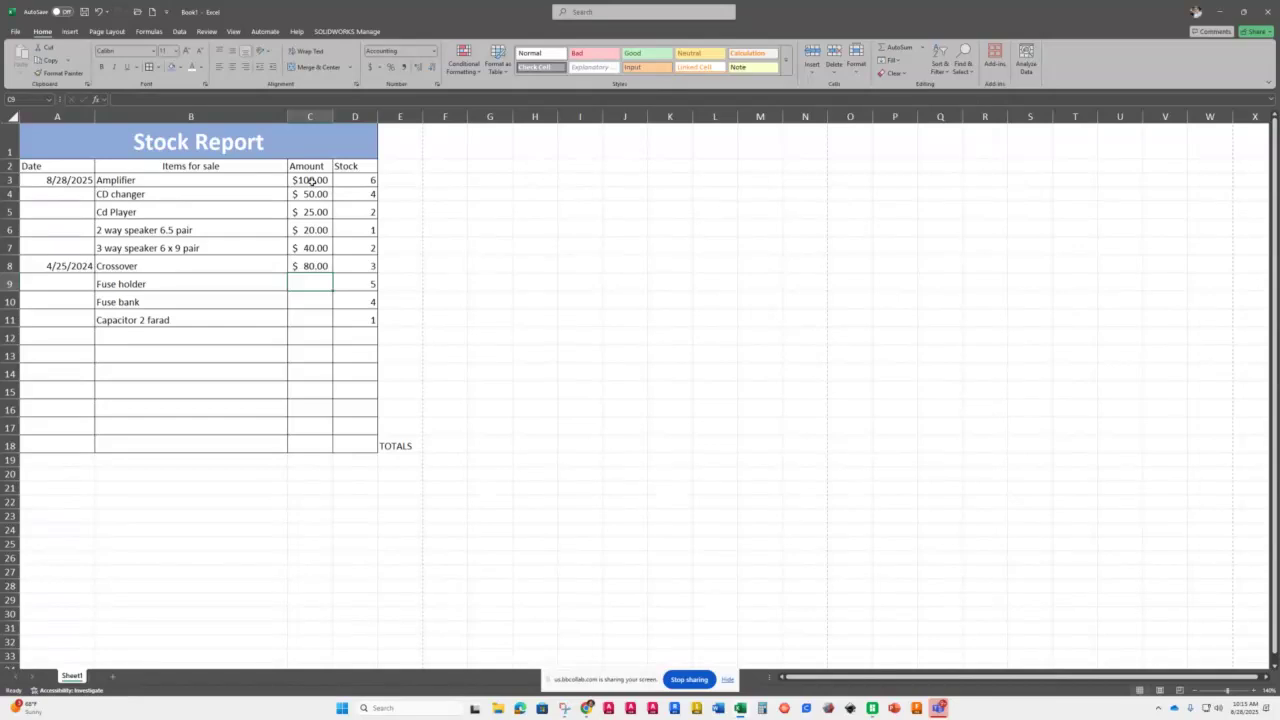
{"action": "type", "text": "5"}
{"action": "key", "text": "Return"}
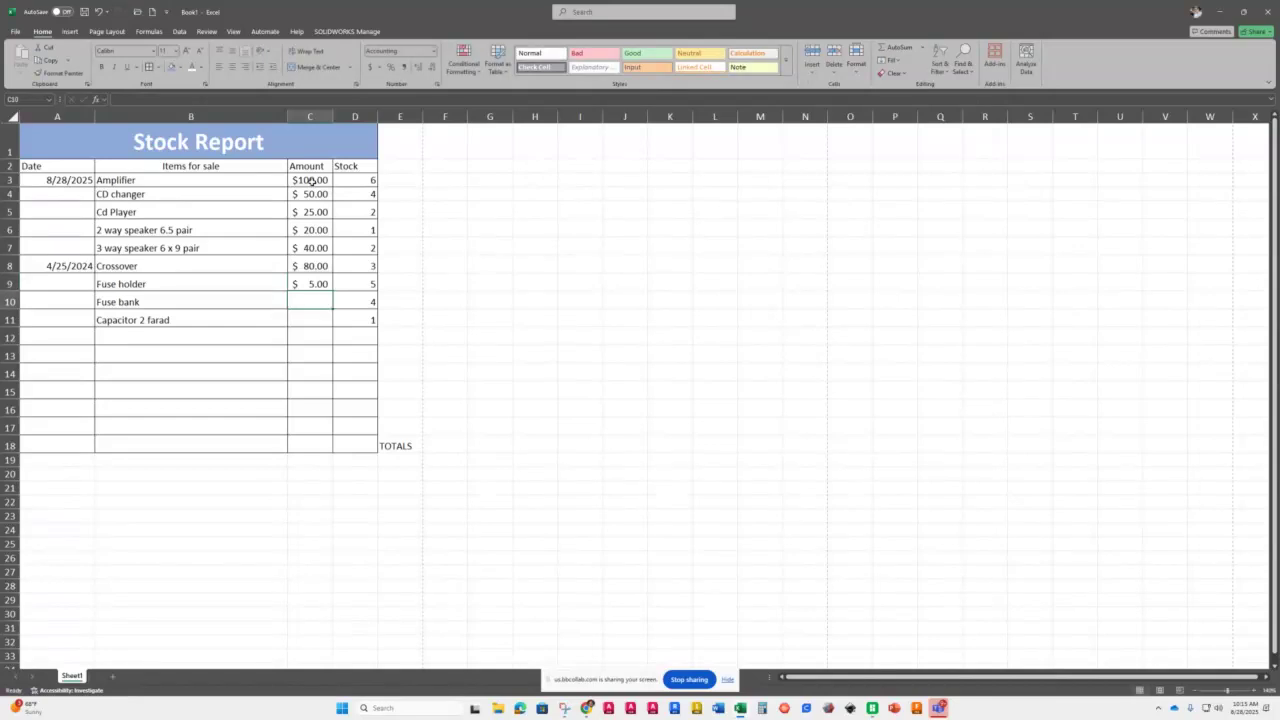
{"action": "type", "text": "10"}
{"action": "key", "text": "Return"}
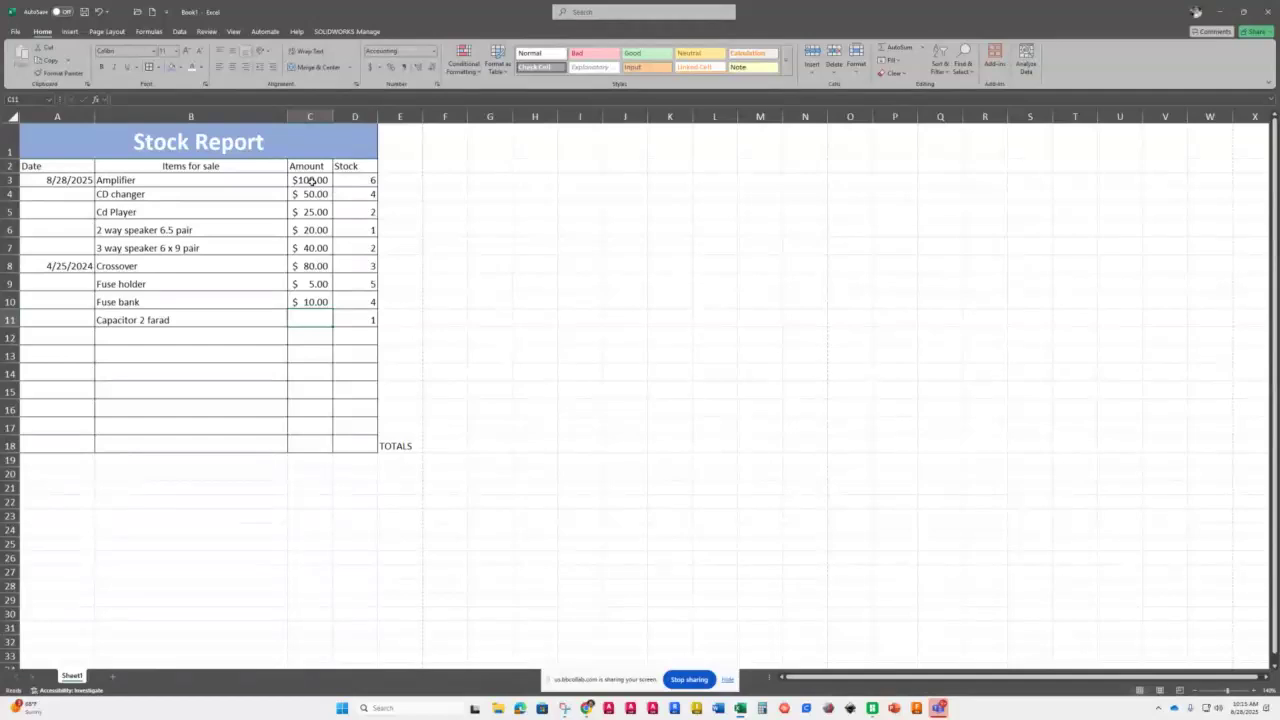
{"action": "type", "text": "35"}
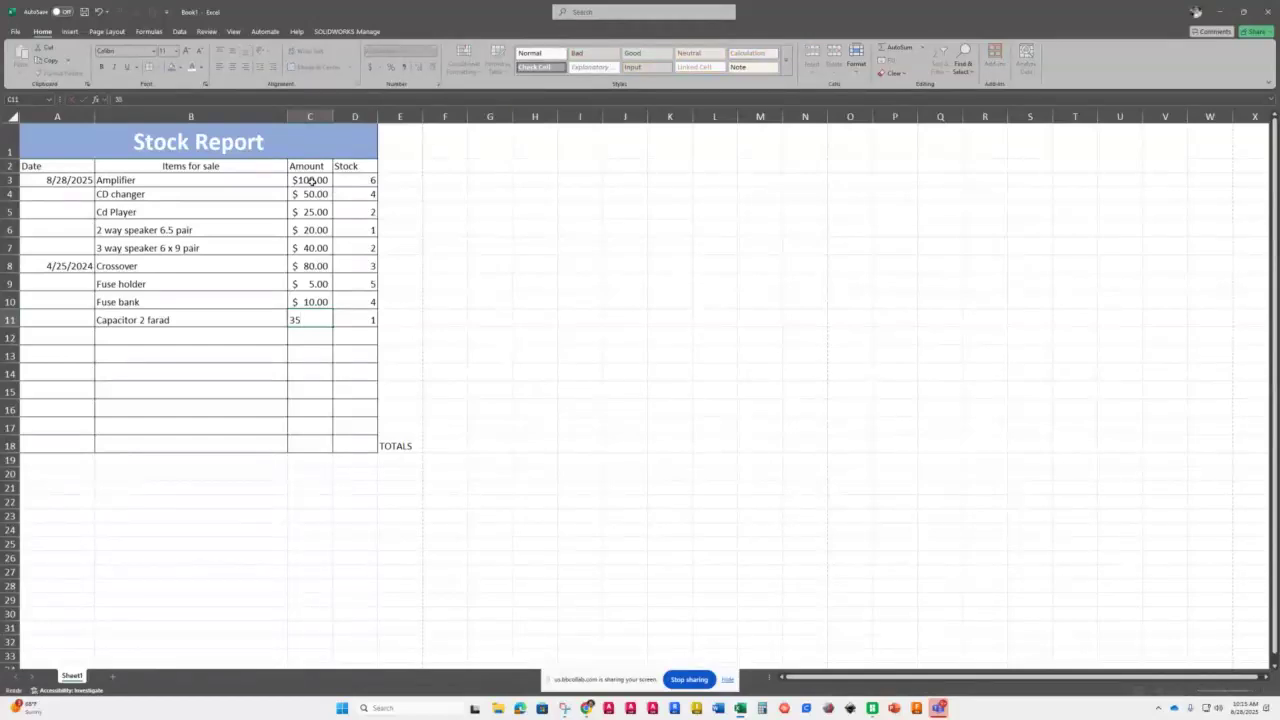
{"action": "key", "text": "Return"}
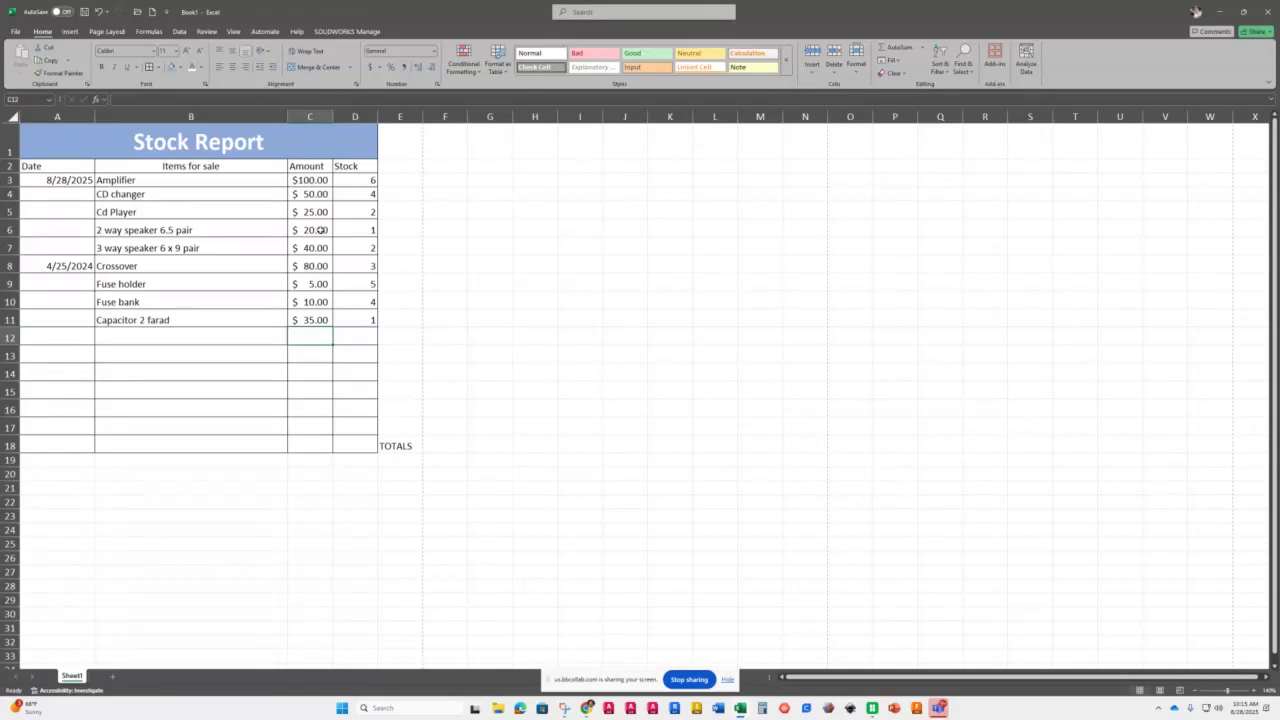
- Move the TOTALS label from cell E18 to cell E2 beside the Stock heading
{"action": "left_click", "coordinate": [404, 446]}
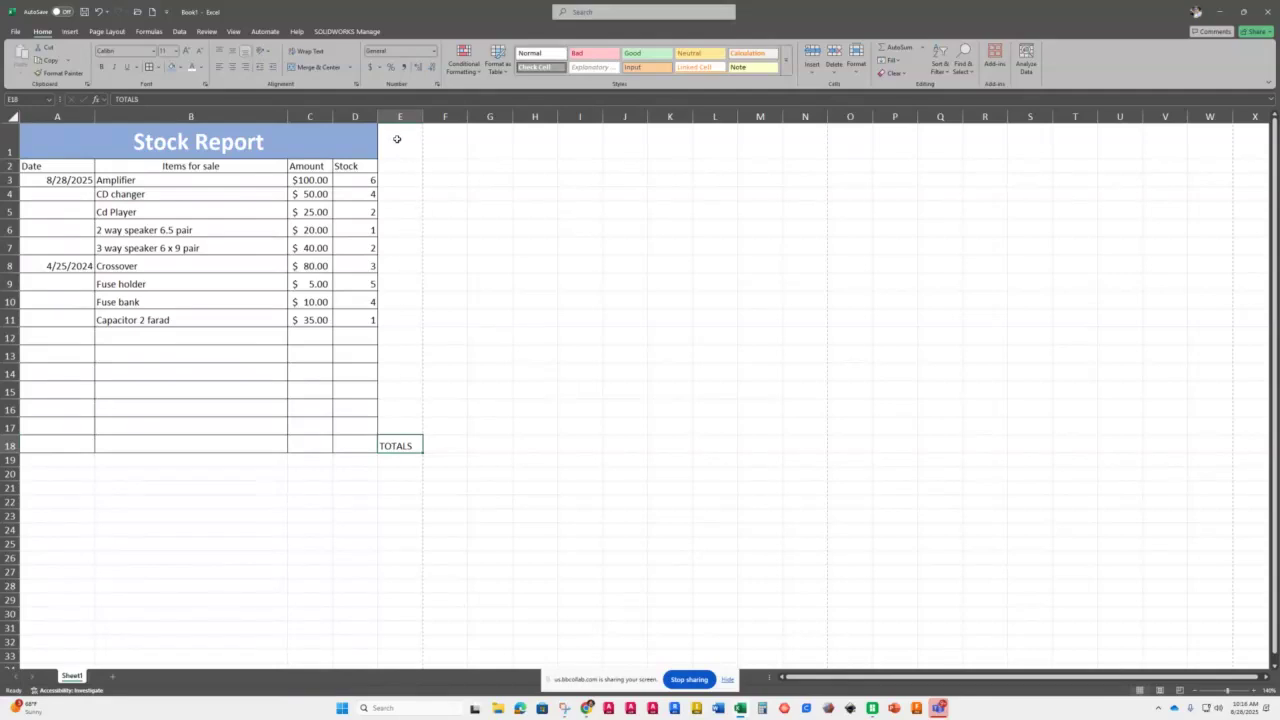
{"action": "left_click", "coordinate": [401, 170]}
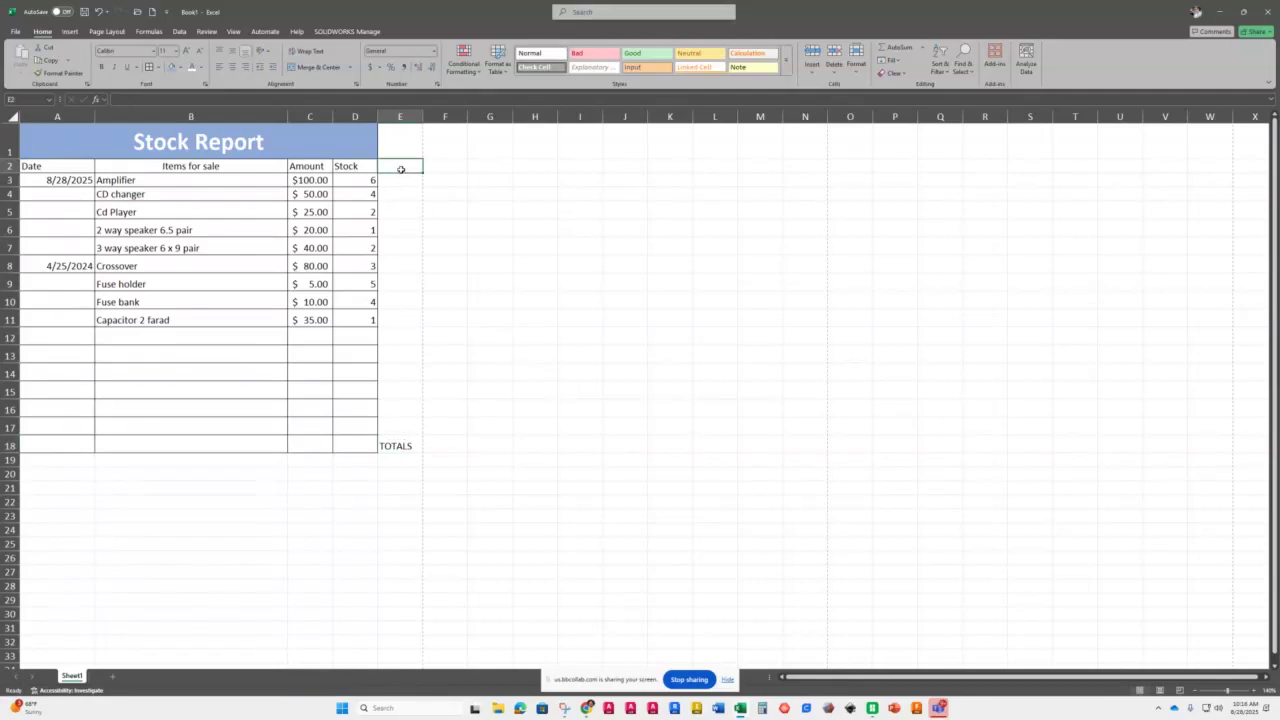
{"action": "left_click", "coordinate": [398, 445]}
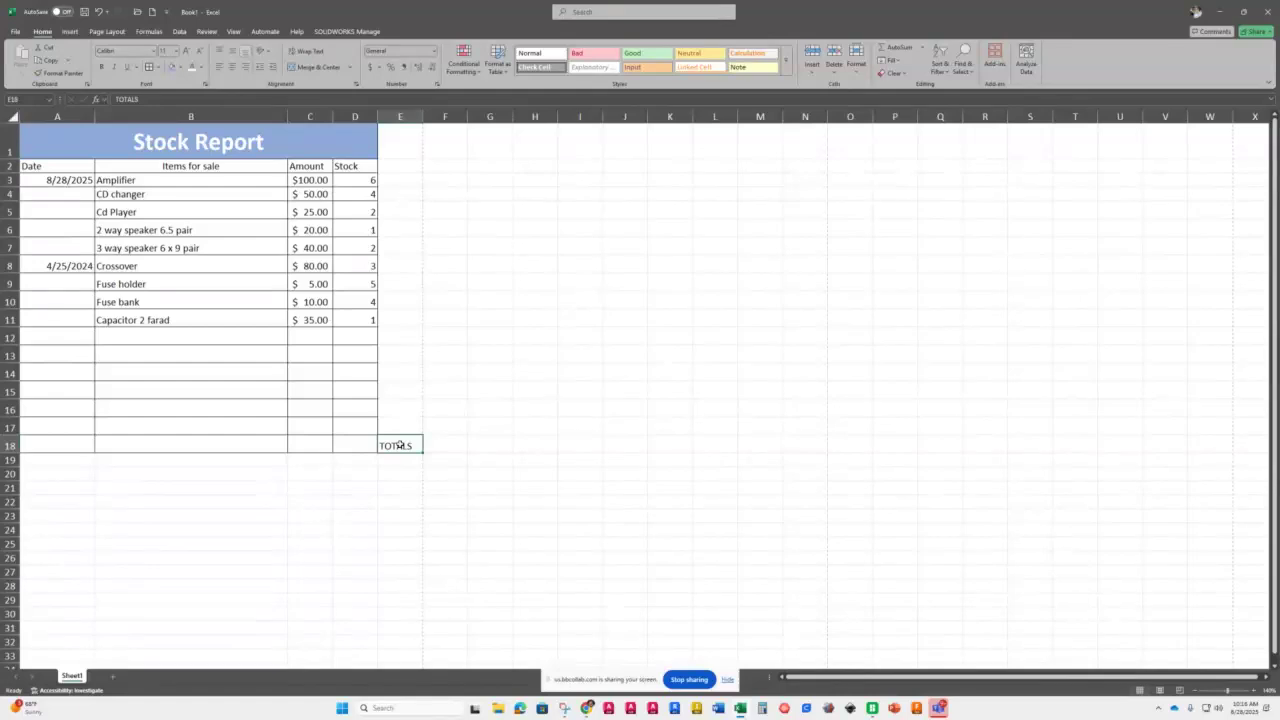
{"action": "key", "text": "ctrl+c"}
{"action": "left_click", "coordinate": [397, 167]}
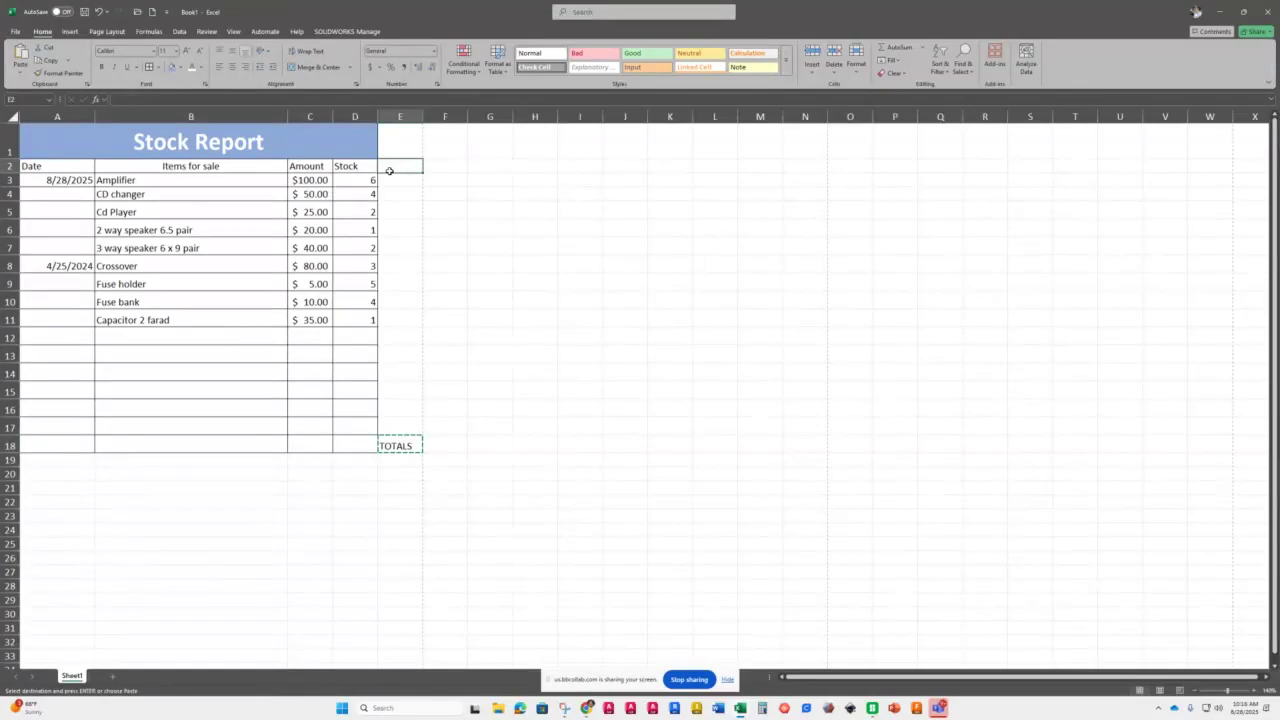
{"action": "key", "text": "ctrl+v"}
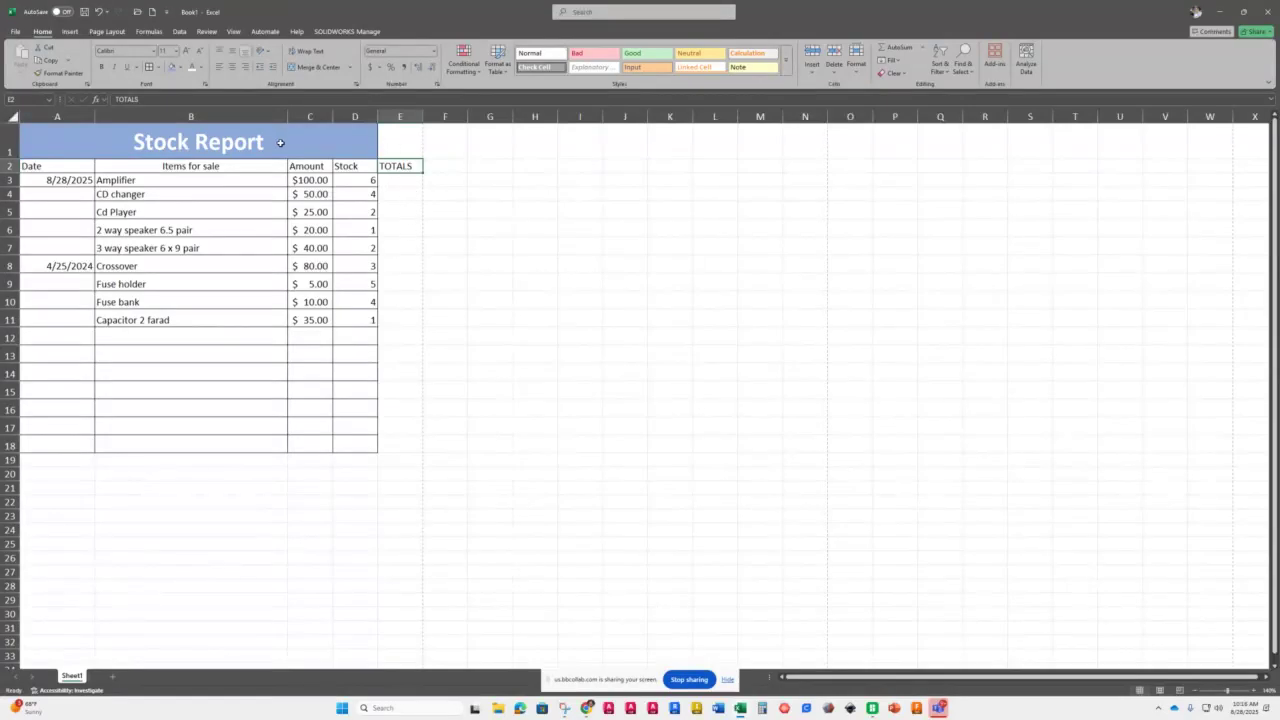
- Extend the merged and centered Stock Report title across cells A1 to E1
{"action": "left_click_drag", "start_coordinate": [69, 143], "coordinate": [422, 132]}
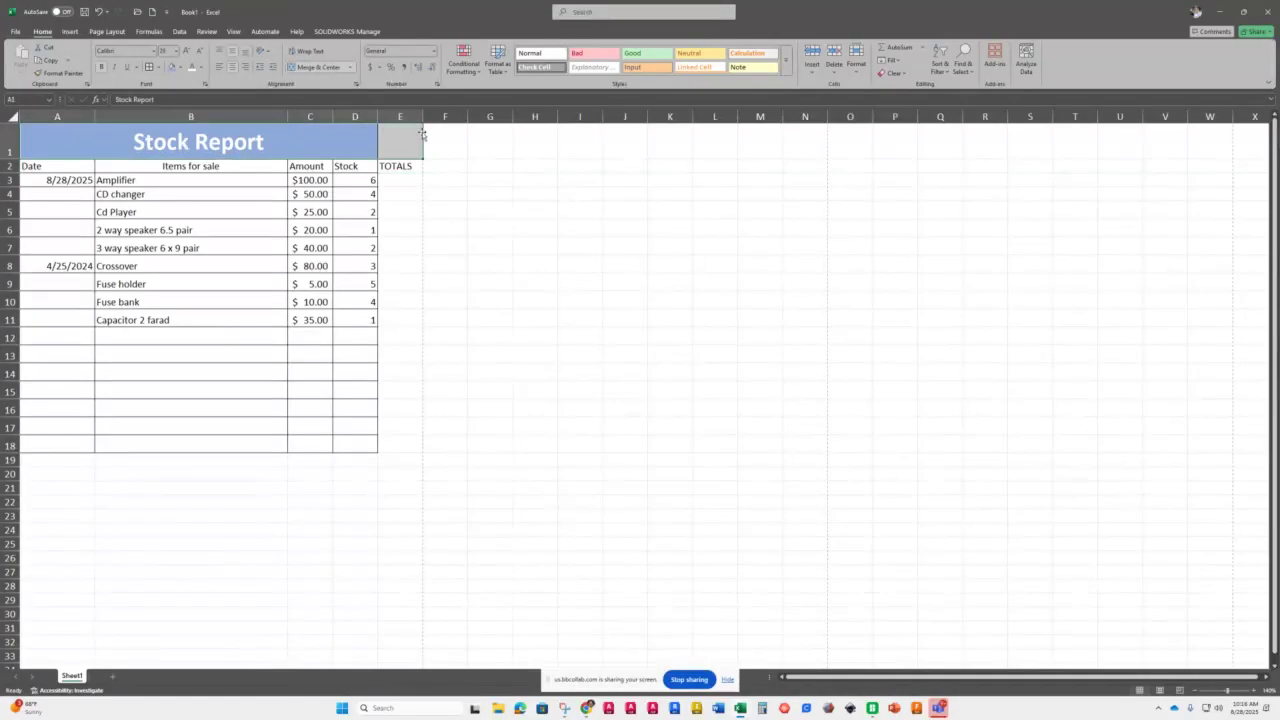
{"action": "left_click", "coordinate": [310, 68]}
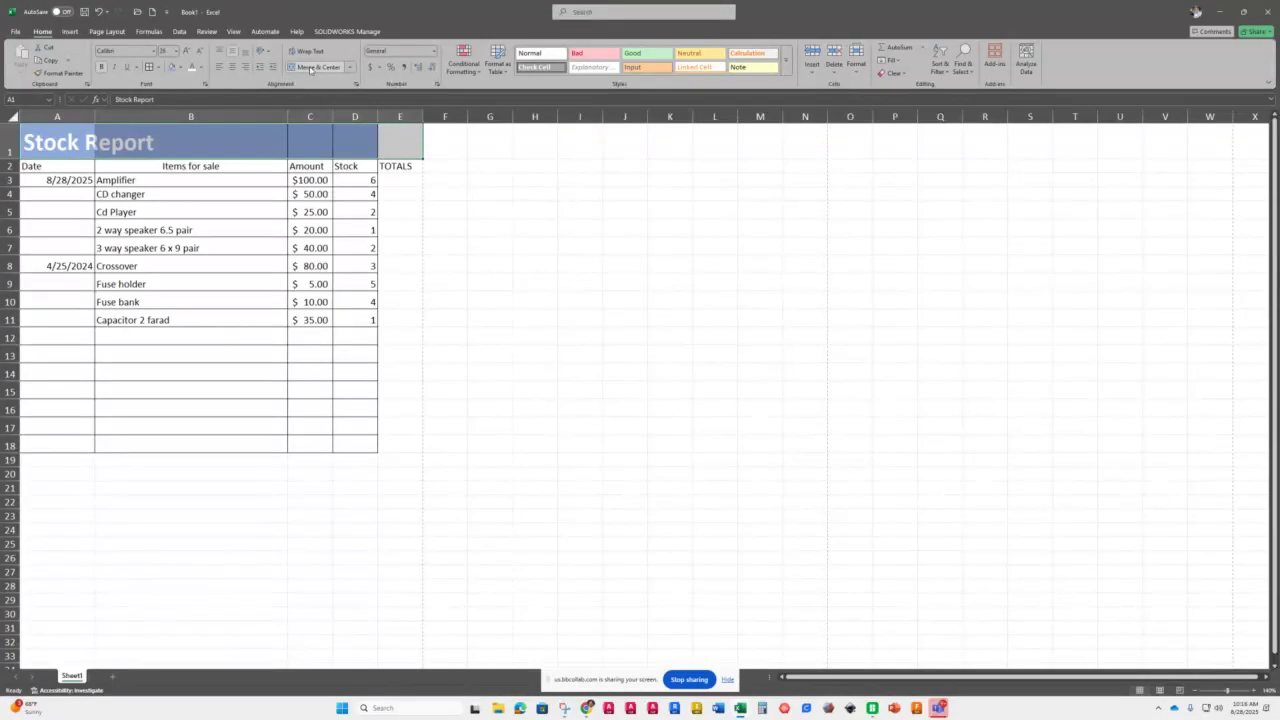
{"action": "left_click", "coordinate": [310, 68]}
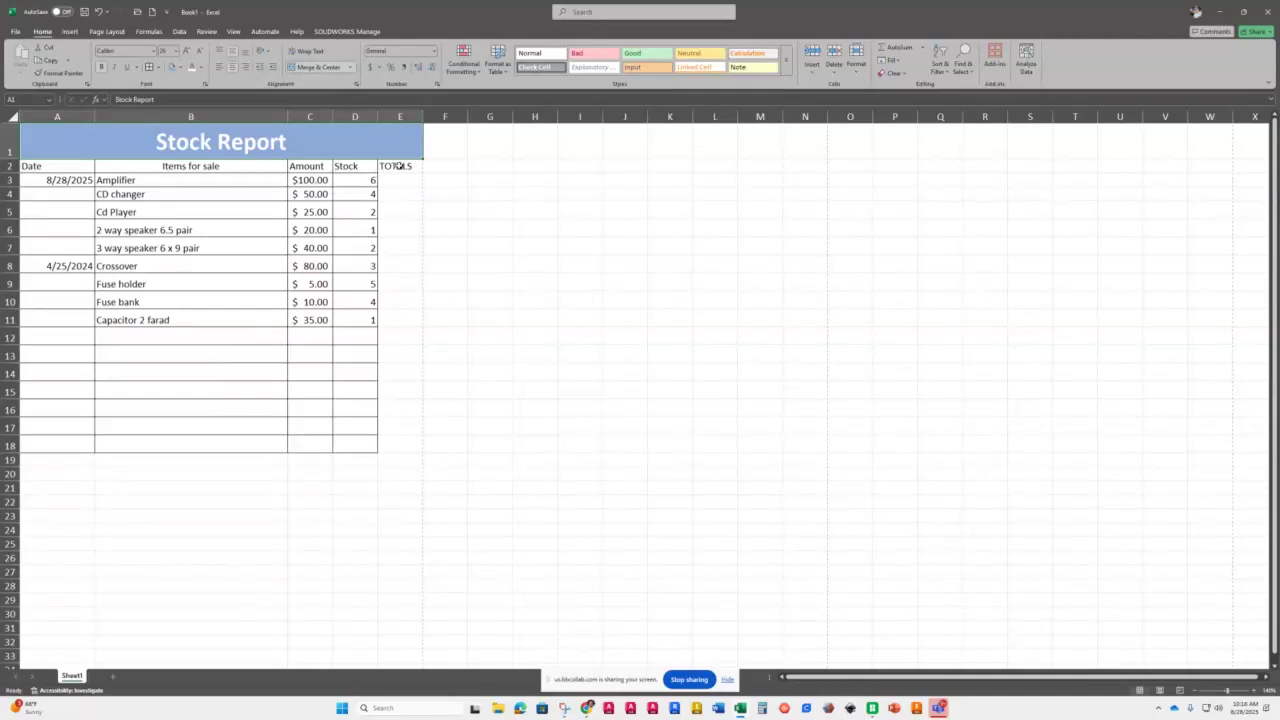
- Apply all borders to the TOTALS column cells E2 to E18
{"action": "left_click_drag", "start_coordinate": [399, 166], "coordinate": [388, 448]}
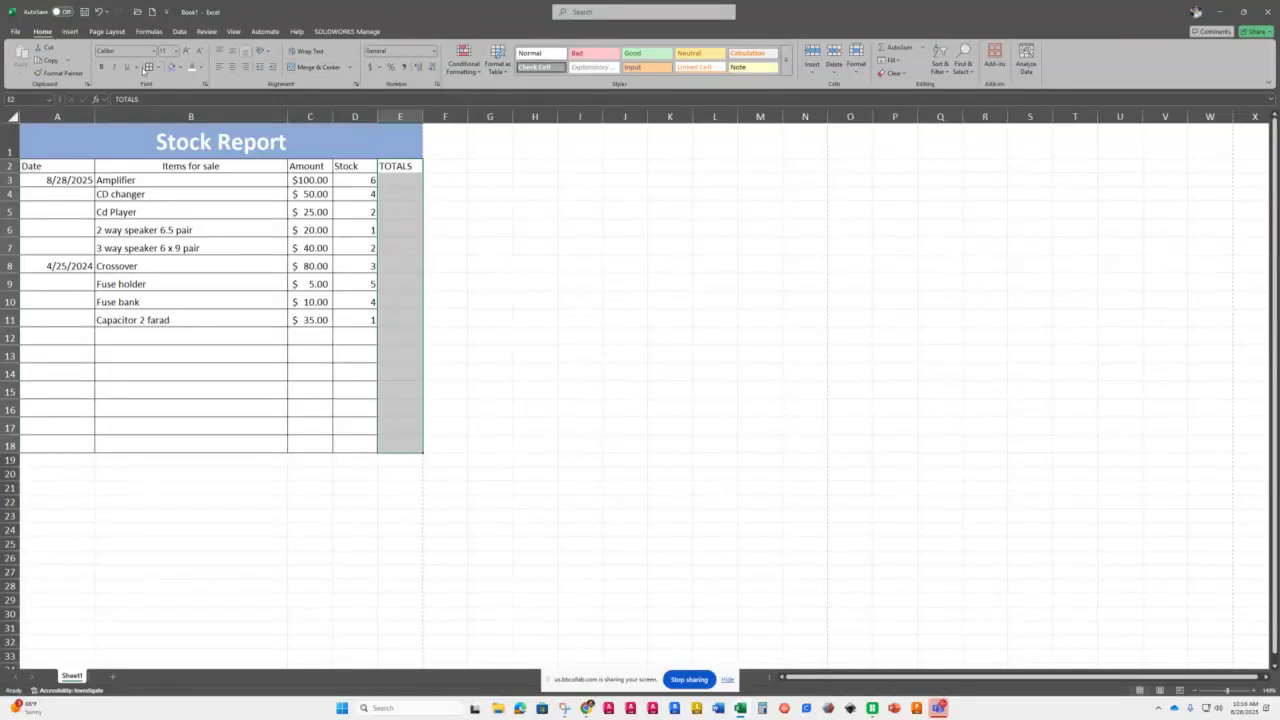
{"action": "left_click", "coordinate": [149, 67]}
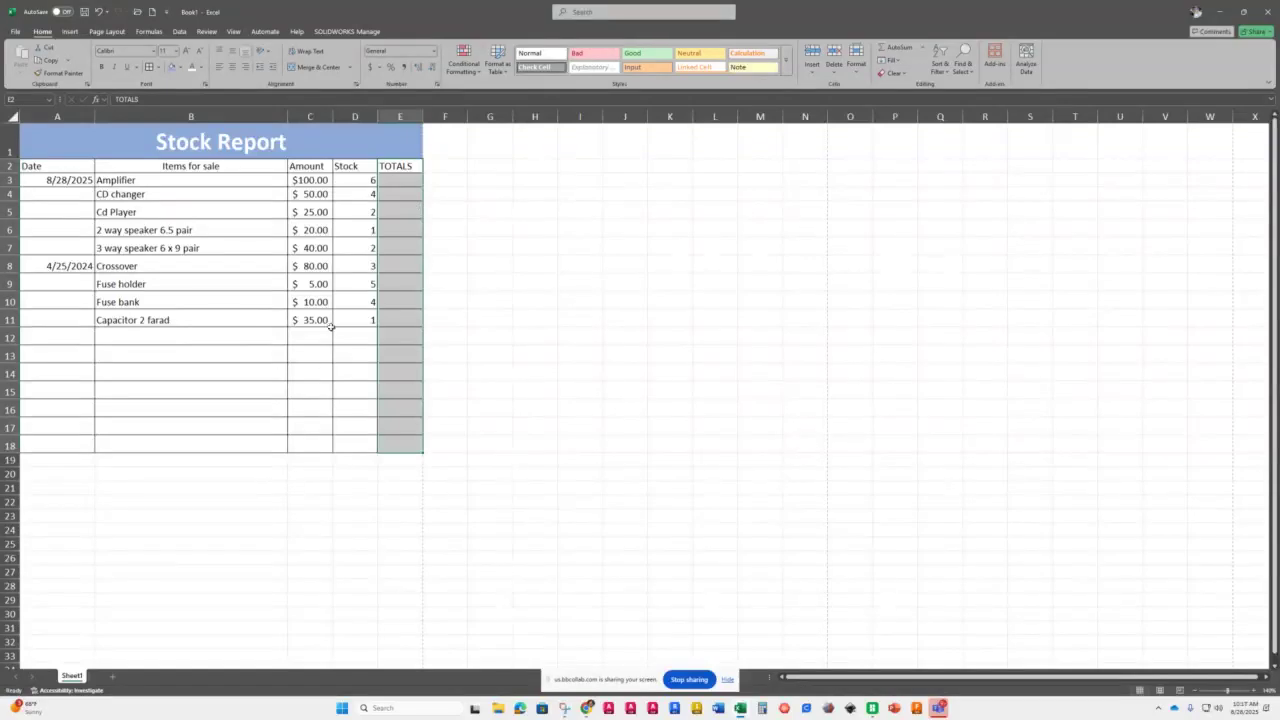
{"action": "left_click", "coordinate": [357, 474]}
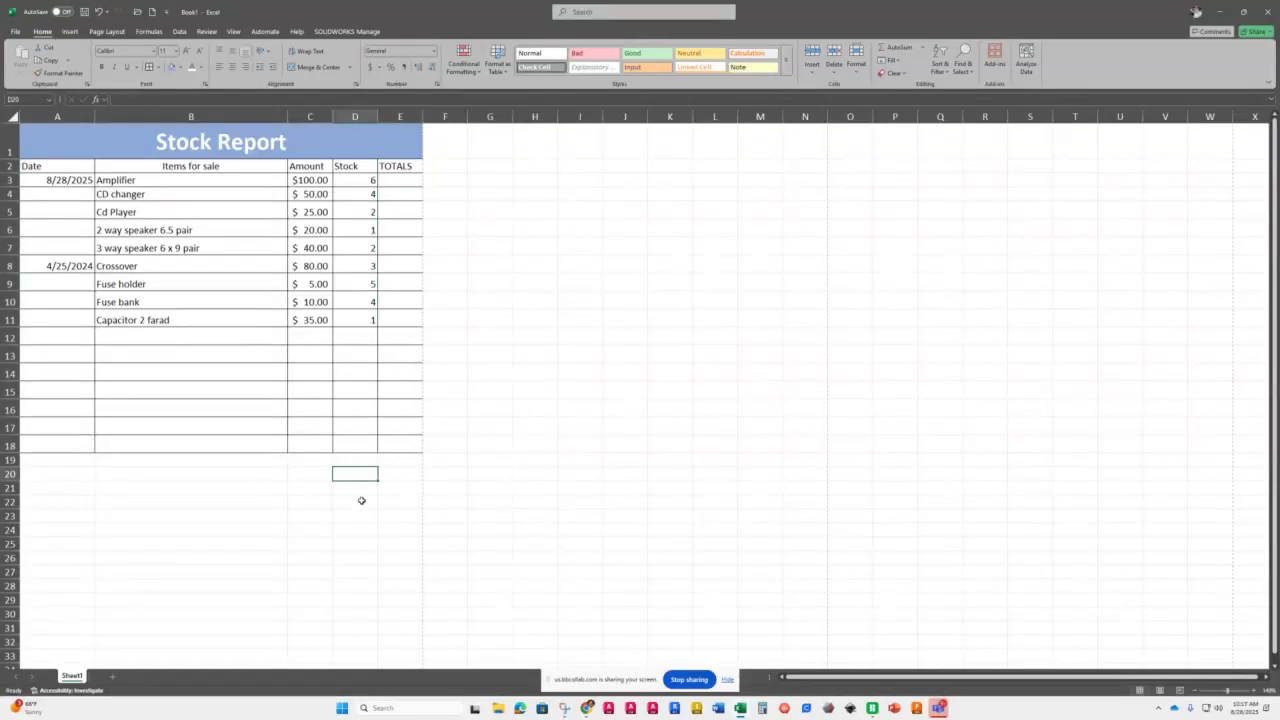
- Format the TOTALS cells E3 to E18 with the Accounting number format
{"action": "left_click", "coordinate": [406, 183]}
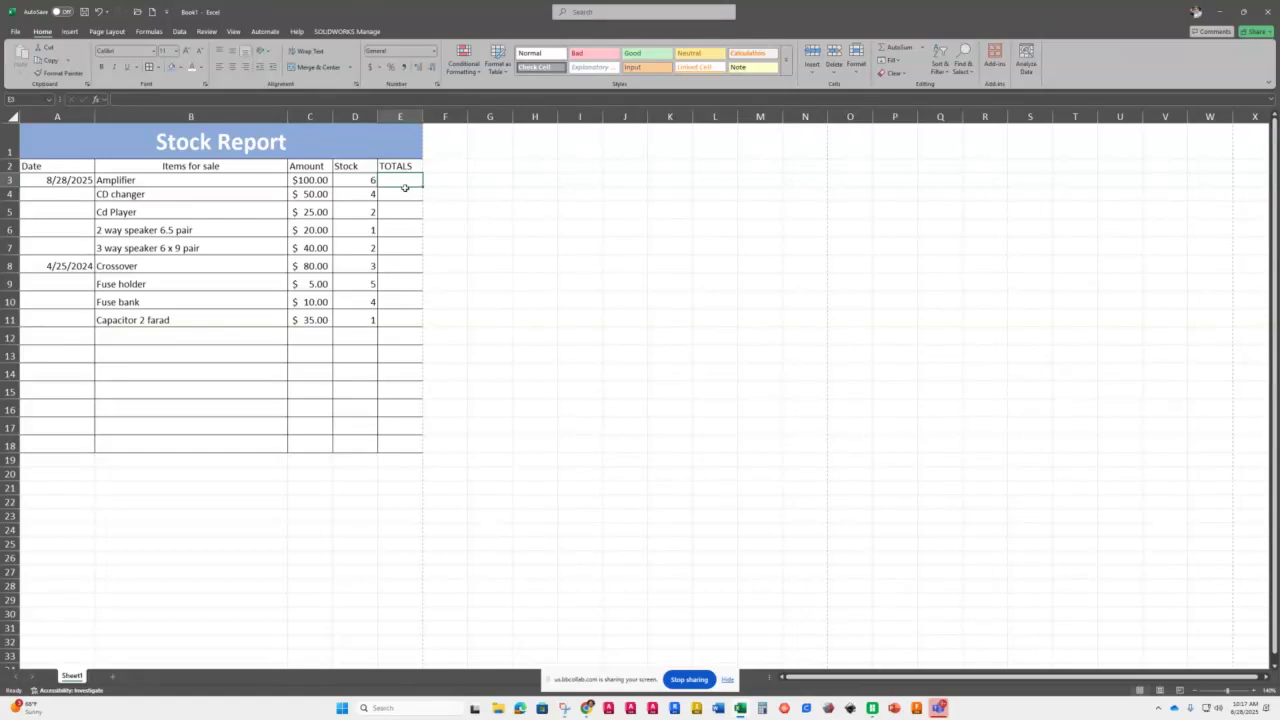
{"action": "left_click_drag", "start_coordinate": [405, 181], "coordinate": [392, 440]}
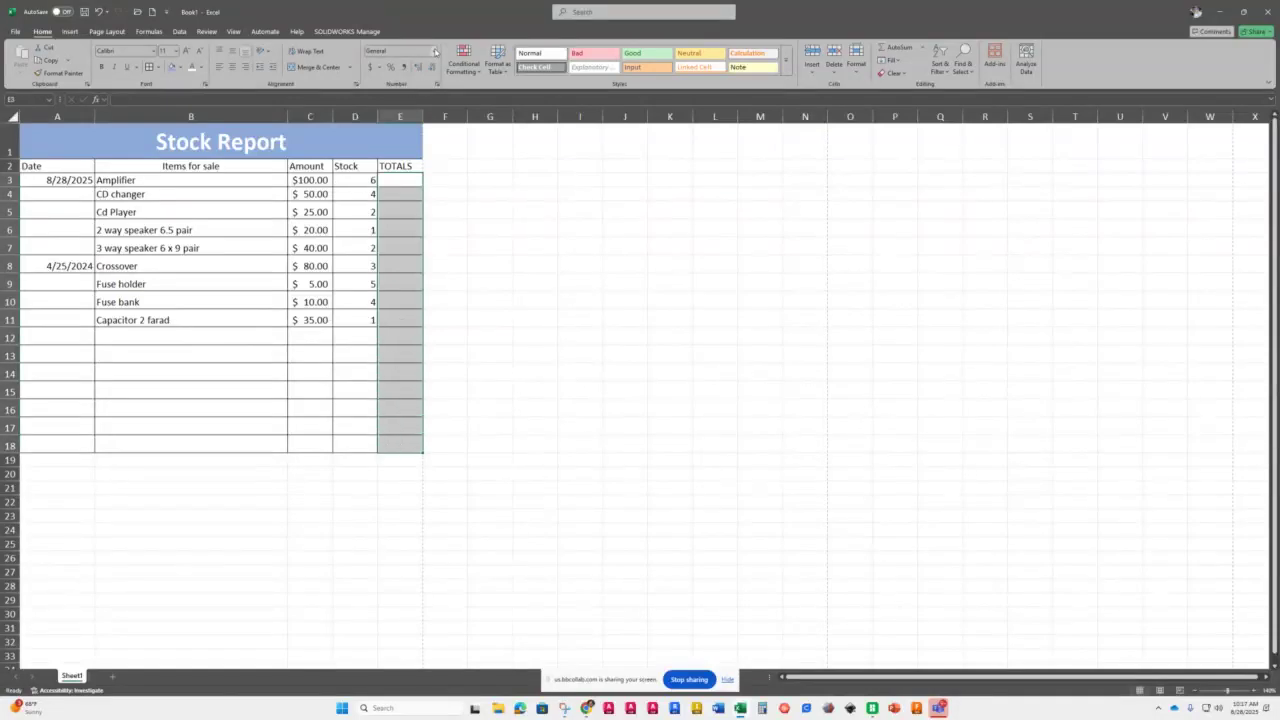
{"action": "left_click", "coordinate": [434, 50]}
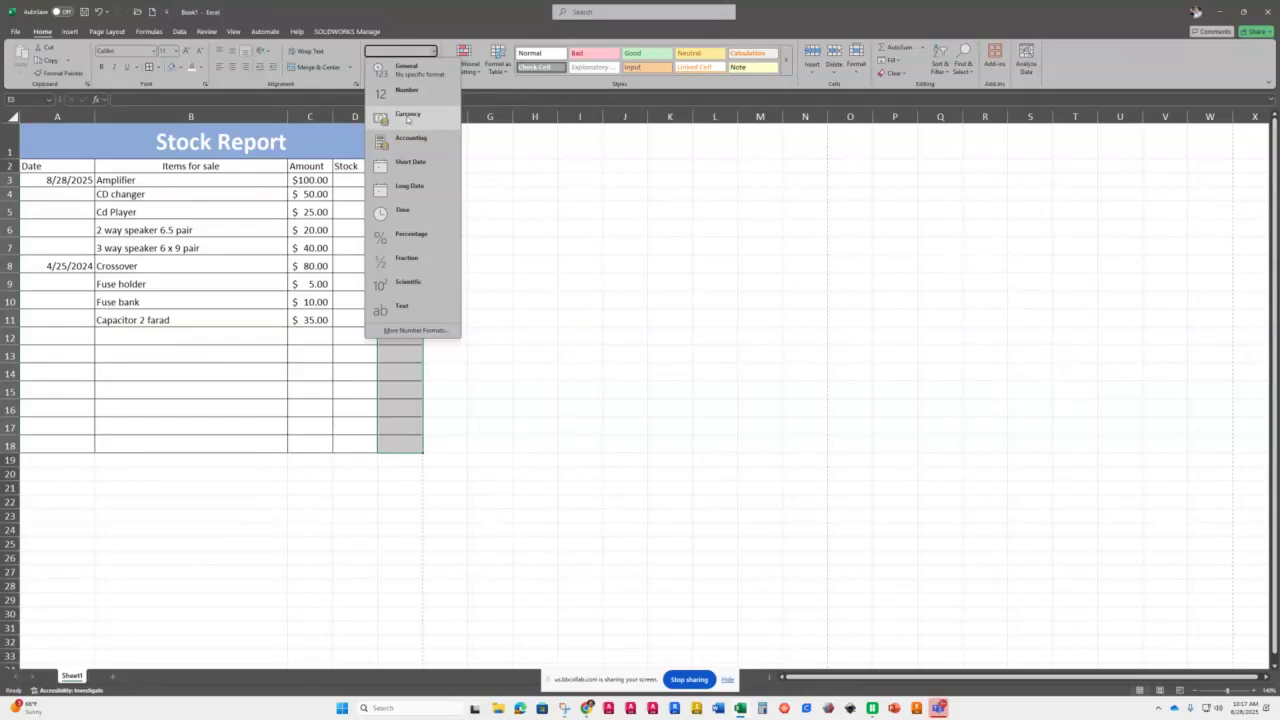
{"action": "left_click", "coordinate": [404, 141]}
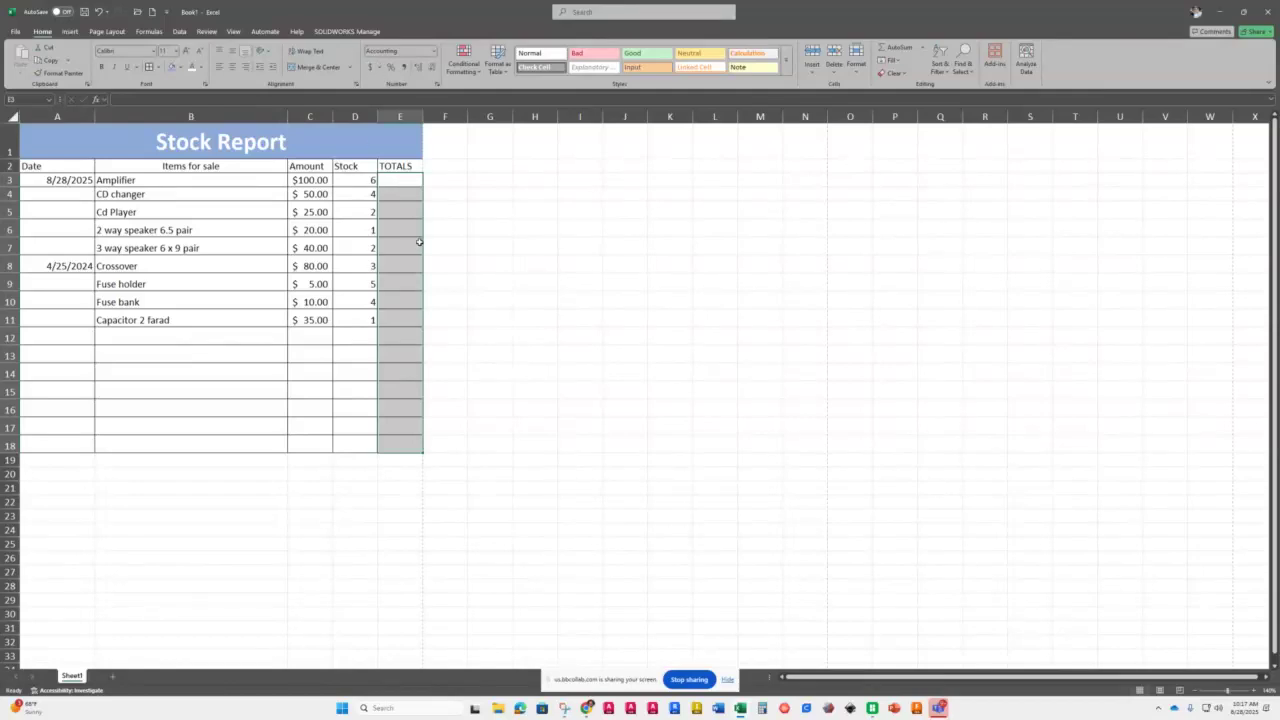
- Enter the formula =C3*D3 in cell E3 and fill it down through E11
{"action": "left_click", "coordinate": [402, 183]}
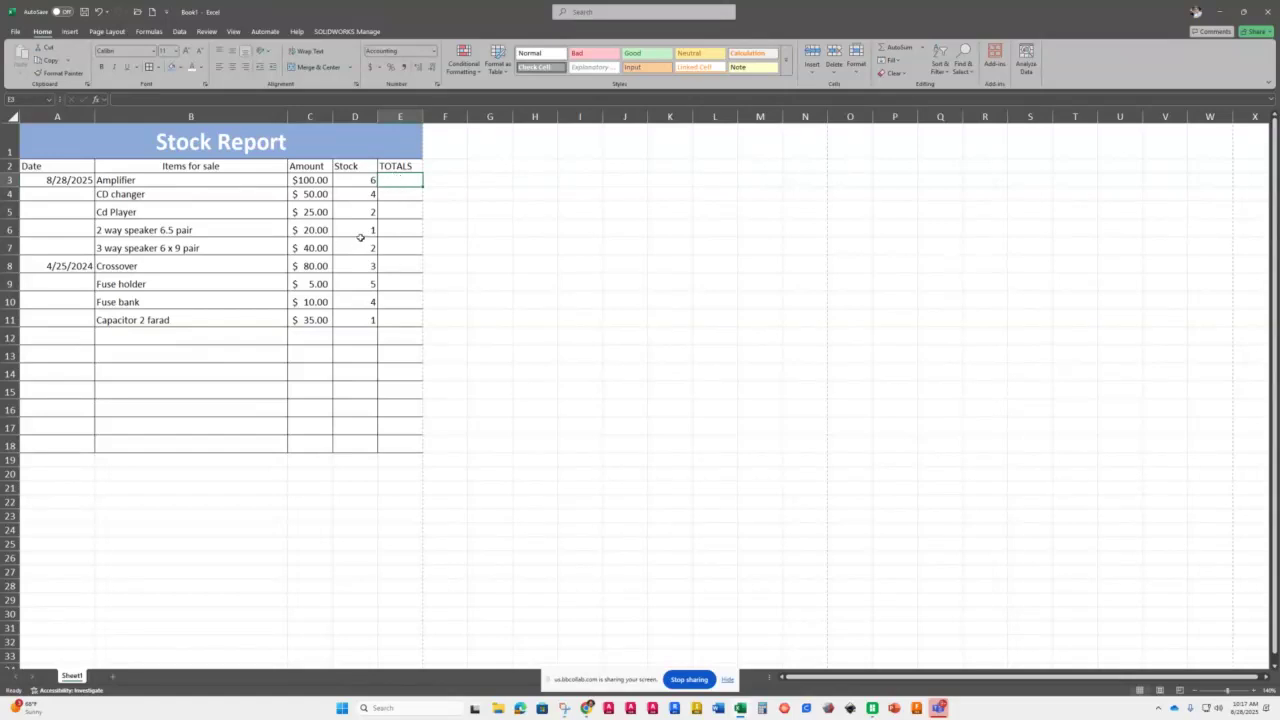
{"action": "left_click", "coordinate": [97, 100]}
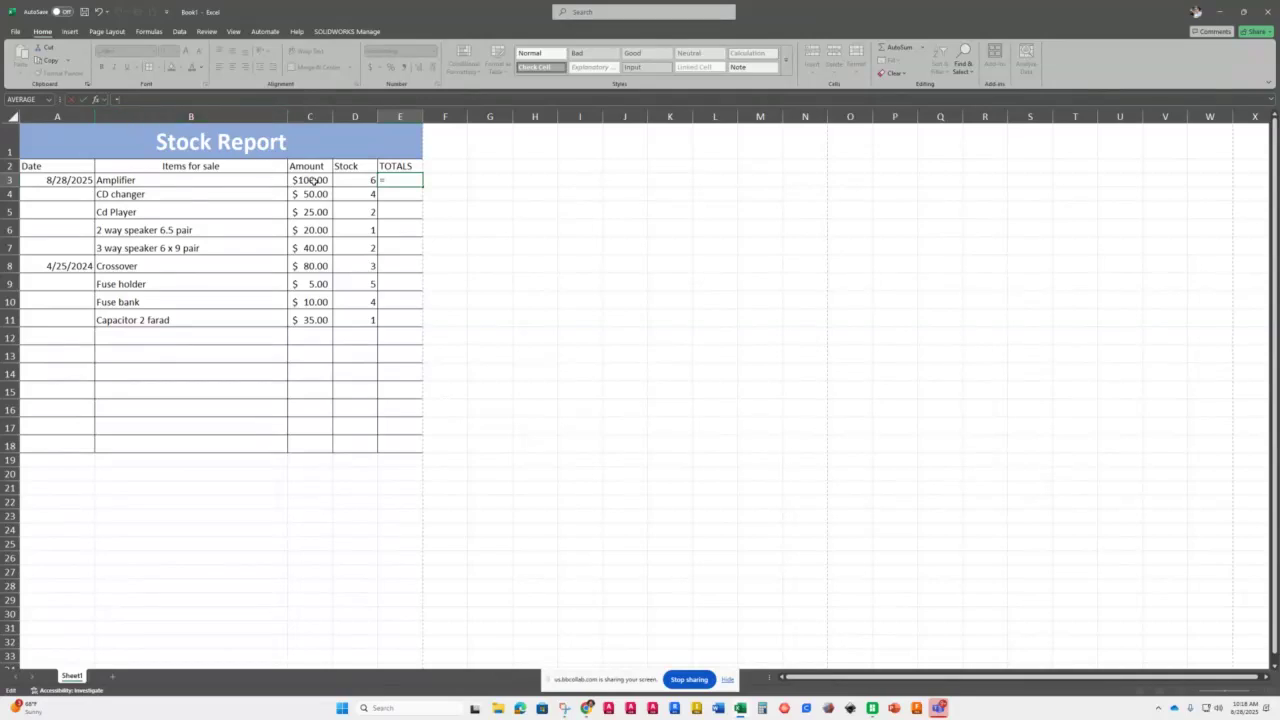
{"action": "left_click", "coordinate": [312, 181]}
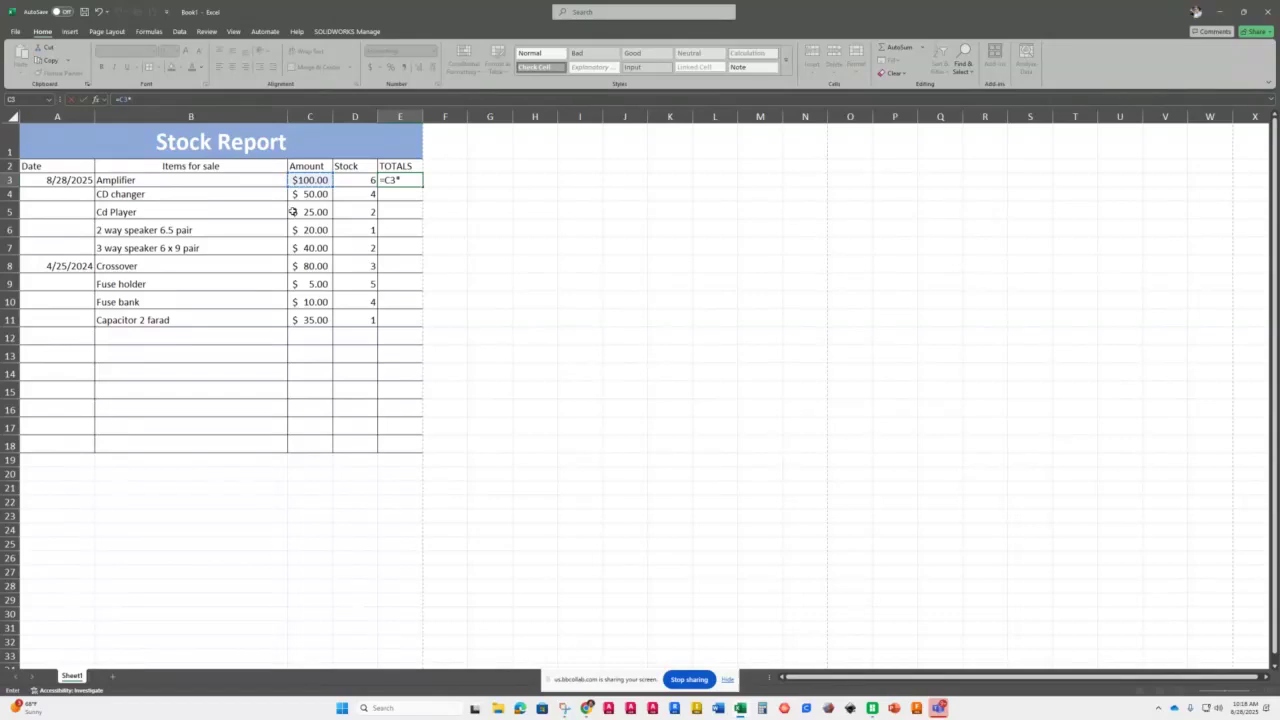
{"action": "type", "text": "*"}
{"action": "left_click", "coordinate": [353, 181]}
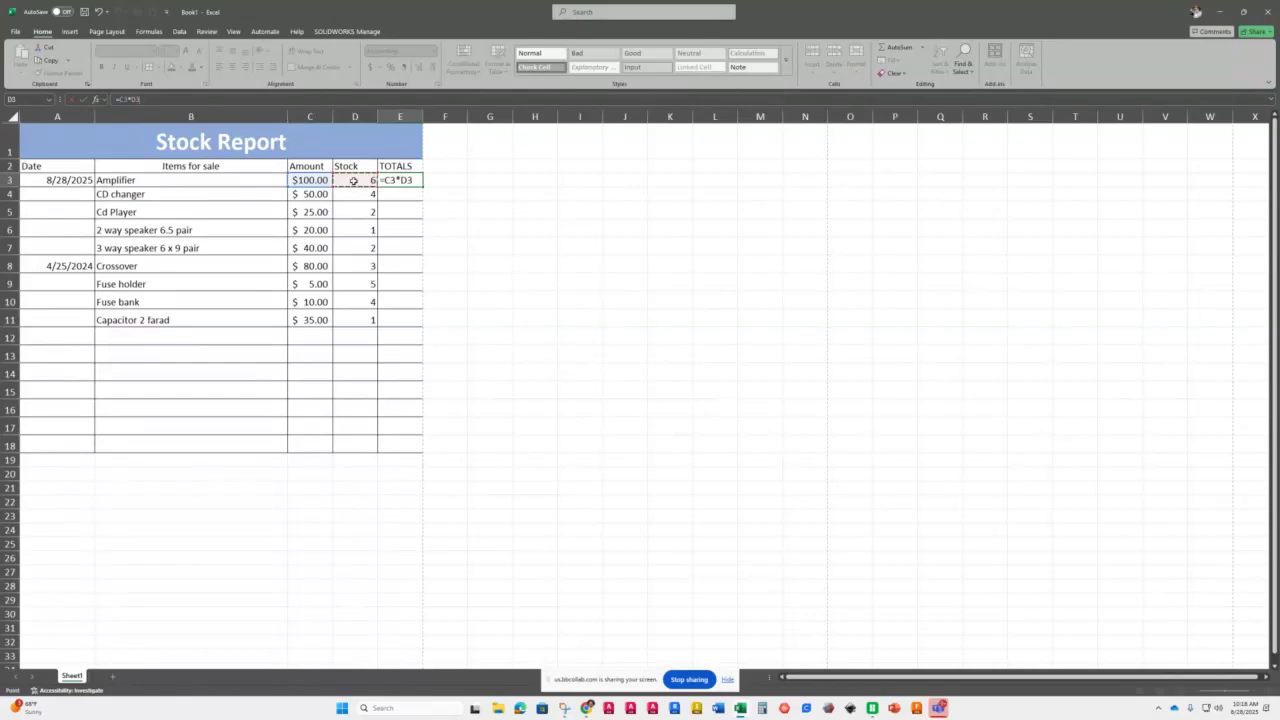
{"action": "left_click", "coordinate": [86, 101]}
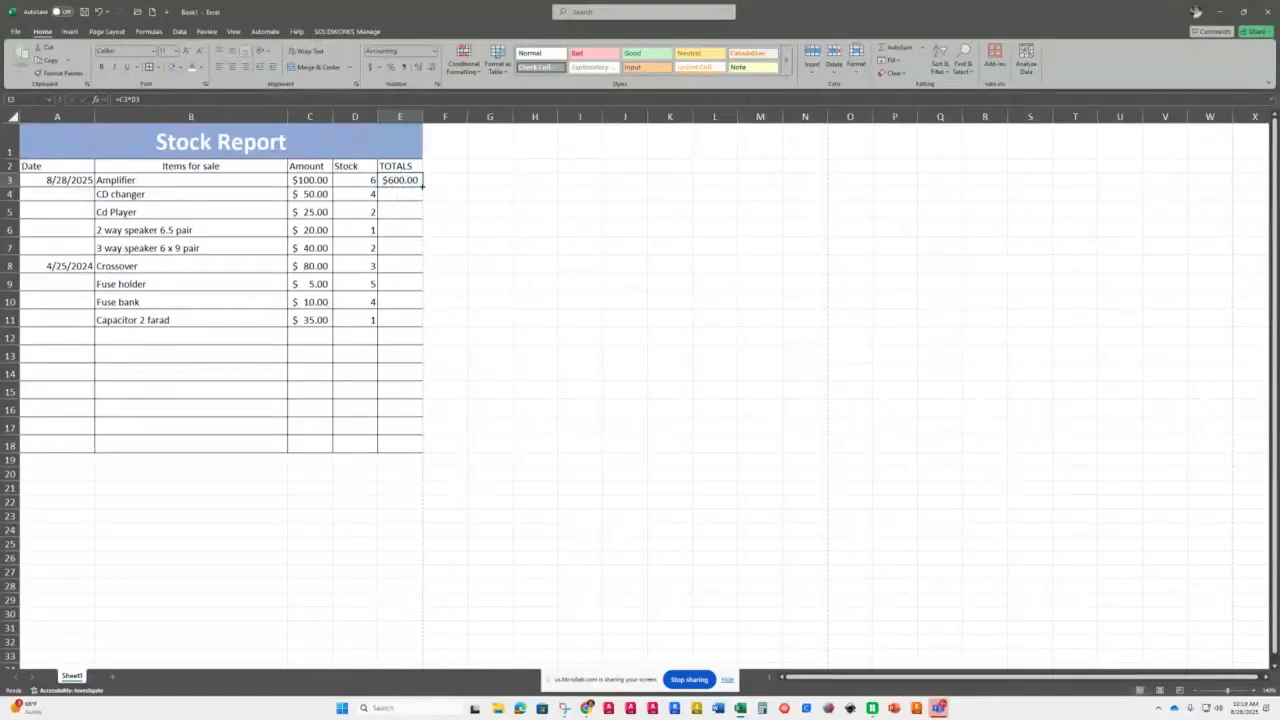
{"action": "left_click_drag", "start_coordinate": [422, 186], "coordinate": [421, 328]}
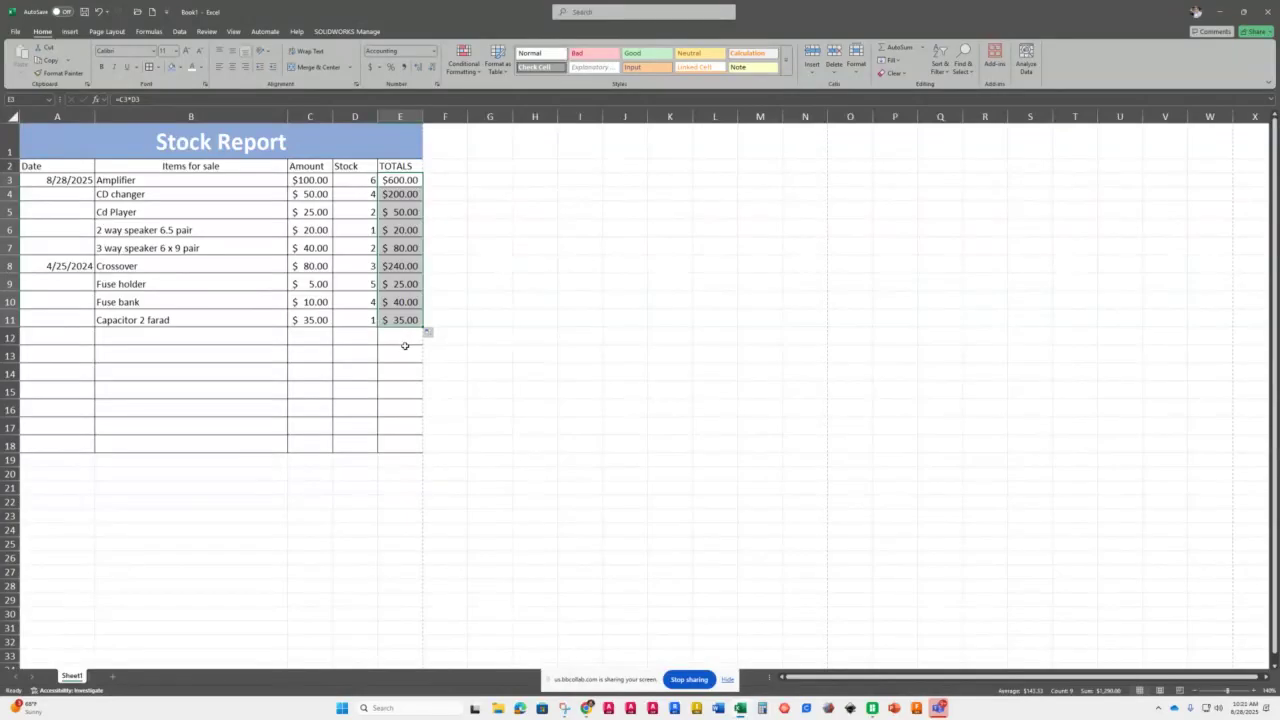
{"action": "left_click", "coordinate": [406, 373]}
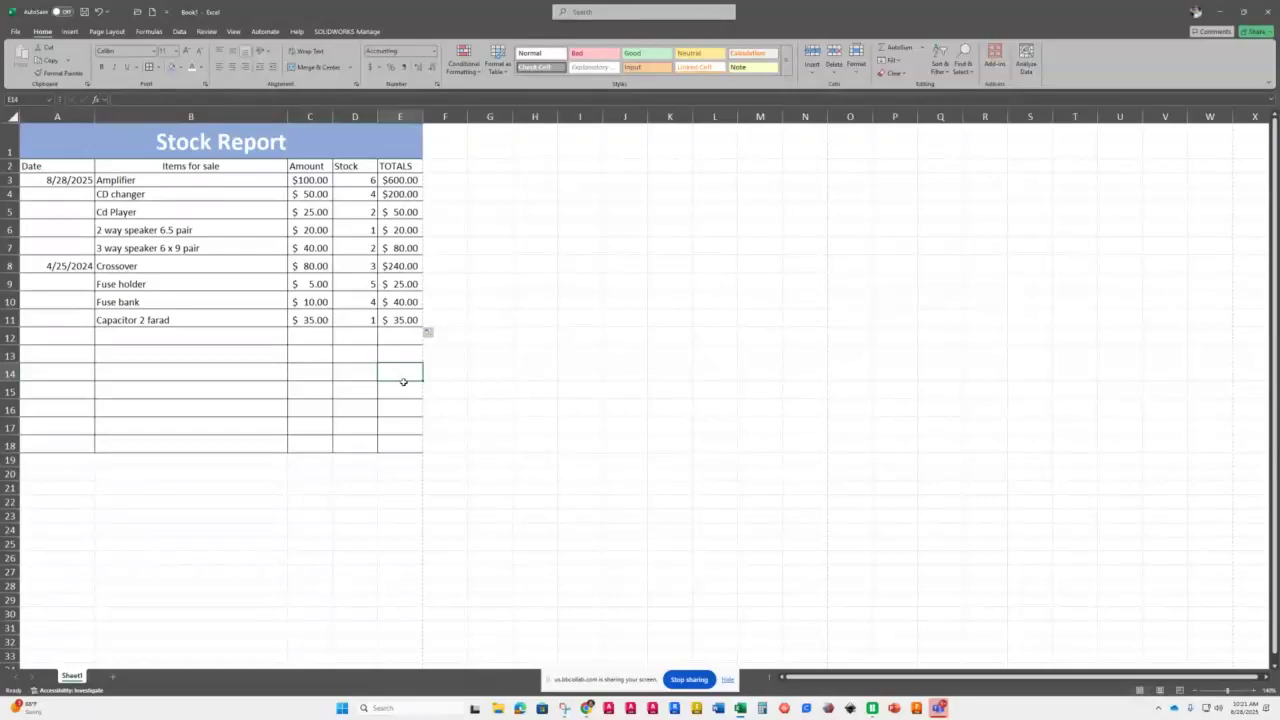
- Enter the label Inventory Totals in cell A18
{"action": "left_click", "coordinate": [396, 443]}
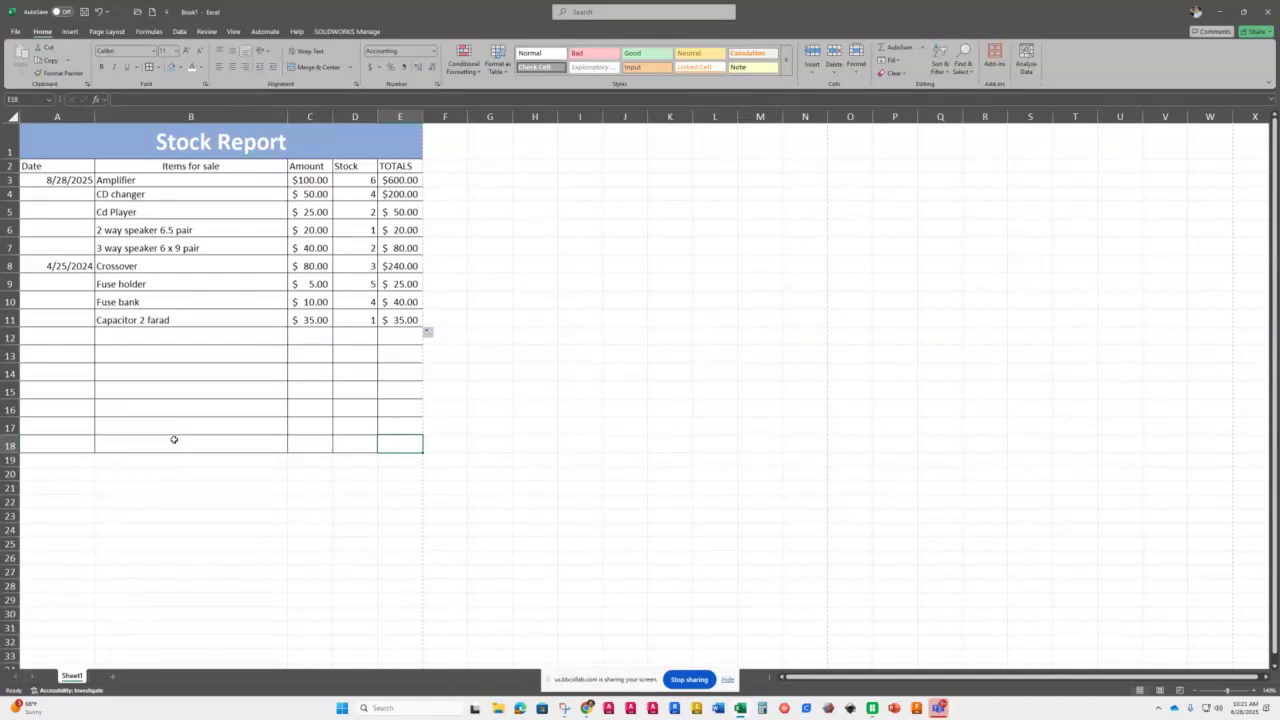
{"action": "left_click", "coordinate": [41, 442]}
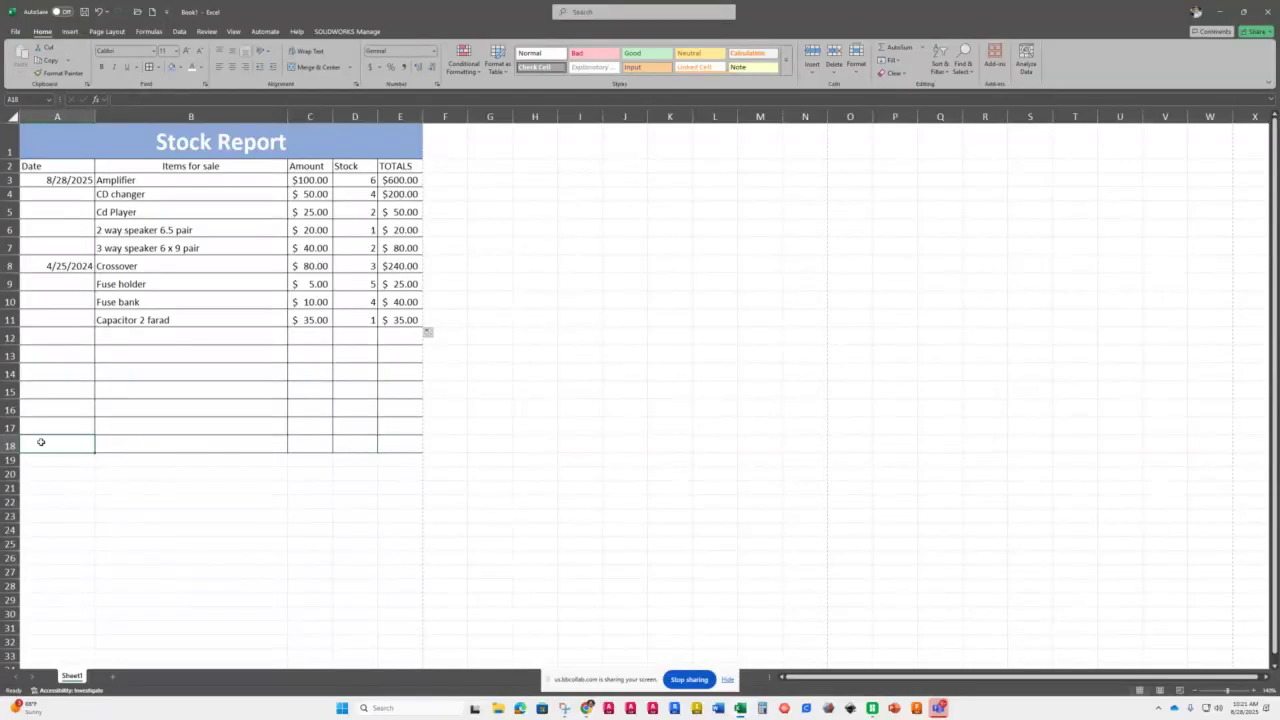
{"action": "type", "text": "In"}
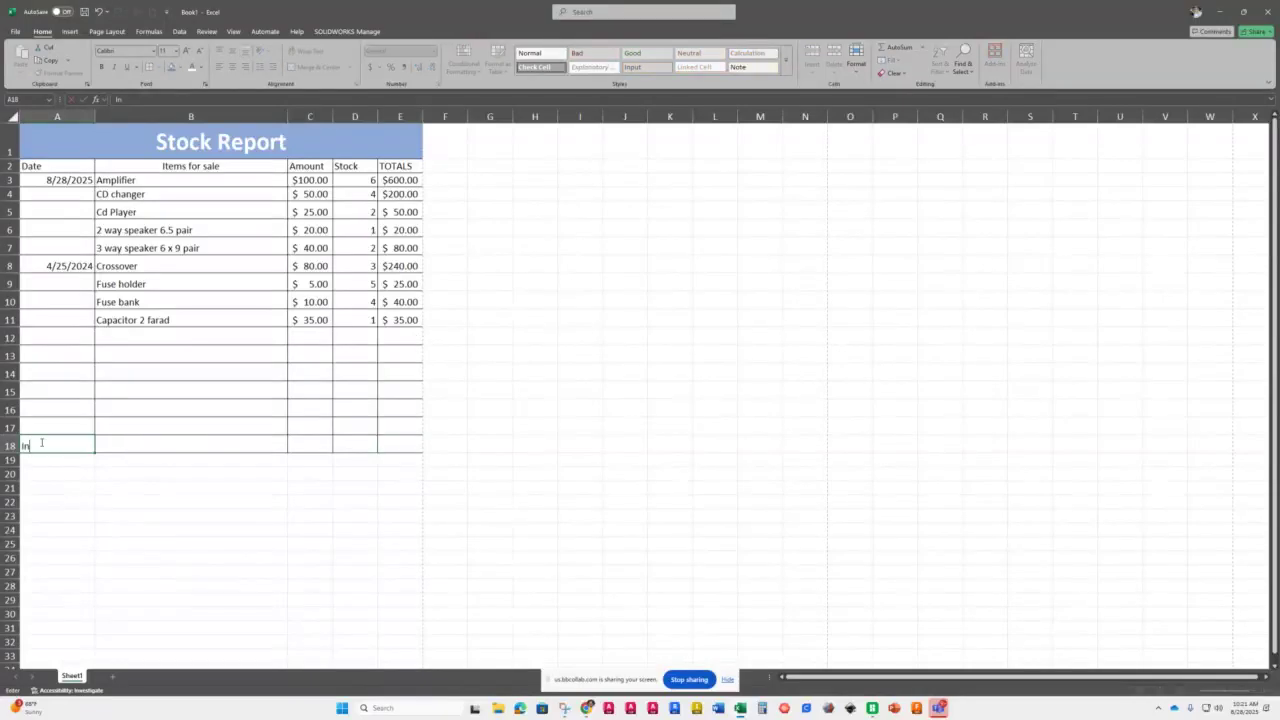
{"action": "type", "text": "ventory Totals"}
{"action": "key", "text": "Tab"}
{"action": "key", "text": "Tab"}
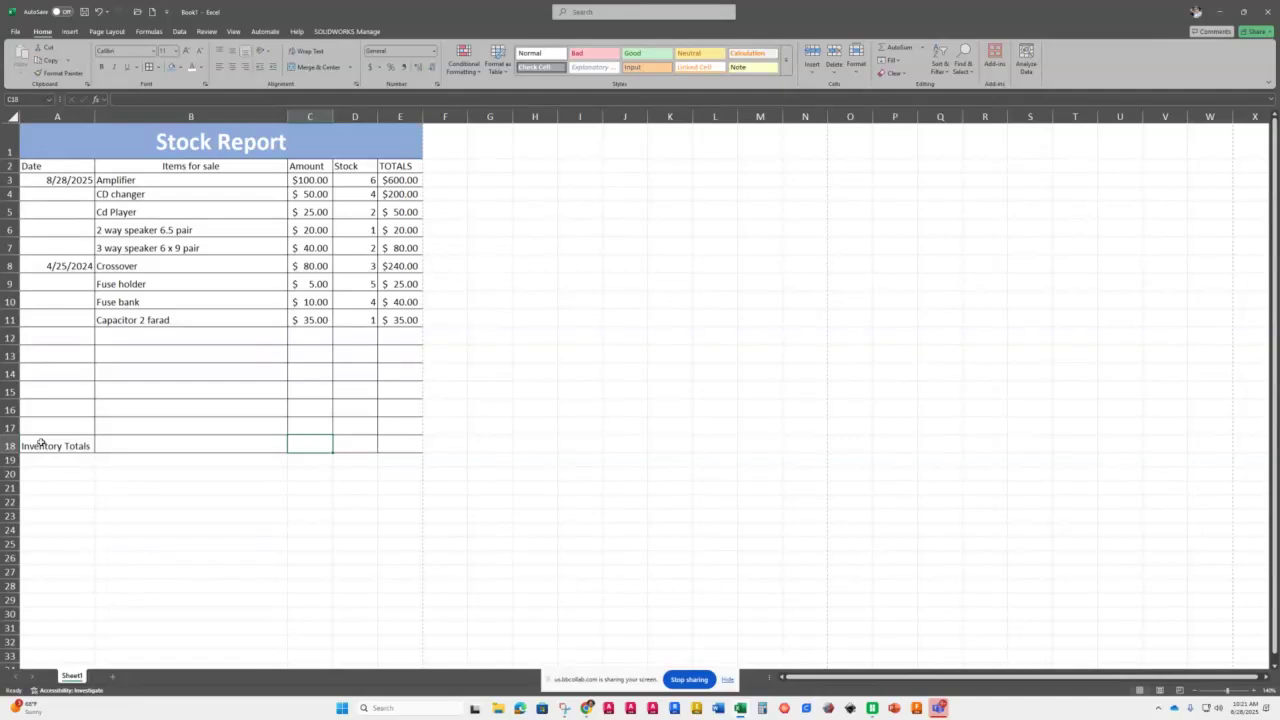
{"action": "key", "text": "Left"}
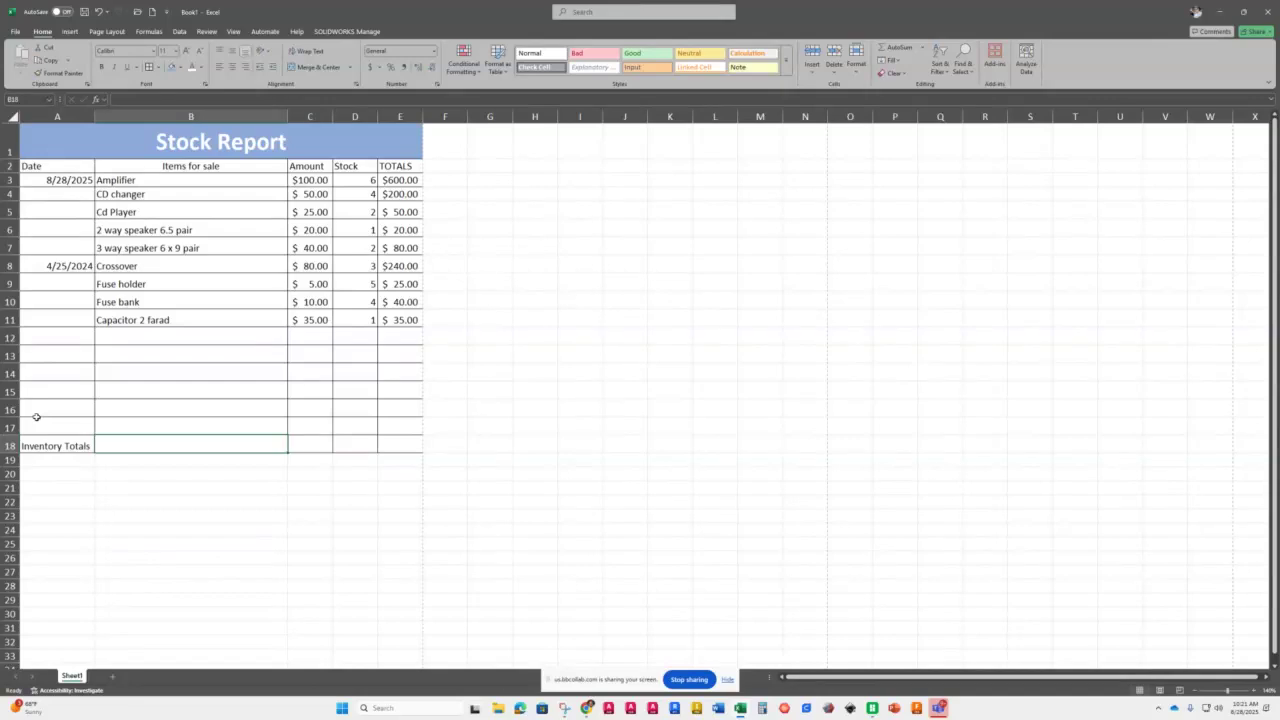
{"action": "key", "text": "Left"}
{"action": "key", "text": "Right"}
{"action": "key", "text": "Right"}
{"action": "key", "text": "Up"}
{"action": "key", "text": "Left"}
{"action": "key", "text": "Right"}
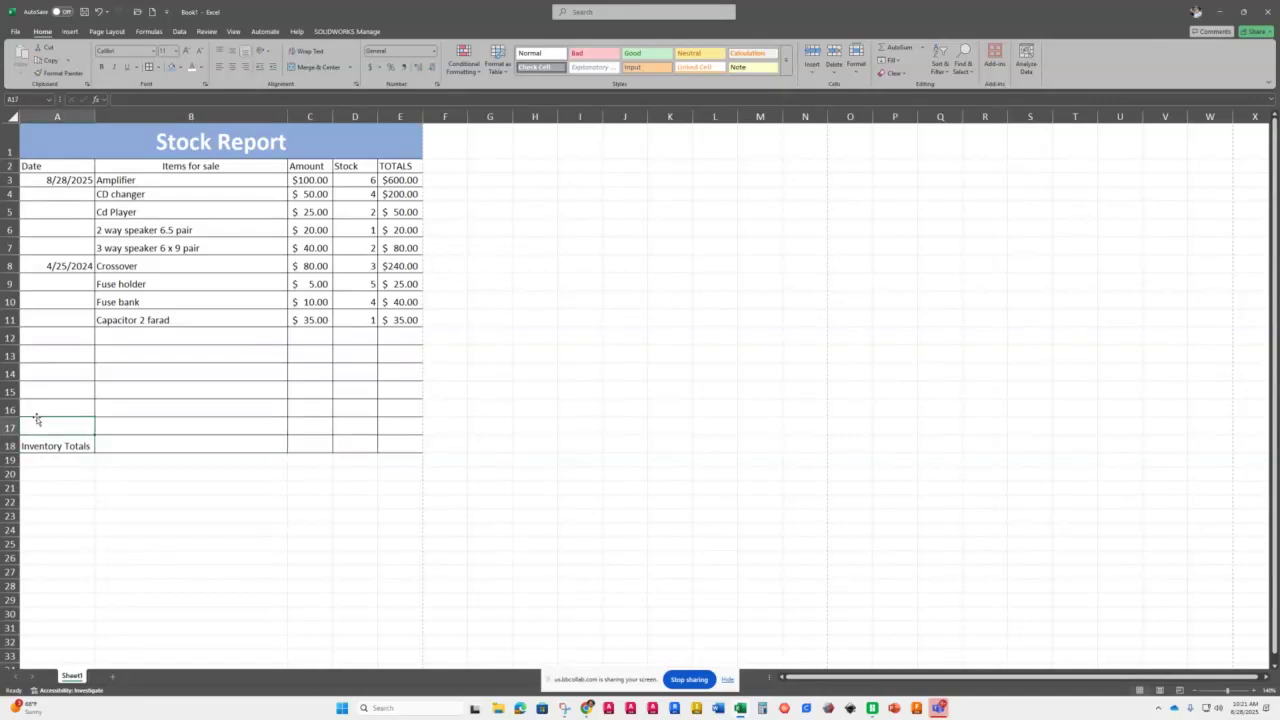
{"action": "key", "text": "Down"}
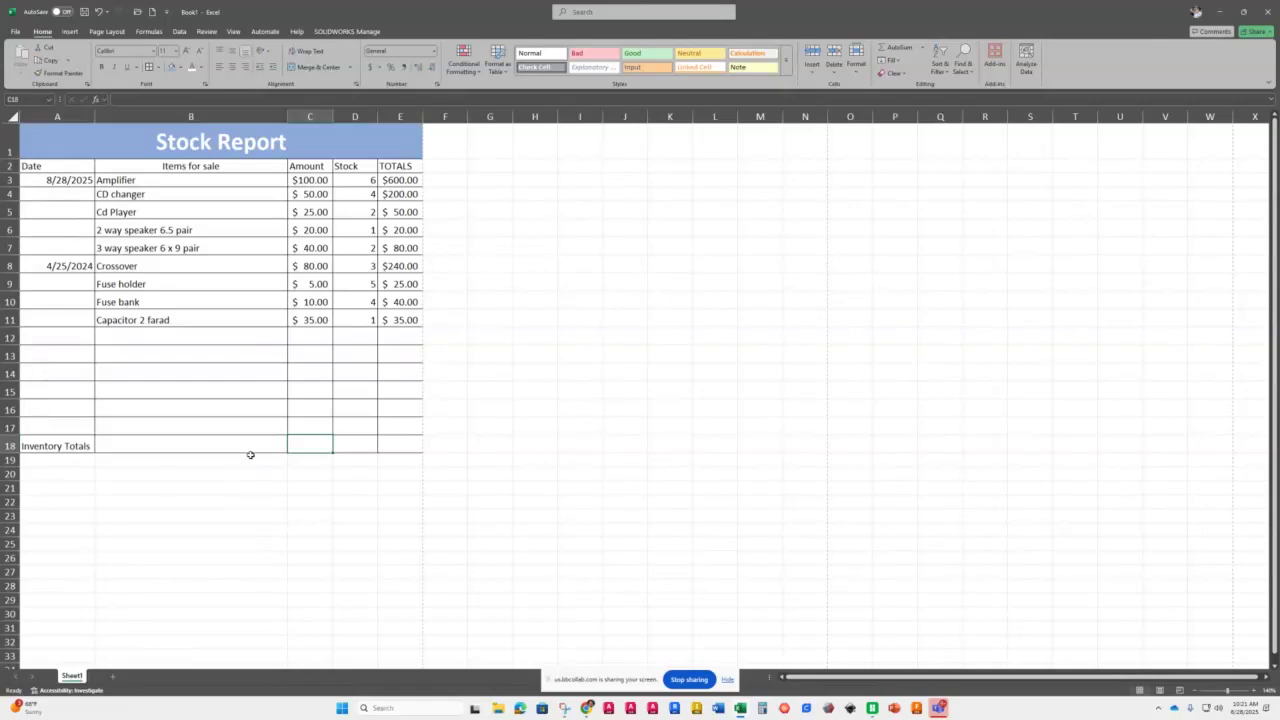
- Total the Stock column in cell D18 with the AutoSum formula =SUM(D3:D17)
{"action": "left_click", "coordinate": [352, 442]}
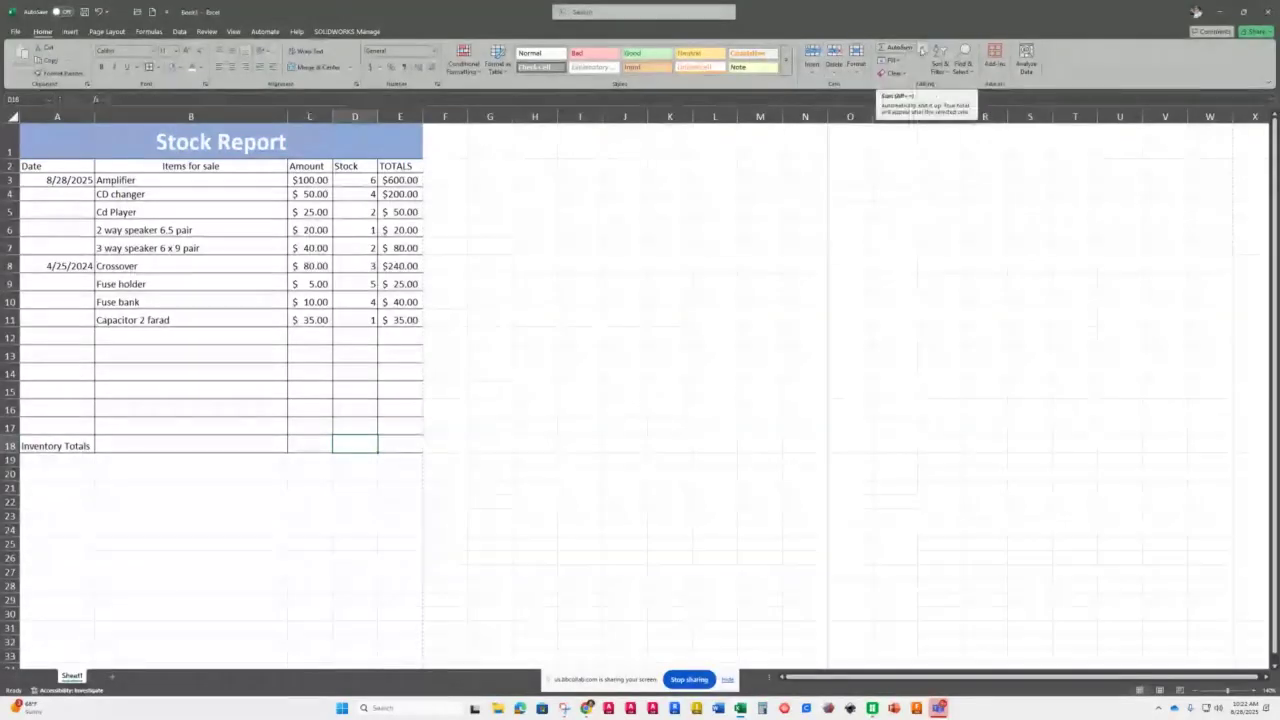
{"action": "left_click", "coordinate": [922, 48]}
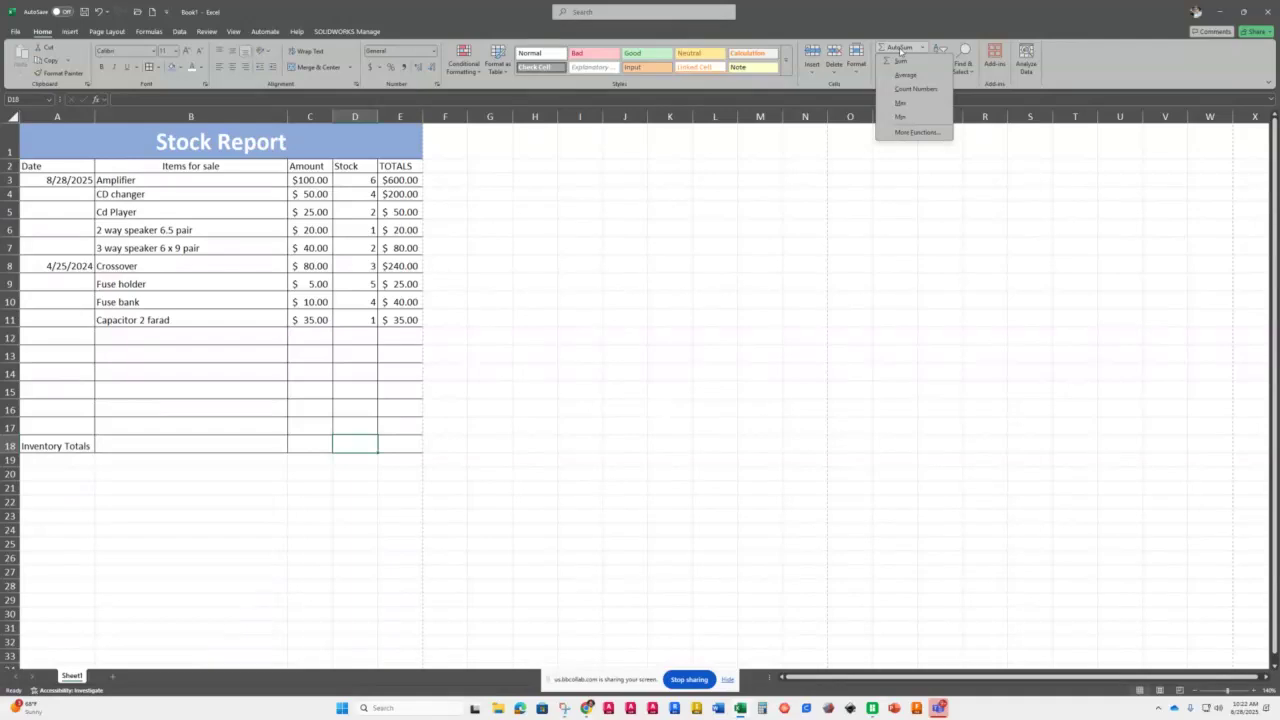
{"action": "left_click", "coordinate": [902, 48]}
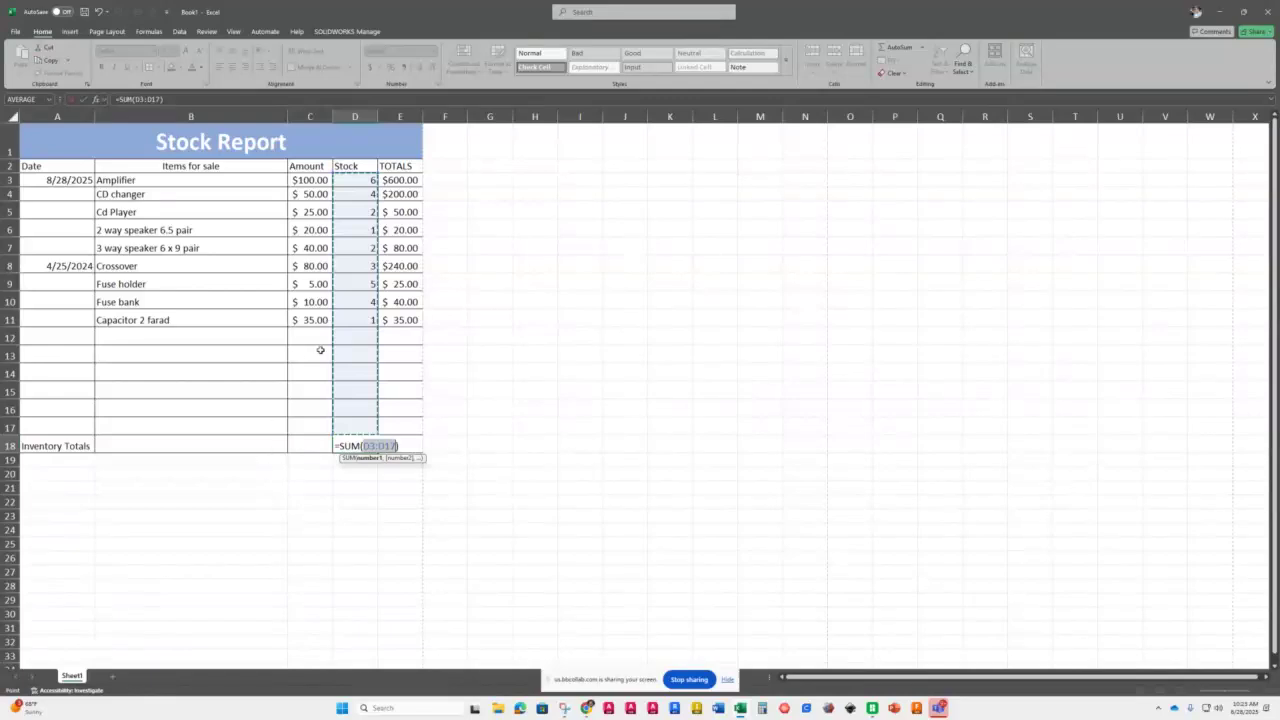
{"action": "left_click", "coordinate": [85, 100]}
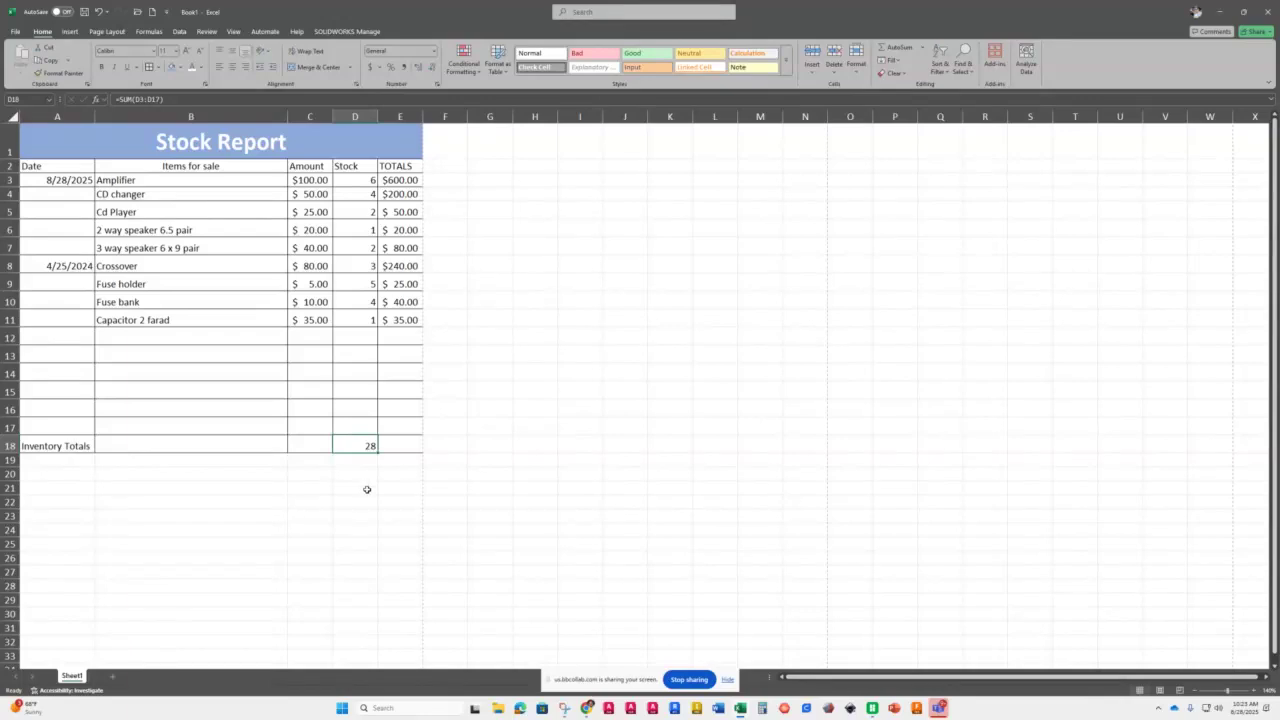
- Copy the Stock sum formula from D18 across to E18 to total the TOTALS column
{"action": "left_click", "coordinate": [414, 442]}
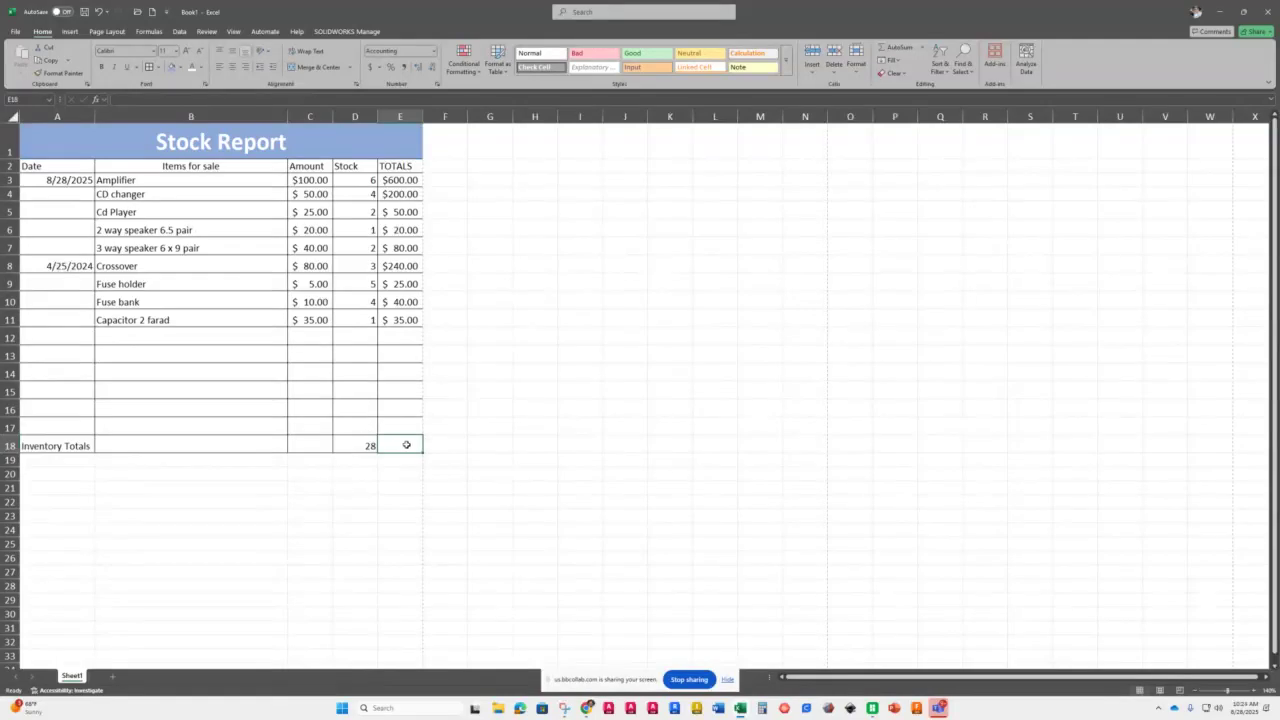
{"action": "left_click", "coordinate": [357, 447]}
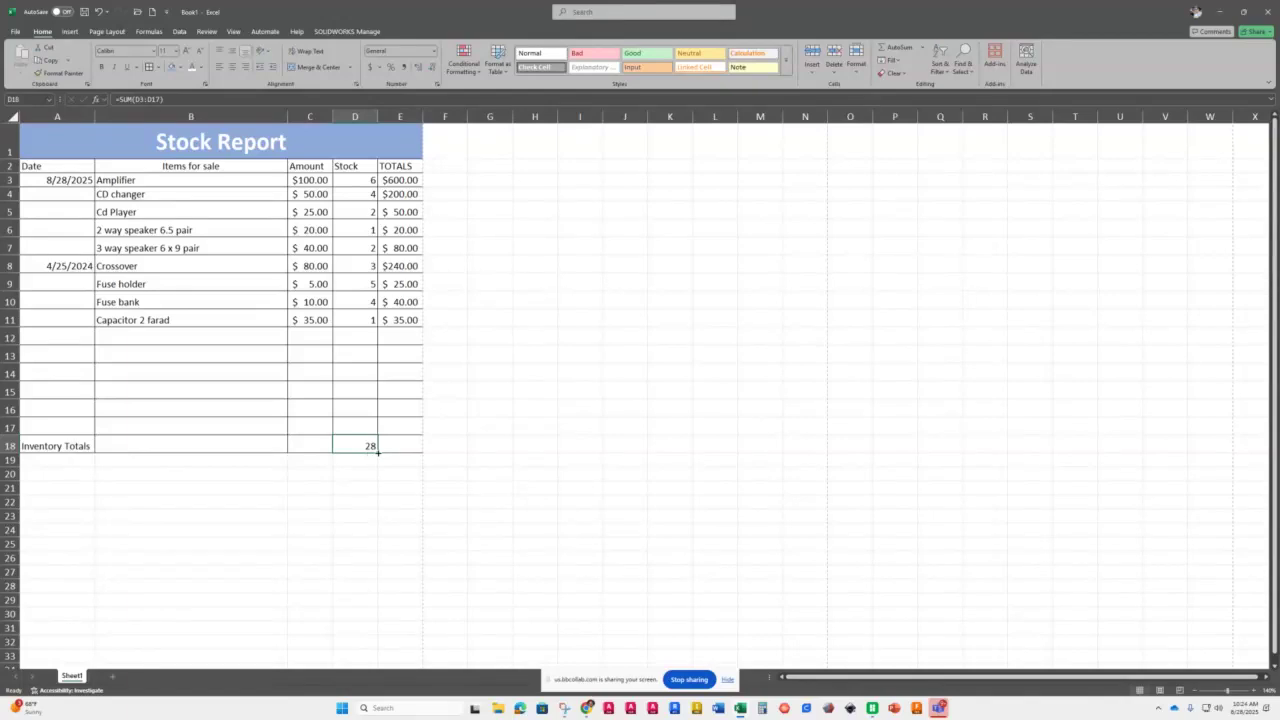
{"action": "left_click_drag", "start_coordinate": [378, 452], "coordinate": [422, 451]}
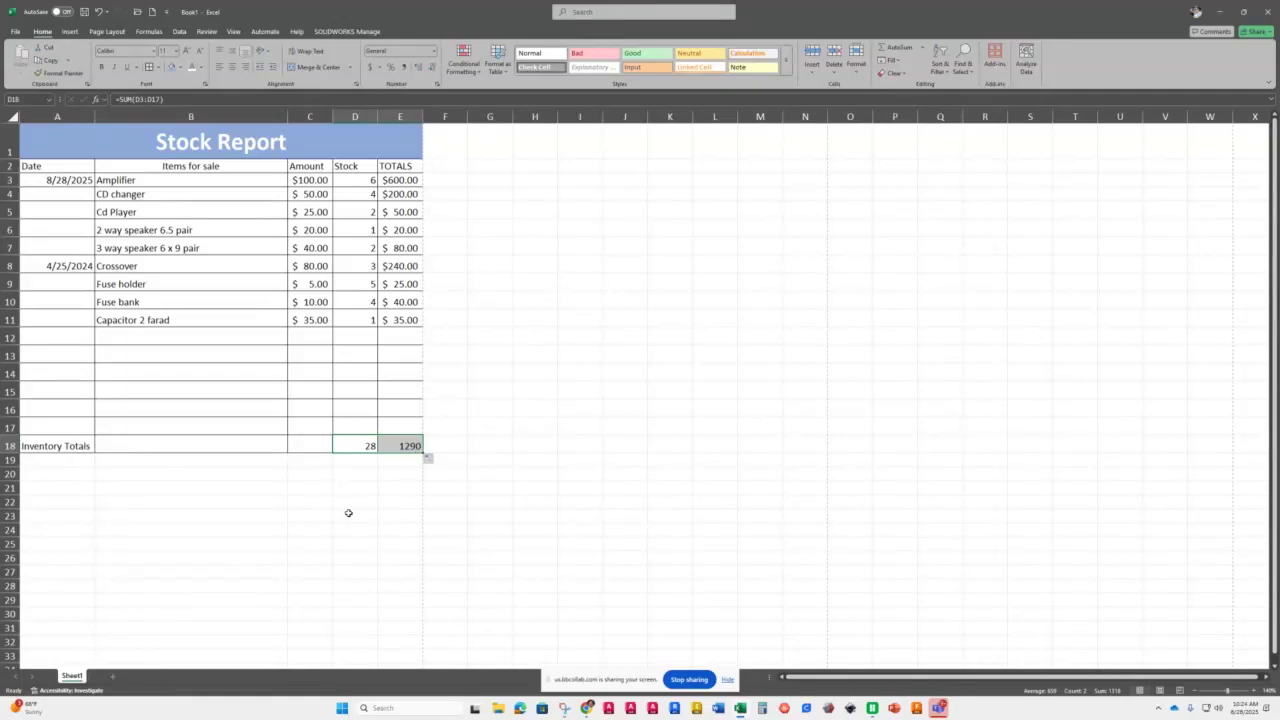
{"action": "left_click", "coordinate": [400, 440]}
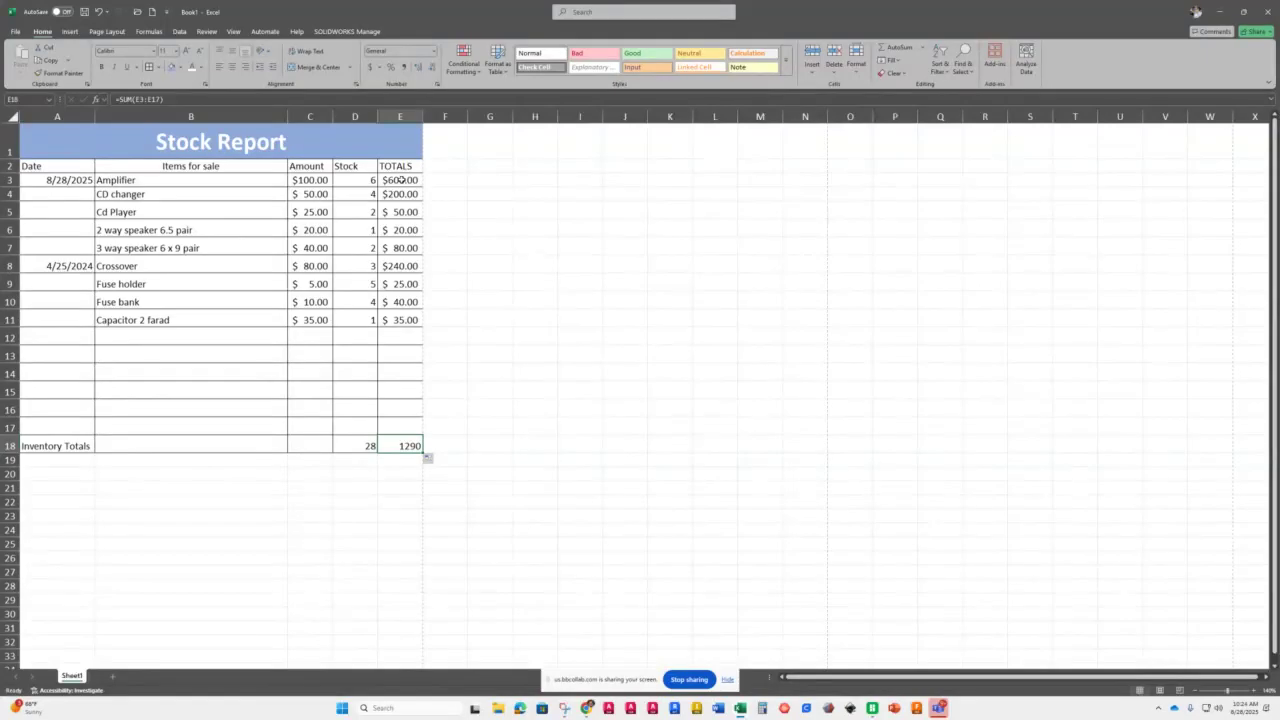
- Fill only the formatting of cell E11 down through E18 and widen the TOTALS column to fit the formatted inventory total
{"action": "left_click", "coordinate": [402, 320]}
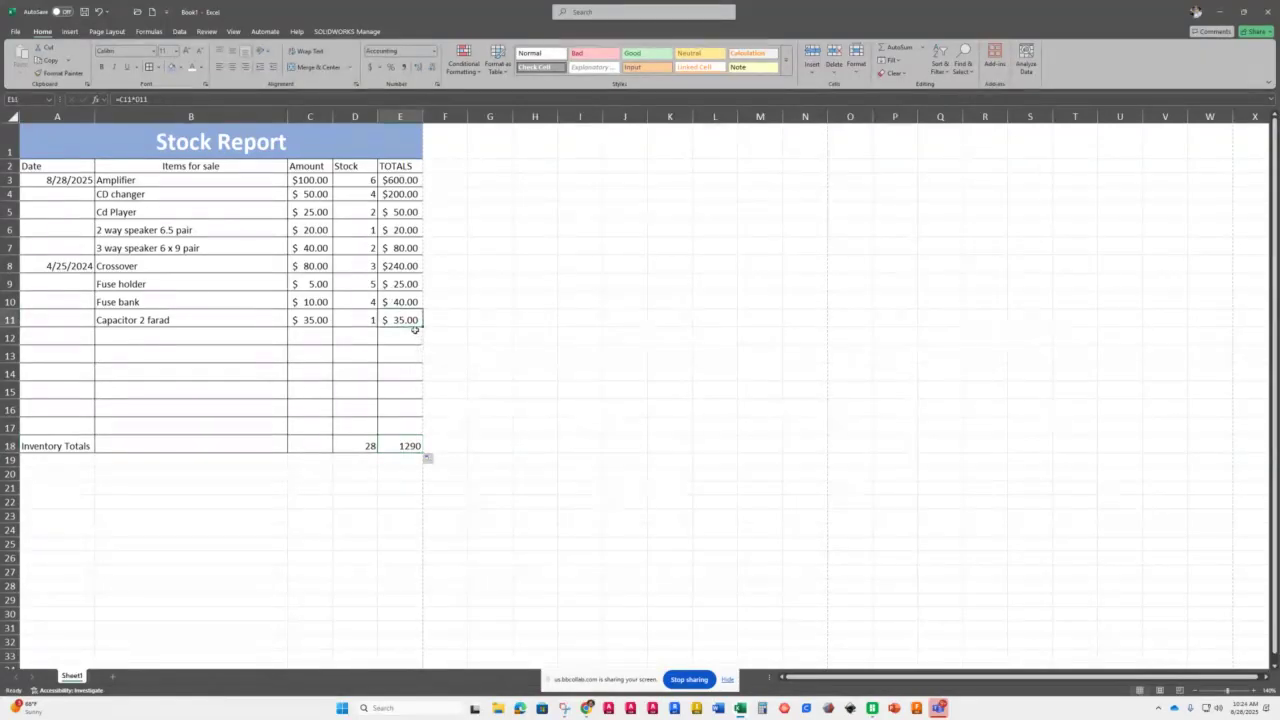
{"action": "left_click_drag", "start_coordinate": [415, 329], "coordinate": [424, 458]}
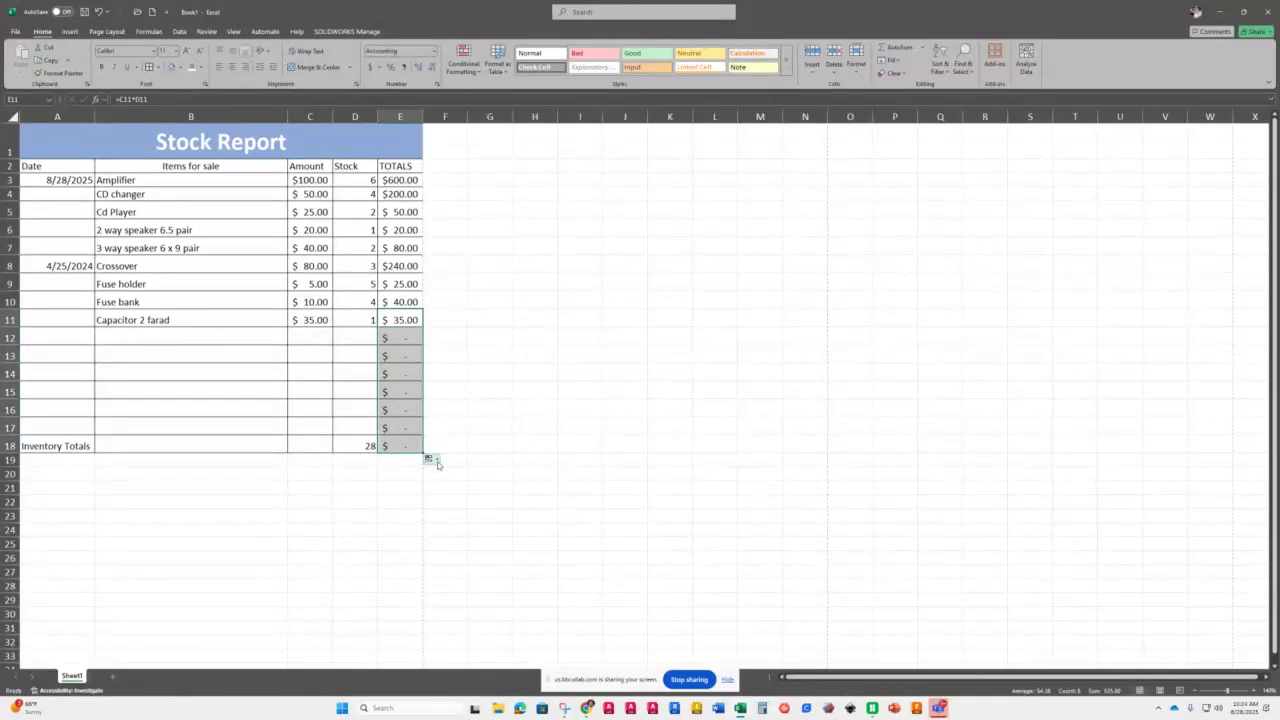
{"action": "left_click", "coordinate": [436, 462]}
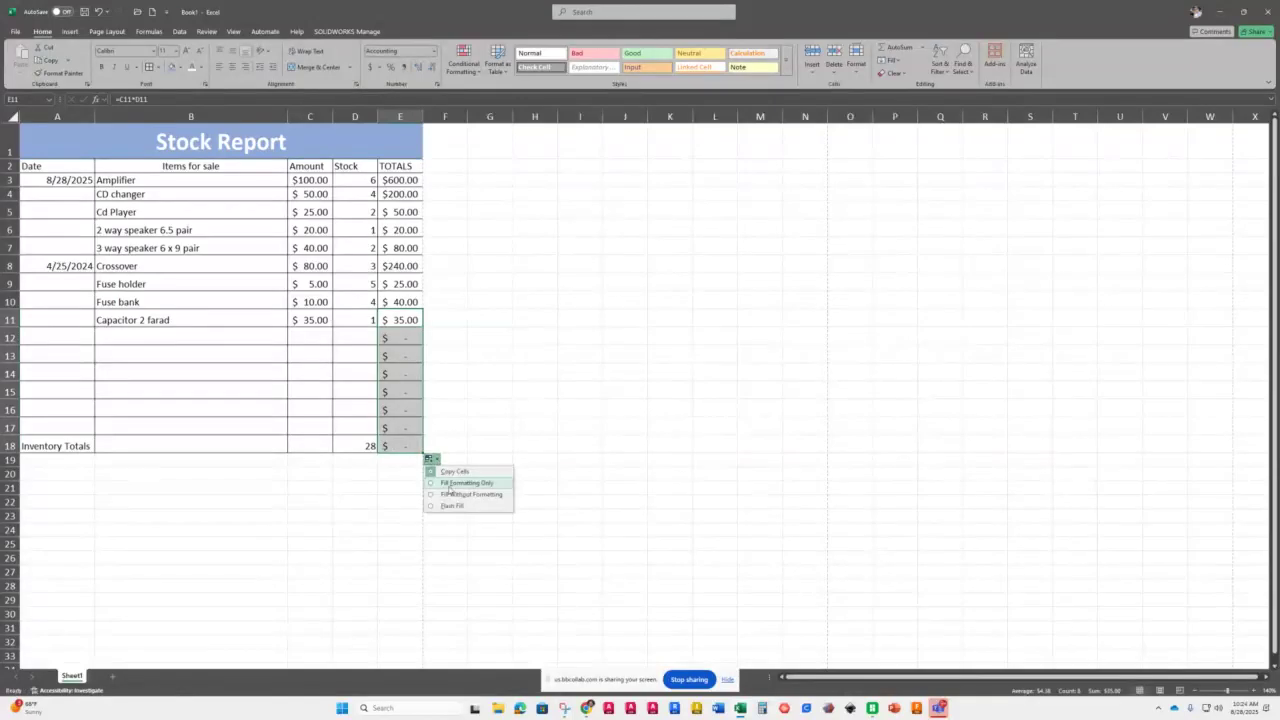
{"action": "left_click", "coordinate": [468, 483]}
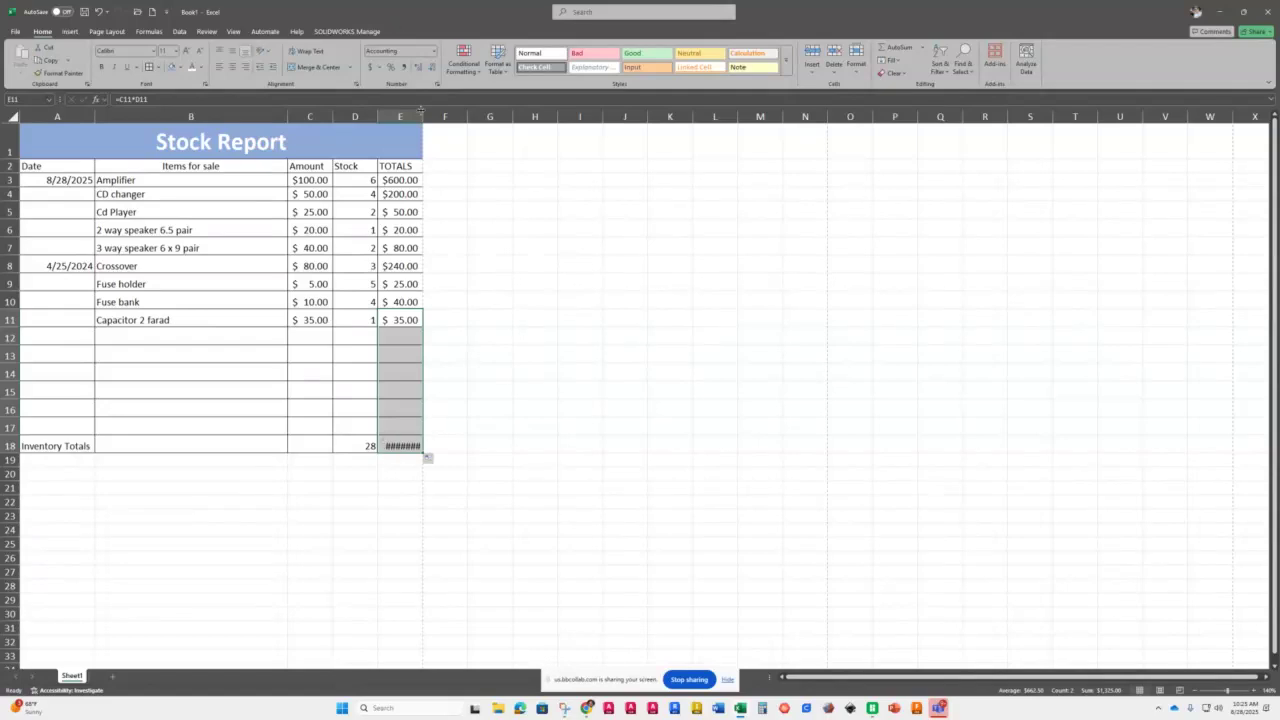
{"action": "left_click_drag", "start_coordinate": [422, 117], "coordinate": [438, 117]}
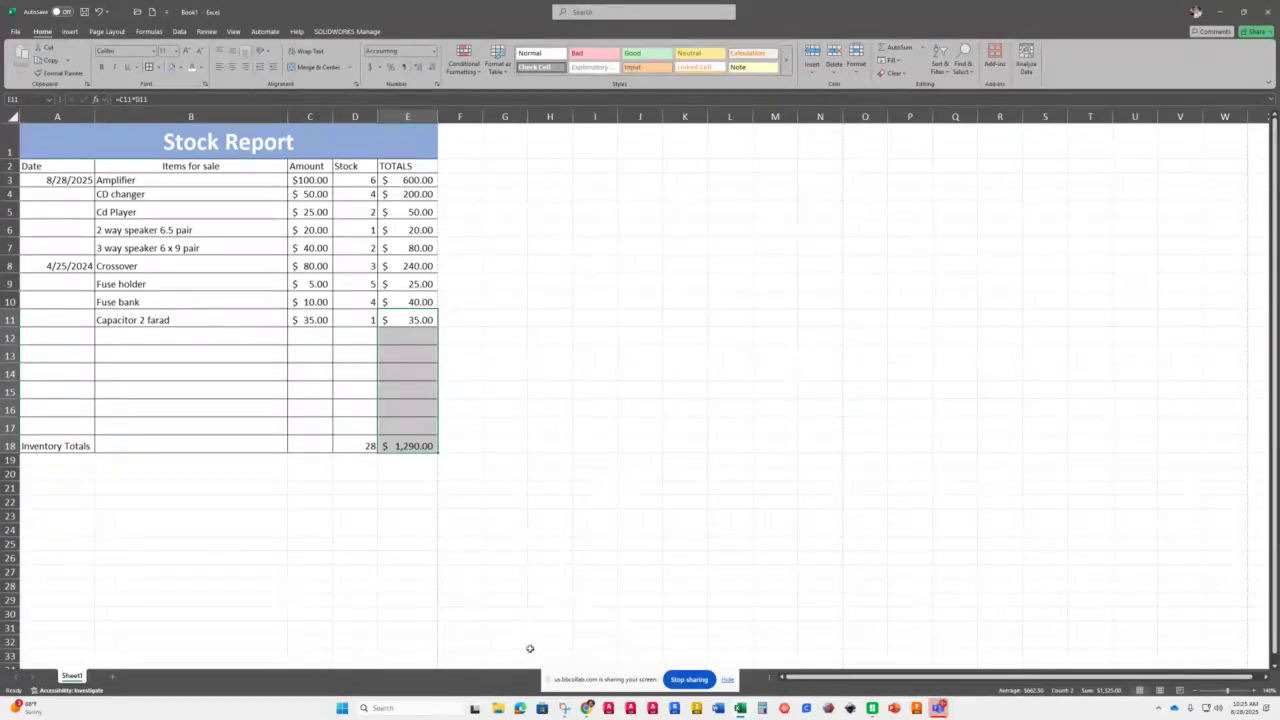
- Switch to the Collaborate class session in Chrome and lower the participant's raised hand
{"action": "mouse_move", "coordinate": [587, 708]}
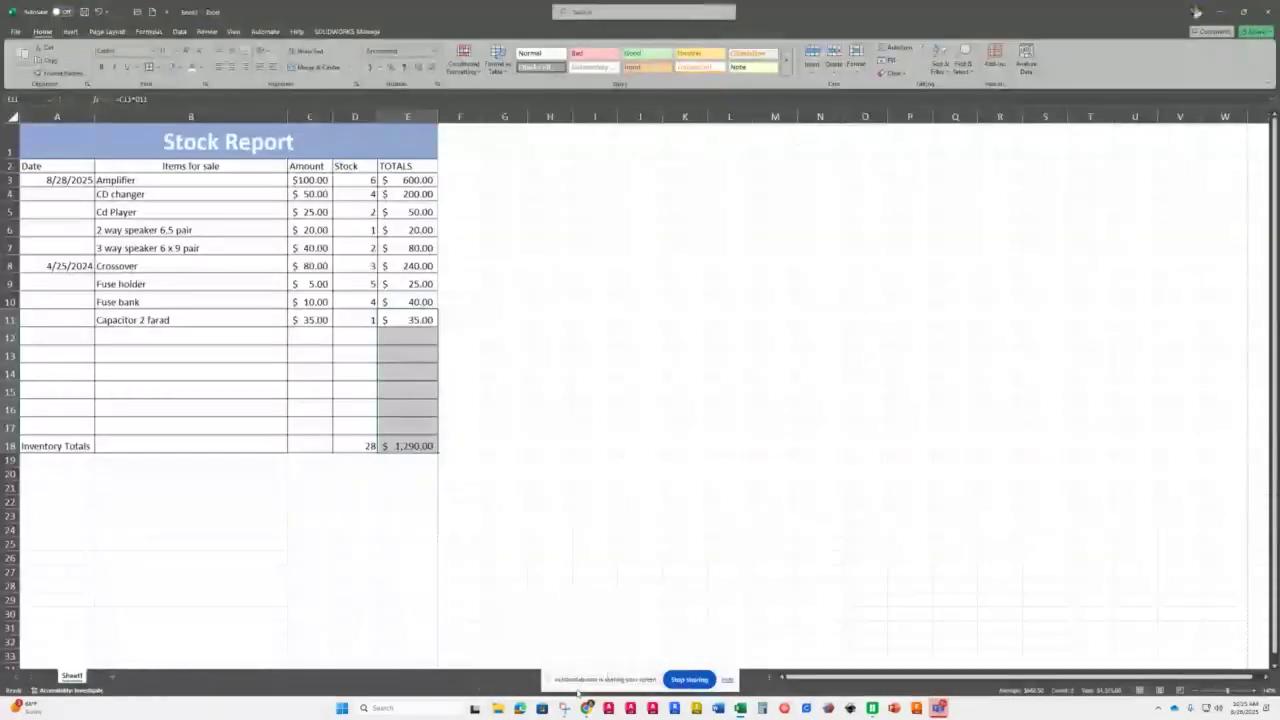
{"action": "left_click", "coordinate": [585, 706]}
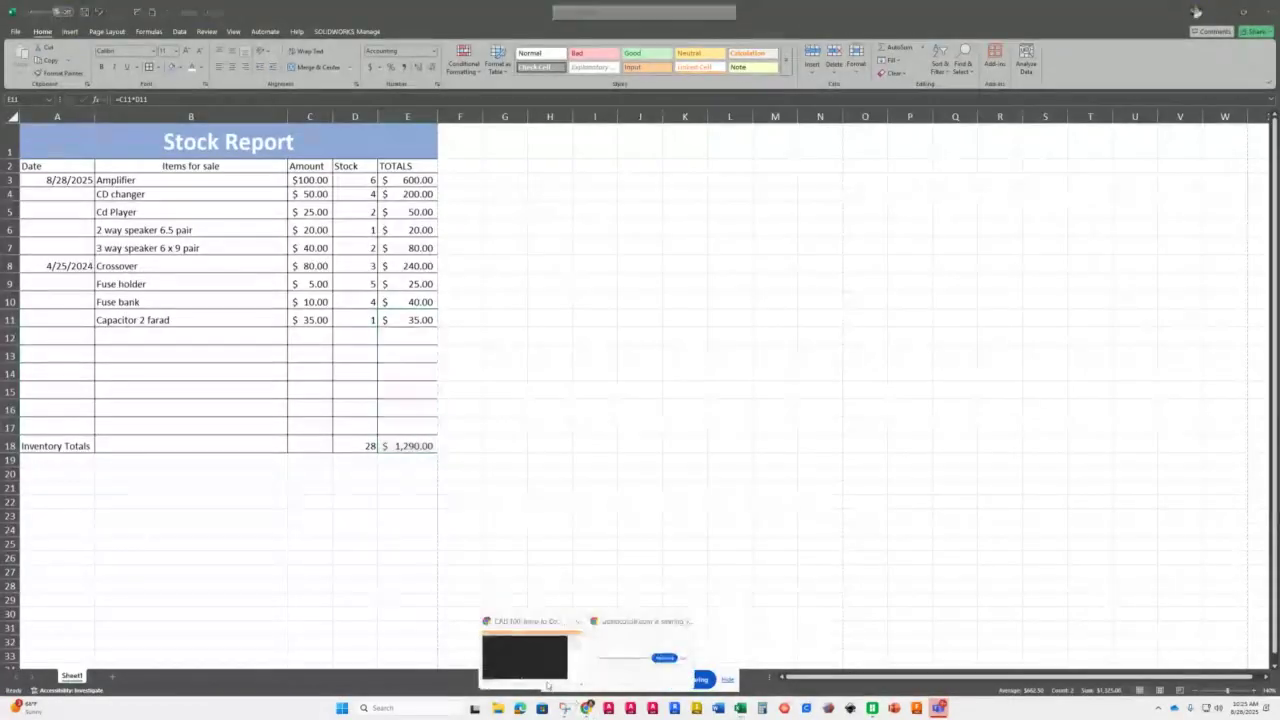
{"action": "left_click", "coordinate": [547, 684]}
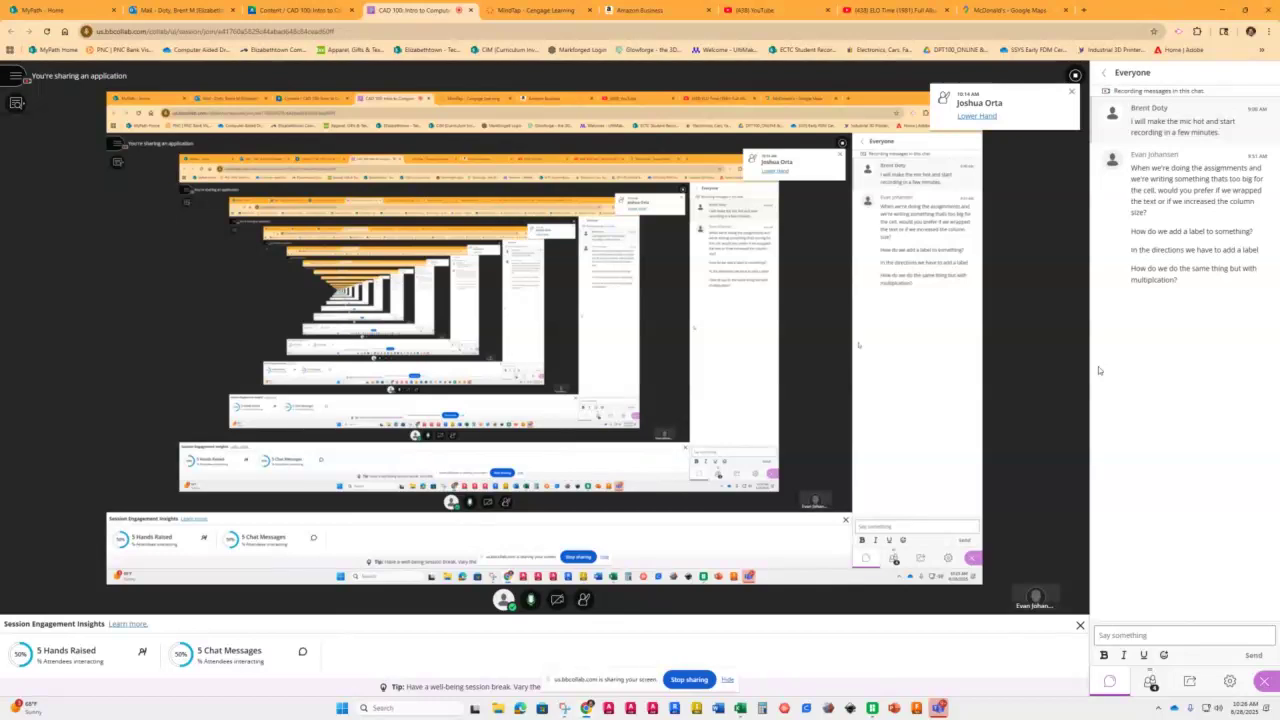
{"action": "left_click", "coordinate": [979, 117]}
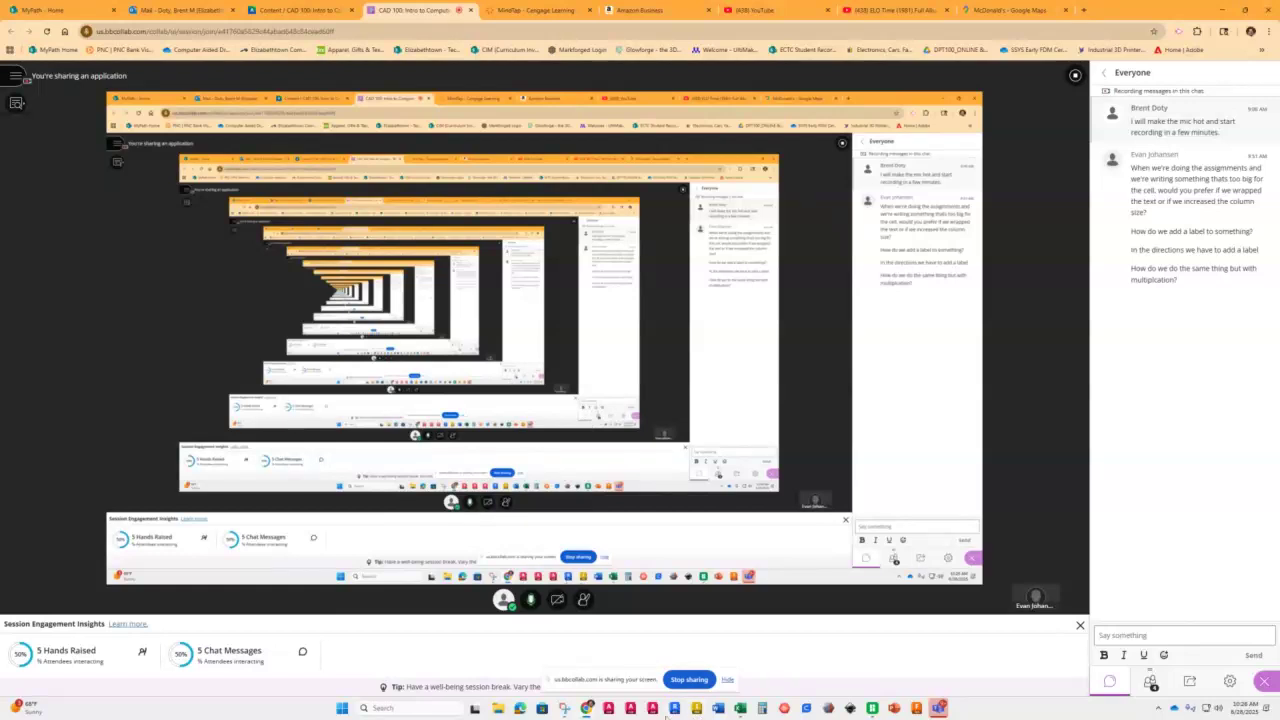
- Switch back to the Excel workbook and enter the Stock quantities 16 in D12 and 2 in D13
{"action": "mouse_move", "coordinate": [740, 709]}
{"action": "left_click", "coordinate": [752, 643]}
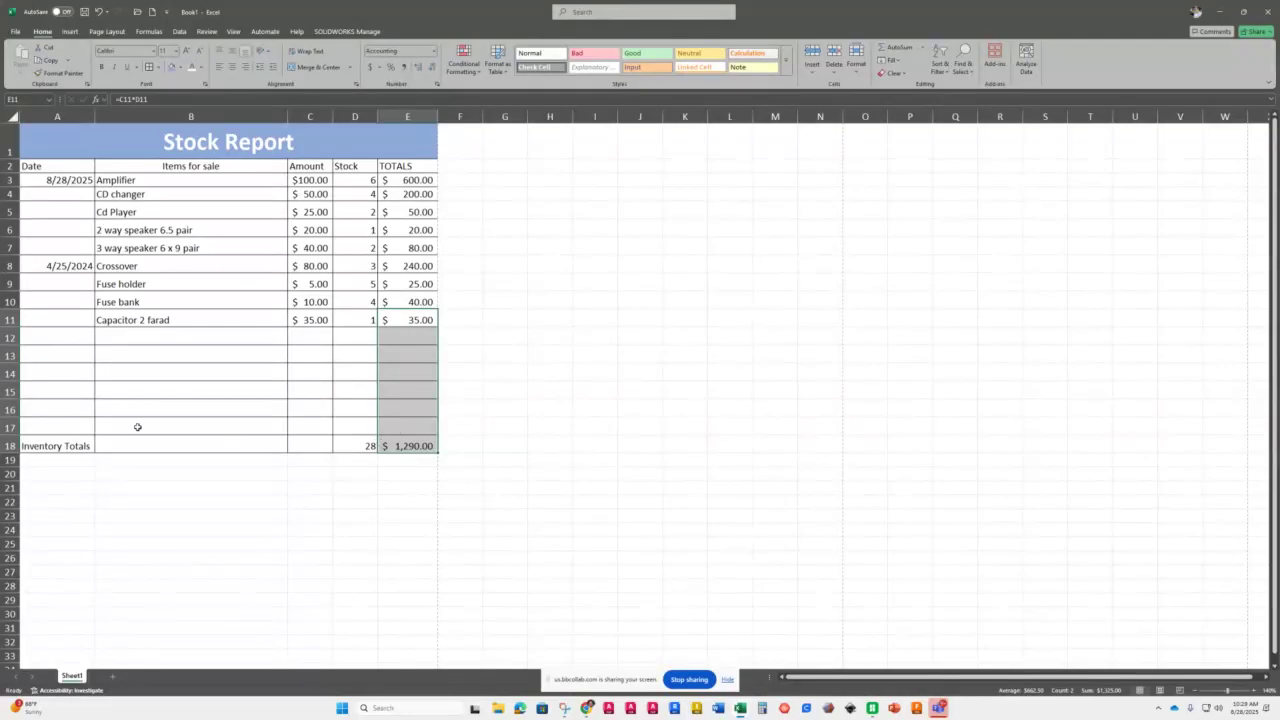
{"action": "left_click", "coordinate": [357, 339]}
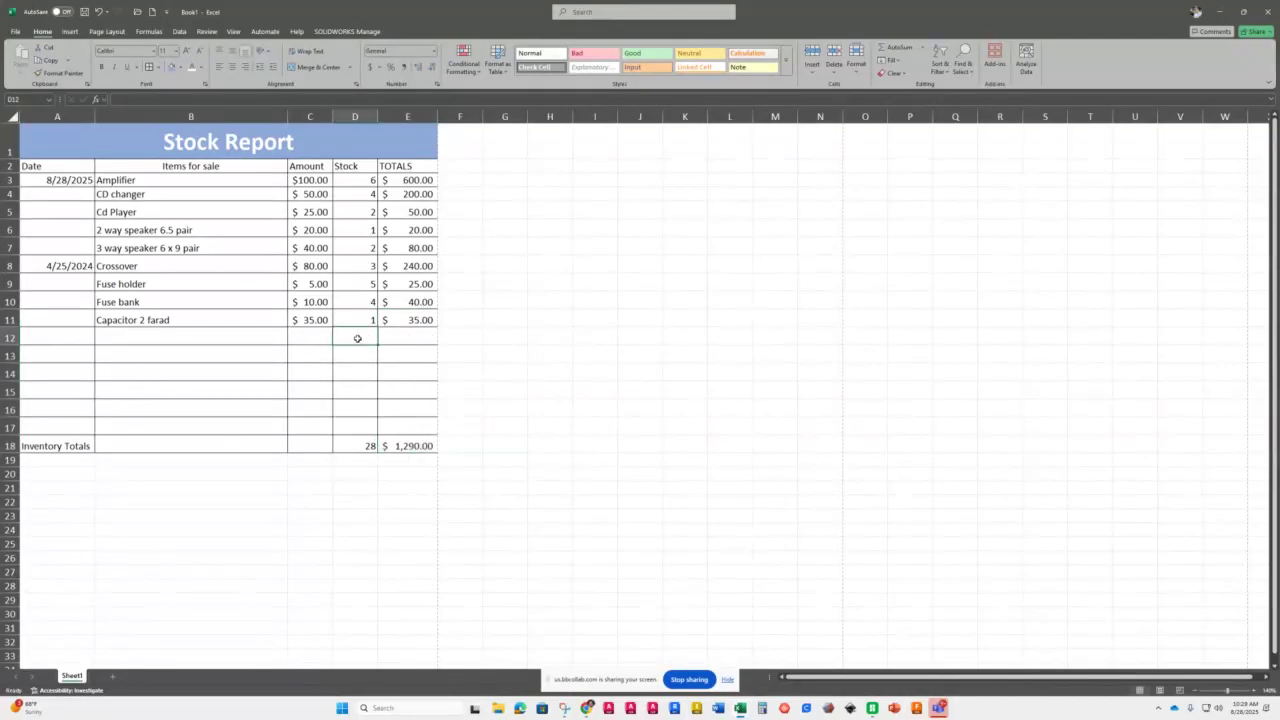
{"action": "type", "text": "16"}
{"action": "key", "text": "Return"}
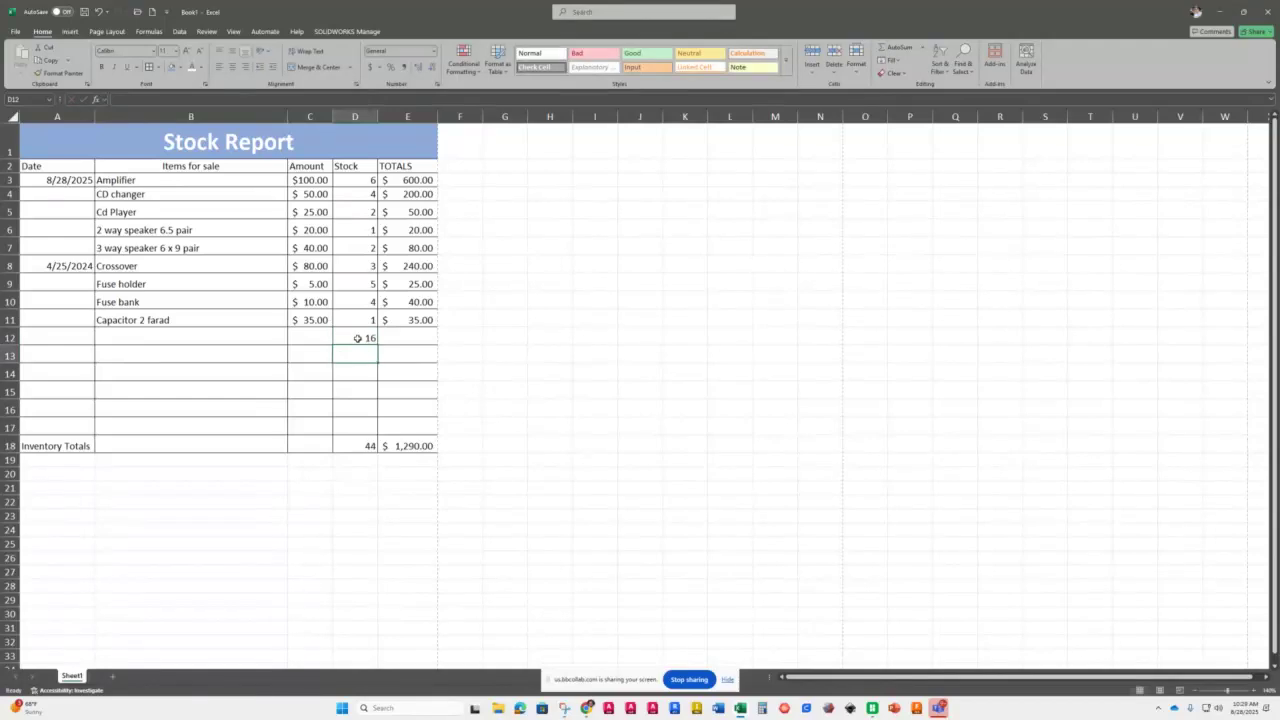
{"action": "type", "text": "2"}
{"action": "key", "text": "Return"}
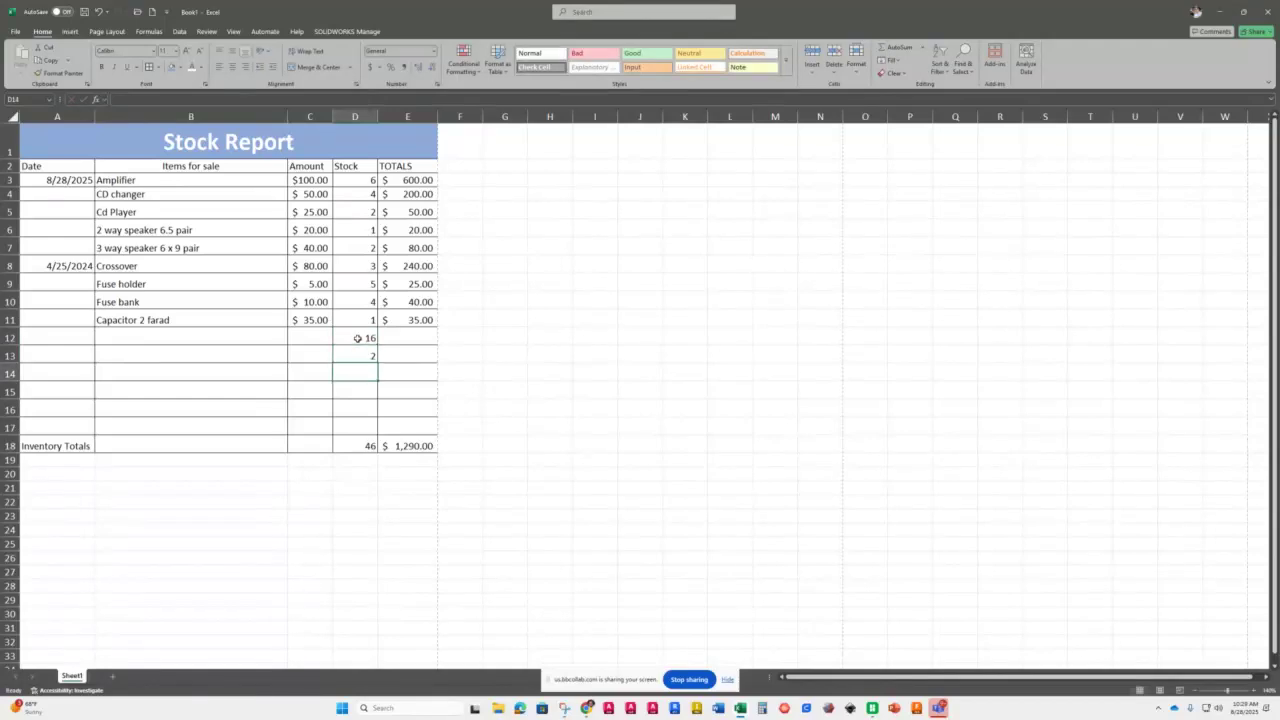
- Enter a stock of 6 in D14 and the amounts 2, 0.5 and 0.25 in cells C12 through C14
{"action": "type", "text": "6"}
{"action": "key", "text": "Return"}
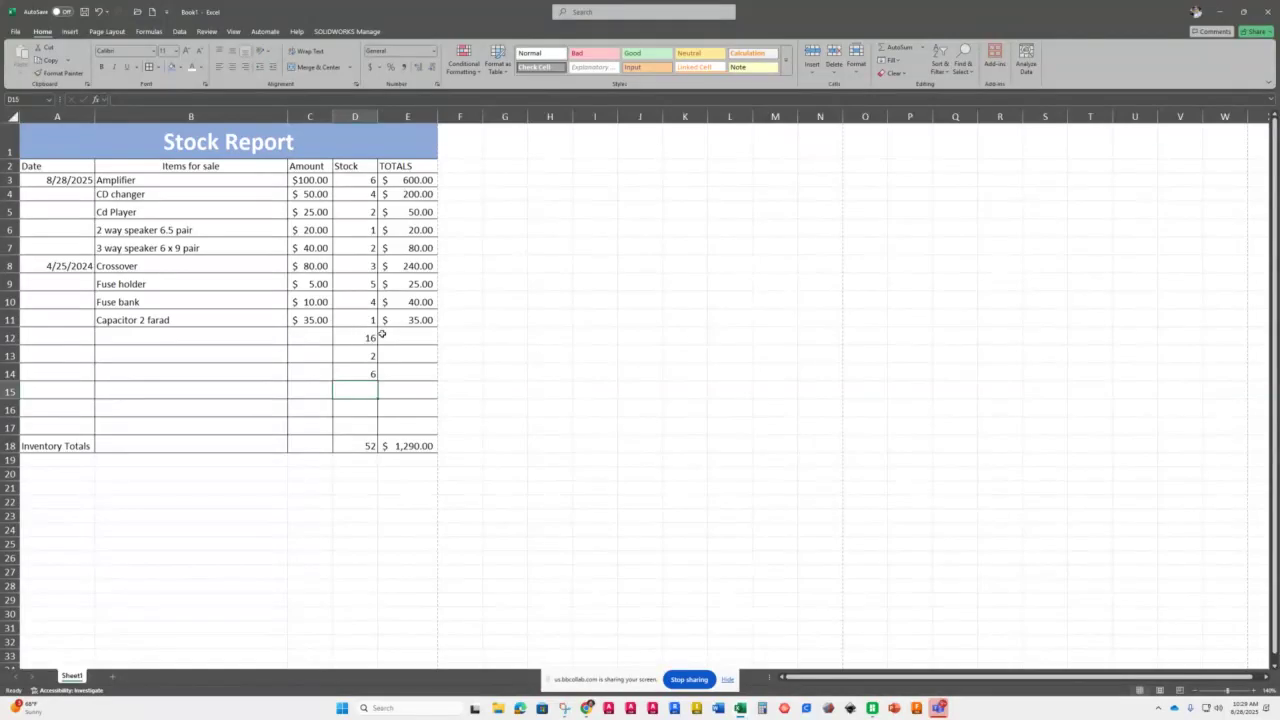
{"action": "left_click", "coordinate": [306, 336]}
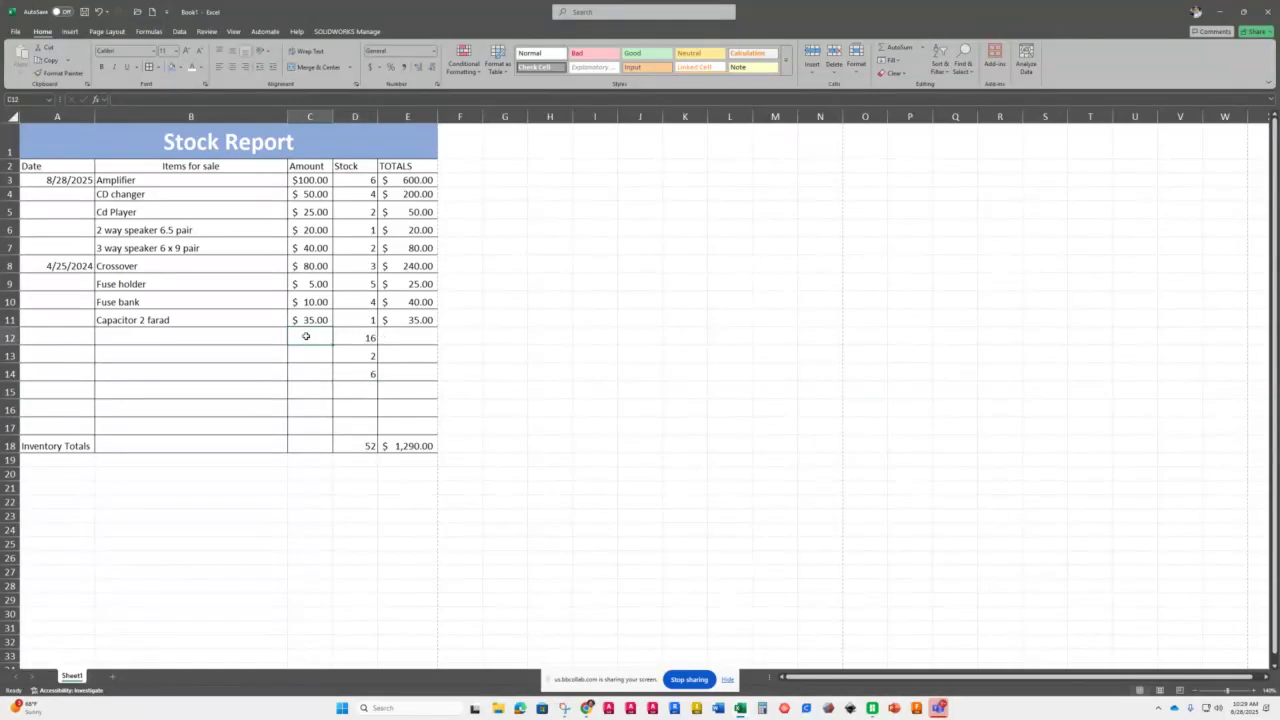
{"action": "type", "text": "2"}
{"action": "key", "text": "Return"}
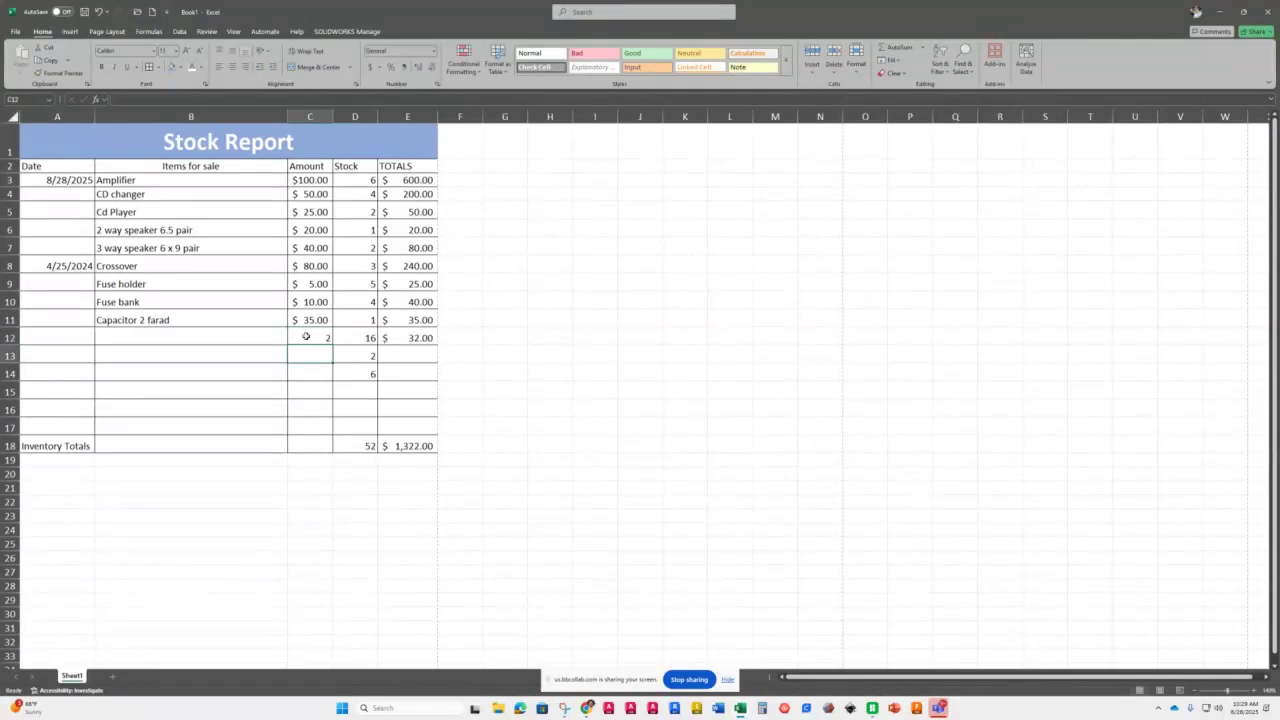
{"action": "type", "text": "0.5"}
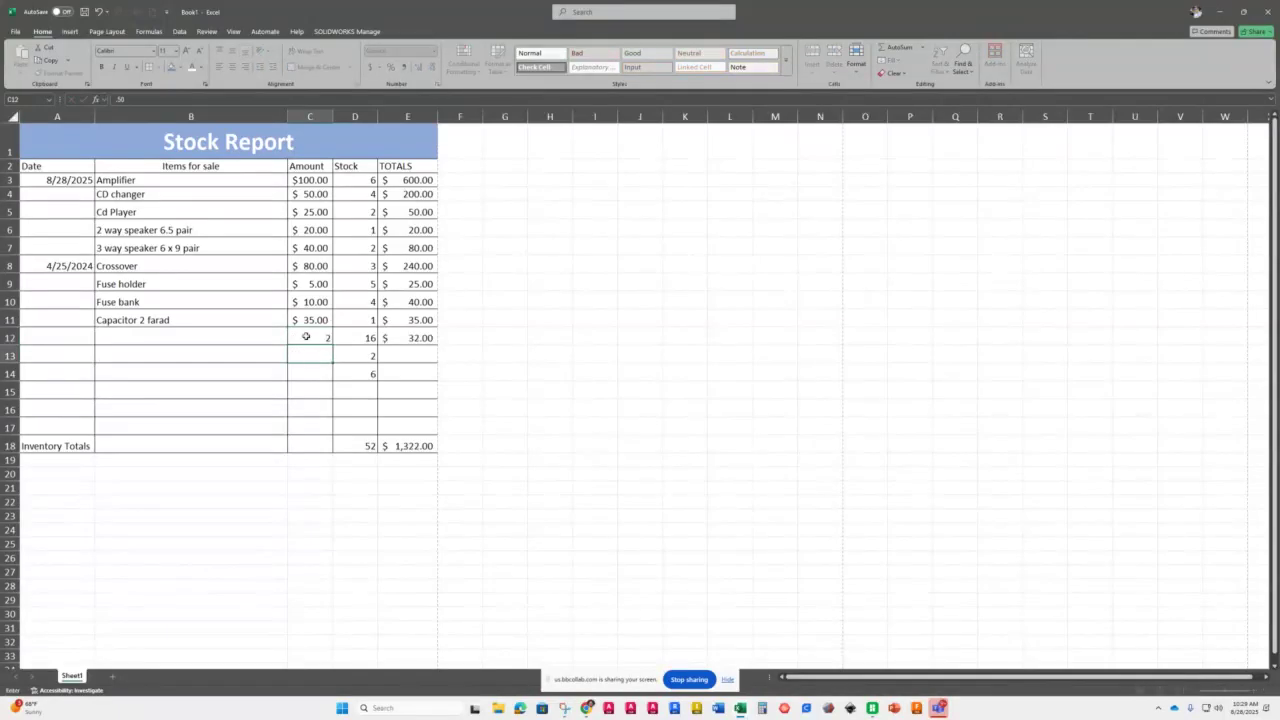
{"action": "key", "text": "Return"}
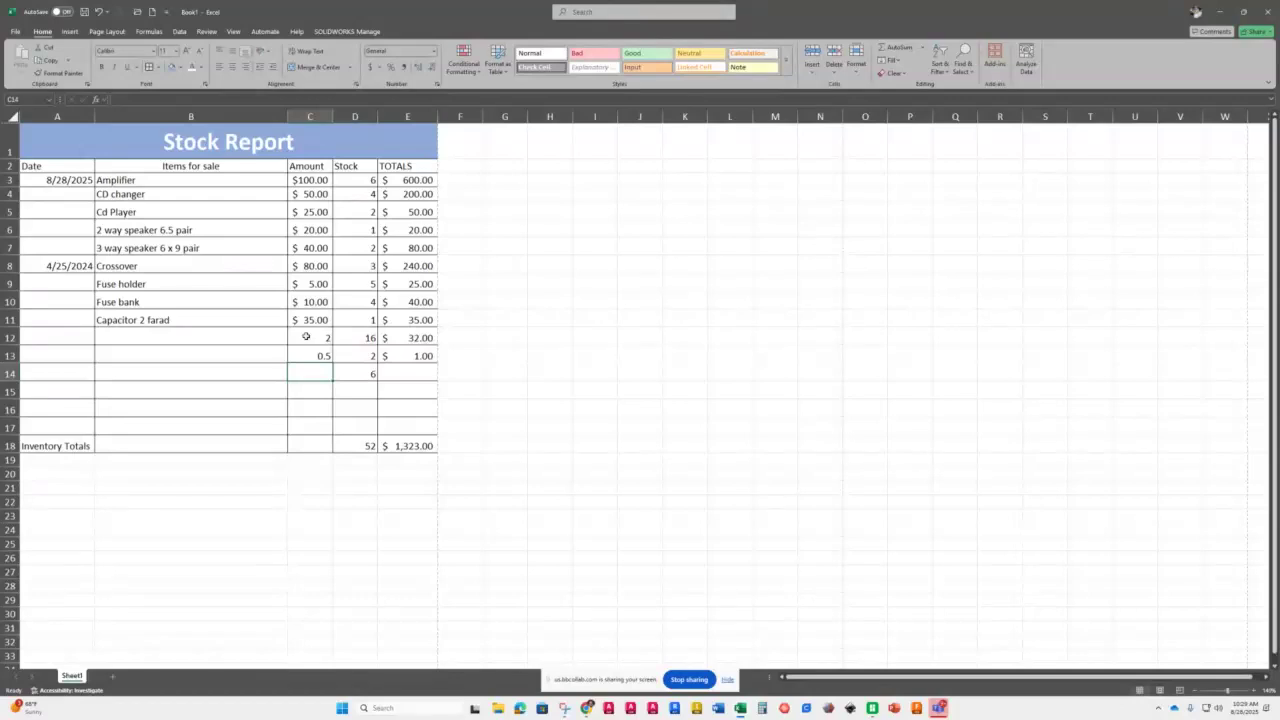
{"action": "type", "text": ".25"}
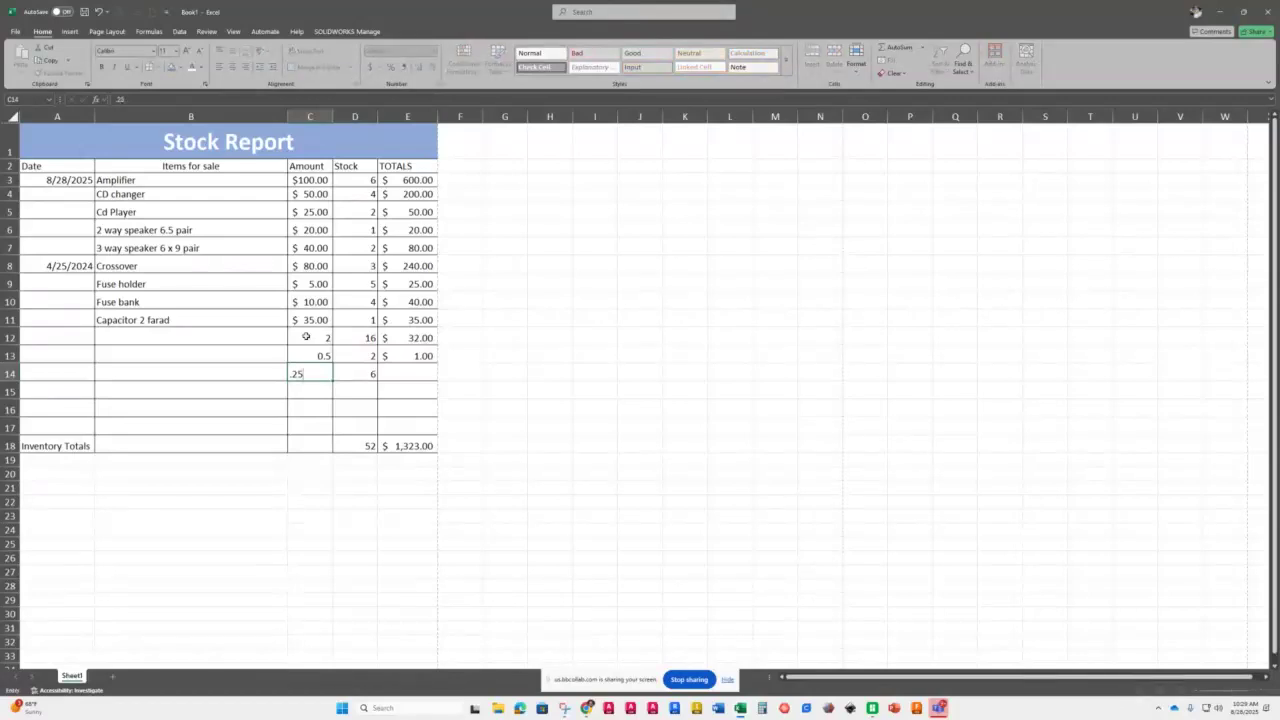
{"action": "key", "text": "Return"}
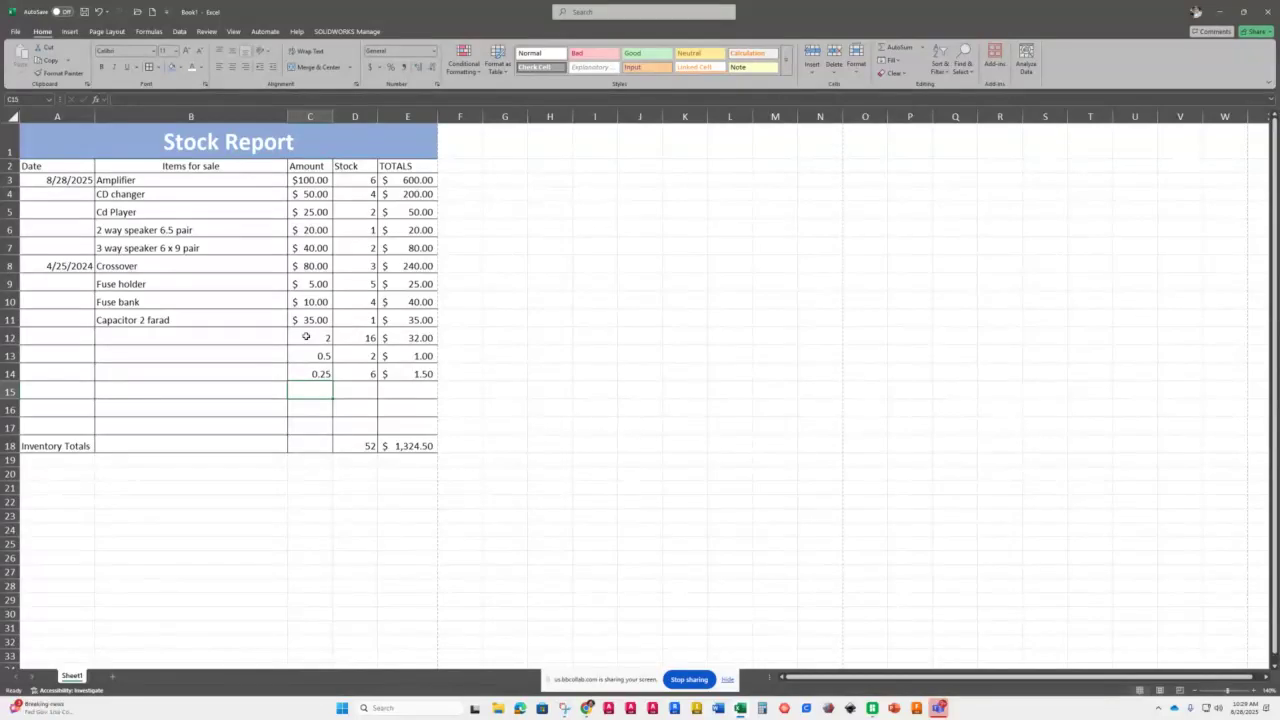
- Fill only the formatting of cell C11 down through C17, keeping the amounts already entered
{"action": "left_click", "coordinate": [356, 446]}
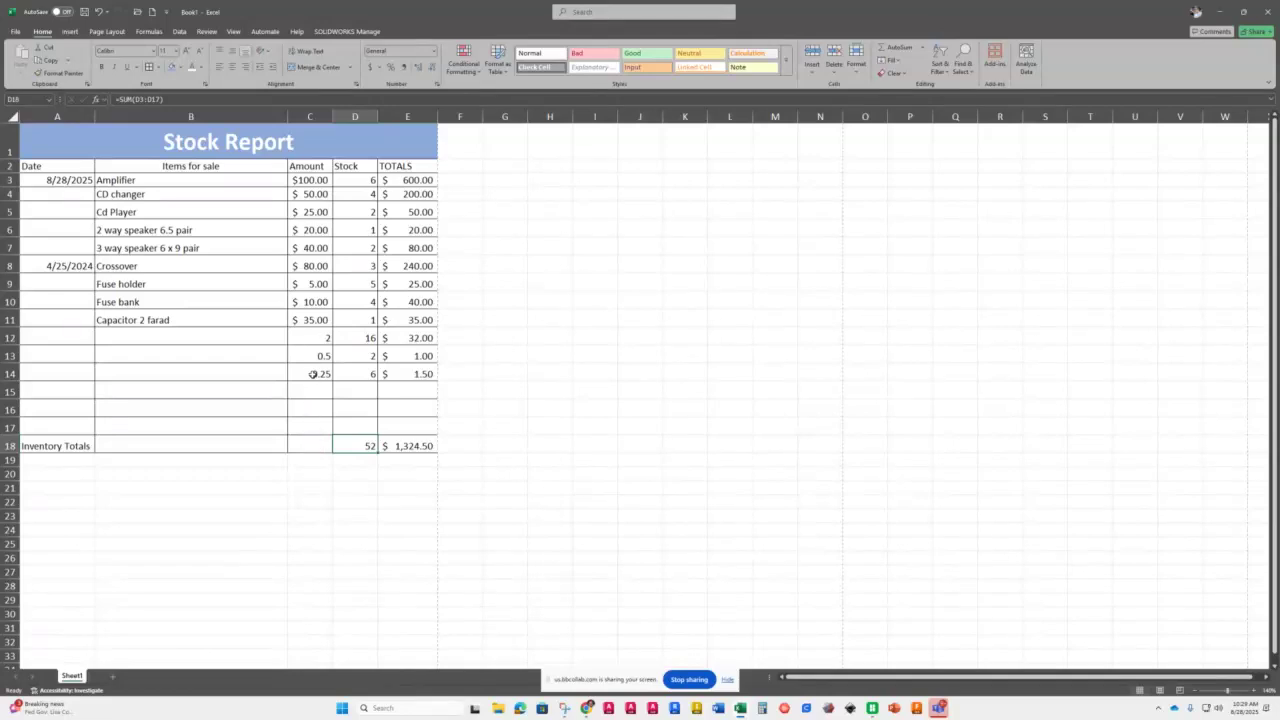
{"action": "left_click", "coordinate": [316, 318]}
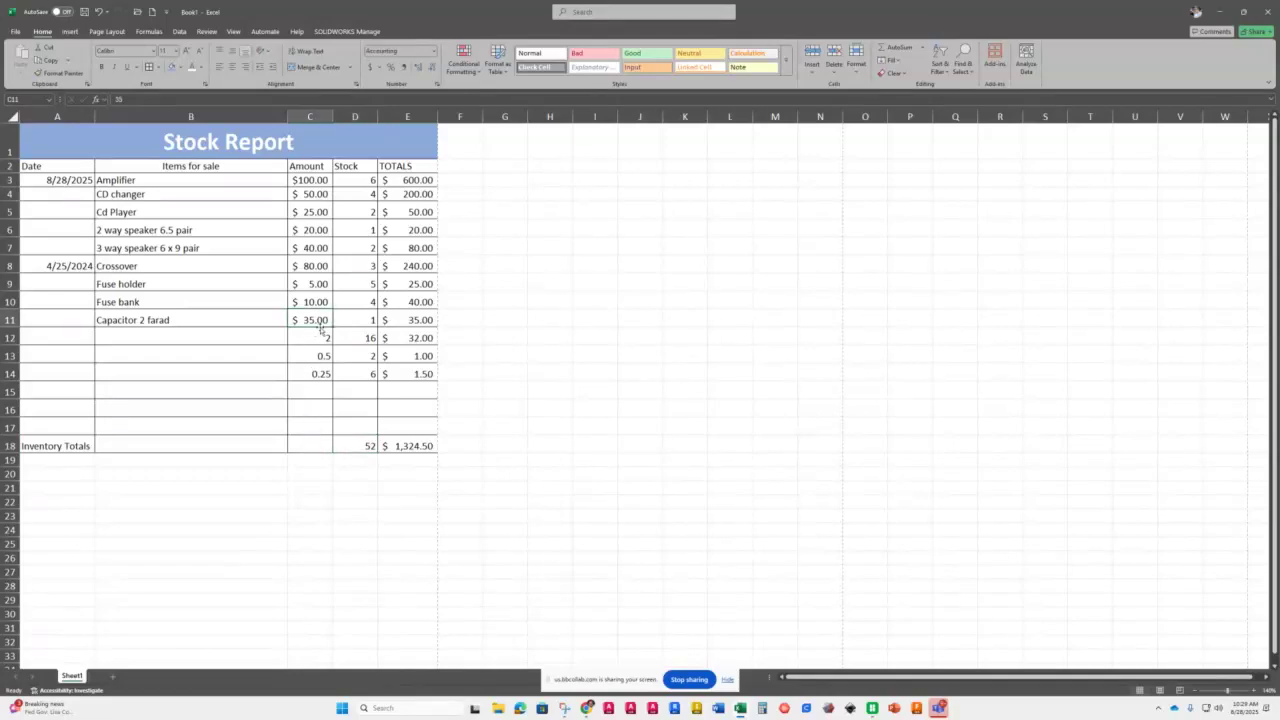
{"action": "left_click_drag", "start_coordinate": [332, 328], "coordinate": [324, 428]}
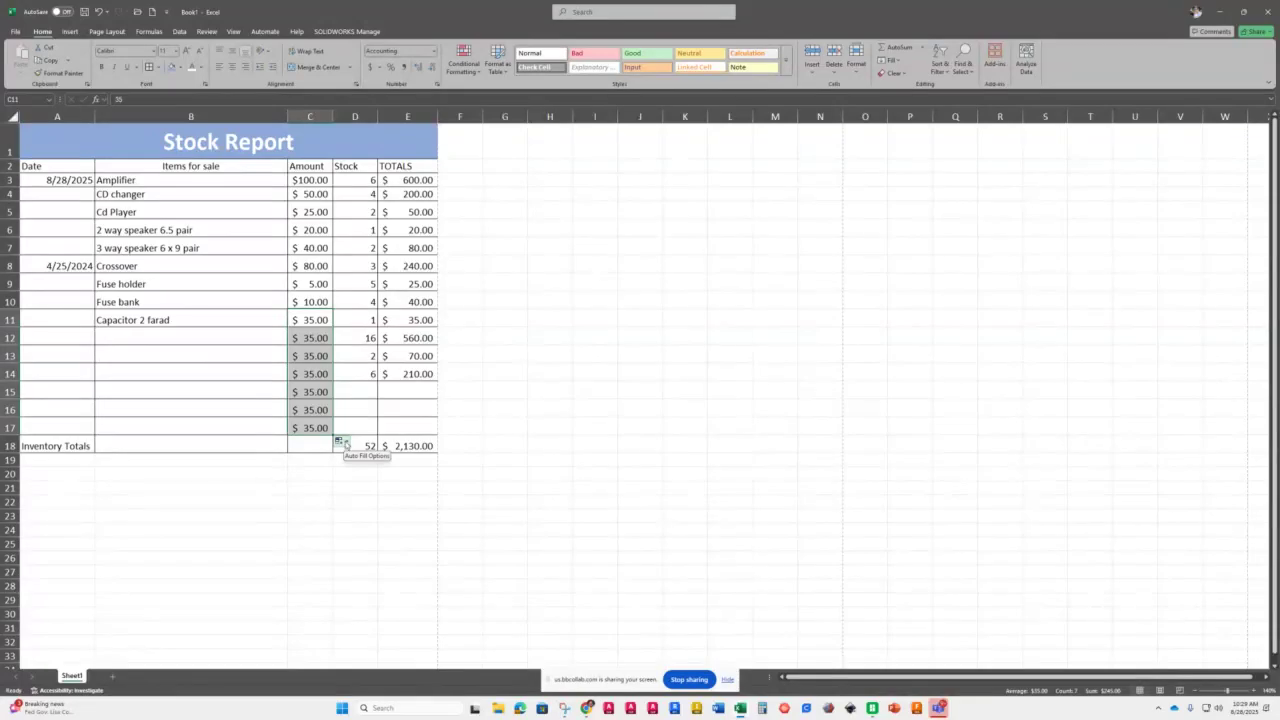
{"action": "left_click", "coordinate": [347, 443]}
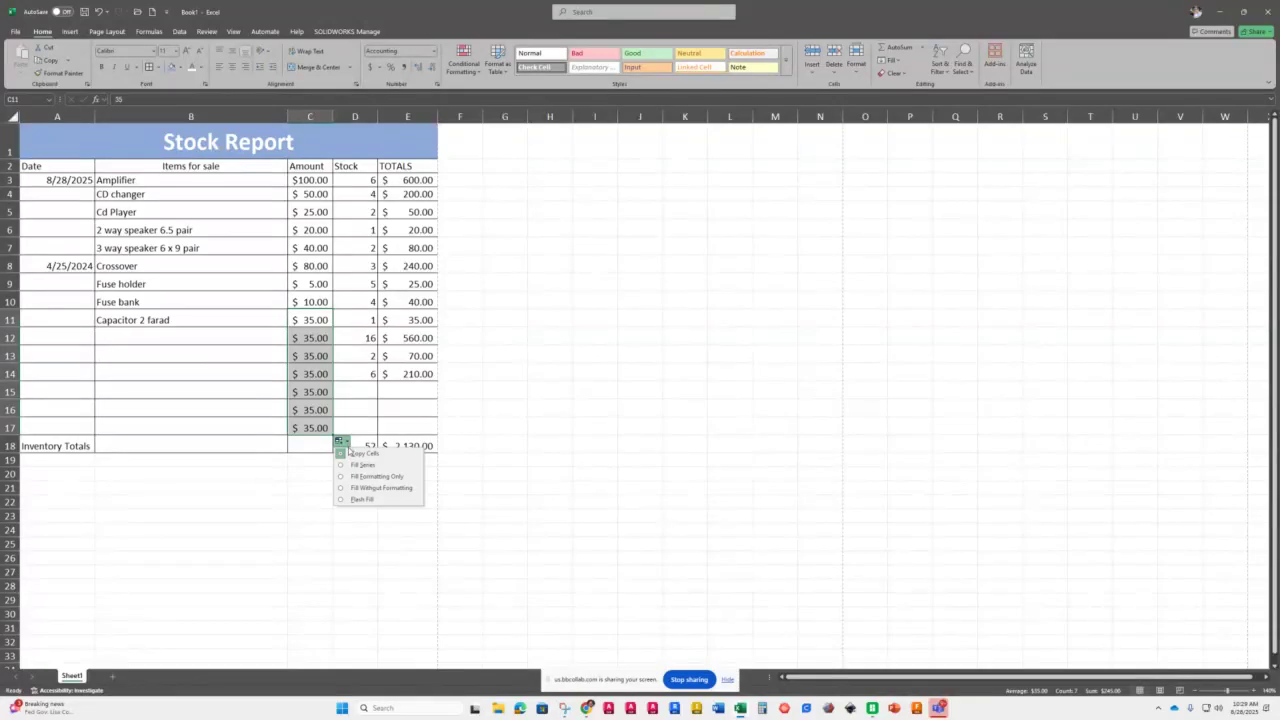
{"action": "left_click", "coordinate": [353, 476]}
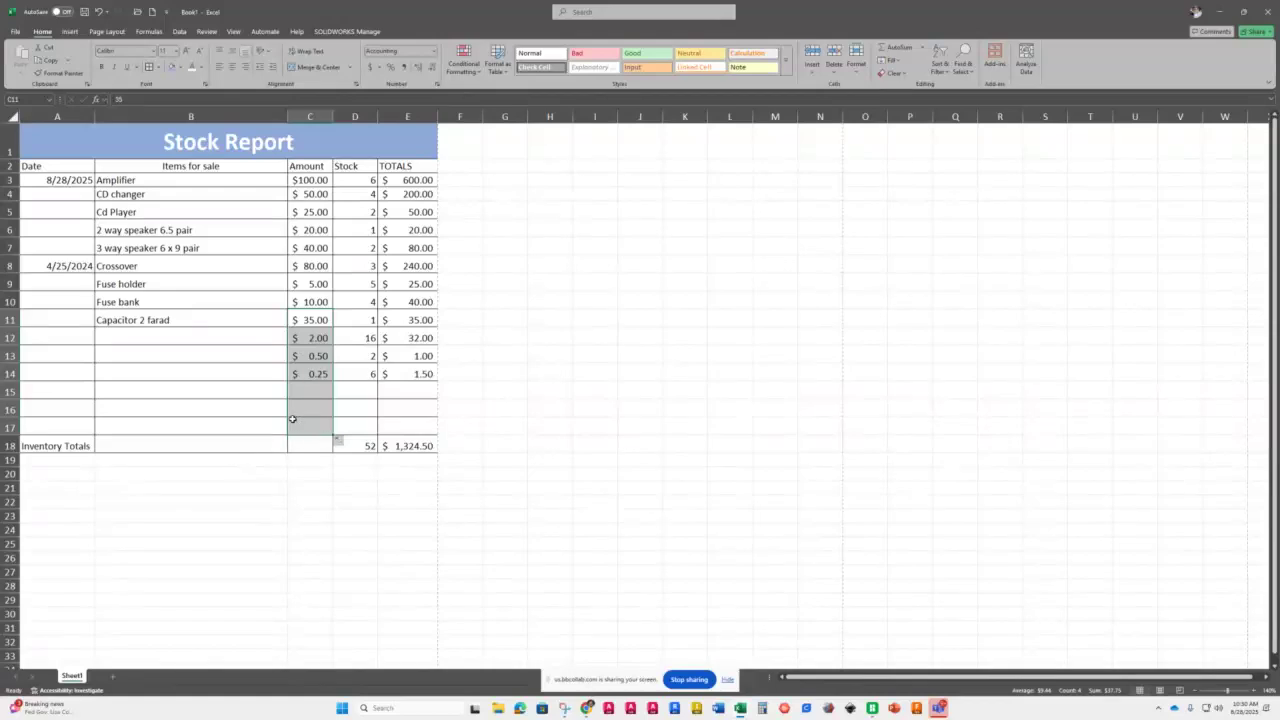
{"action": "left_click", "coordinate": [306, 458]}
{"action": "left_click_drag", "start_coordinate": [306, 458], "coordinate": [322, 480]}
{"action": "left_click", "coordinate": [330, 529]}
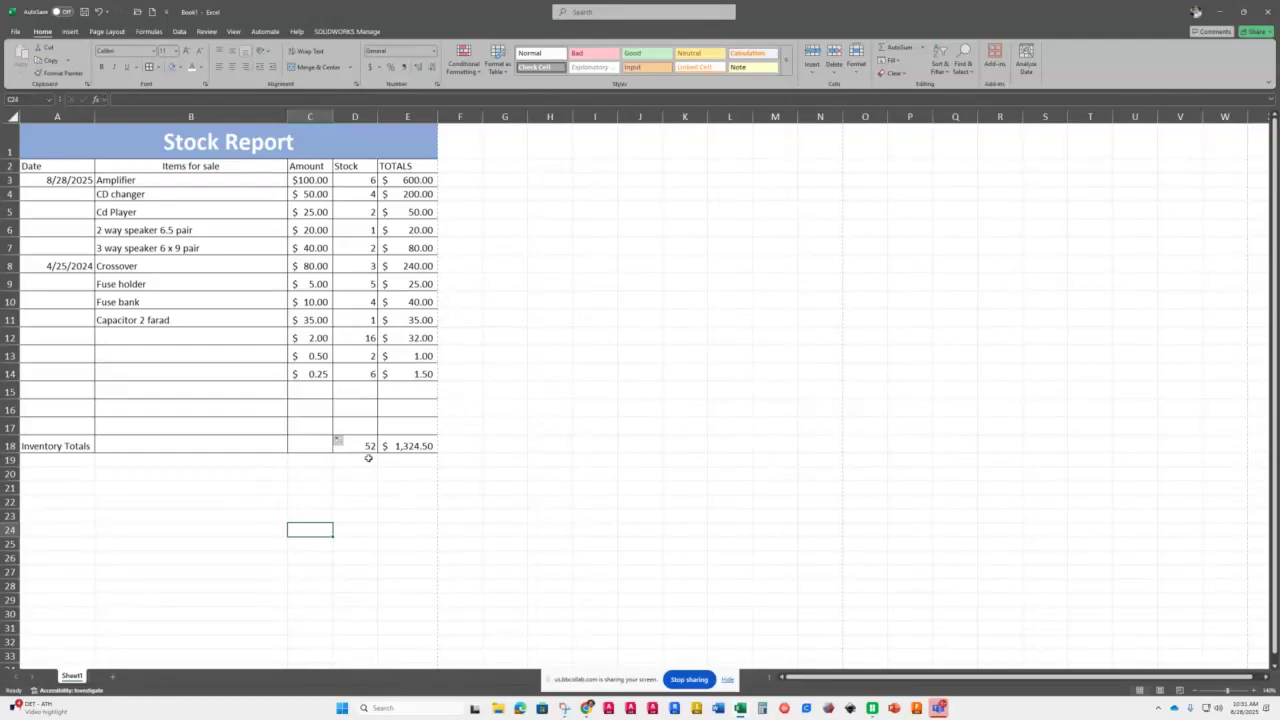
- Switch to MindTap in Chrome, stay signed in, and close the student data files page to return to the course outline
{"action": "mouse_move", "coordinate": [586, 710]}
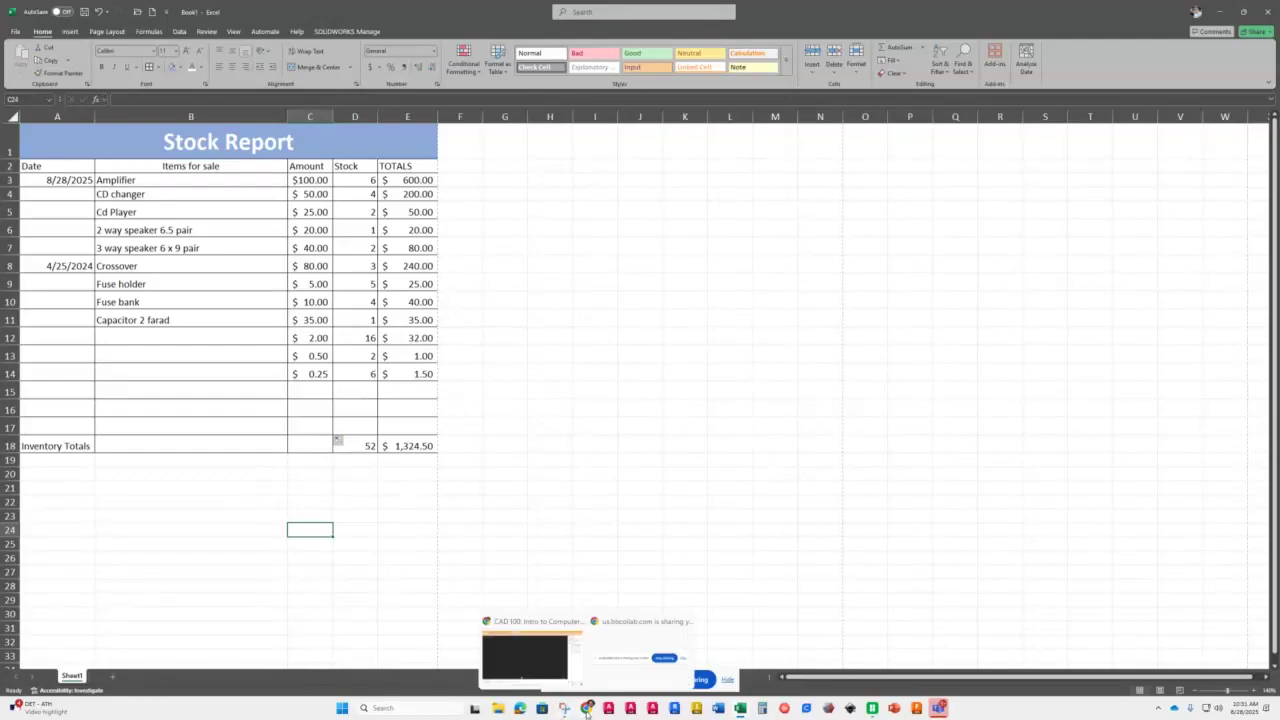
{"action": "left_click", "coordinate": [540, 637]}
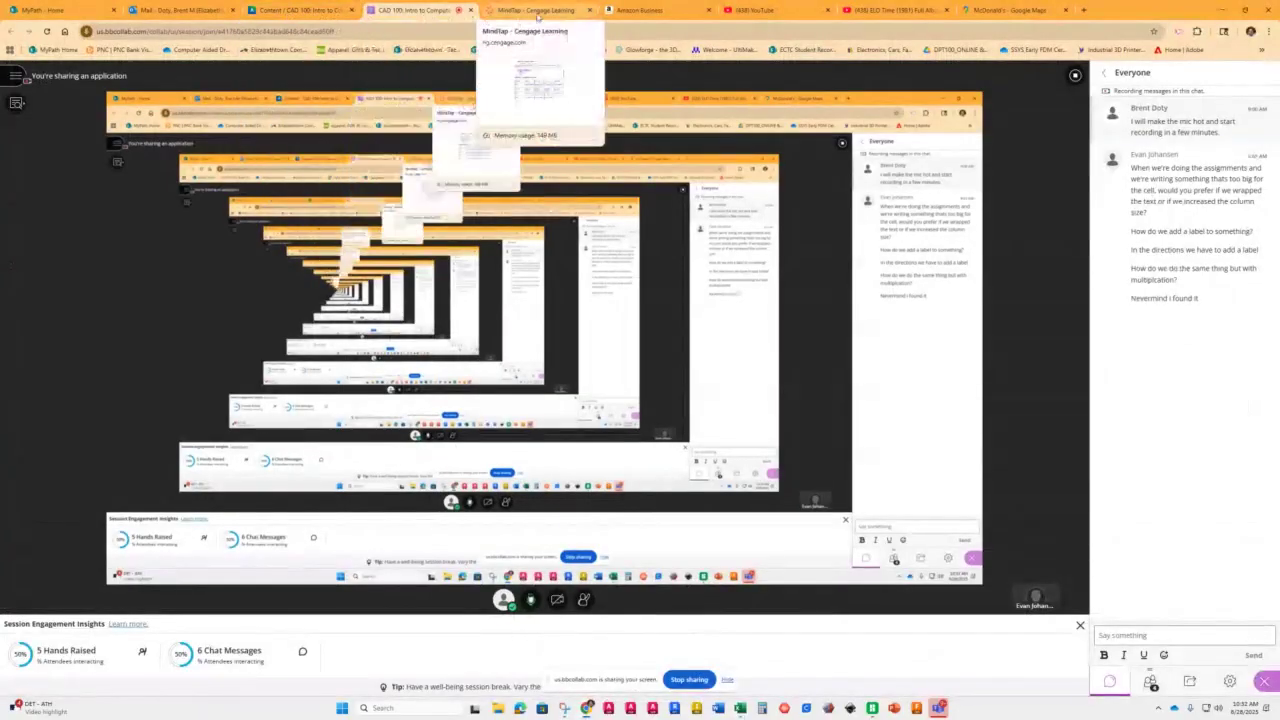
{"action": "left_click", "coordinate": [535, 10]}
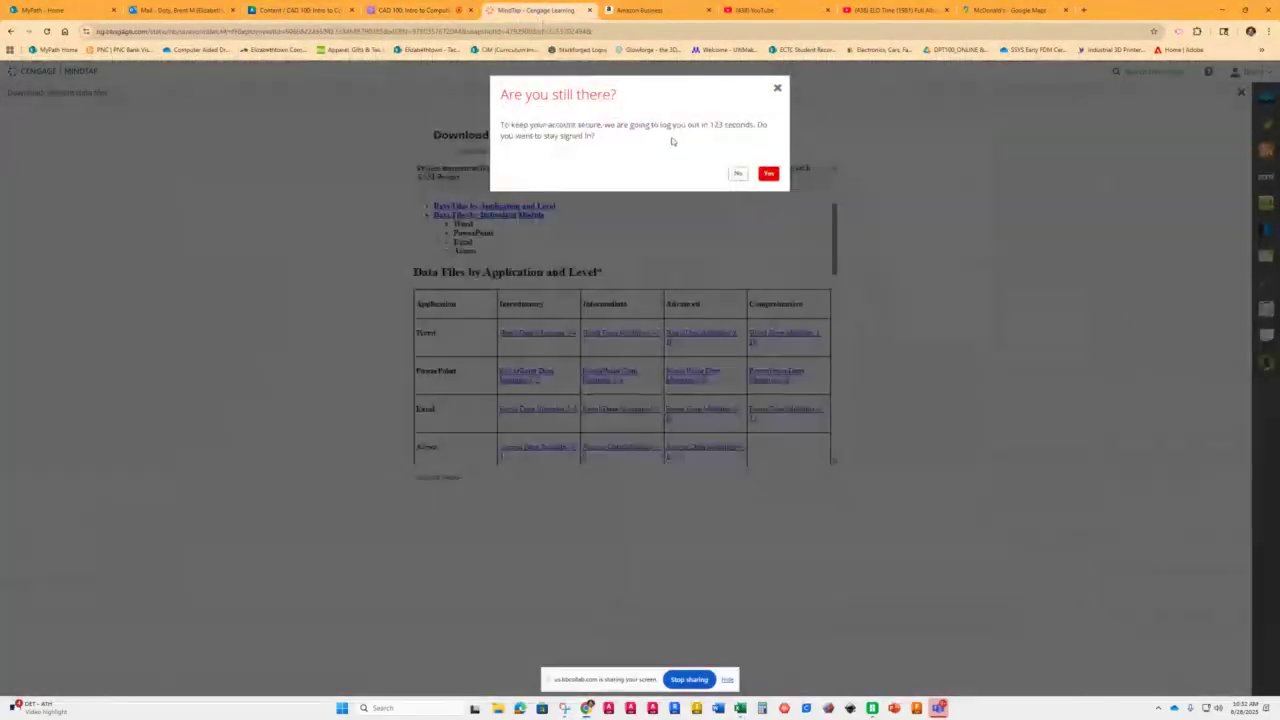
{"action": "left_click", "coordinate": [768, 174]}
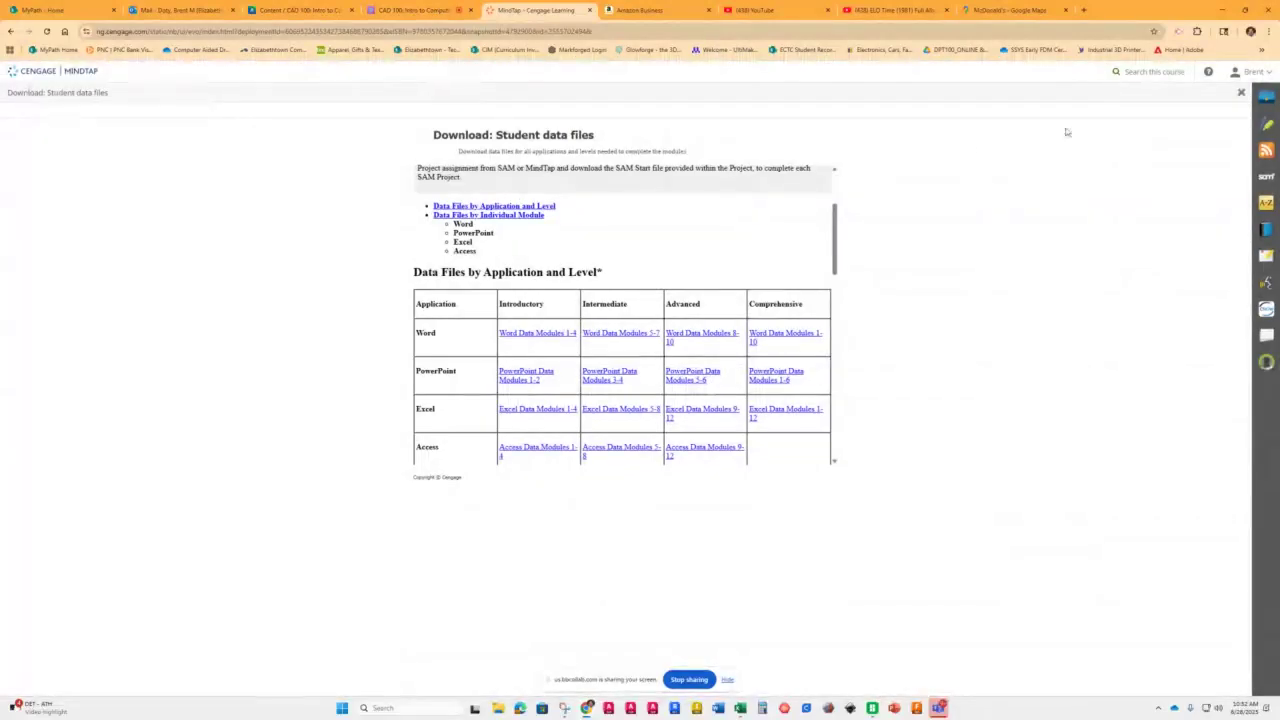
{"action": "left_click", "coordinate": [1241, 94]}
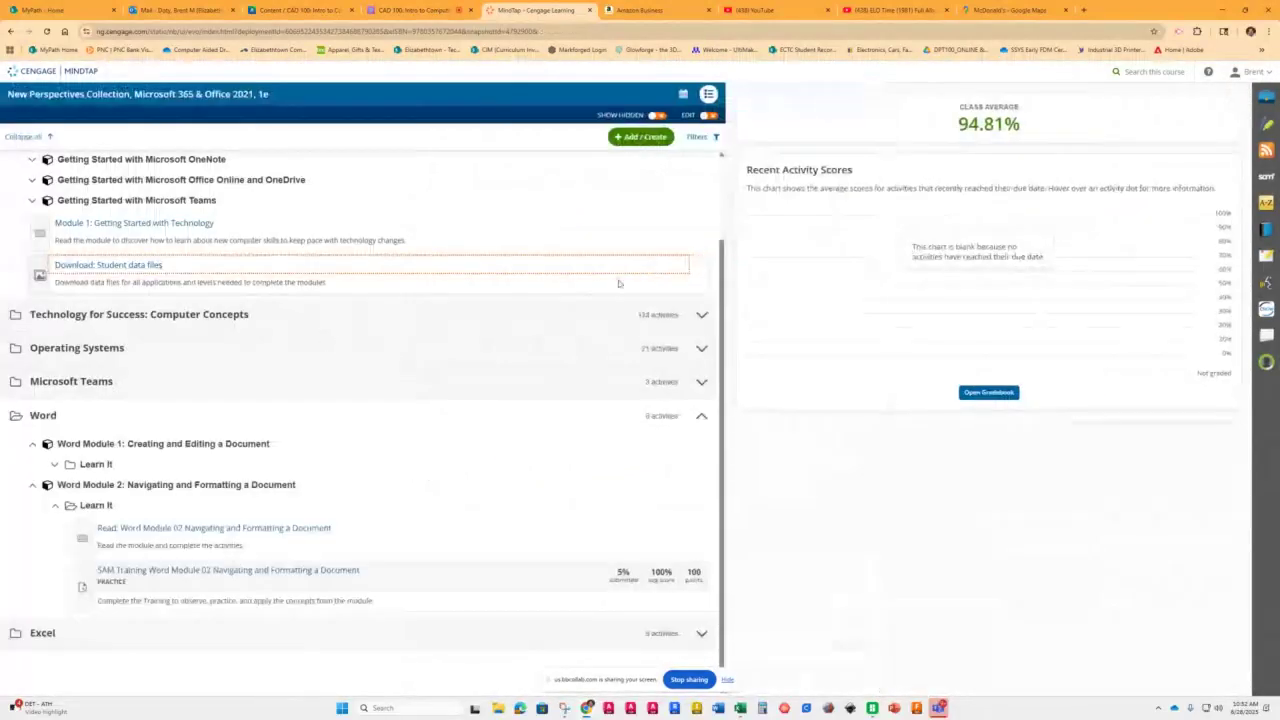
- Collapse the two Word modules and open the Excel Module 01 Getting Started reading to view its contents list
{"action": "left_click", "coordinate": [33, 486]}
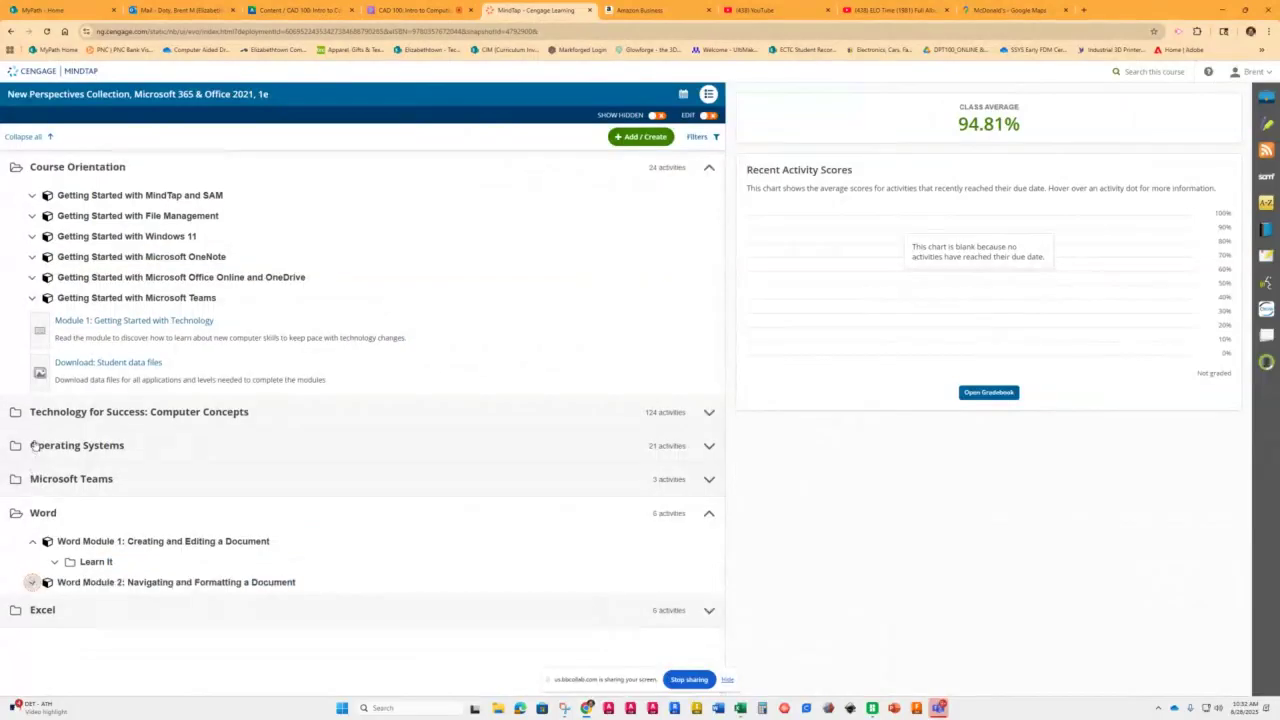
{"action": "left_click", "coordinate": [32, 541]}
{"action": "left_click", "coordinate": [709, 590]}
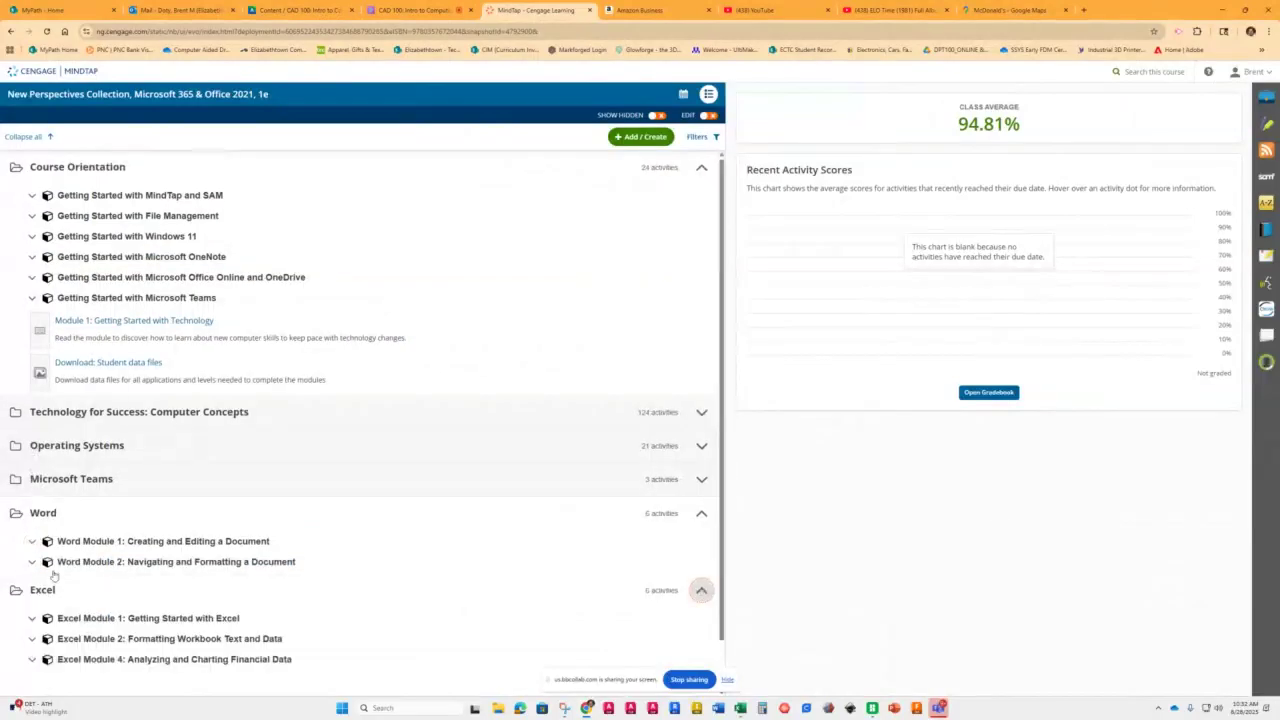
{"action": "scroll", "coordinate": [50, 580], "scroll_direction": "down", "scroll_amount": 1}
{"action": "left_click", "coordinate": [32, 565]}
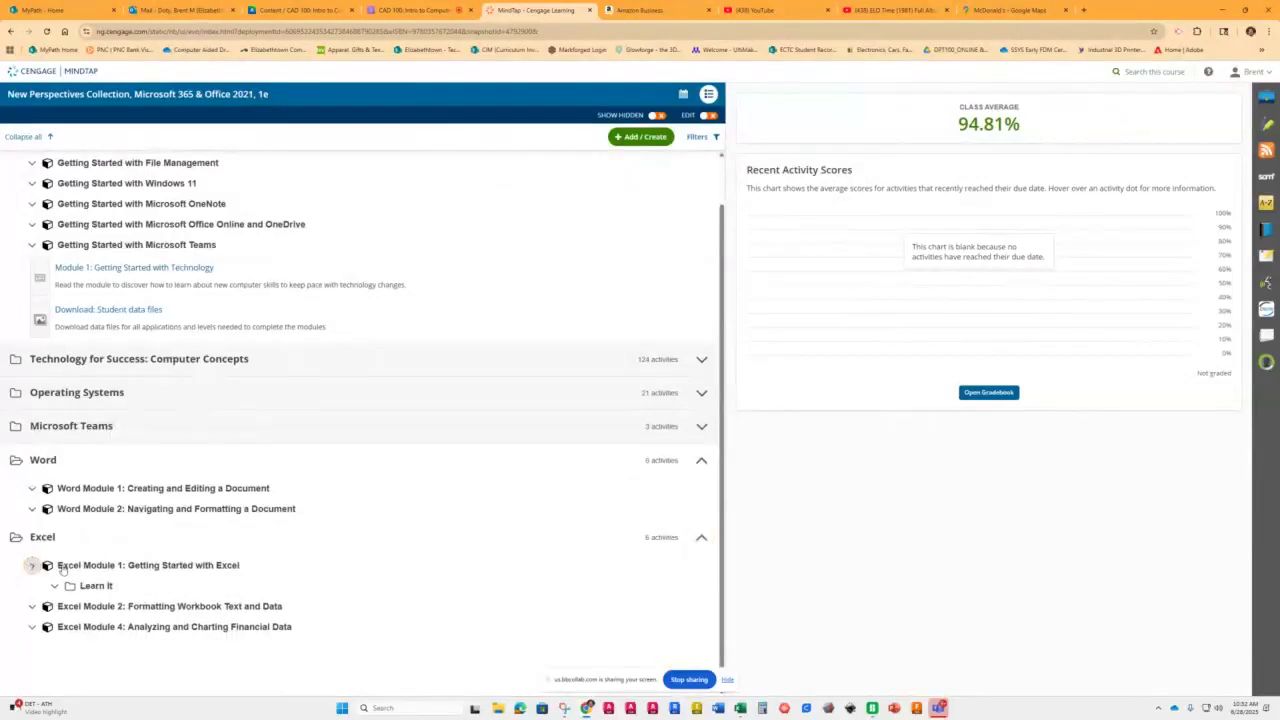
{"action": "scroll", "coordinate": [70, 575], "scroll_direction": "down", "scroll_amount": 1}
{"action": "left_click", "coordinate": [90, 576]}
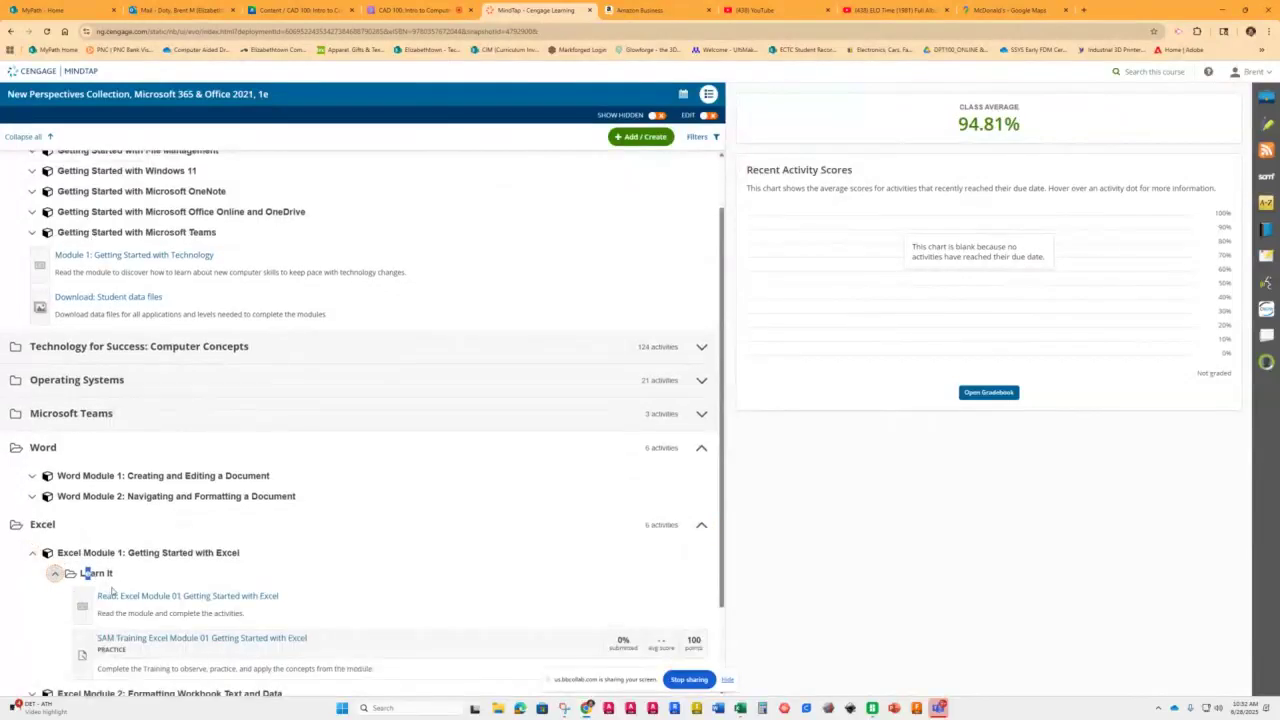
{"action": "left_click", "coordinate": [151, 597]}
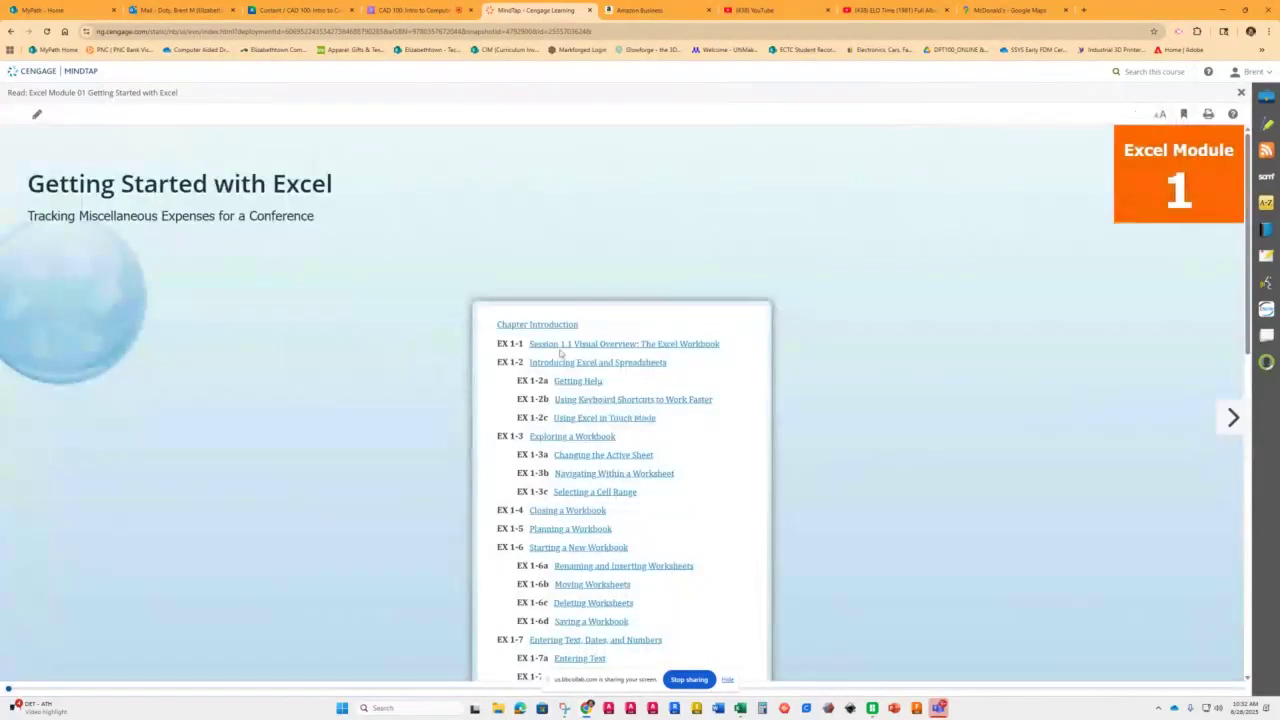
{"action": "scroll", "coordinate": [598, 357], "scroll_direction": "down", "scroll_amount": 3}
{"action": "scroll", "coordinate": [598, 357], "scroll_direction": "up", "scroll_amount": 1}
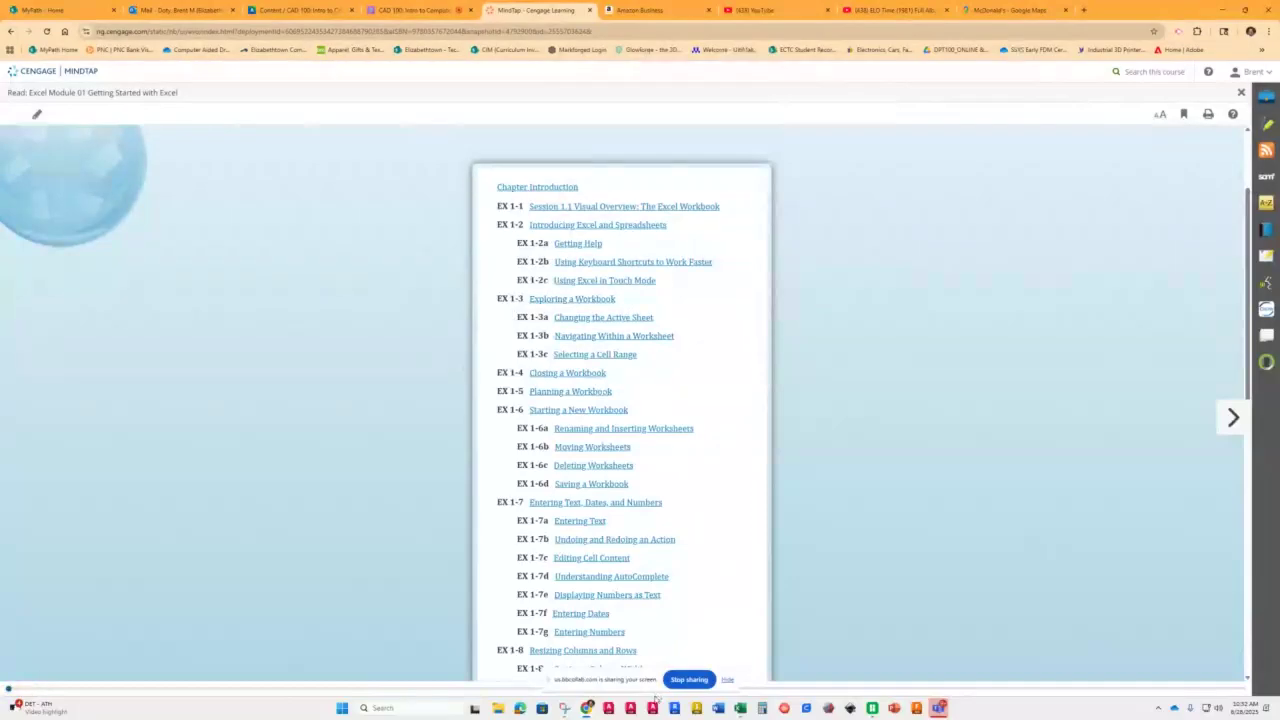
- Switch back to the Excel workbook and add three new blank worksheets
{"action": "left_click", "coordinate": [740, 710]}
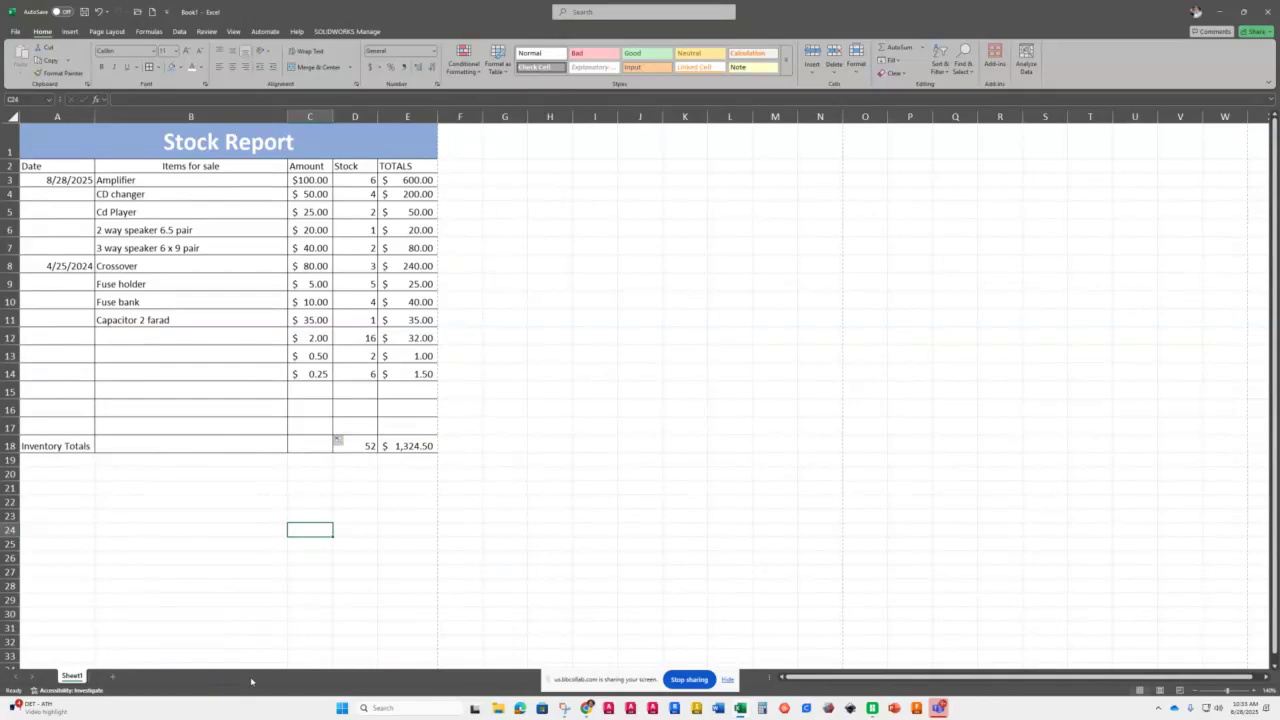
{"action": "left_click", "coordinate": [112, 676]}
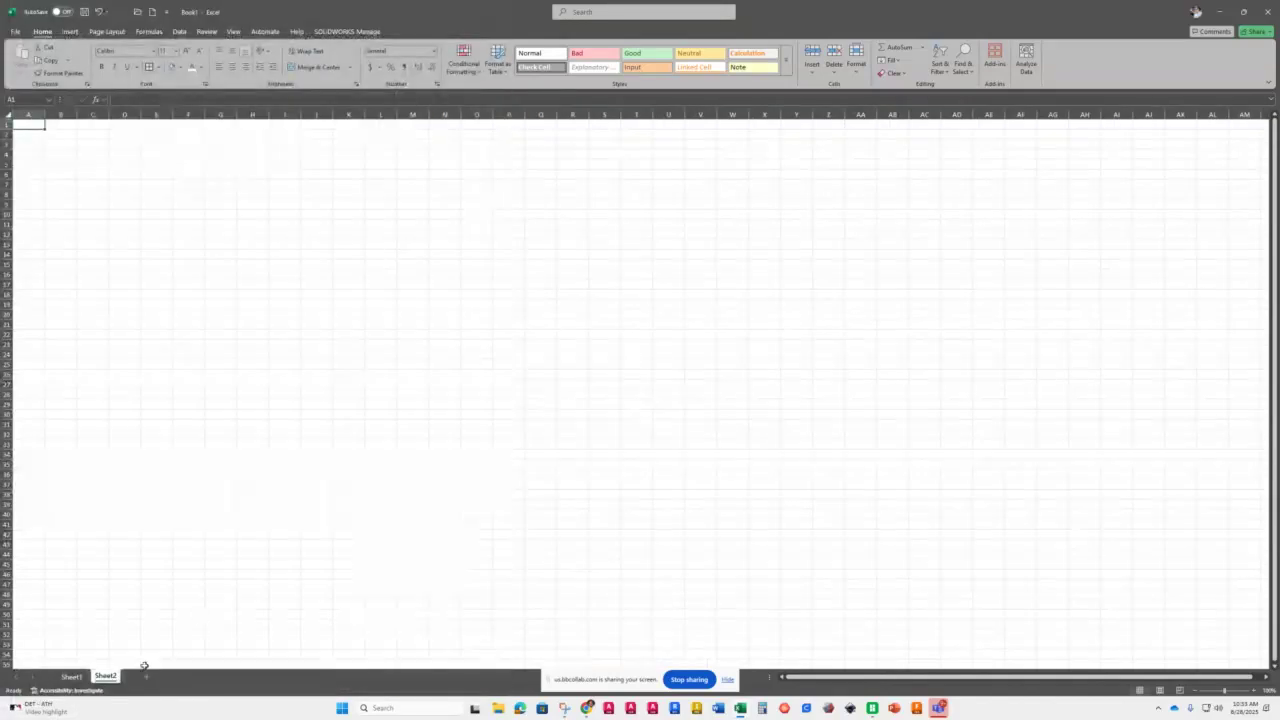
{"action": "left_click", "coordinate": [146, 678]}
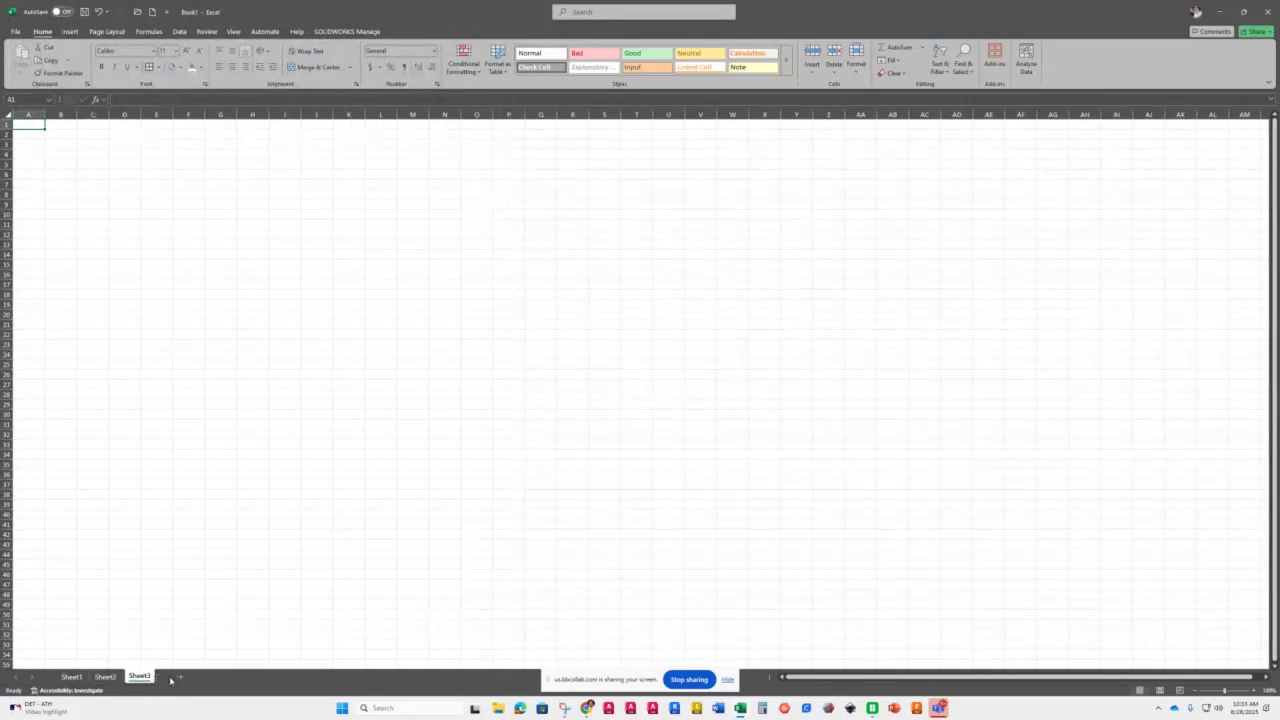
{"action": "left_click", "coordinate": [181, 678]}
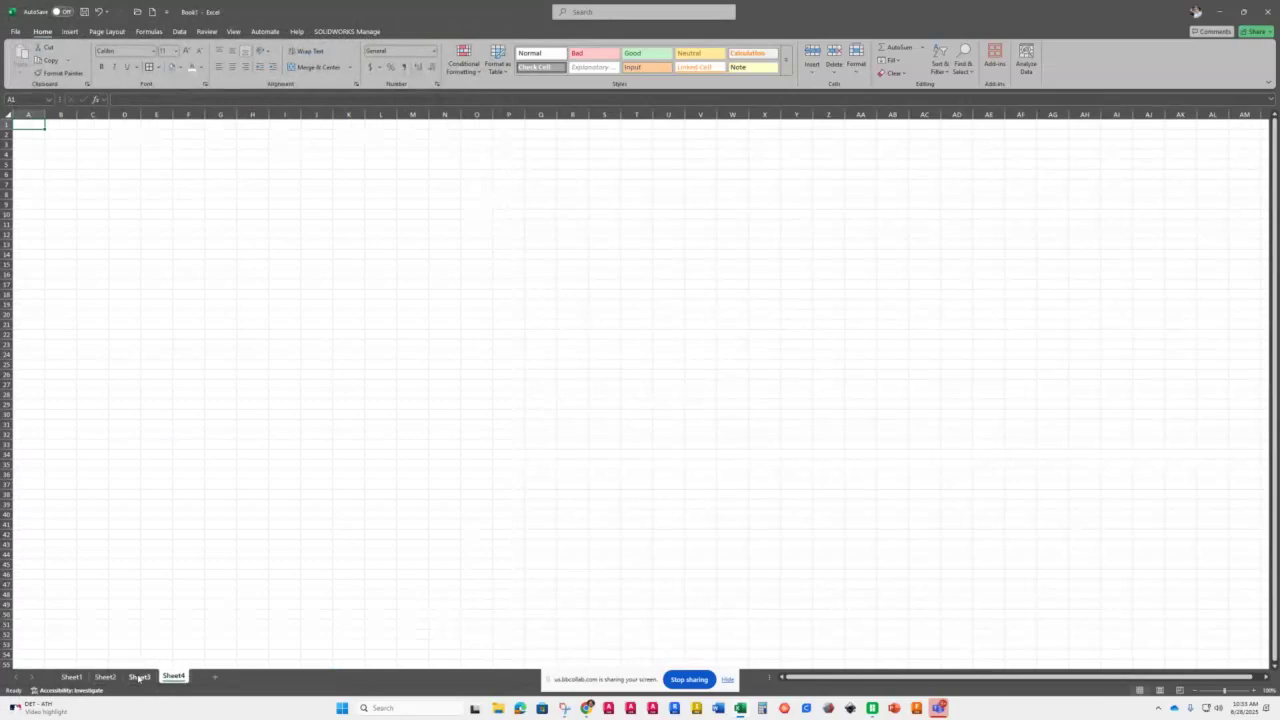
- Rename the Sheet3 worksheet as "Inventory to sell"
{"action": "right_click", "coordinate": [141, 677]}
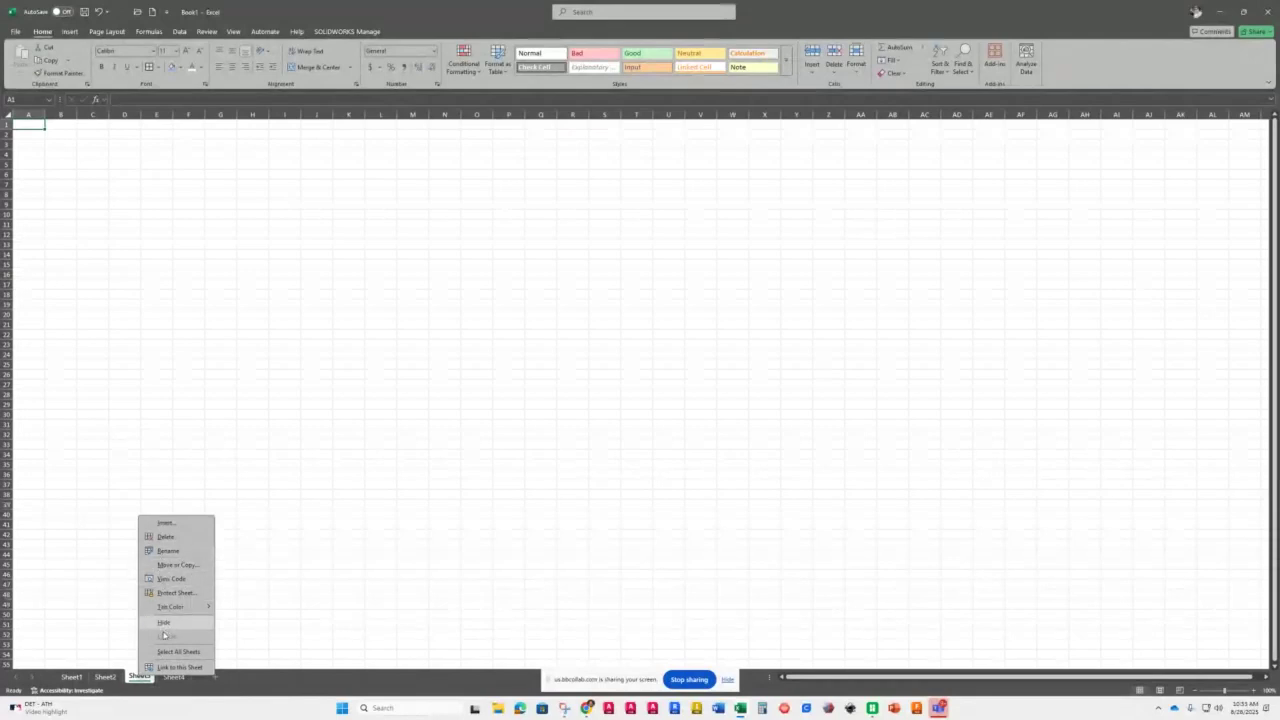
{"action": "left_click", "coordinate": [166, 562]}
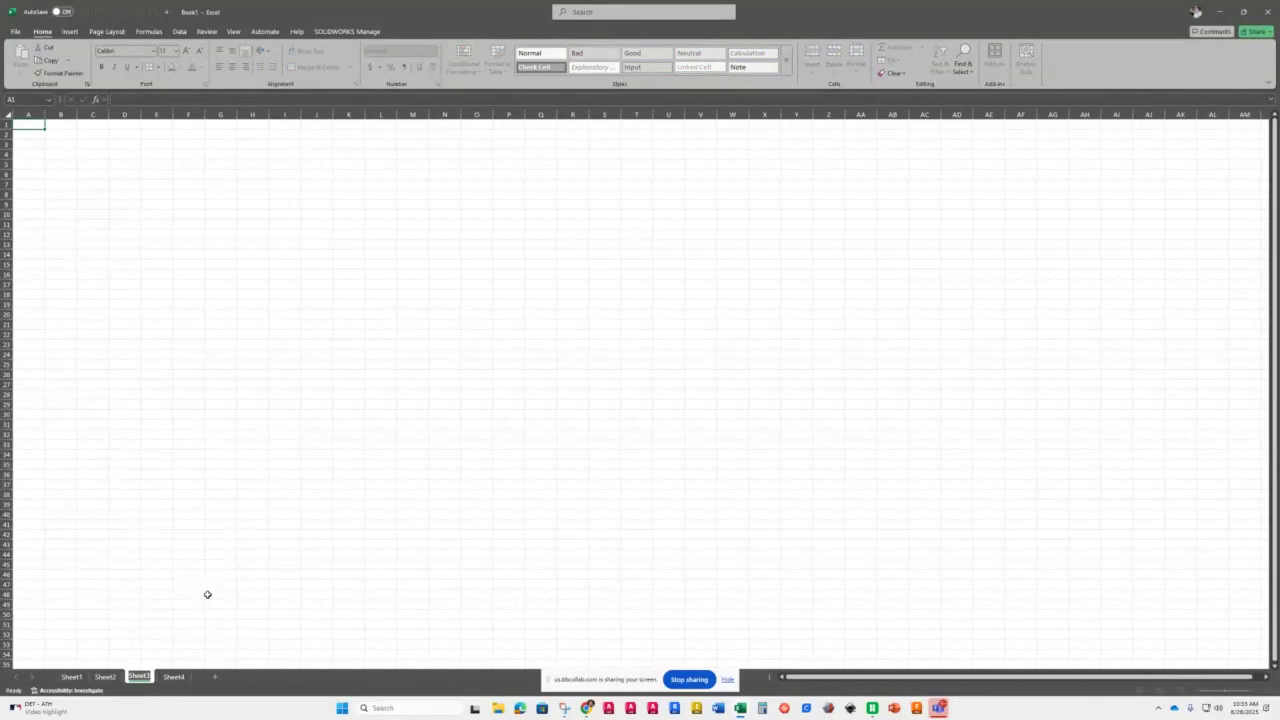
{"action": "type", "text": "Inventory to sell"}
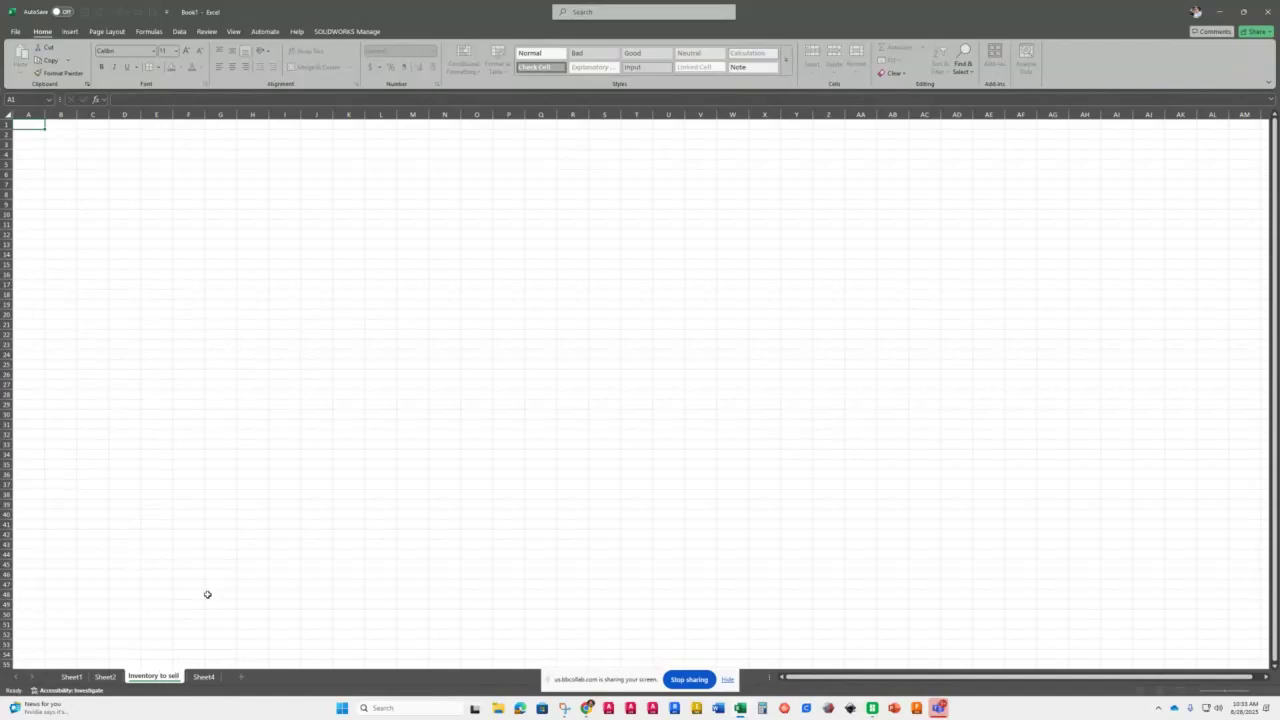
{"action": "key", "text": "Return"}
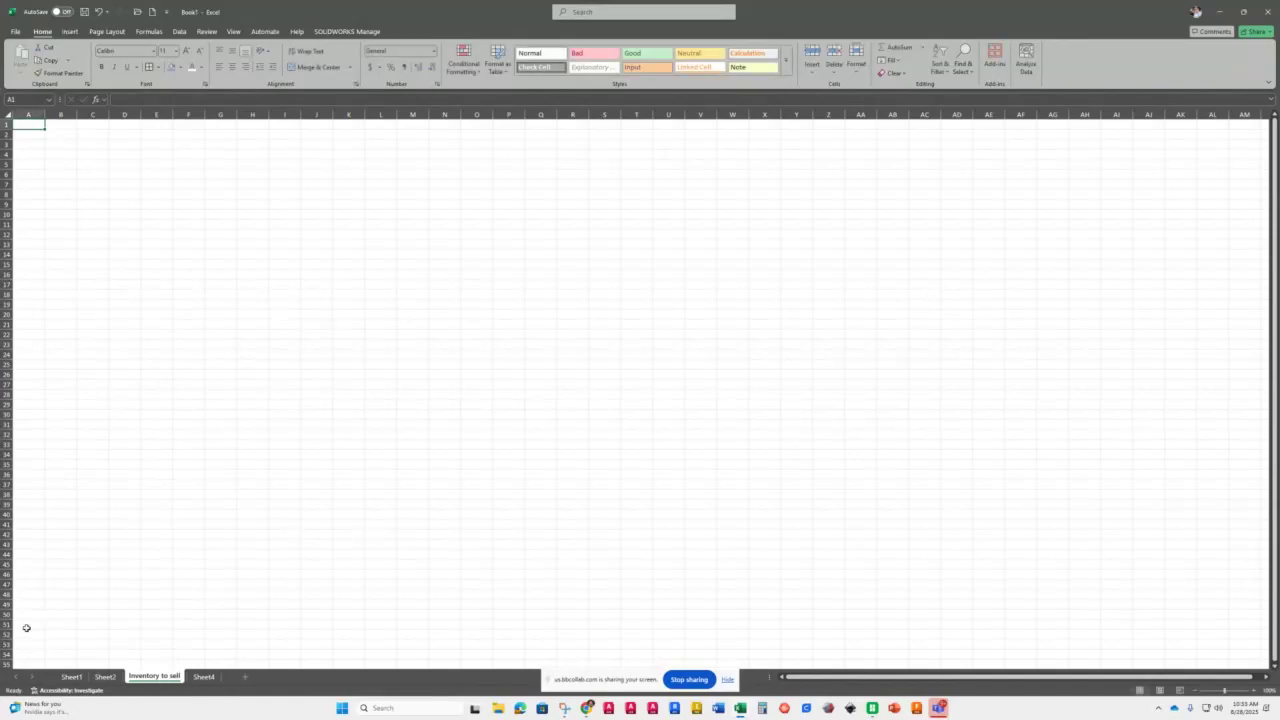
- Rename the Sheet1 worksheet containing the Stock Report as "Master Inventory"
{"action": "left_click", "coordinate": [71, 677]}
{"action": "right_click", "coordinate": [68, 679]}
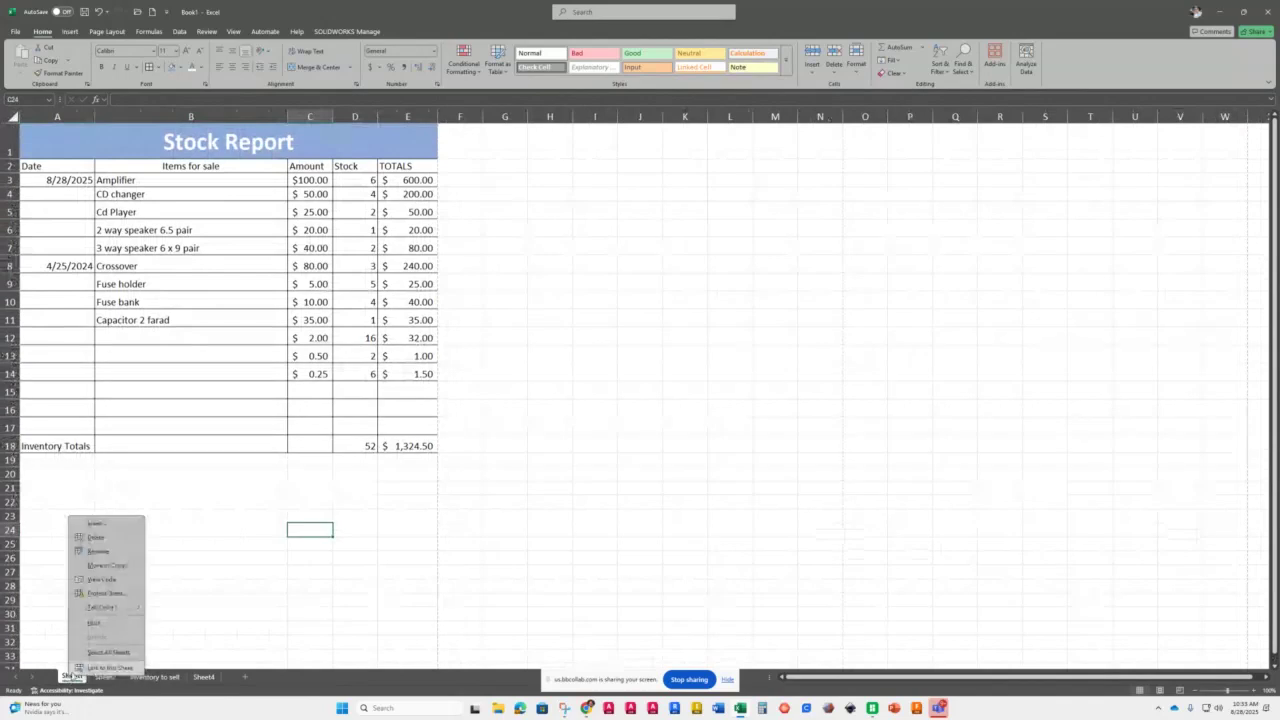
{"action": "left_click", "coordinate": [104, 558]}
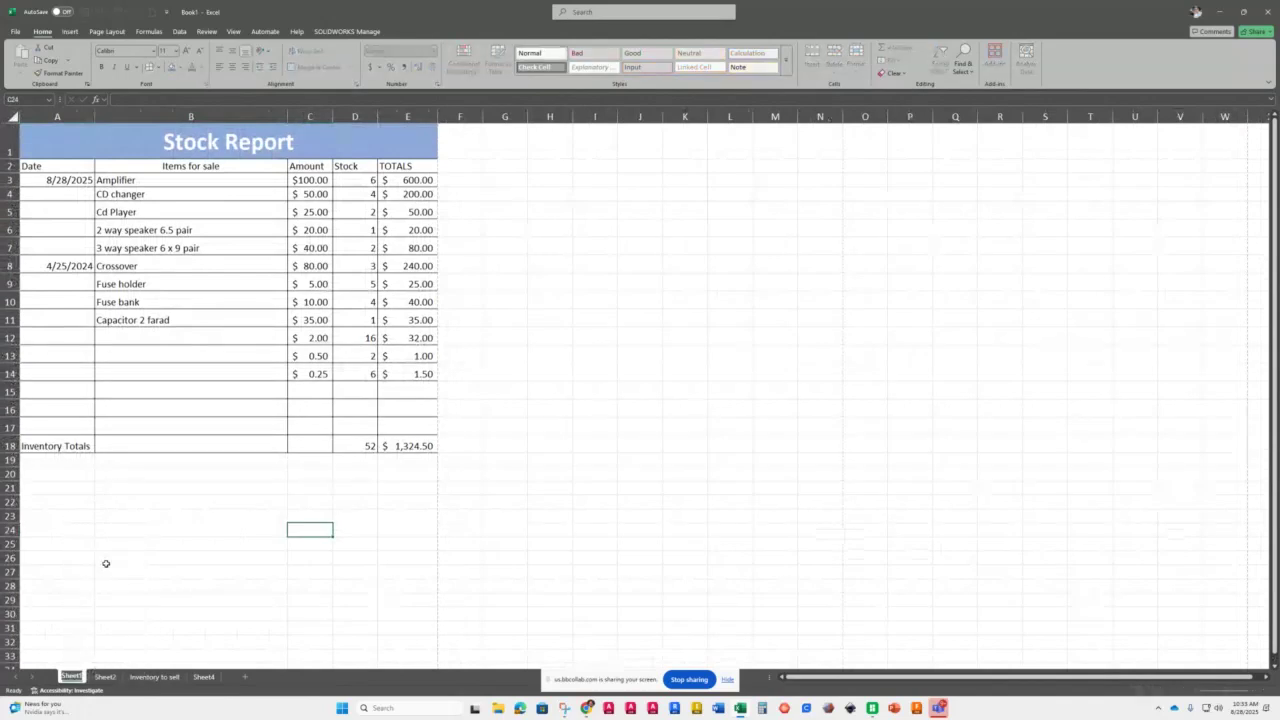
{"action": "type", "text": "INven"}
{"action": "key", "text": "BackSpace"}
{"action": "key", "text": "BackSpace"}
{"action": "key", "text": "BackSpace"}
{"action": "key", "text": "BackSpace"}
{"action": "key", "text": "BackSpace"}
{"action": "type", "text": "Master In"}
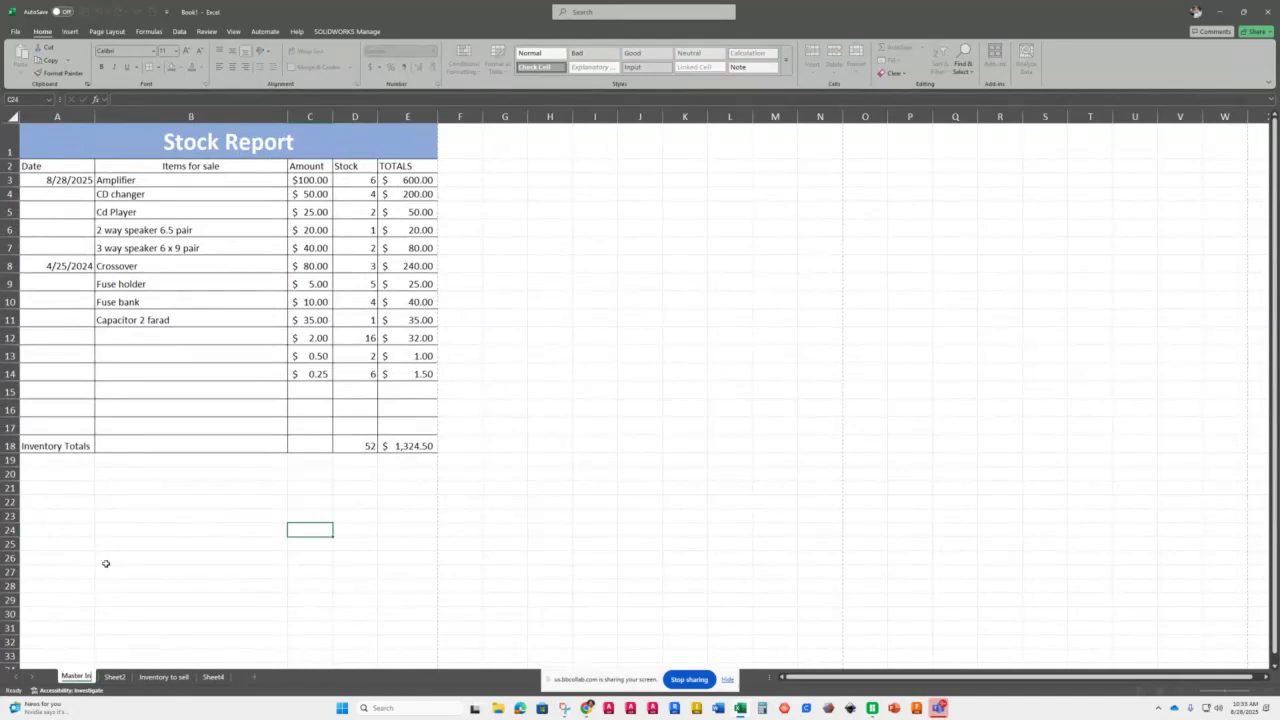
{"action": "type", "text": "ventory"}
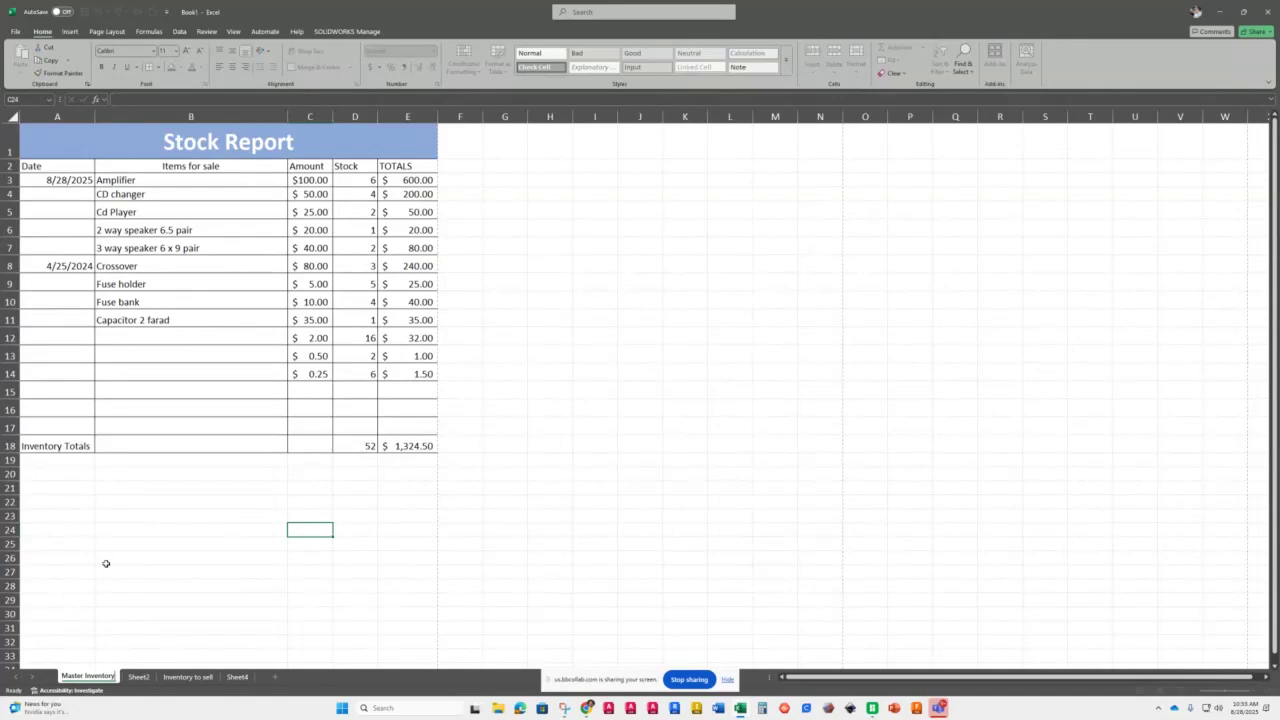
- Rename the blank Sheet2 worksheet as "Inventory to Keep"
{"action": "left_click", "coordinate": [139, 677]}
{"action": "right_click", "coordinate": [140, 677]}
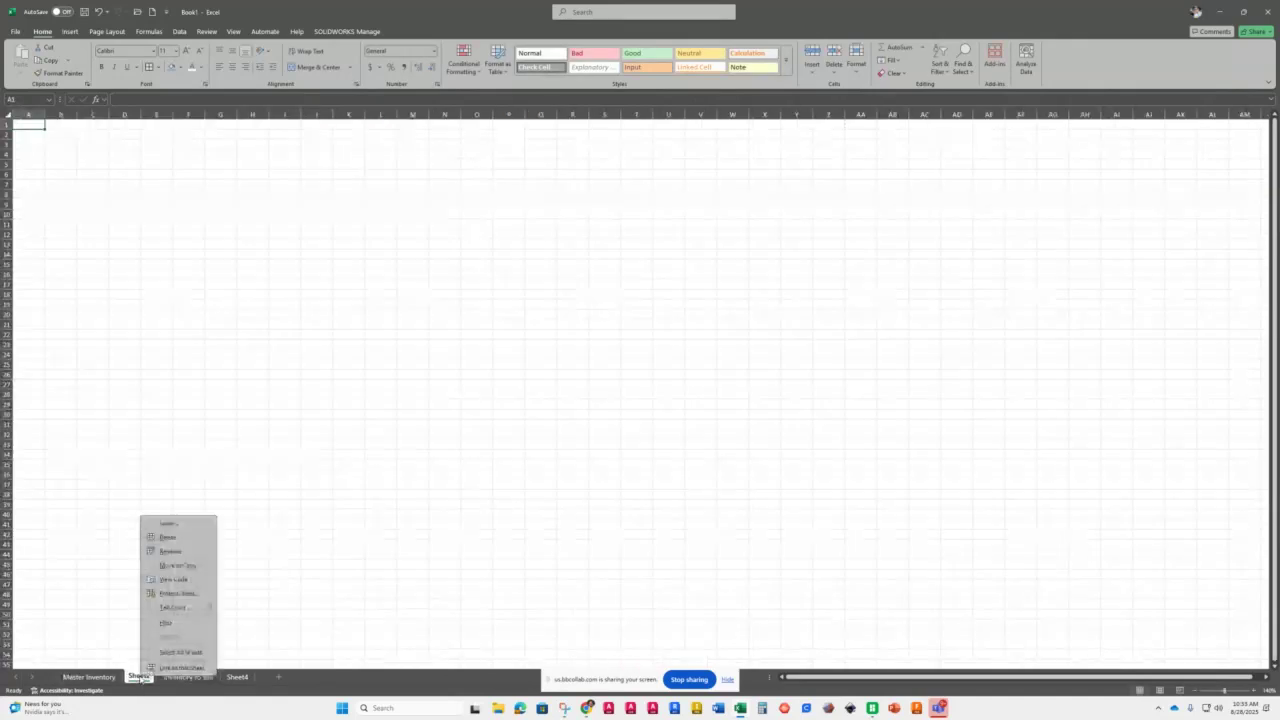
{"action": "left_click", "coordinate": [169, 551]}
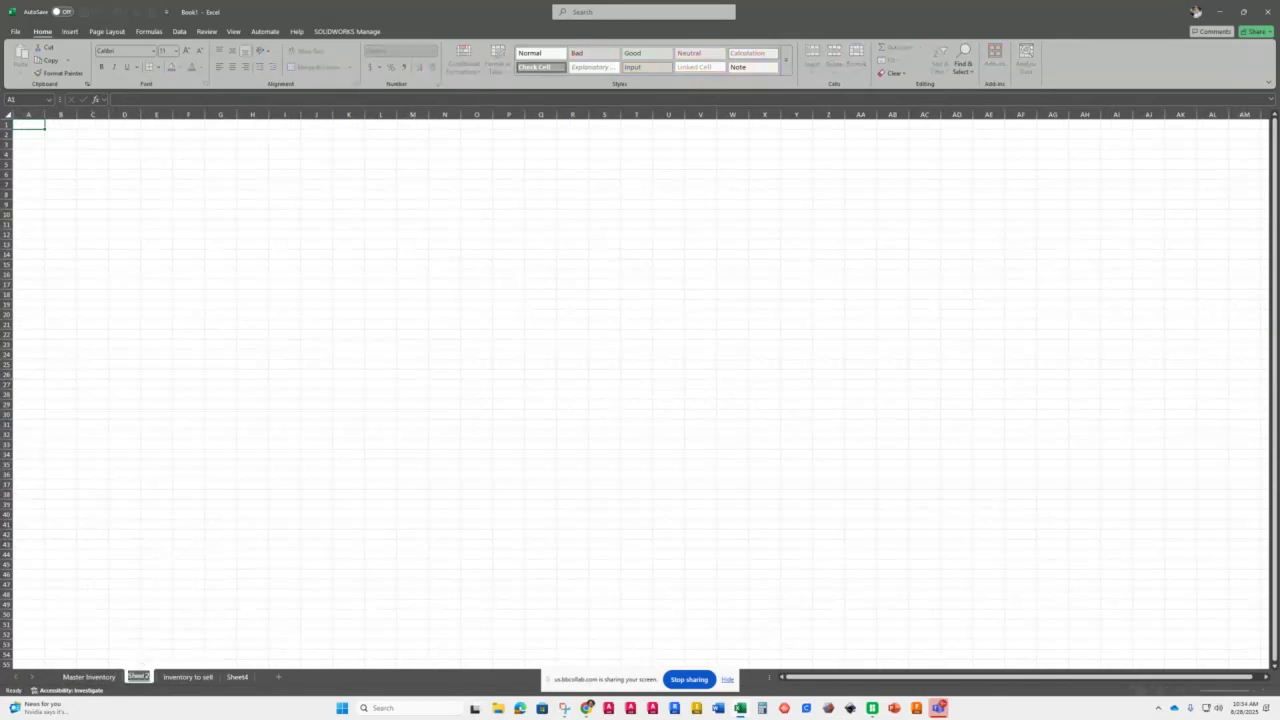
{"action": "type", "text": "Inventory to"}
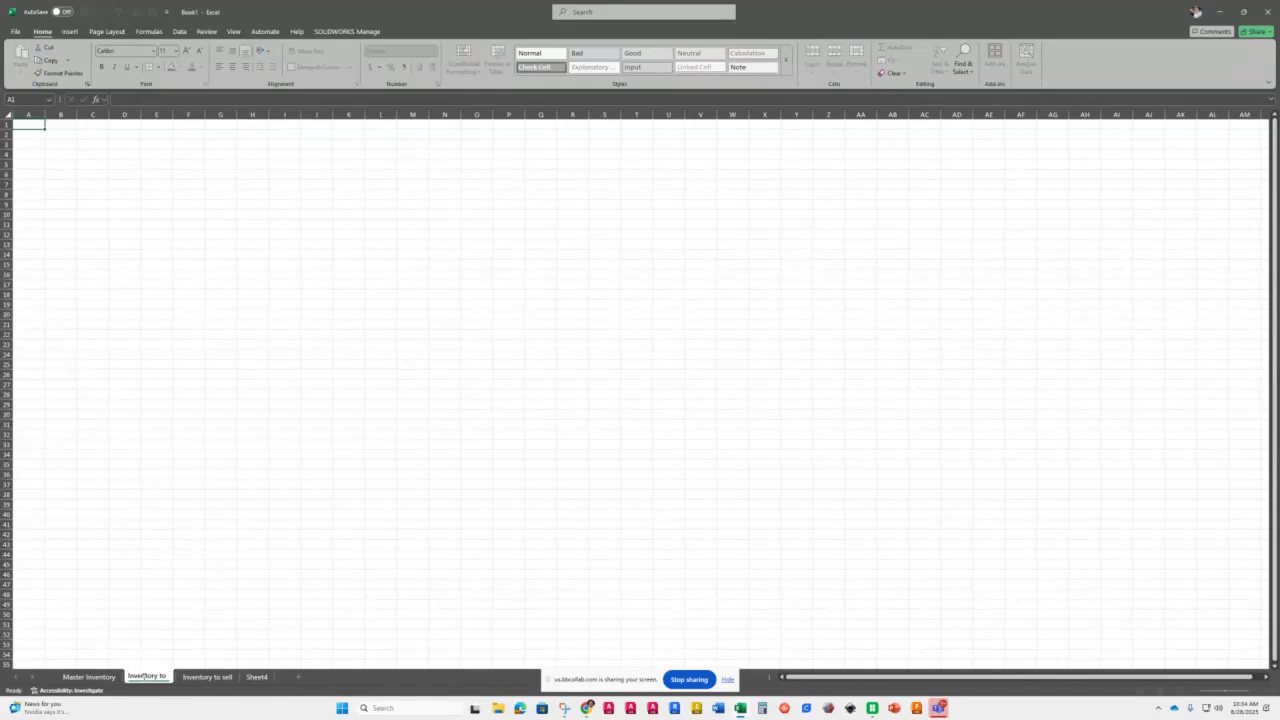
{"action": "type", "text": " Keep"}
{"action": "key", "text": "Return"}
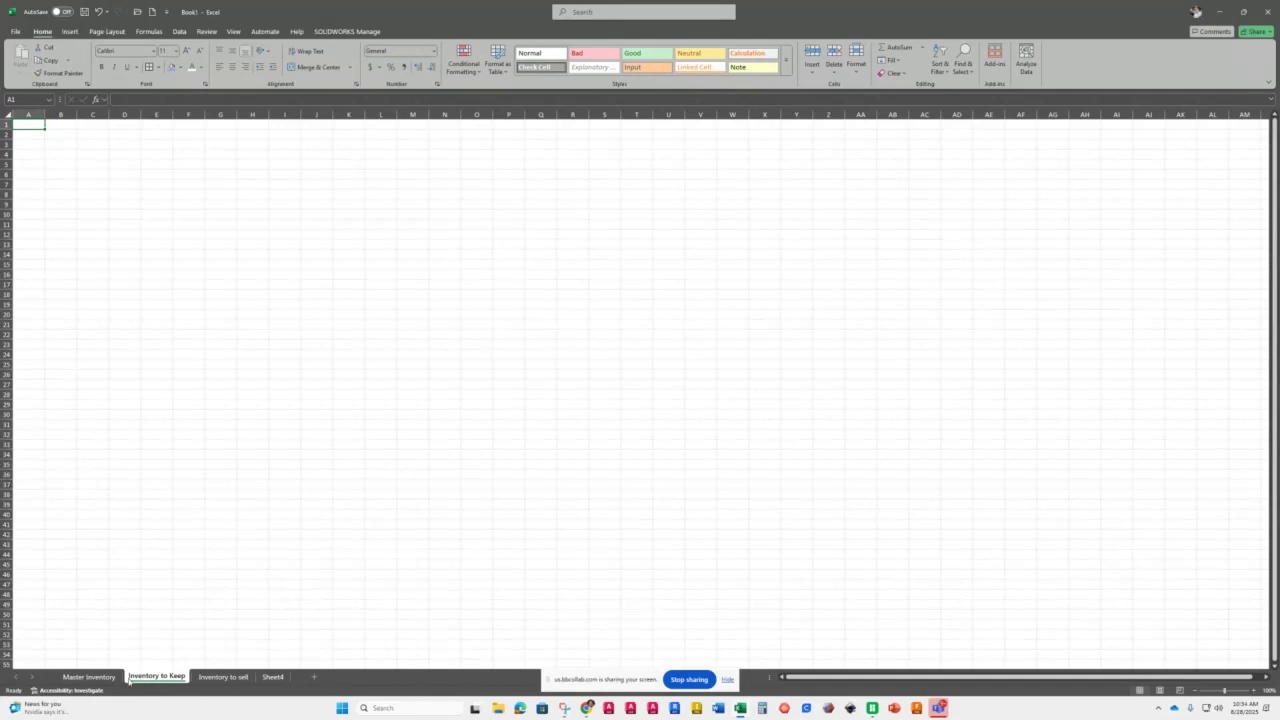
- Create a copy of the Master Inventory worksheet and place it before the Inventory to Keep sheet
{"action": "left_click", "coordinate": [90, 677]}
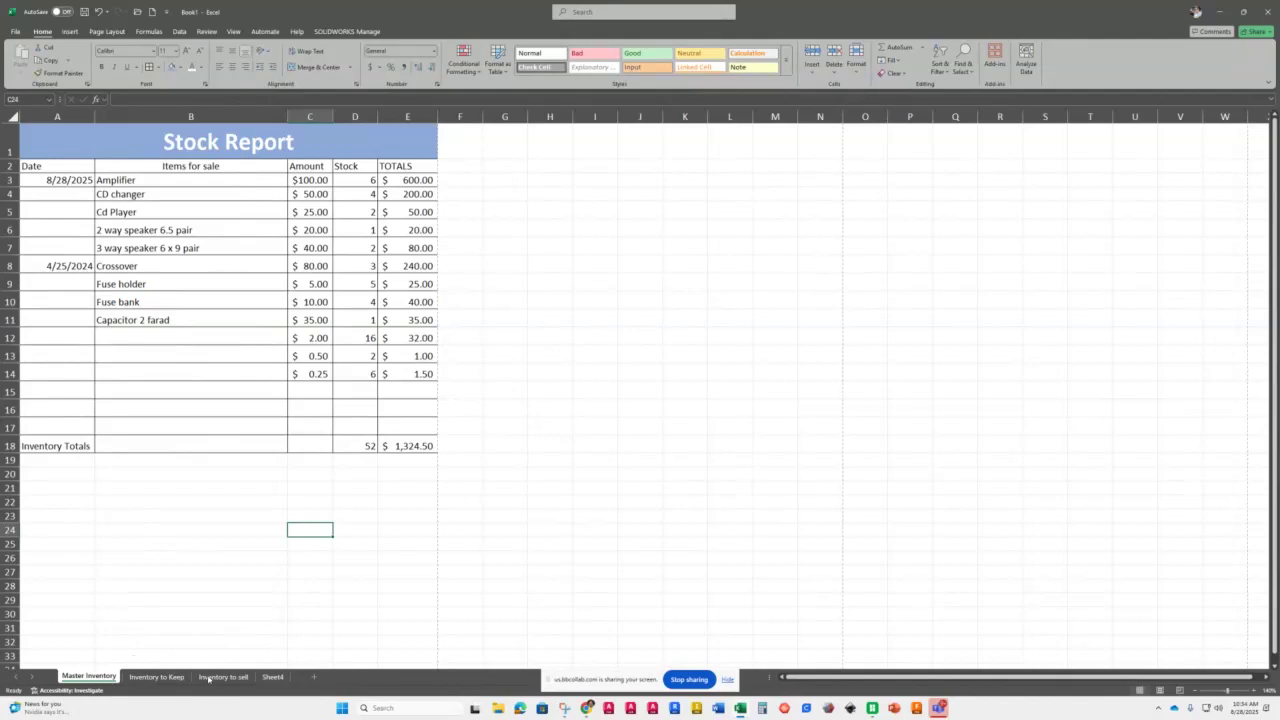
{"action": "right_click", "coordinate": [111, 679]}
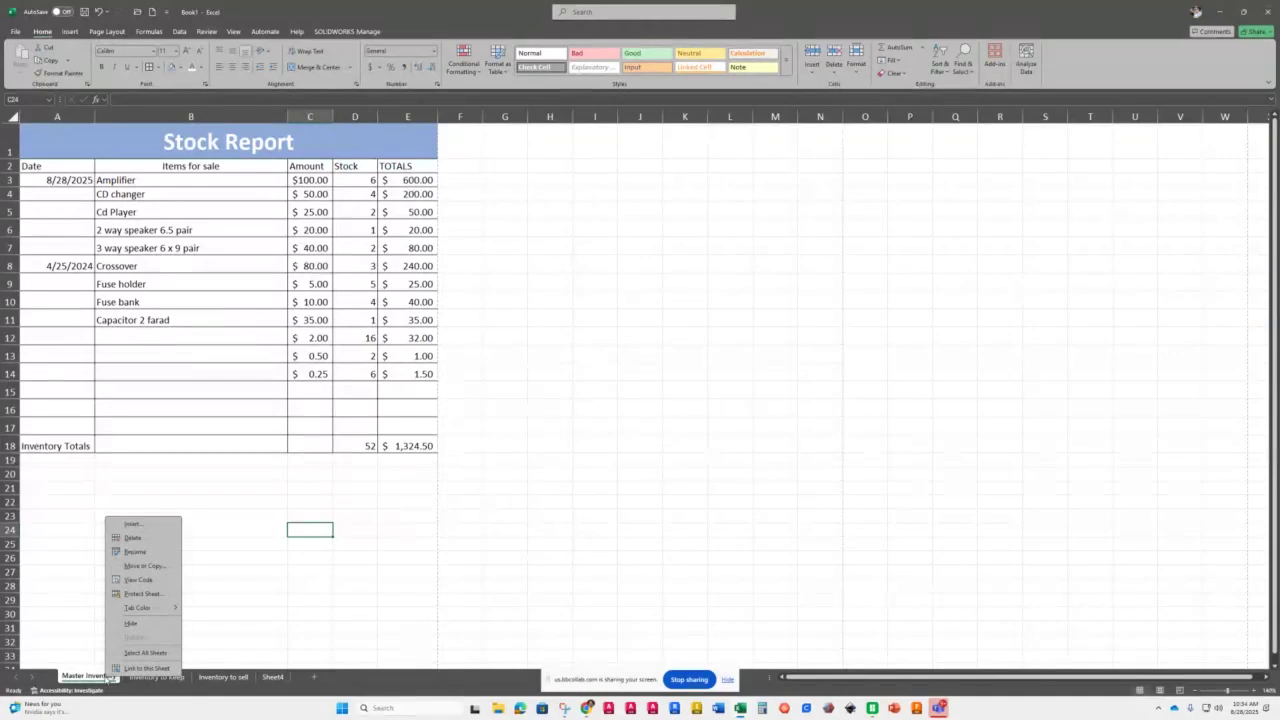
{"action": "left_click", "coordinate": [136, 566]}
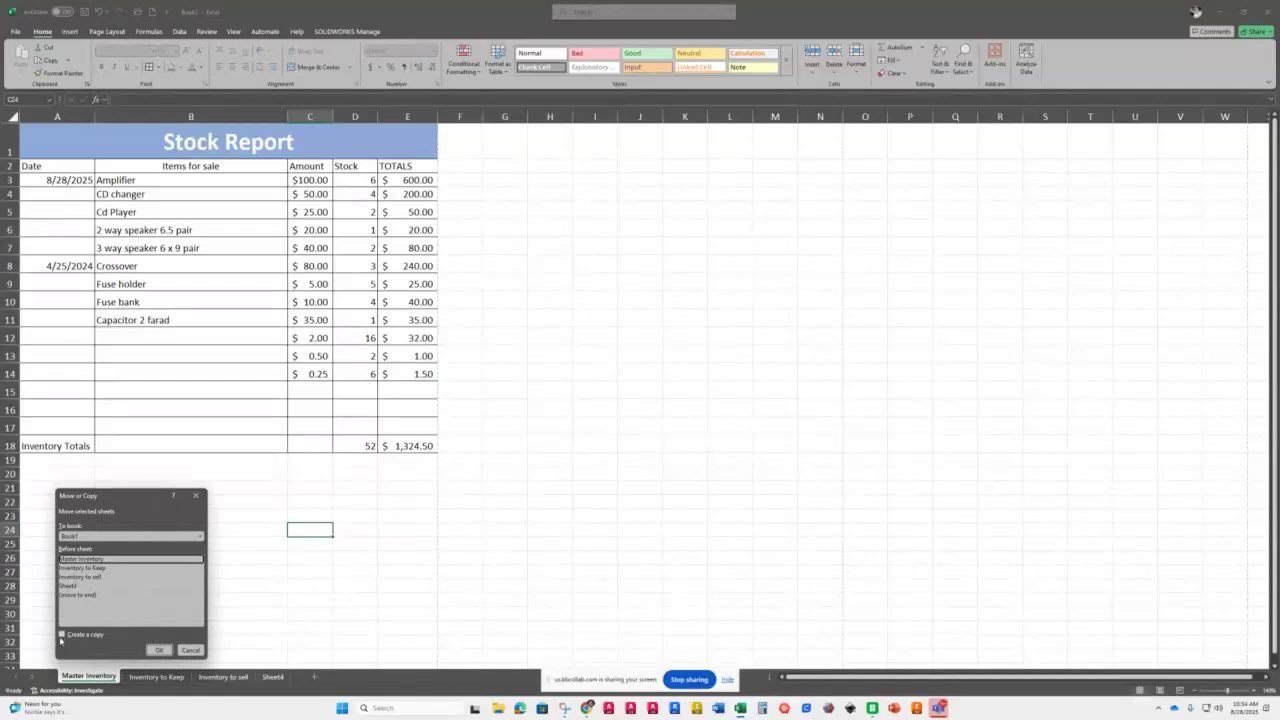
{"action": "left_click", "coordinate": [61, 635]}
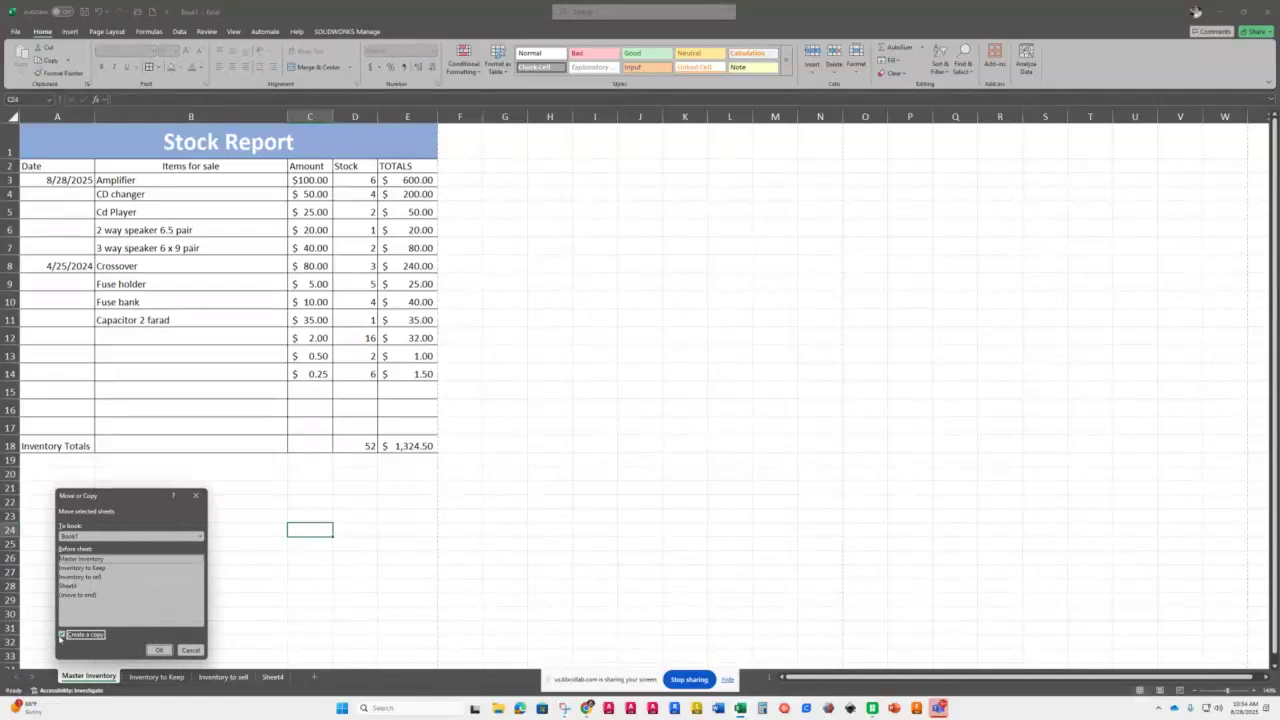
{"action": "left_click", "coordinate": [67, 595]}
{"action": "left_click", "coordinate": [67, 595]}
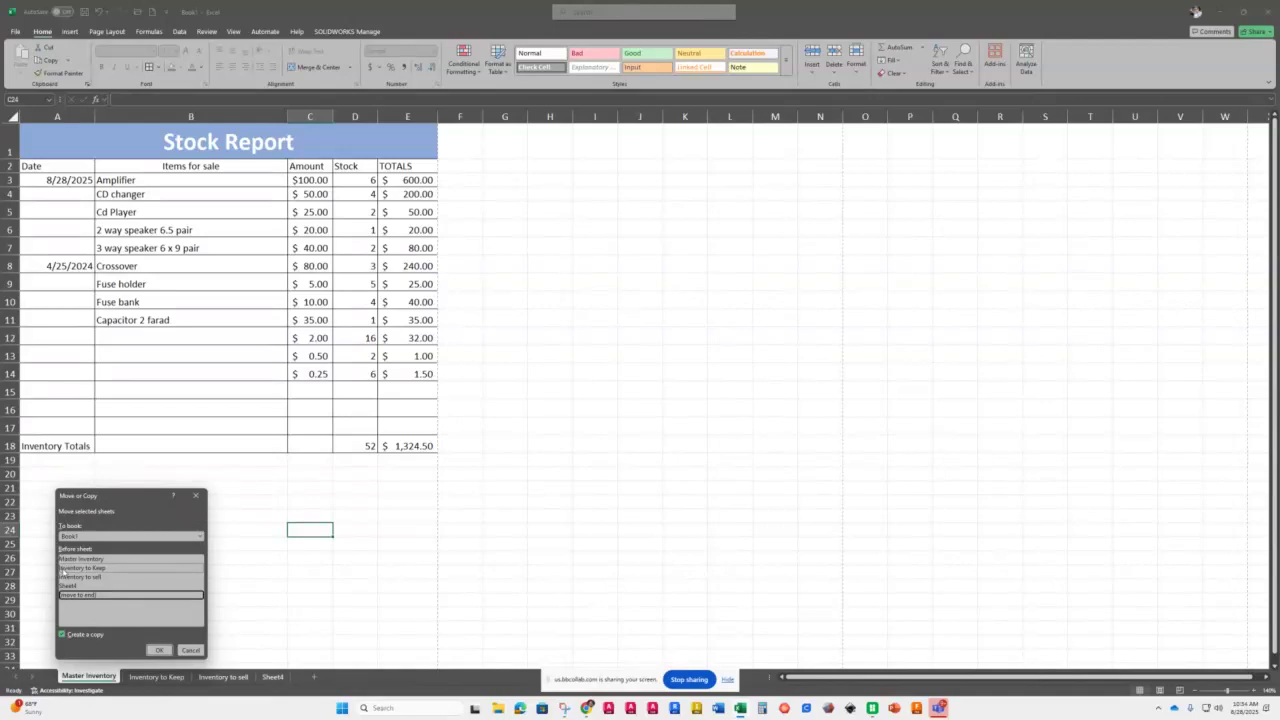
{"action": "left_click", "coordinate": [68, 567]}
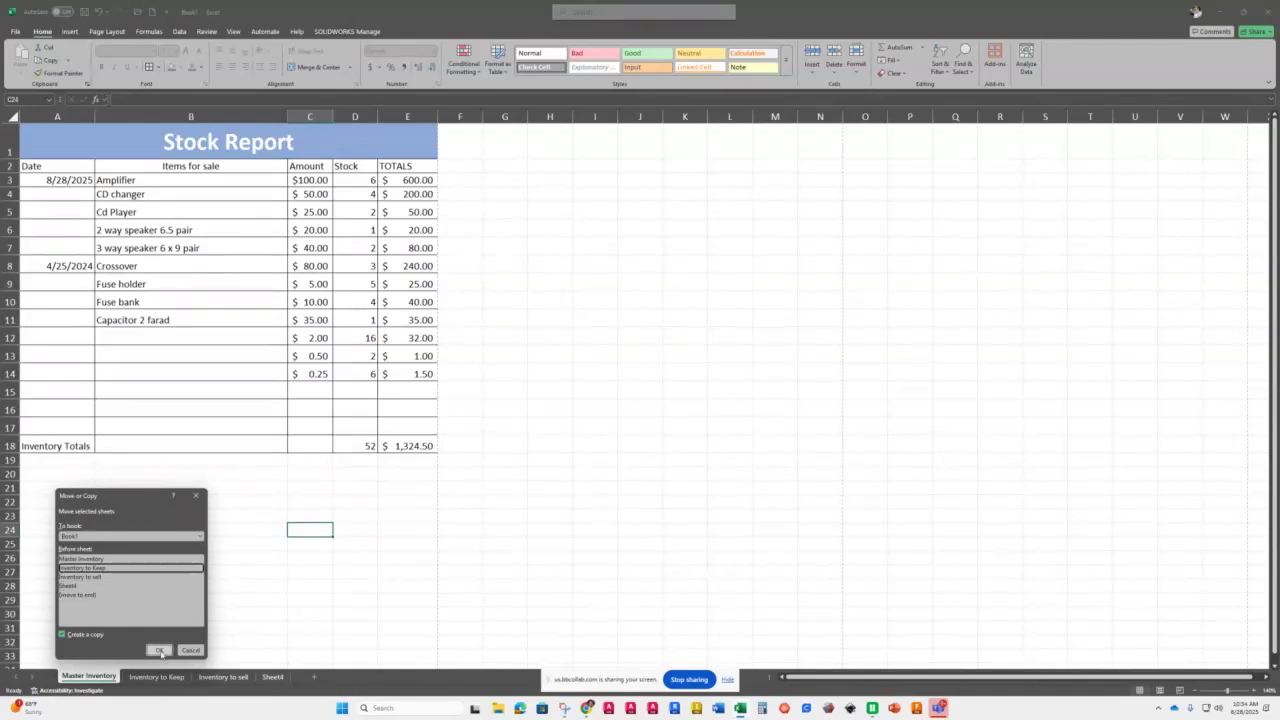
{"action": "left_click", "coordinate": [158, 650]}
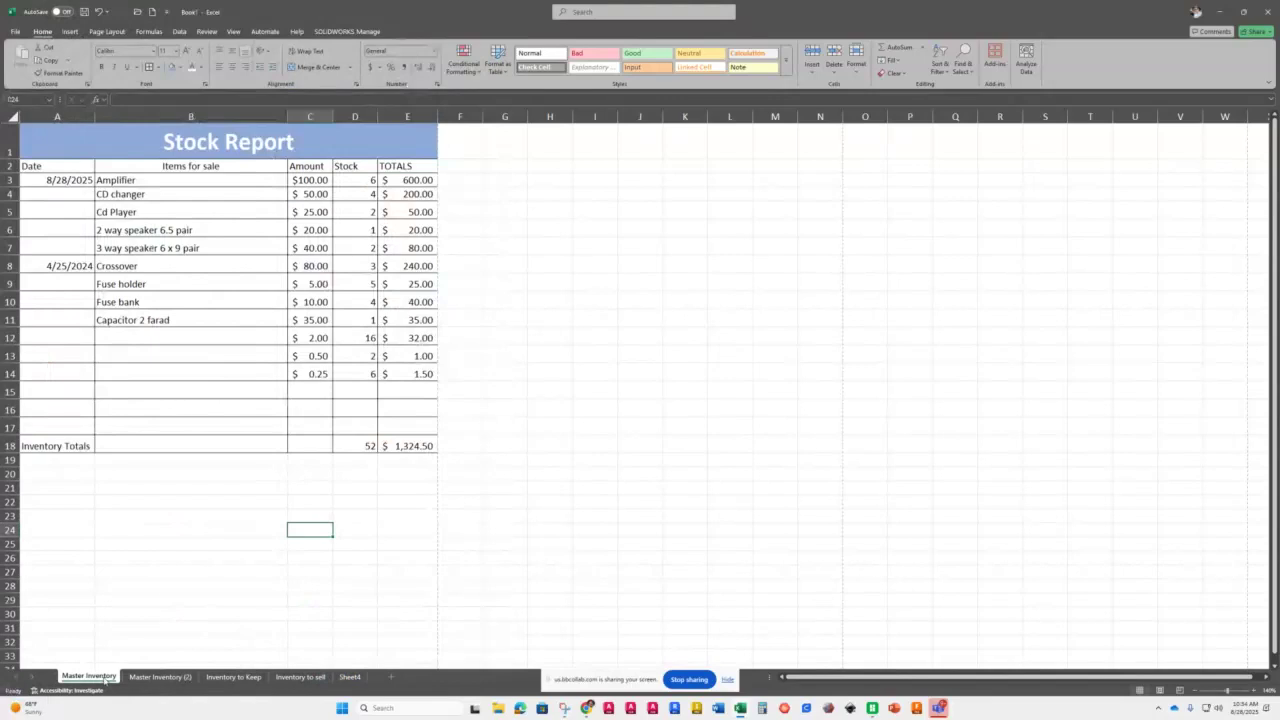
- Delete the blank Inventory to Keep and Inventory to sell worksheets
{"action": "left_click", "coordinate": [160, 677]}
{"action": "left_click", "coordinate": [233, 677]}
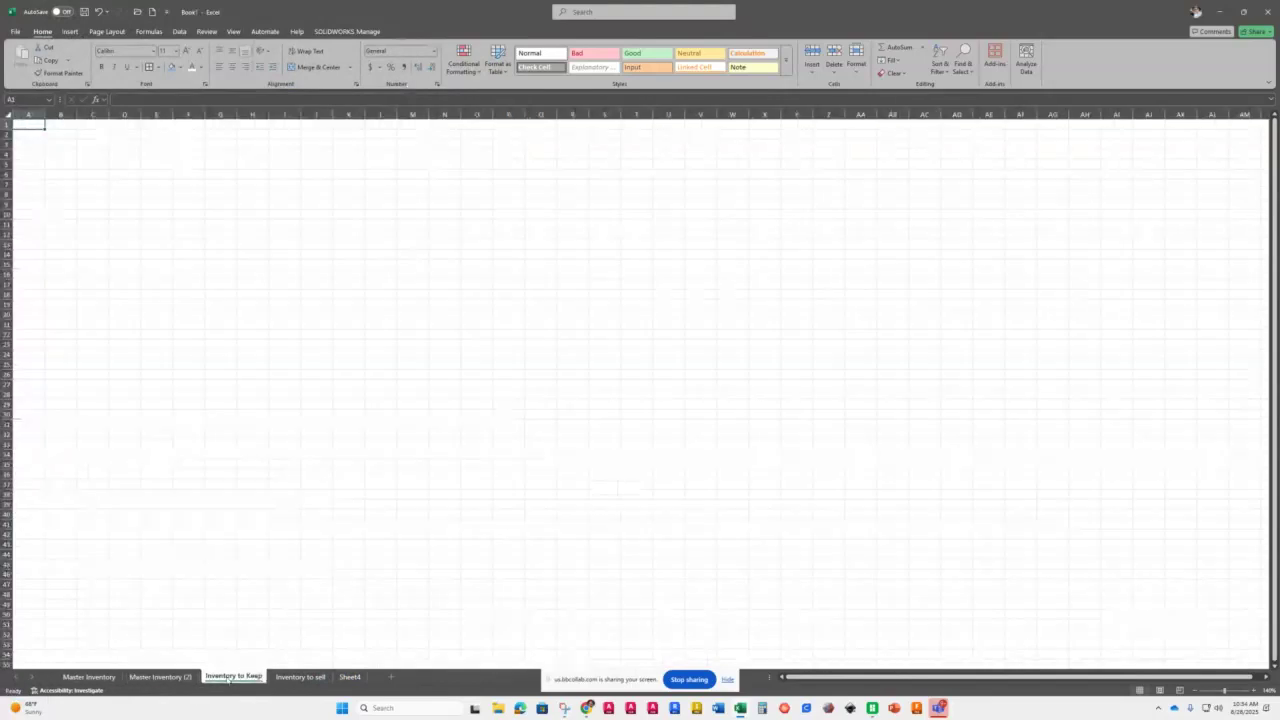
{"action": "right_click", "coordinate": [233, 677]}
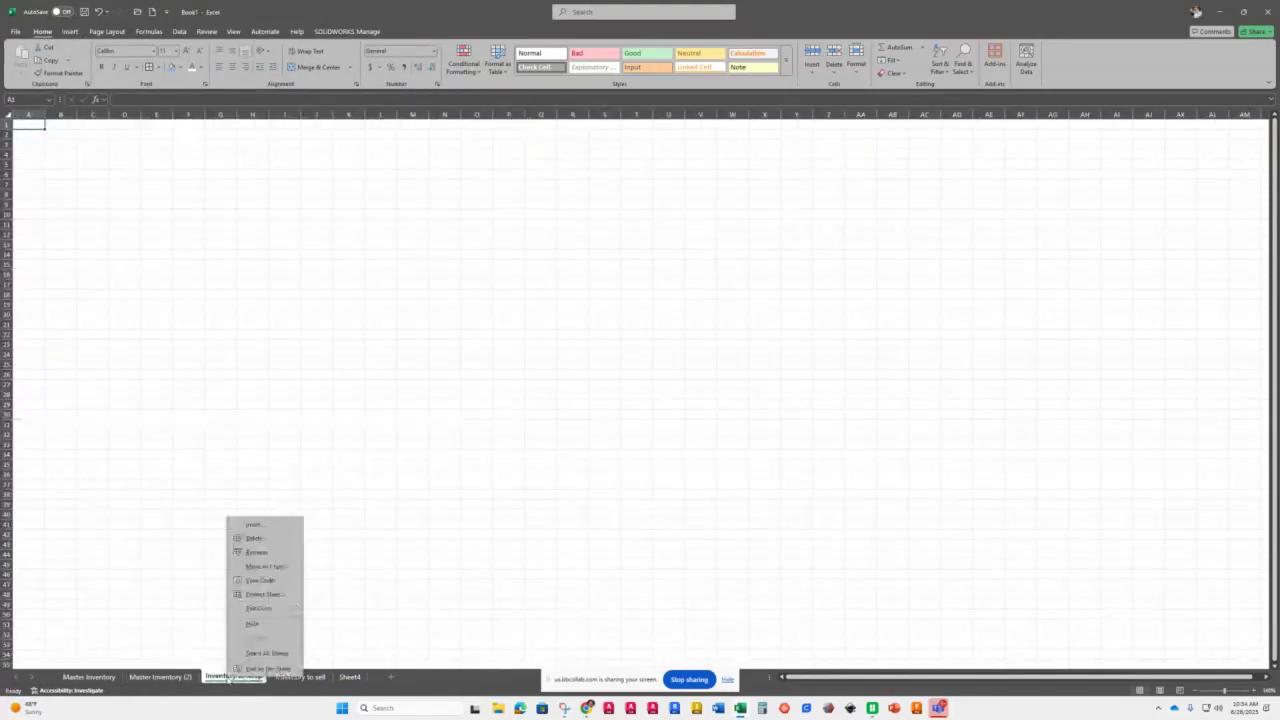
{"action": "left_click", "coordinate": [254, 539]}
{"action": "right_click", "coordinate": [224, 680]}
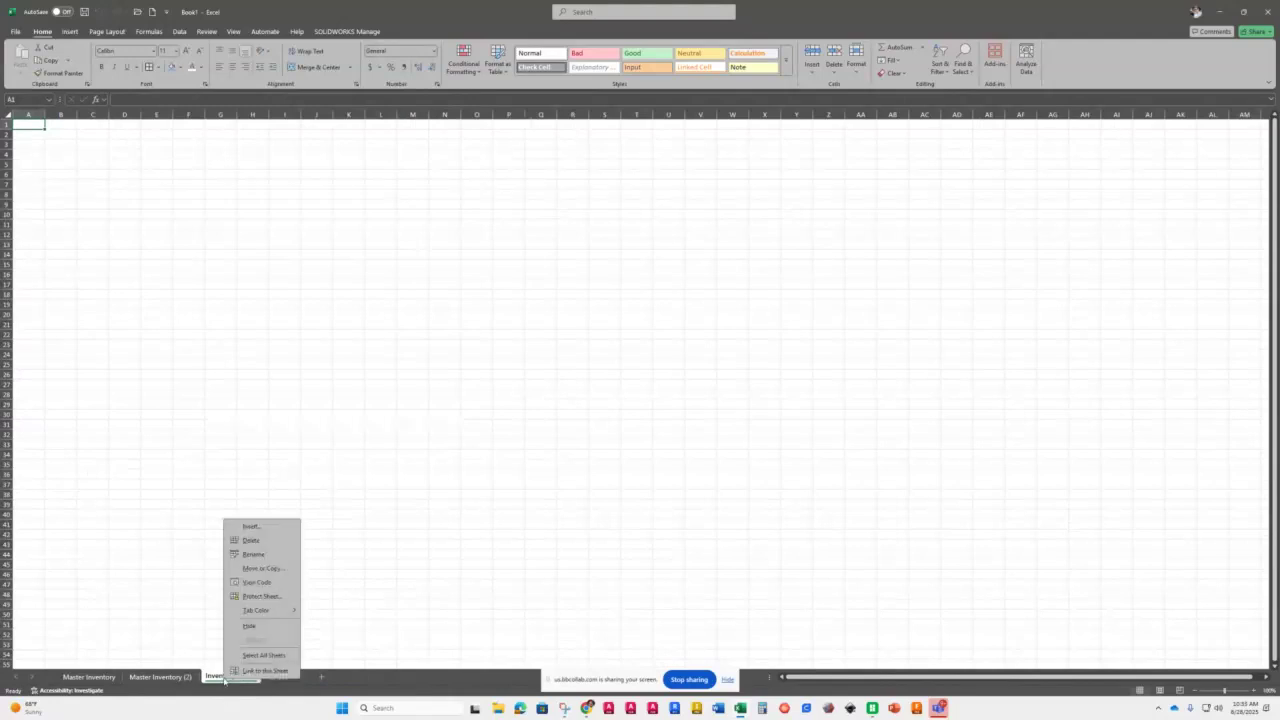
{"action": "left_click", "coordinate": [253, 545]}
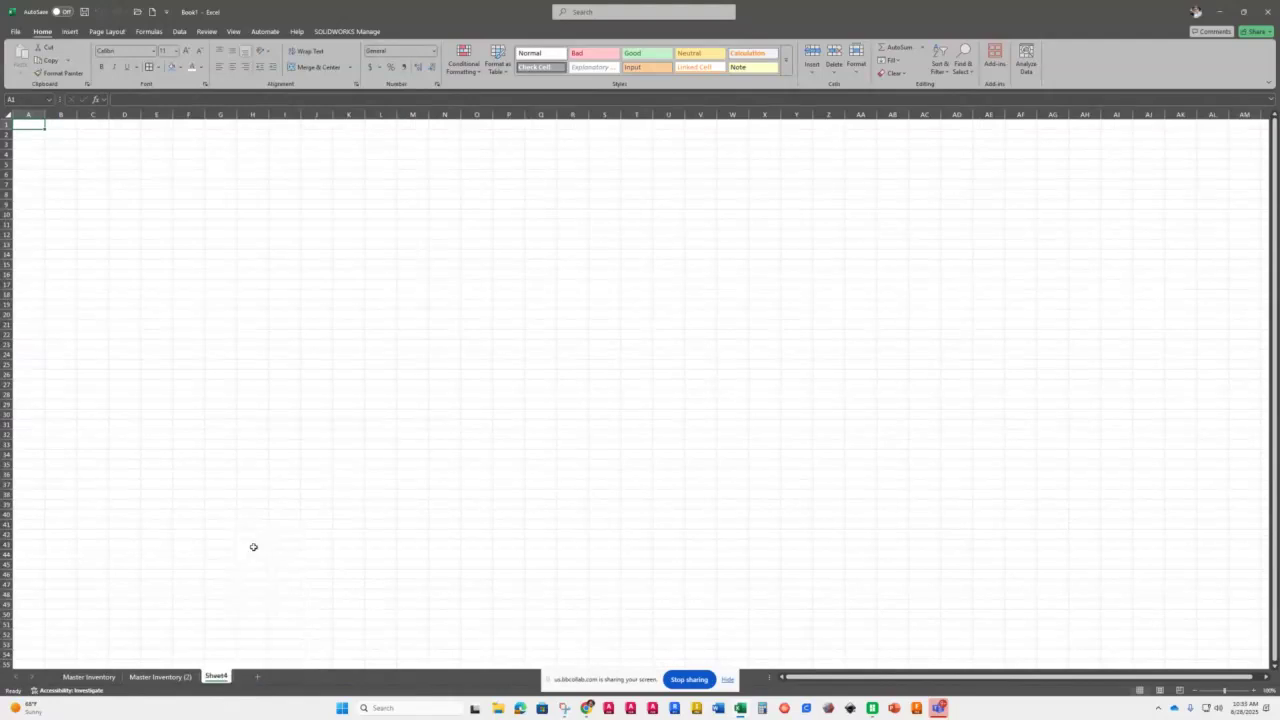
- Rename the copied Master Inventory (2) worksheet as "Inventory to Keep"
{"action": "left_click", "coordinate": [165, 677]}
{"action": "right_click", "coordinate": [171, 676]}
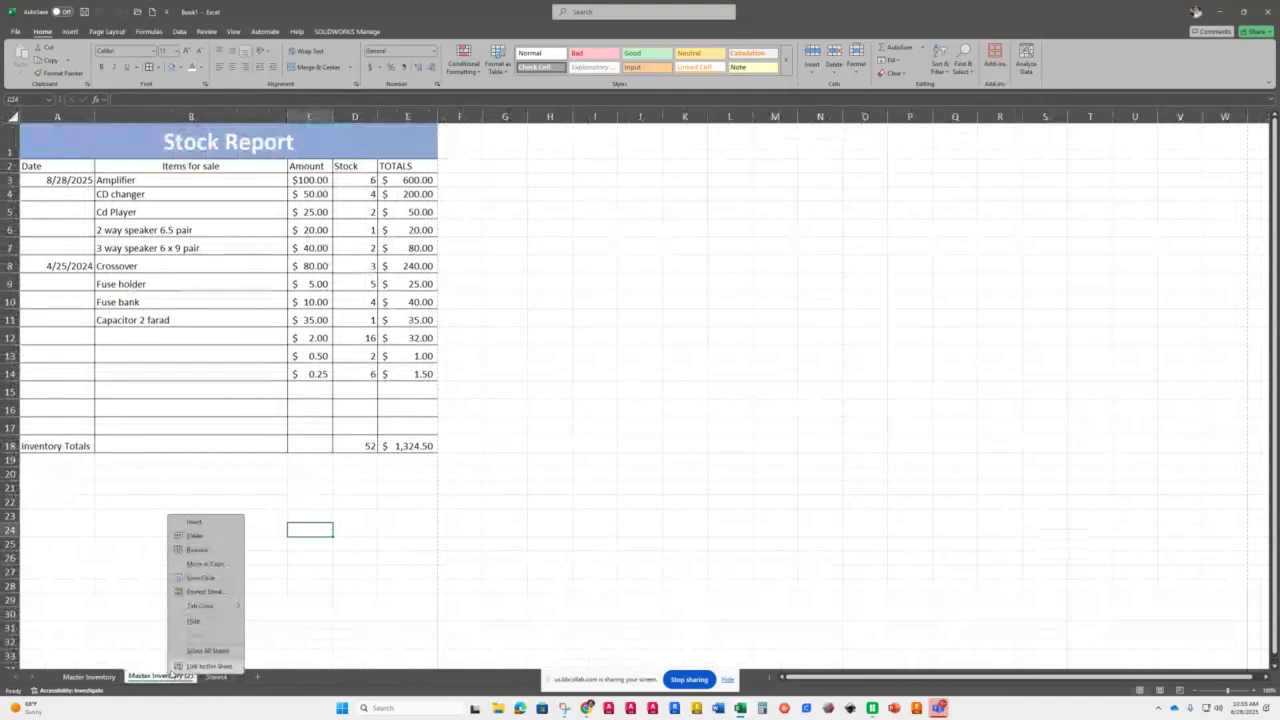
{"action": "left_click", "coordinate": [196, 550]}
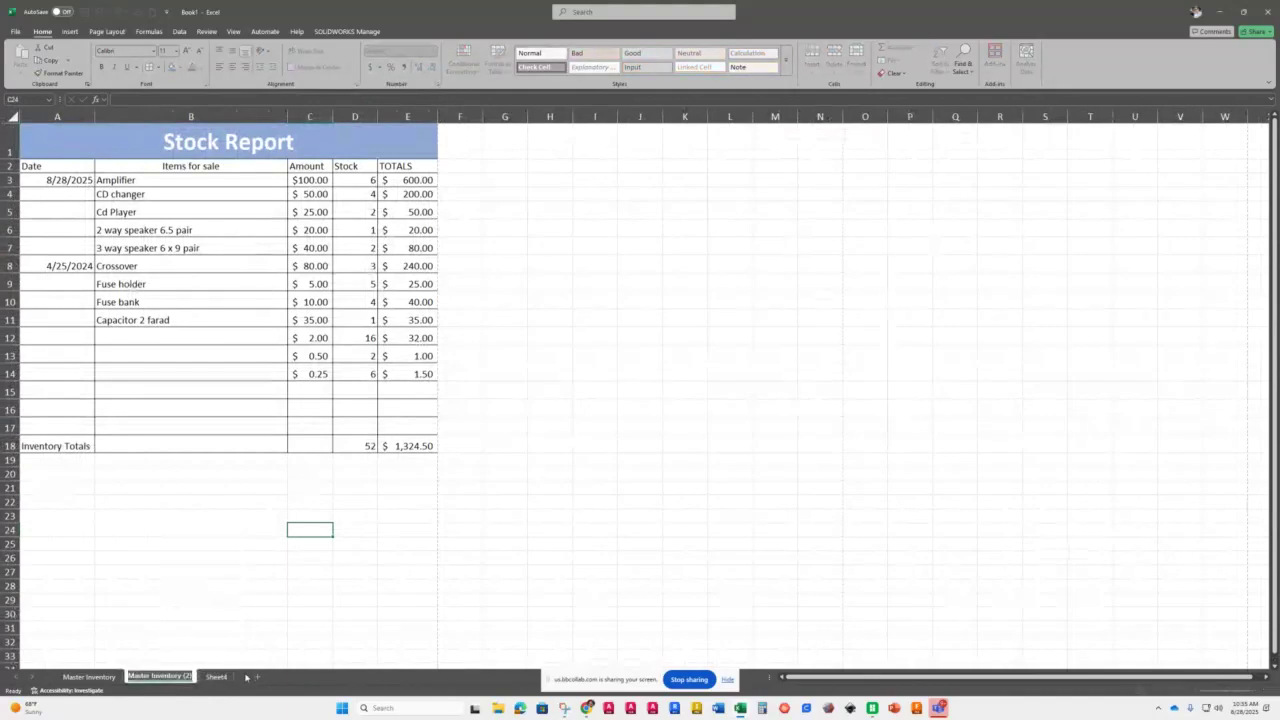
{"action": "key", "text": "End"}
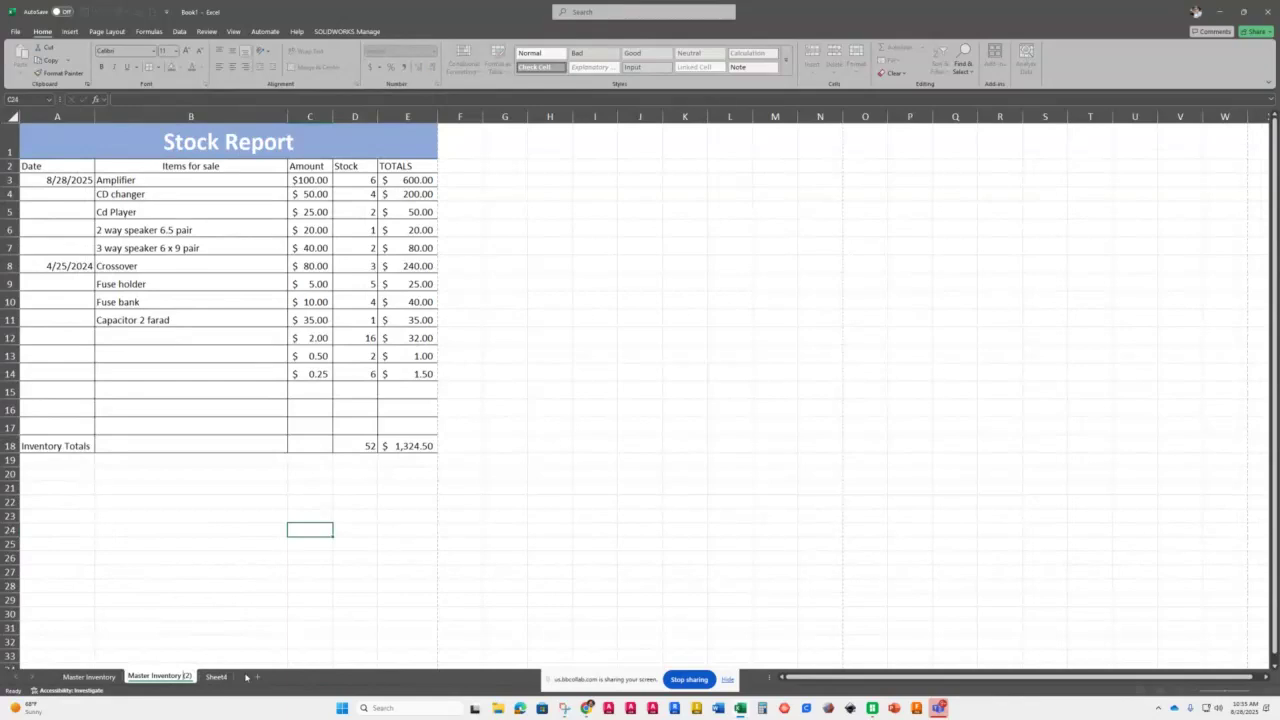
{"action": "key", "text": "BackSpace"}
{"action": "key", "text": "BackSpace"}
{"action": "key", "text": "BackSpace"}
{"action": "key", "text": "Return"}
{"action": "key", "text": "Delete"}
{"action": "key", "text": "Delete"}
{"action": "key", "text": "Delete"}
{"action": "key", "text": "Delete"}
{"action": "key", "text": "Delete"}
{"action": "key", "text": "Delete"}
{"action": "key", "text": "Delete"}
{"action": "key", "text": "Return"}
{"action": "type", "text": "to Keep"}
{"action": "key", "text": "Return"}
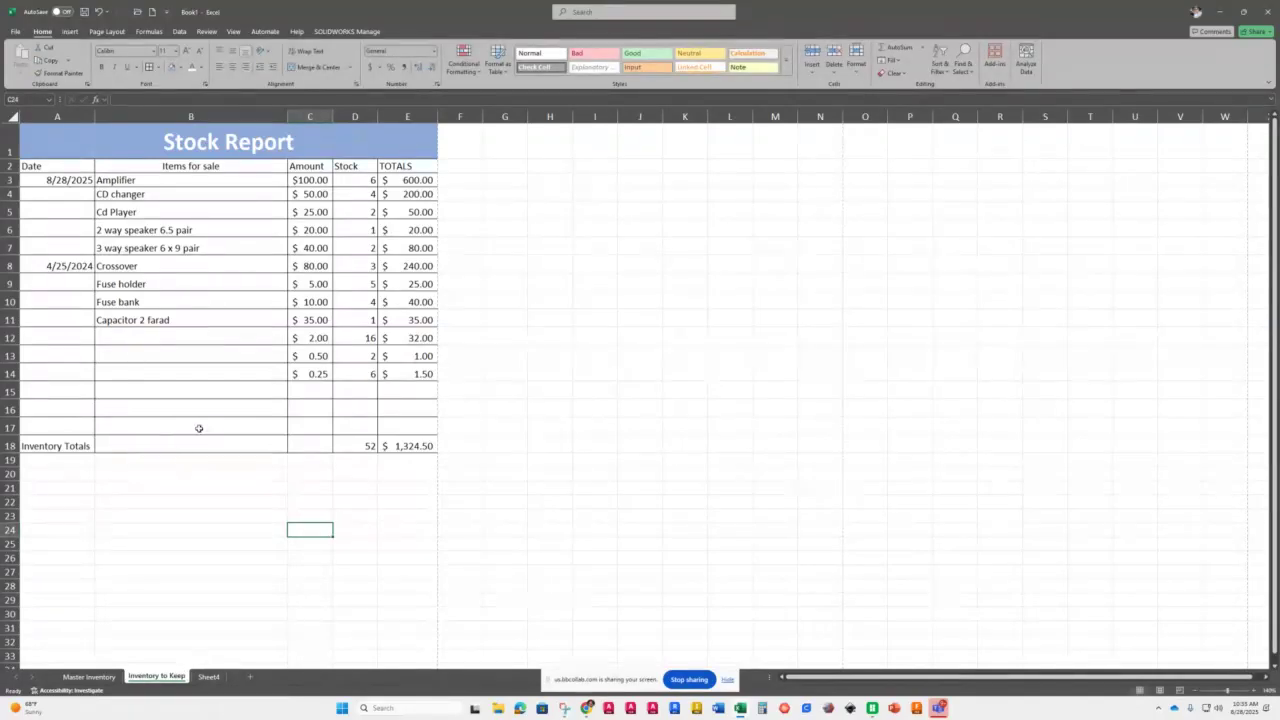
- Compare the Master Inventory and Inventory to Keep worksheets and switch to the MindTap Excel Module 01 reading in Chrome
{"action": "left_click", "coordinate": [100, 678]}
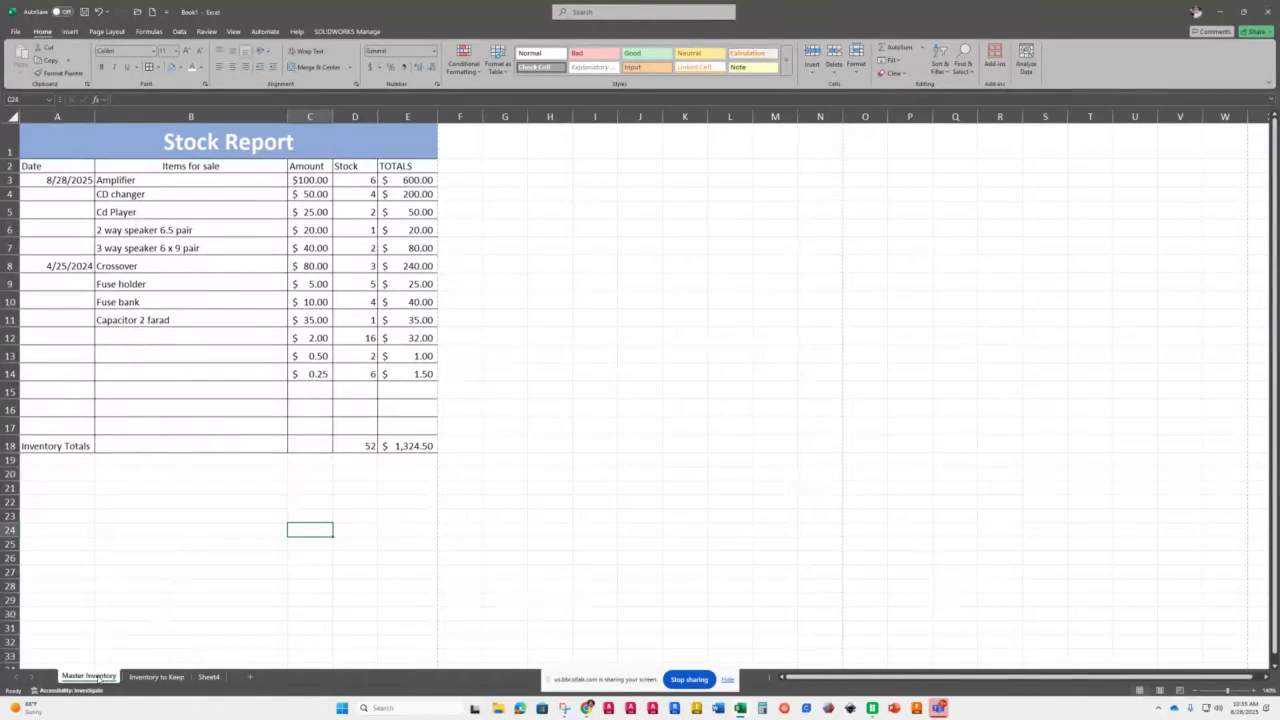
{"action": "left_click", "coordinate": [156, 677]}
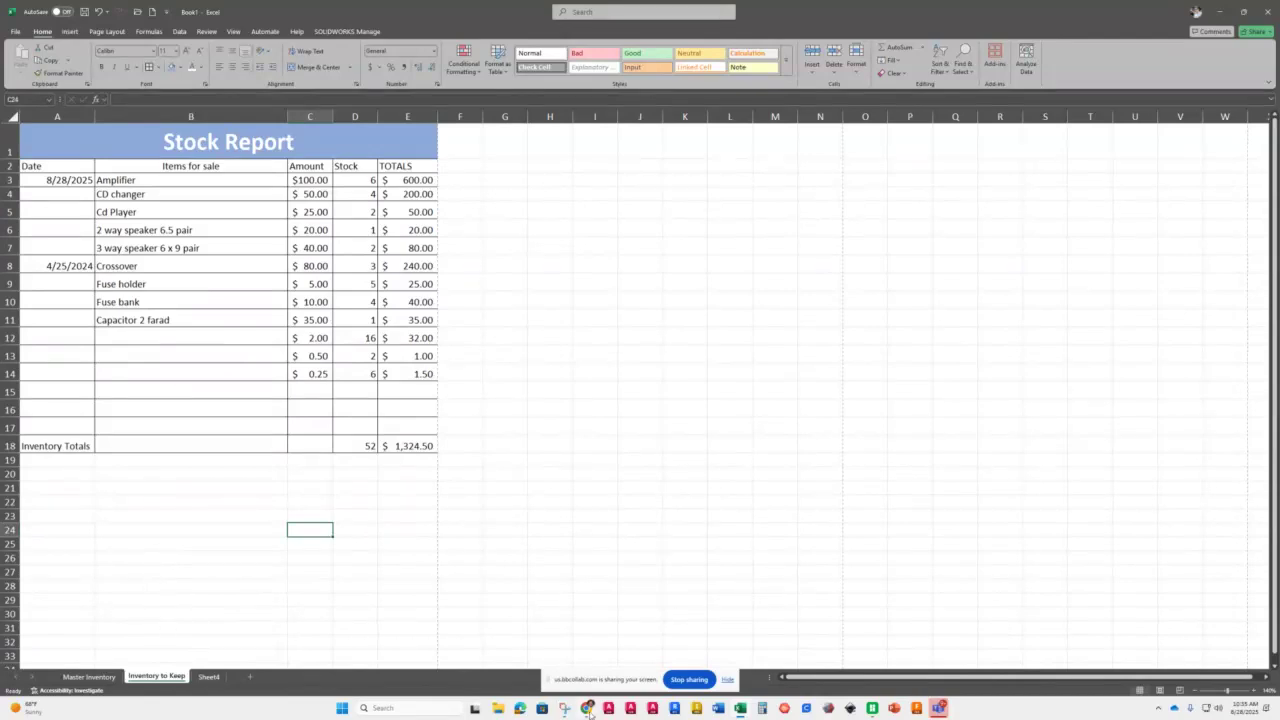
{"action": "mouse_move", "coordinate": [588, 709]}
{"action": "left_click", "coordinate": [535, 658]}
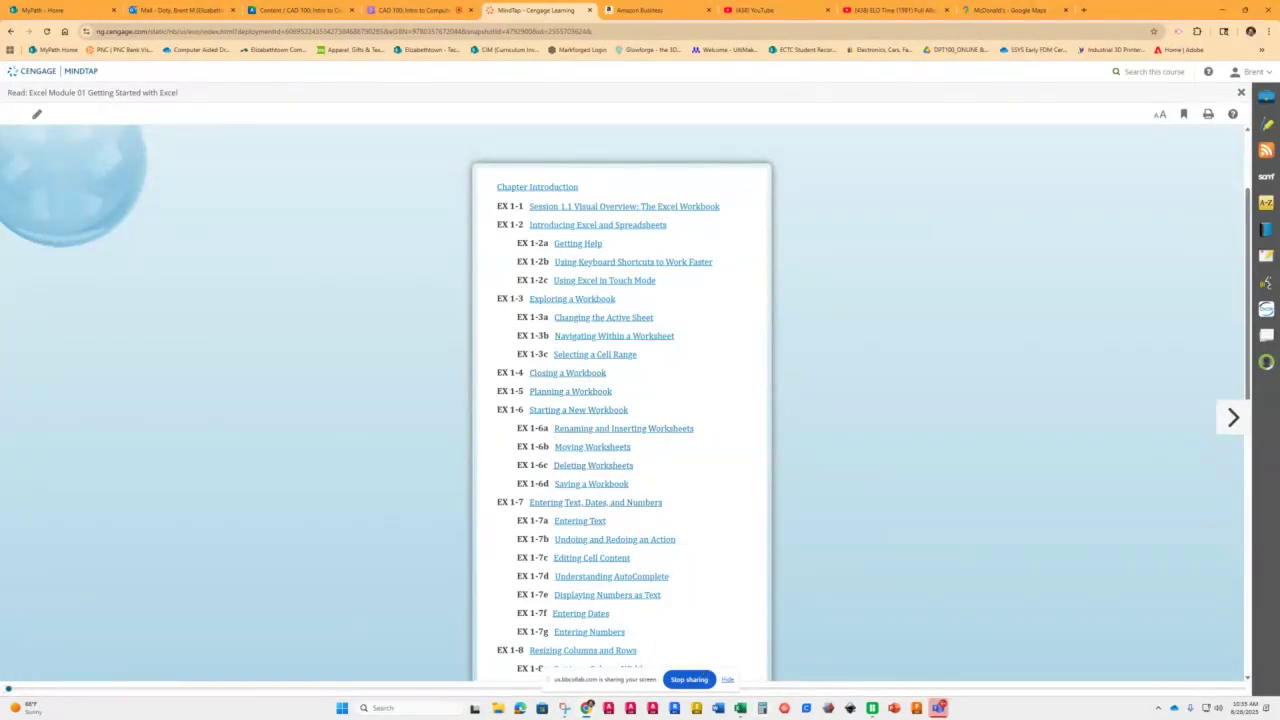
- Switch back to Excel and create a new blank workbook
{"action": "left_click", "coordinate": [745, 709]}
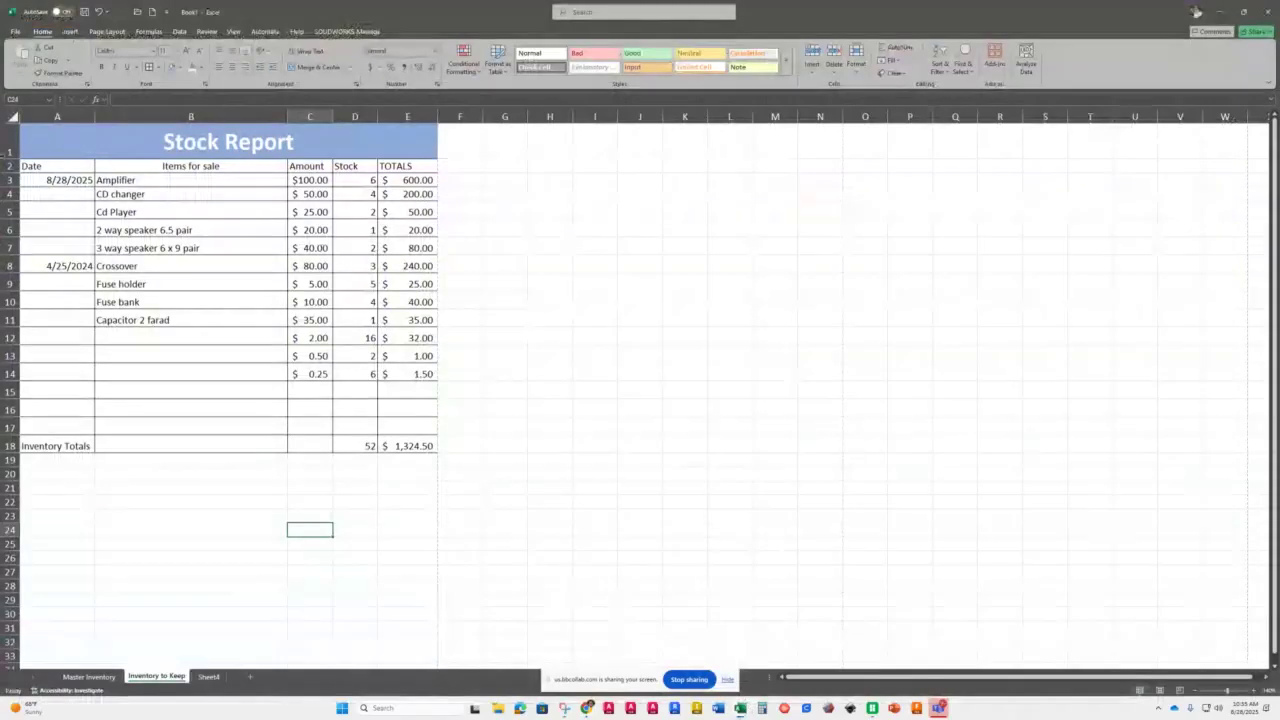
{"action": "left_click", "coordinate": [15, 32]}
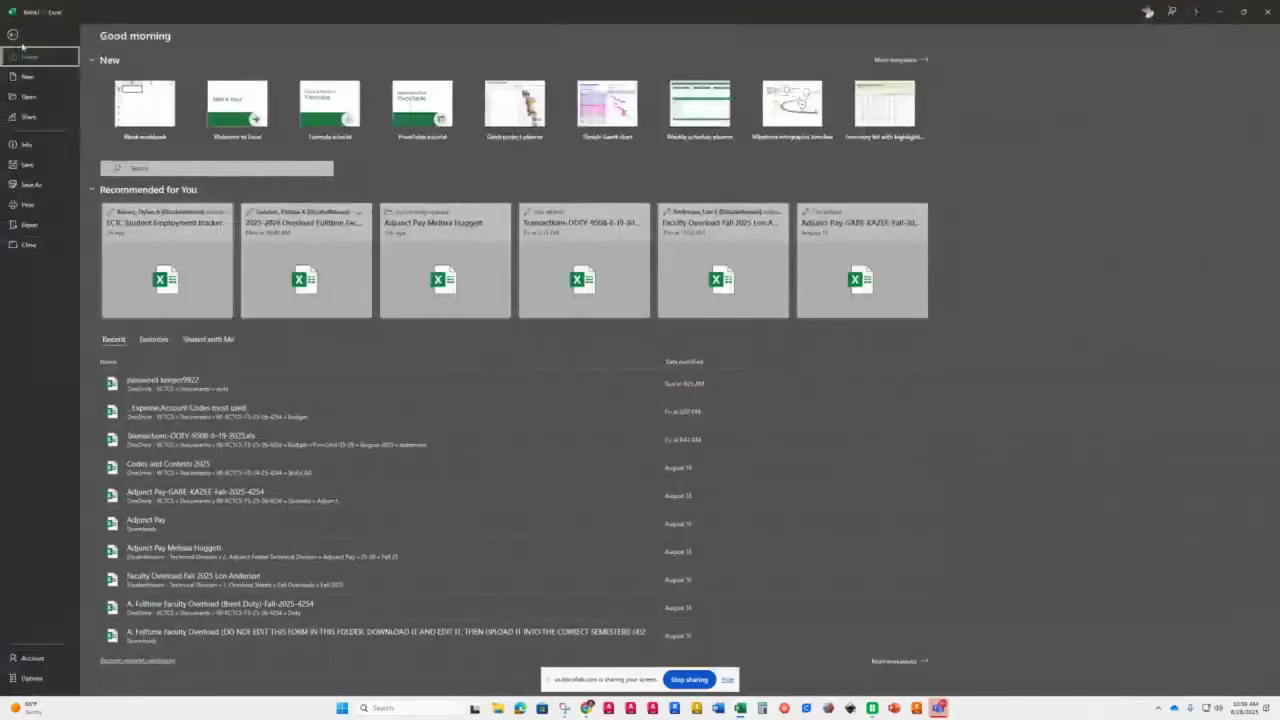
{"action": "left_click", "coordinate": [144, 105]}
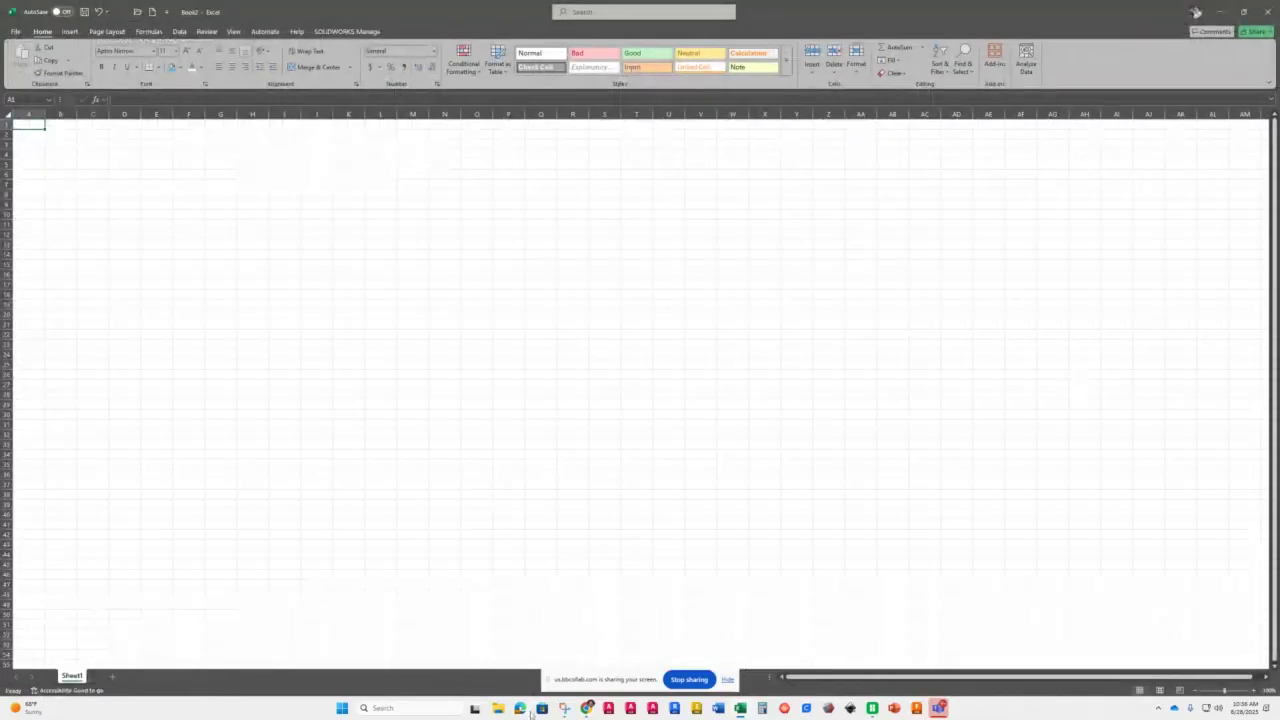
- Consult the Excel Module 01 contents list in Chrome for the next topics and switch back to the Book1 workbook in Excel
{"action": "mouse_move", "coordinate": [538, 710]}
{"action": "left_click", "coordinate": [525, 650]}
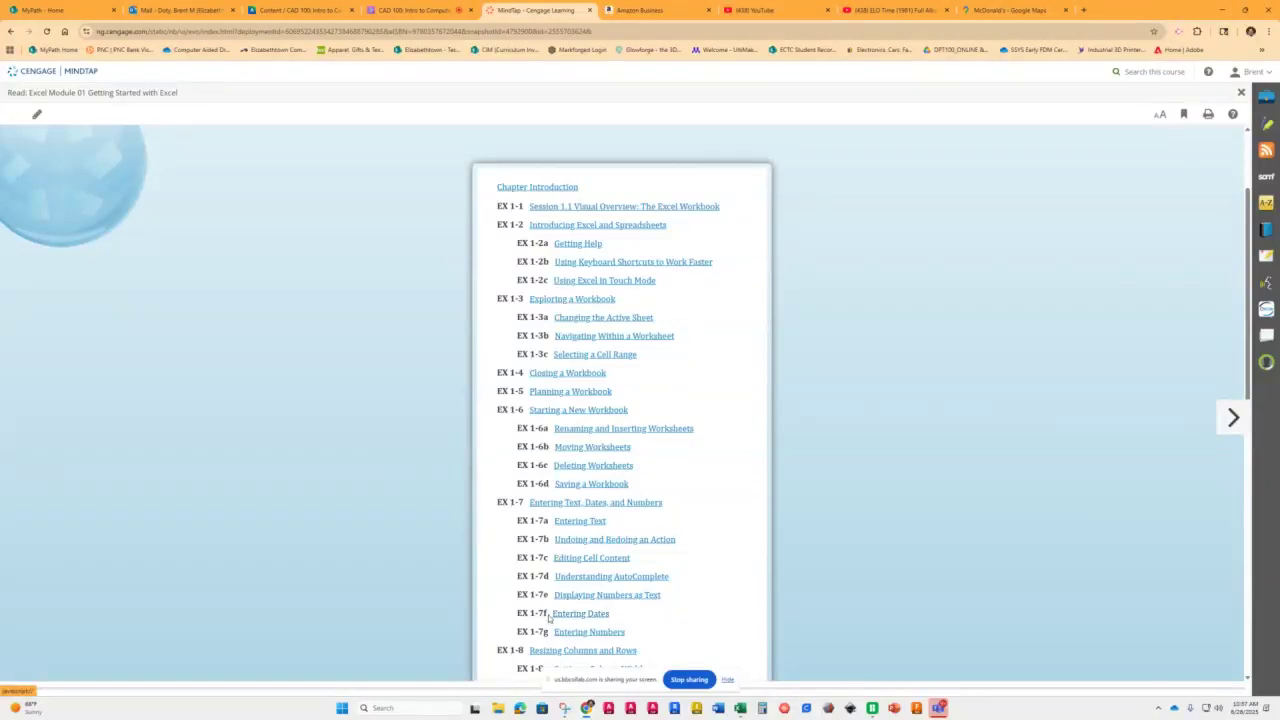
{"action": "mouse_move", "coordinate": [741, 713]}
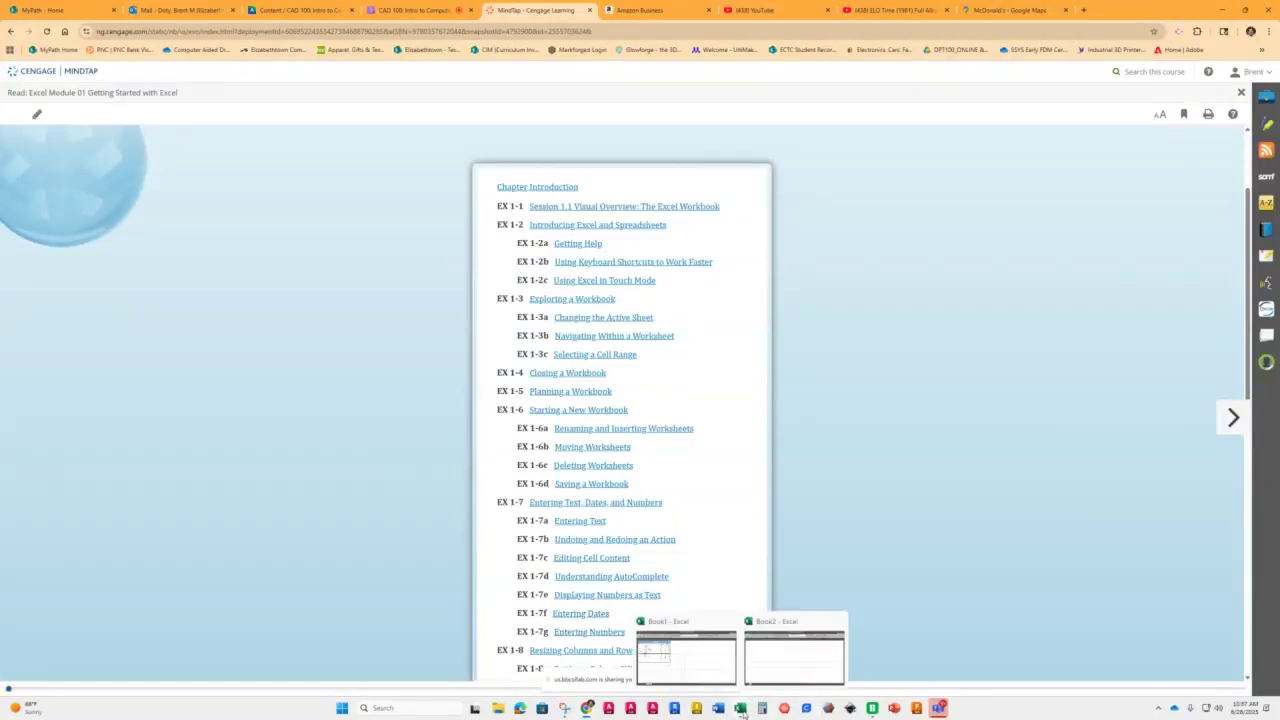
{"action": "left_click", "coordinate": [706, 660]}
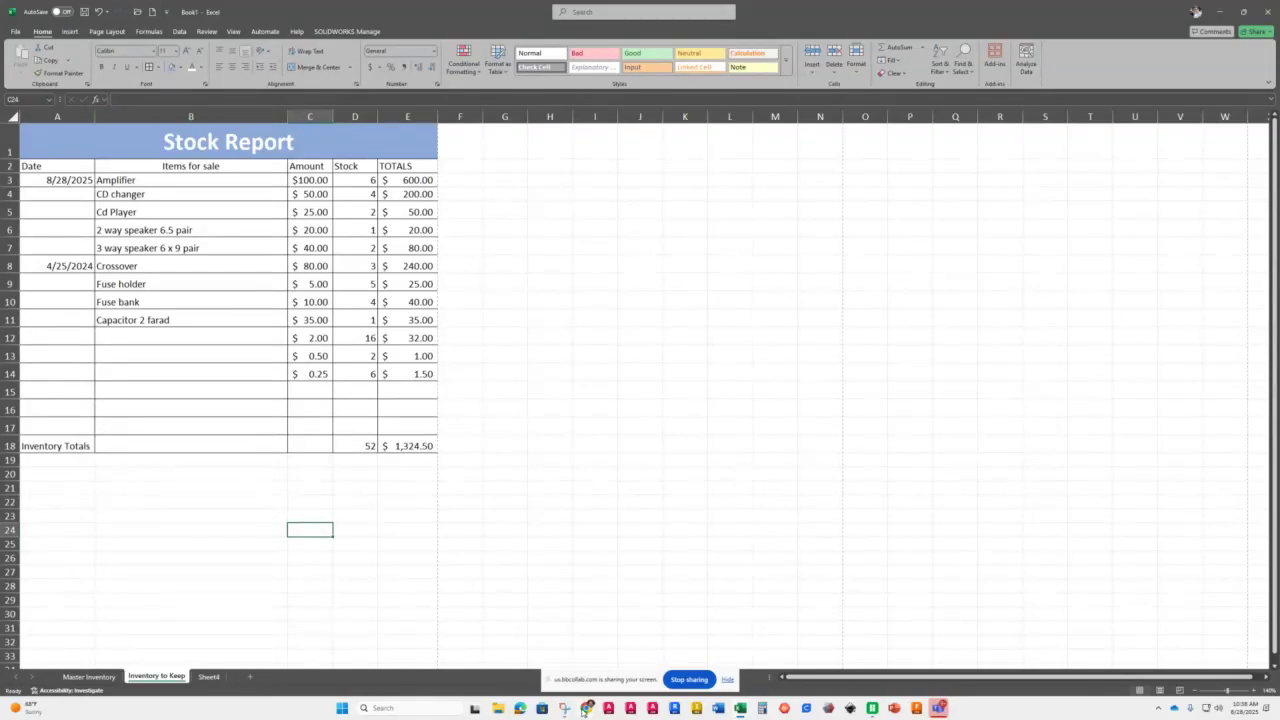
{"action": "mouse_move", "coordinate": [587, 708]}
{"action": "left_click", "coordinate": [552, 660]}
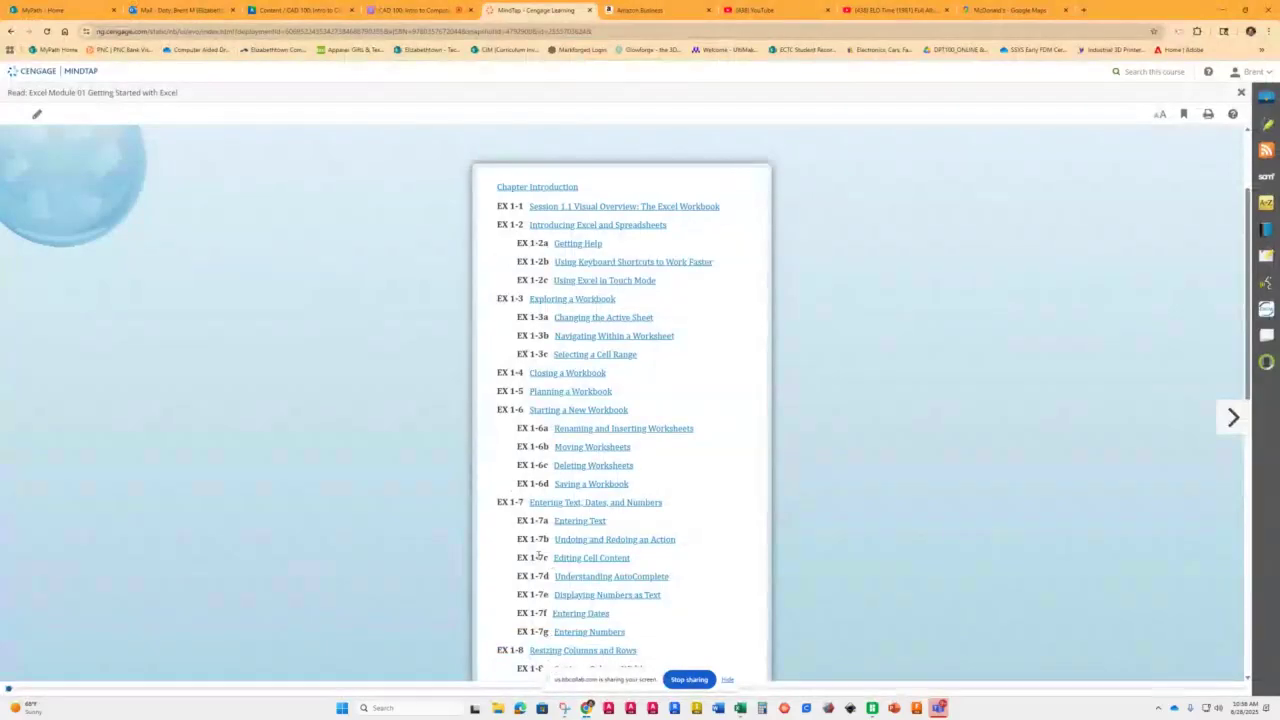
{"action": "scroll", "coordinate": [560, 588], "scroll_direction": "down", "scroll_amount": 1}
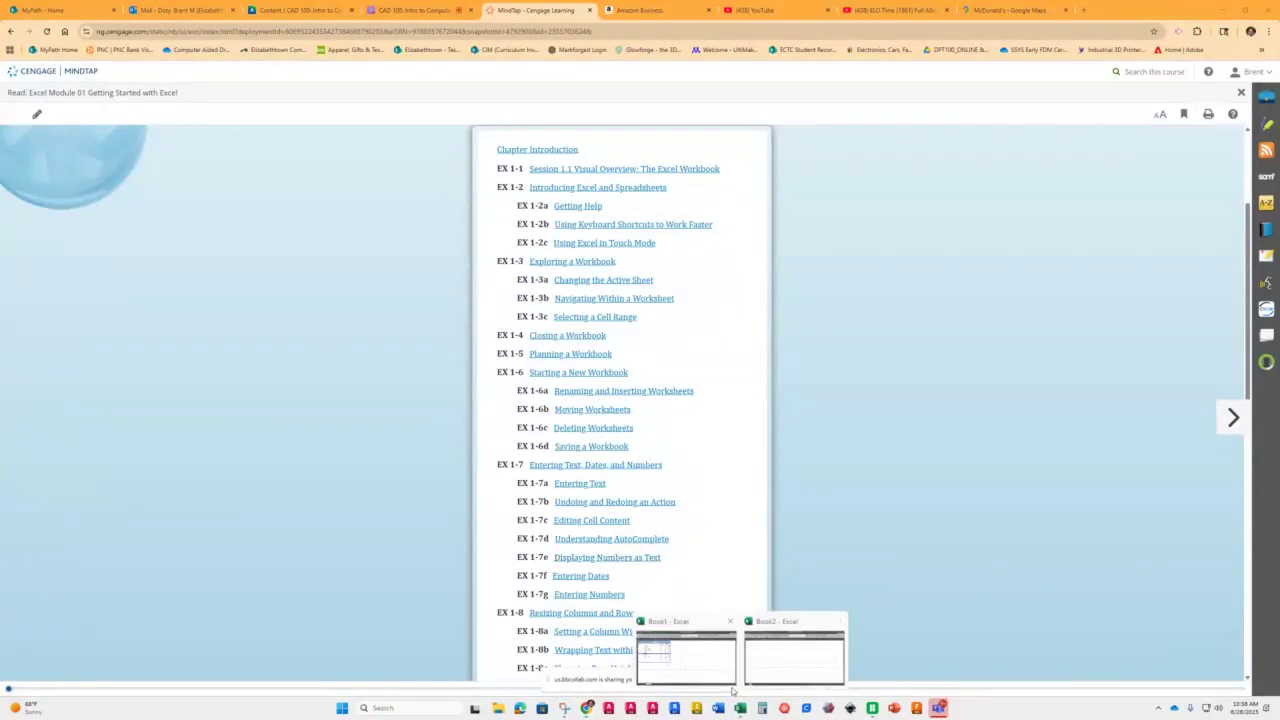
{"action": "left_click", "coordinate": [733, 690]}
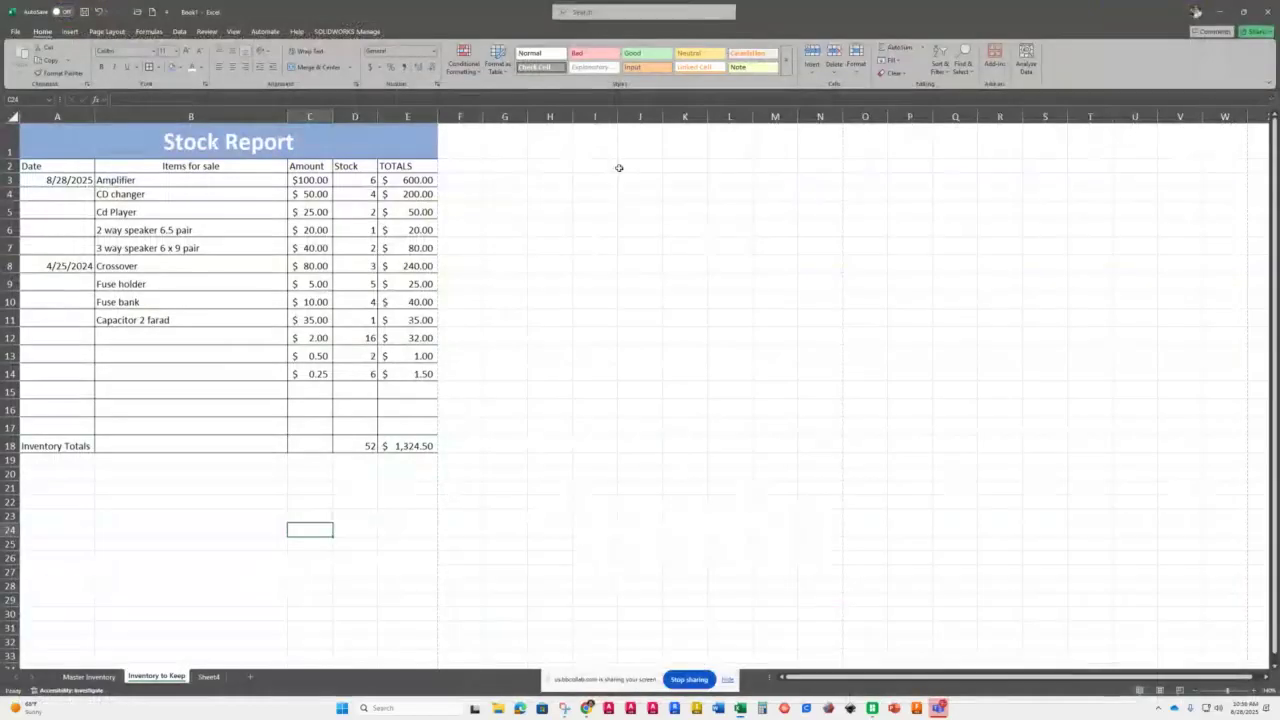
- Format cell F2 as Text, enter 00256 in it, and check the cell's error indicator
{"action": "left_click", "coordinate": [546, 194]}
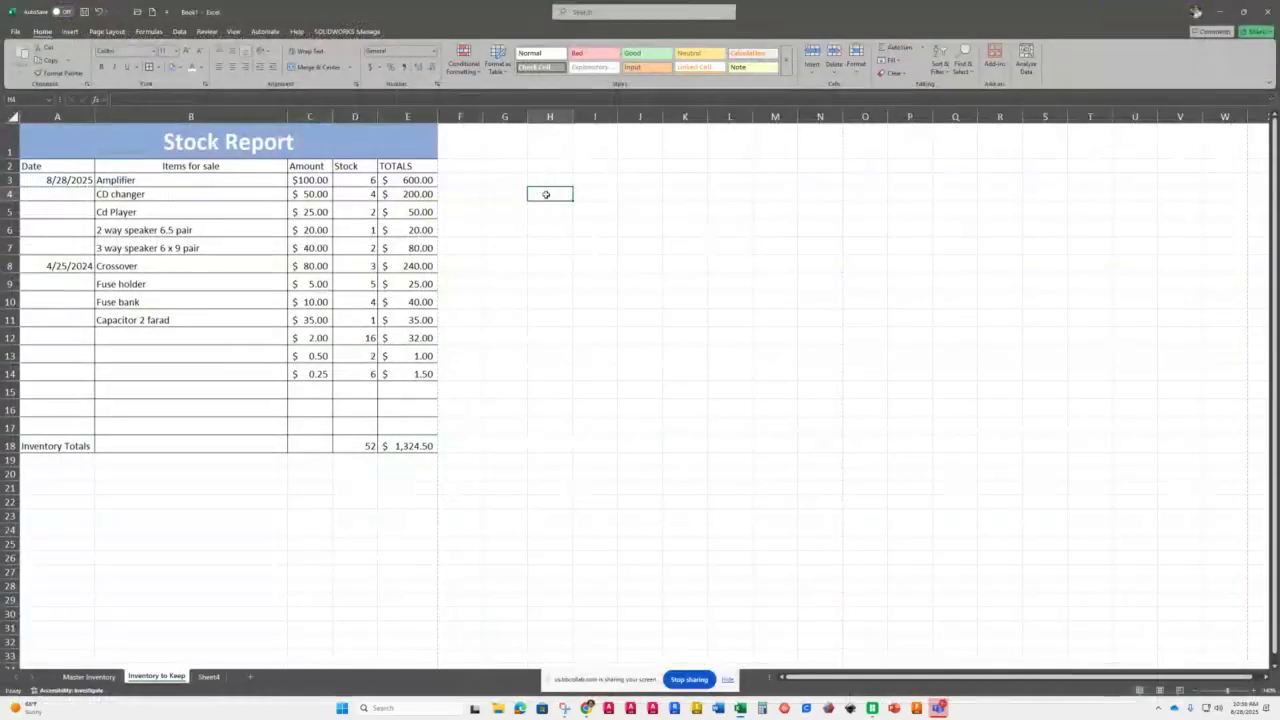
{"action": "left_click", "coordinate": [465, 166]}
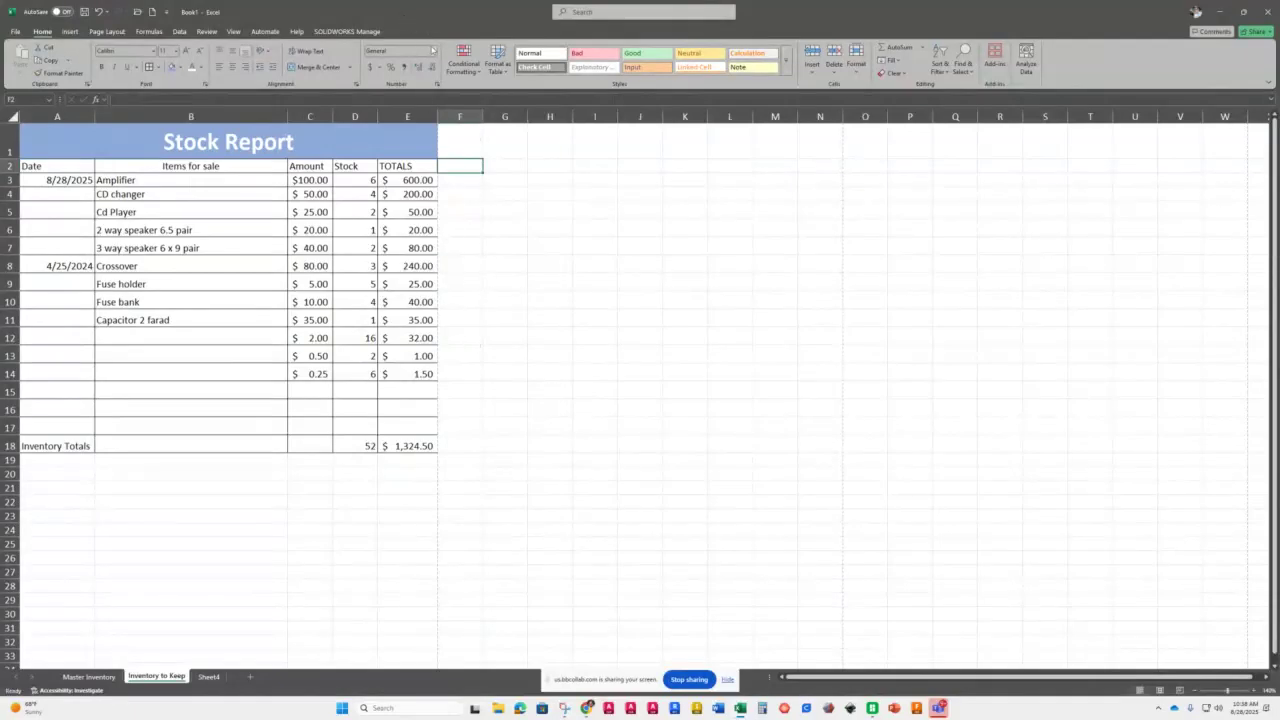
{"action": "left_click", "coordinate": [433, 51]}
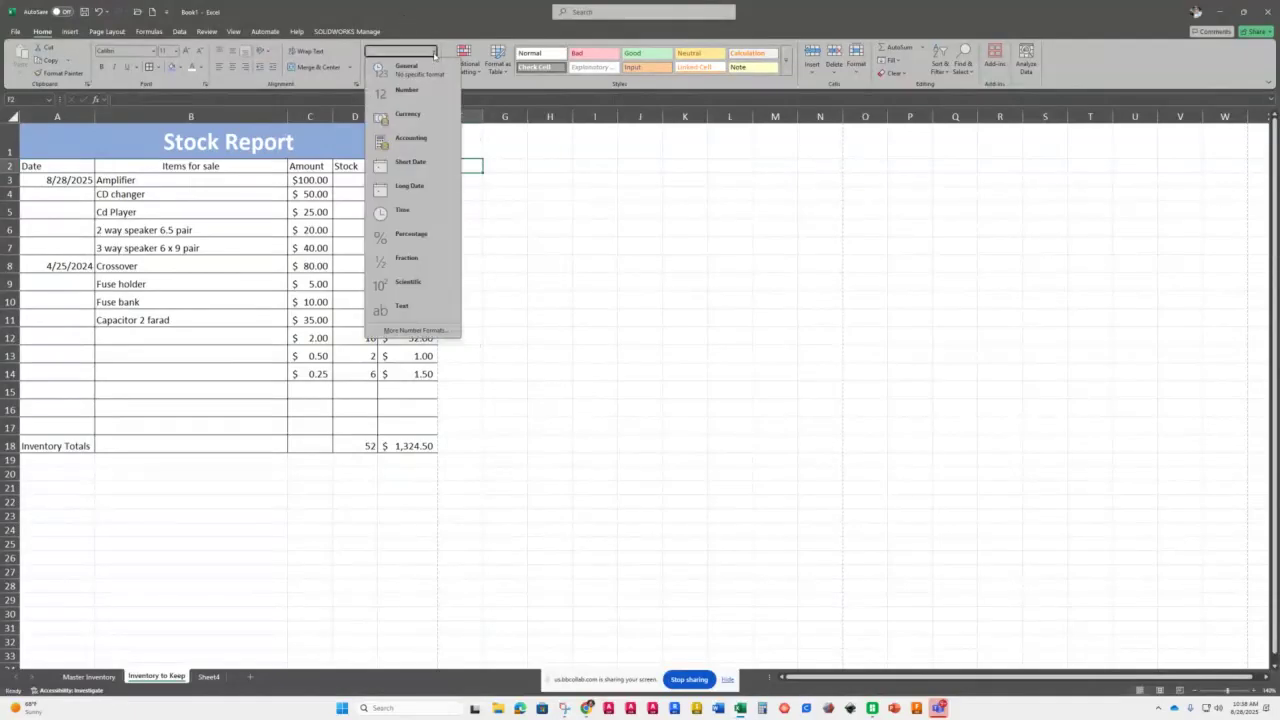
{"action": "left_click", "coordinate": [433, 51]}
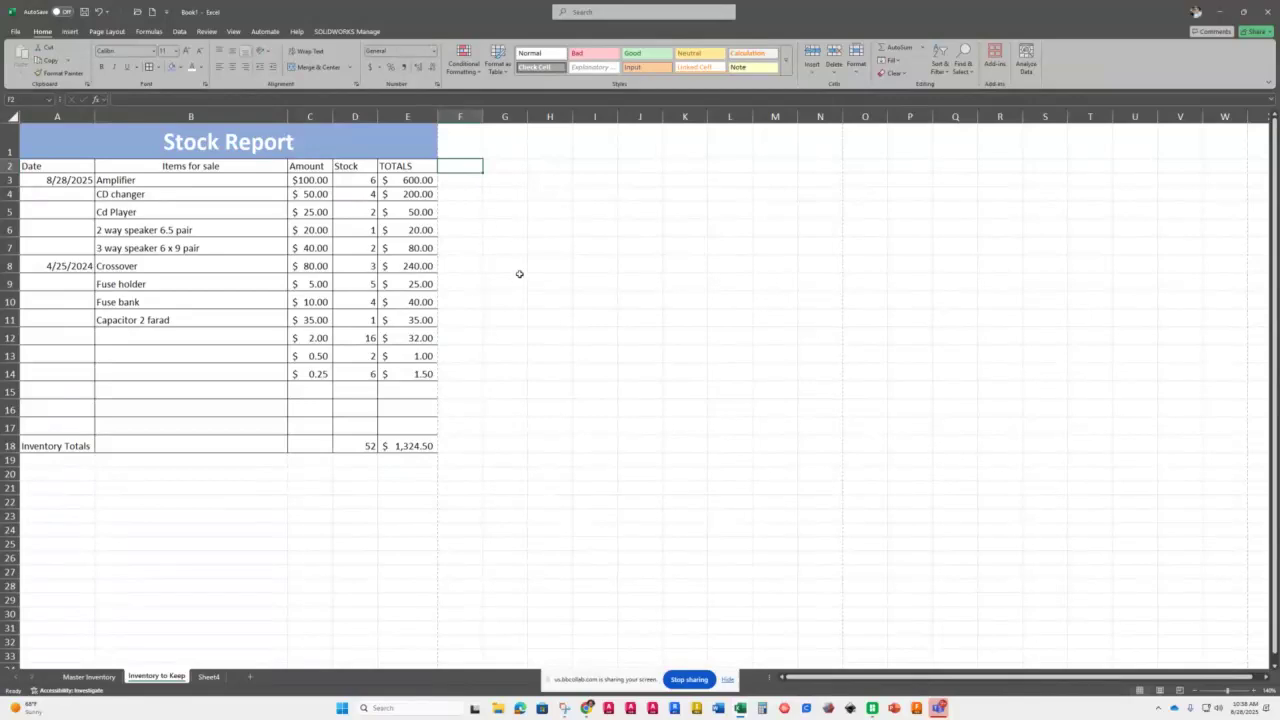
{"action": "type", "text": "00256"}
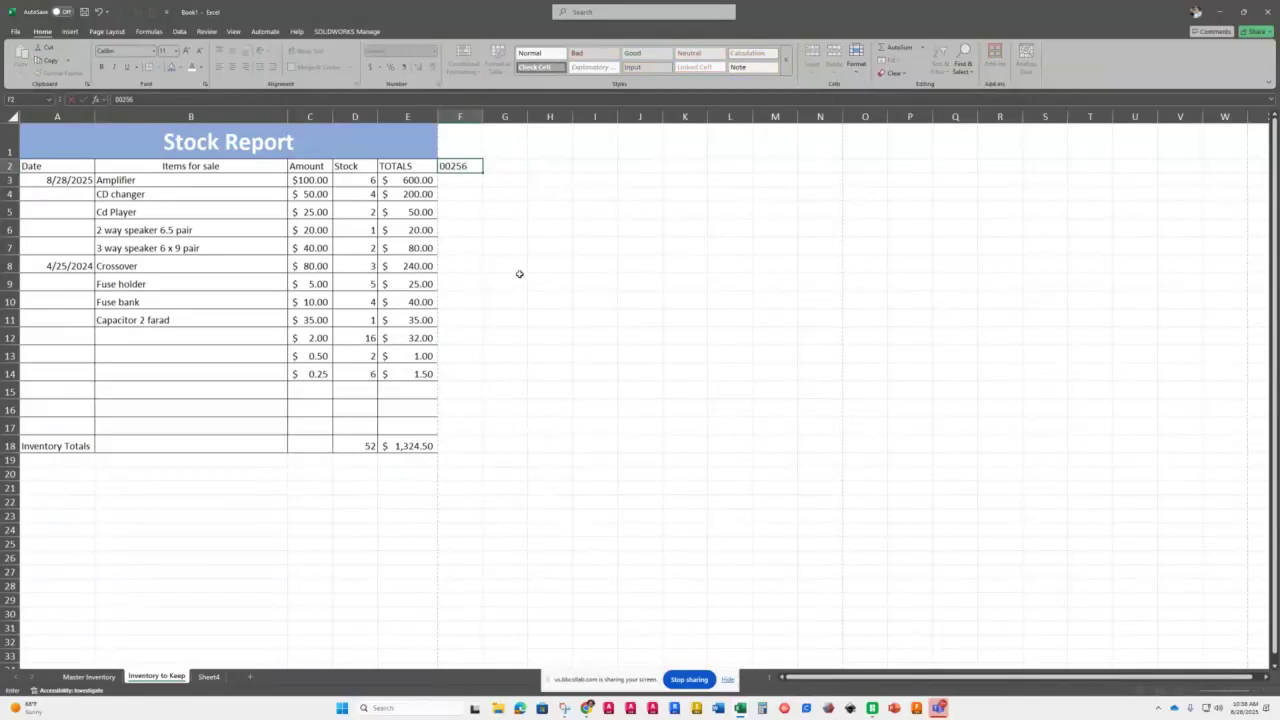
{"action": "key", "text": "Return"}
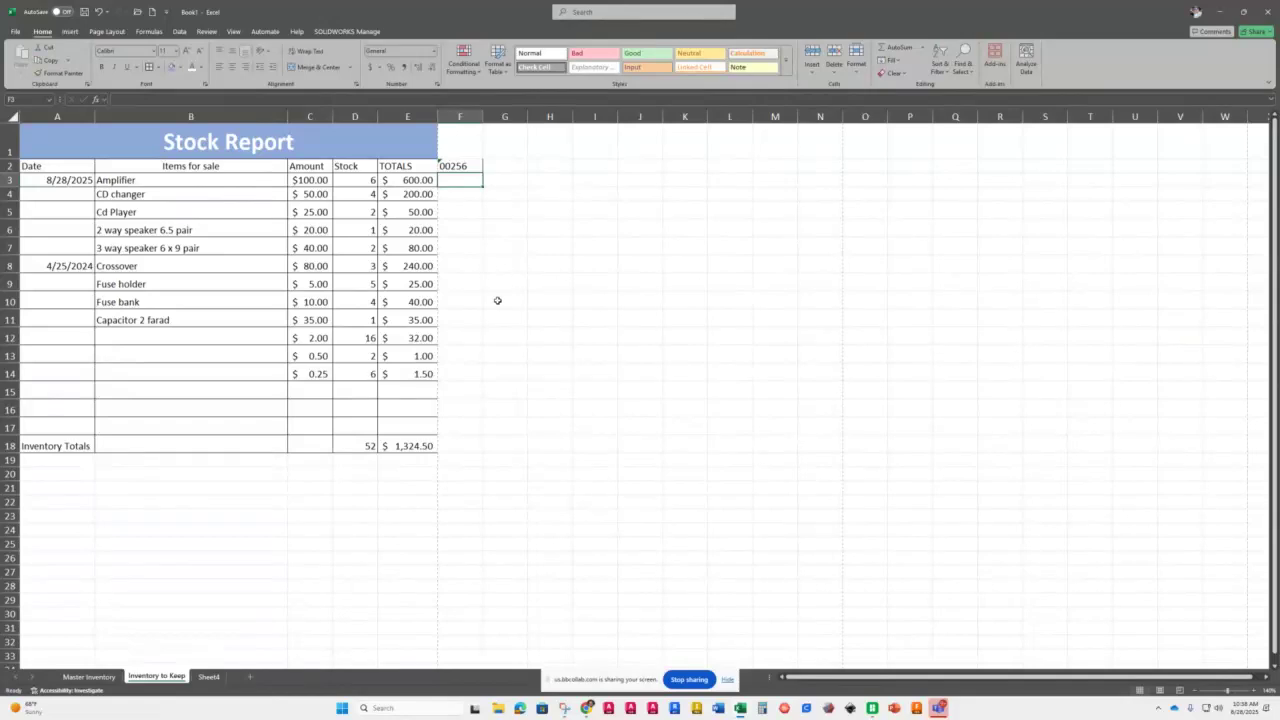
{"action": "left_click", "coordinate": [466, 167]}
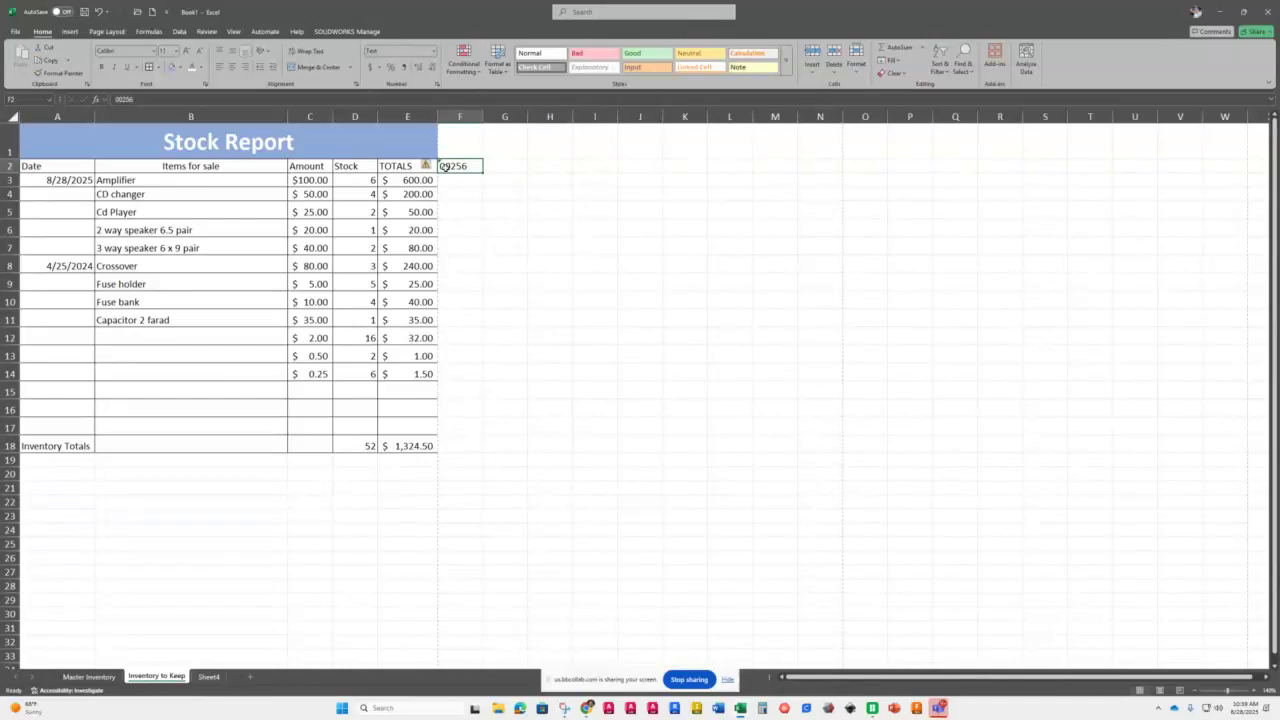
{"action": "mouse_move", "coordinate": [429, 173]}
{"action": "left_click", "coordinate": [409, 320]}
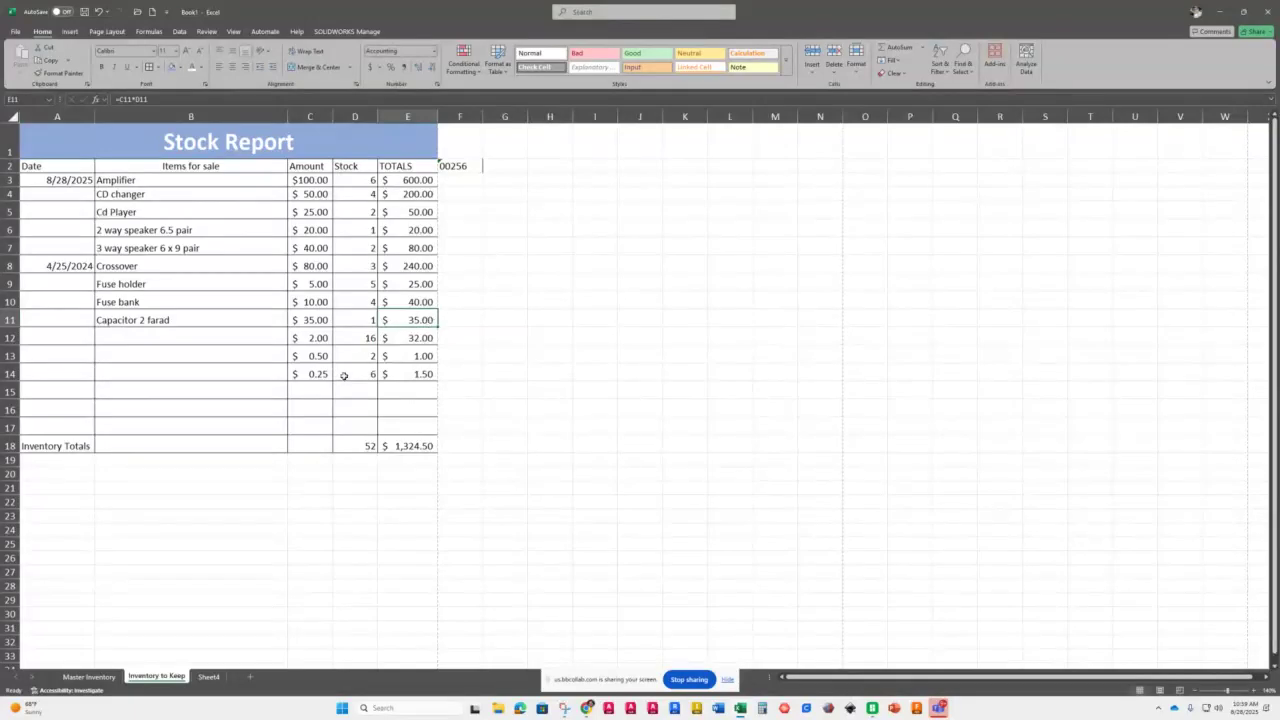
- Enter 26.825 in cell H8 and apply the Number format to it
{"action": "left_click", "coordinate": [549, 266]}
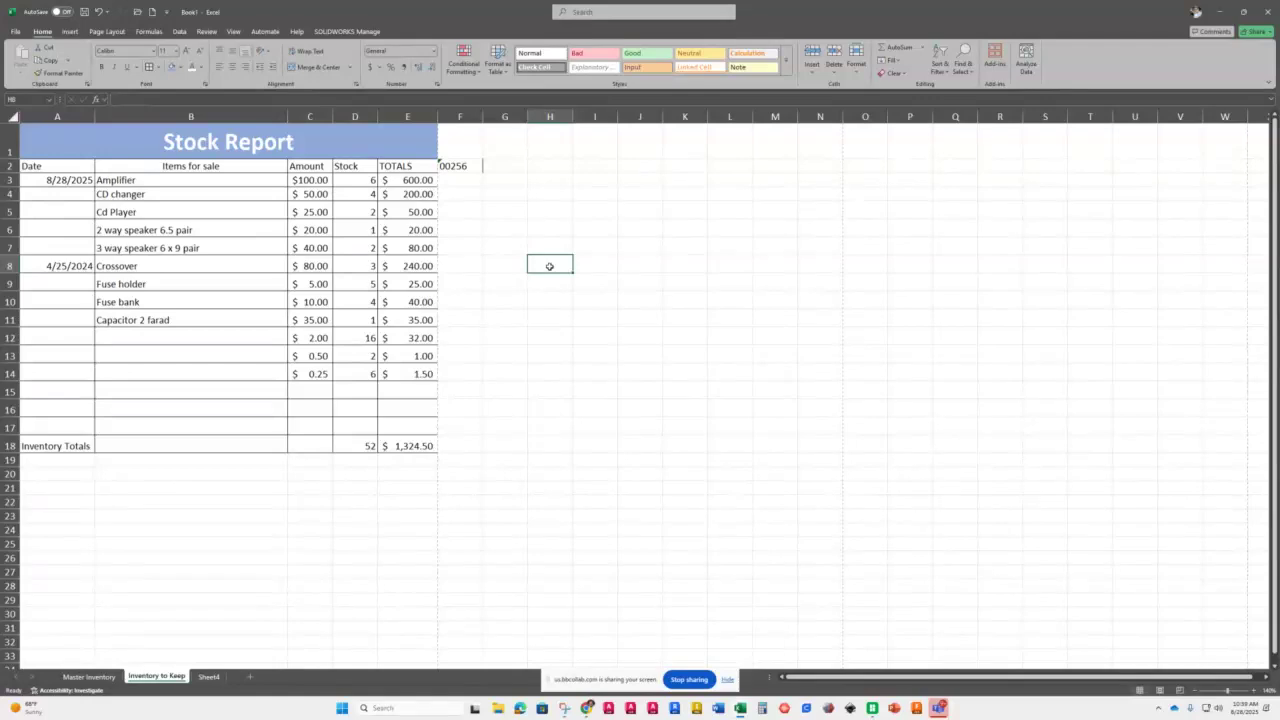
{"action": "type", "text": "26."}
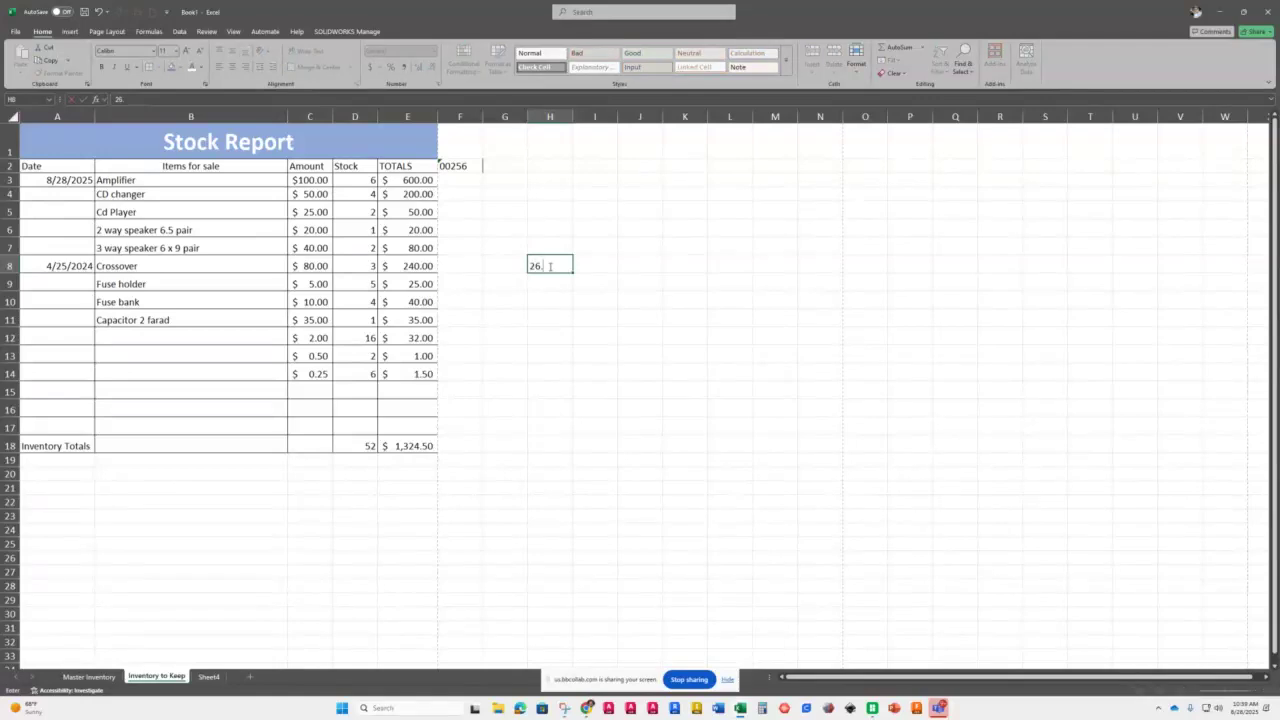
{"action": "type", "text": "825"}
{"action": "key", "text": "Return"}
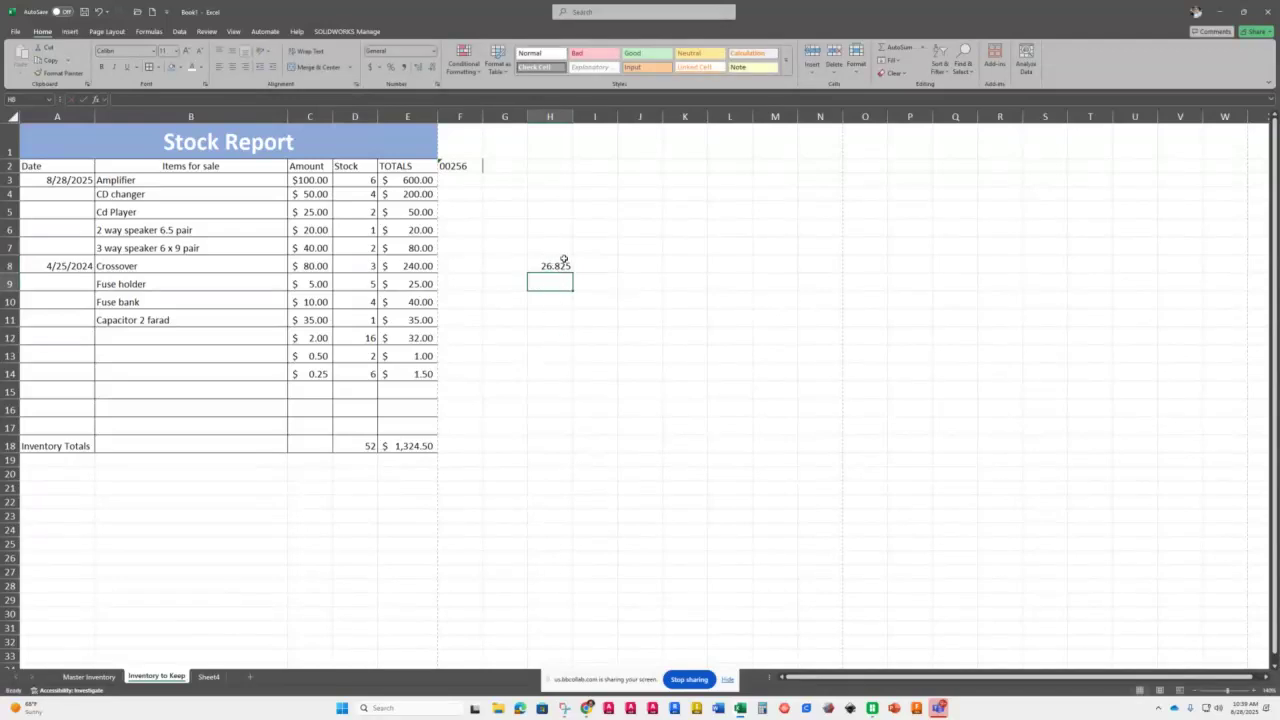
{"action": "left_click", "coordinate": [560, 266]}
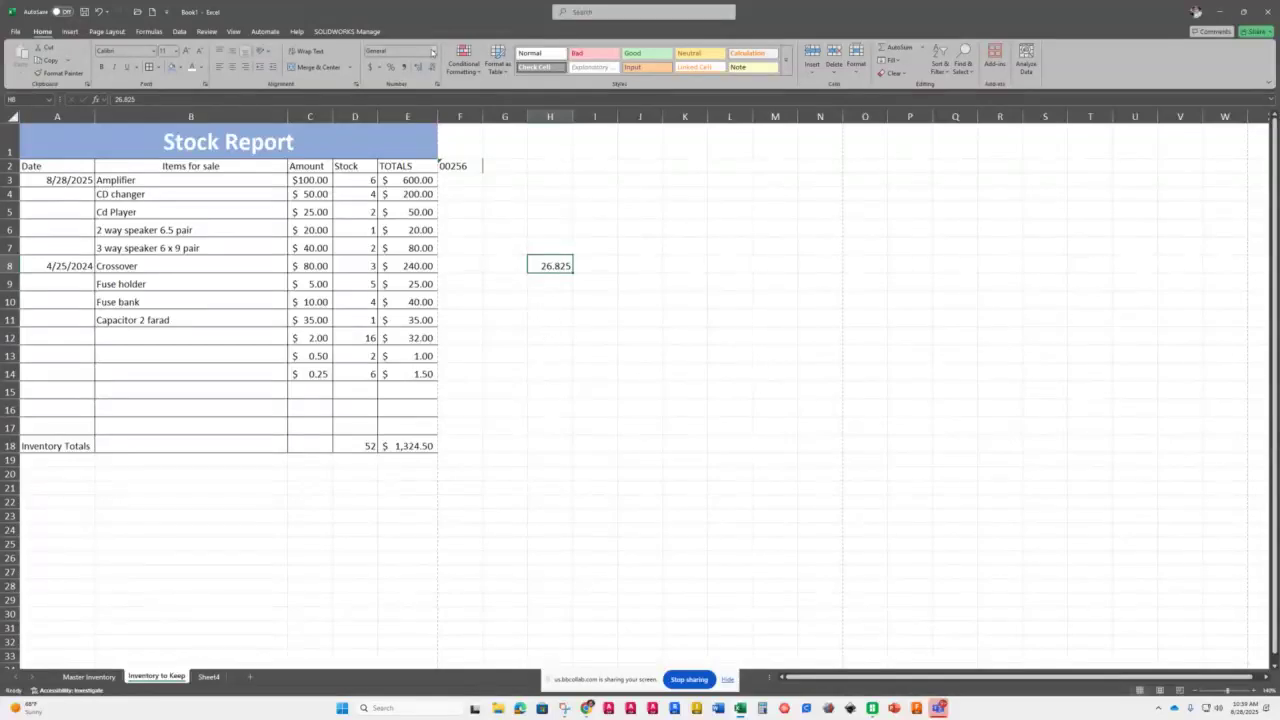
{"action": "left_click", "coordinate": [433, 51]}
{"action": "left_click", "coordinate": [400, 95]}
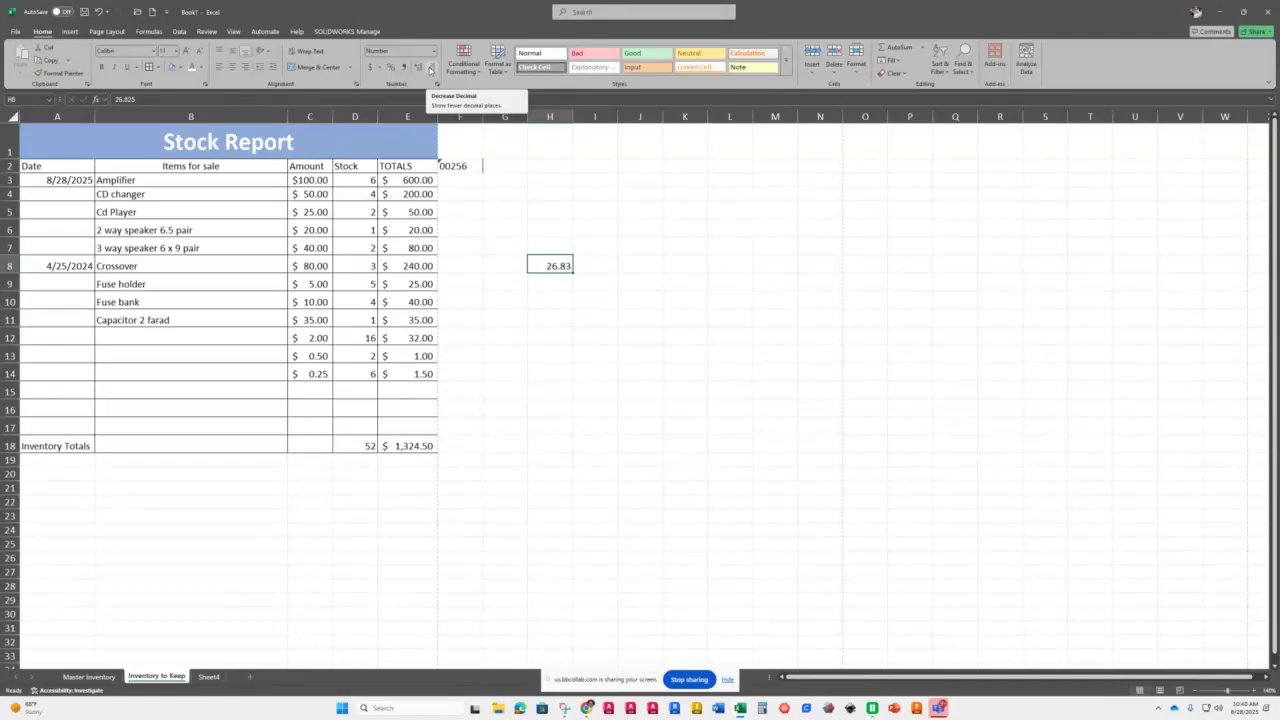
- Try fewer and more decimal places on the number in H8, ending with three decimals
{"action": "left_click", "coordinate": [430, 69]}
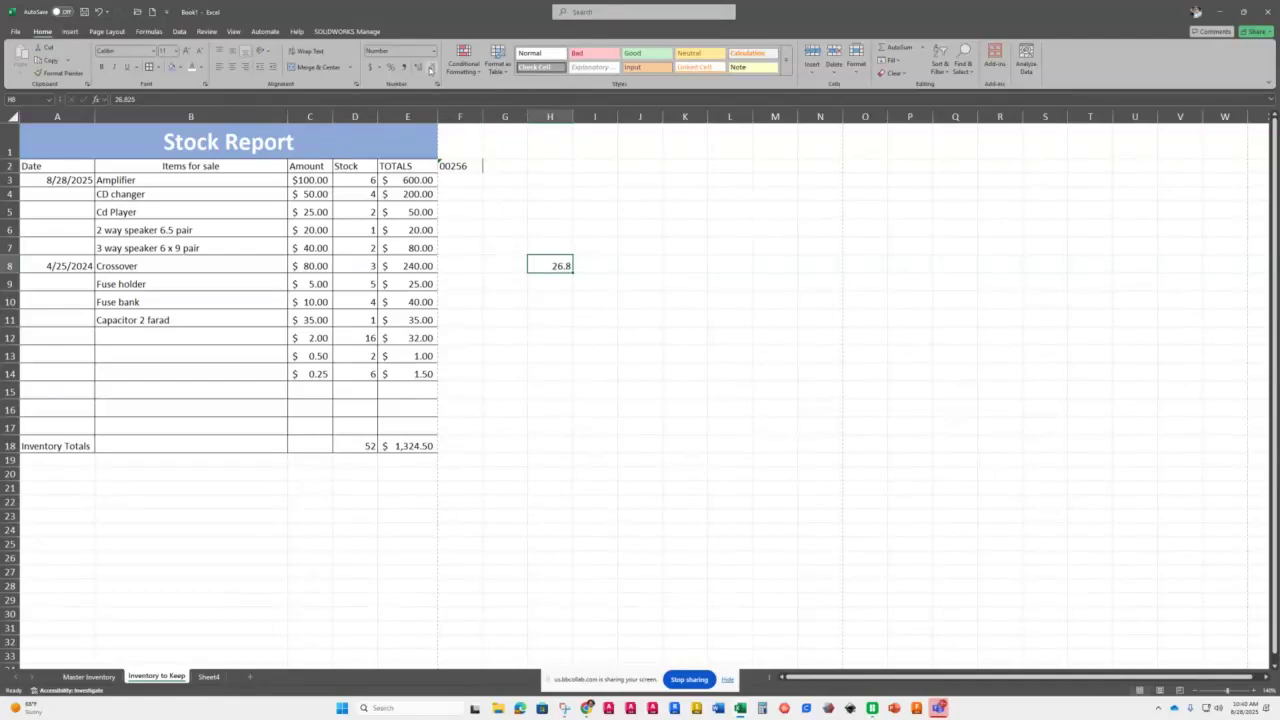
{"action": "left_click", "coordinate": [418, 69]}
{"action": "left_click", "coordinate": [418, 69]}
{"action": "left_click", "coordinate": [434, 68]}
{"action": "left_click", "coordinate": [419, 68]}
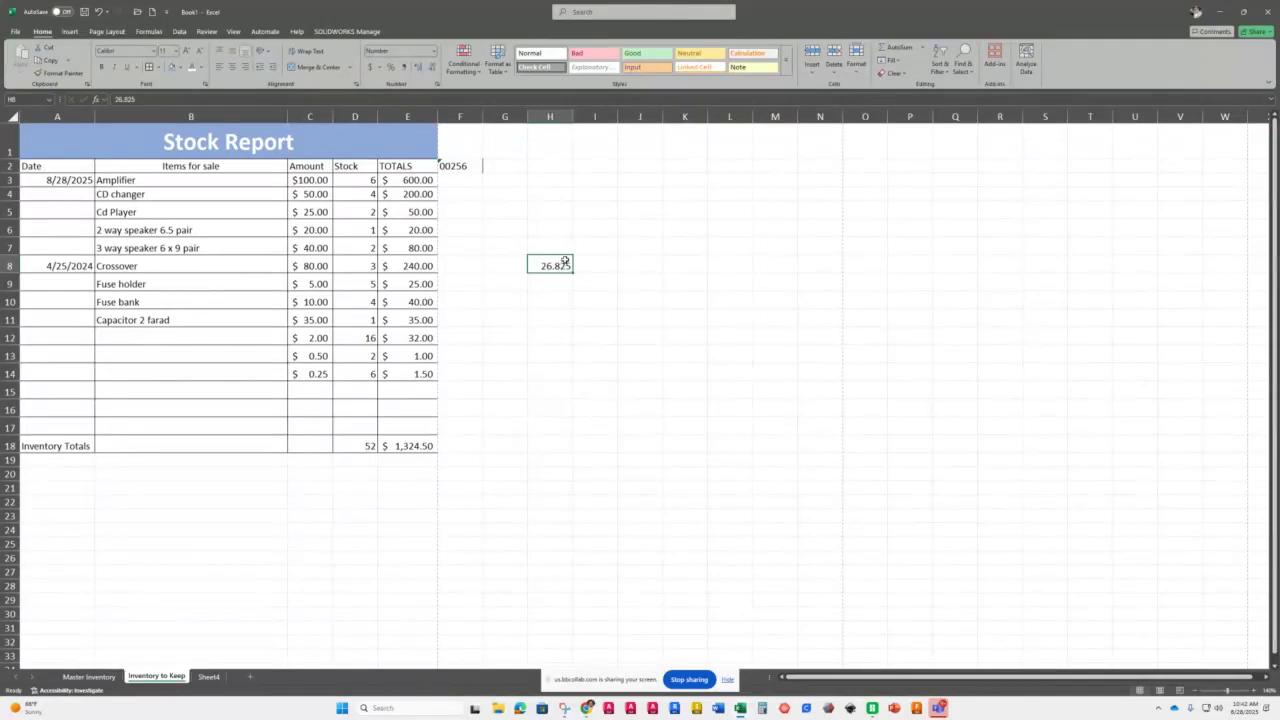
- Reduce the number in H8 to zero decimal places
{"action": "left_click", "coordinate": [431, 68]}
{"action": "left_click", "coordinate": [430, 69]}
{"action": "left_click", "coordinate": [431, 69]}
- Apply the Good cell style to the header row A2:E2 and show the Conditional Formatting options
{"action": "left_click_drag", "start_coordinate": [41, 166], "coordinate": [409, 167]}
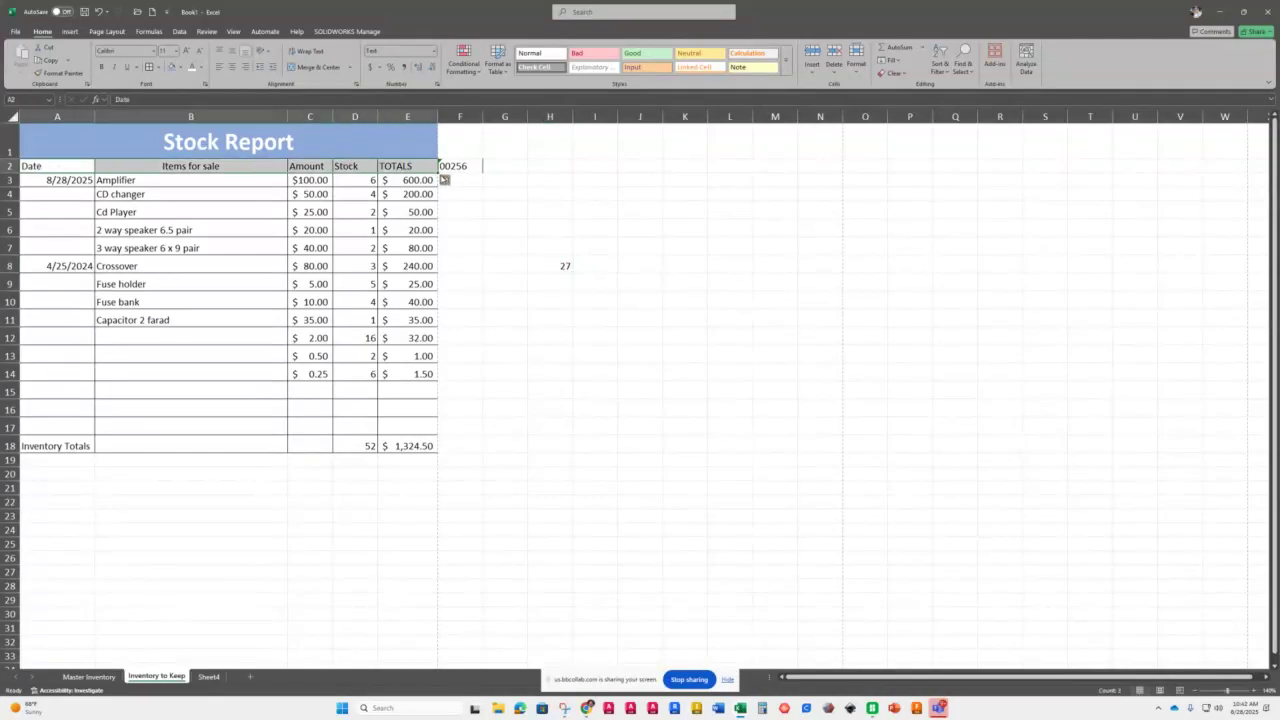
{"action": "left_click", "coordinate": [652, 56]}
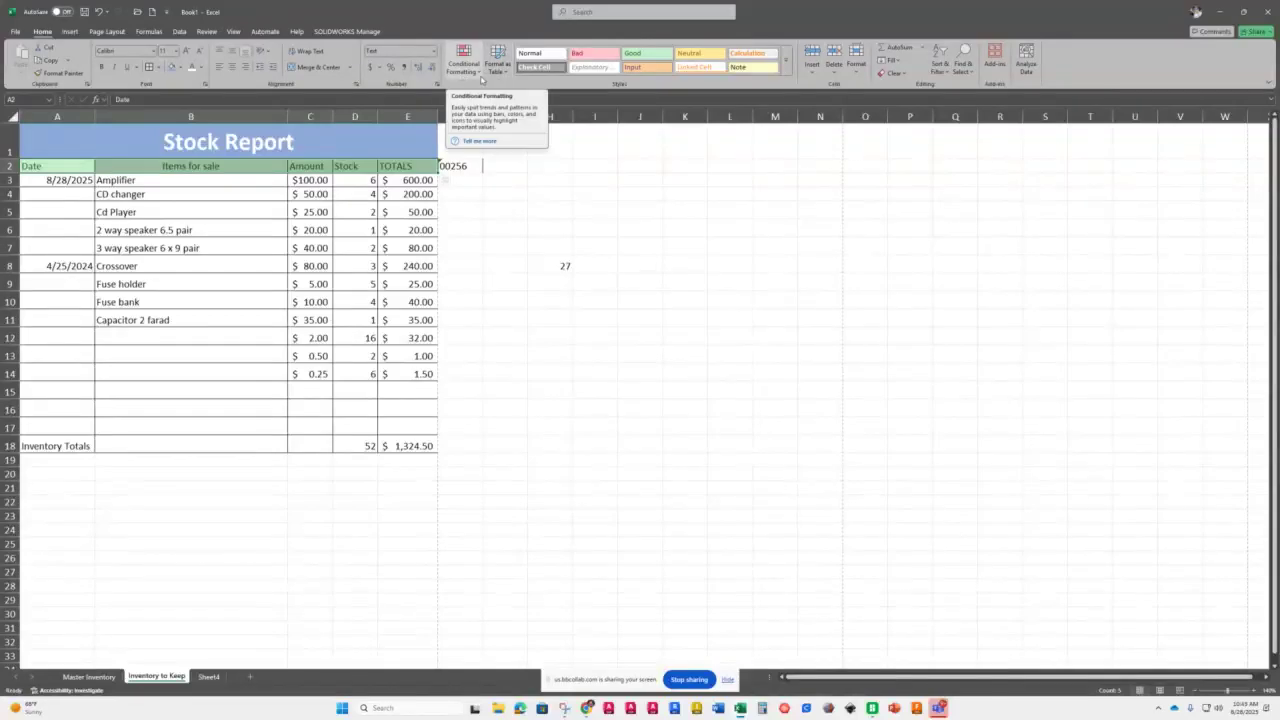
{"action": "left_click", "coordinate": [479, 75]}
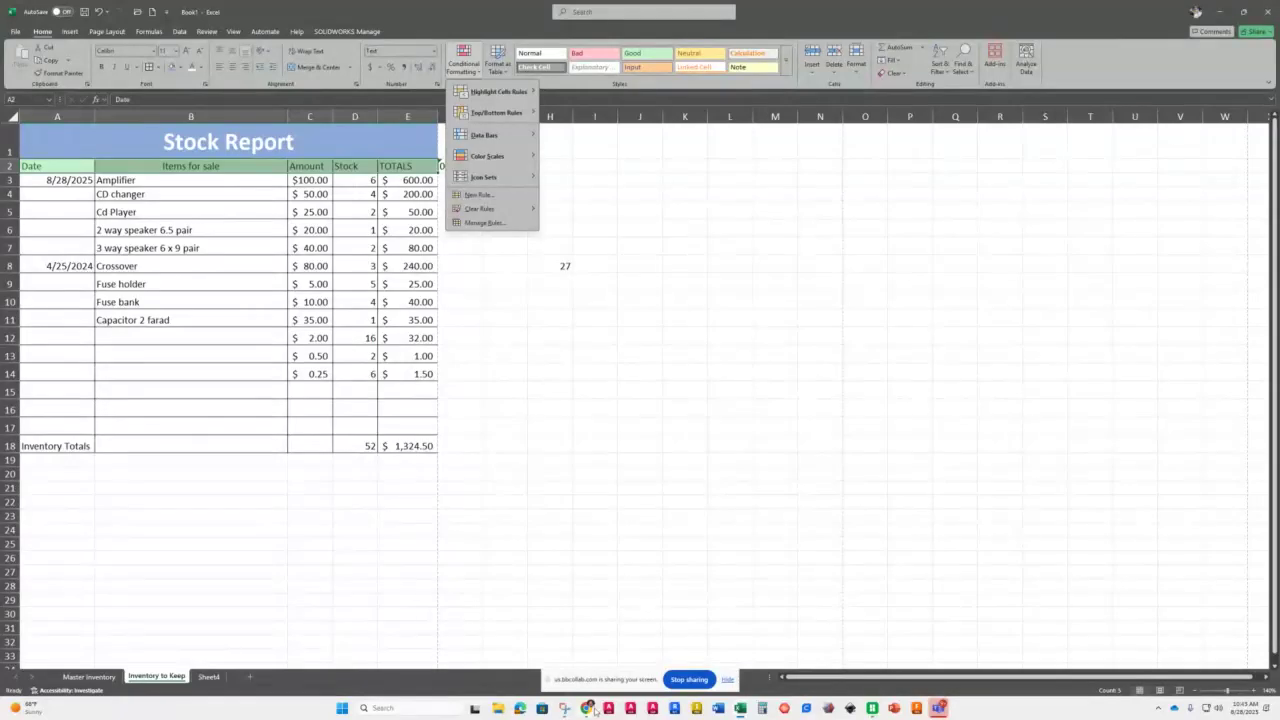
- Switch to the Excel Module 01 contents in Chrome, review the remaining topics, and open EX 1-11 Calculating with Functions
{"action": "mouse_move", "coordinate": [588, 710]}
{"action": "left_click", "coordinate": [558, 671]}
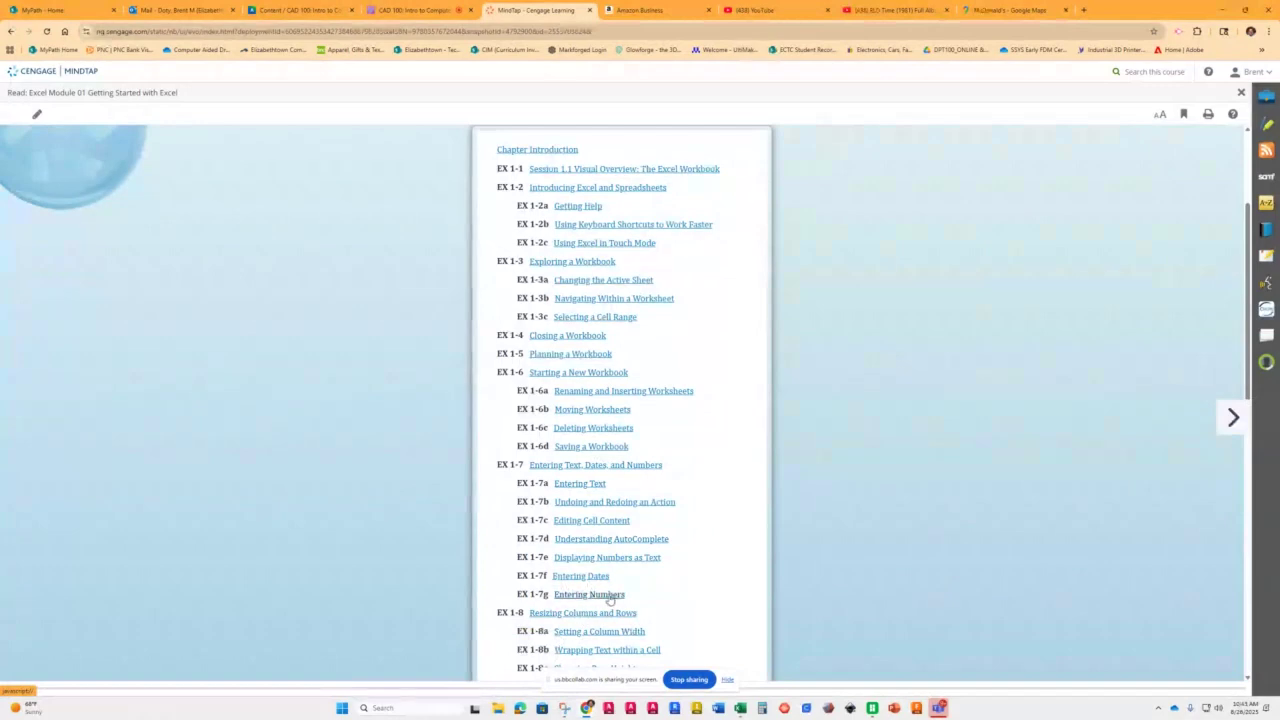
{"action": "scroll", "coordinate": [622, 614], "scroll_direction": "down", "scroll_amount": 1}
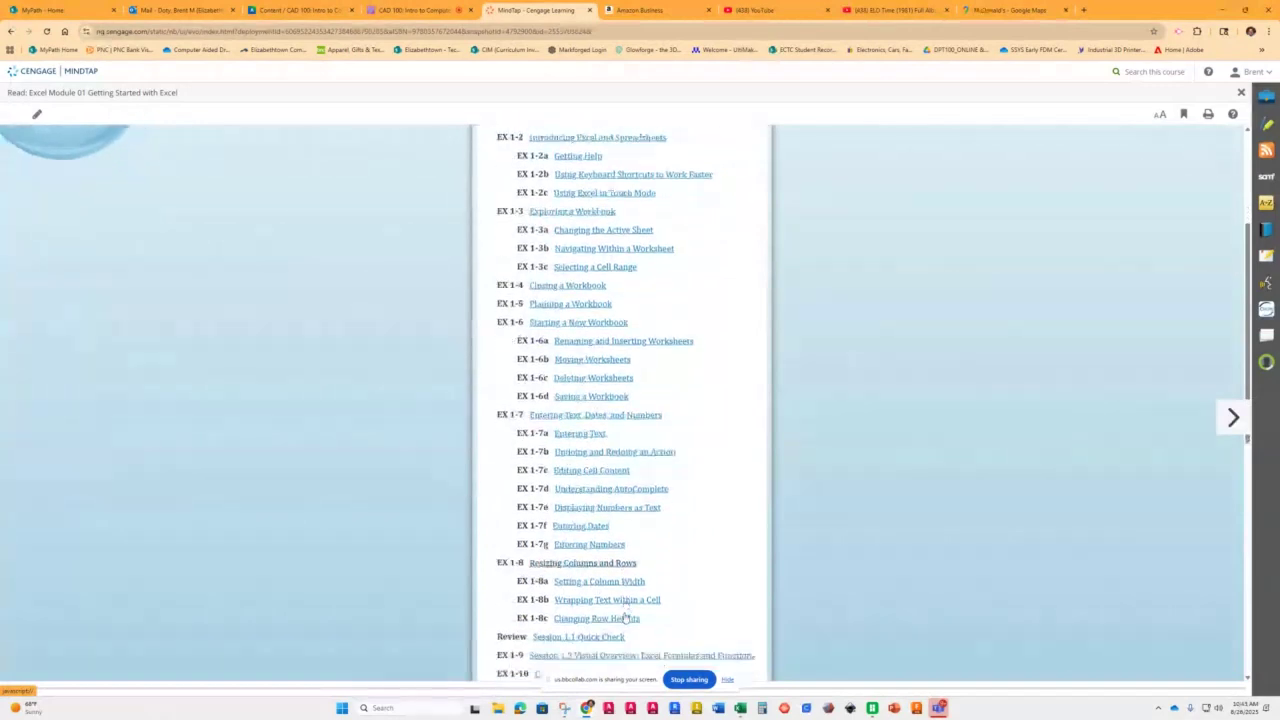
{"action": "scroll", "coordinate": [629, 591], "scroll_direction": "down", "scroll_amount": 1}
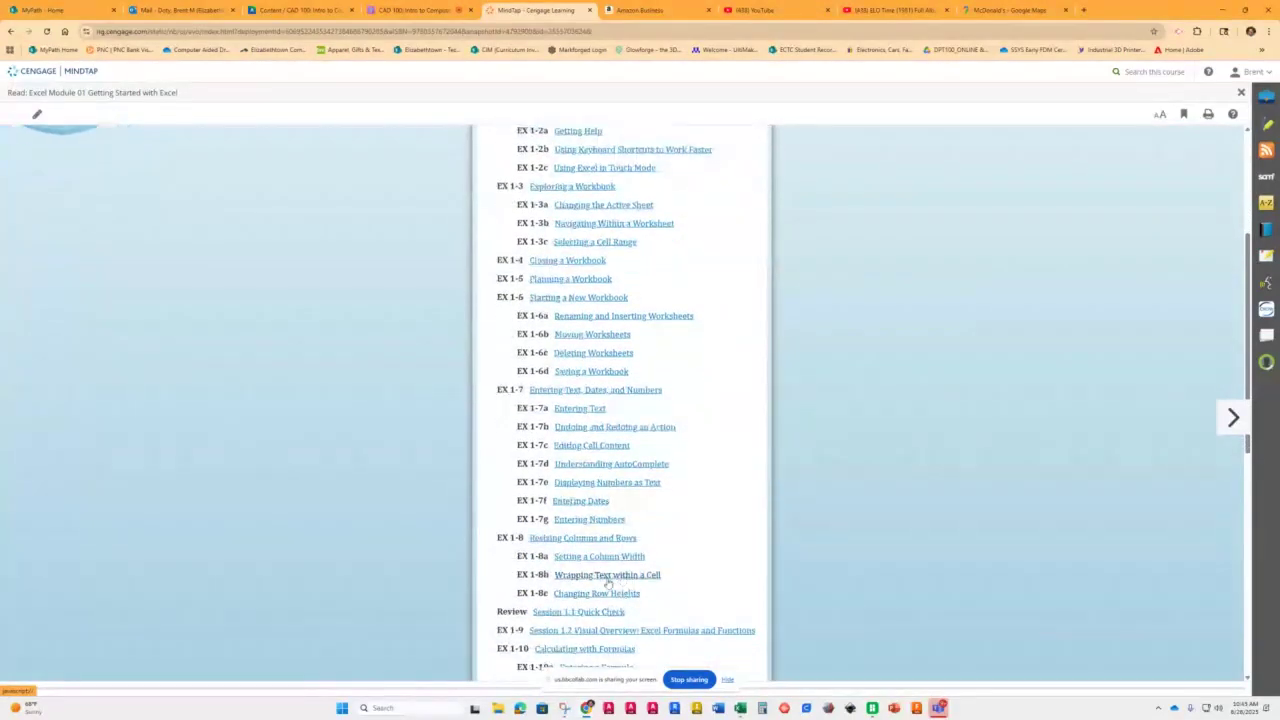
{"action": "scroll", "coordinate": [612, 588], "scroll_direction": "down", "scroll_amount": 1}
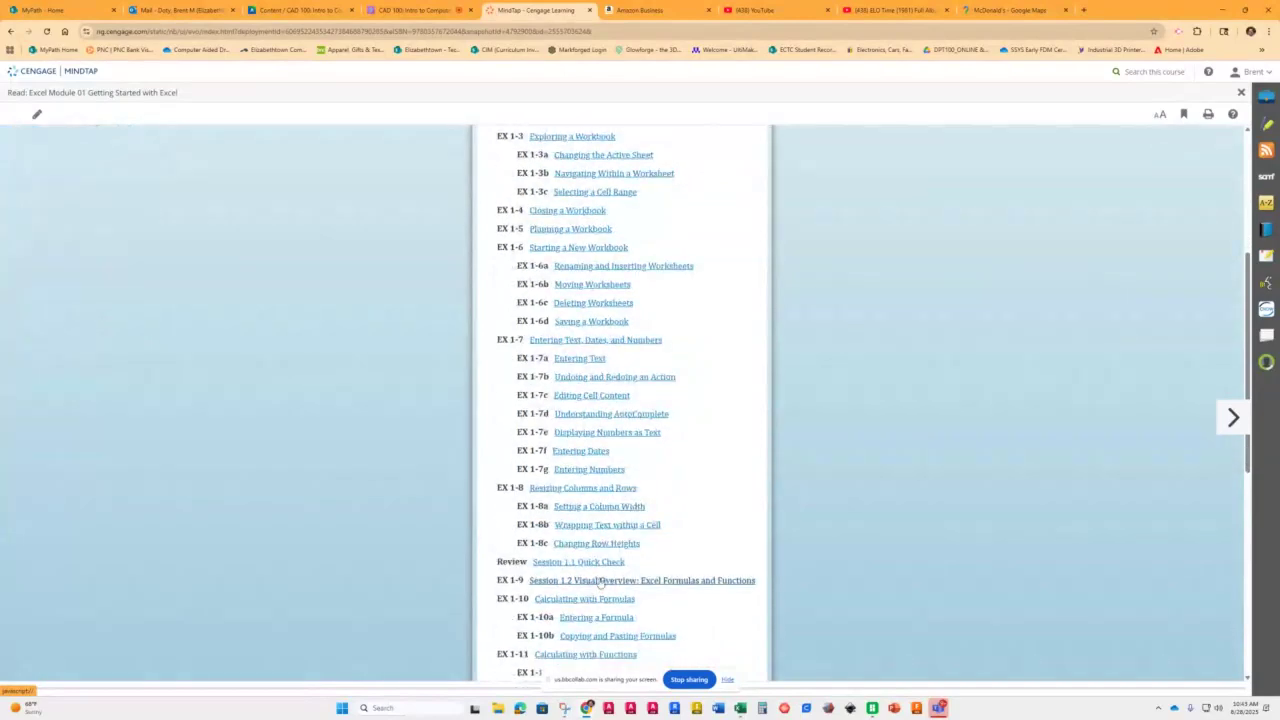
{"action": "scroll", "coordinate": [600, 585], "scroll_direction": "down", "scroll_amount": 2}
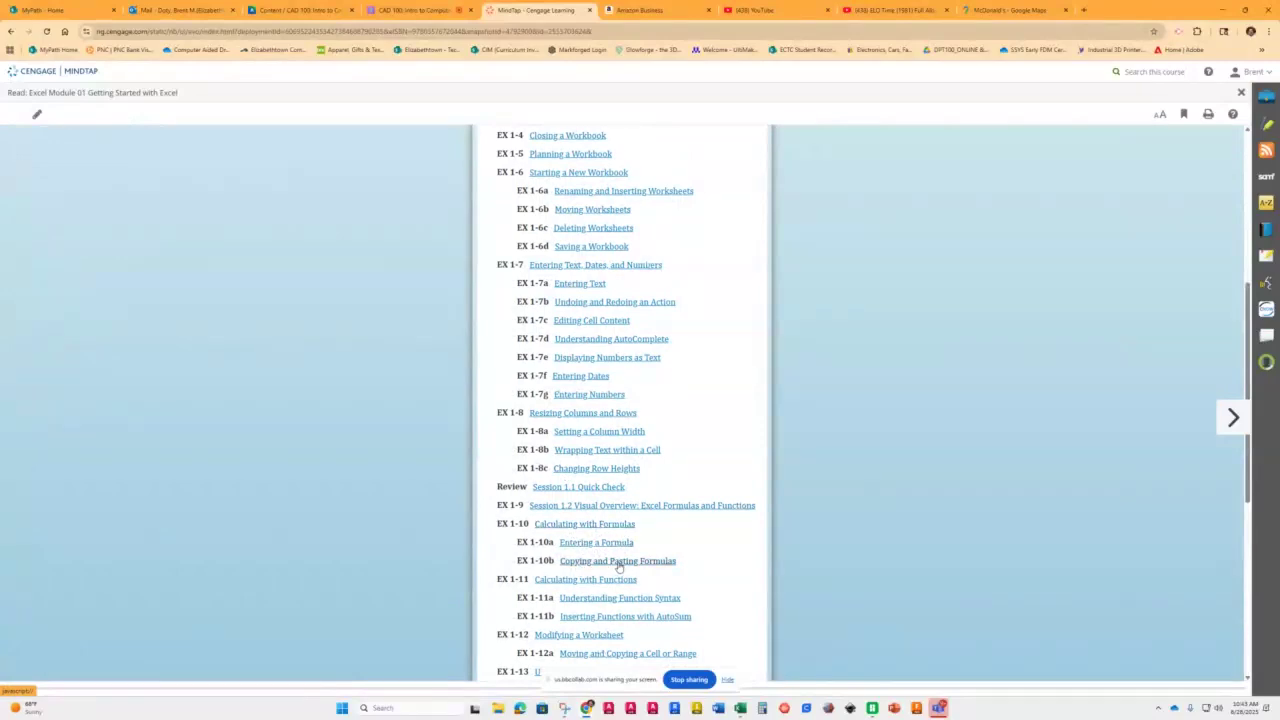
{"action": "scroll", "coordinate": [620, 565], "scroll_direction": "down", "scroll_amount": 1}
{"action": "left_click", "coordinate": [615, 522]}
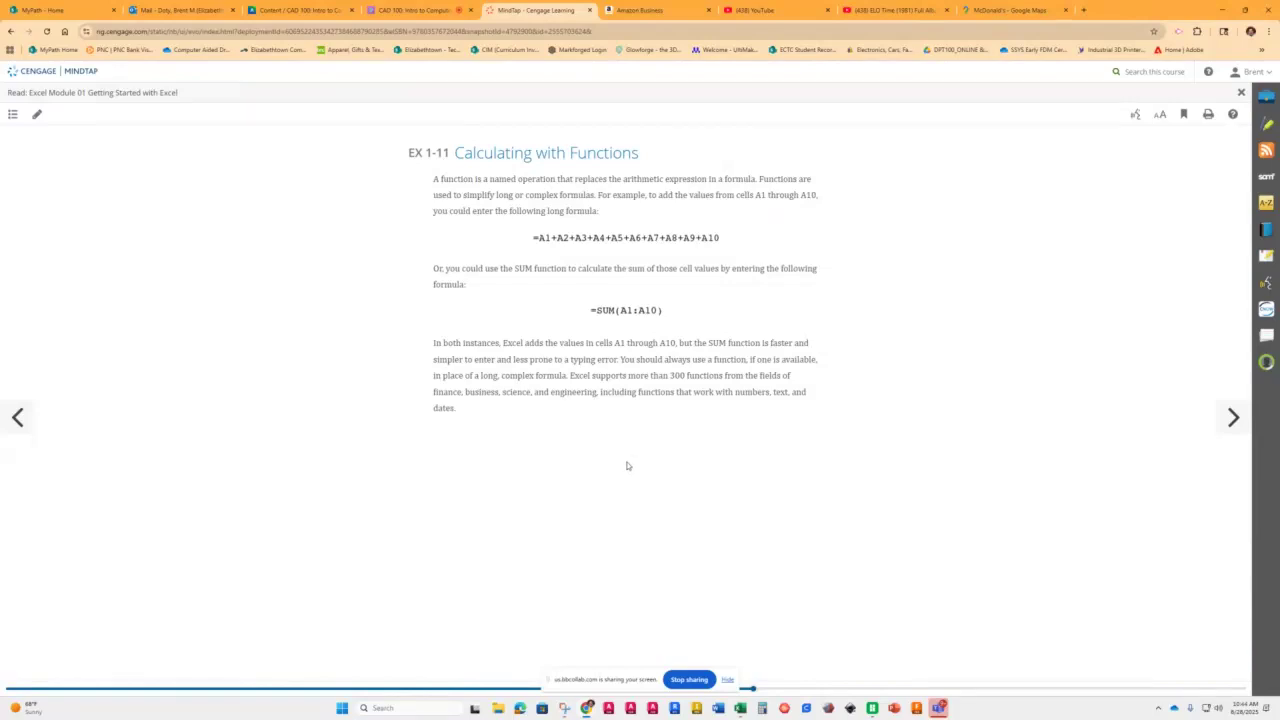
- Switch back to the Book1 workbook in Excel and view the AutoSum function choices for empty cell G2
{"action": "mouse_move", "coordinate": [741, 706]}
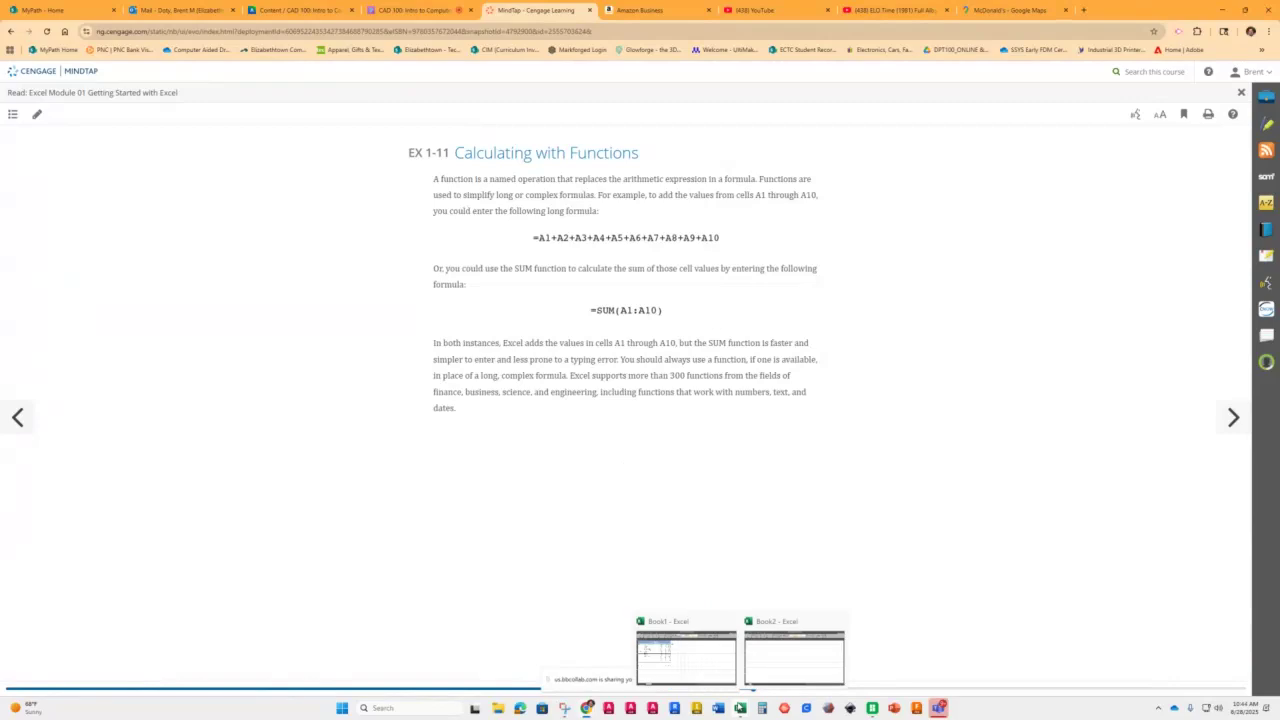
{"action": "left_click", "coordinate": [714, 622]}
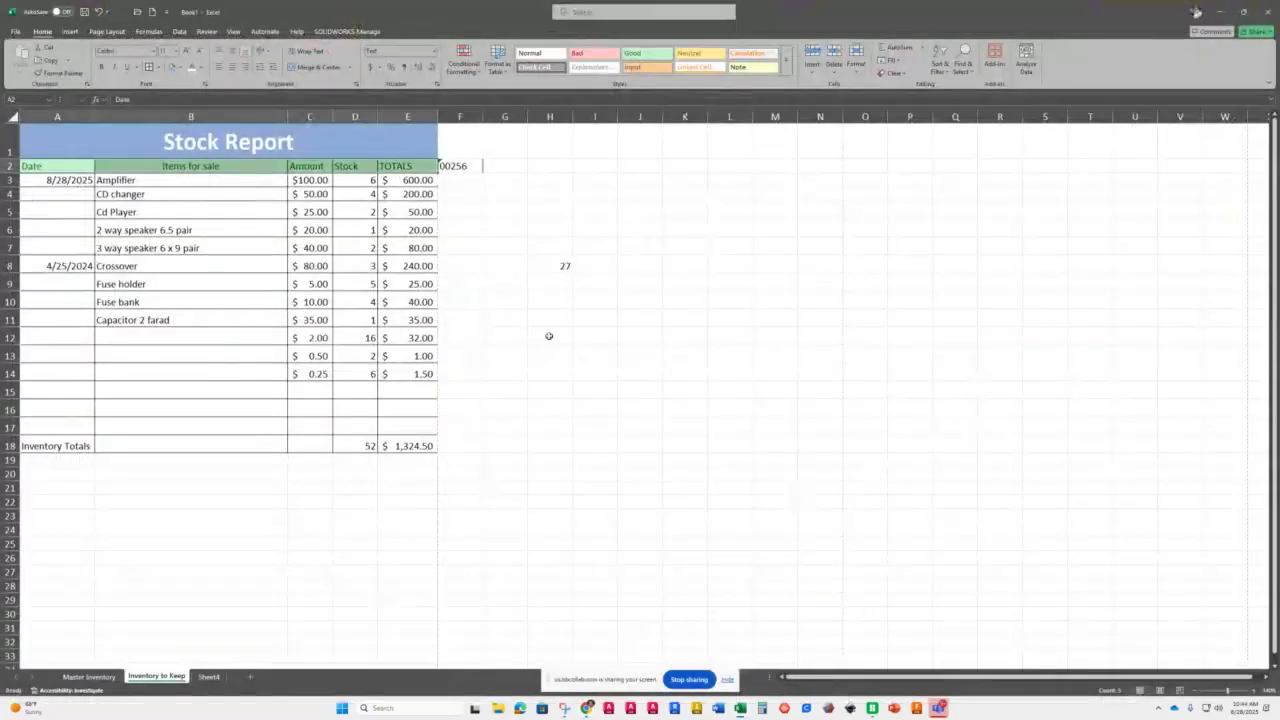
{"action": "left_click", "coordinate": [547, 207]}
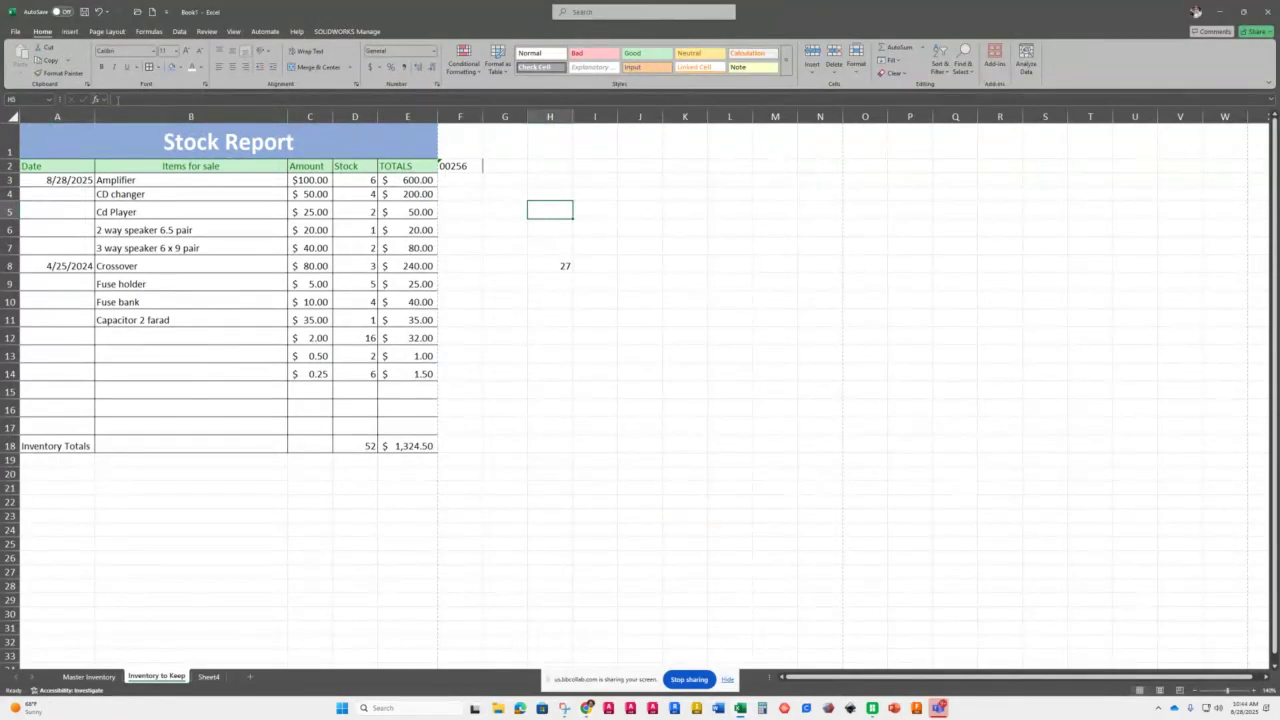
{"action": "left_click", "coordinate": [118, 99]}
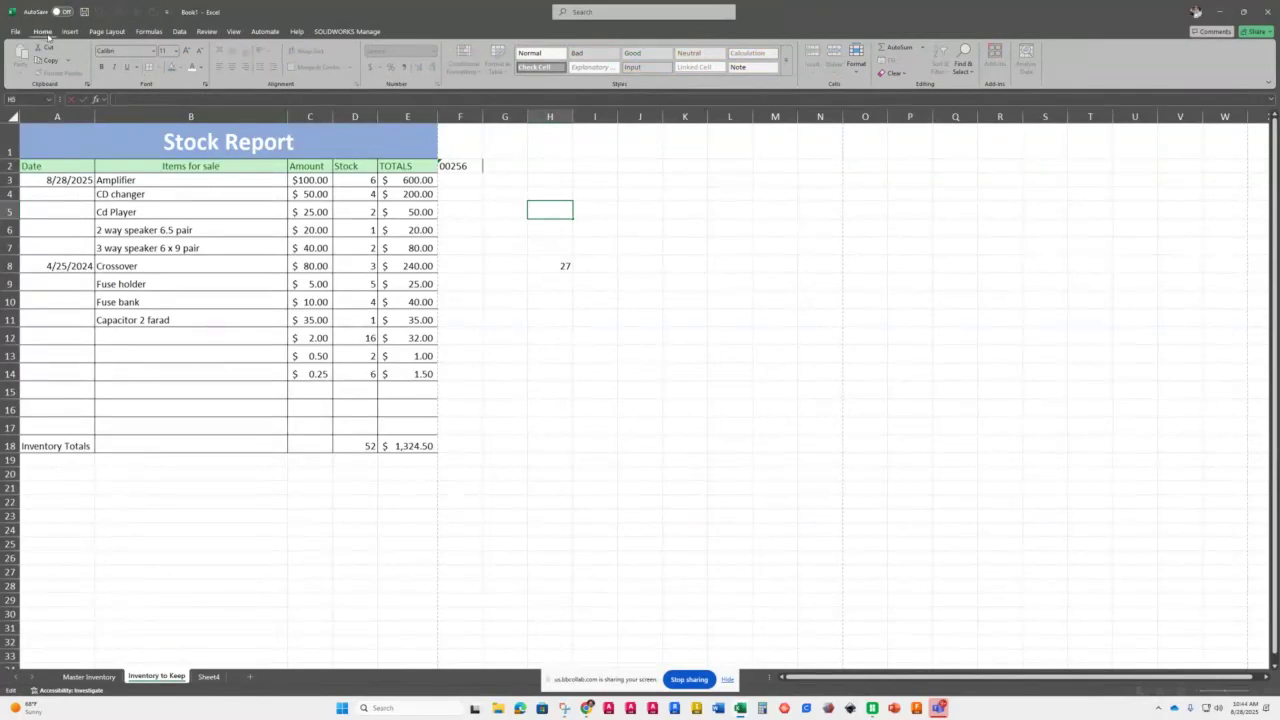
{"action": "left_click", "coordinate": [500, 166]}
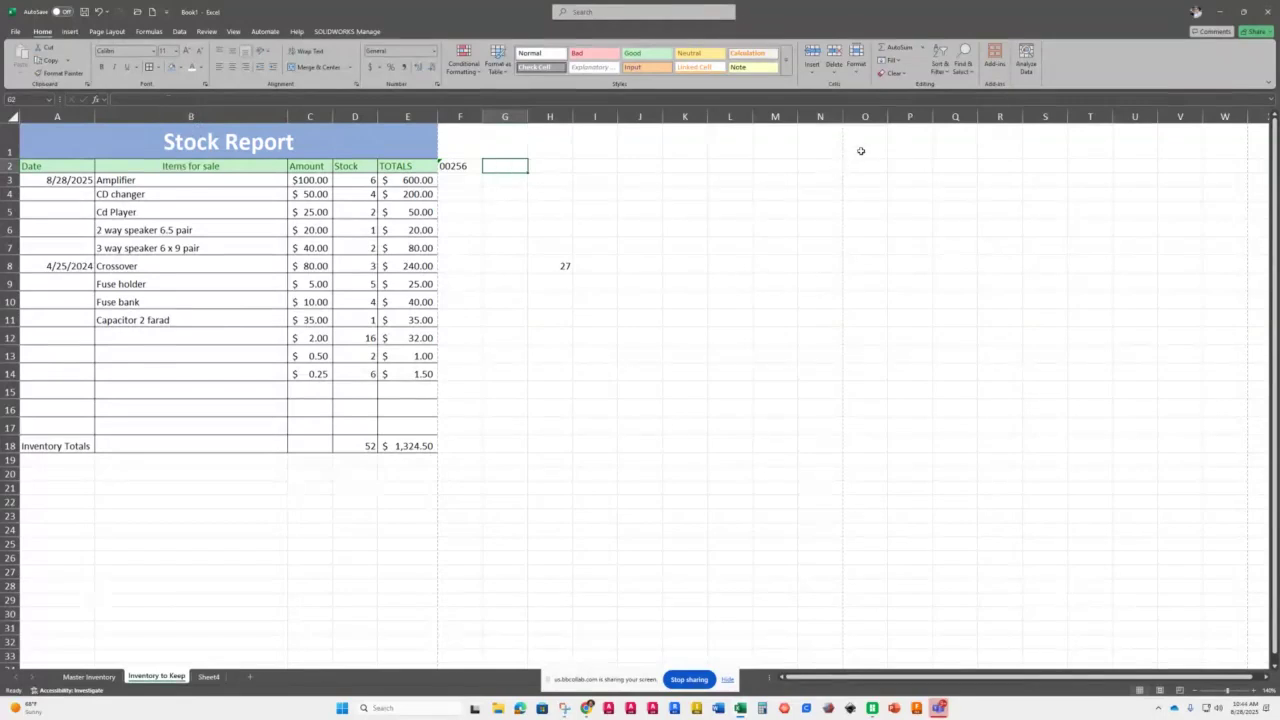
{"action": "left_click", "coordinate": [923, 49]}
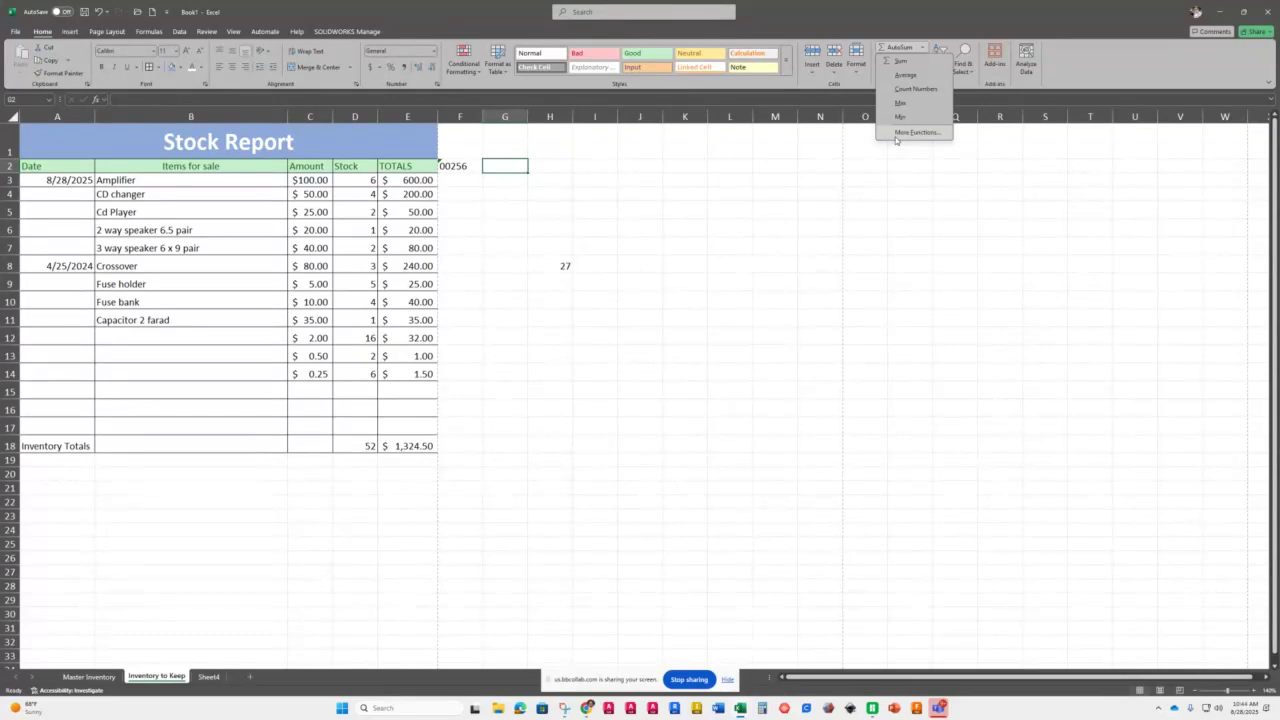
- Review the function library categories: Financial, Logical, Text, Date & Time, Lookup & Reference, Math & Trig and More Functions
{"action": "left_click", "coordinate": [150, 31]}
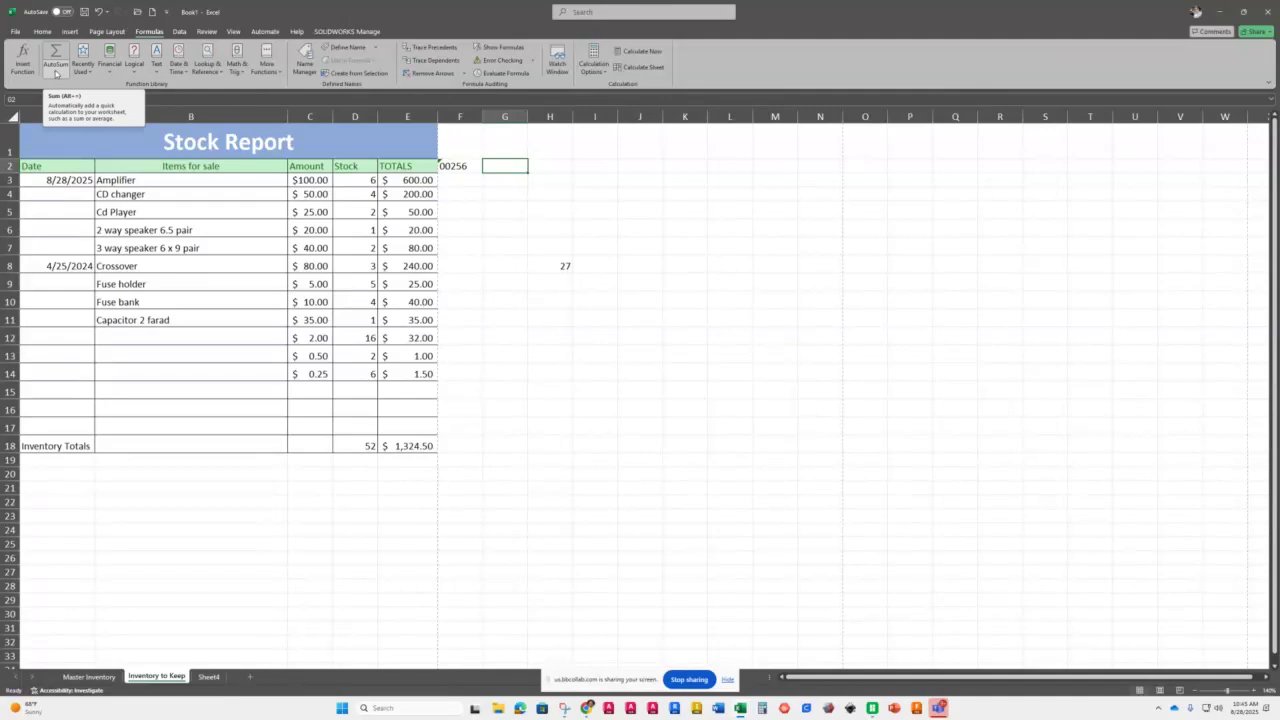
{"action": "left_click", "coordinate": [110, 66]}
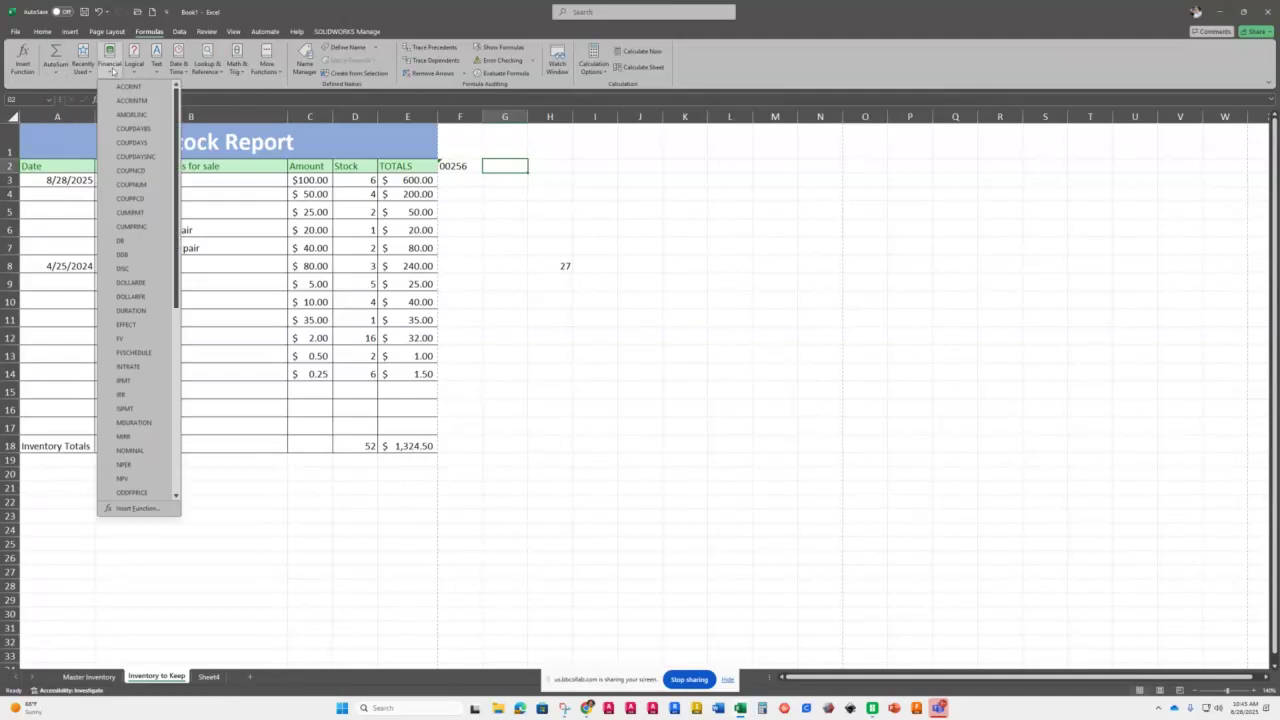
{"action": "left_click", "coordinate": [136, 70]}
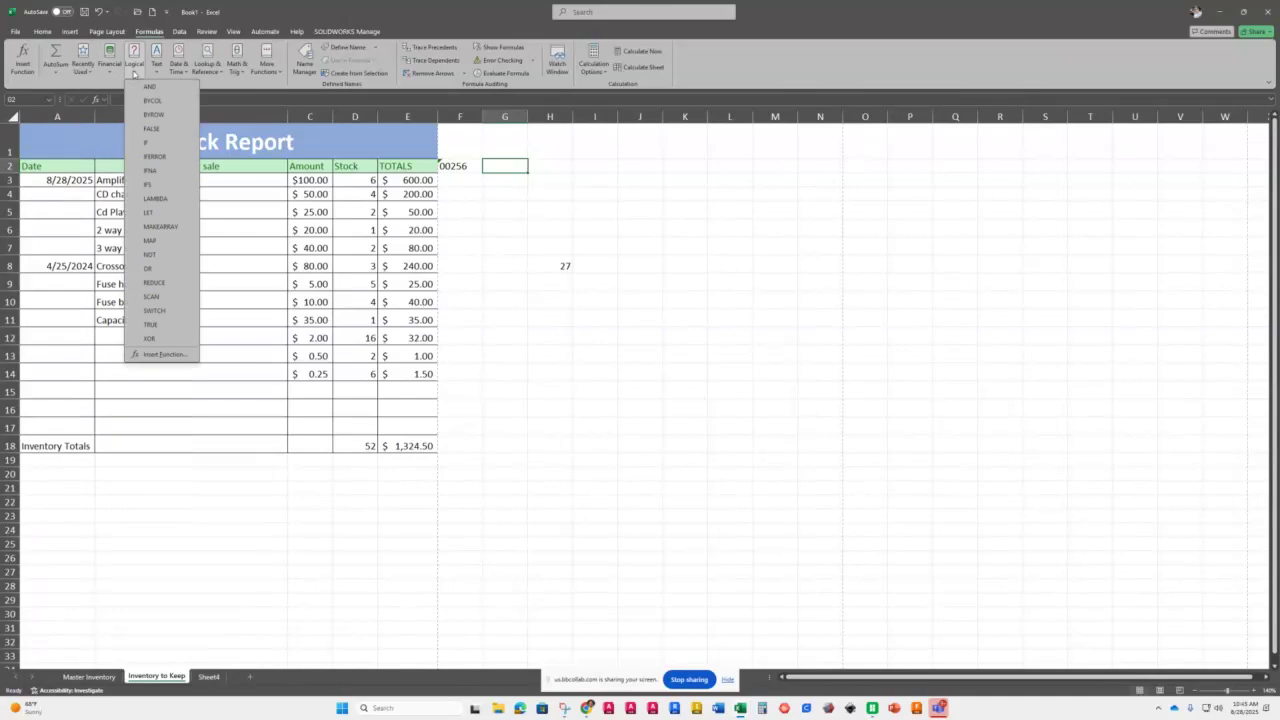
{"action": "left_click", "coordinate": [157, 70]}
{"action": "left_click", "coordinate": [179, 70]}
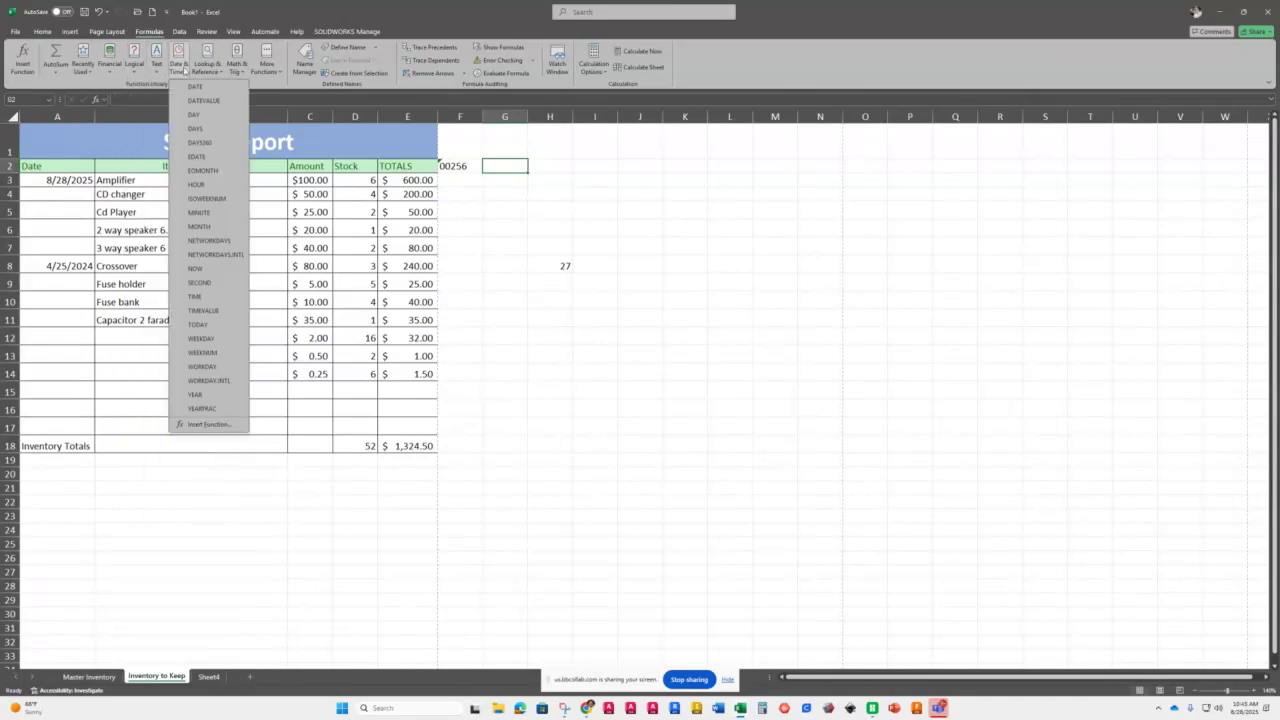
{"action": "left_click", "coordinate": [209, 70]}
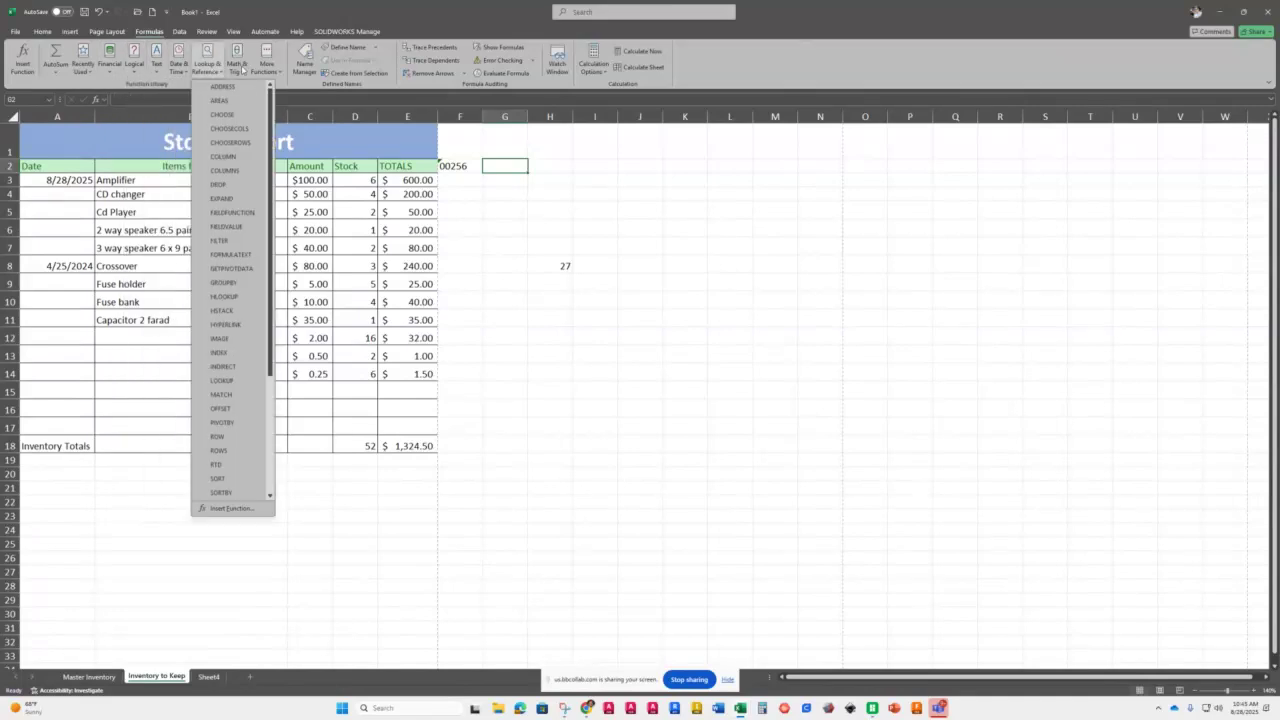
{"action": "left_click", "coordinate": [238, 70]}
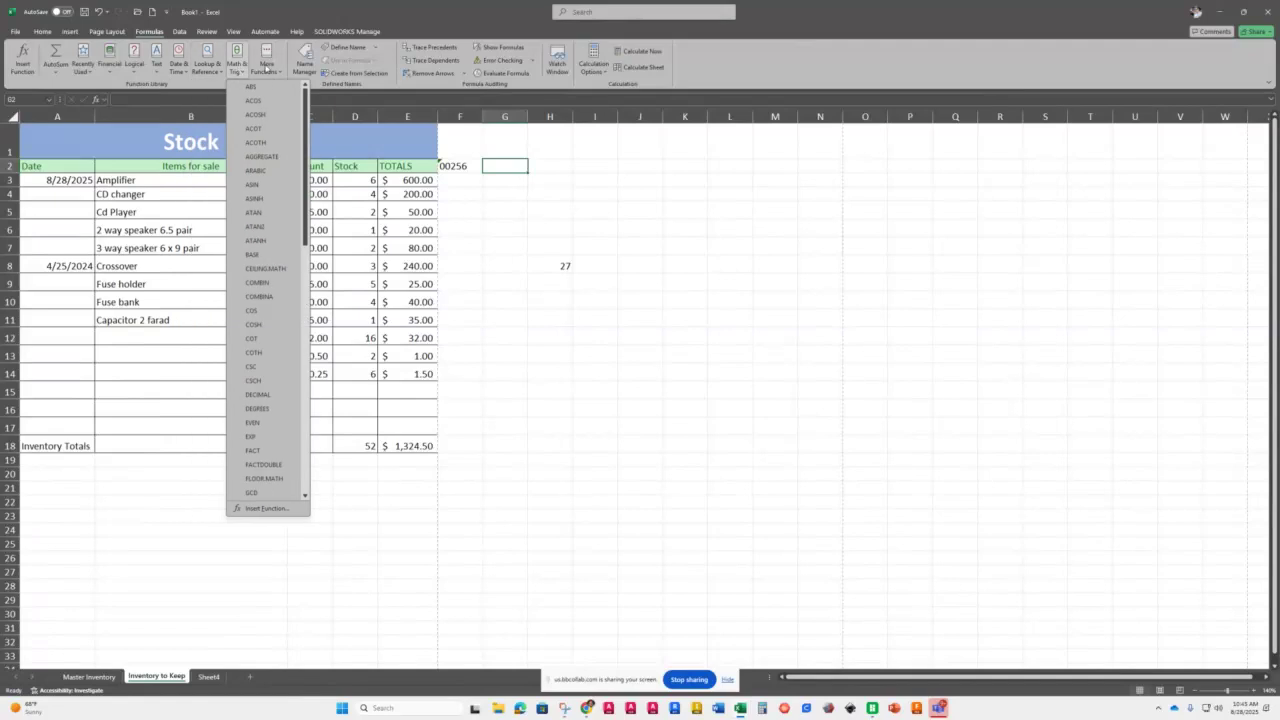
{"action": "left_click", "coordinate": [270, 68]}
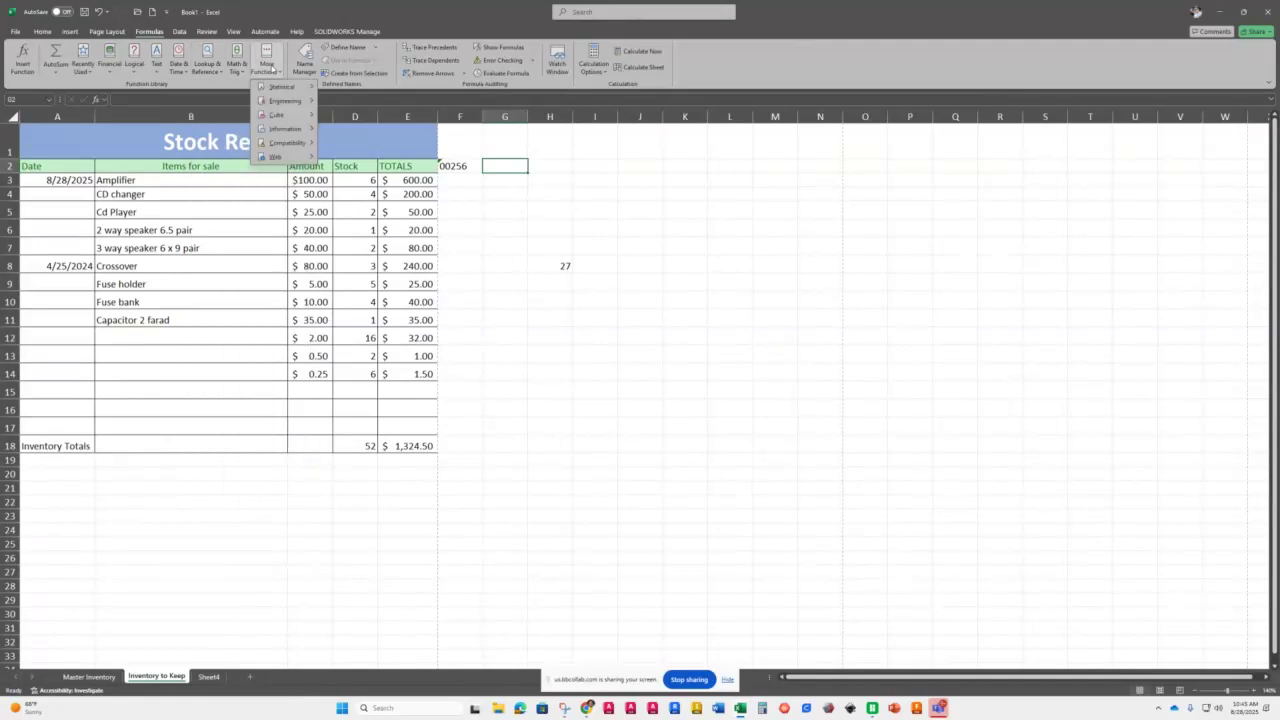
- Insert an AVERAGE function in G2 over the TOTALS range E3:E17, picking it from the Most Recently Used category of Insert Function
{"action": "left_click", "coordinate": [57, 72]}
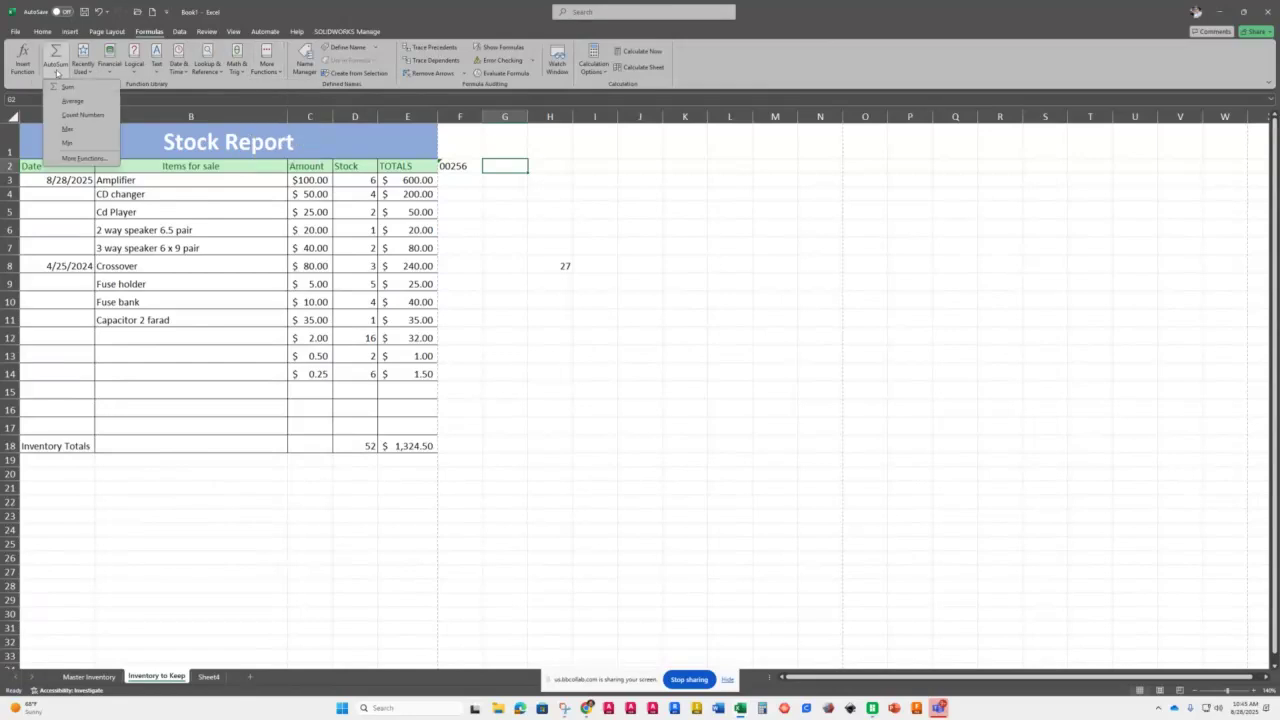
{"action": "left_click", "coordinate": [83, 158]}
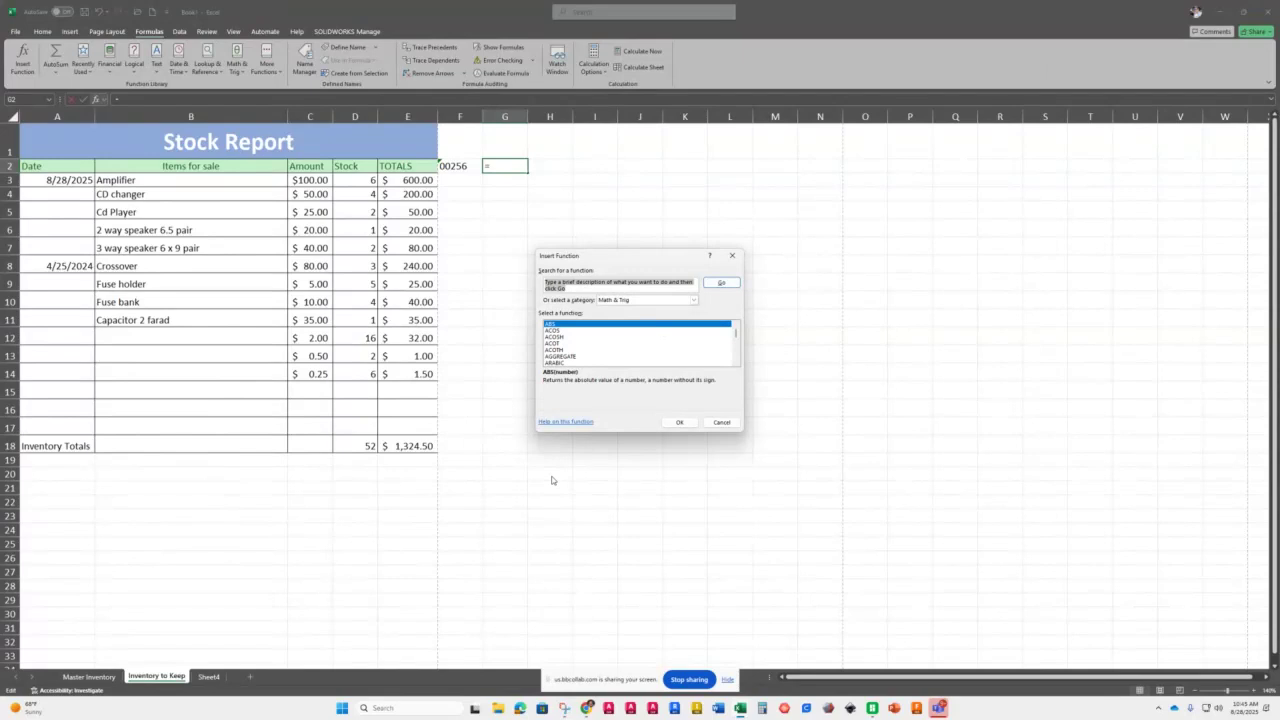
{"action": "left_click", "coordinate": [694, 300]}
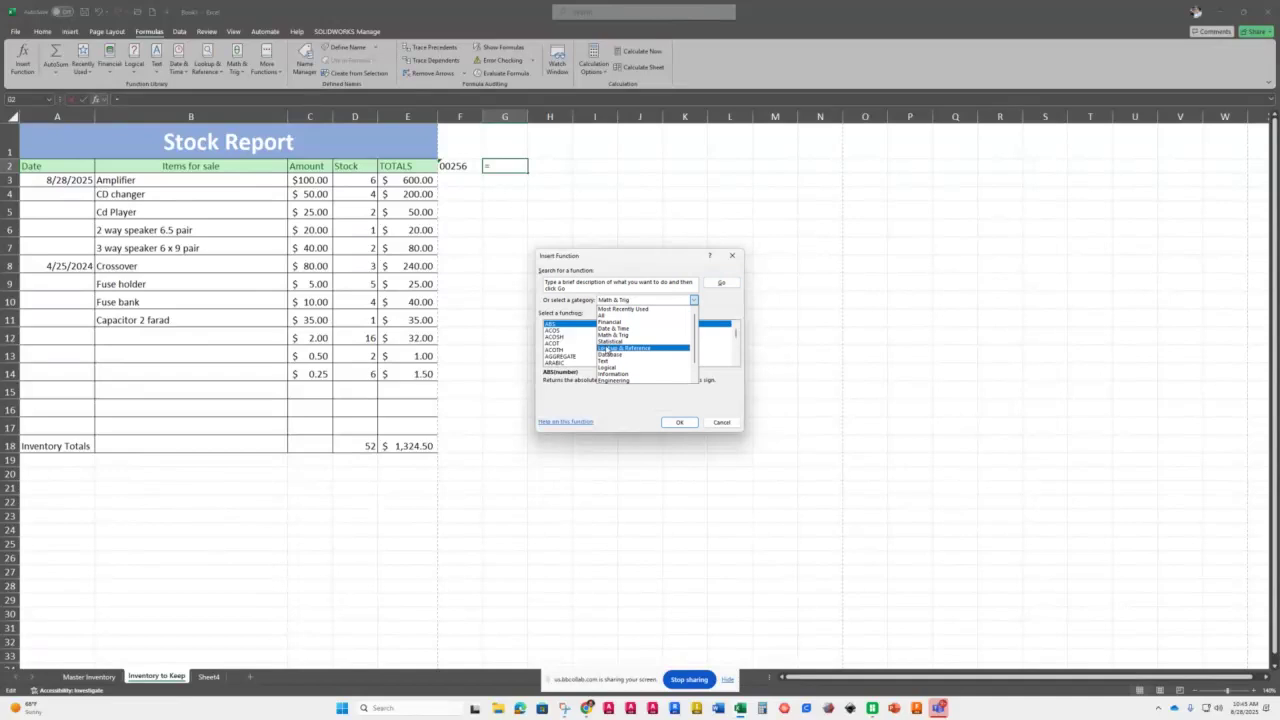
{"action": "left_click", "coordinate": [620, 309]}
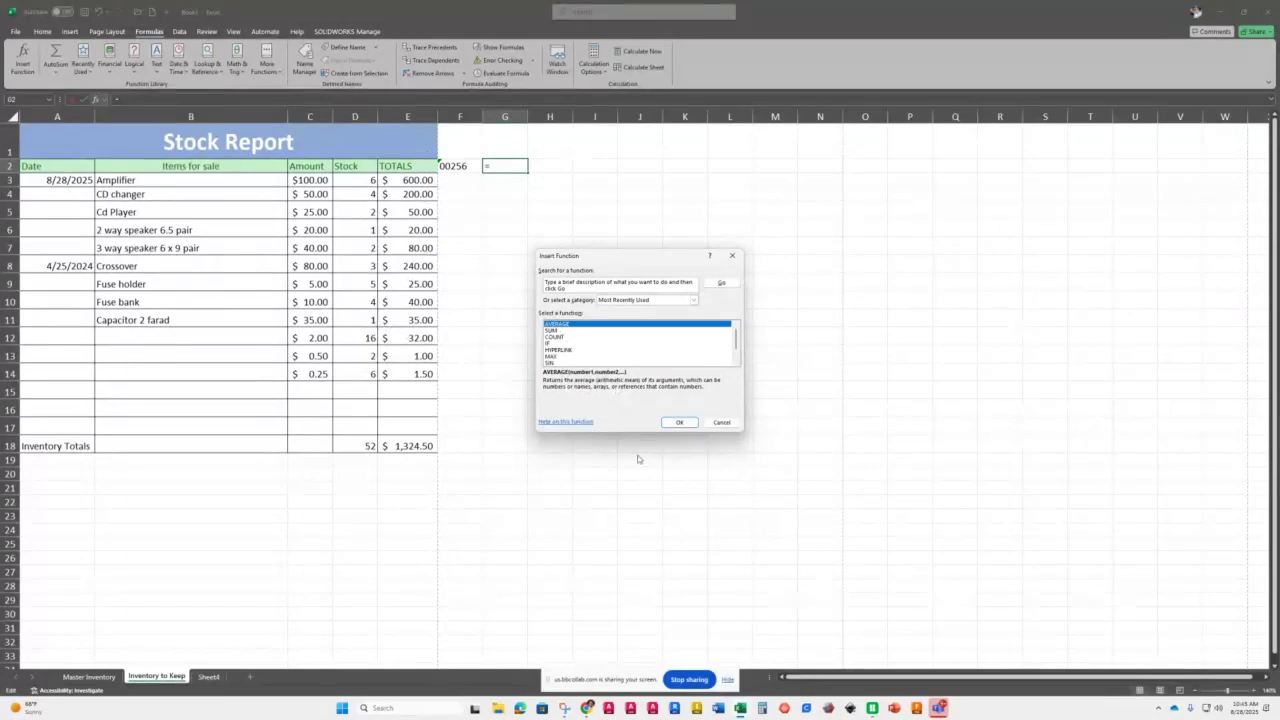
{"action": "left_click", "coordinate": [689, 424]}
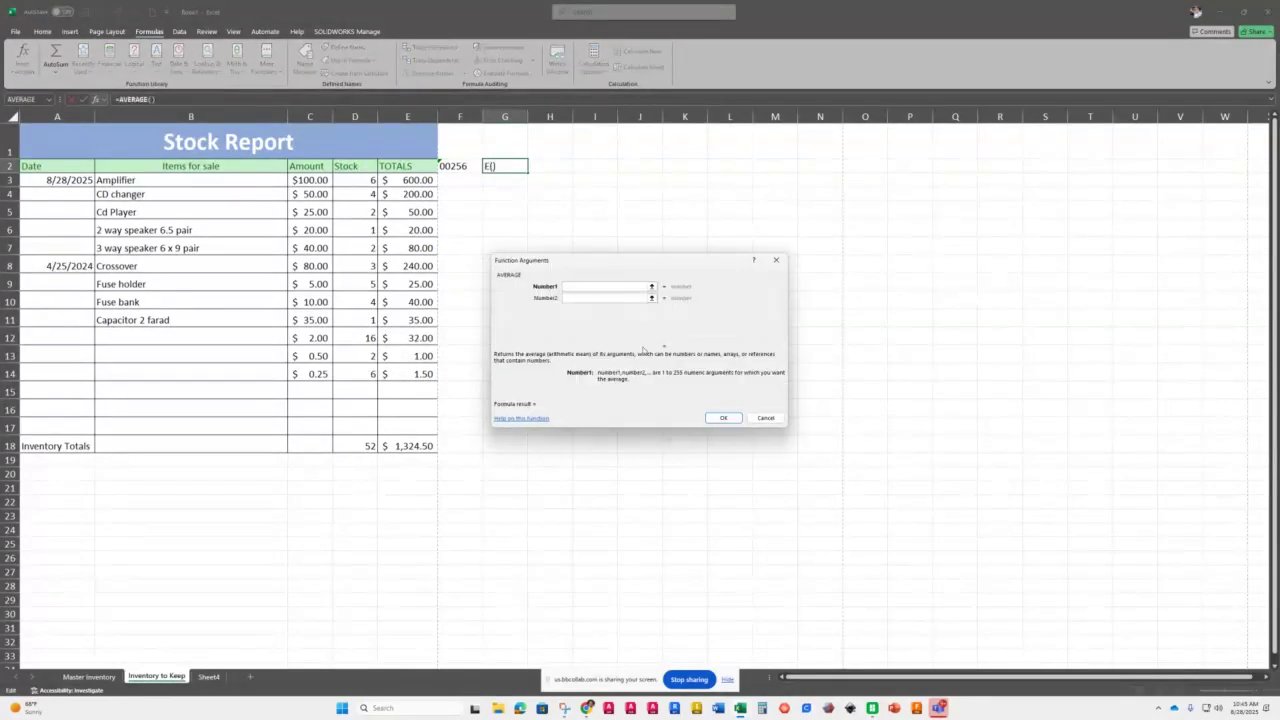
{"action": "left_click", "coordinate": [651, 287]}
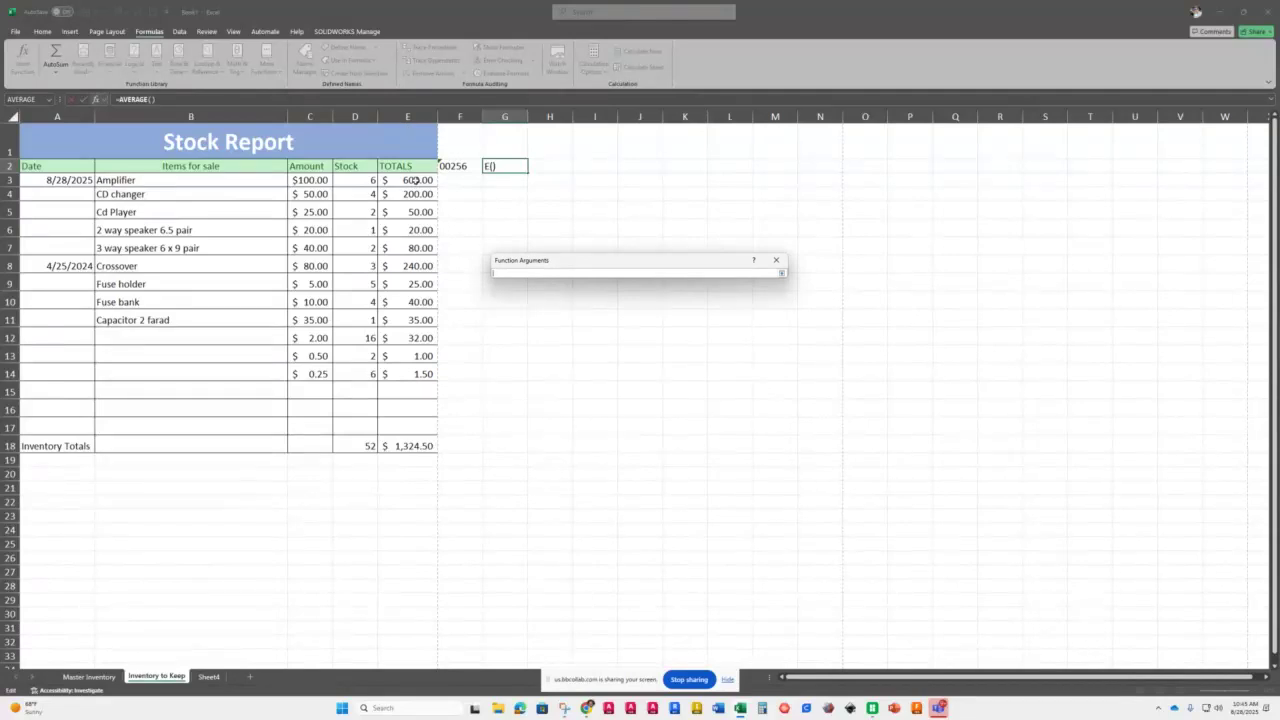
{"action": "left_click_drag", "start_coordinate": [415, 180], "coordinate": [406, 427]}
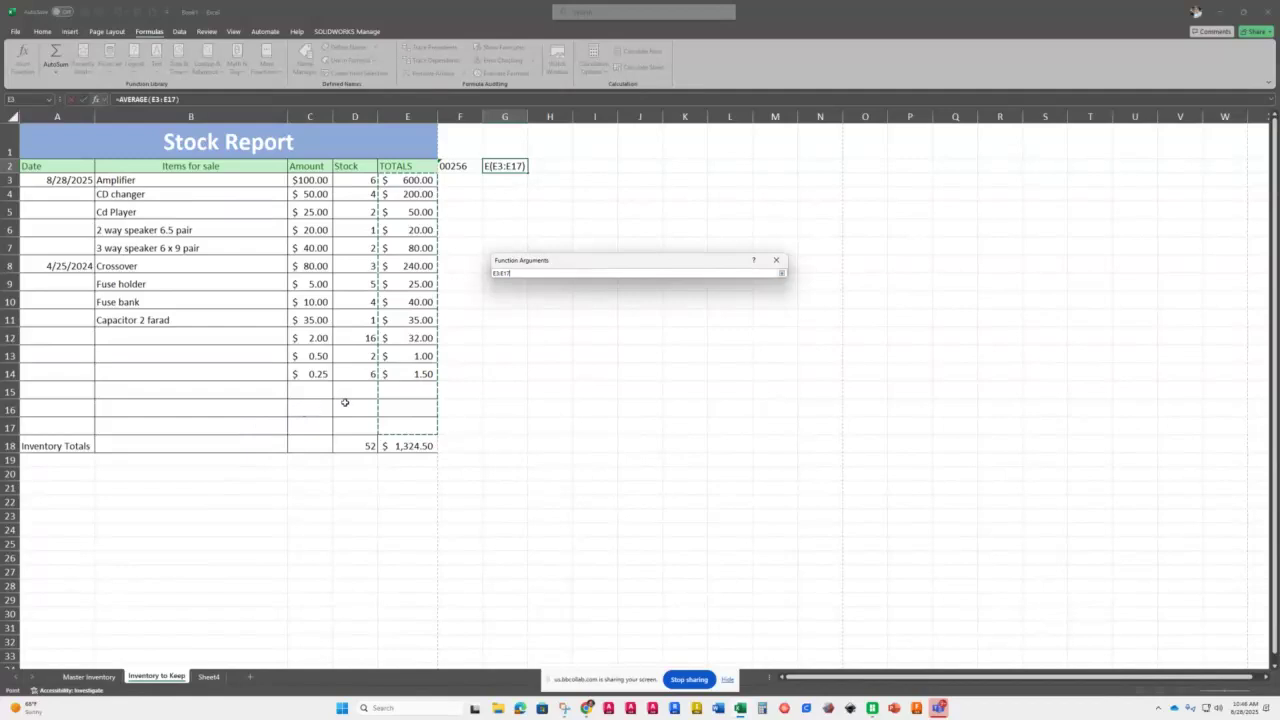
{"action": "left_click", "coordinate": [783, 274]}
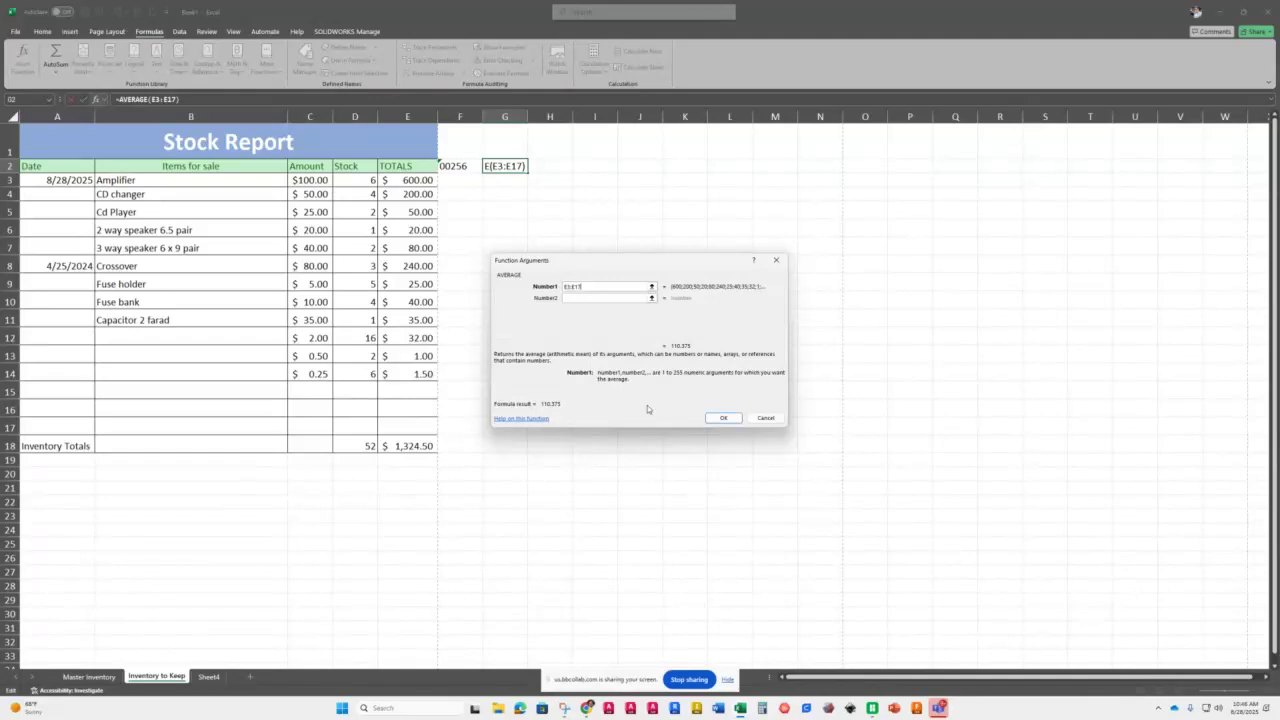
{"action": "left_click", "coordinate": [723, 418]}
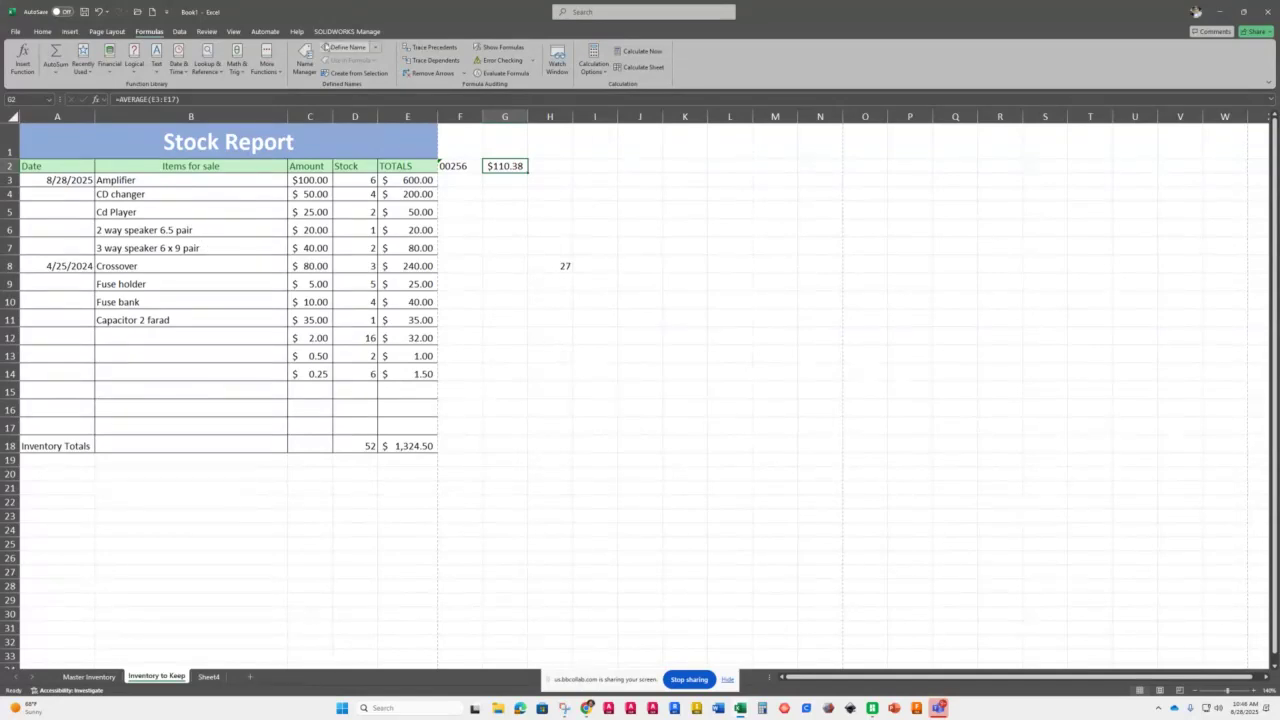
- Show the Insert Function dialog for empty cell G6 and dismiss it without inserting anything
{"action": "left_click", "coordinate": [505, 230]}
{"action": "left_click", "coordinate": [22, 57]}
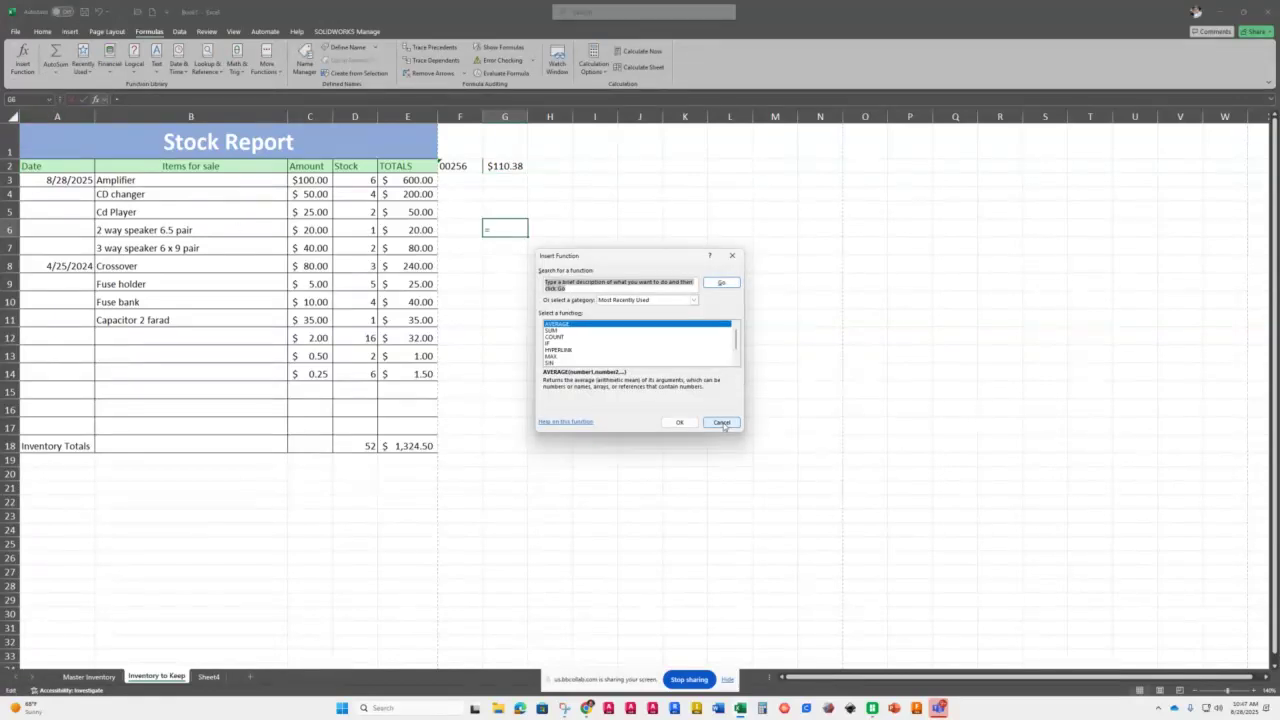
{"action": "left_click", "coordinate": [722, 423]}
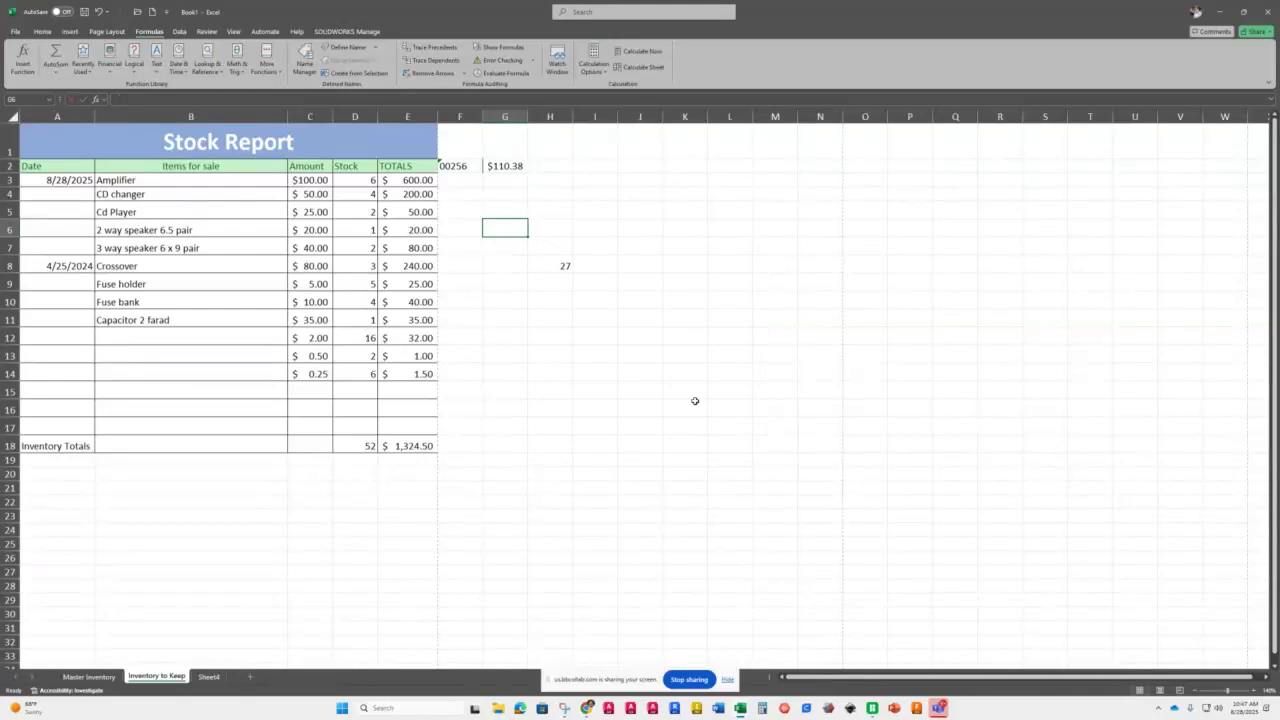
- Show the AVERAGE function arguments for G6 through AutoSum's More Functions, cancel them, and view the AutoSum choices again
{"action": "left_click", "coordinate": [42, 31]}
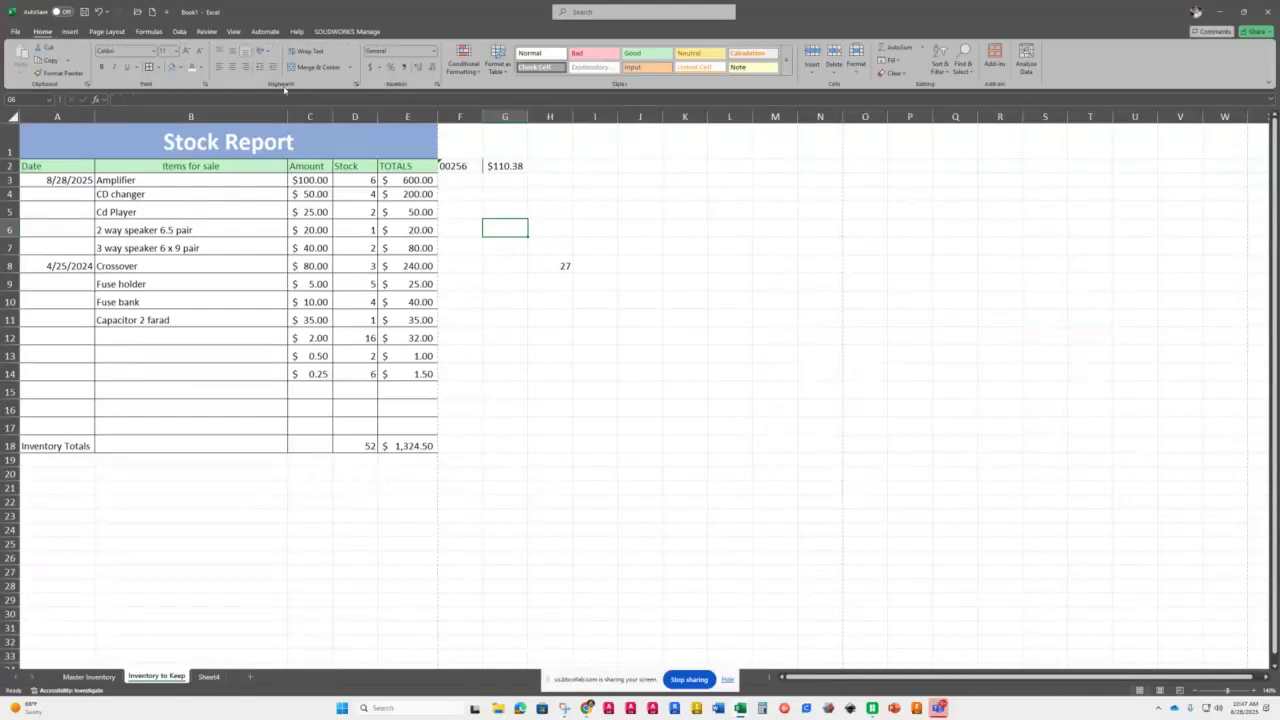
{"action": "left_click", "coordinate": [925, 49]}
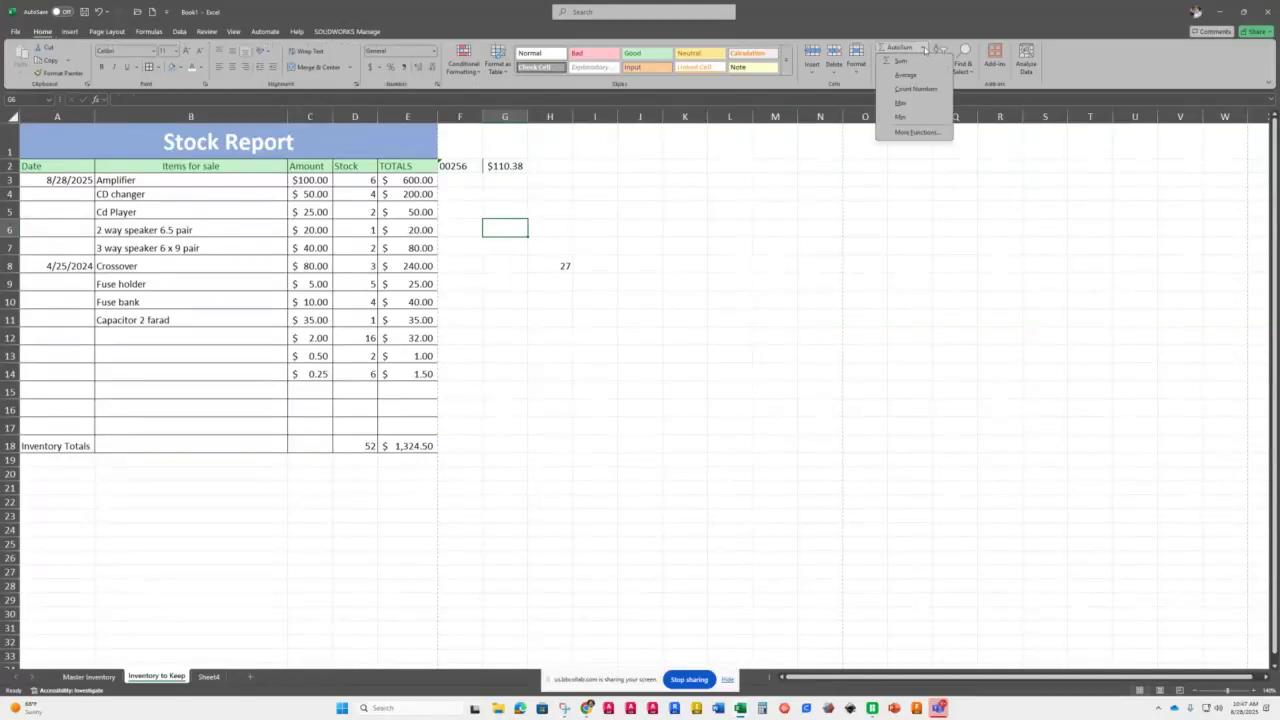
{"action": "left_click", "coordinate": [932, 134]}
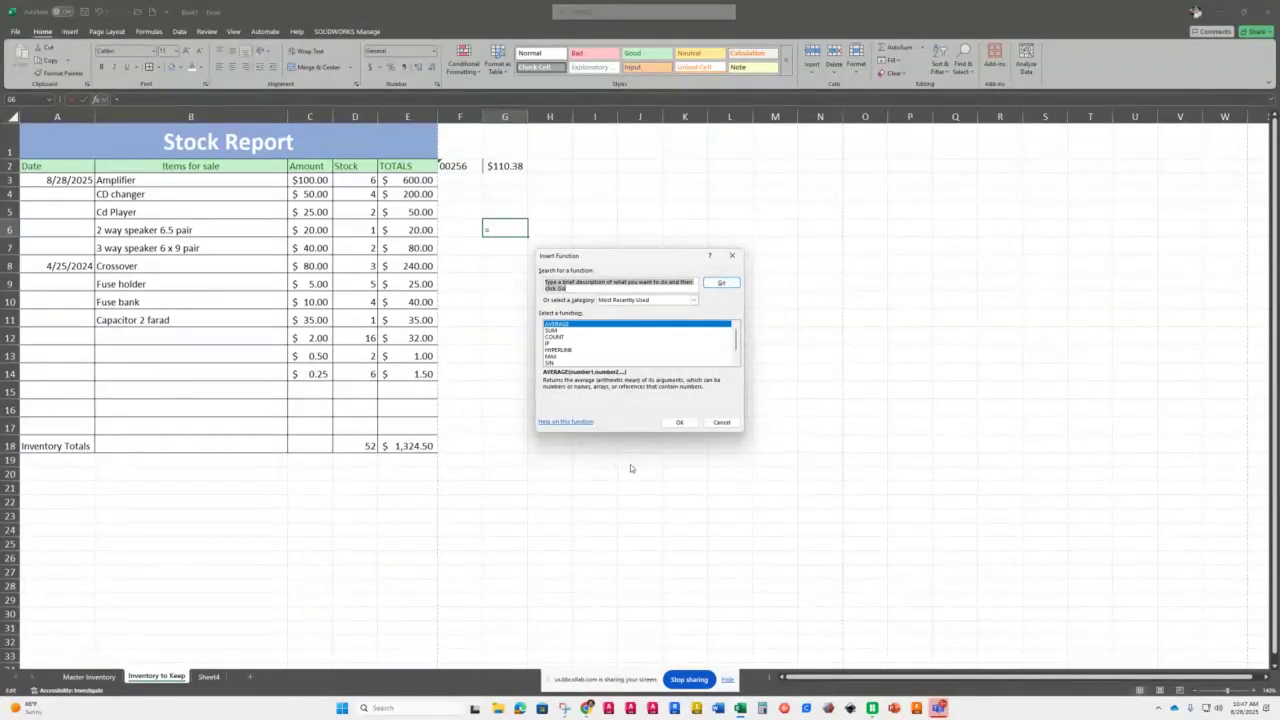
{"action": "left_click", "coordinate": [679, 422]}
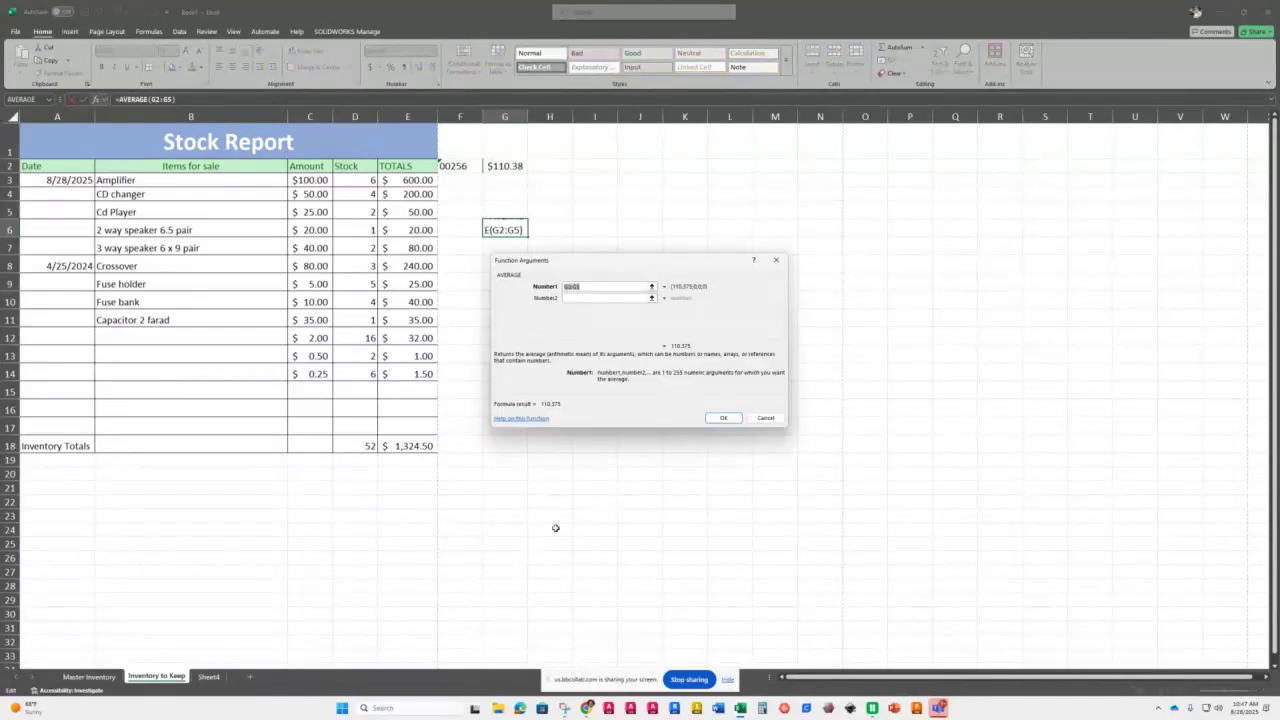
{"action": "left_click", "coordinate": [766, 418]}
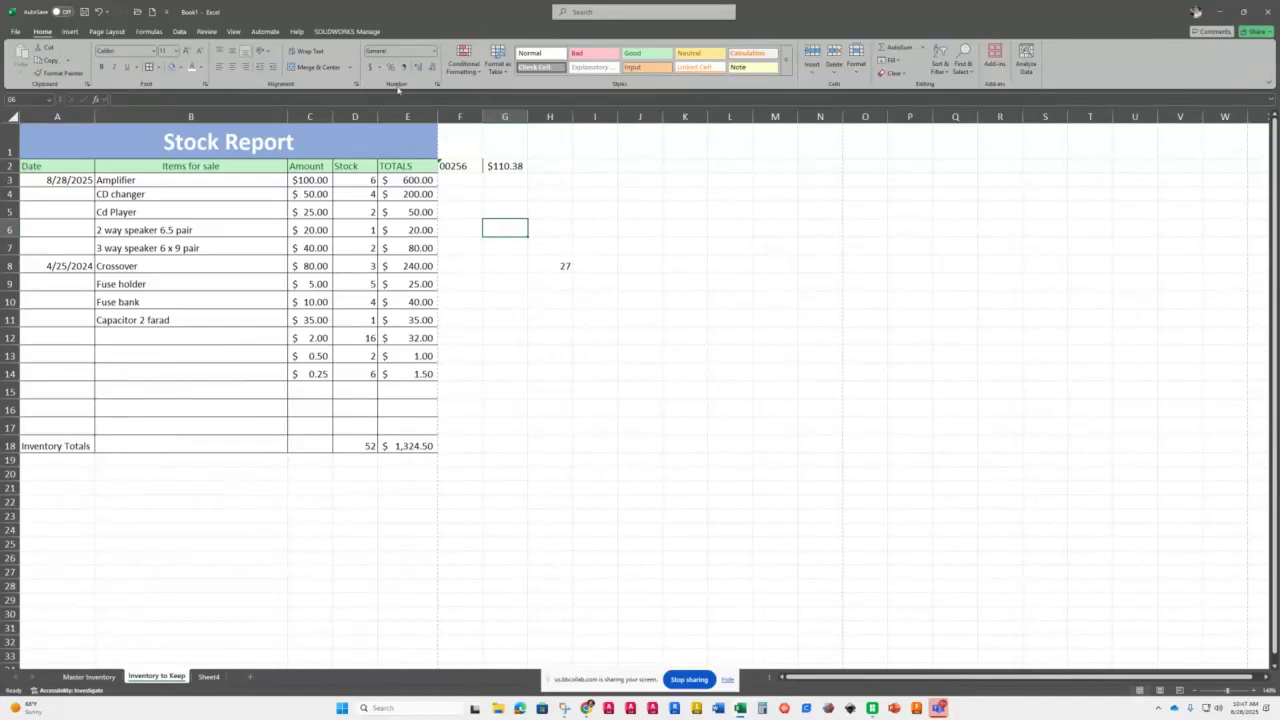
{"action": "left_click", "coordinate": [923, 48]}
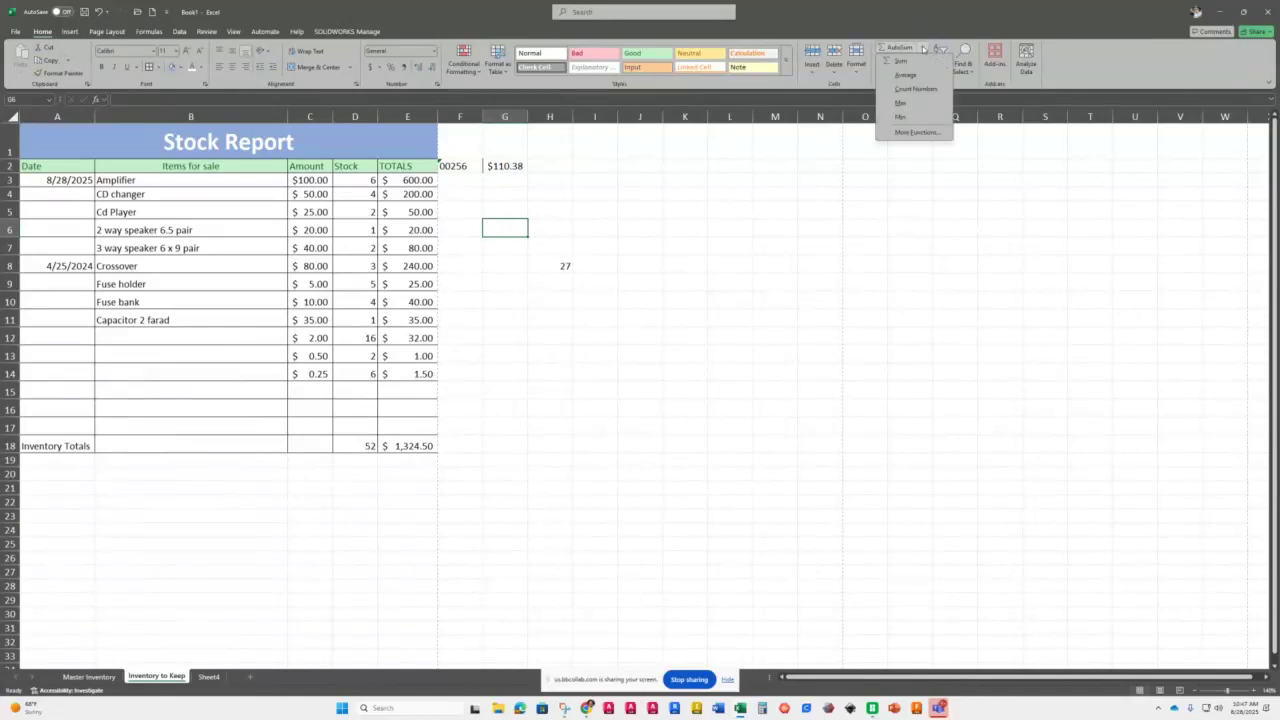
{"action": "left_click", "coordinate": [923, 48]}
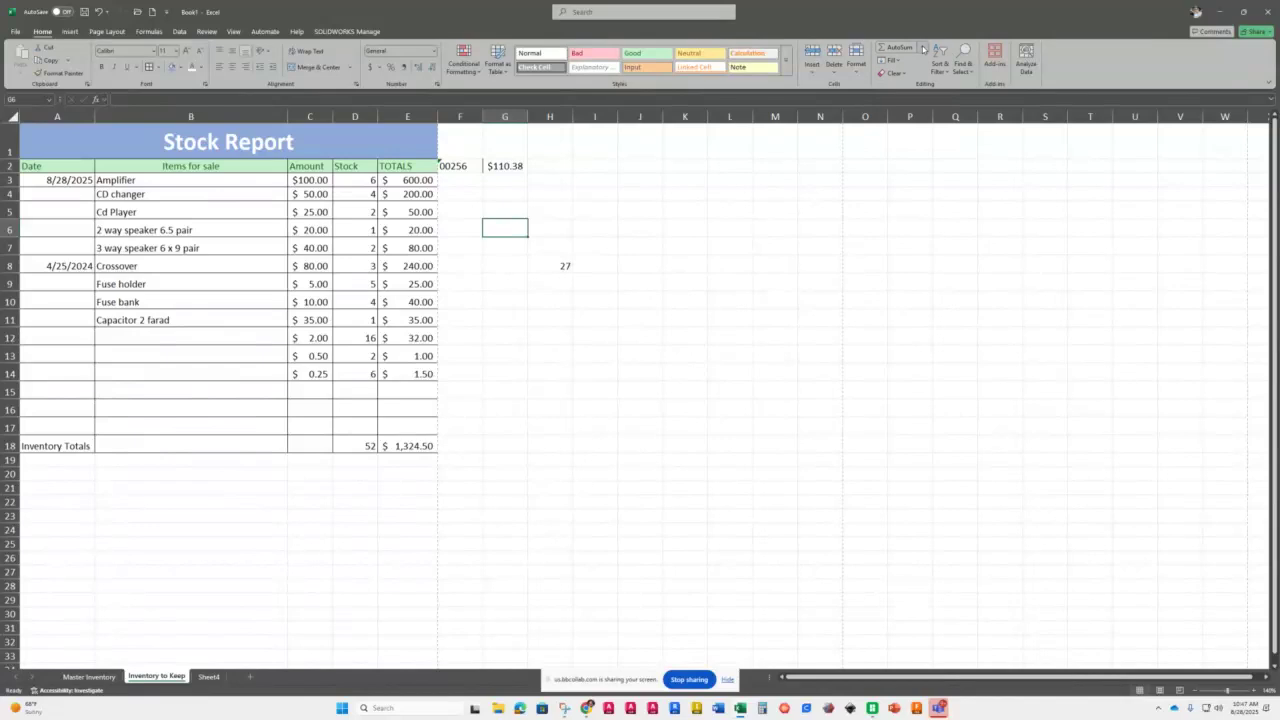
- Start a COUNT formula manually in G6 using the suggested function name, and discard the entry
{"action": "left_click", "coordinate": [139, 100]}
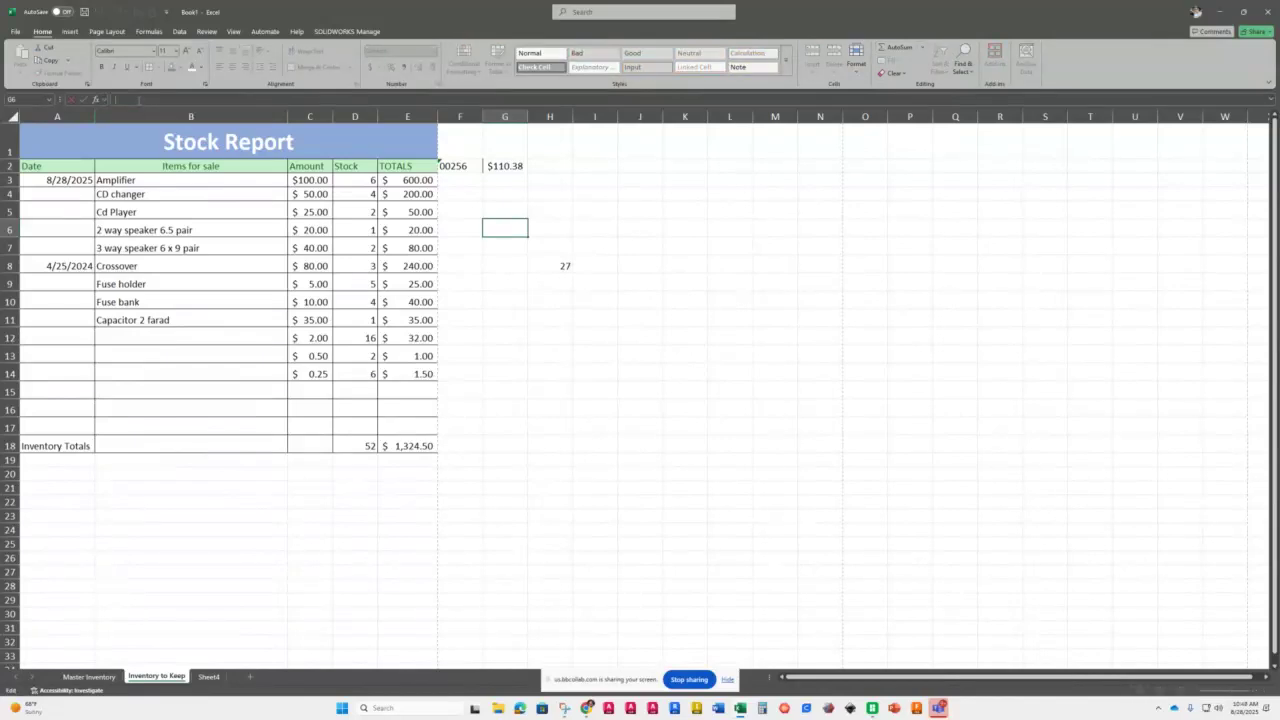
{"action": "type", "text": "="}
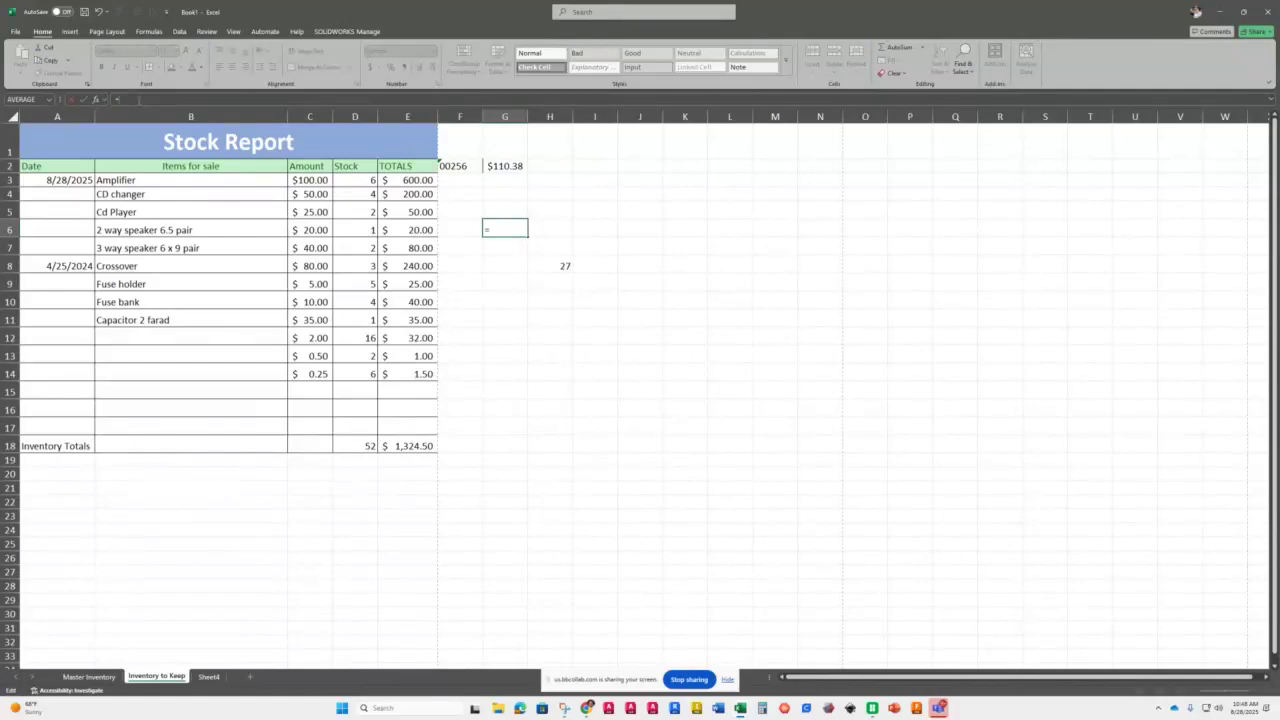
{"action": "type", "text": "cou"}
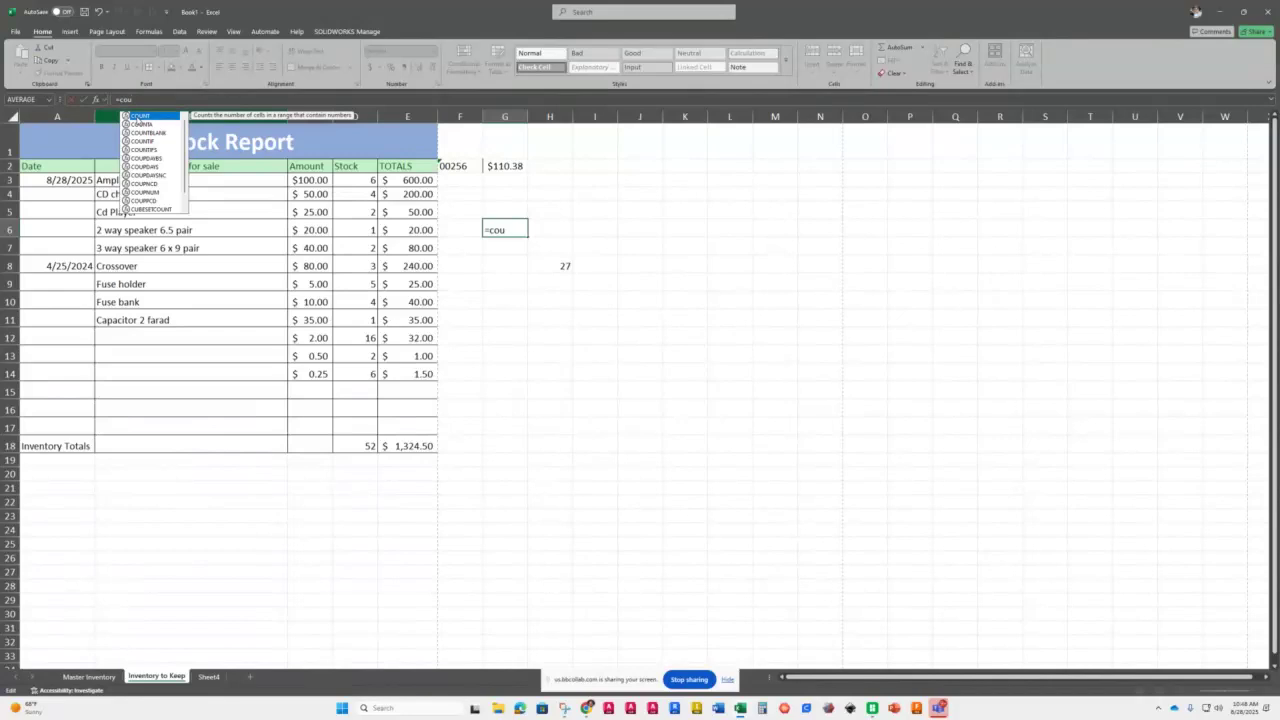
{"action": "double_click", "coordinate": [138, 117]}
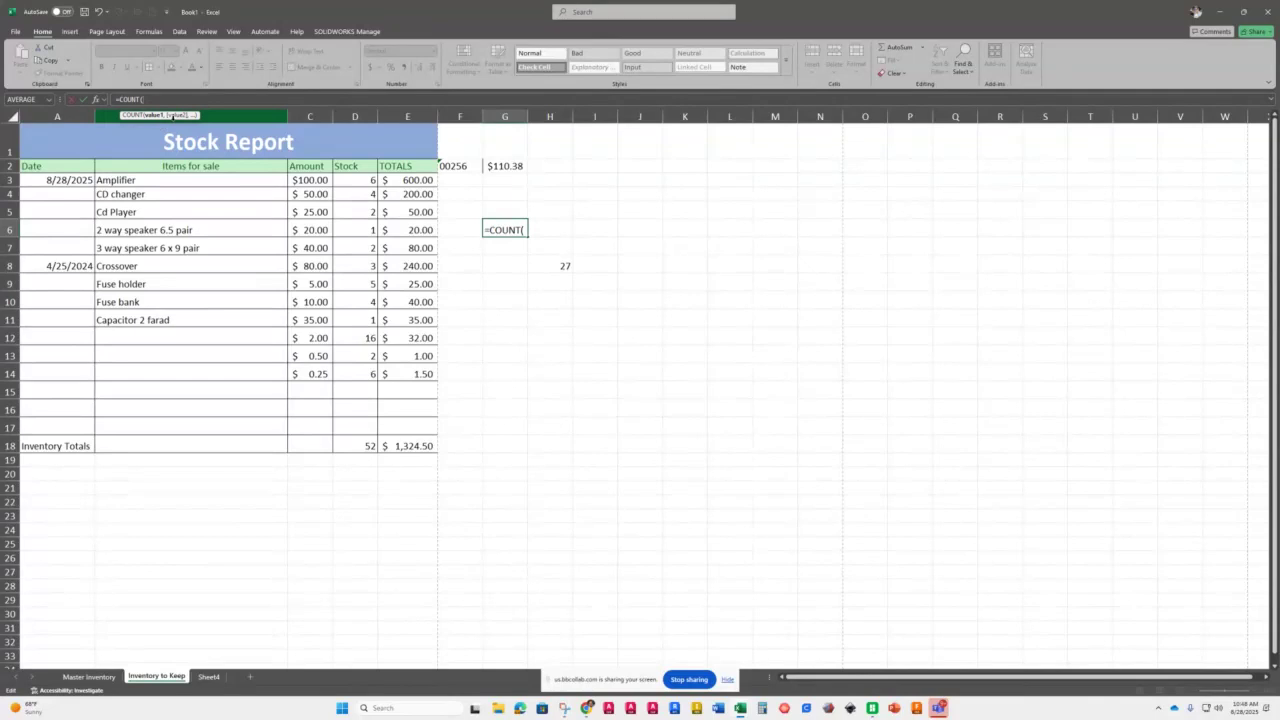
{"action": "key", "text": "Escape"}
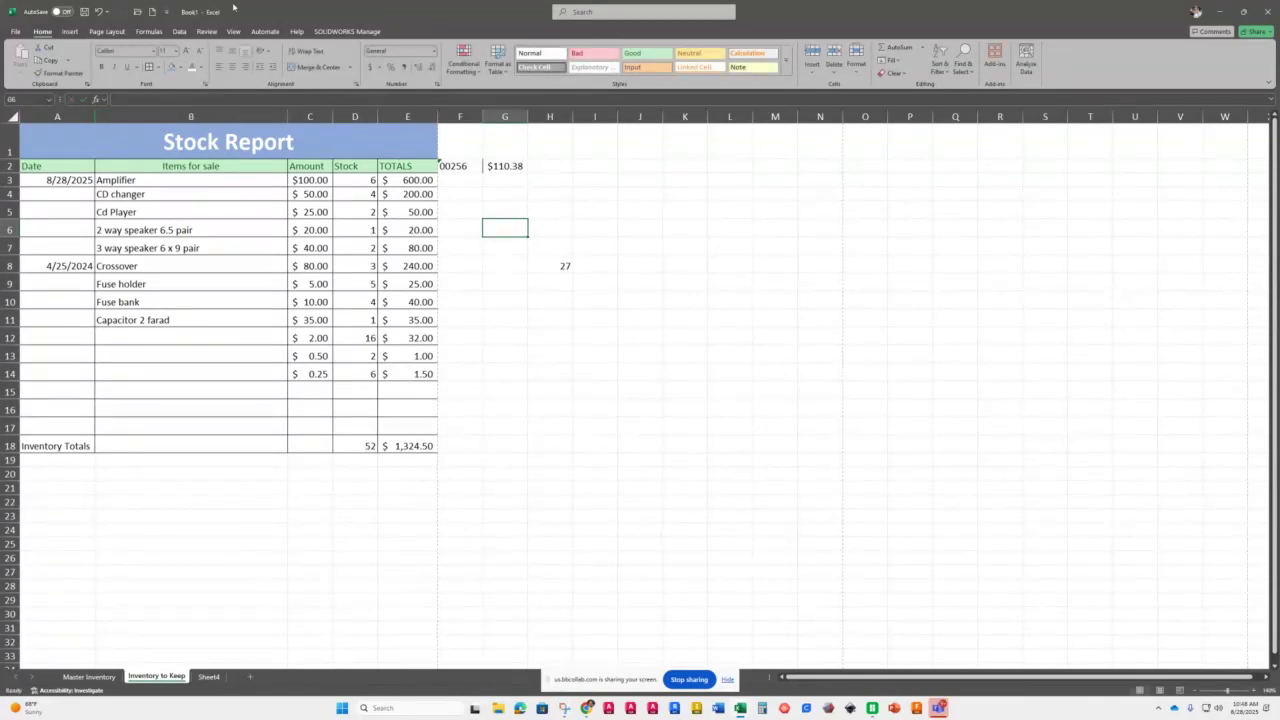
- Try AutoSum's Count Numbers function in G6 and cancel the proposed formula
{"action": "left_click", "coordinate": [923, 47]}
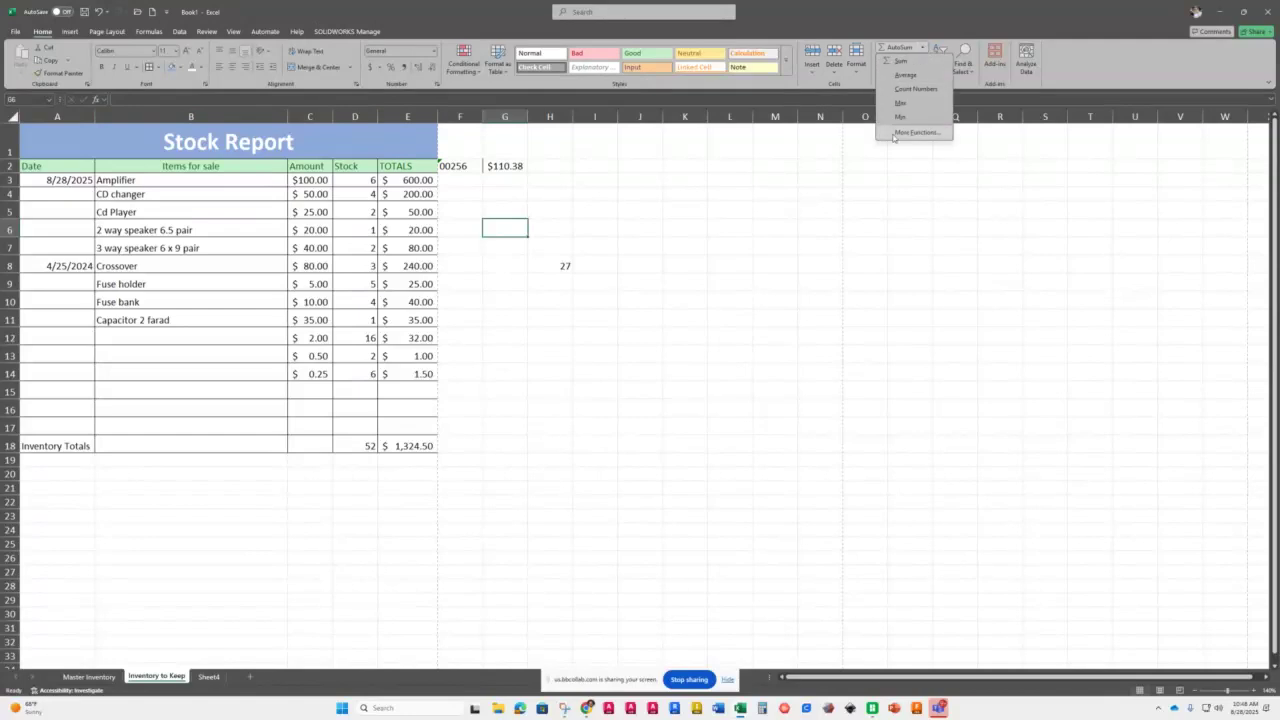
{"action": "left_click", "coordinate": [922, 89]}
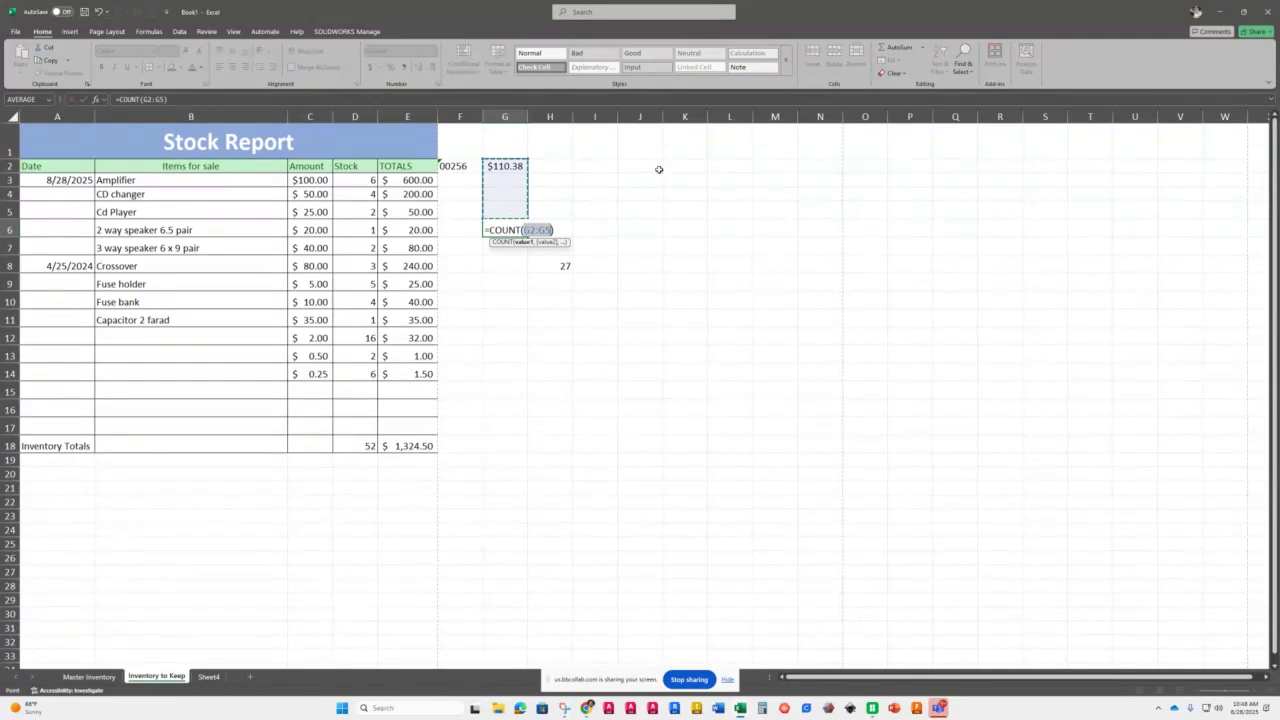
{"action": "key", "text": "Escape"}
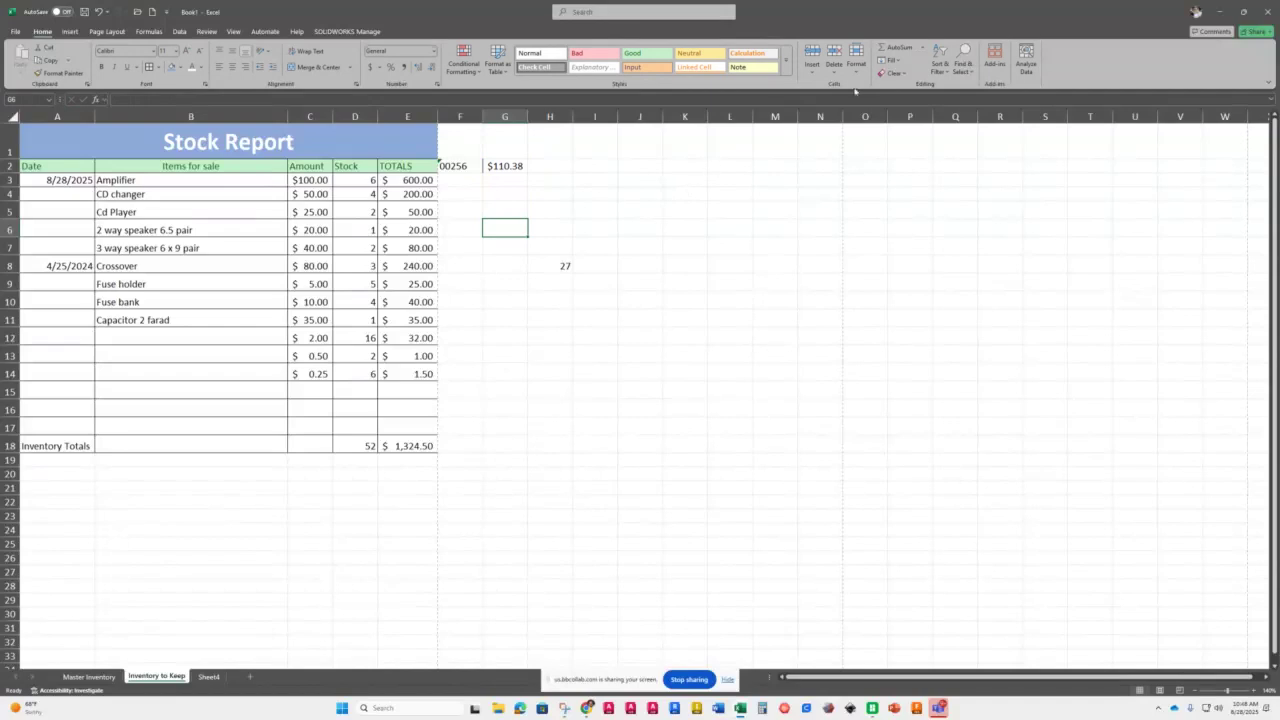
- Choose the COUNT function for cell G6 through AutoSum's More Functions and open its arguments
{"action": "left_click", "coordinate": [922, 47]}
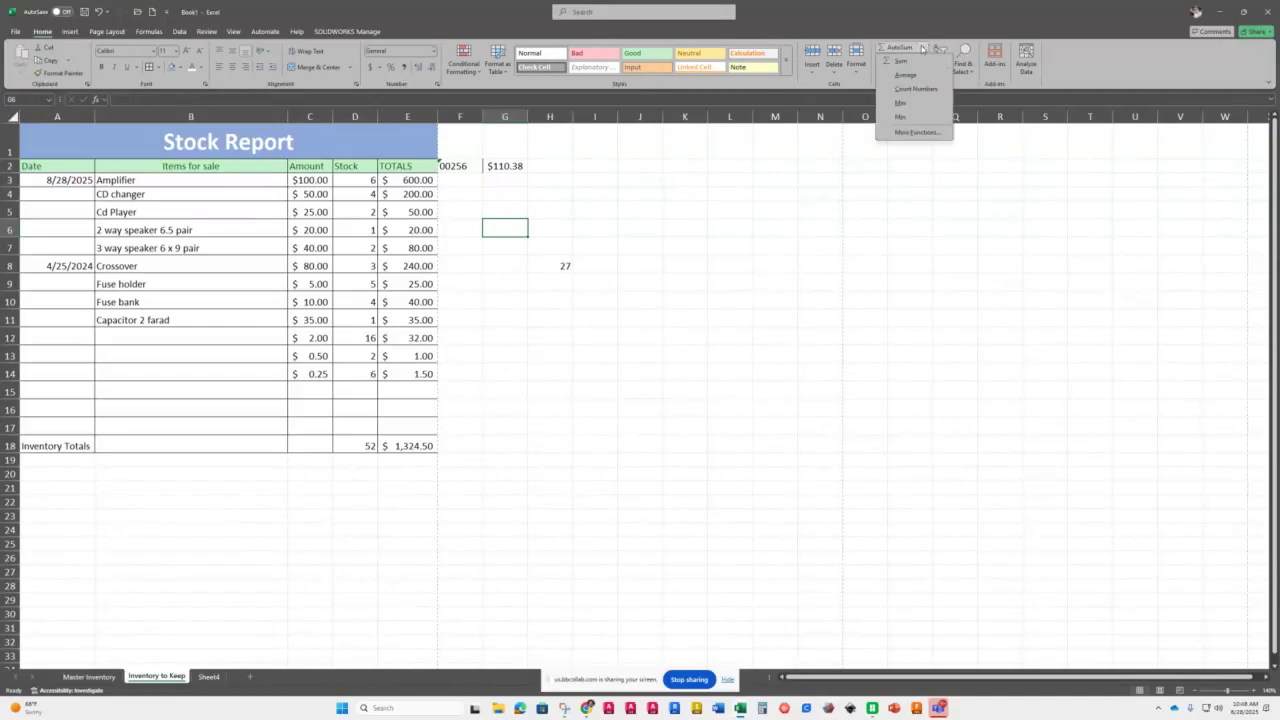
{"action": "left_click", "coordinate": [898, 133]}
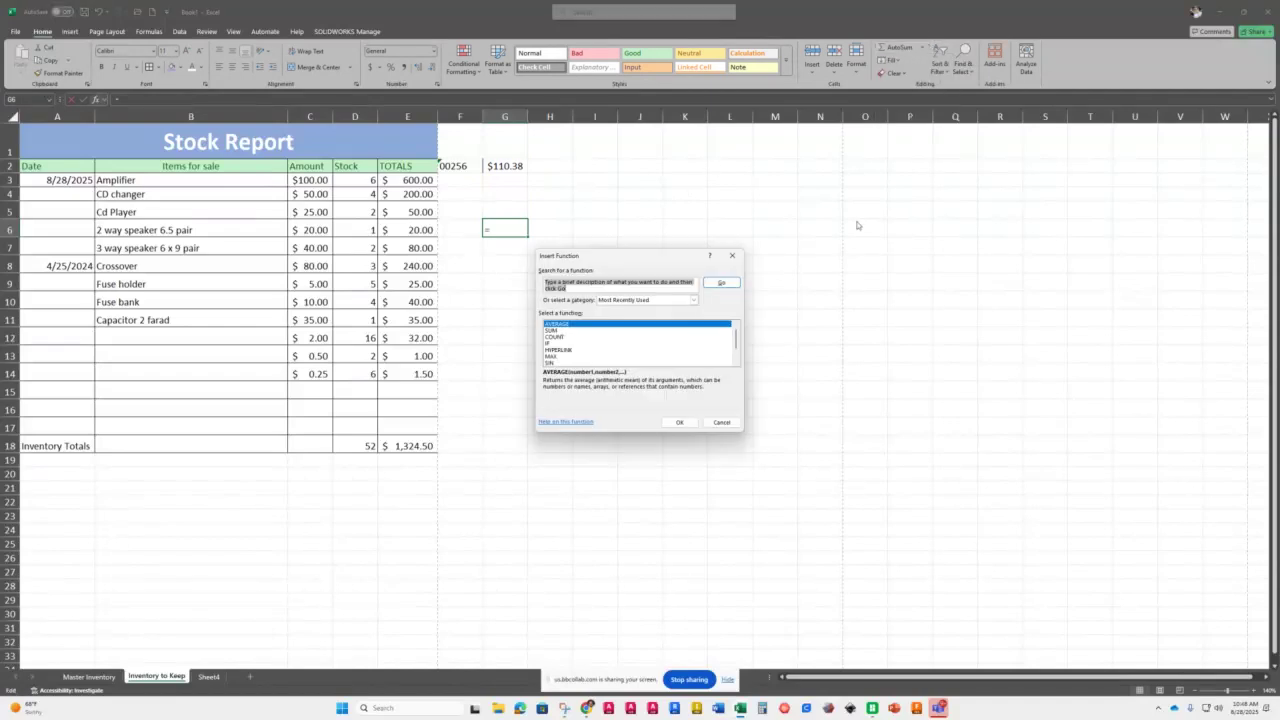
{"action": "left_click", "coordinate": [556, 337]}
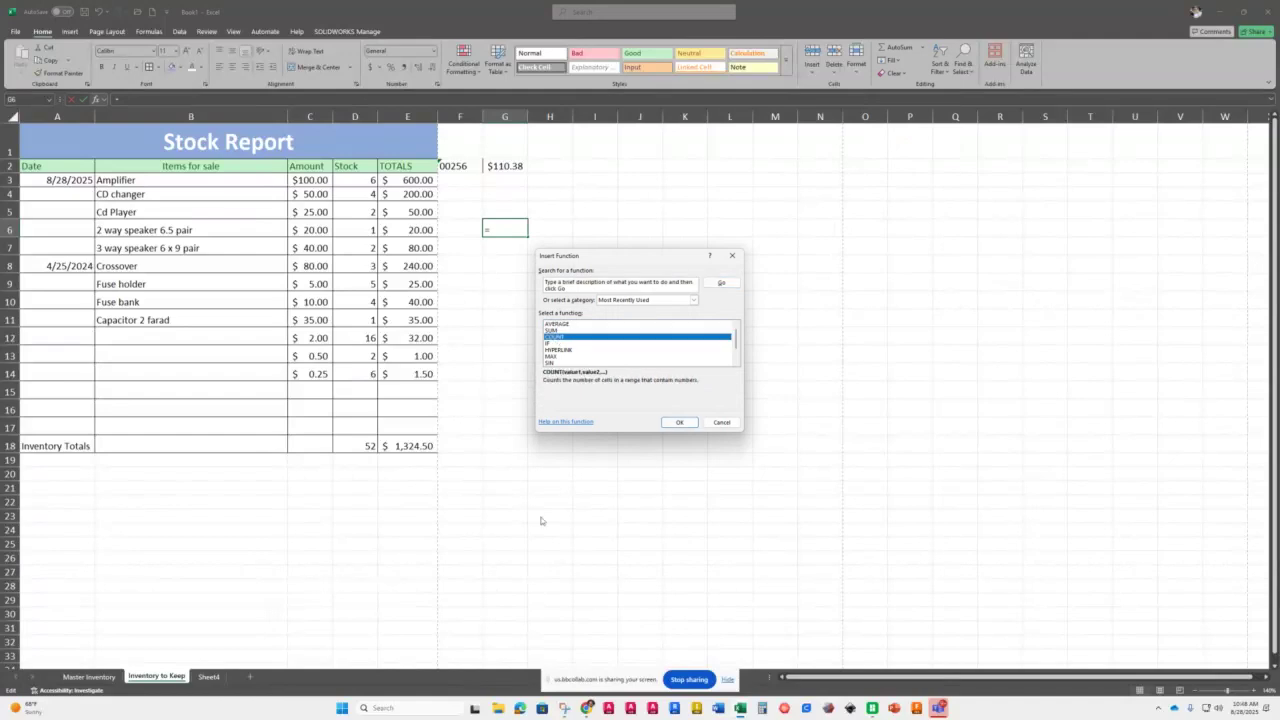
{"action": "left_click", "coordinate": [679, 422]}
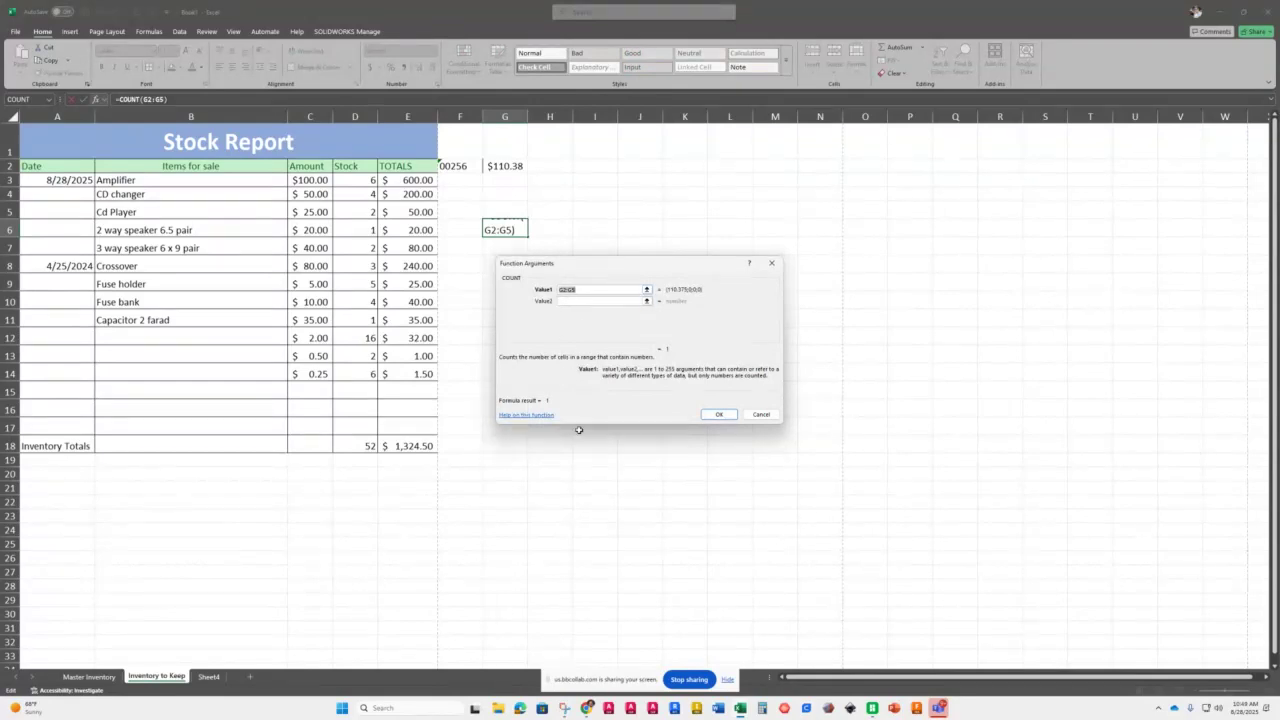
- Set COUNT's Value1 argument to the Stock range D3:D17 and enter the function in G6
{"action": "left_click", "coordinate": [646, 289]}
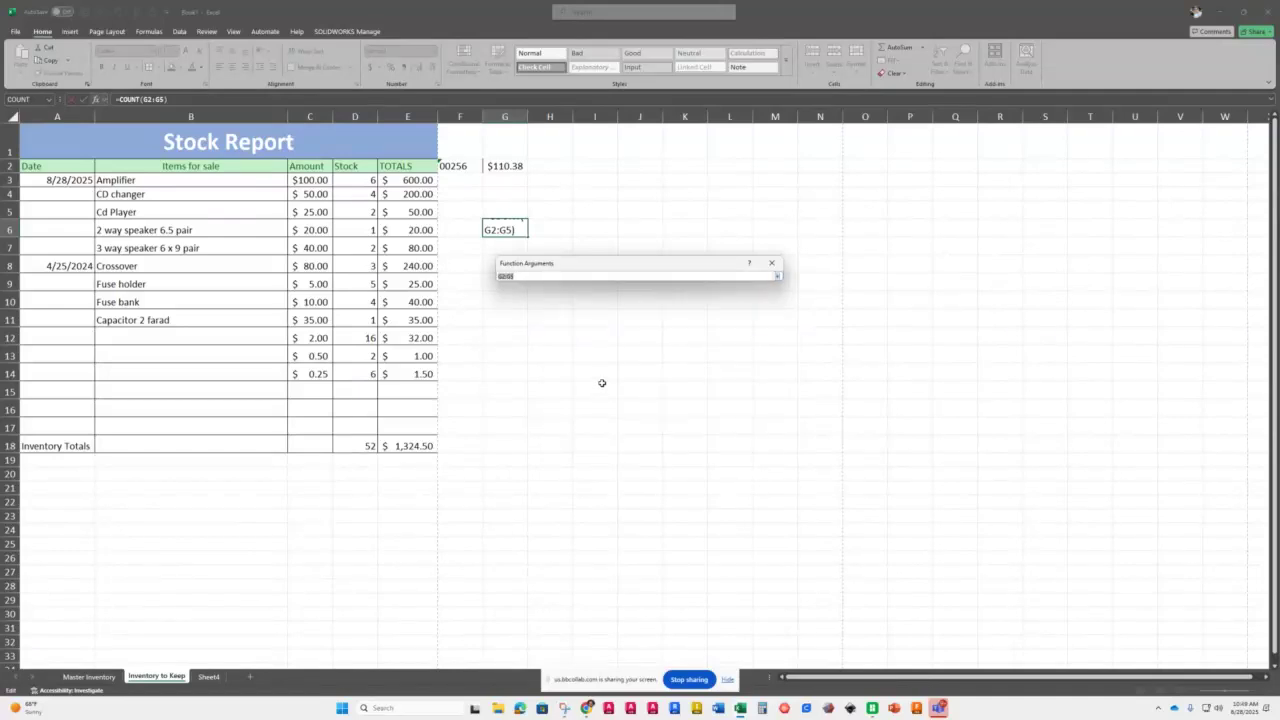
{"action": "left_click", "coordinate": [525, 276]}
{"action": "left_click_drag", "start_coordinate": [499, 276], "coordinate": [533, 277]}
{"action": "left_click_drag", "start_coordinate": [357, 180], "coordinate": [350, 430]}
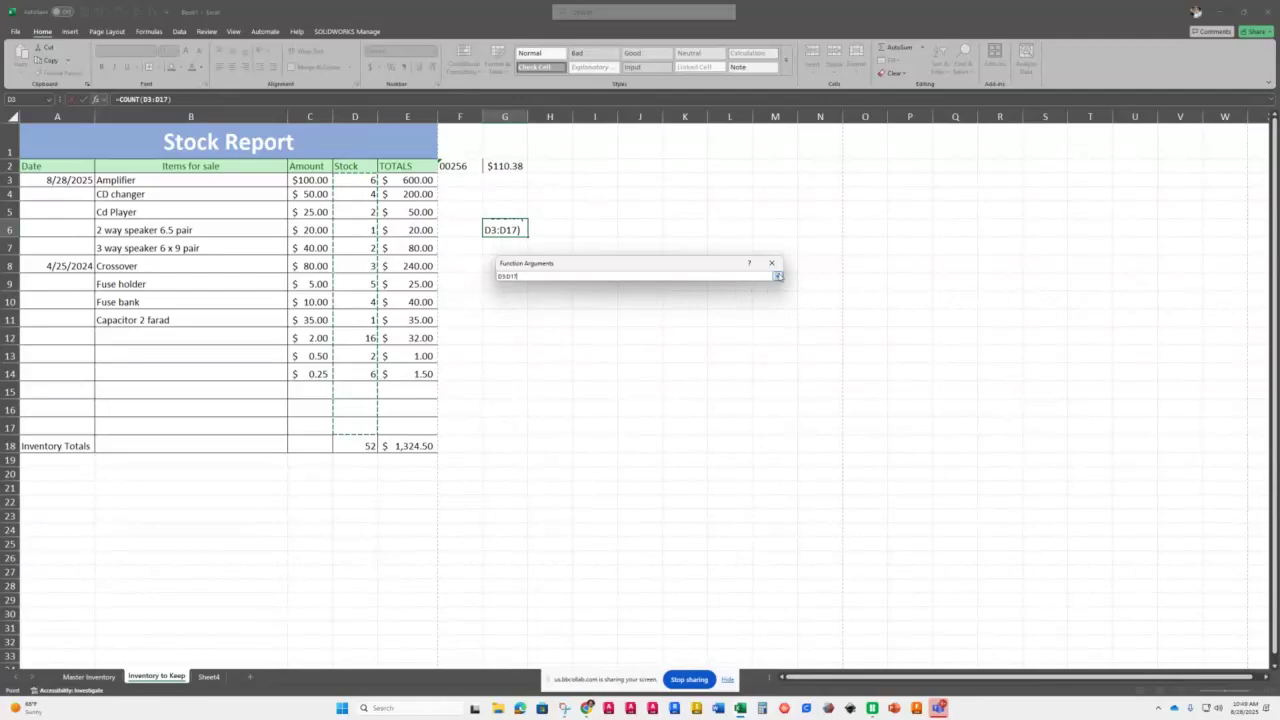
{"action": "left_click", "coordinate": [777, 275]}
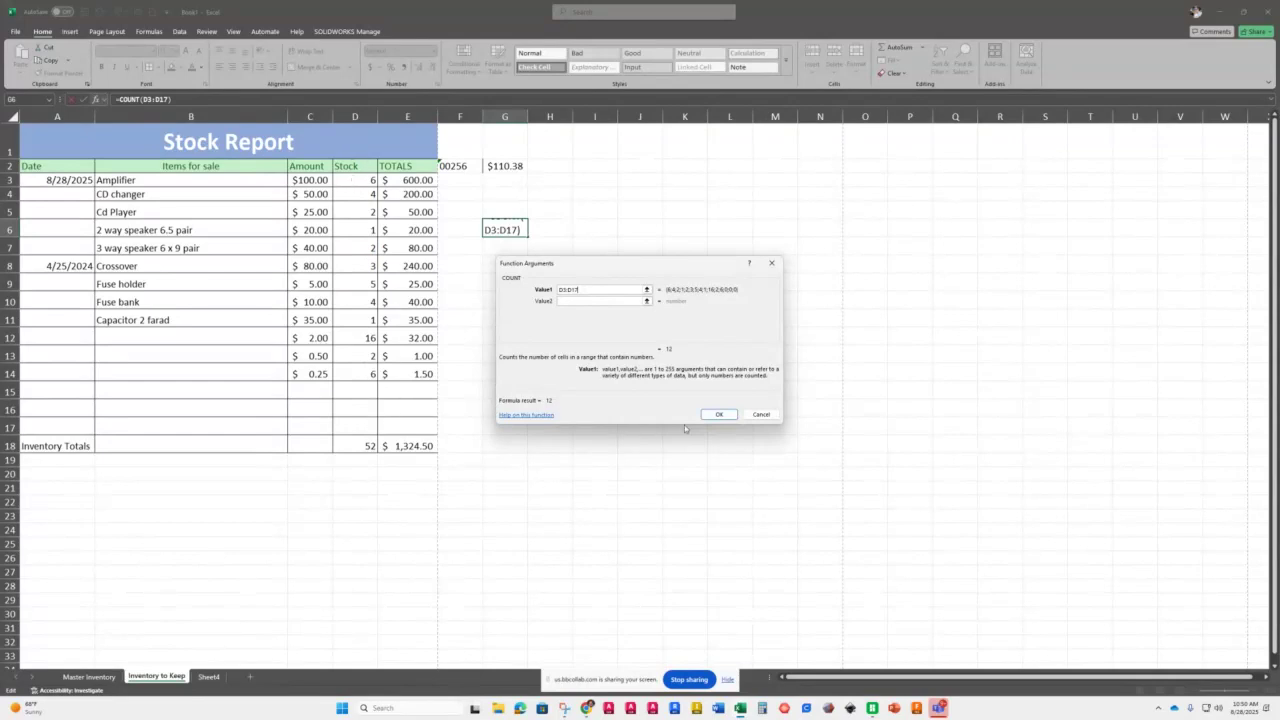
{"action": "left_click", "coordinate": [718, 414]}
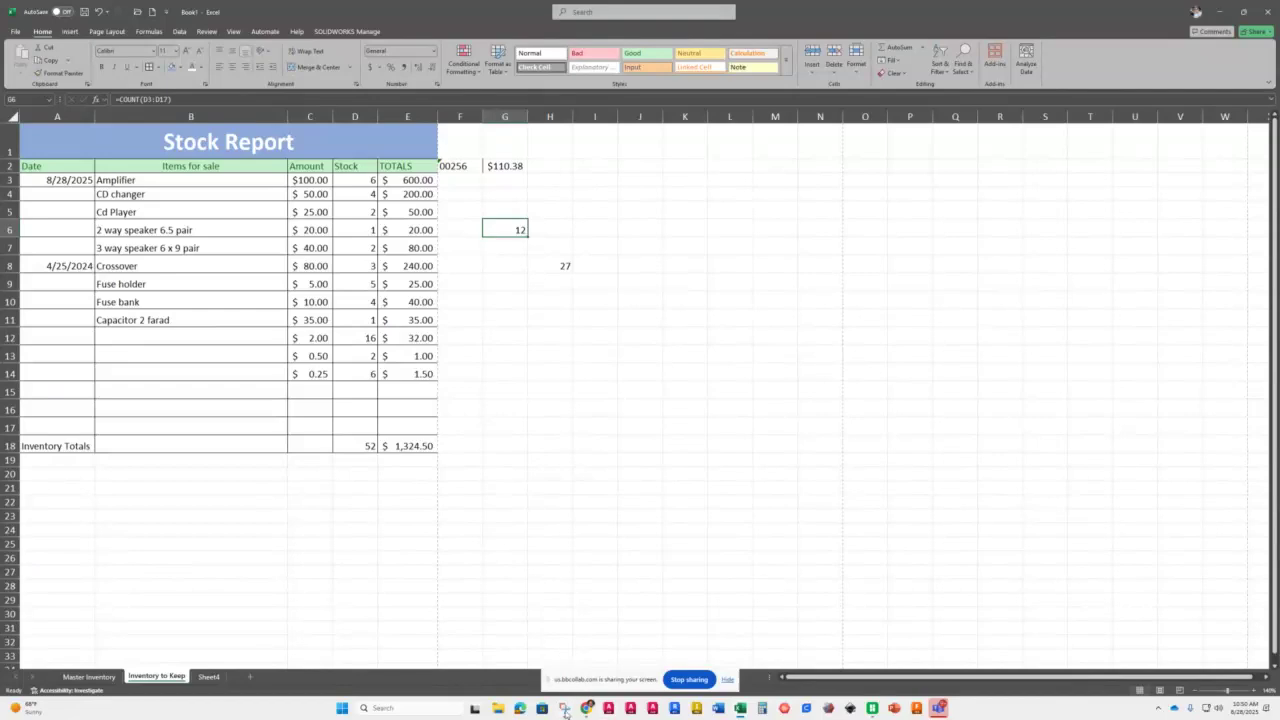
- Switch to MindTap in Chrome and review the sections on calculating with functions, function syntax and AutoSum
{"action": "mouse_move", "coordinate": [588, 711]}
{"action": "left_click", "coordinate": [547, 662]}
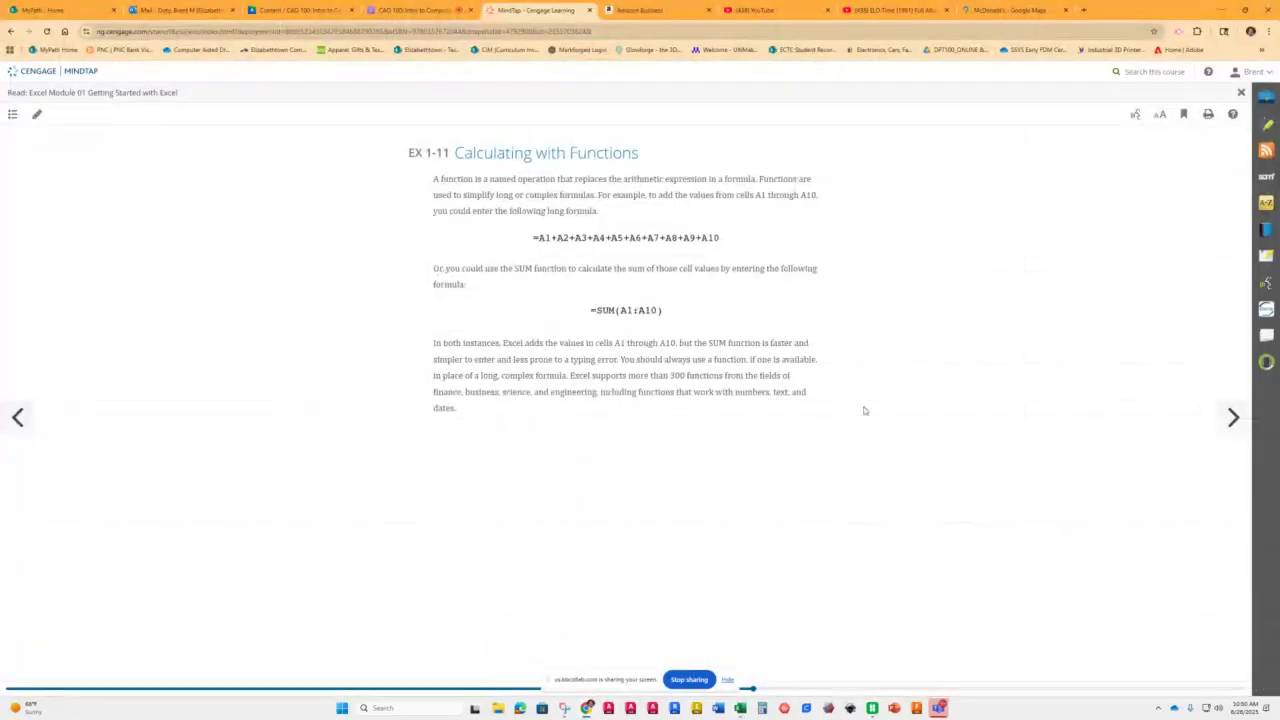
{"action": "left_click", "coordinate": [1233, 418]}
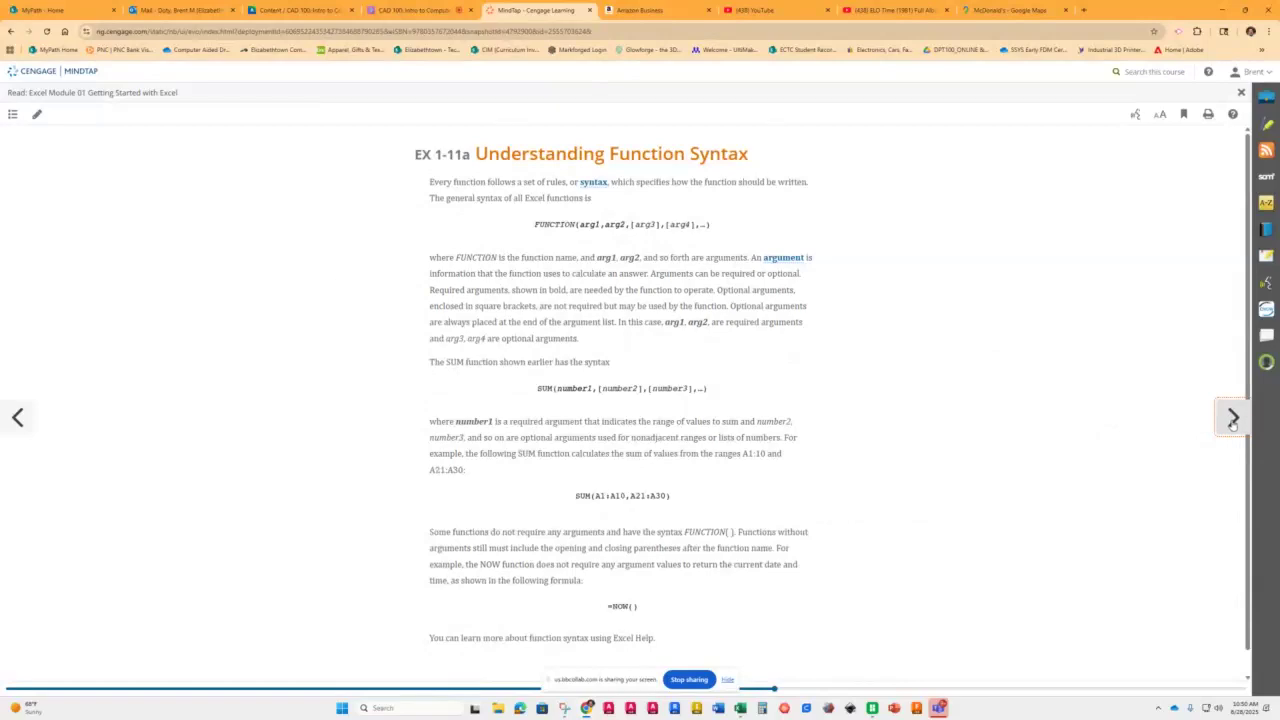
{"action": "left_click", "coordinate": [1232, 420]}
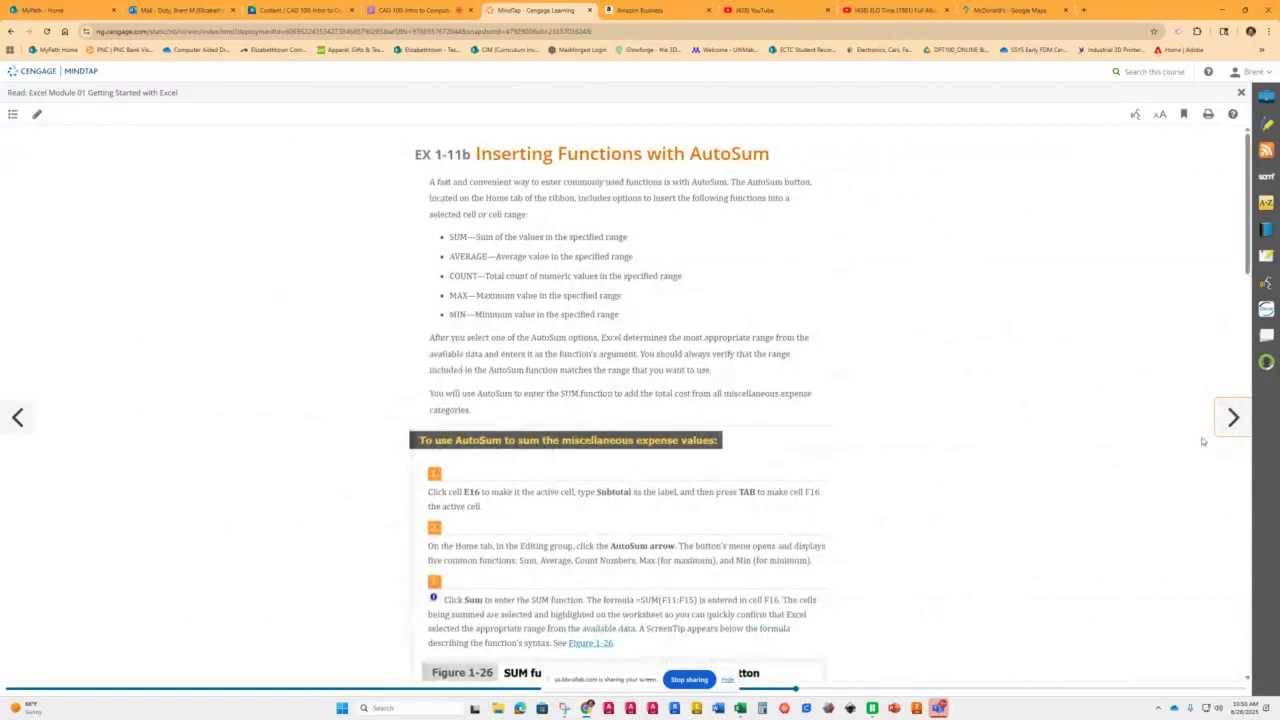
{"action": "scroll", "coordinate": [966, 508], "scroll_direction": "down", "scroll_amount": 2}
- Review the Modifying a Worksheet section and its instructions for moving and copying a cell or range
{"action": "left_click", "coordinate": [1232, 418]}
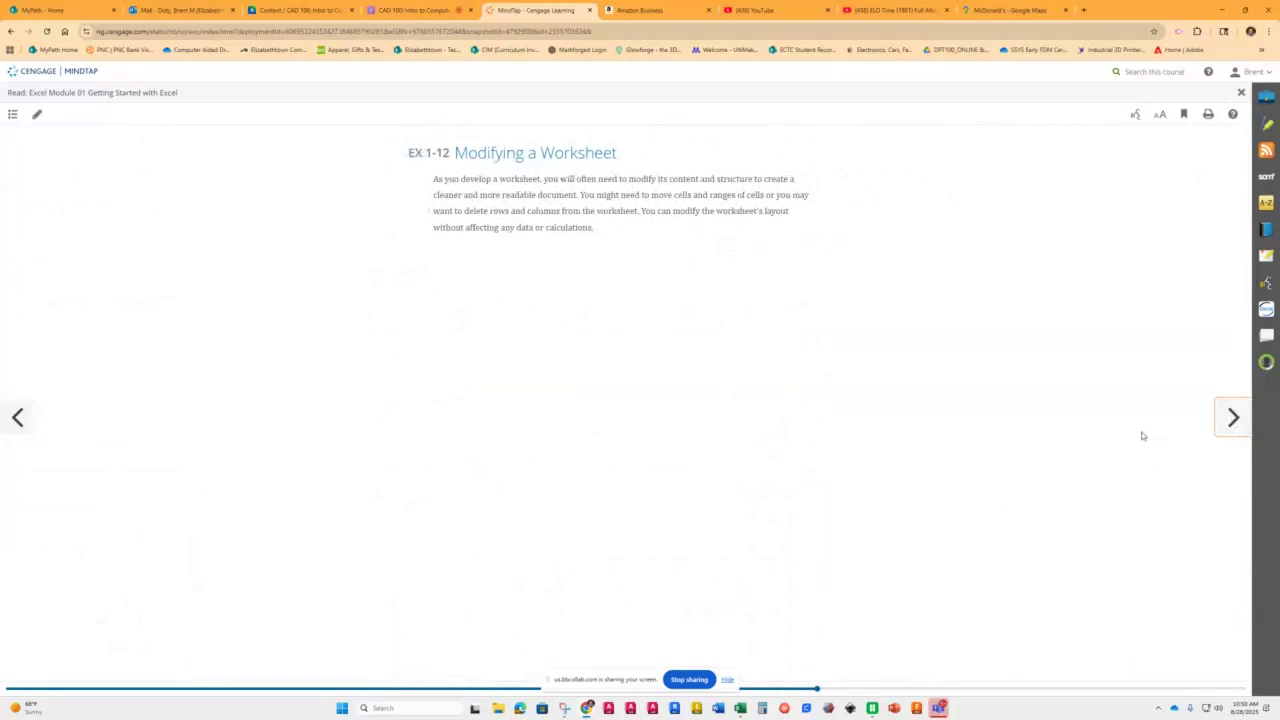
{"action": "left_click", "coordinate": [1232, 418]}
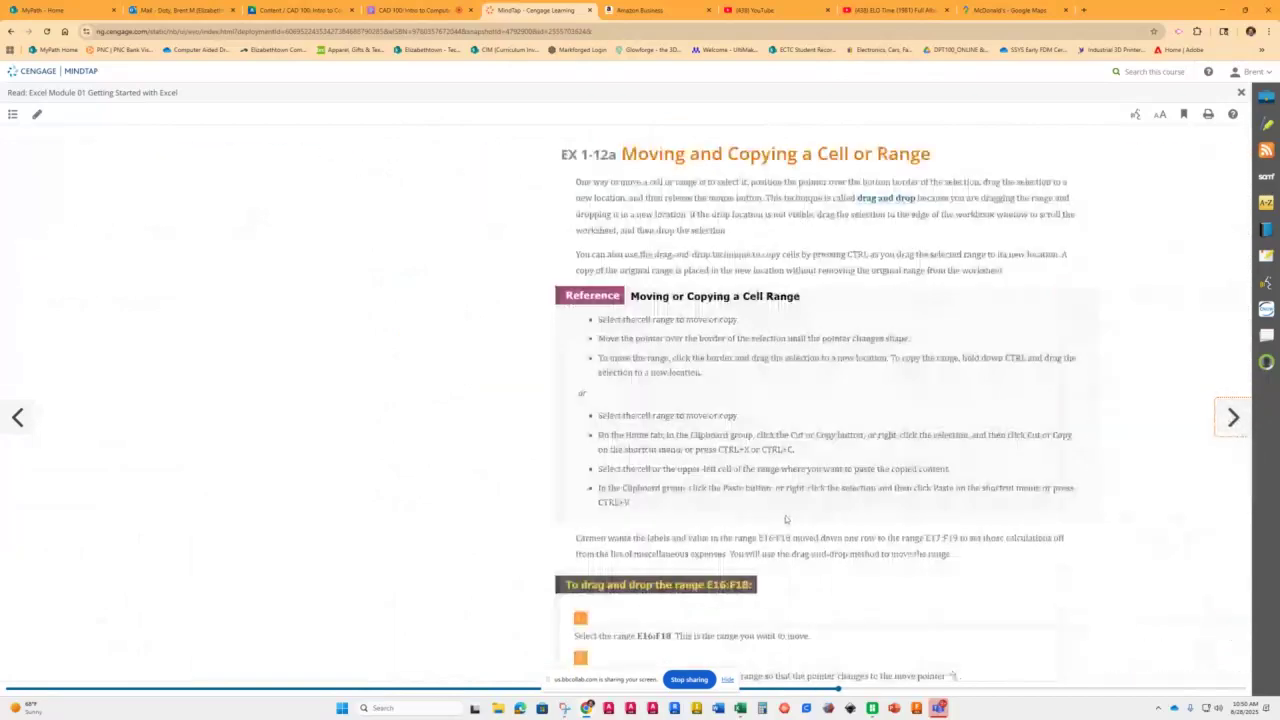
{"action": "scroll", "coordinate": [921, 505], "scroll_direction": "down", "scroll_amount": 2}
{"action": "scroll", "coordinate": [921, 505], "scroll_direction": "down", "scroll_amount": 3}
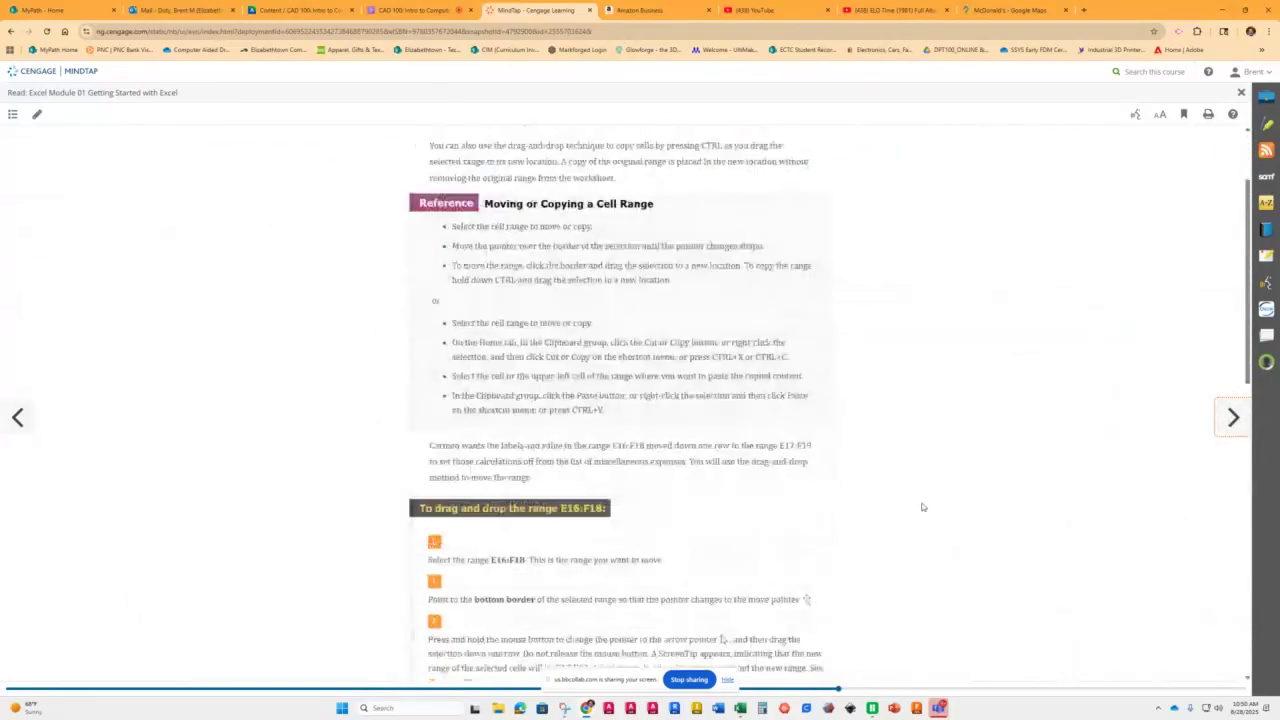
{"action": "scroll", "coordinate": [906, 515], "scroll_direction": "down", "scroll_amount": 2}
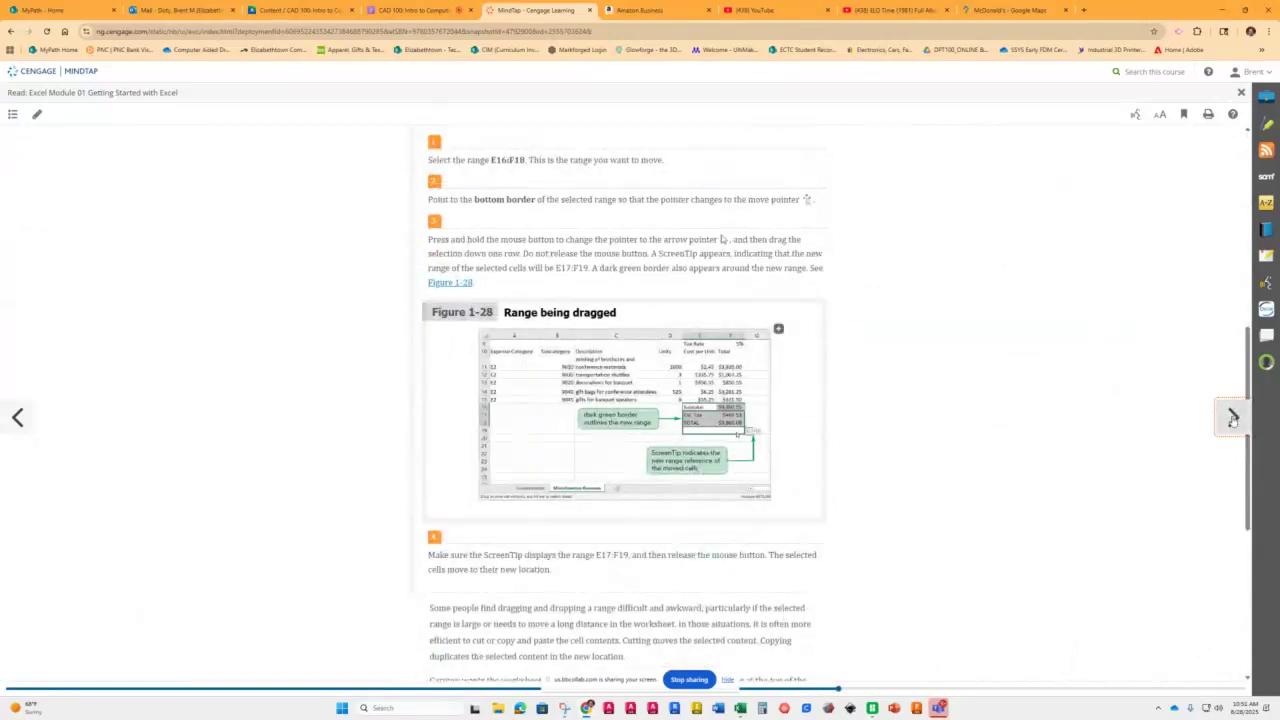
- Go to EX 1-13 Using the COUNT Function and skim its syntax and expense summary steps
{"action": "scroll", "coordinate": [702, 496], "scroll_direction": "up", "scroll_amount": 10}
{"action": "scroll", "coordinate": [702, 496], "scroll_direction": "up", "scroll_amount": 2}
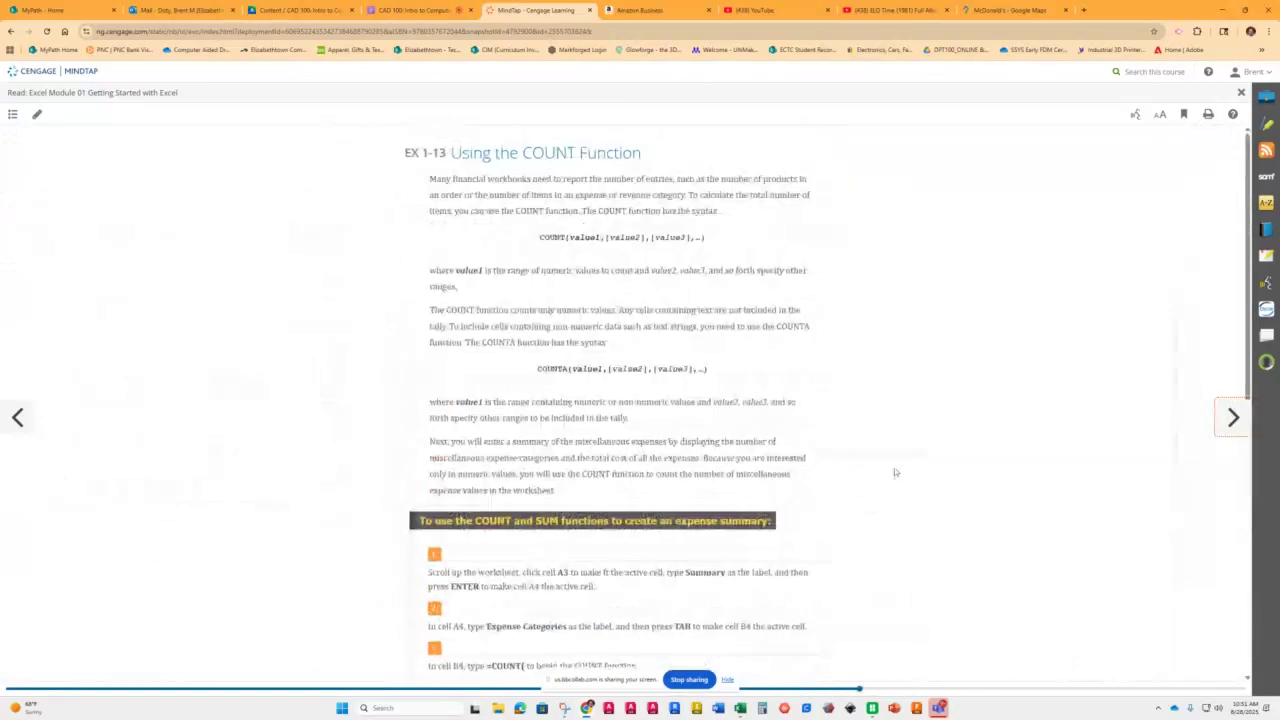
{"action": "scroll", "coordinate": [962, 481], "scroll_direction": "down", "scroll_amount": 3}
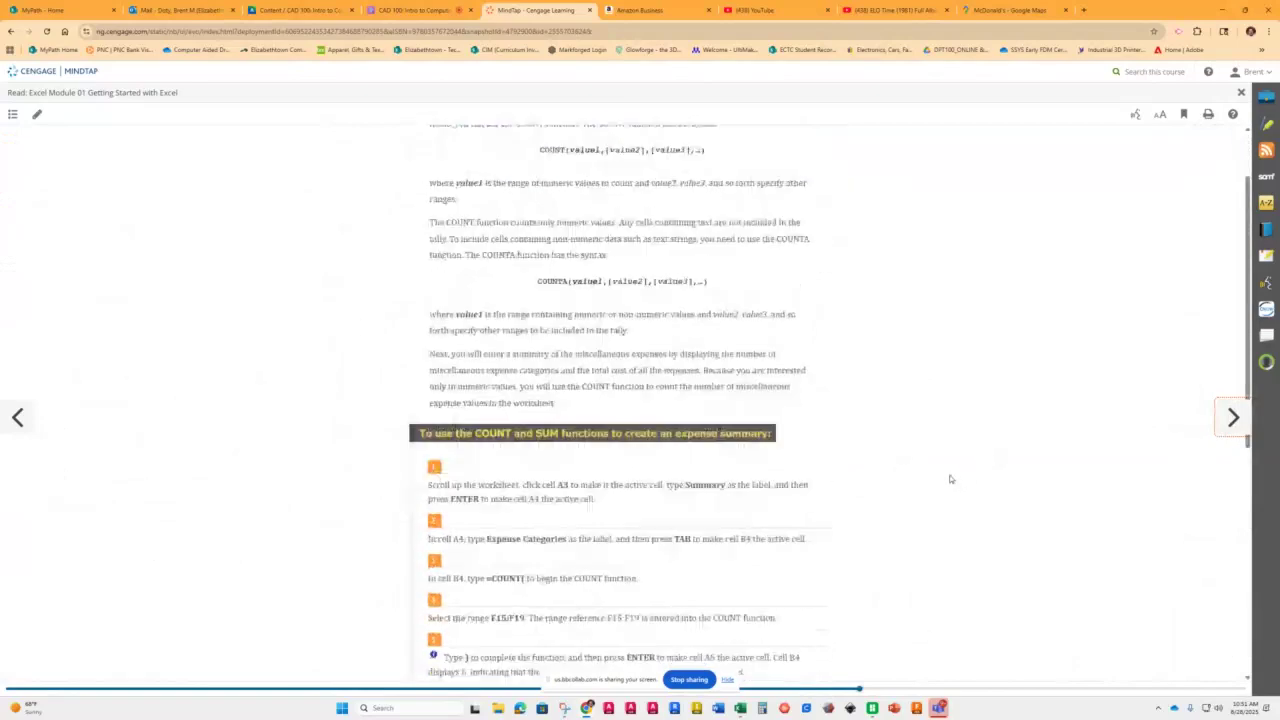
{"action": "scroll", "coordinate": [950, 482], "scroll_direction": "down", "scroll_amount": 3}
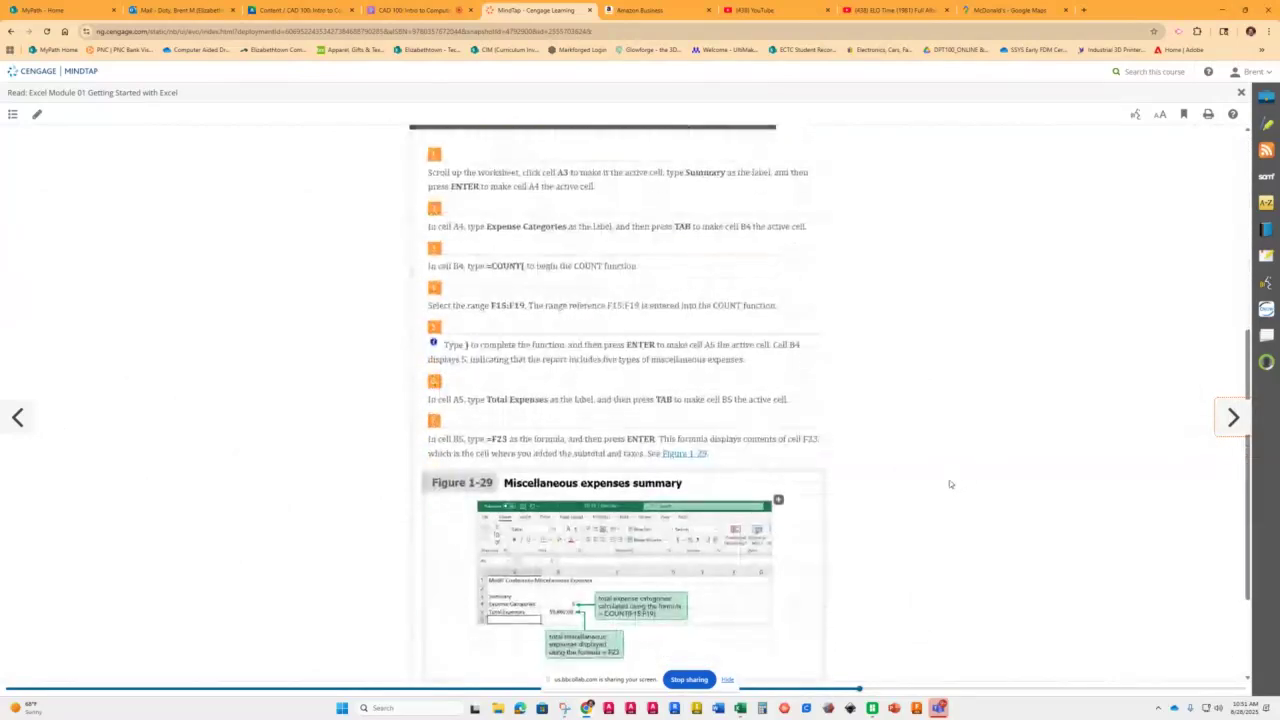
{"action": "scroll", "coordinate": [948, 485], "scroll_direction": "up", "scroll_amount": 5}
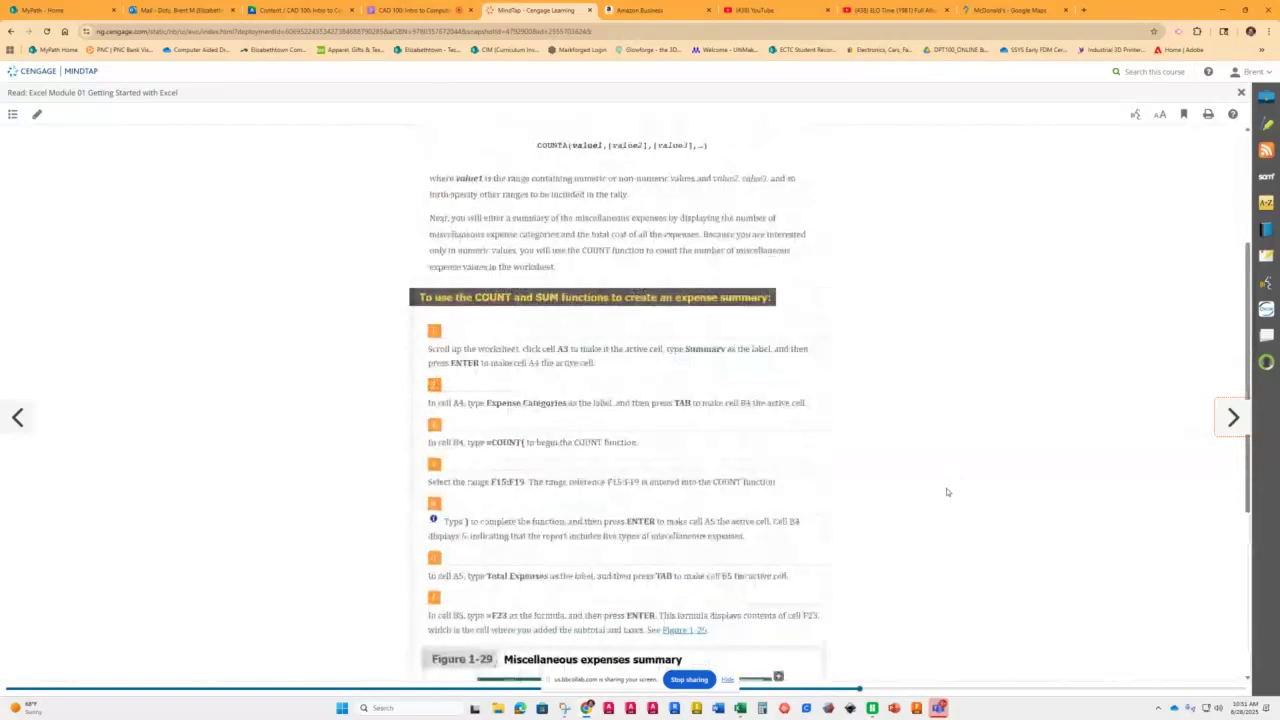
- Advance to Modifying Rows and Columns and read the reference on inserting and deleting rows or columns
{"action": "left_click", "coordinate": [1233, 419]}
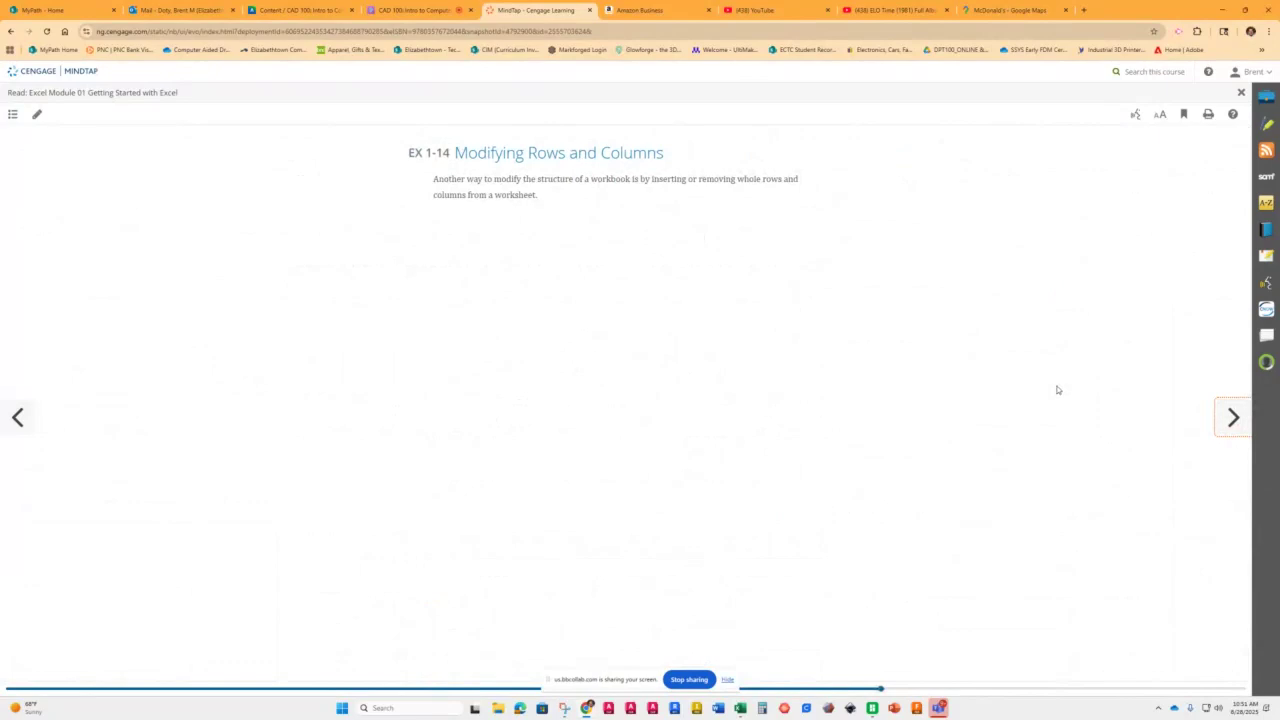
{"action": "left_click", "coordinate": [1233, 418]}
{"action": "scroll", "coordinate": [597, 433], "scroll_direction": "up", "scroll_amount": 5}
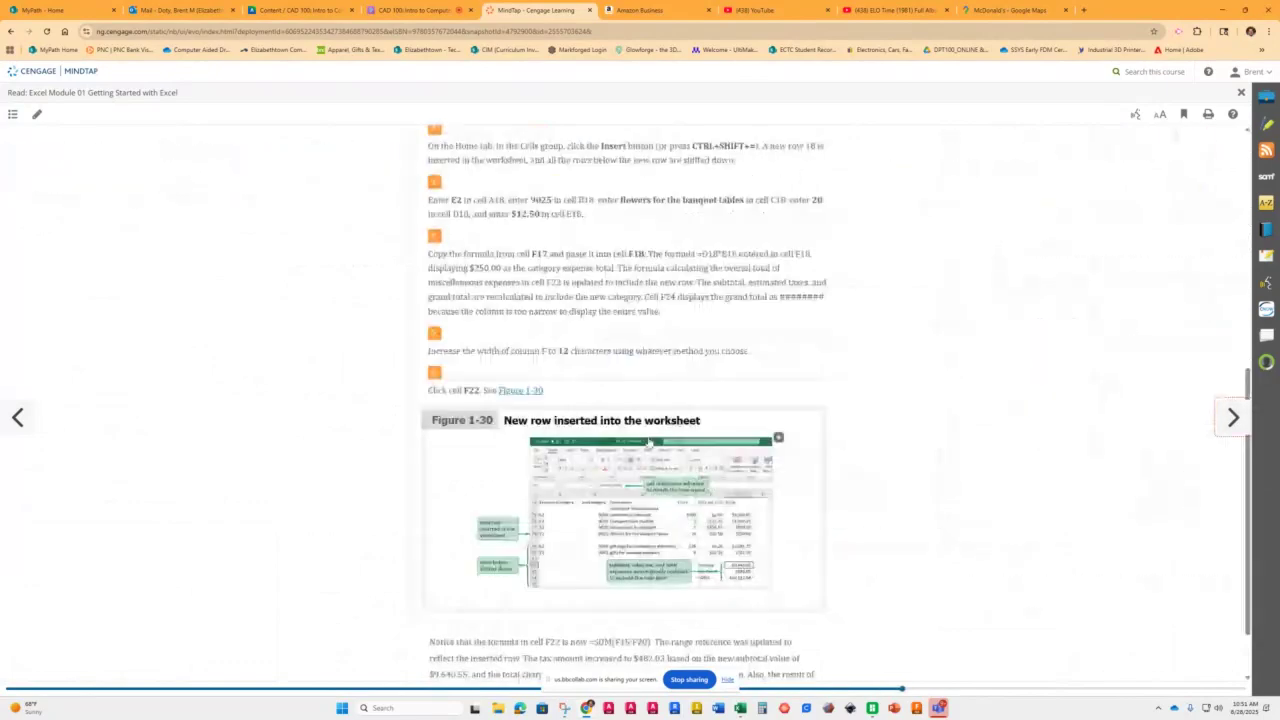
{"action": "scroll", "coordinate": [857, 432], "scroll_direction": "down", "scroll_amount": 2}
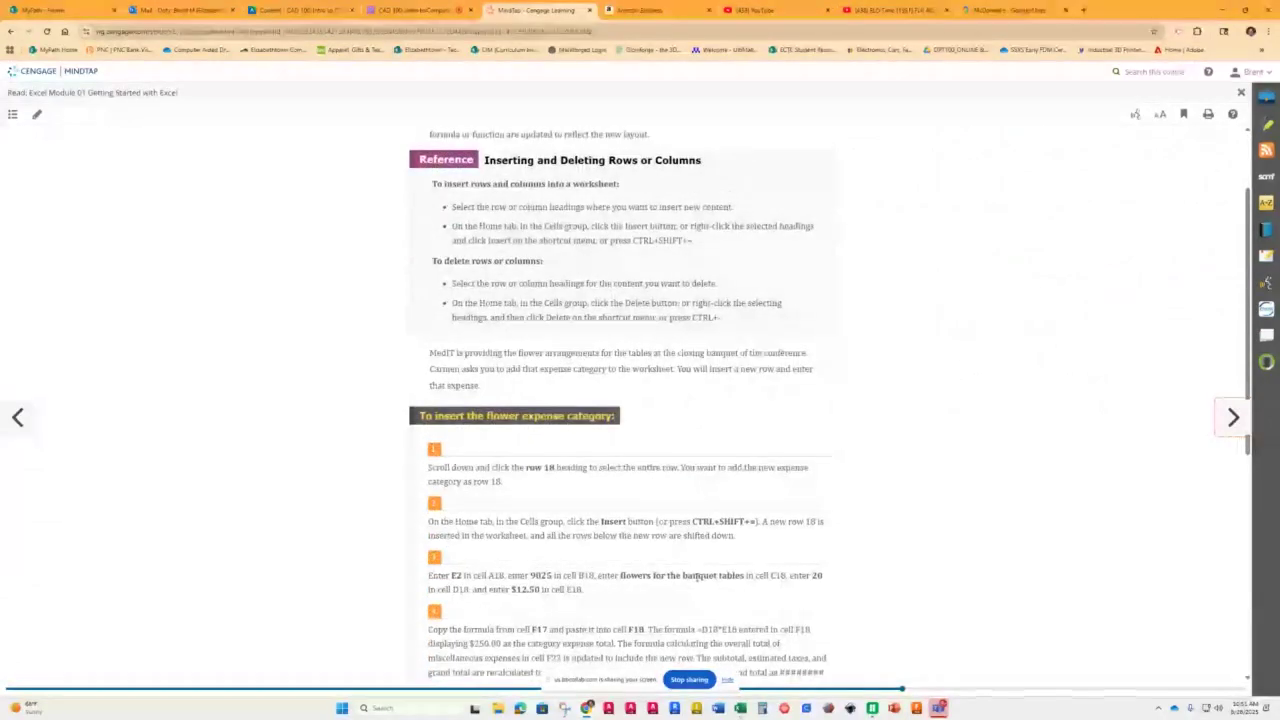
- Switch to Book1 in Excel and insert three blank rows at rows 15 to 17 of the Inventory to Keep sheet
{"action": "mouse_move", "coordinate": [740, 708]}
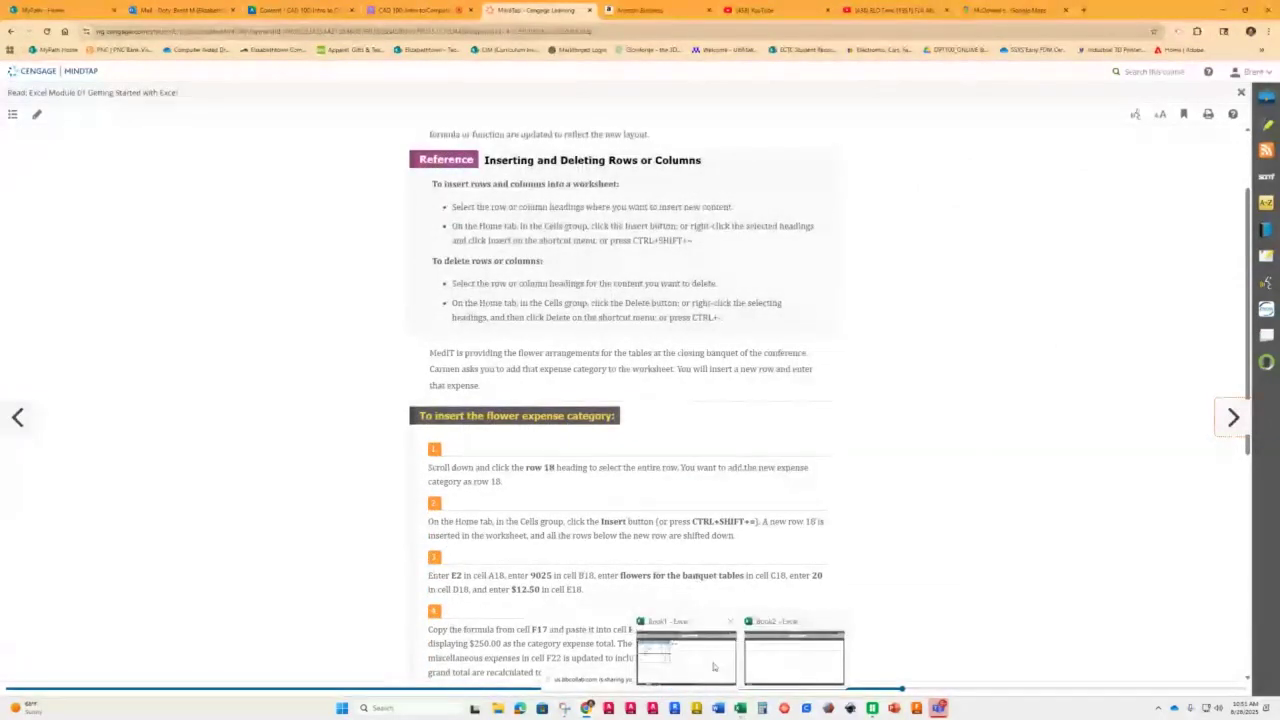
{"action": "left_click", "coordinate": [714, 666]}
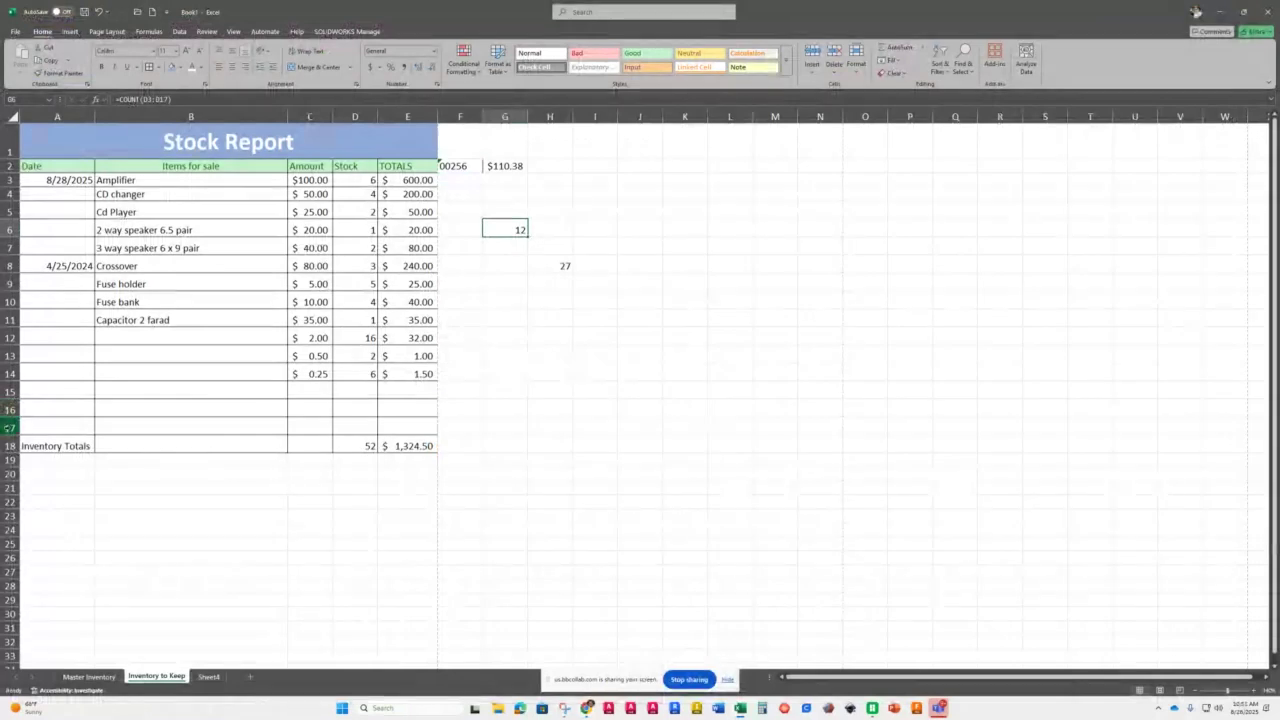
{"action": "left_click_drag", "start_coordinate": [8, 427], "coordinate": [8, 392]}
{"action": "right_click", "coordinate": [8, 392]}
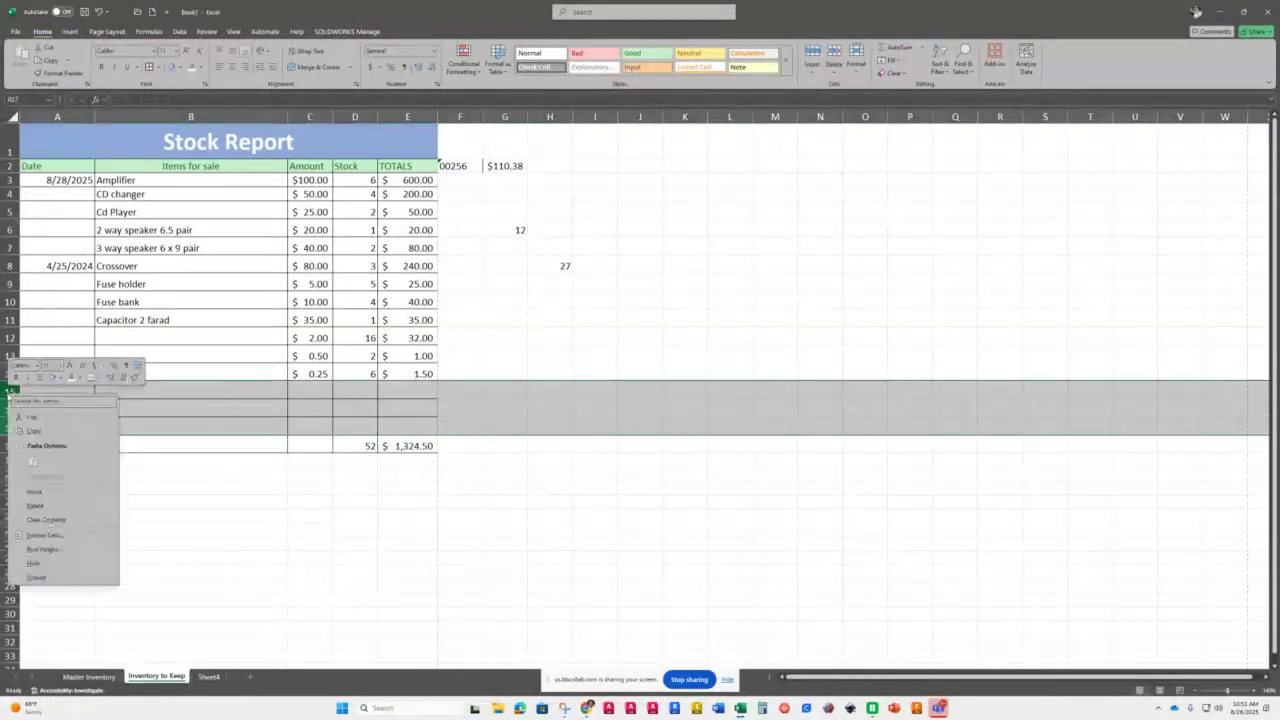
{"action": "left_click", "coordinate": [34, 492]}
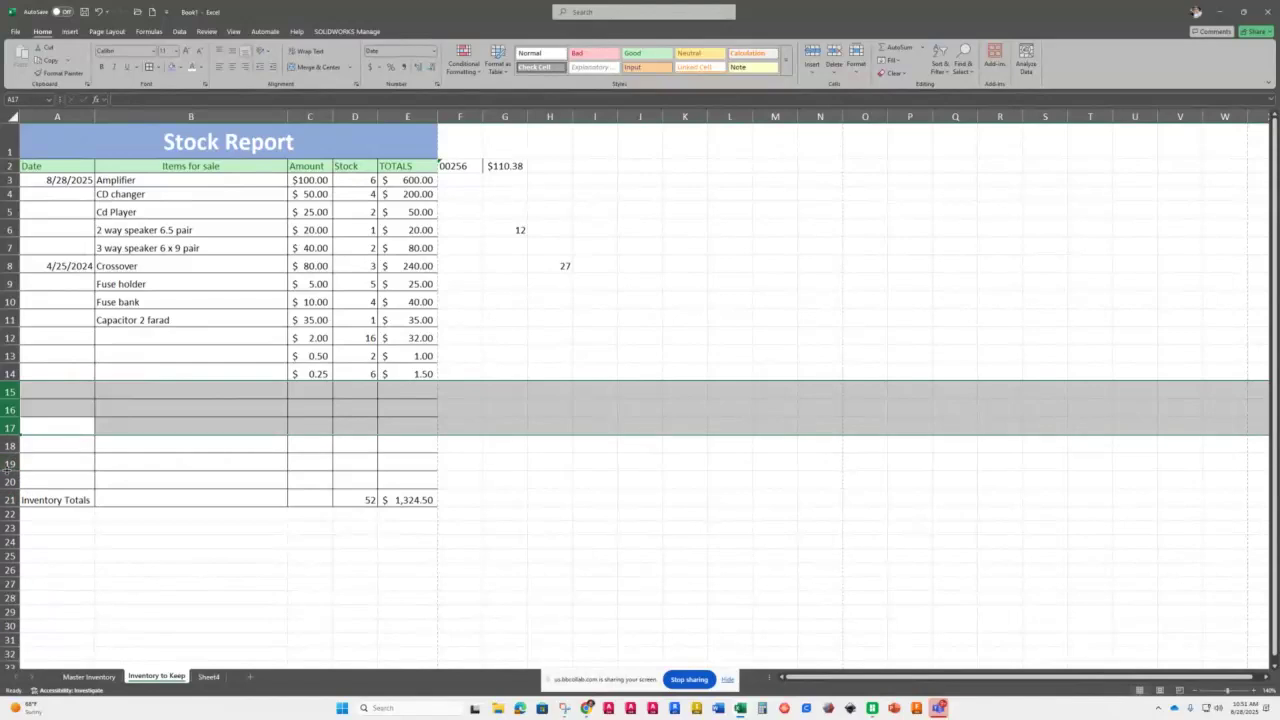
- Delete the blank rows 15 through 20 above the Inventory Totals row
{"action": "left_click", "coordinate": [10, 463]}
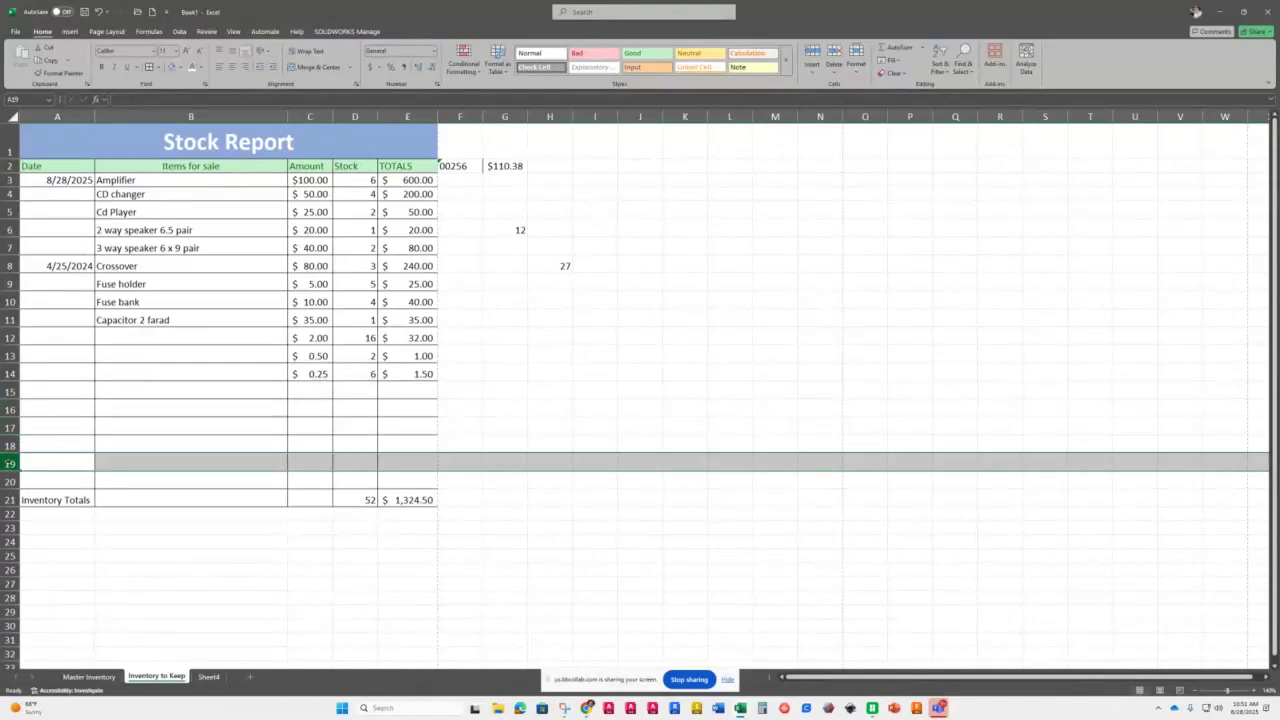
{"action": "left_click_drag", "start_coordinate": [10, 480], "coordinate": [10, 391]}
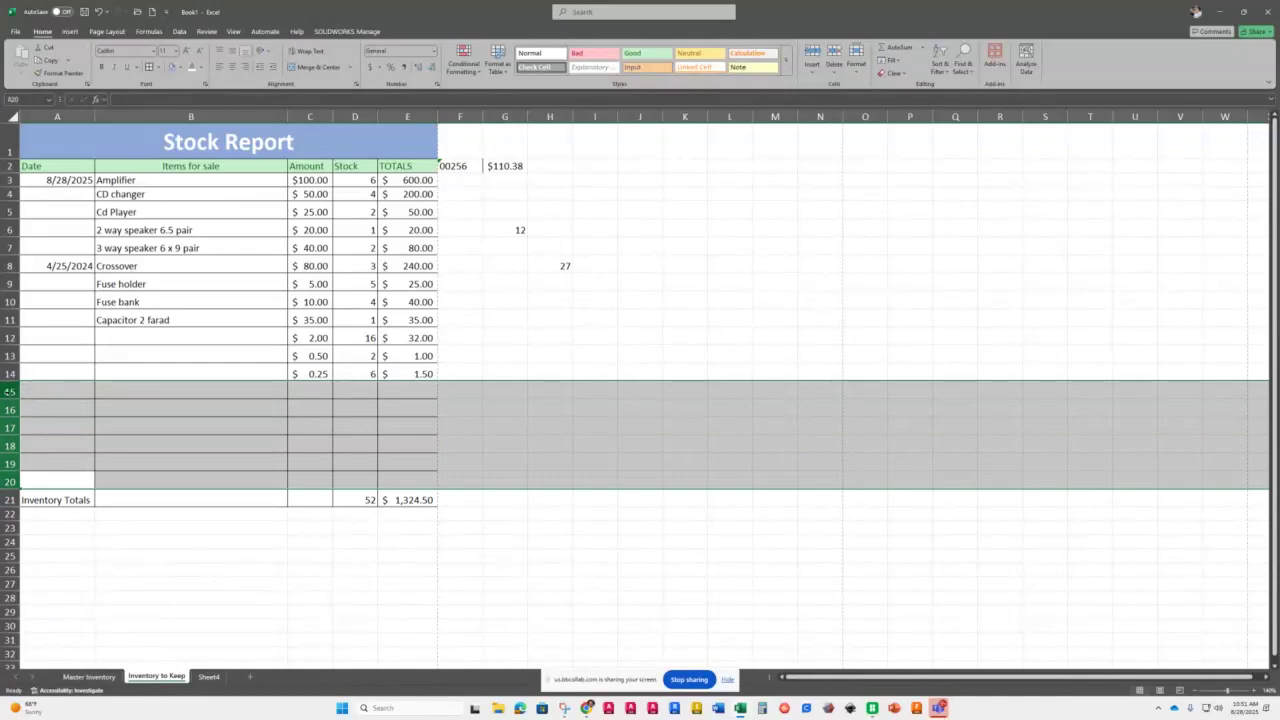
{"action": "right_click", "coordinate": [10, 391]}
{"action": "left_click", "coordinate": [34, 505]}
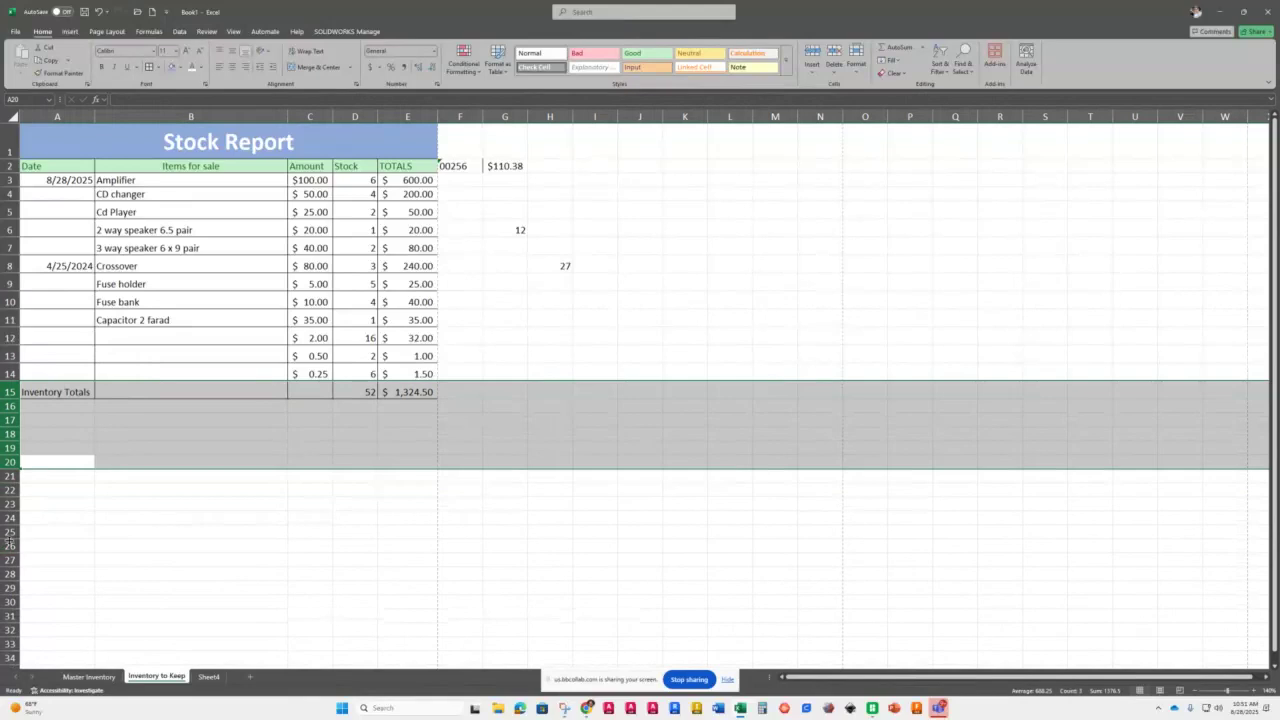
{"action": "left_click", "coordinate": [294, 600]}
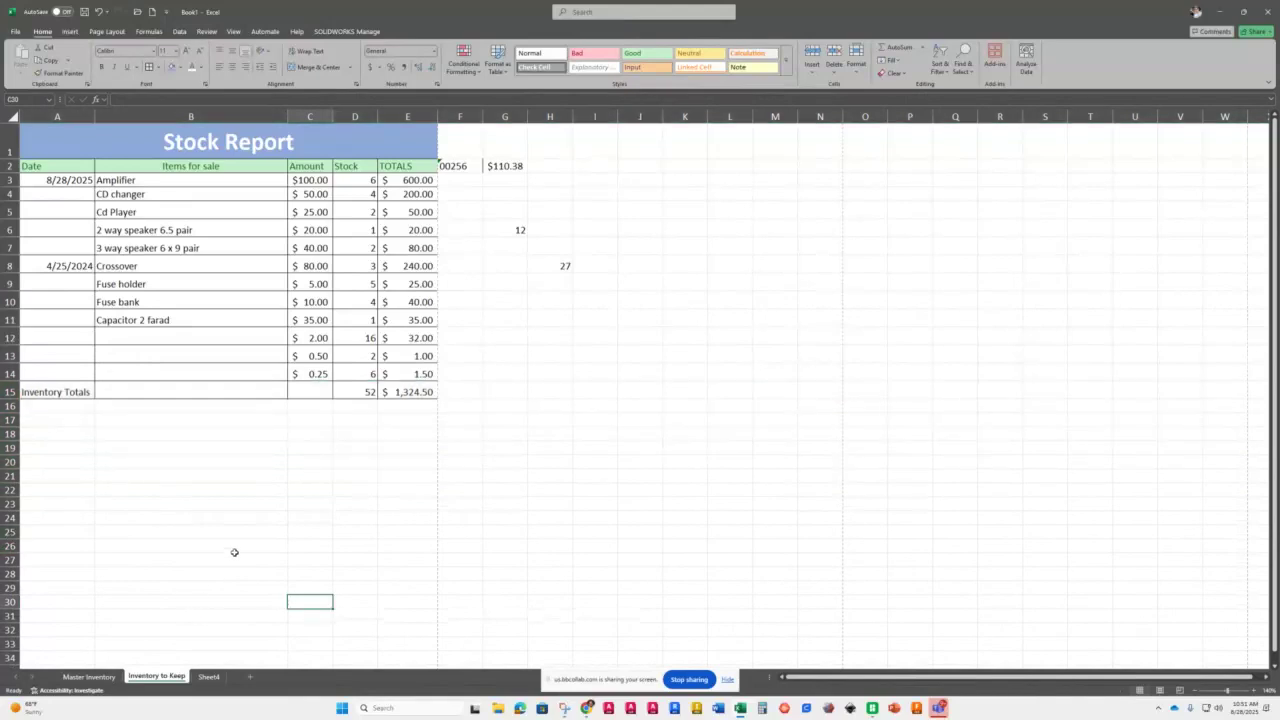
- Return to MindTap and page through Deleting Rows and Columns and Inserting and Deleting a Range to Using Flash Fill
{"action": "mouse_move", "coordinate": [587, 708]}
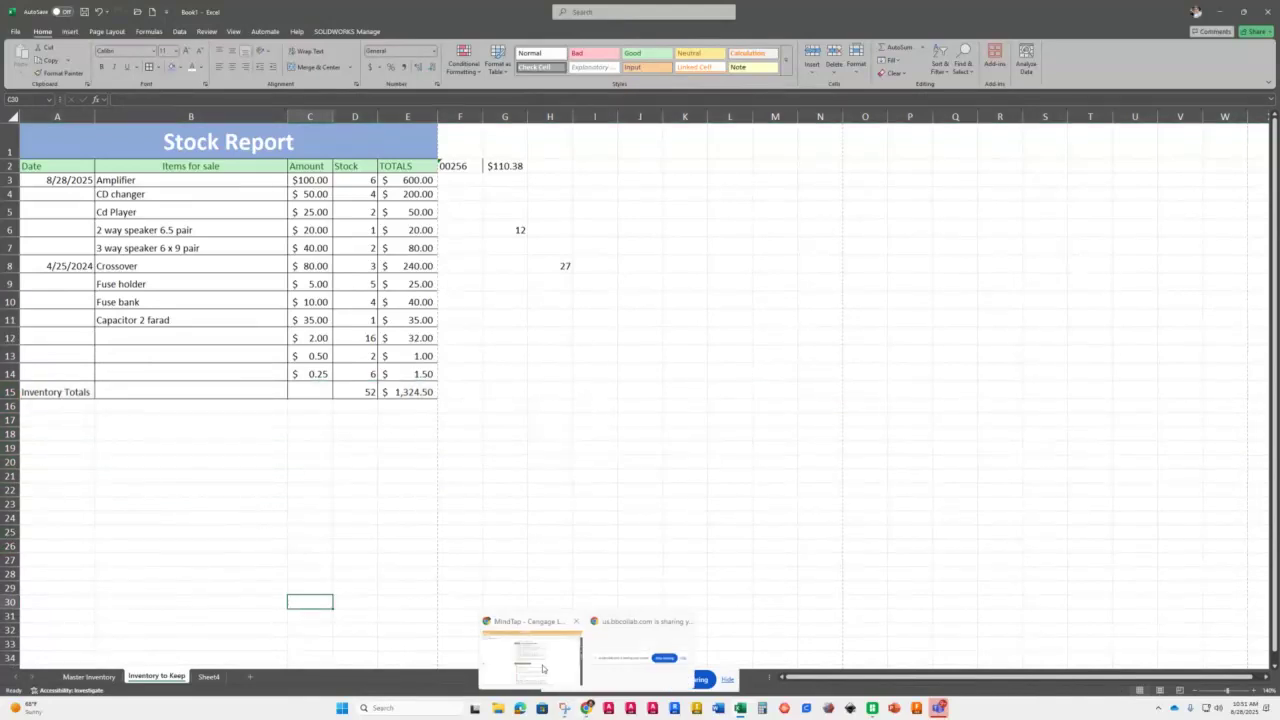
{"action": "left_click", "coordinate": [560, 655]}
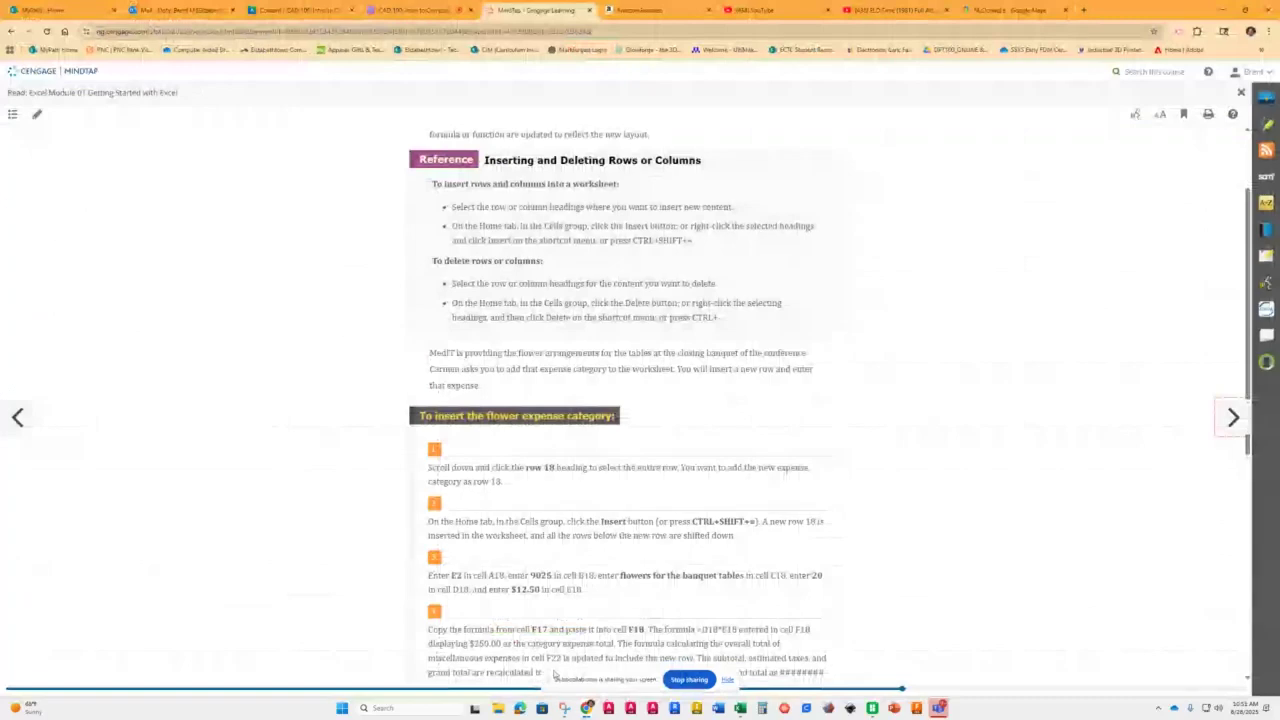
{"action": "left_click", "coordinate": [1233, 417]}
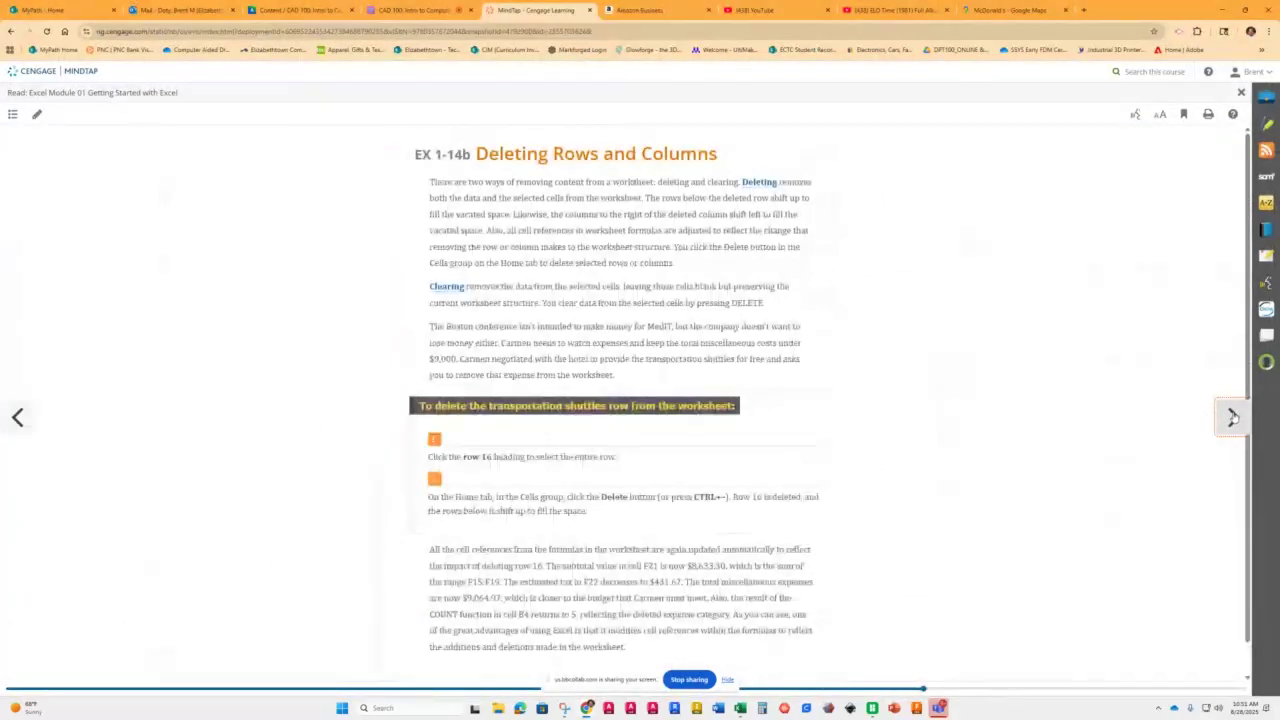
{"action": "left_click", "coordinate": [1233, 417]}
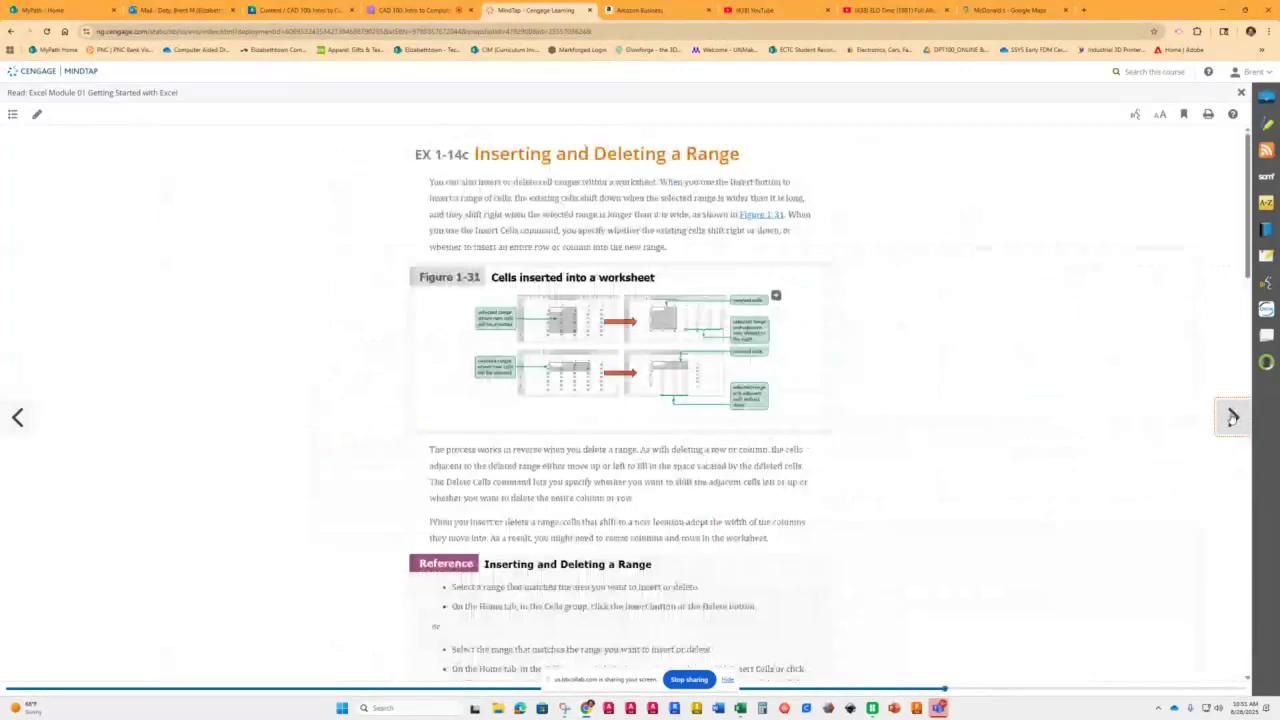
{"action": "left_click", "coordinate": [1233, 417]}
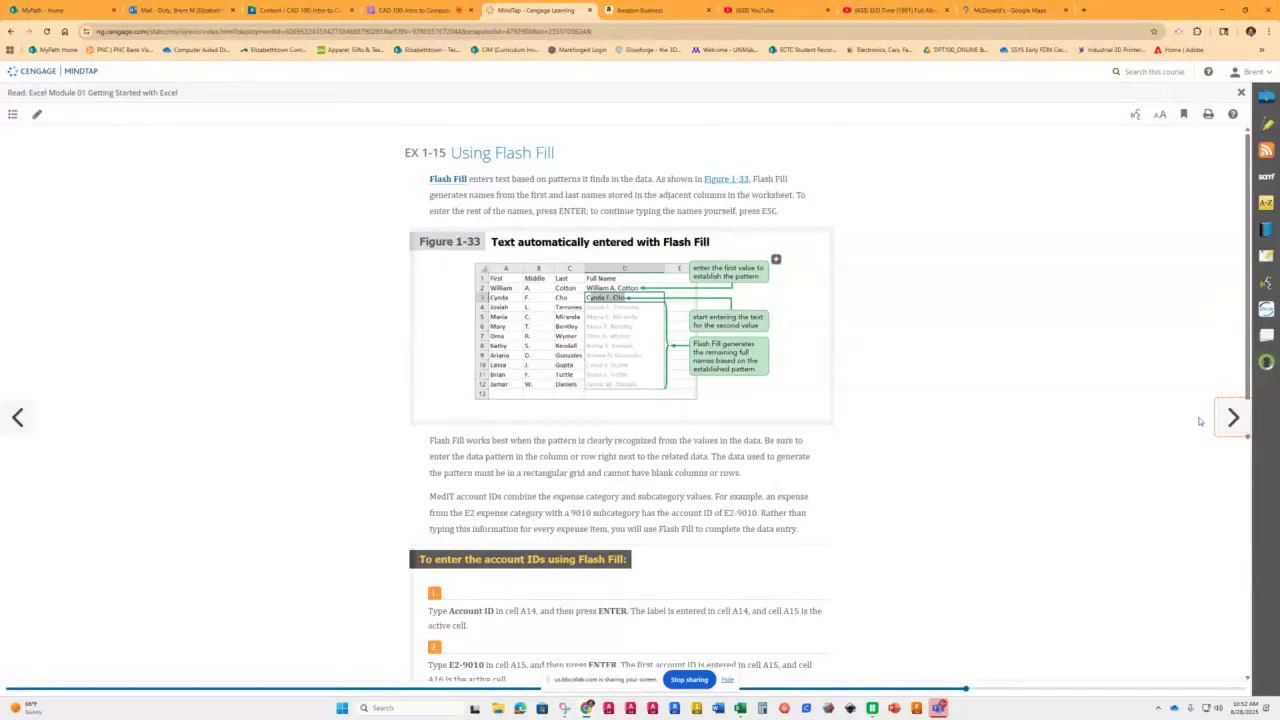
- Page through the MindTap reading from Using Flash Fill past cell borders, font size and Printing a Workbook to Changing Worksheet Views
{"action": "left_click", "coordinate": [1228, 420]}
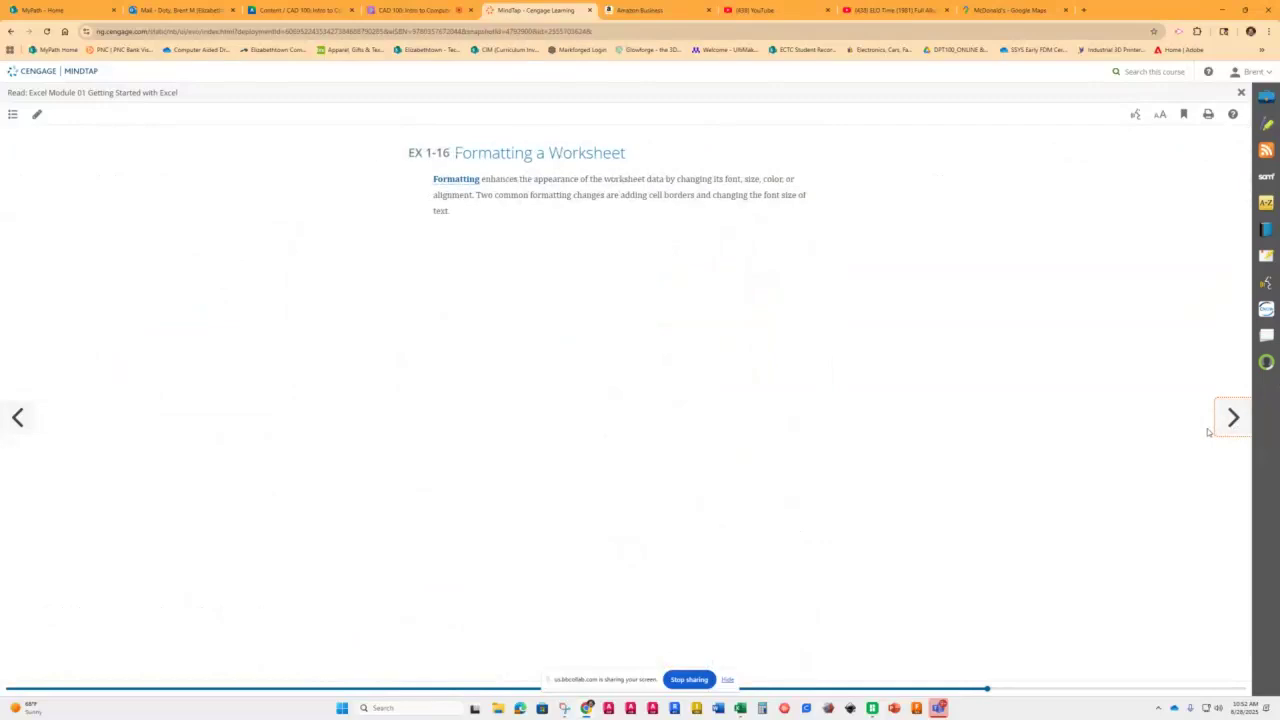
{"action": "left_click", "coordinate": [1230, 420]}
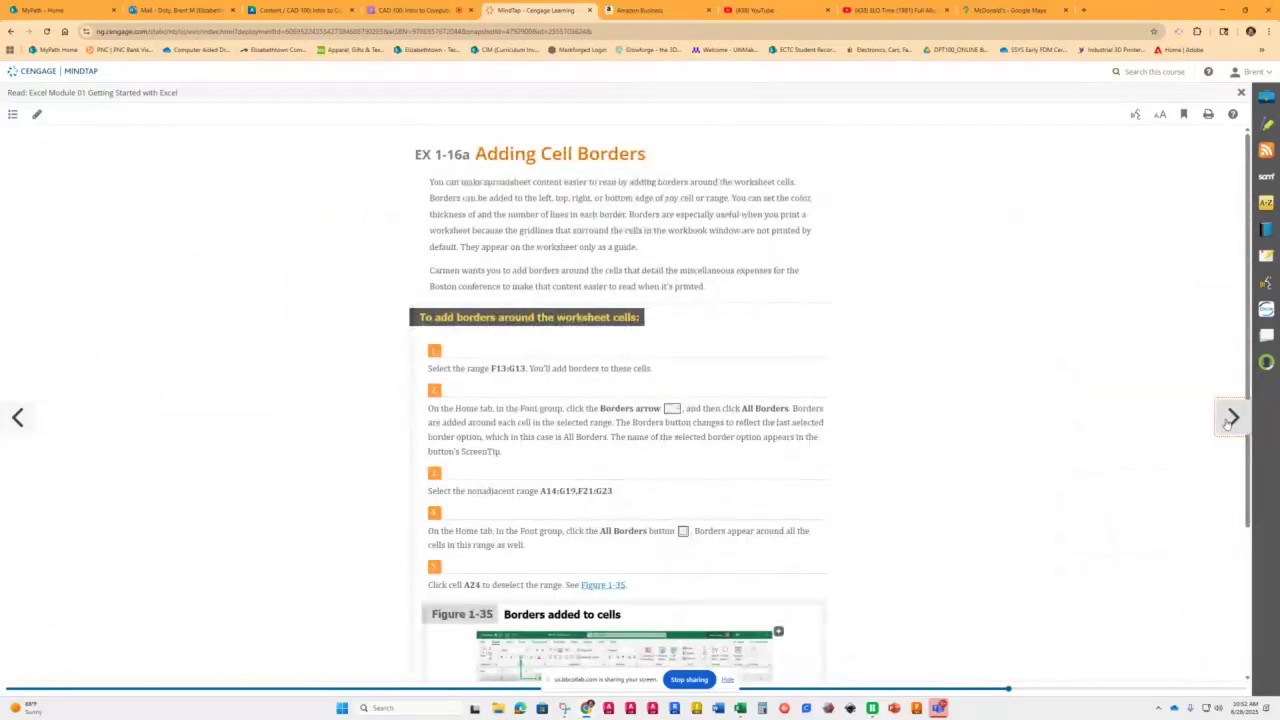
{"action": "left_click", "coordinate": [1228, 420]}
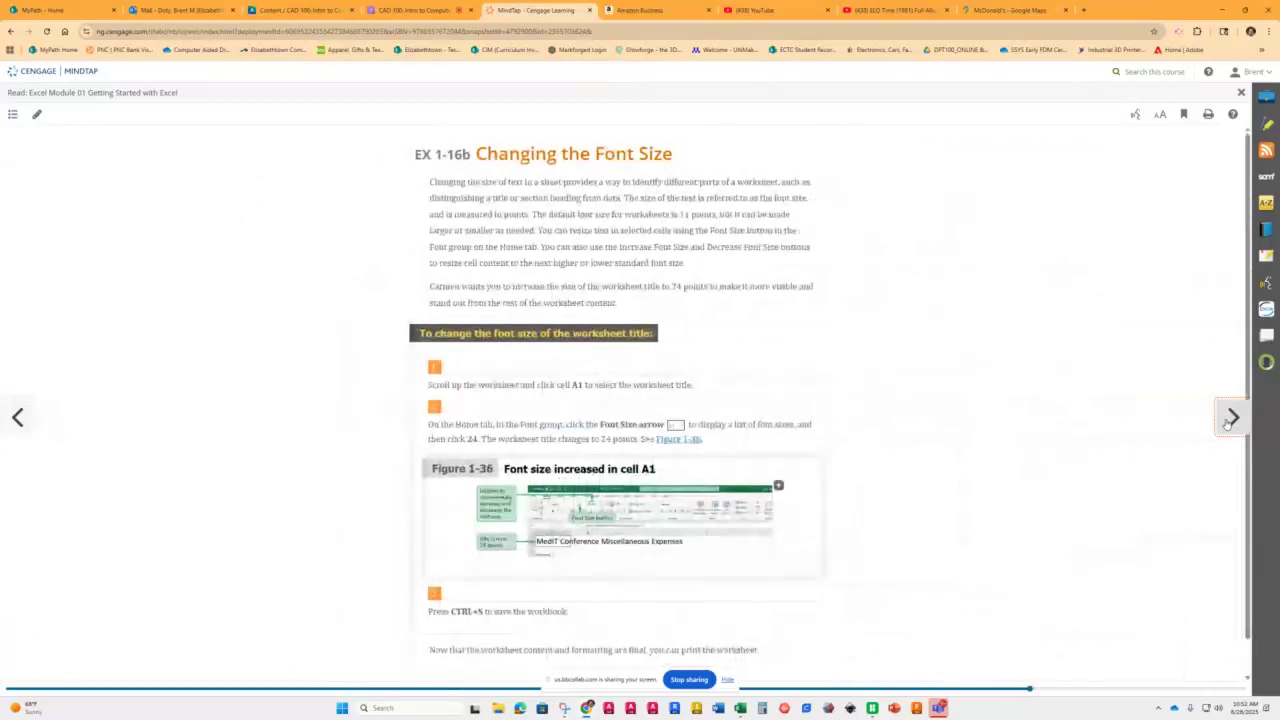
{"action": "left_click", "coordinate": [1230, 418]}
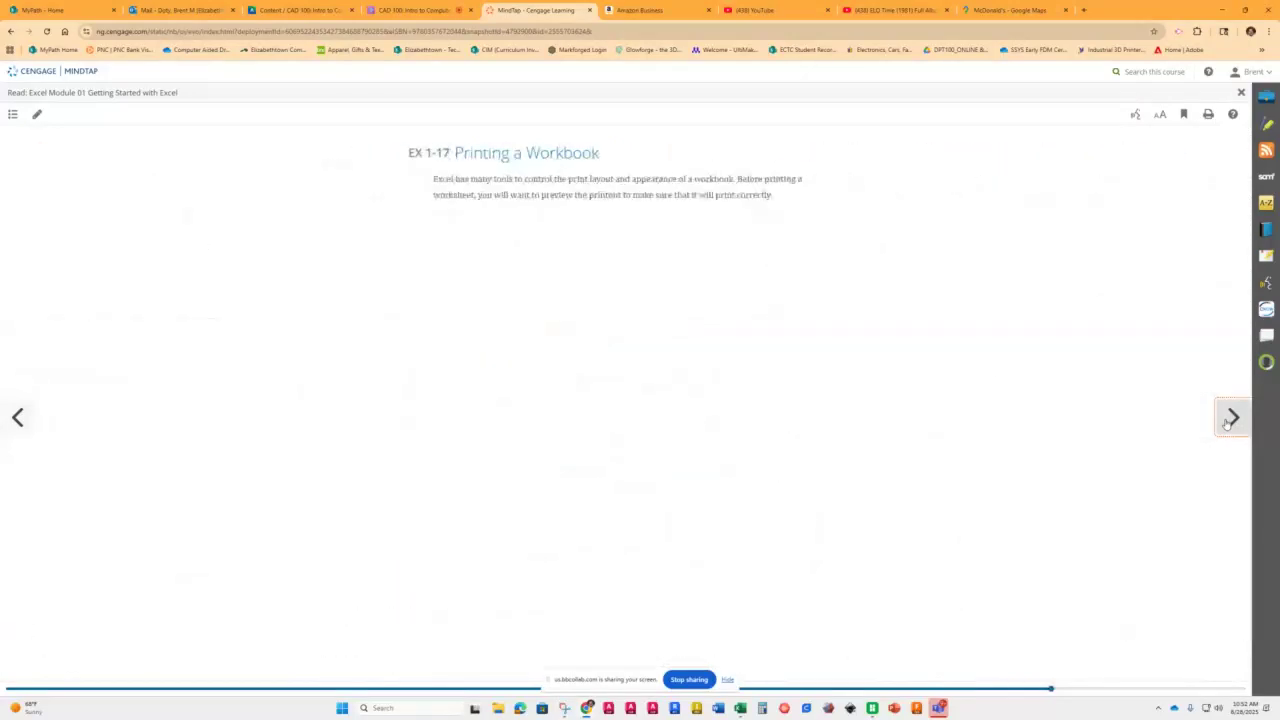
{"action": "left_click", "coordinate": [1230, 418]}
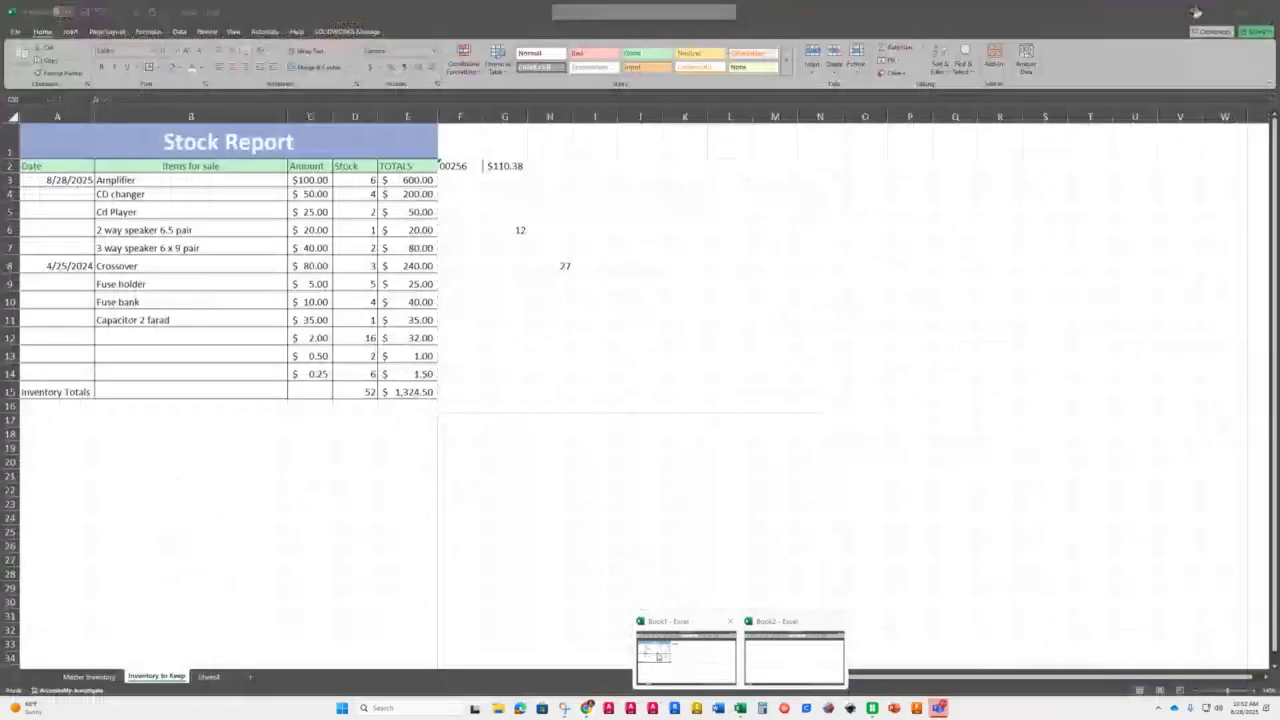
- Switch to Book1 in Excel and show the Inventory to Keep sheet in Page Break Preview
{"action": "left_click", "coordinate": [680, 643]}
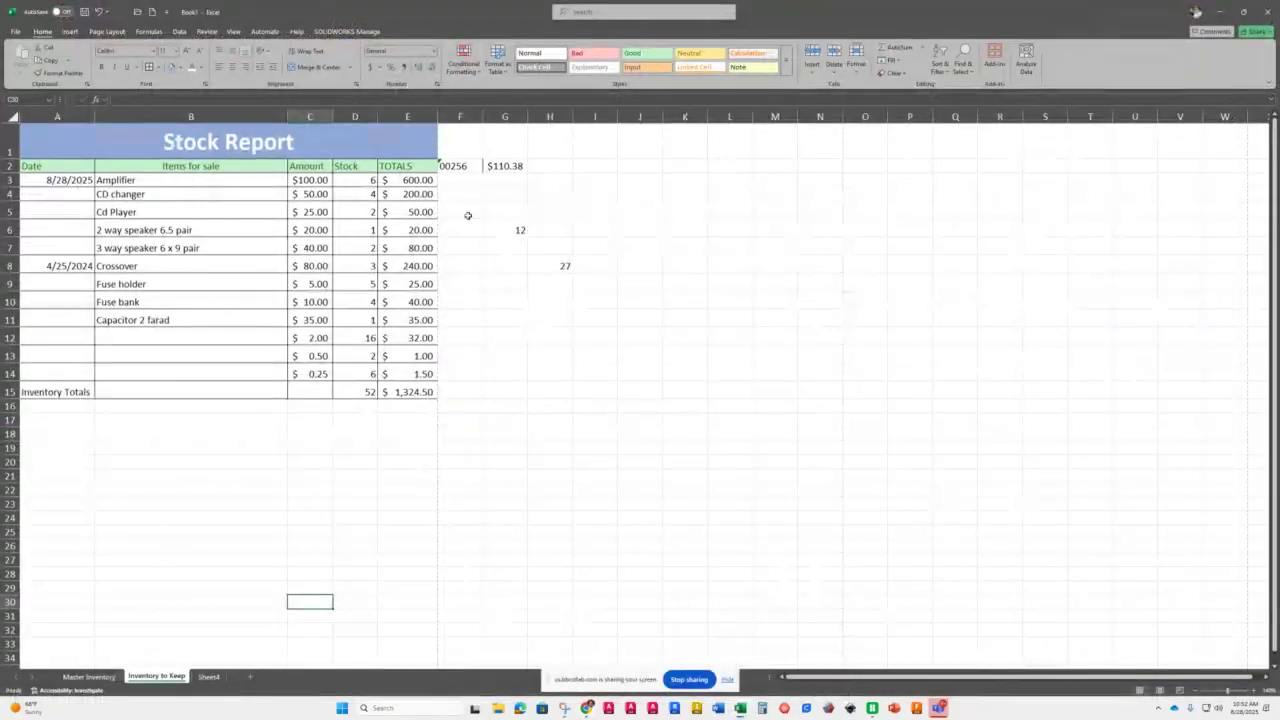
{"action": "left_click", "coordinate": [460, 178]}
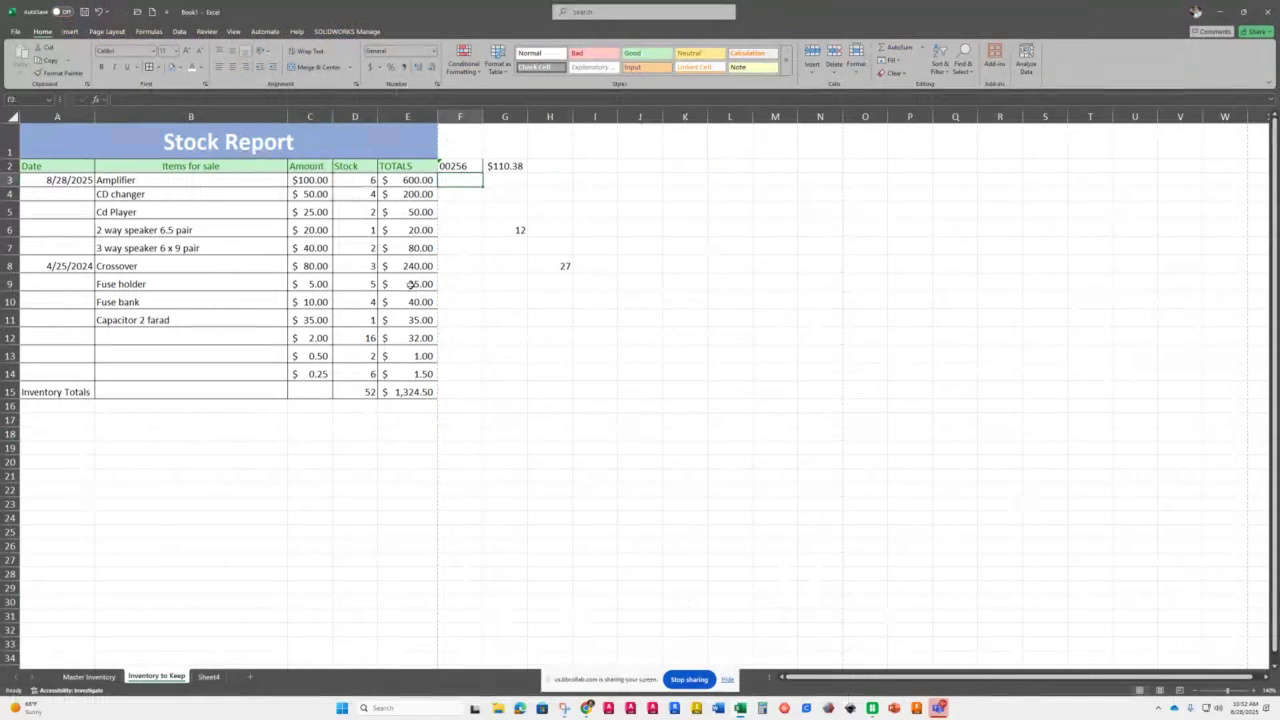
{"action": "left_click", "coordinate": [107, 31]}
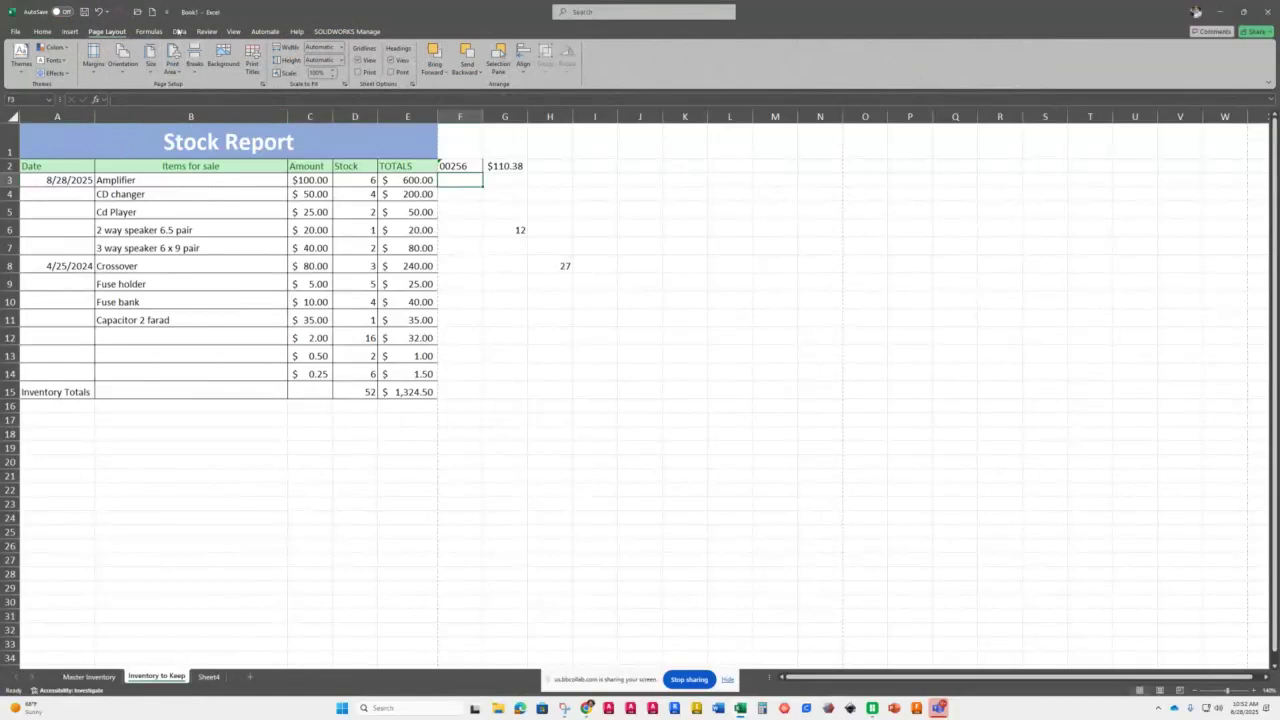
{"action": "left_click", "coordinate": [233, 31]}
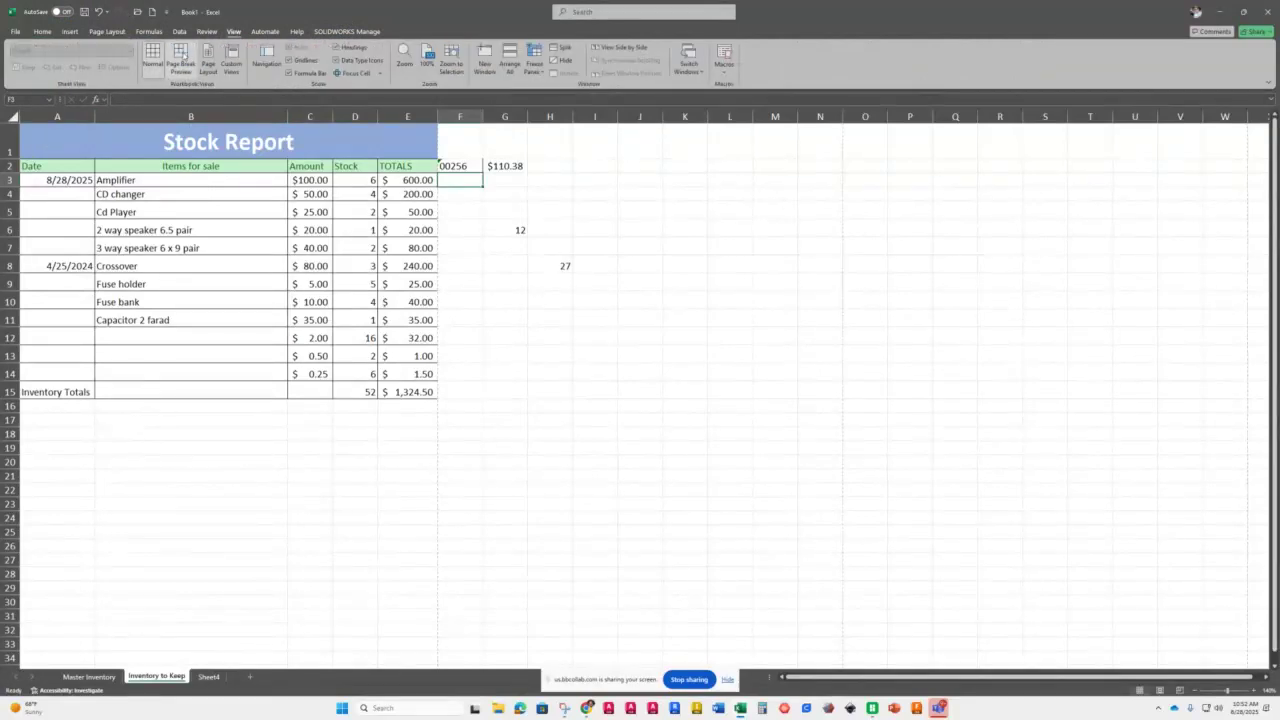
{"action": "left_click", "coordinate": [181, 58]}
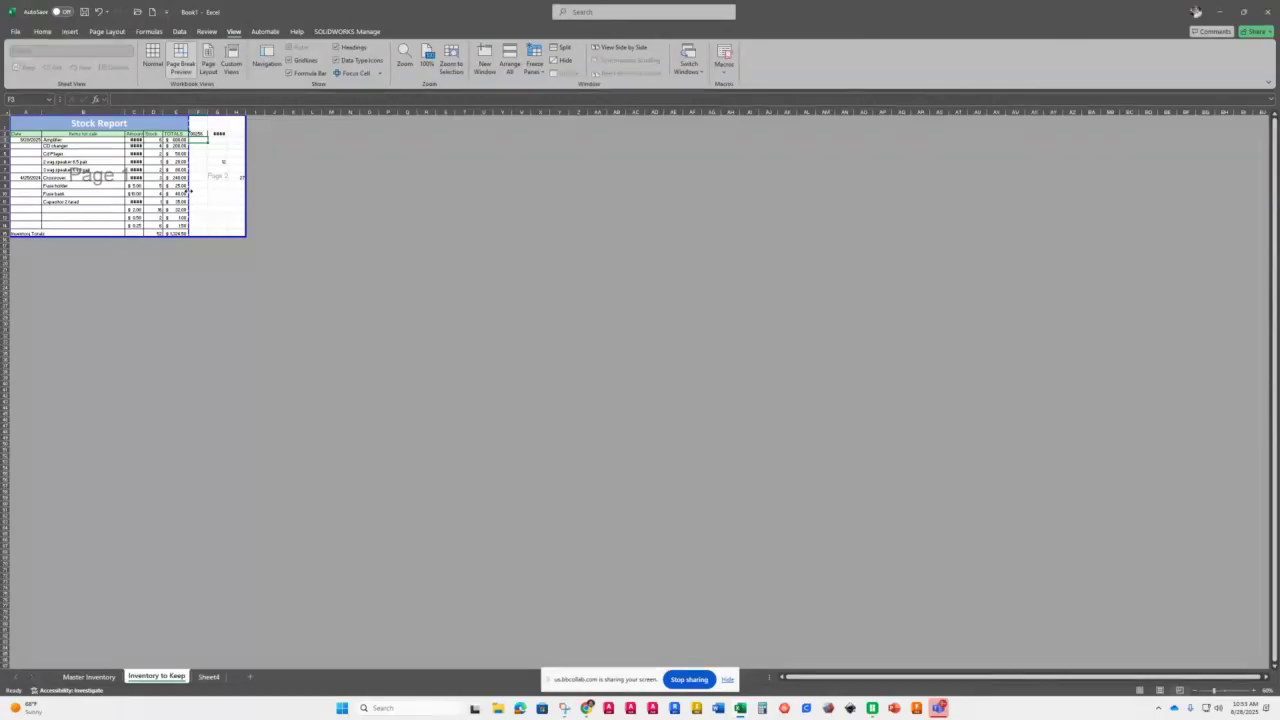
- Move the vertical page break from column E to the end of column H, then narrow the print boundary to column E and extend it back
{"action": "left_click_drag", "start_coordinate": [189, 190], "coordinate": [246, 190]}
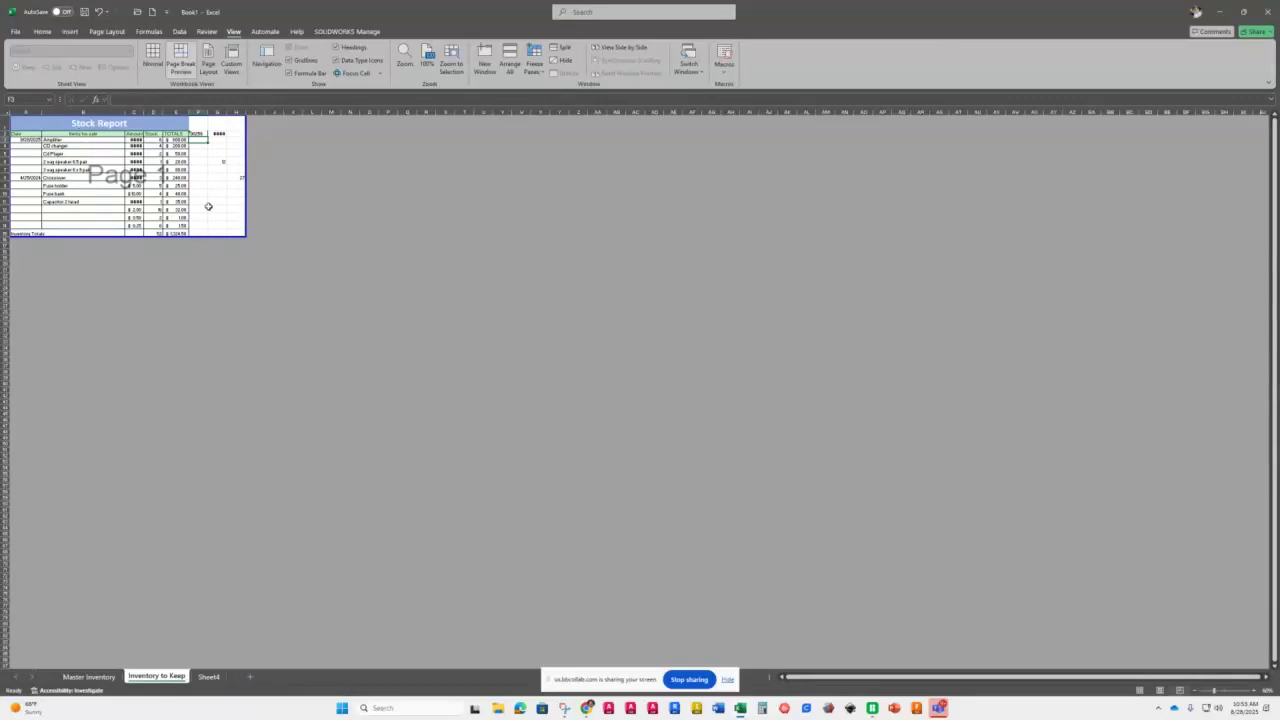
{"action": "left_click_drag", "start_coordinate": [246, 160], "coordinate": [188, 160]}
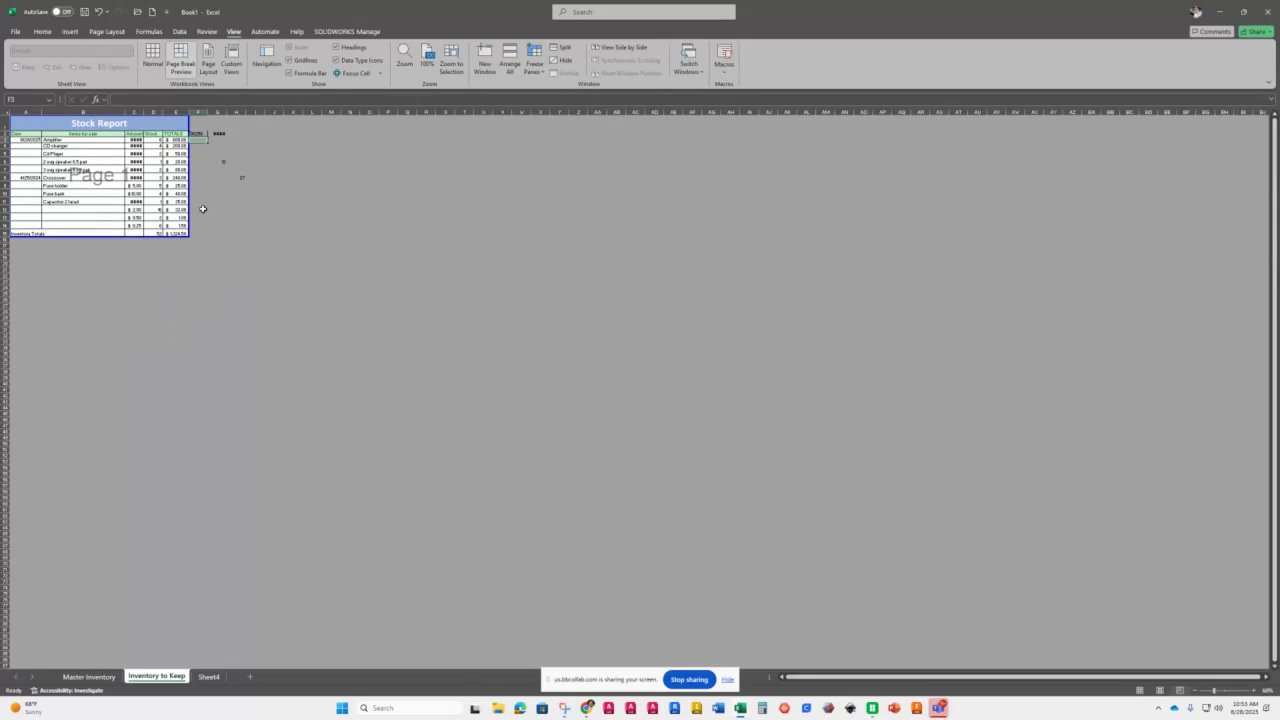
{"action": "left_click_drag", "start_coordinate": [188, 172], "coordinate": [244, 163]}
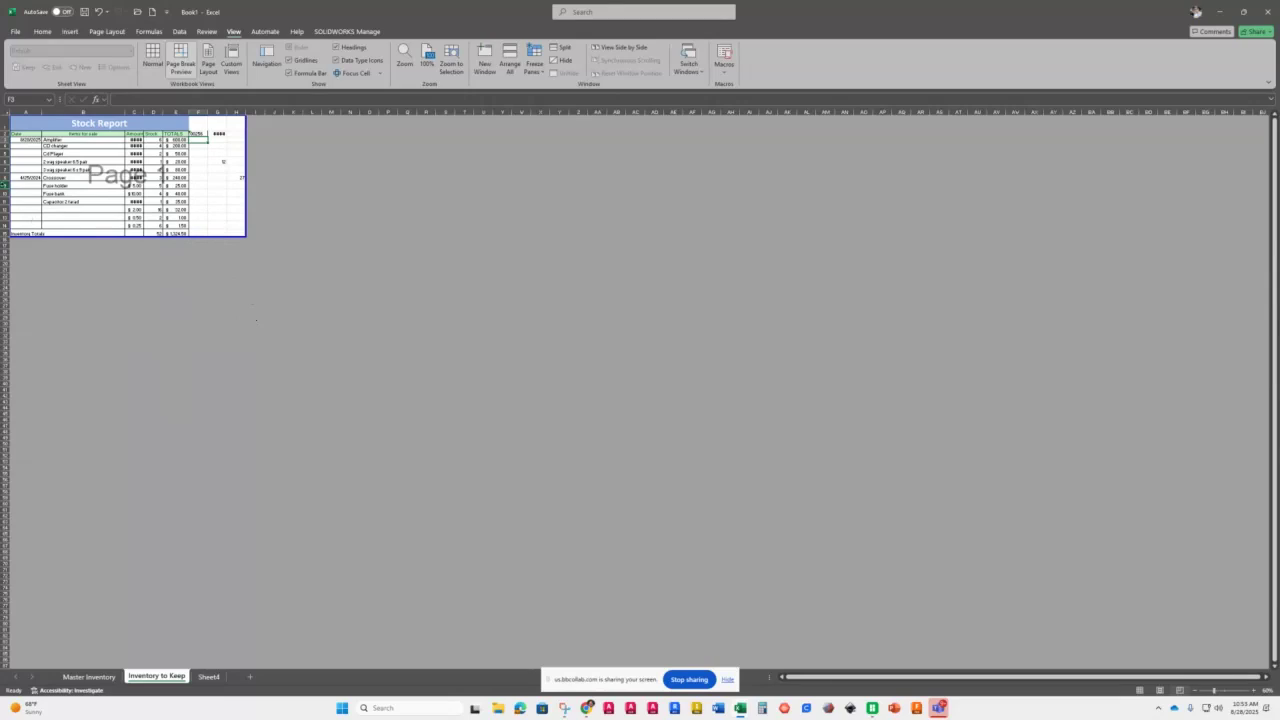
- Insert a horizontal page break above row 9 of the Inventory to Keep sheet
{"action": "left_click", "coordinate": [5, 185]}
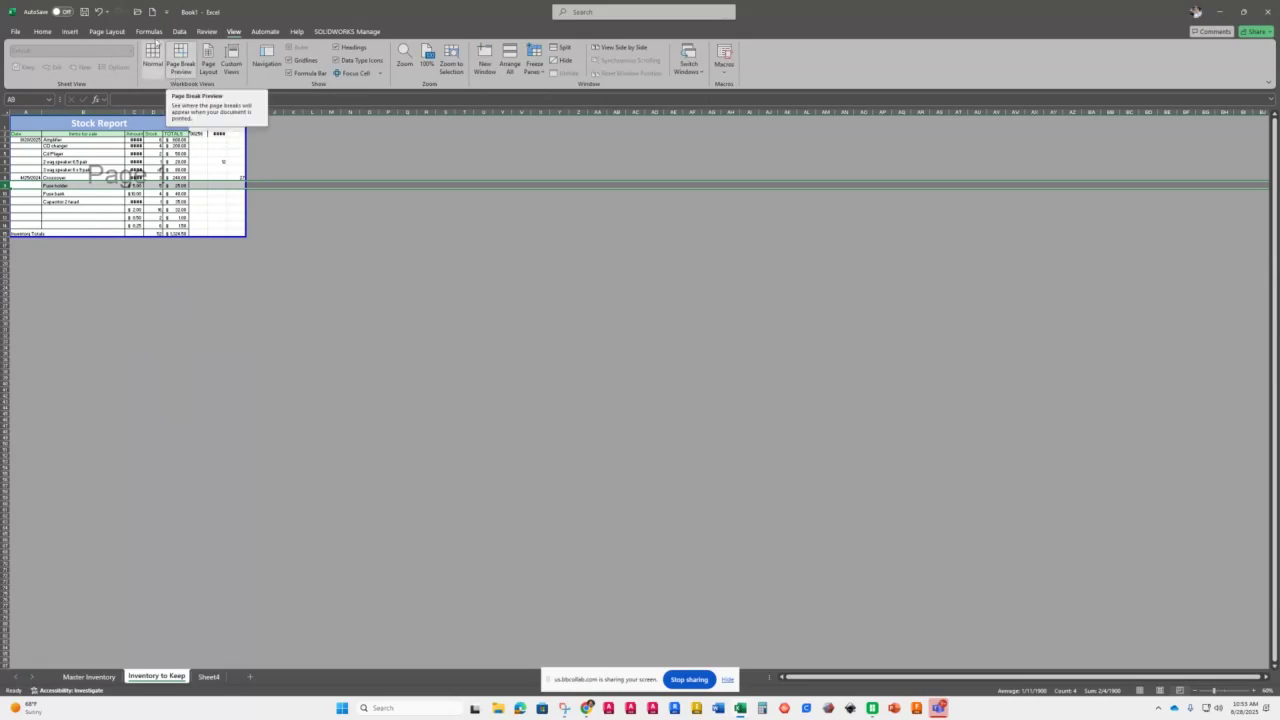
{"action": "left_click", "coordinate": [100, 31]}
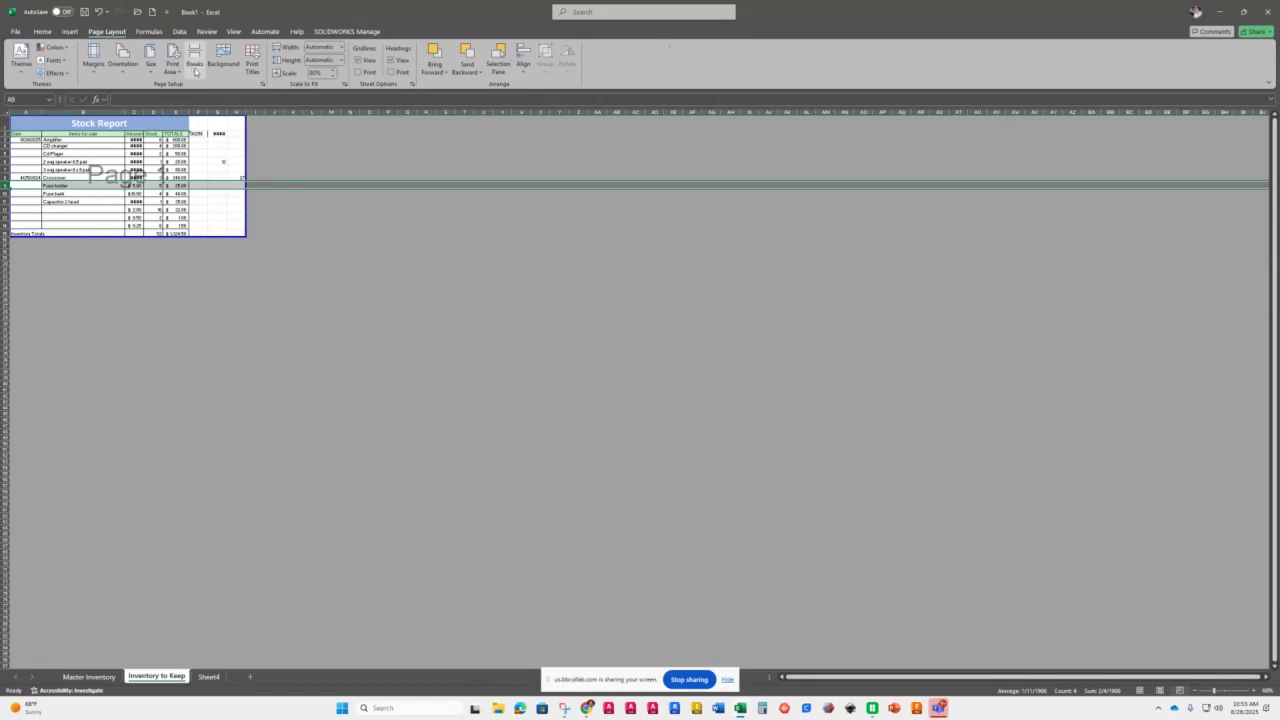
{"action": "left_click", "coordinate": [195, 73]}
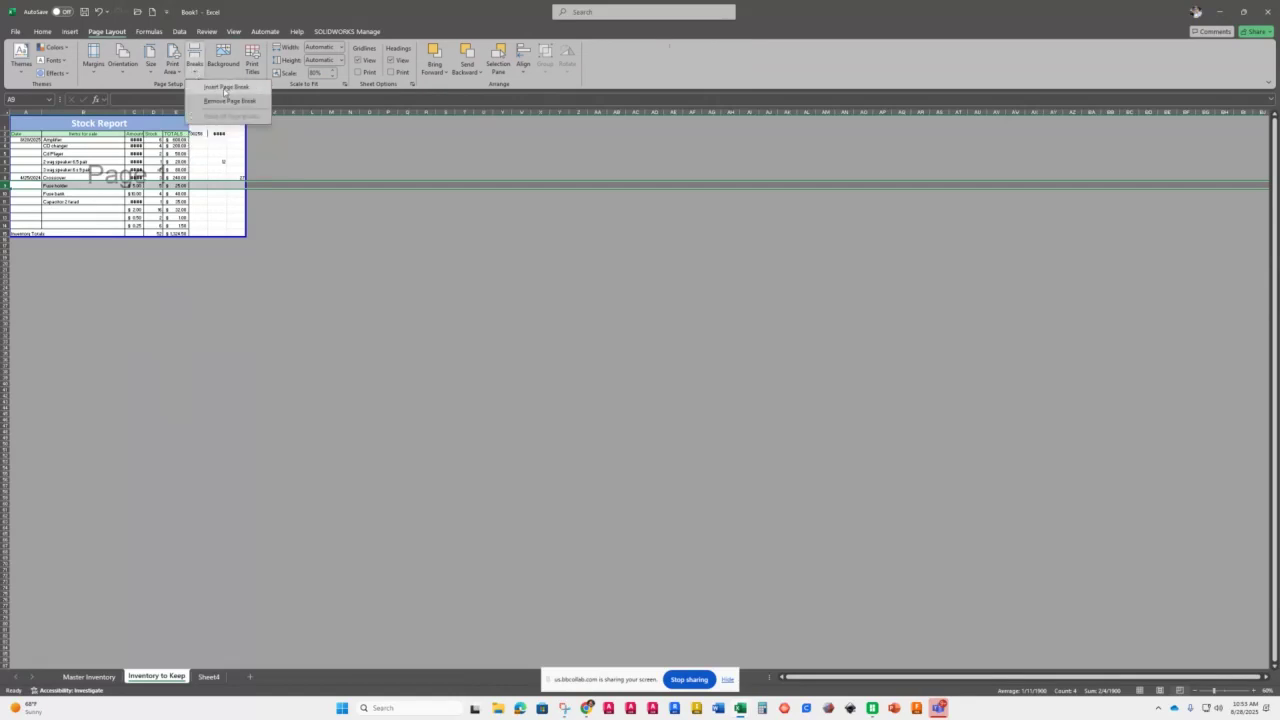
{"action": "left_click", "coordinate": [226, 88]}
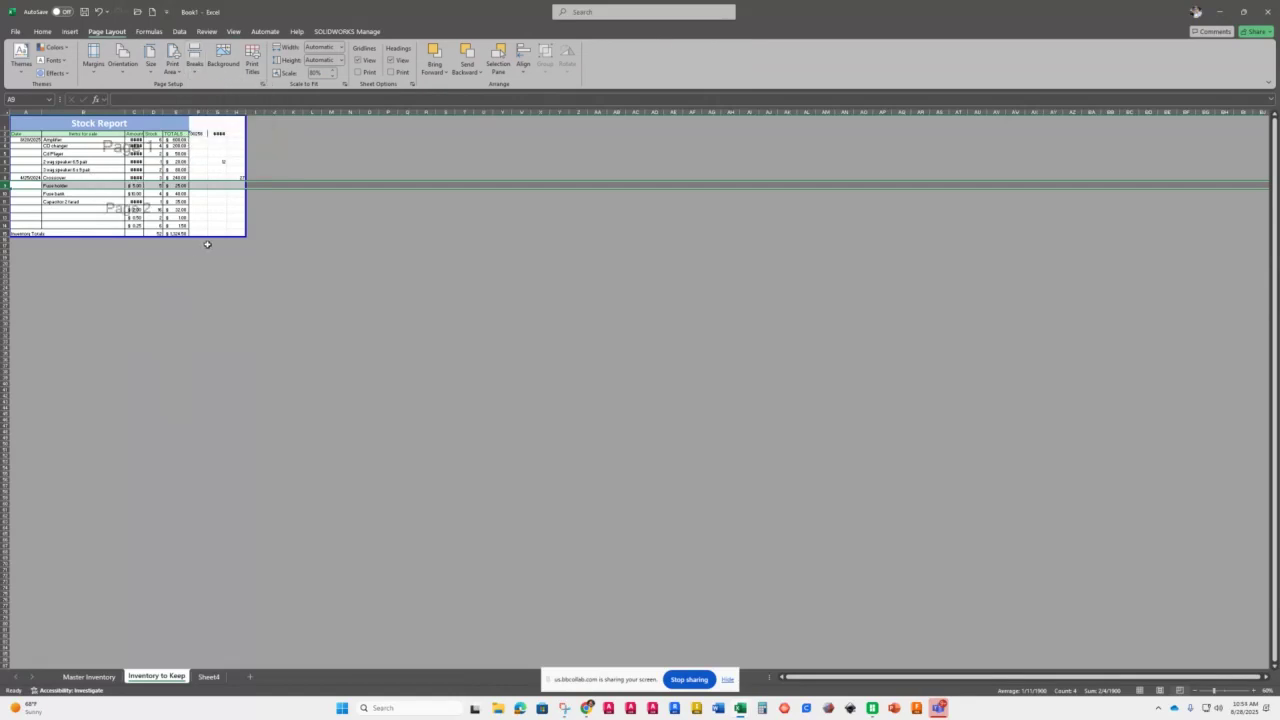
- Remove the horizontal page break above row 9
{"action": "left_click", "coordinate": [130, 218]}
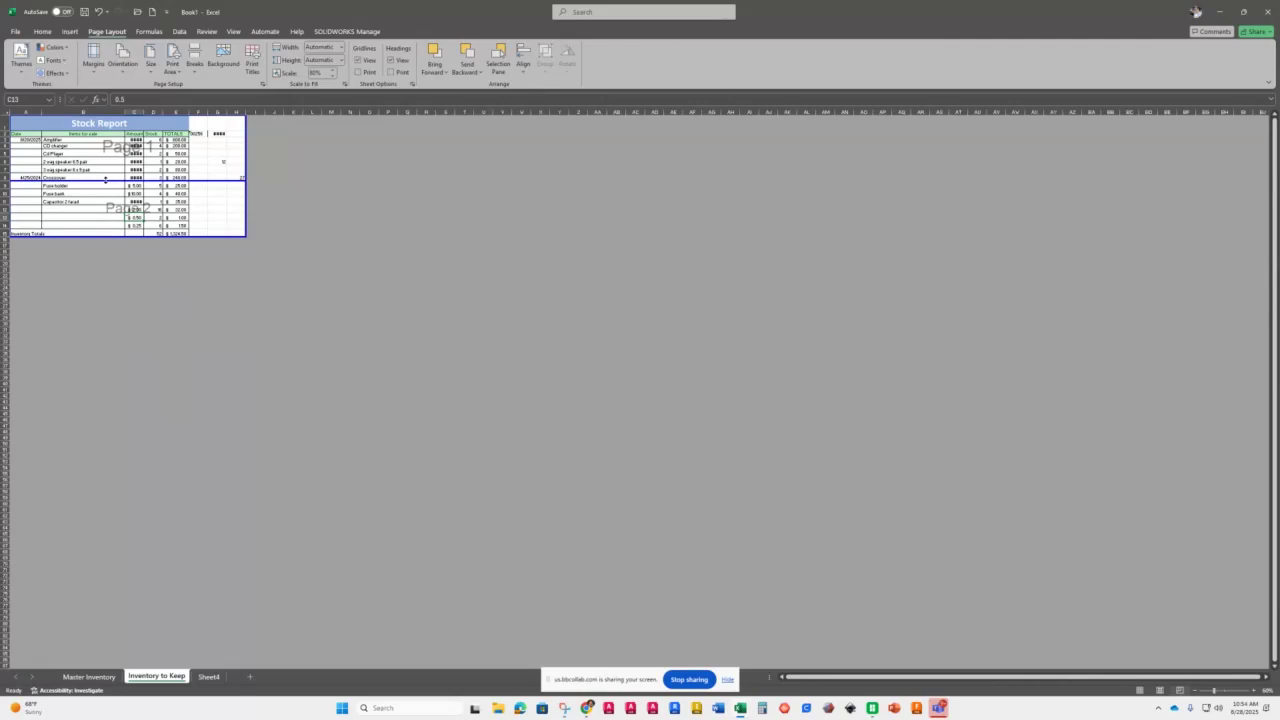
{"action": "left_click", "coordinate": [195, 62]}
{"action": "left_click", "coordinate": [213, 102]}
{"action": "left_click", "coordinate": [4, 185]}
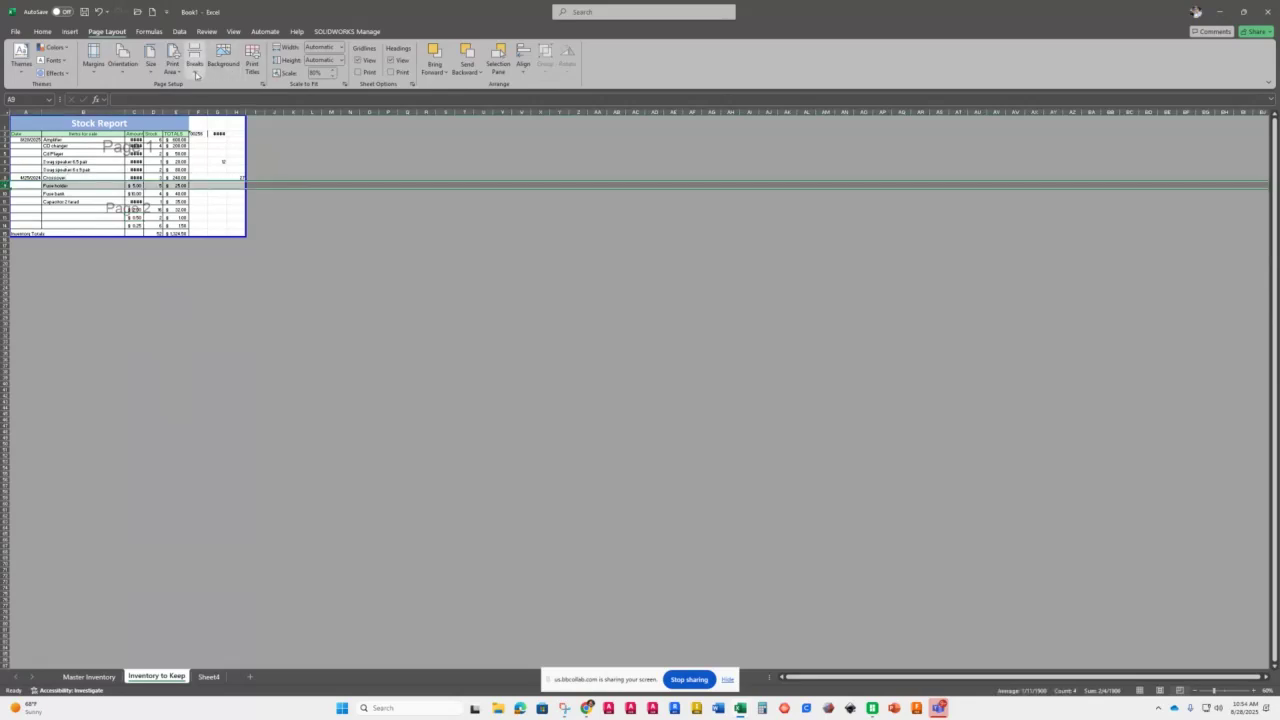
{"action": "left_click", "coordinate": [196, 73]}
{"action": "left_click", "coordinate": [209, 104]}
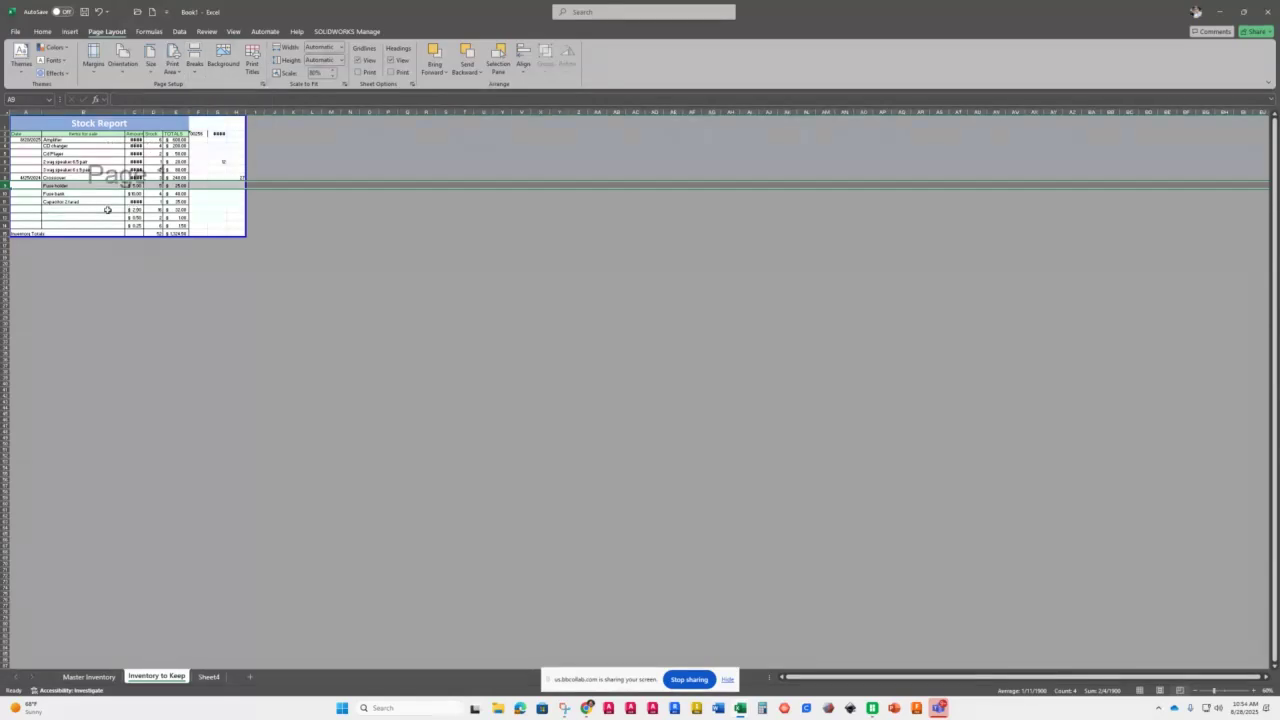
- Set the print area to the single cell B12 and accept the single-cell selection
{"action": "left_click", "coordinate": [106, 209]}
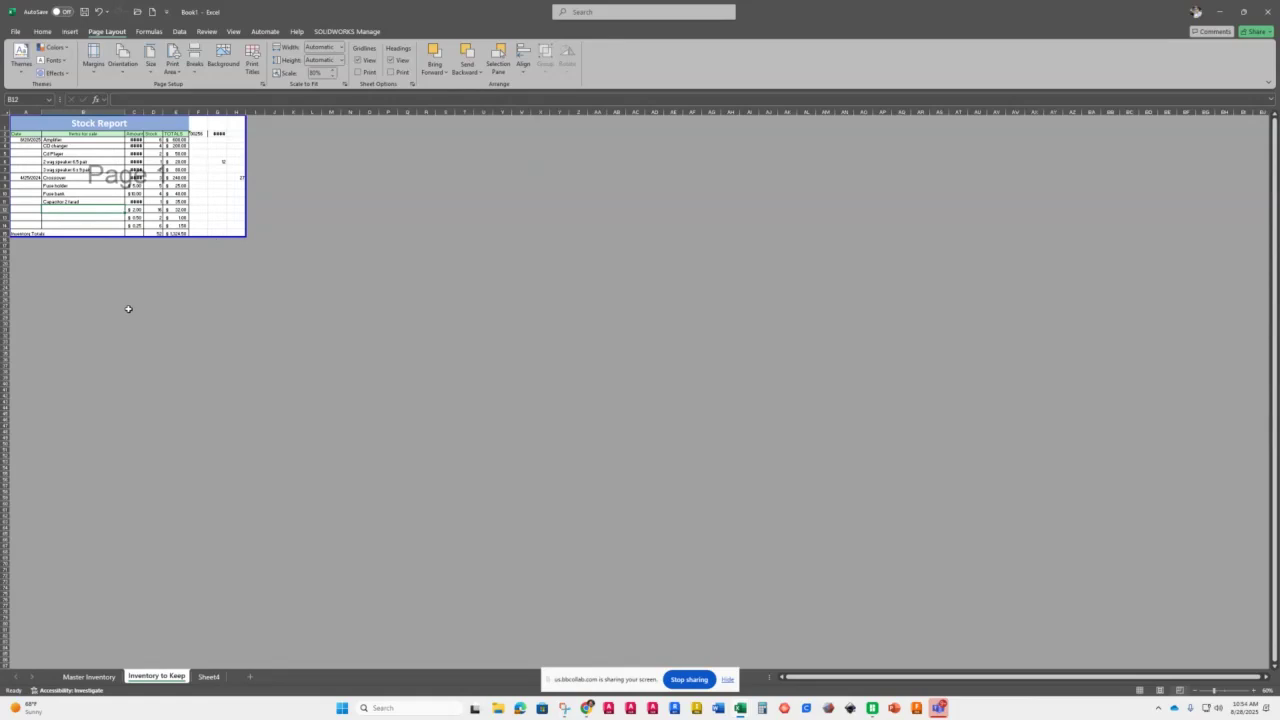
{"action": "left_click", "coordinate": [172, 64]}
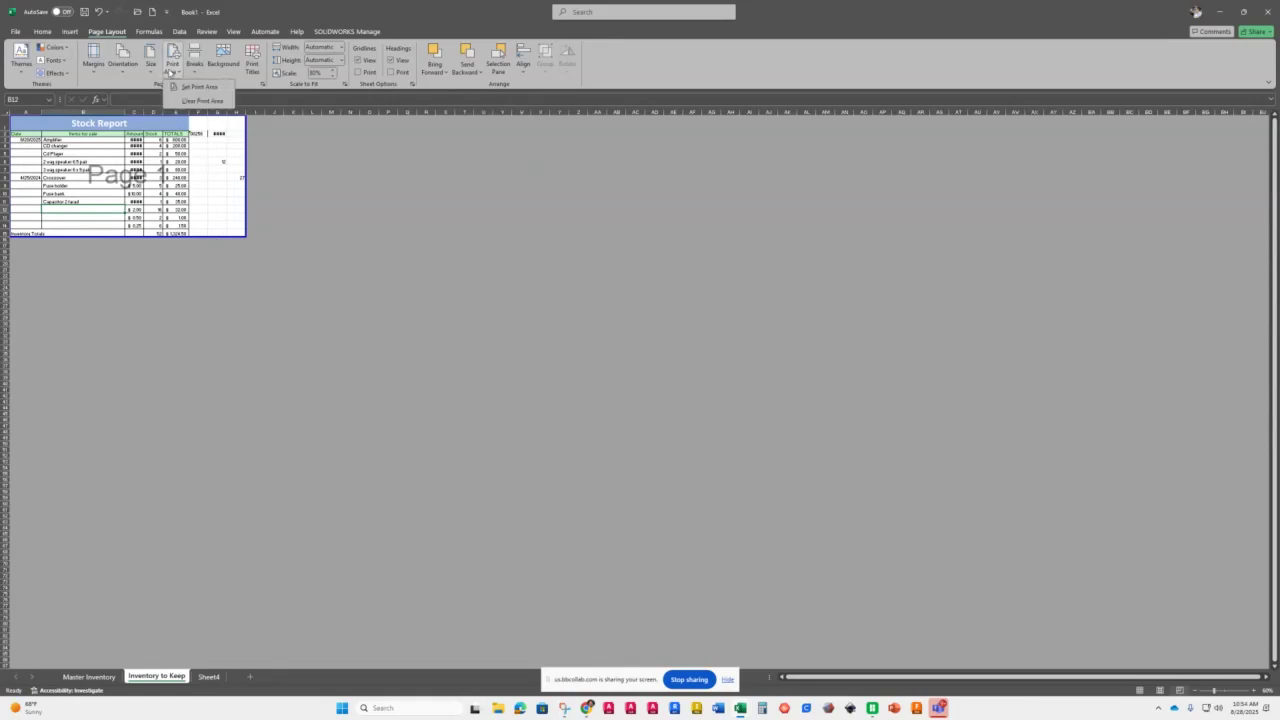
{"action": "left_click", "coordinate": [199, 87]}
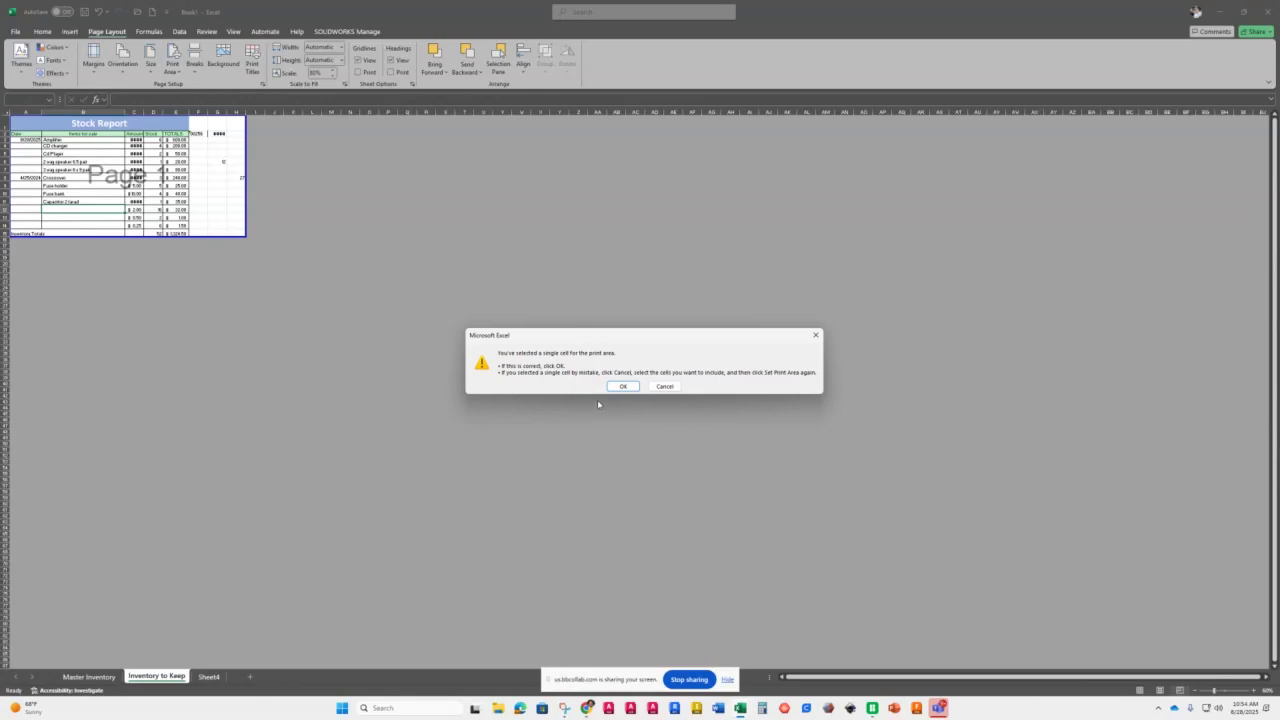
{"action": "left_click", "coordinate": [619, 387]}
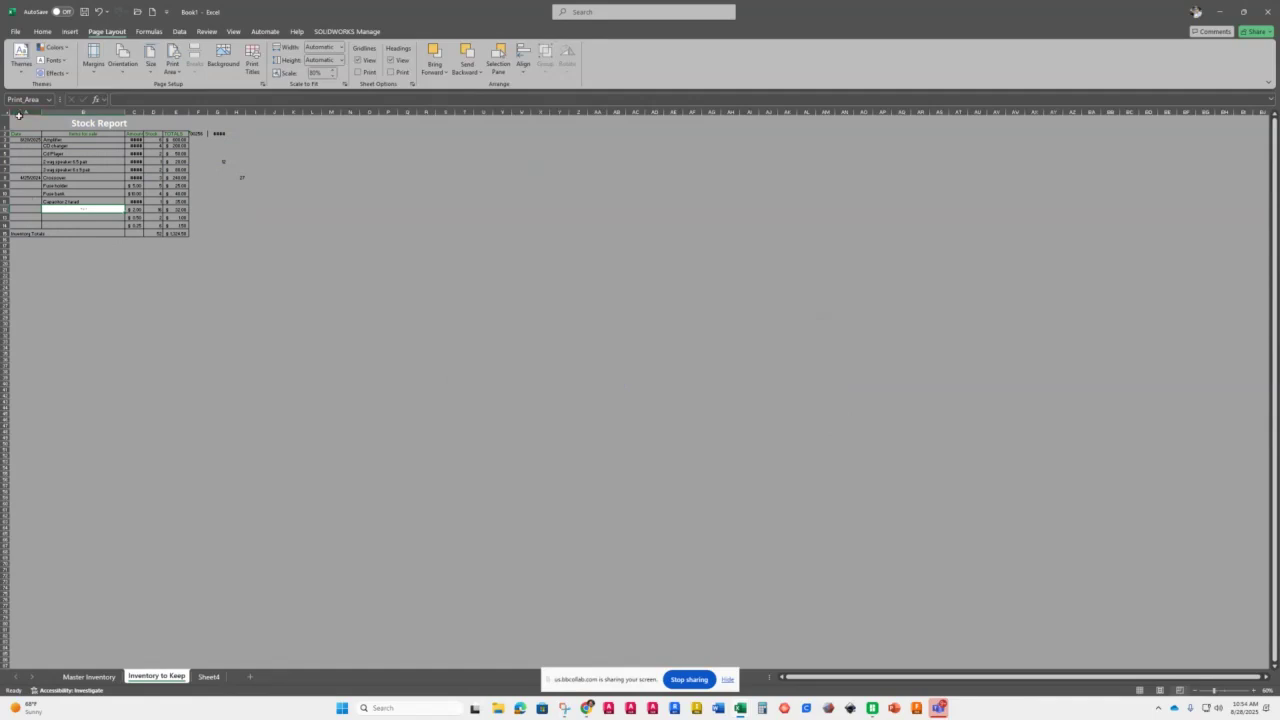
- Set the print area to A1:H15, covering the whole Stock Report table and the loose values beside it
{"action": "left_click_drag", "start_coordinate": [18, 124], "coordinate": [236, 231]}
{"action": "left_click", "coordinate": [175, 65]}
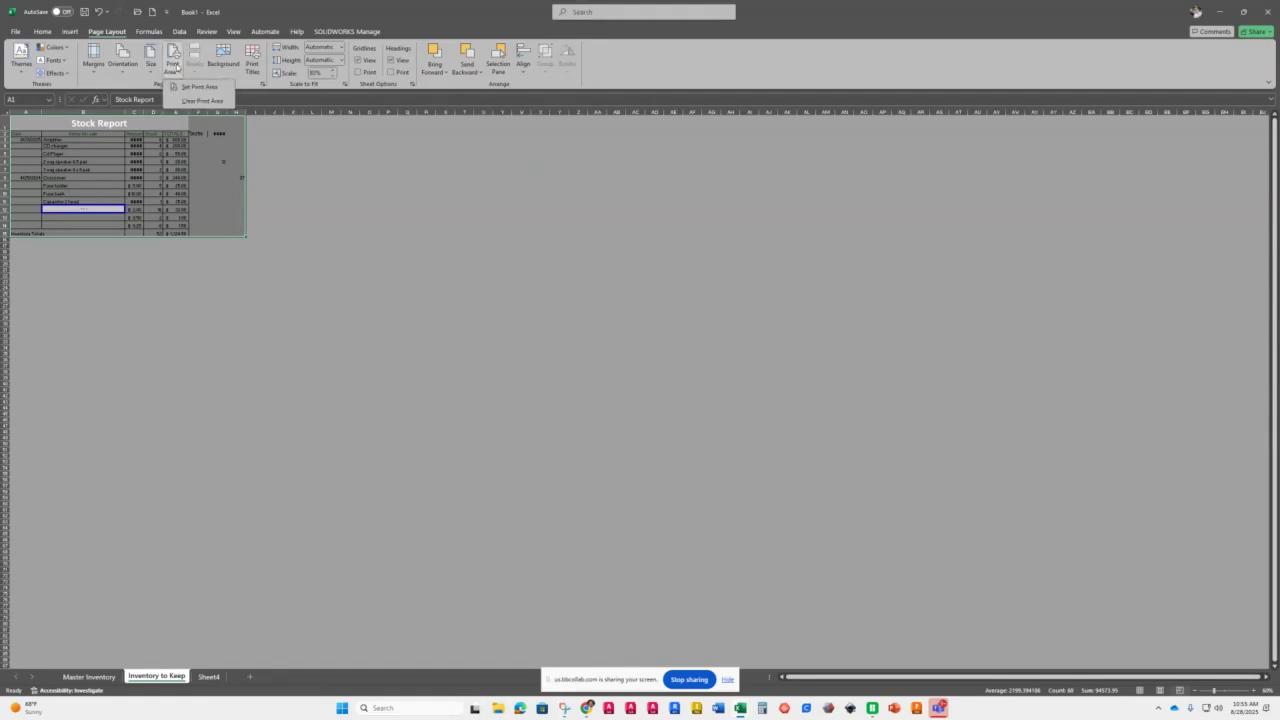
{"action": "left_click", "coordinate": [192, 90]}
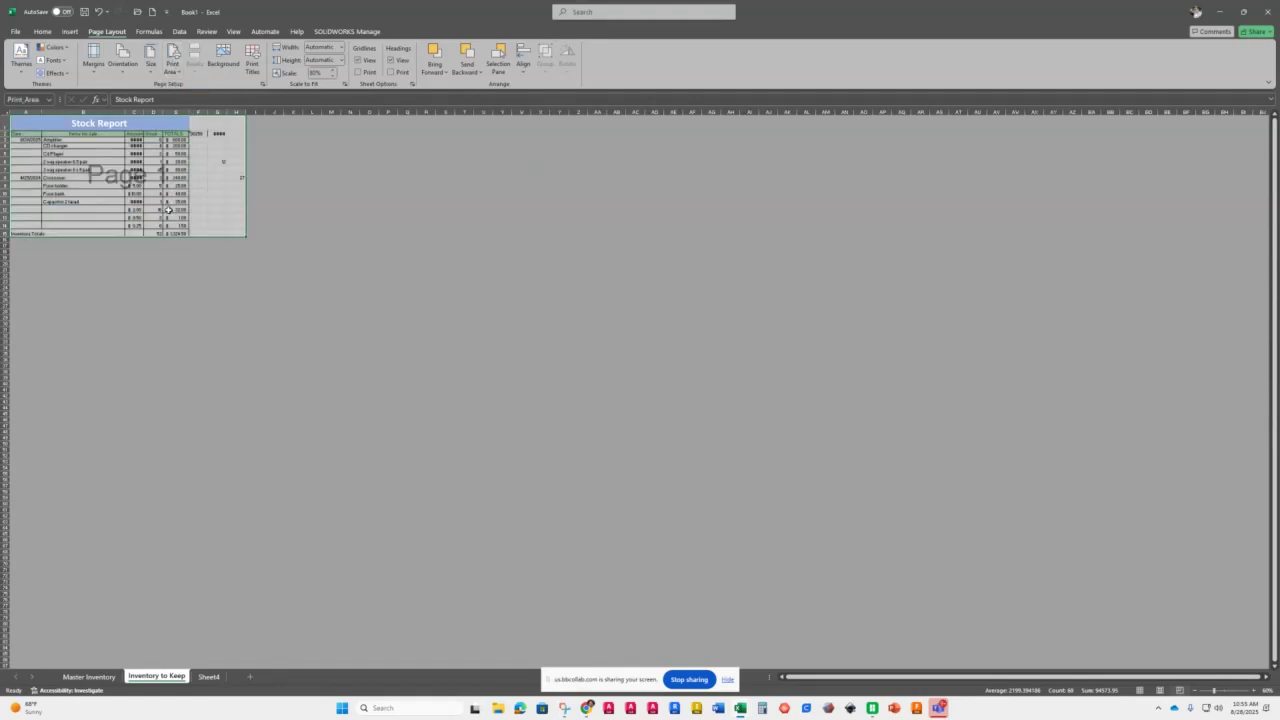
{"action": "left_click", "coordinate": [154, 329]}
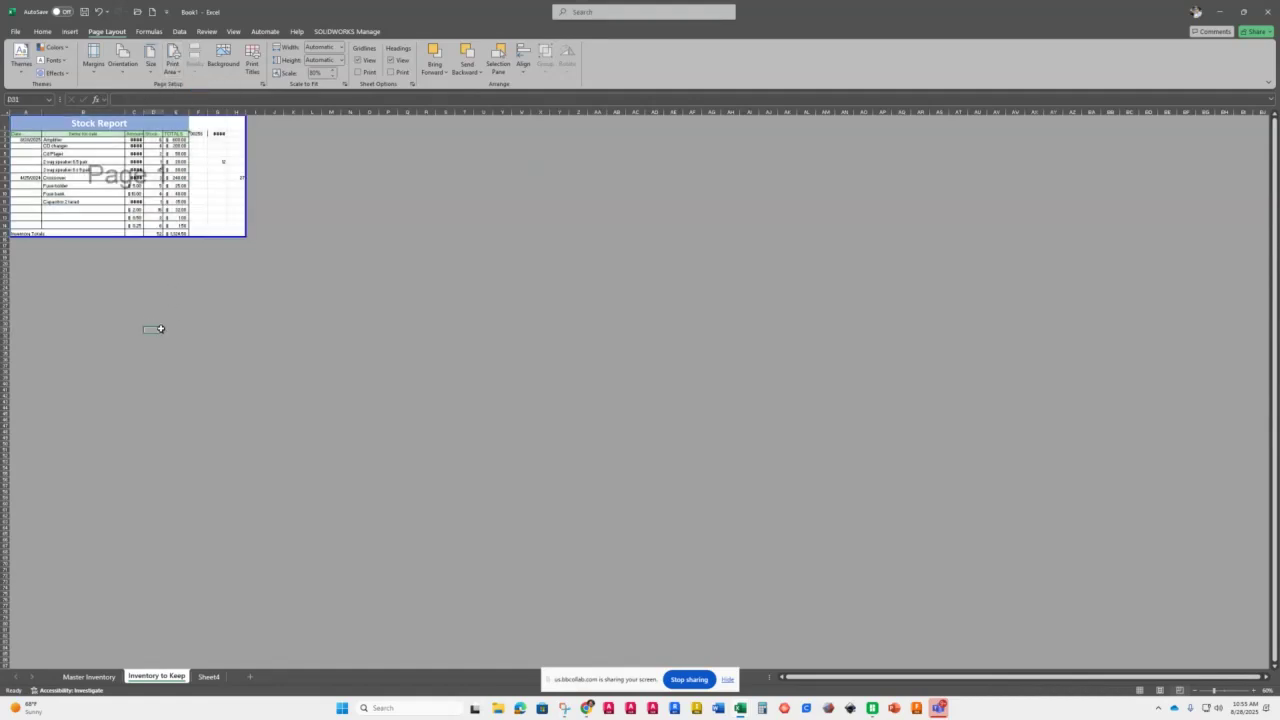
{"action": "left_click", "coordinate": [70, 170]}
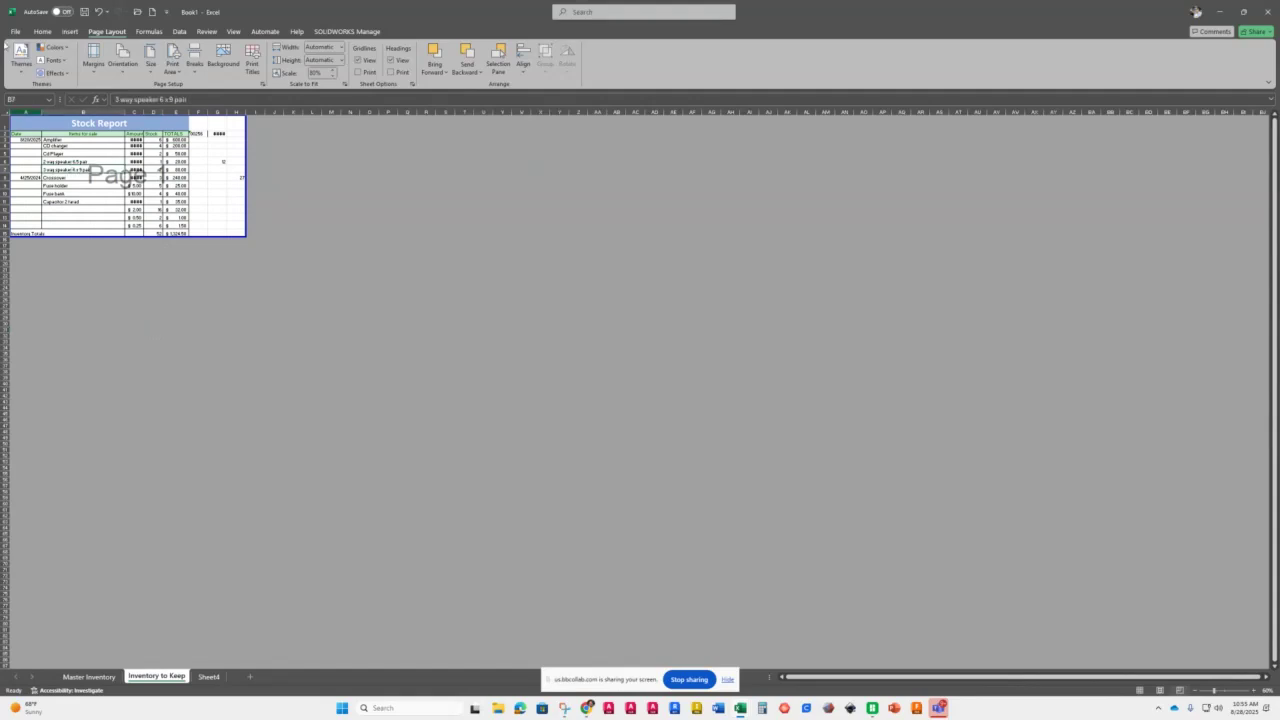
- Review the print preview and print settings of the Inventory to Keep sheet, and return to the worksheet without printing
{"action": "left_click", "coordinate": [15, 31]}
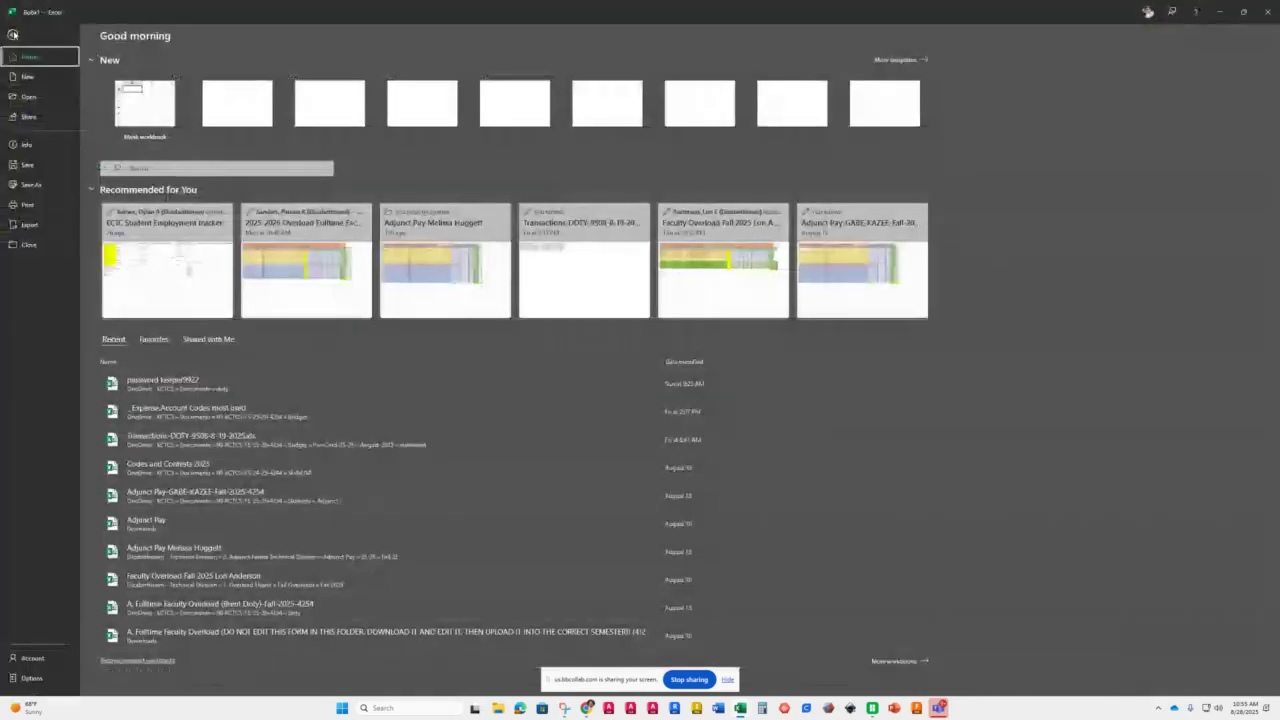
{"action": "left_click", "coordinate": [26, 205]}
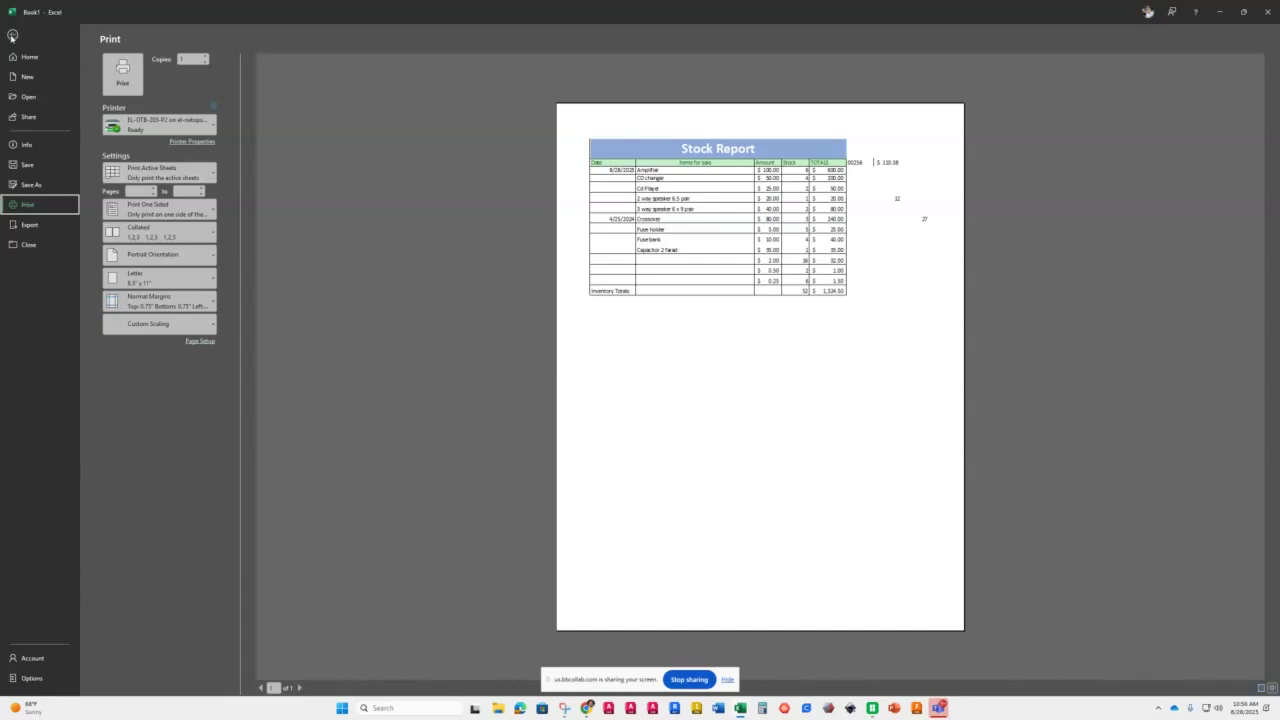
{"action": "left_click", "coordinate": [12, 35]}
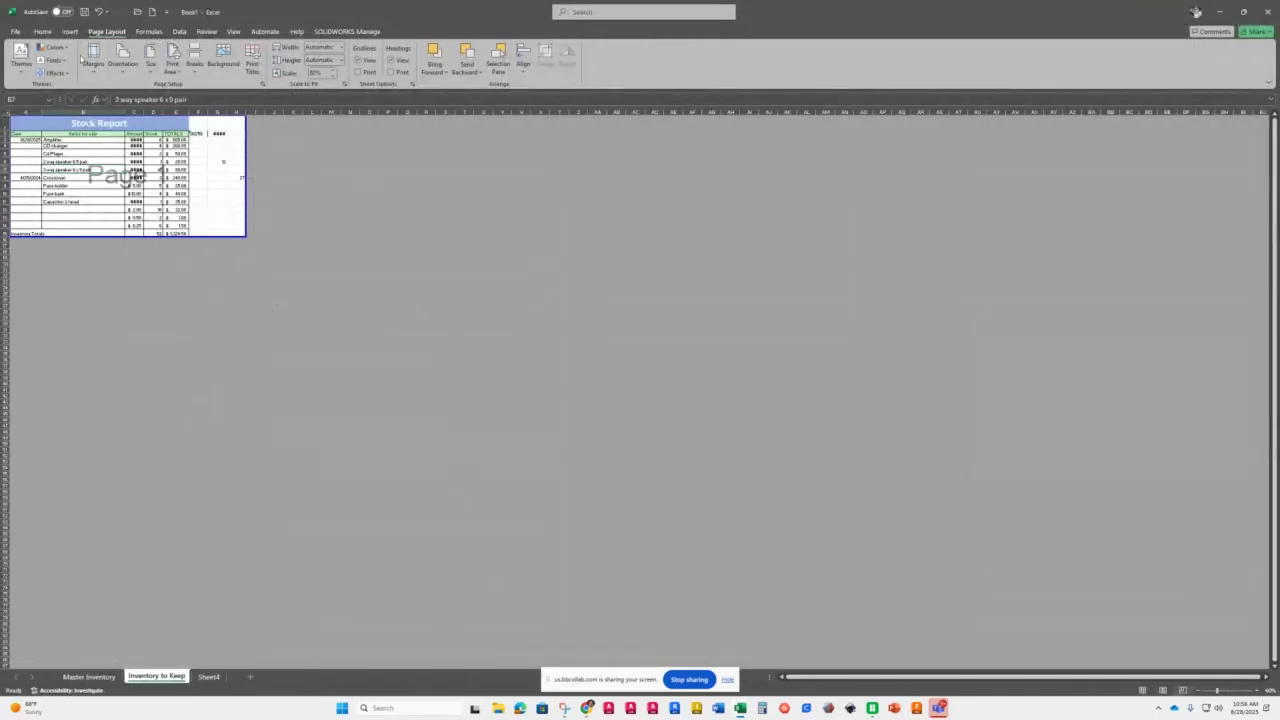
- Restore the sheet to Normal view and switch back to the MindTap reading in the browser
{"action": "left_click", "coordinate": [232, 32]}
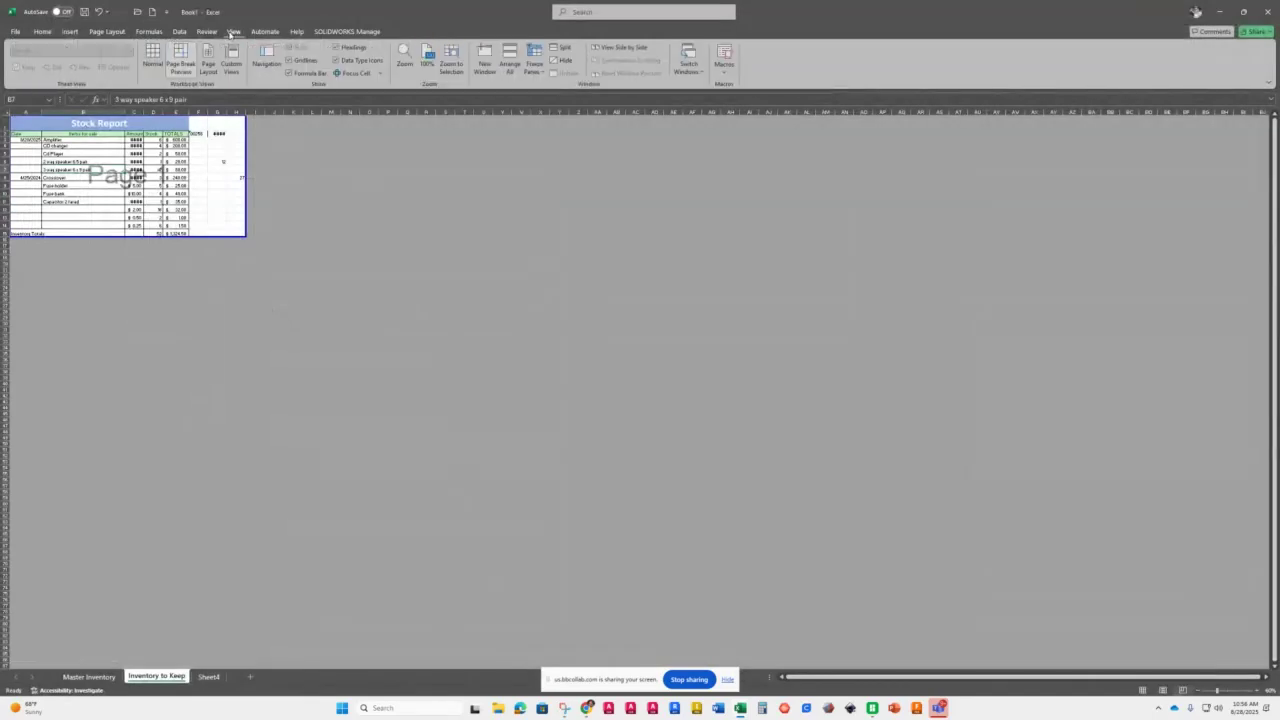
{"action": "left_click", "coordinate": [152, 56]}
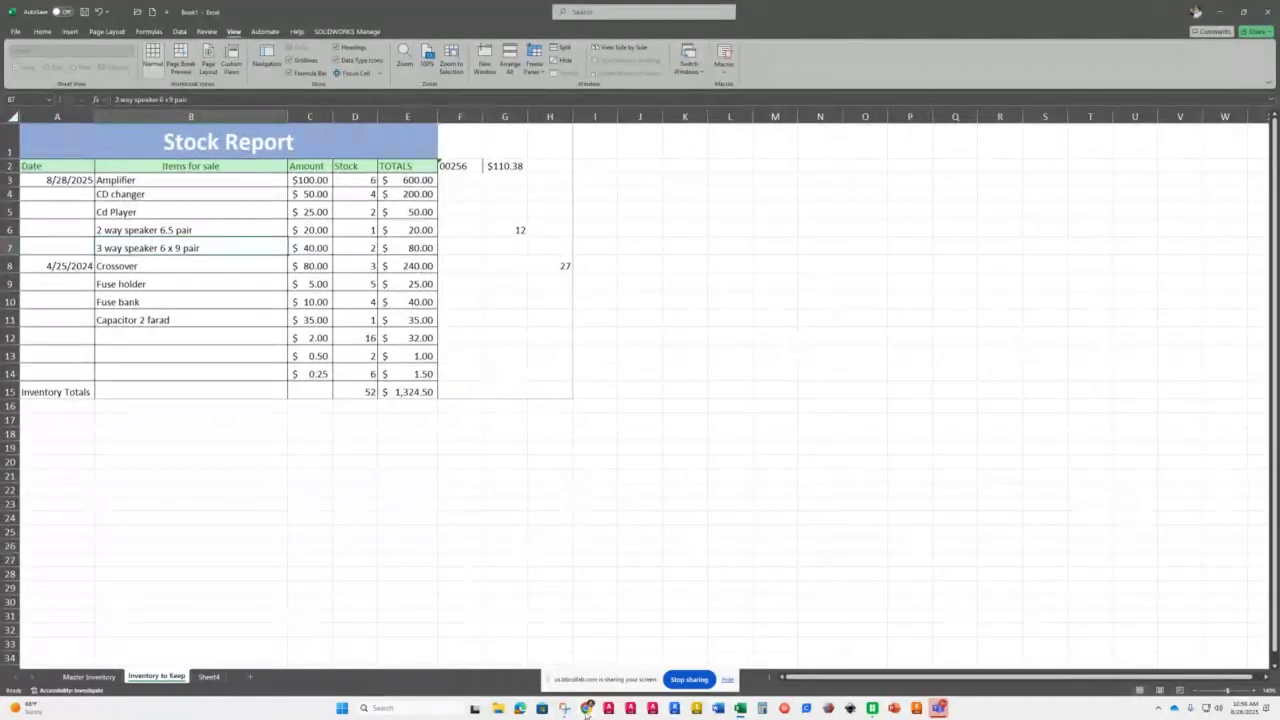
{"action": "mouse_move", "coordinate": [587, 710]}
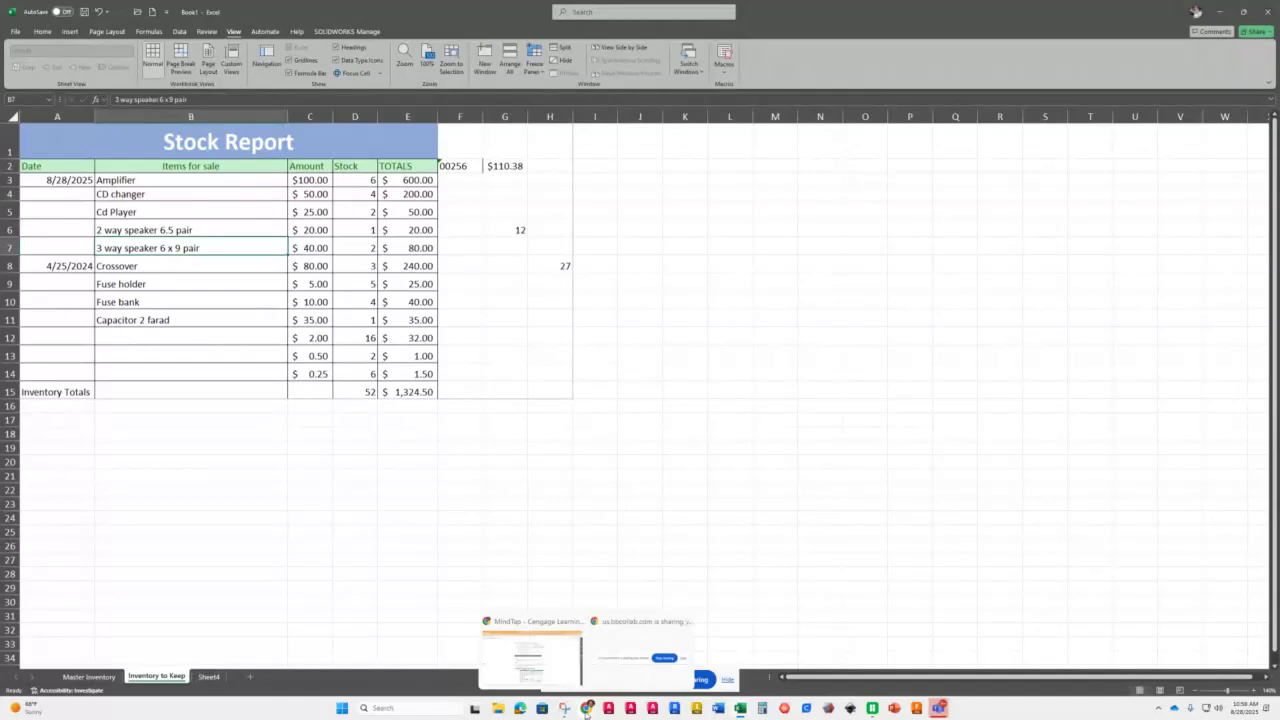
{"action": "left_click", "coordinate": [556, 650]}
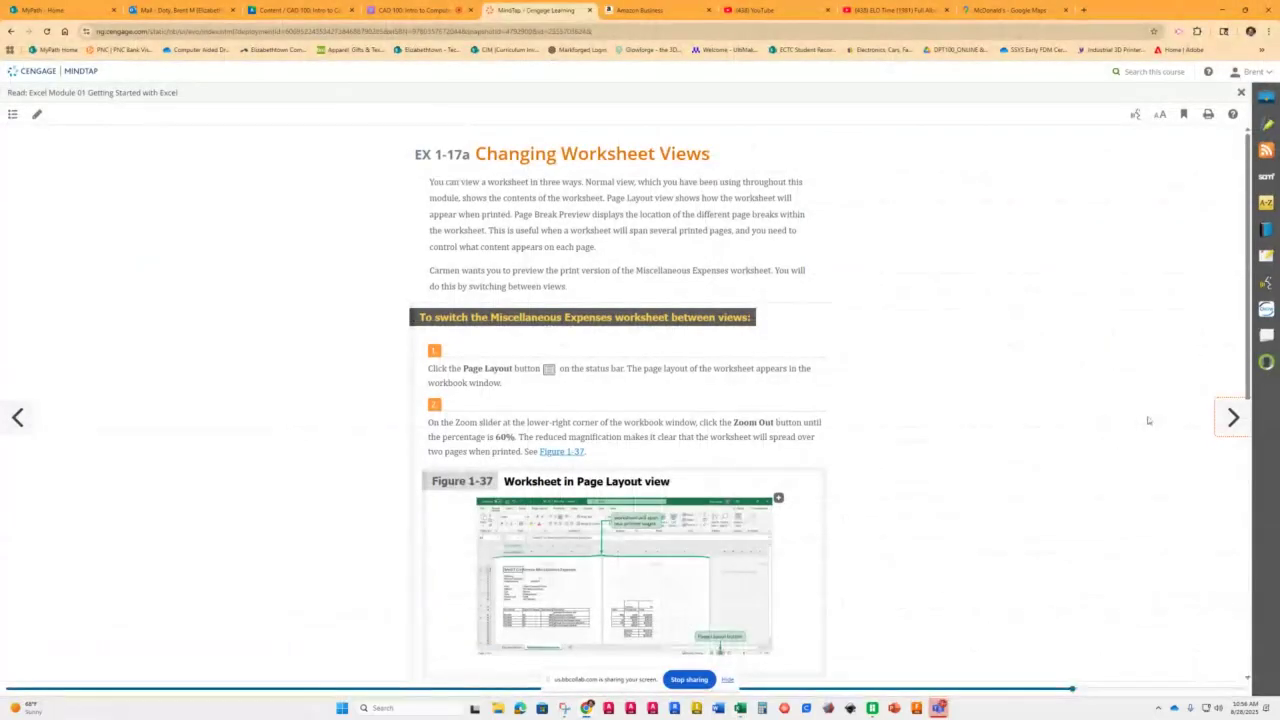
- Advance the MindTap reading to EX 1-17c Setting the Scaling Options, and switch to the Book1 workbook in Excel
{"action": "left_click", "coordinate": [1236, 418]}
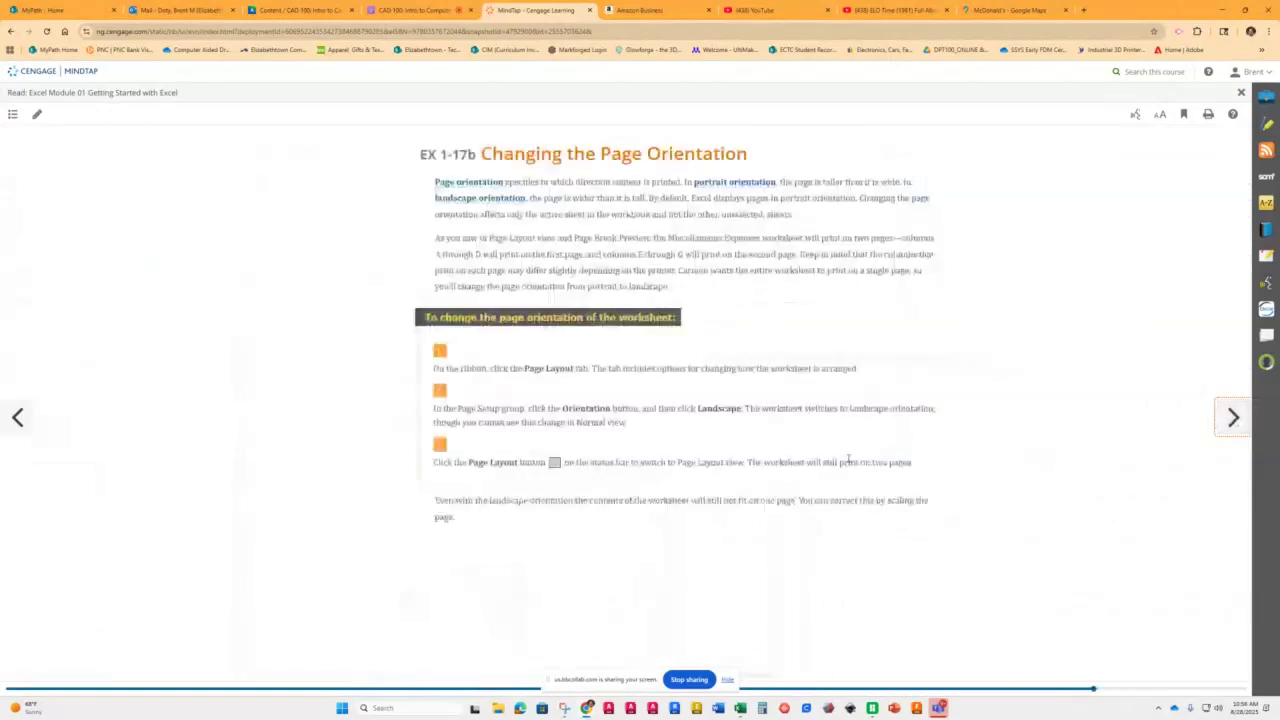
{"action": "left_click", "coordinate": [1230, 418]}
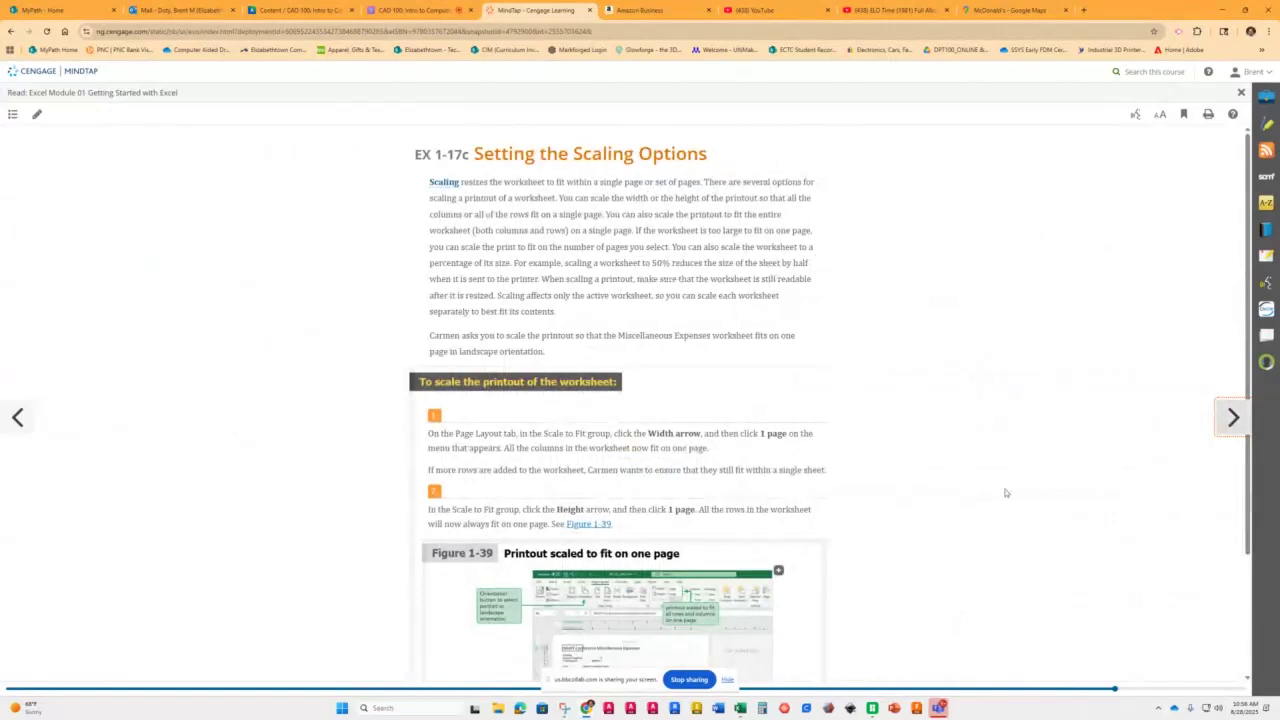
{"action": "mouse_move", "coordinate": [740, 706]}
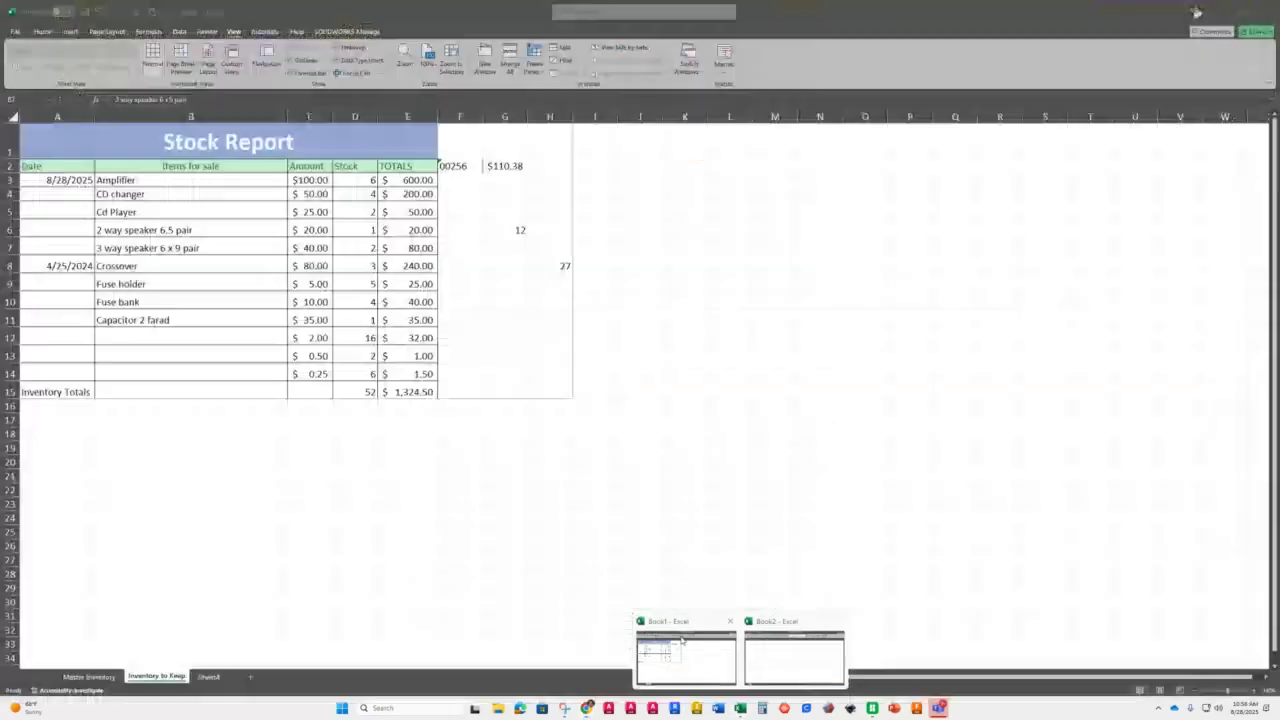
{"action": "left_click", "coordinate": [682, 640]}
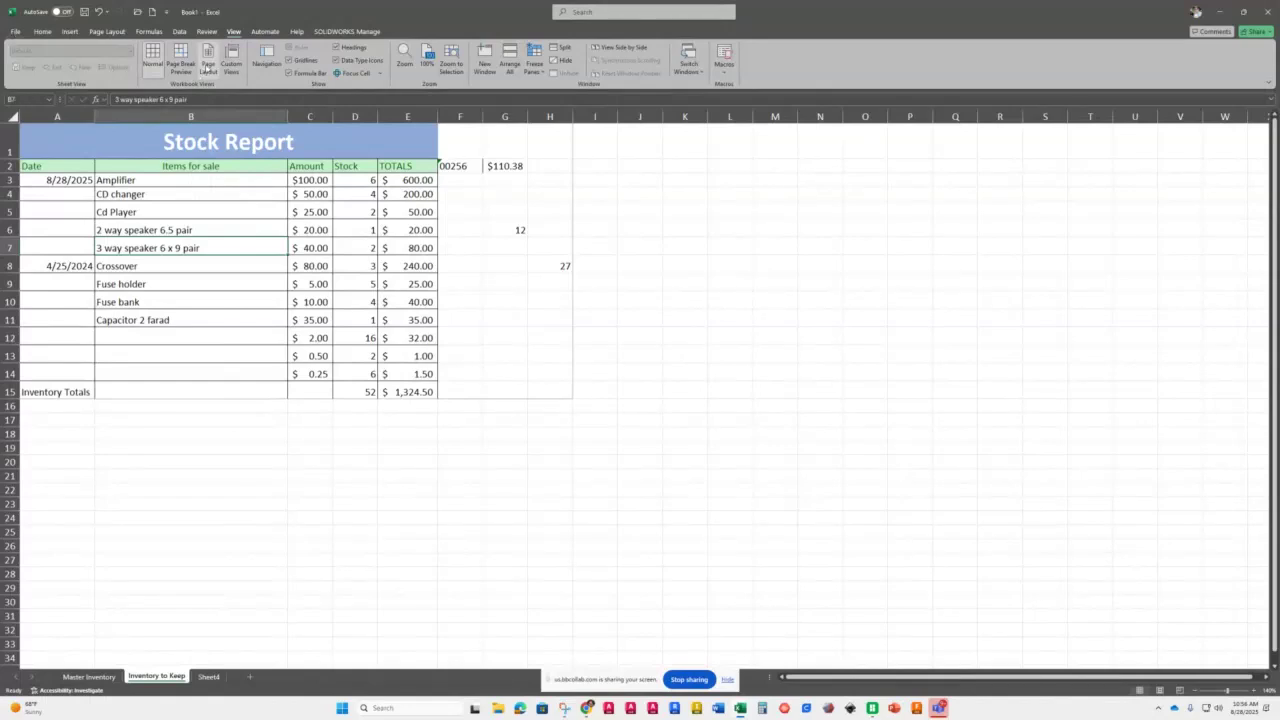
- Look at the Inventory to Keep sheet in Page Layout view and return it to Normal view
{"action": "left_click", "coordinate": [208, 66]}
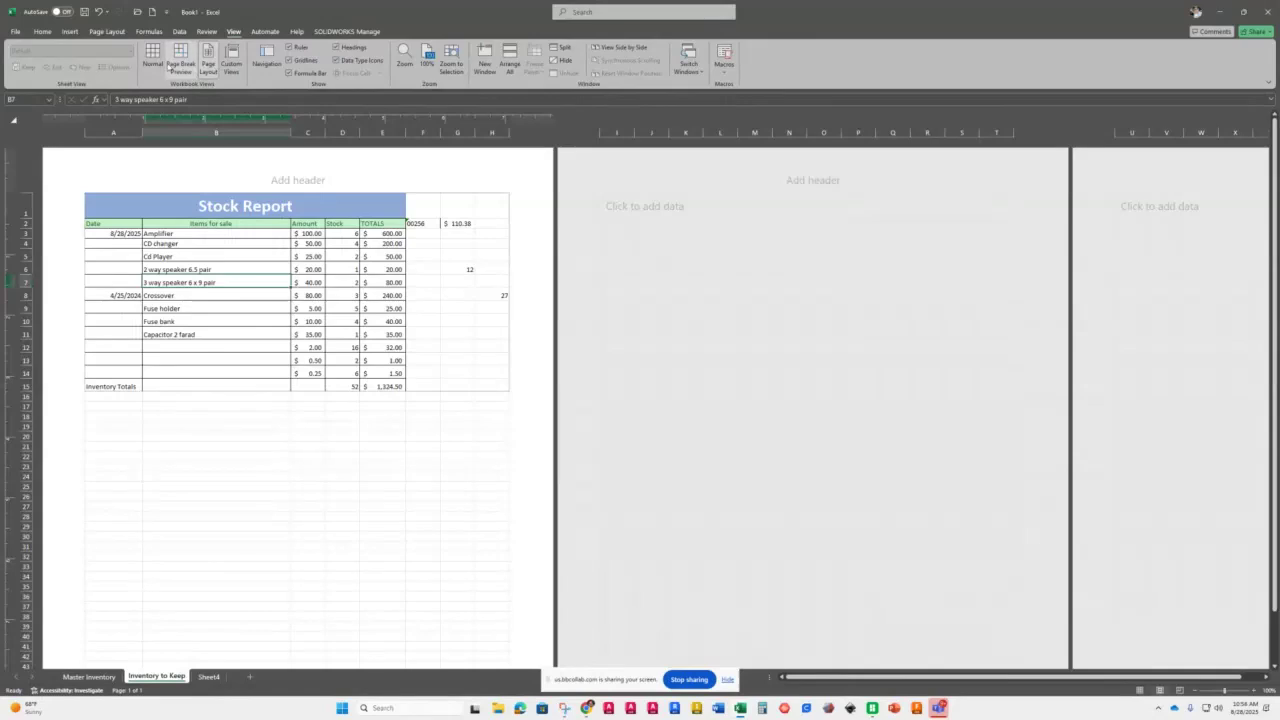
{"action": "left_click", "coordinate": [152, 62]}
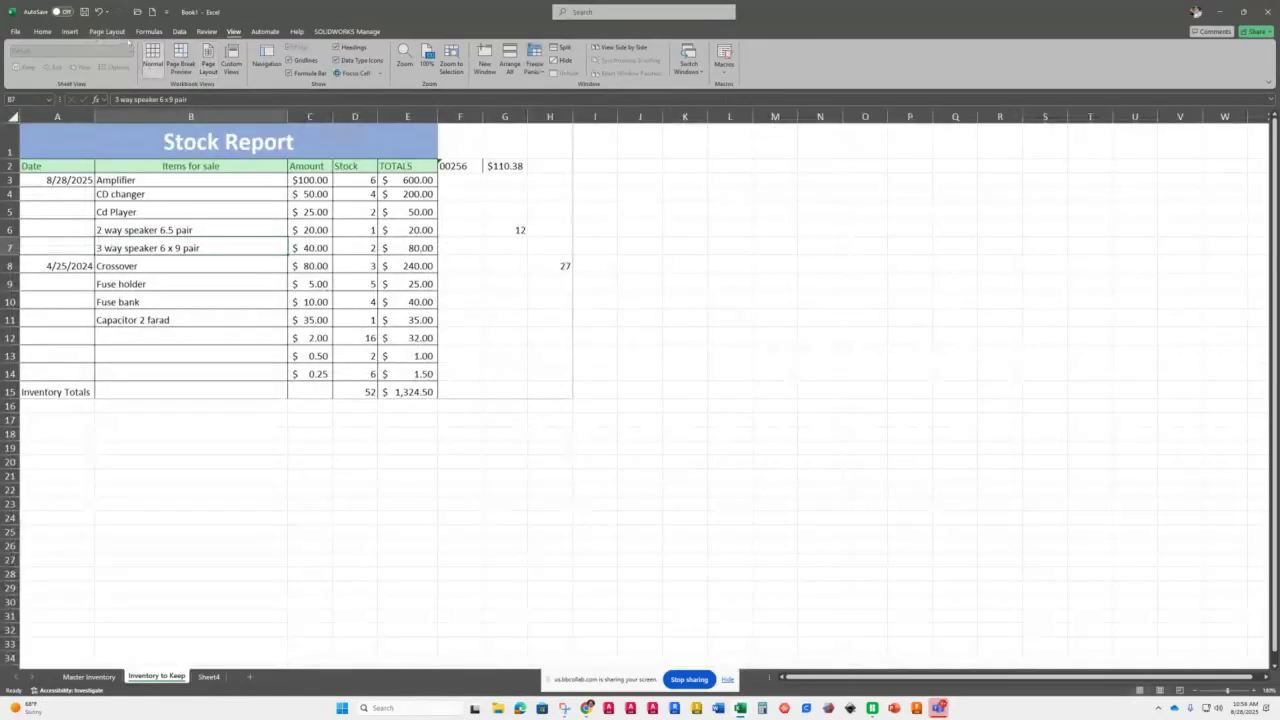
- Set the printout scaling to fit 1 page wide by 1 tall, reviewing the margin, header/footer and sheet options before applying
{"action": "left_click", "coordinate": [108, 32]}
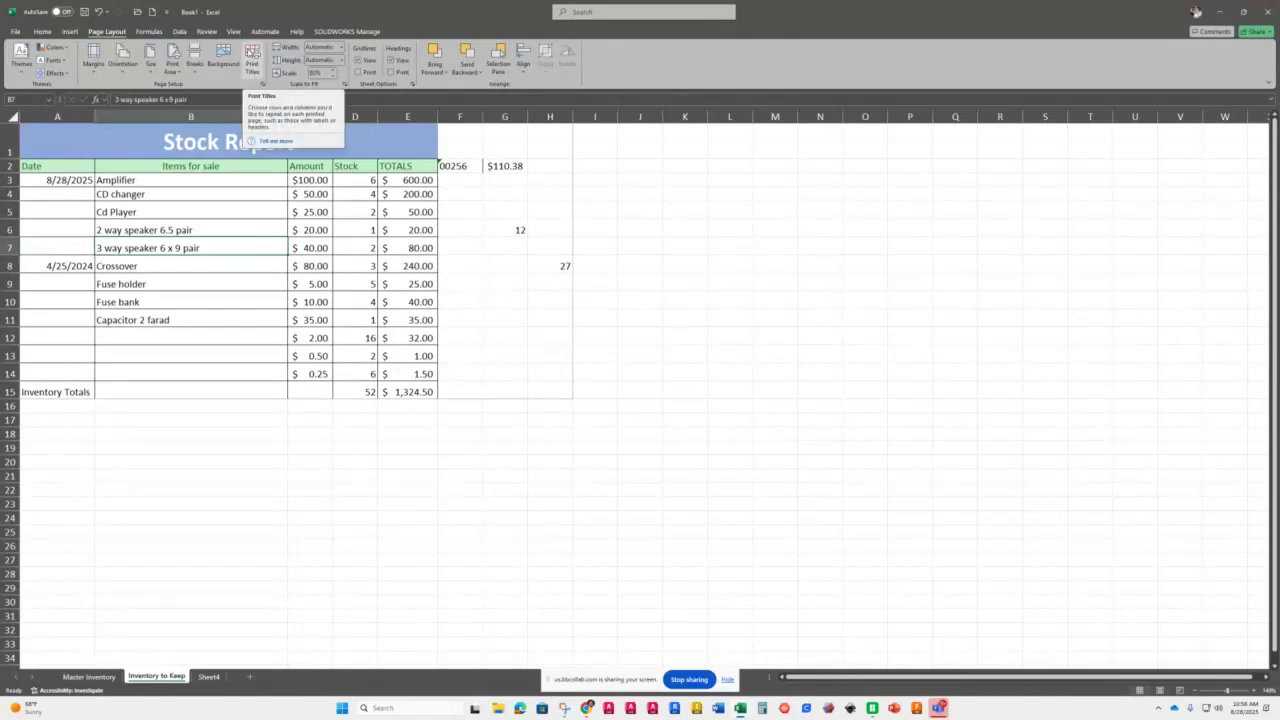
{"action": "left_click", "coordinate": [252, 70]}
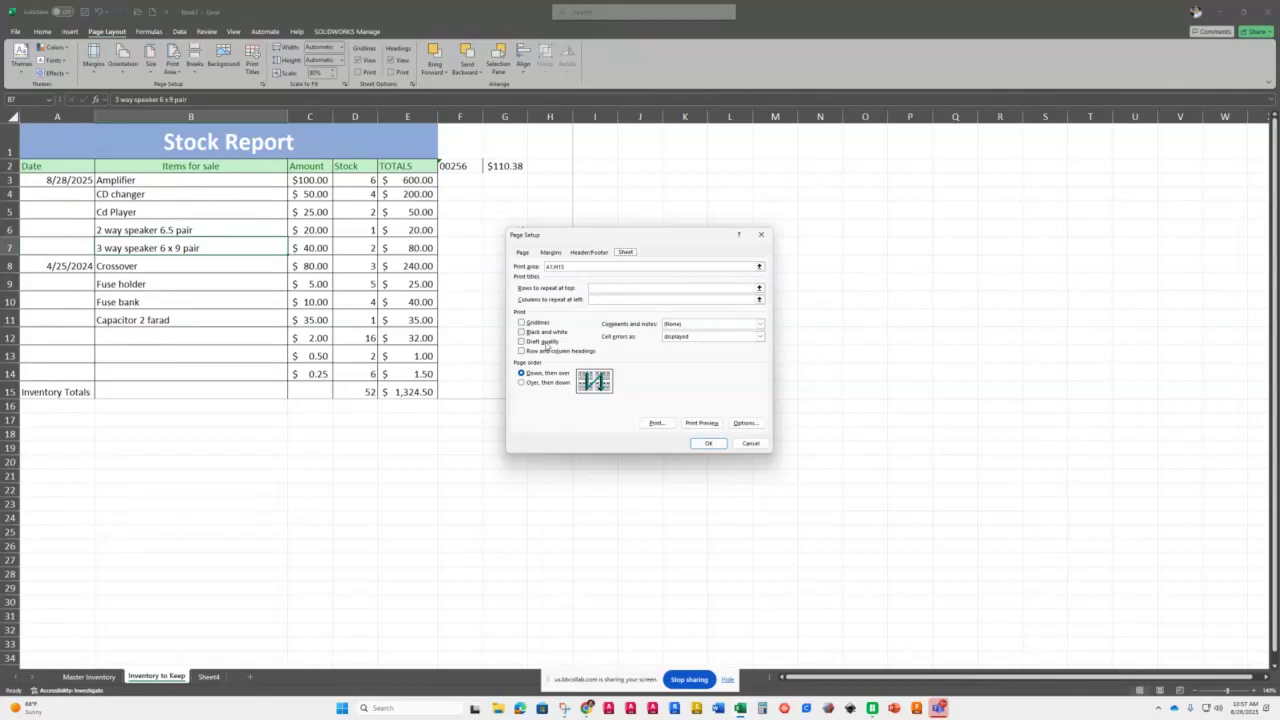
{"action": "left_click", "coordinate": [523, 253]}
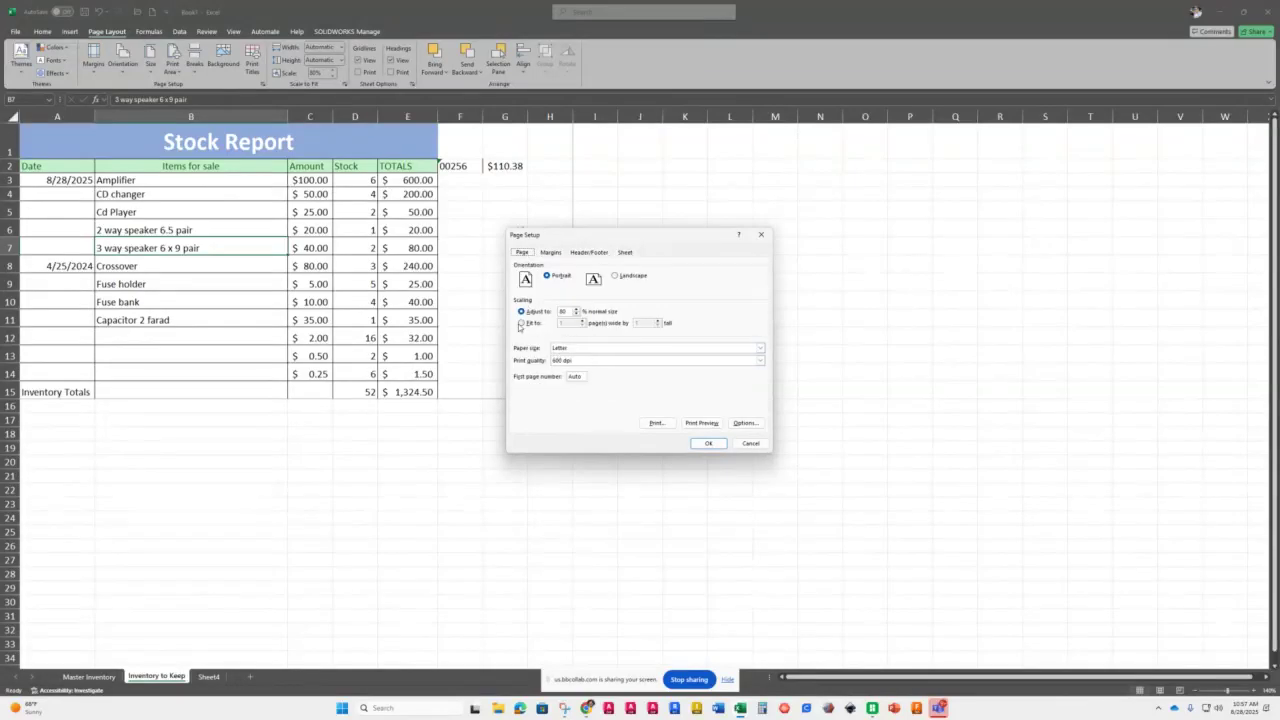
{"action": "left_click", "coordinate": [521, 323]}
{"action": "left_click", "coordinate": [556, 256]}
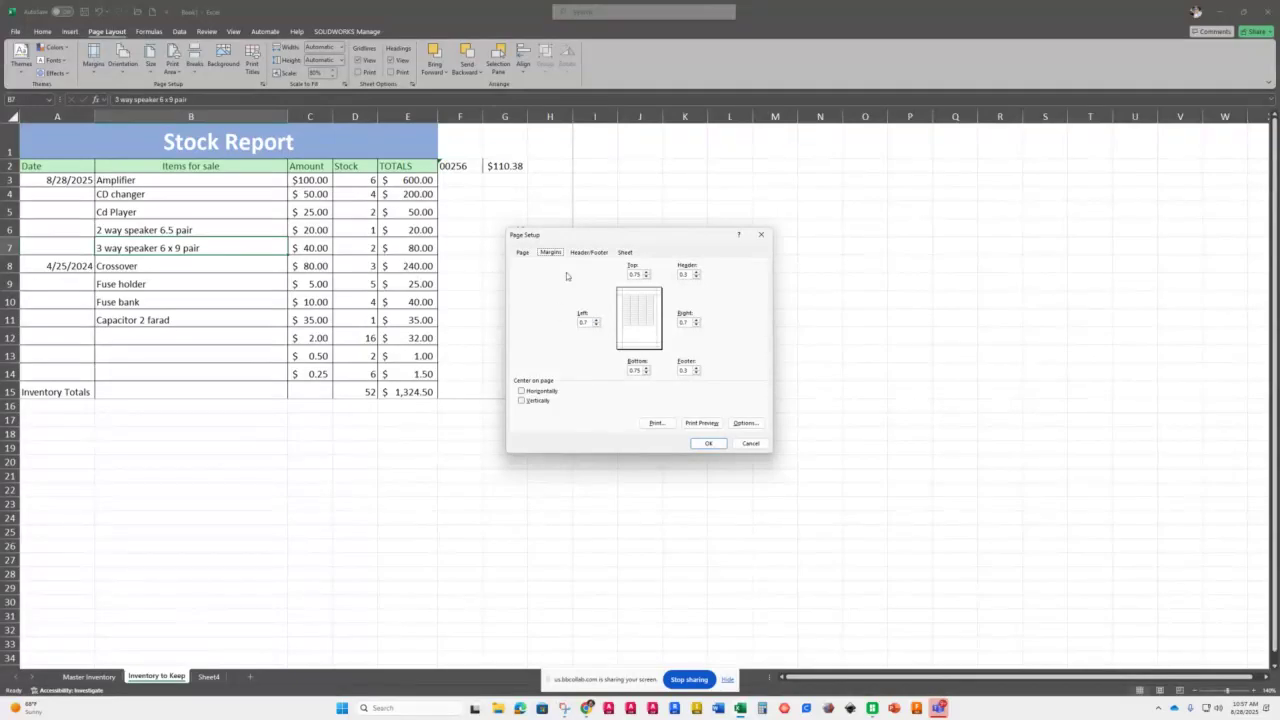
{"action": "left_click", "coordinate": [599, 252]}
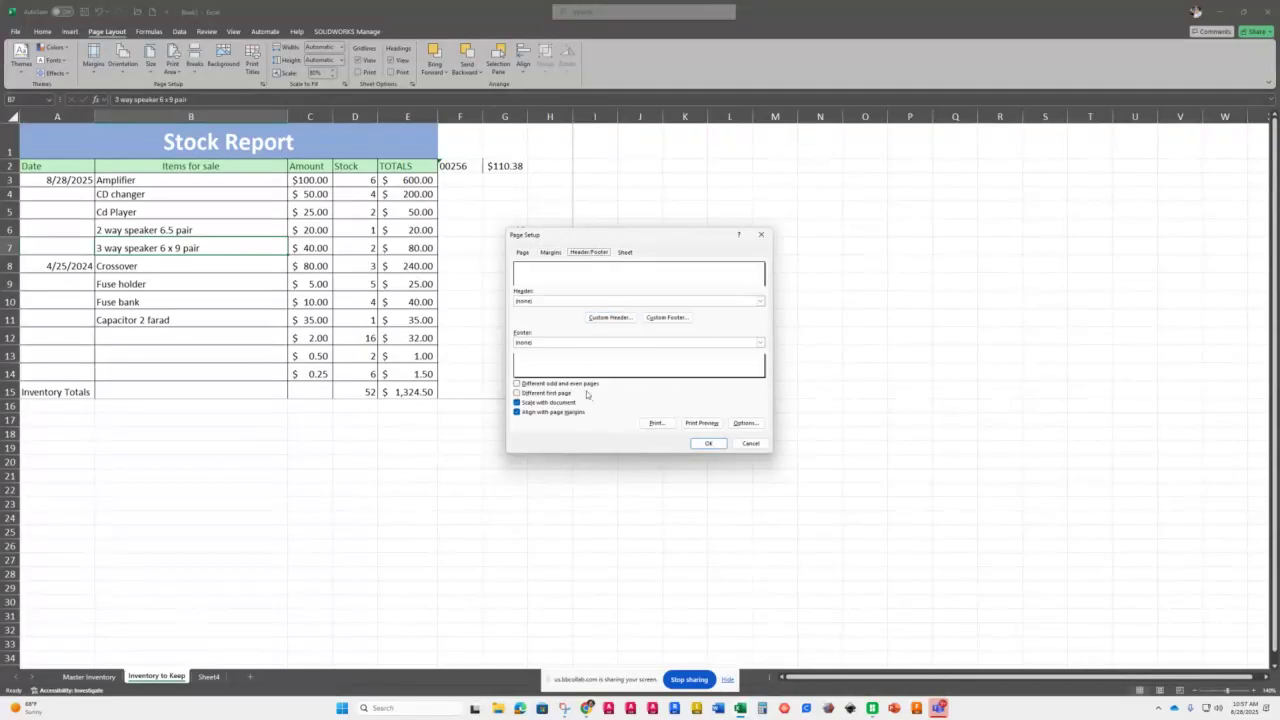
{"action": "left_click", "coordinate": [625, 252]}
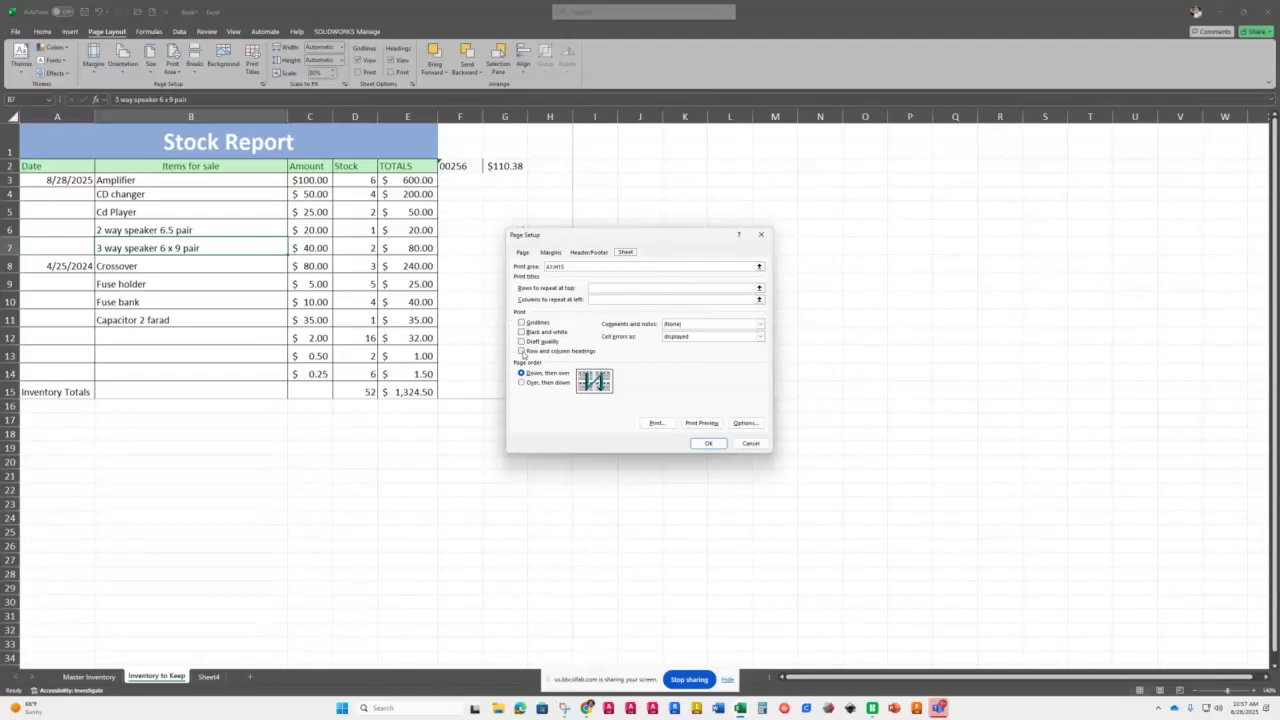
{"action": "left_click", "coordinate": [704, 446]}
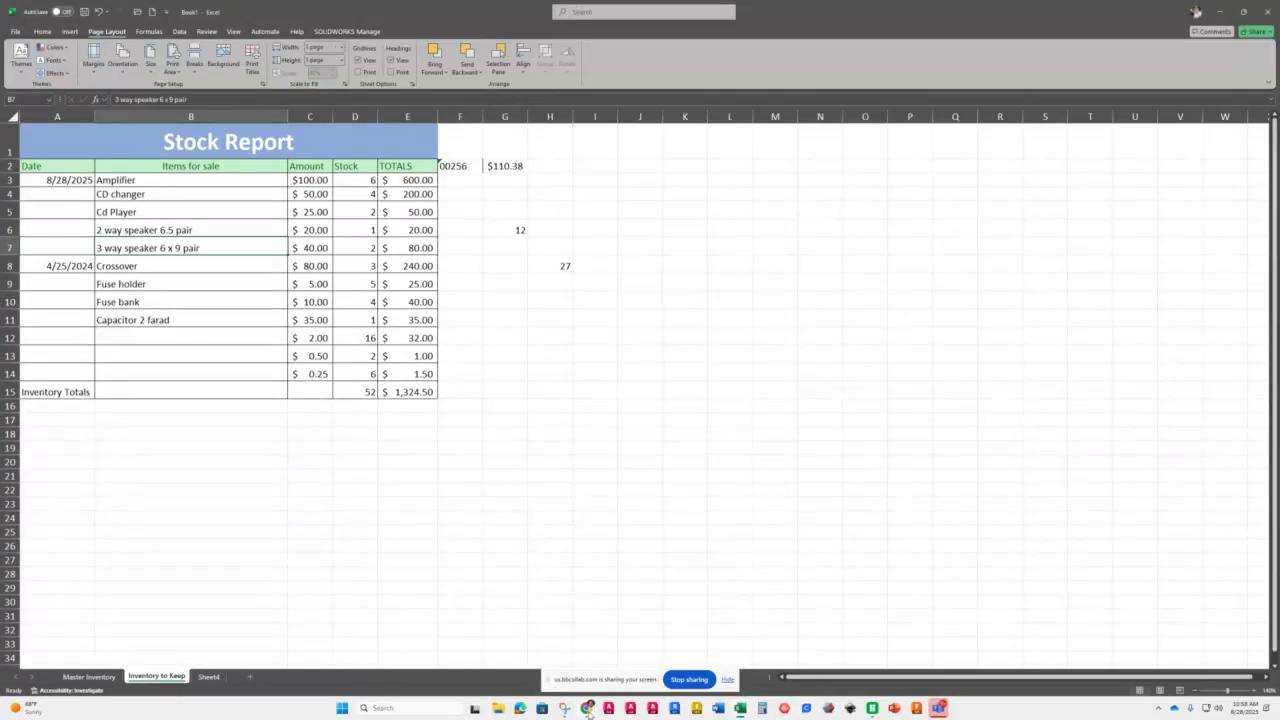
- Switch back to the MindTap reading in the browser and advance it to EX 1-18 Viewing Worksheet Formulas
{"action": "mouse_move", "coordinate": [589, 711]}
{"action": "left_click", "coordinate": [560, 660]}
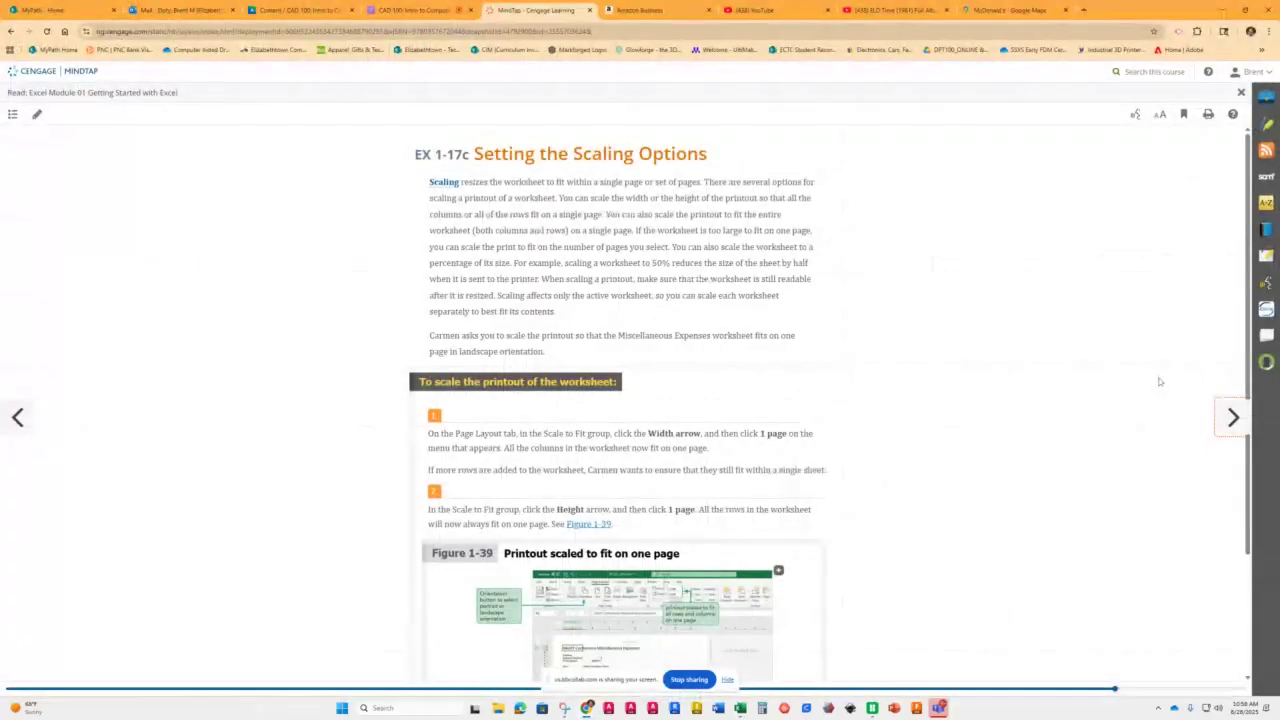
{"action": "left_click", "coordinate": [1231, 419]}
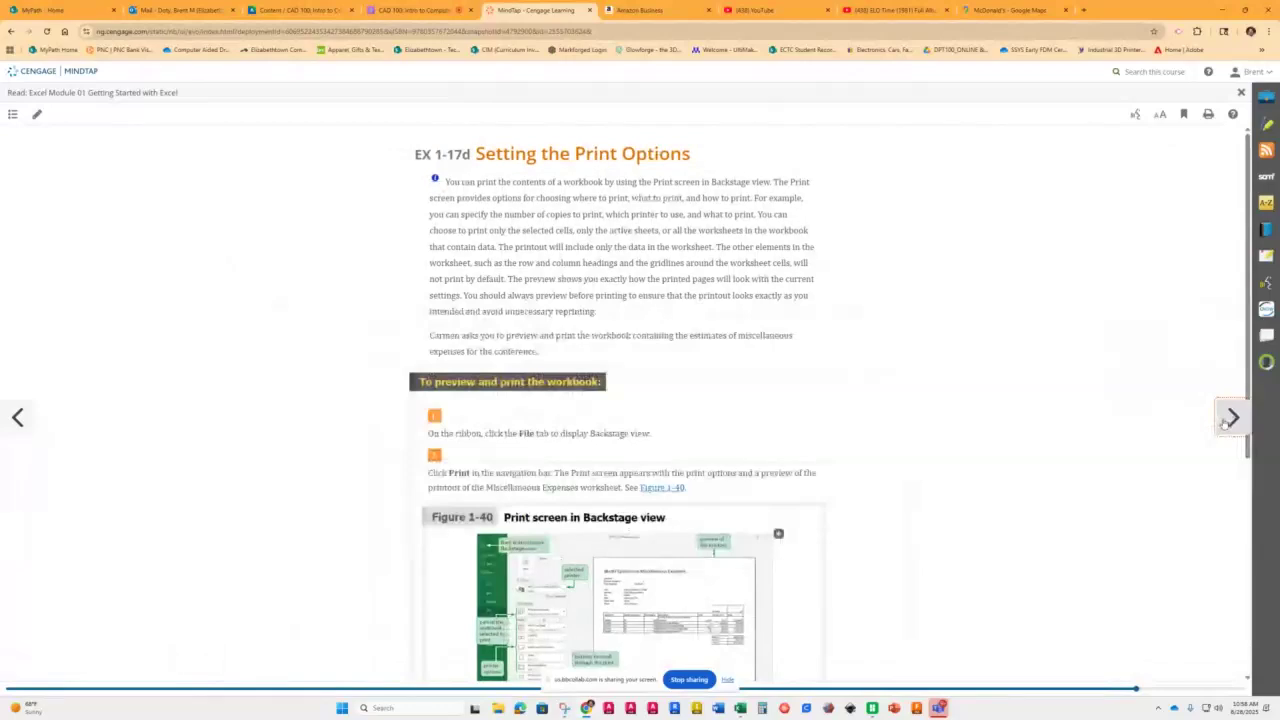
{"action": "left_click", "coordinate": [1231, 419]}
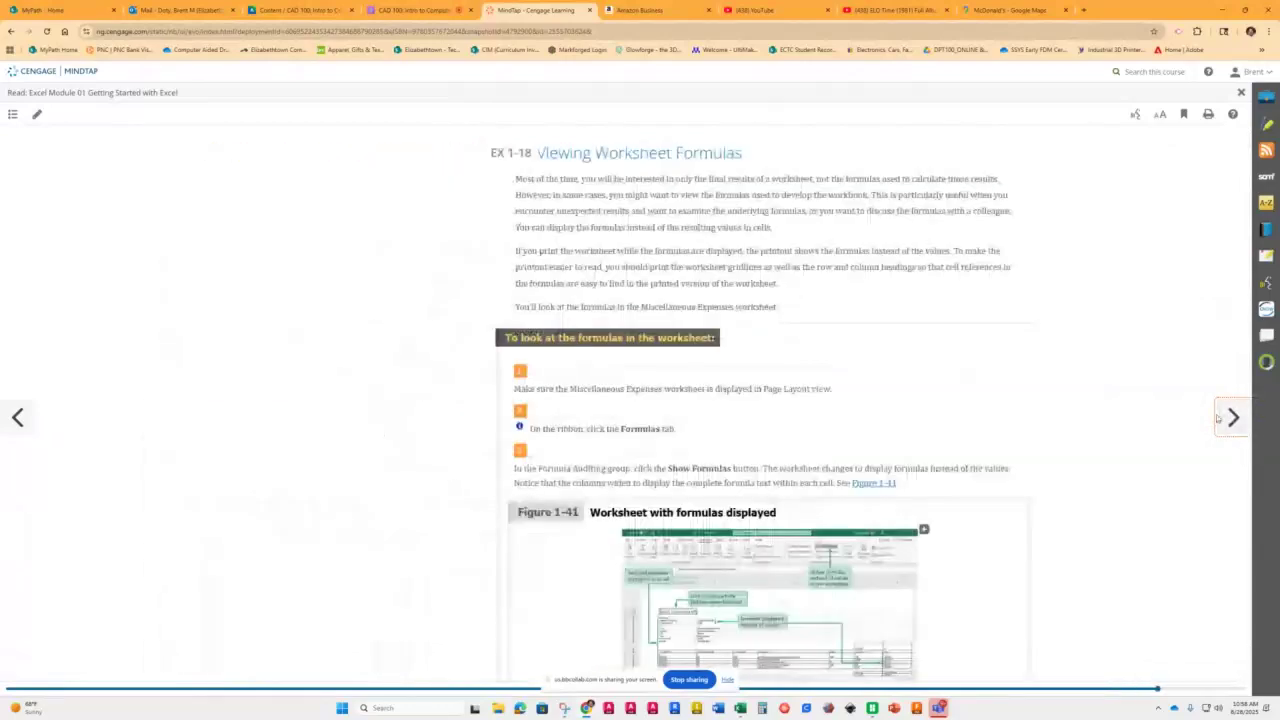
{"action": "left_click", "coordinate": [1218, 427]}
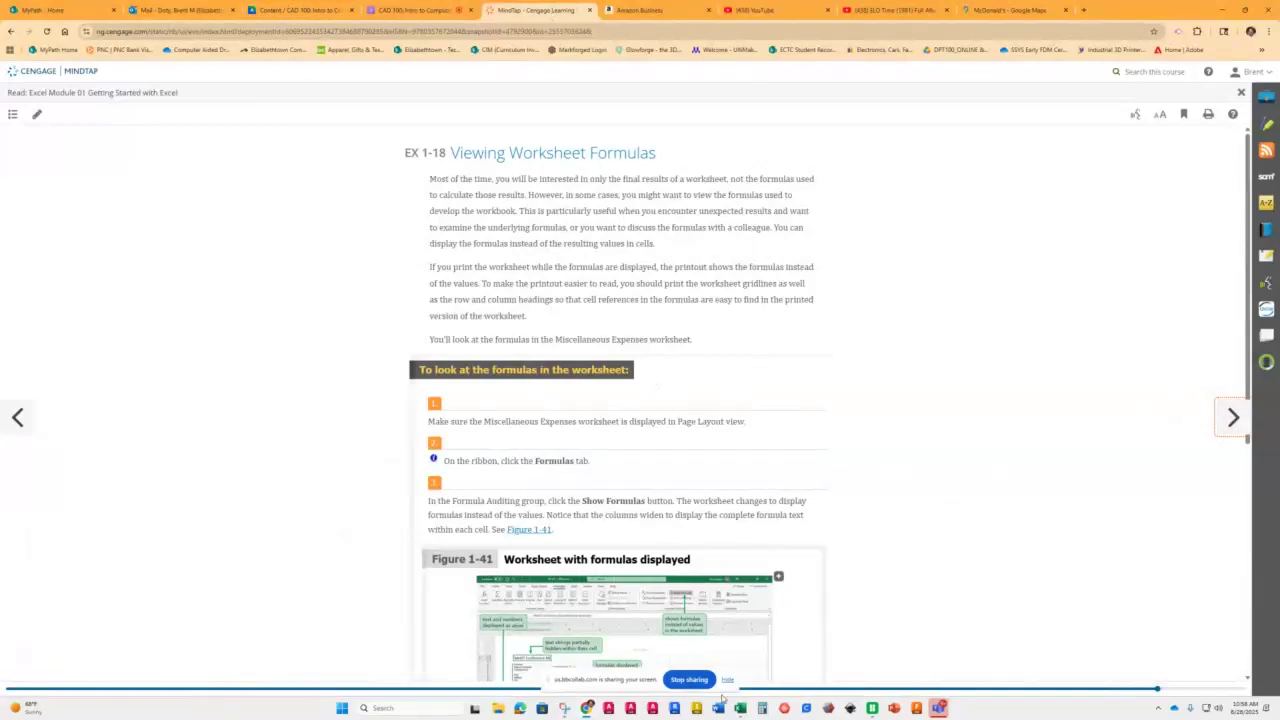
- Return to the Stock Report workbook in Excel and display the worksheet's formulas in place of their values
{"action": "key", "text": "alt+Tab"}
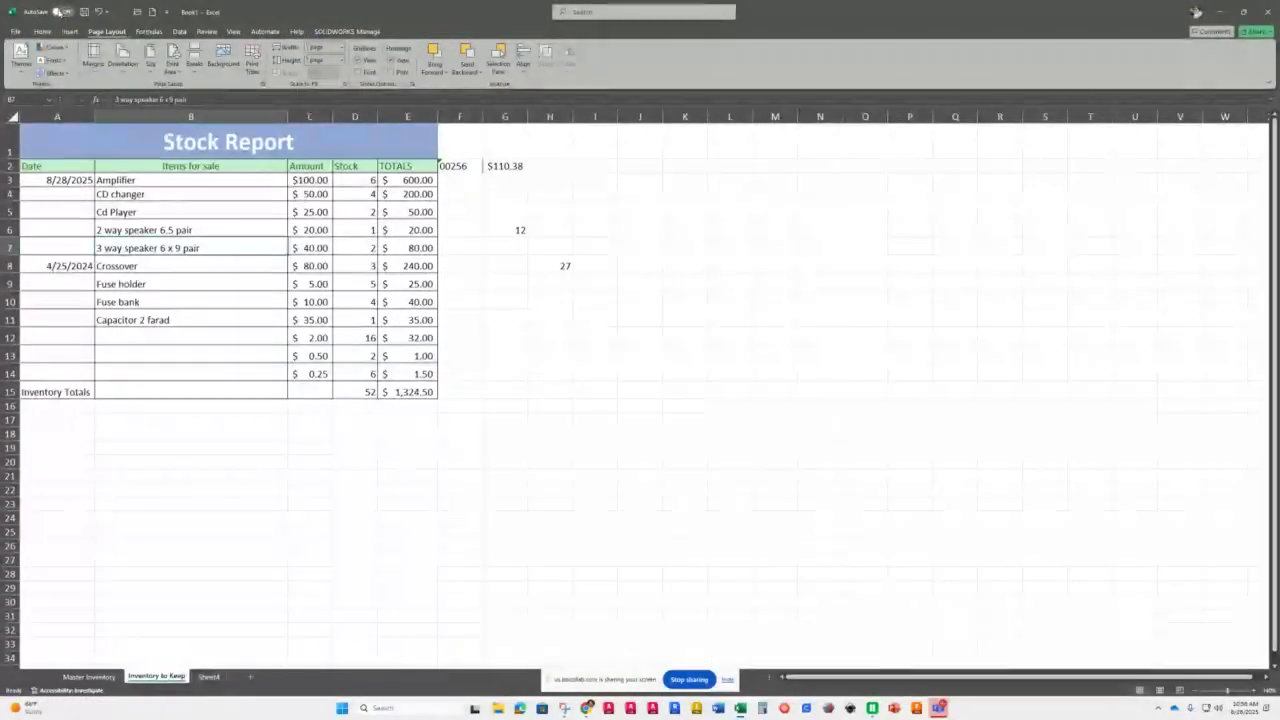
{"action": "left_click", "coordinate": [149, 31]}
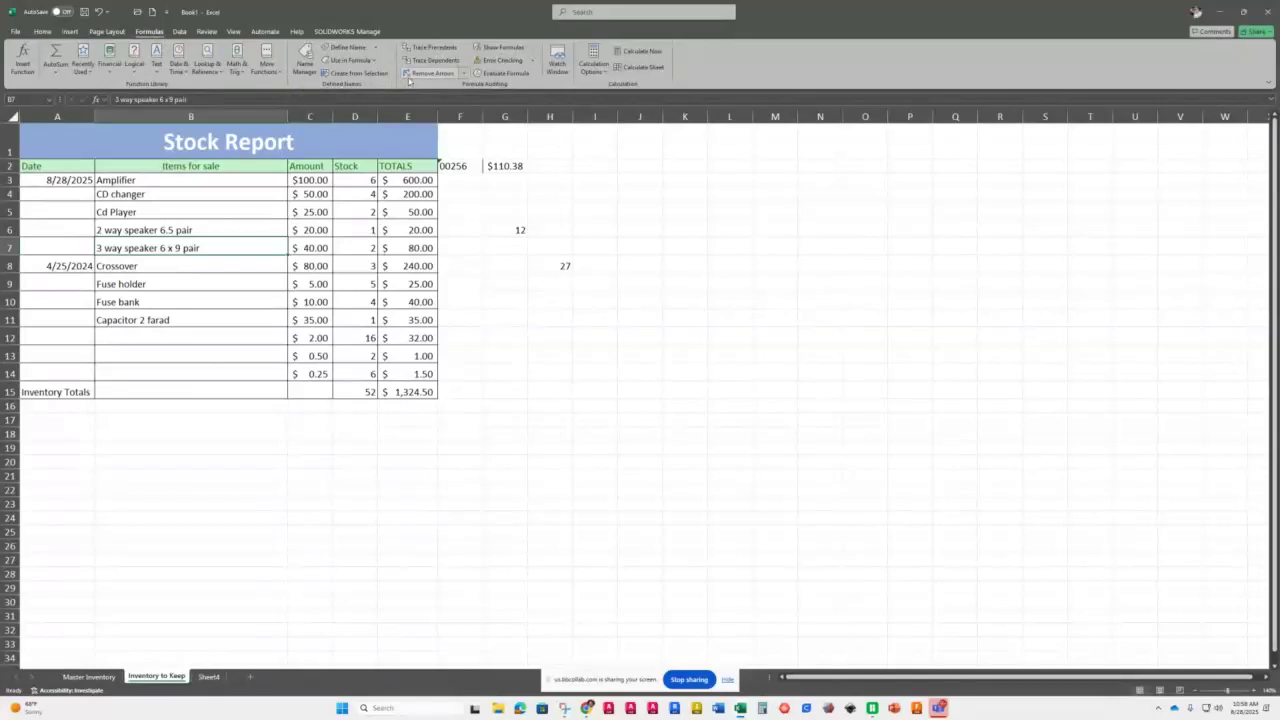
{"action": "left_click", "coordinate": [508, 48]}
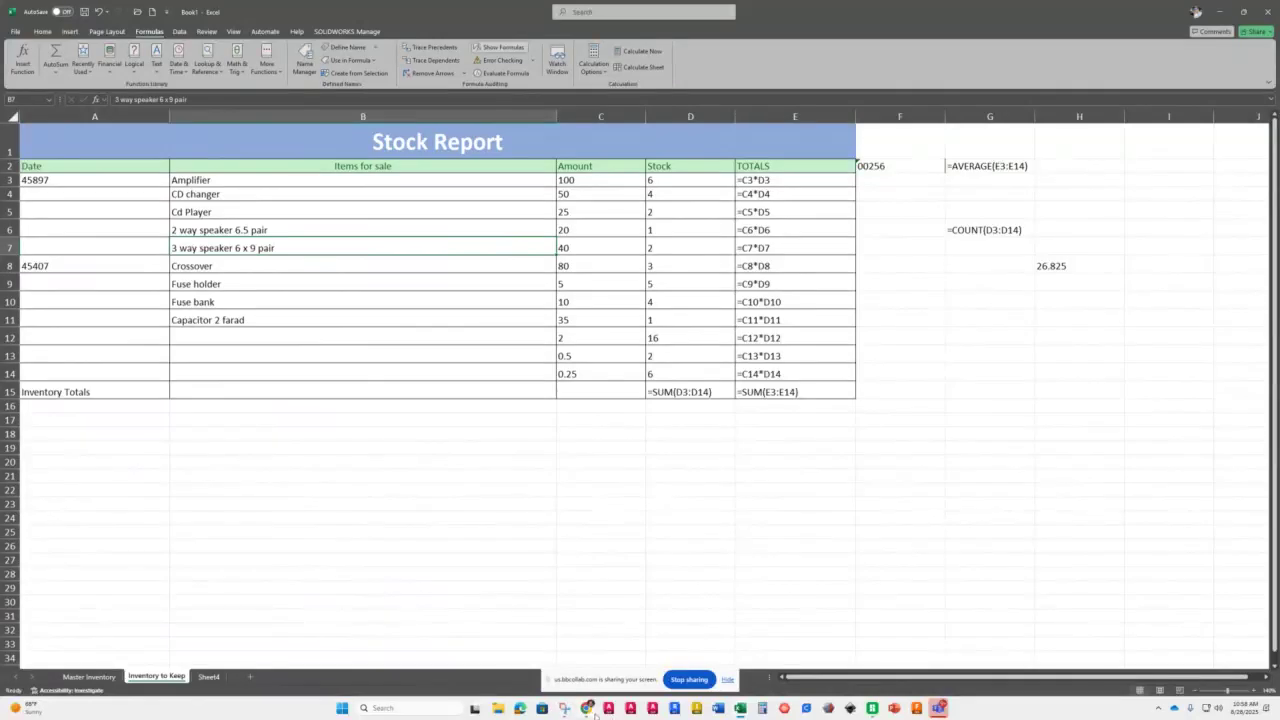
- Switch to the MindTap reading and advance past the Session 1.2 Quick Check to EX 1-19a Practice: Review Assignments
{"action": "left_click", "coordinate": [525, 645]}
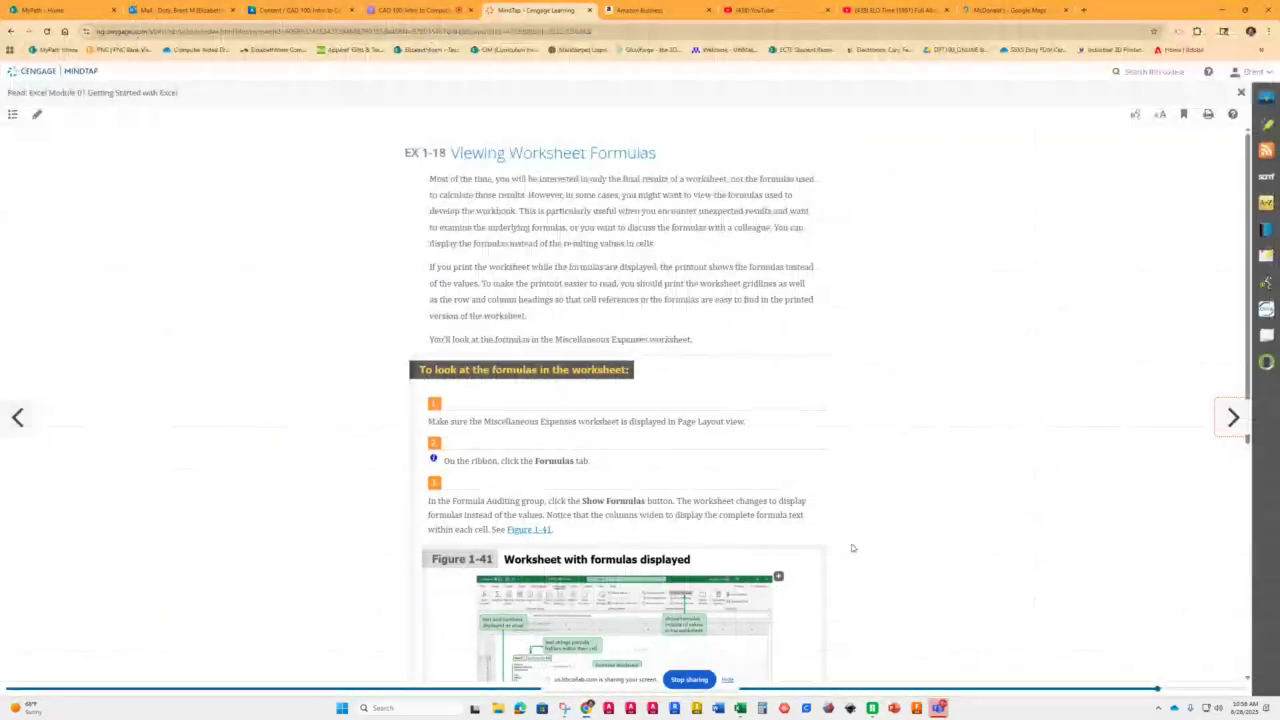
{"action": "left_click", "coordinate": [1232, 418]}
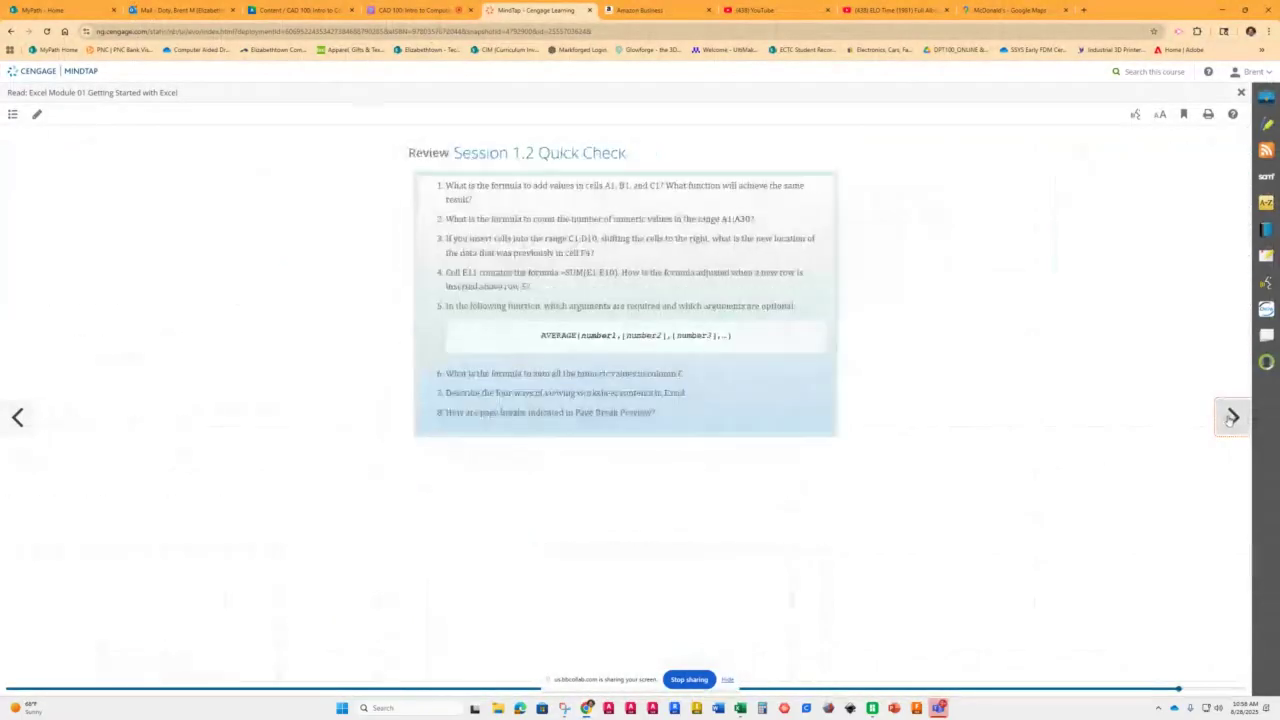
{"action": "left_click", "coordinate": [1232, 418]}
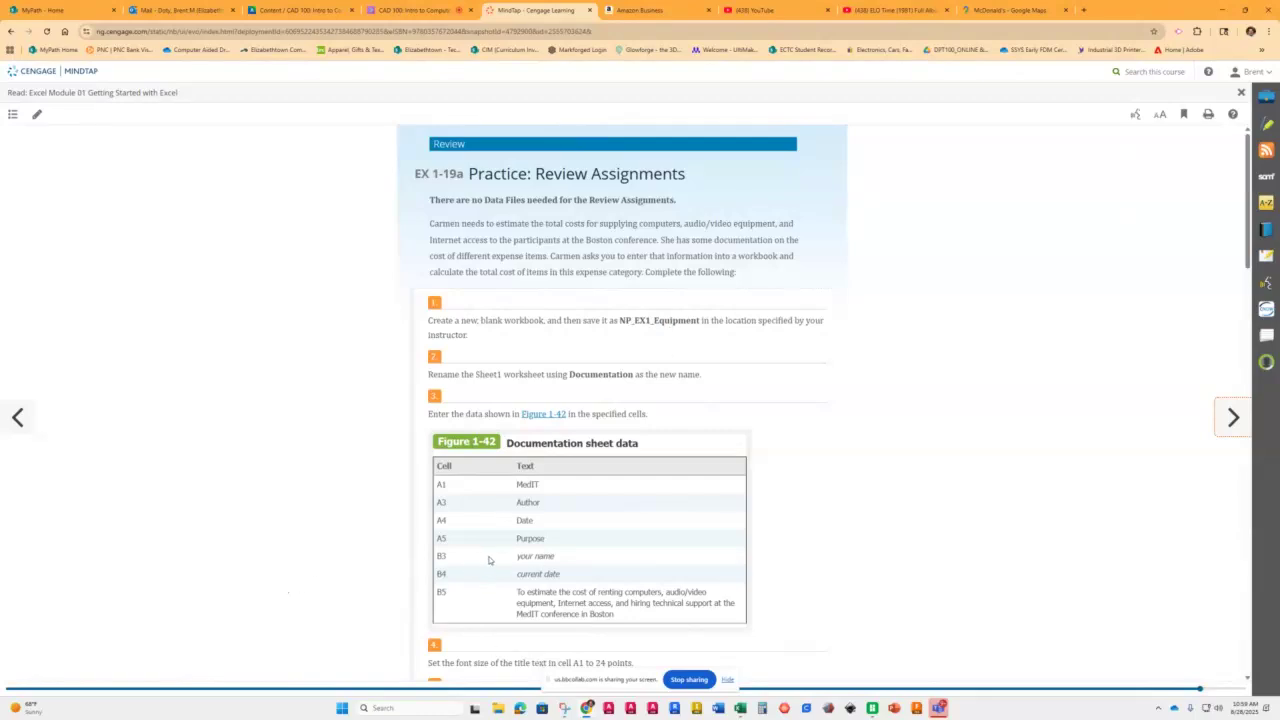
- Read through the Review Assignments instructions, from the Documentation sheet data to the final step of saving and closing the workbook
{"action": "scroll", "coordinate": [481, 555], "scroll_direction": "down", "scroll_amount": 2}
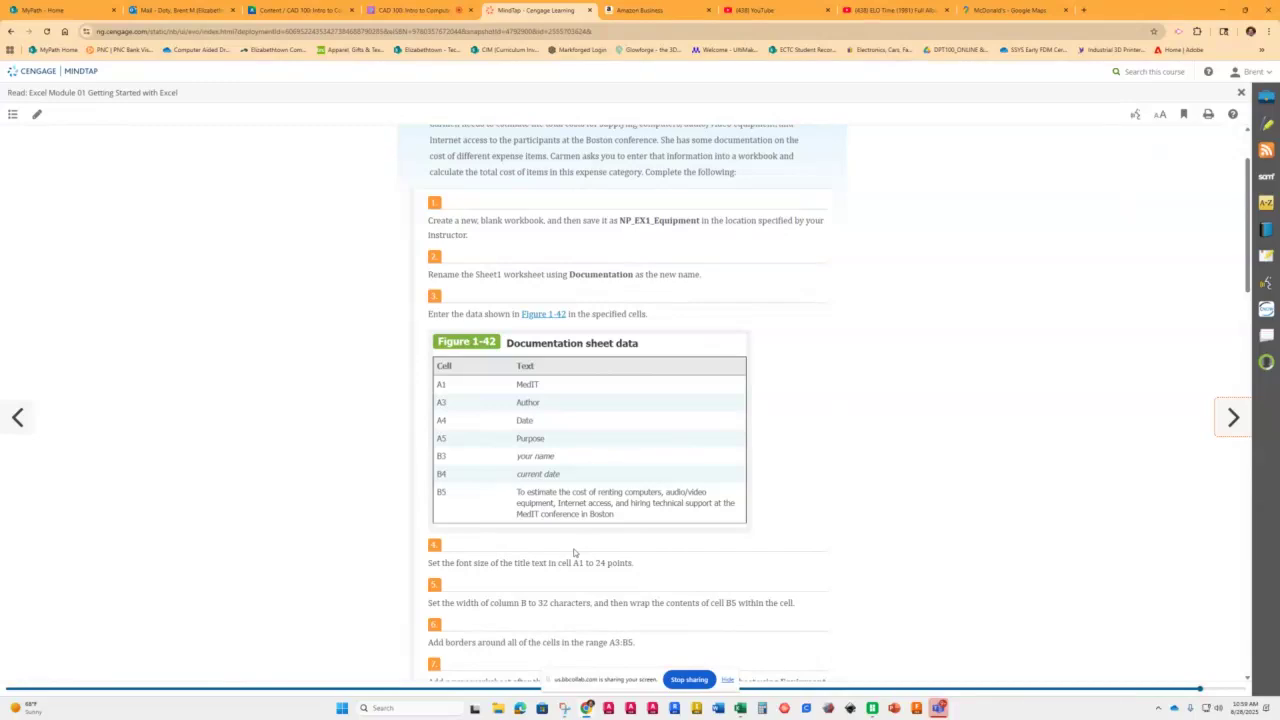
{"action": "scroll", "coordinate": [575, 553], "scroll_direction": "down", "scroll_amount": 1}
{"action": "scroll", "coordinate": [575, 553], "scroll_direction": "down", "scroll_amount": 1}
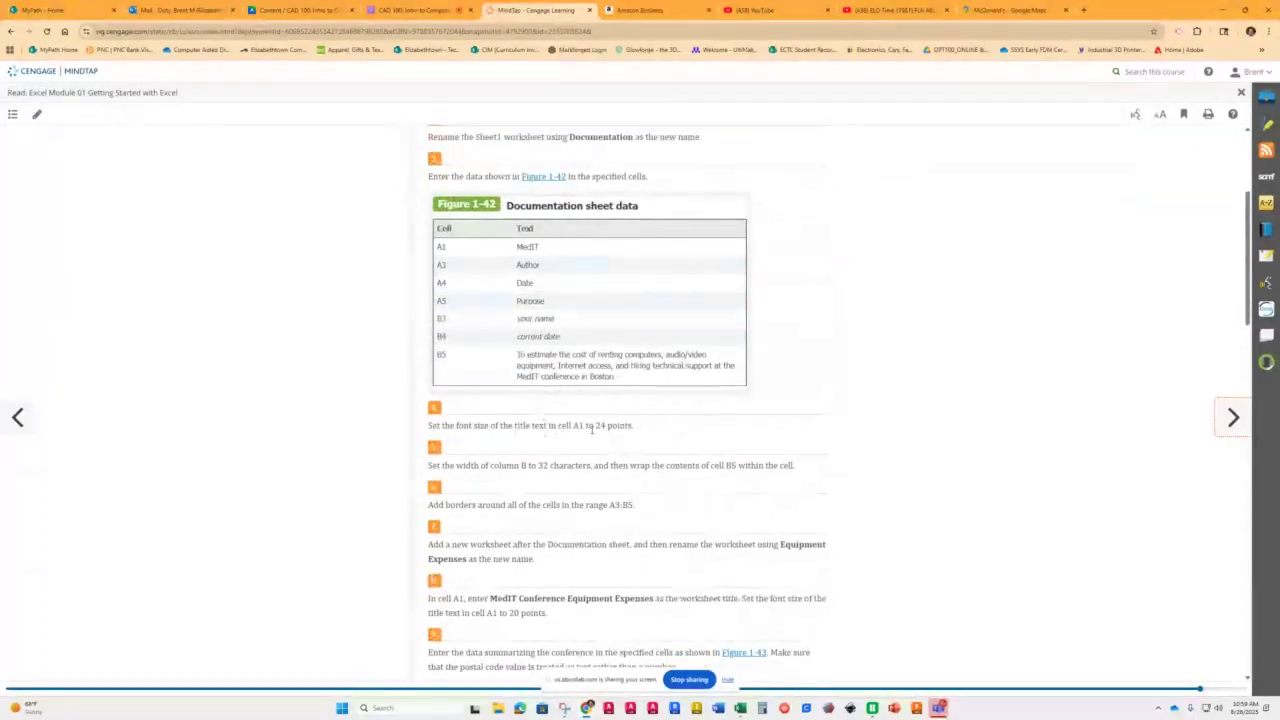
{"action": "scroll", "coordinate": [603, 481], "scroll_direction": "down", "scroll_amount": 1}
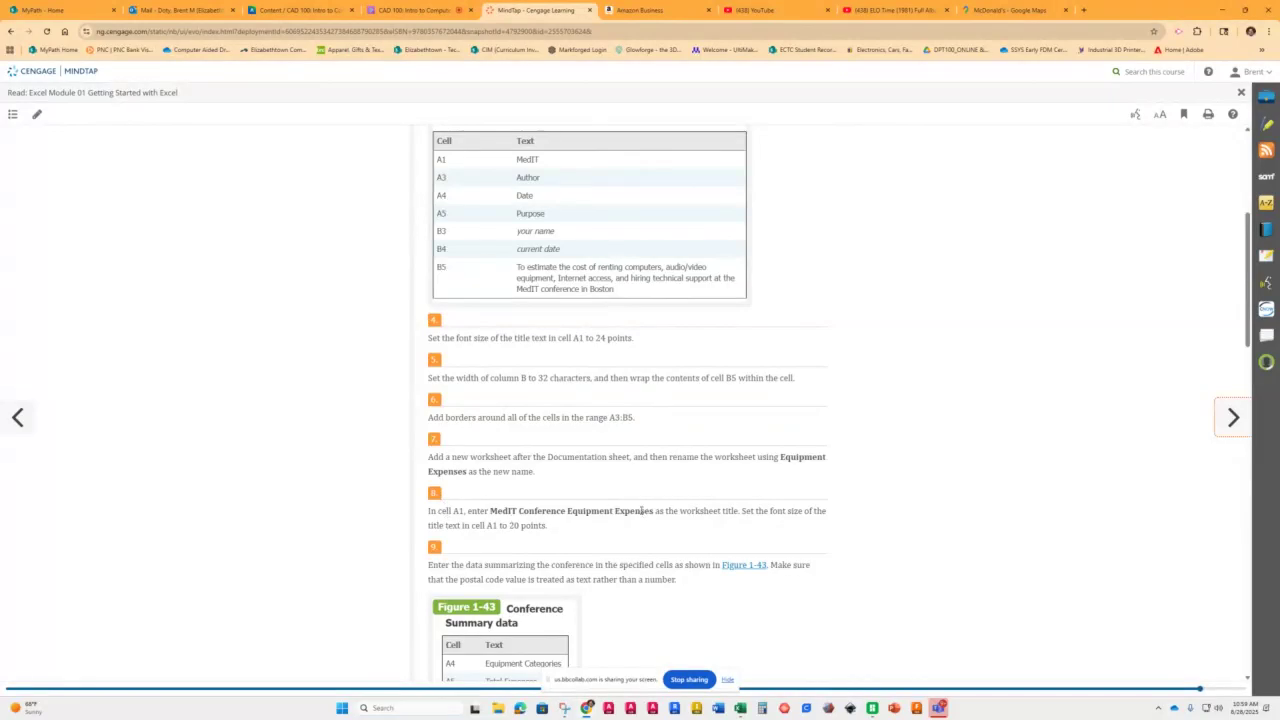
{"action": "scroll", "coordinate": [641, 511], "scroll_direction": "down", "scroll_amount": 1}
{"action": "scroll", "coordinate": [631, 489], "scroll_direction": "down", "scroll_amount": 2}
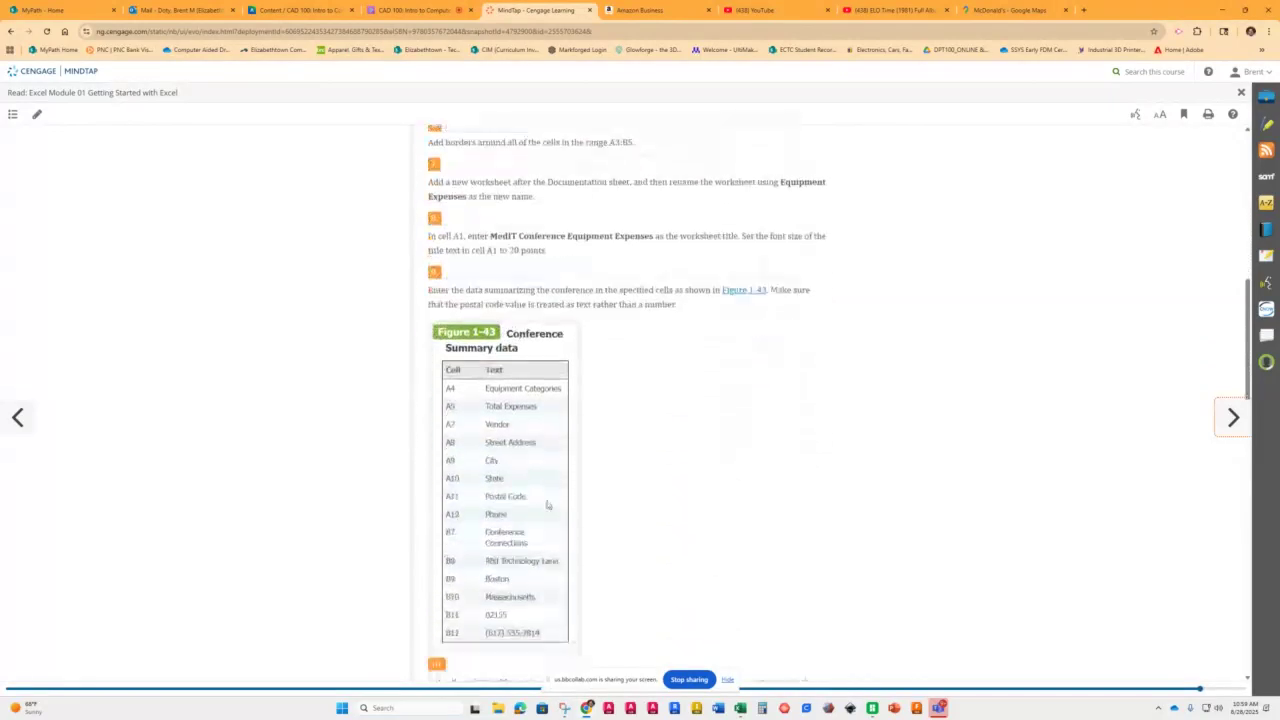
{"action": "scroll", "coordinate": [547, 505], "scroll_direction": "down", "scroll_amount": 1}
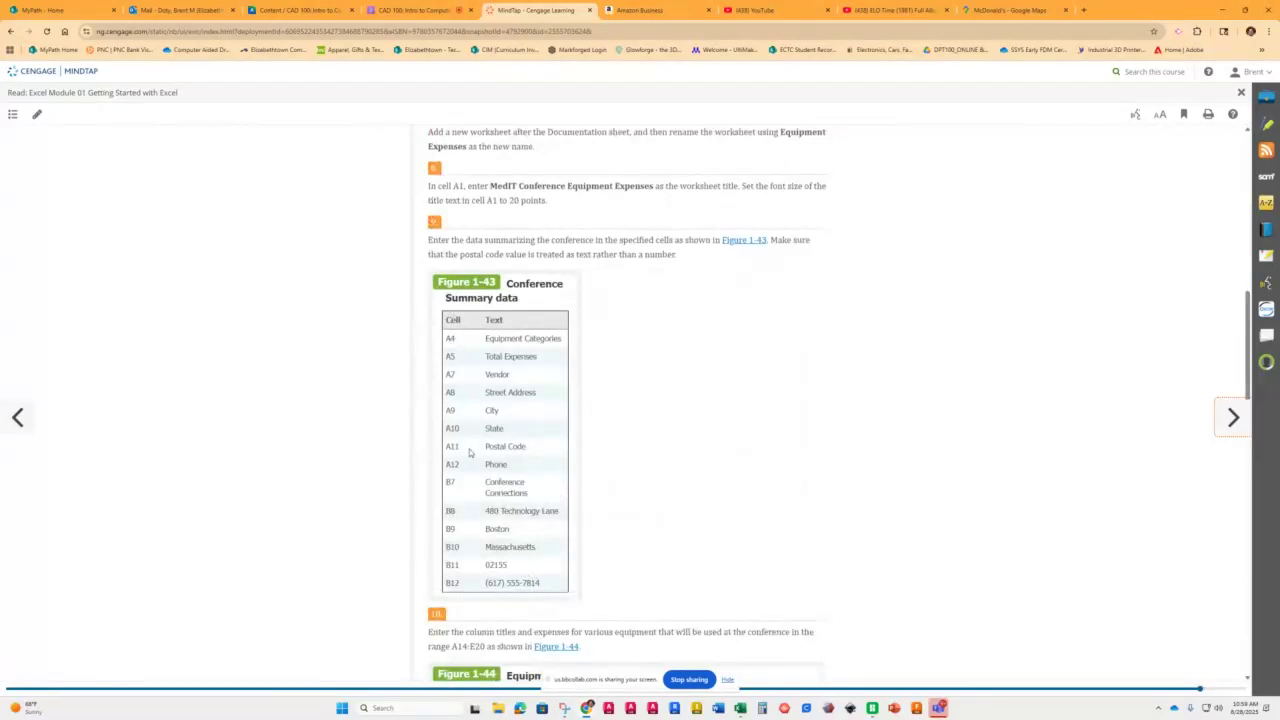
{"action": "scroll", "coordinate": [469, 452], "scroll_direction": "down", "scroll_amount": 1}
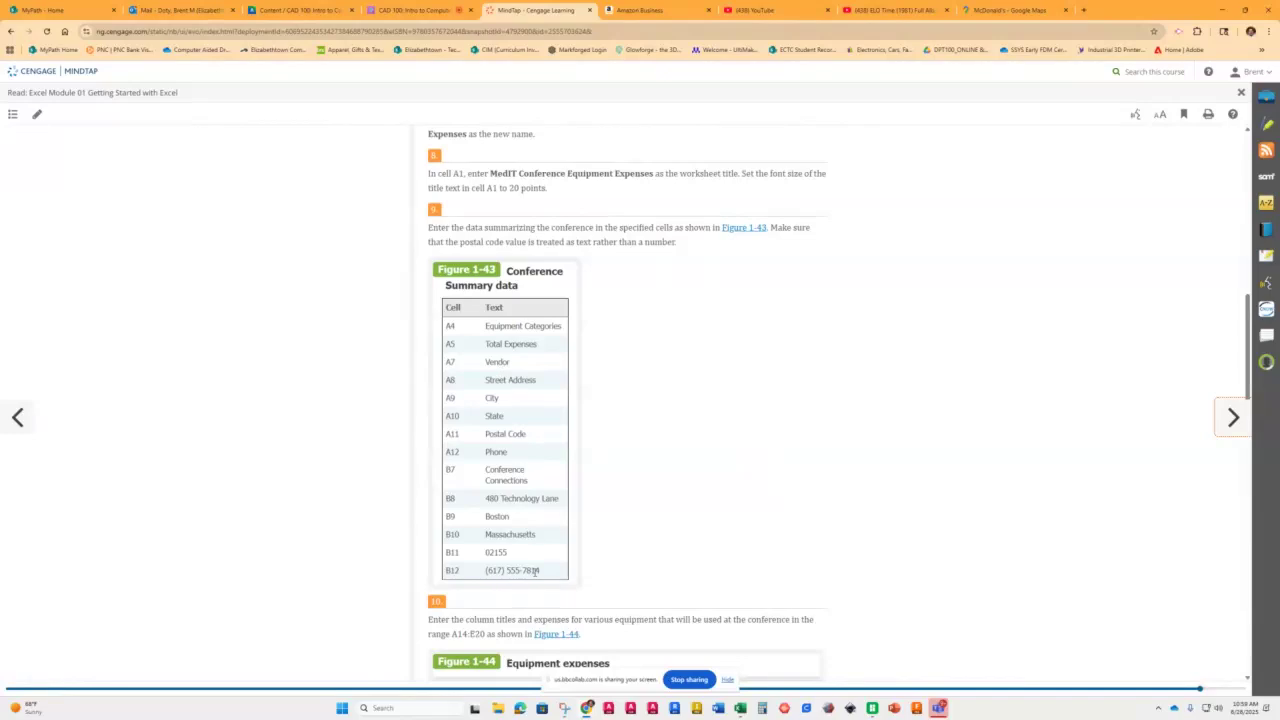
{"action": "scroll", "coordinate": [597, 529], "scroll_direction": "down", "scroll_amount": 1}
{"action": "scroll", "coordinate": [597, 529], "scroll_direction": "down", "scroll_amount": 3}
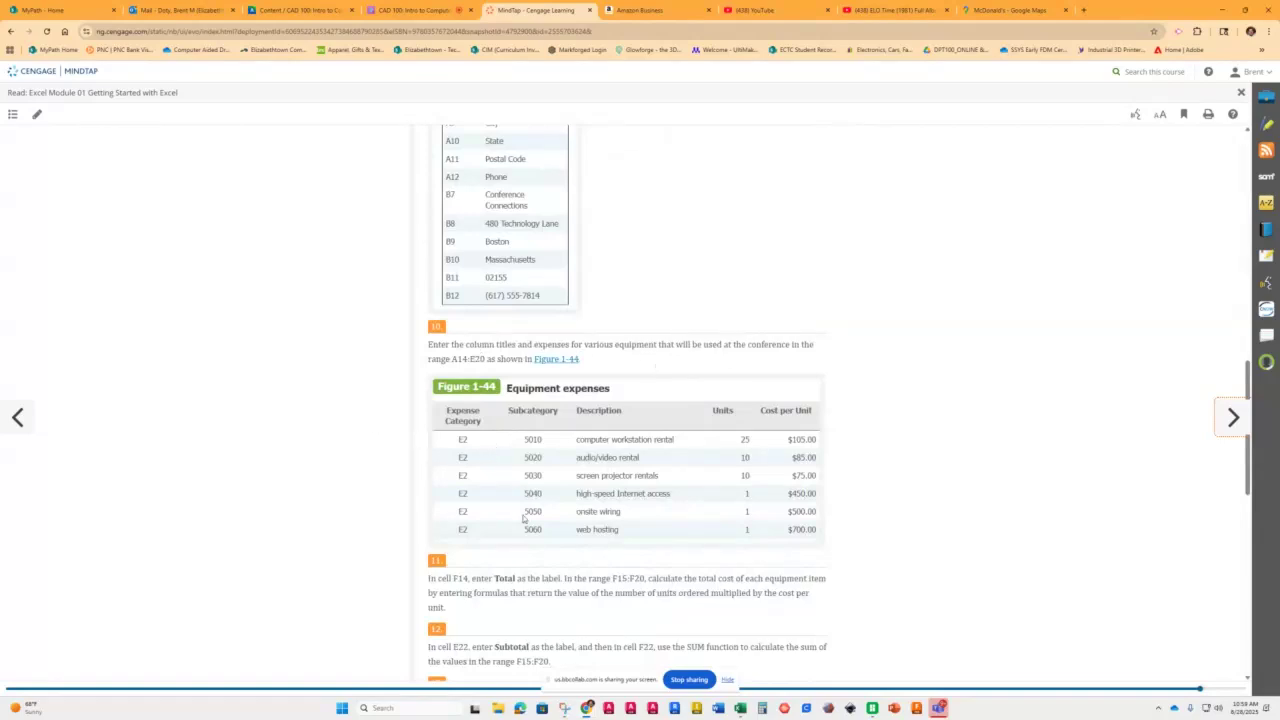
{"action": "scroll", "coordinate": [520, 545], "scroll_direction": "down", "scroll_amount": 2}
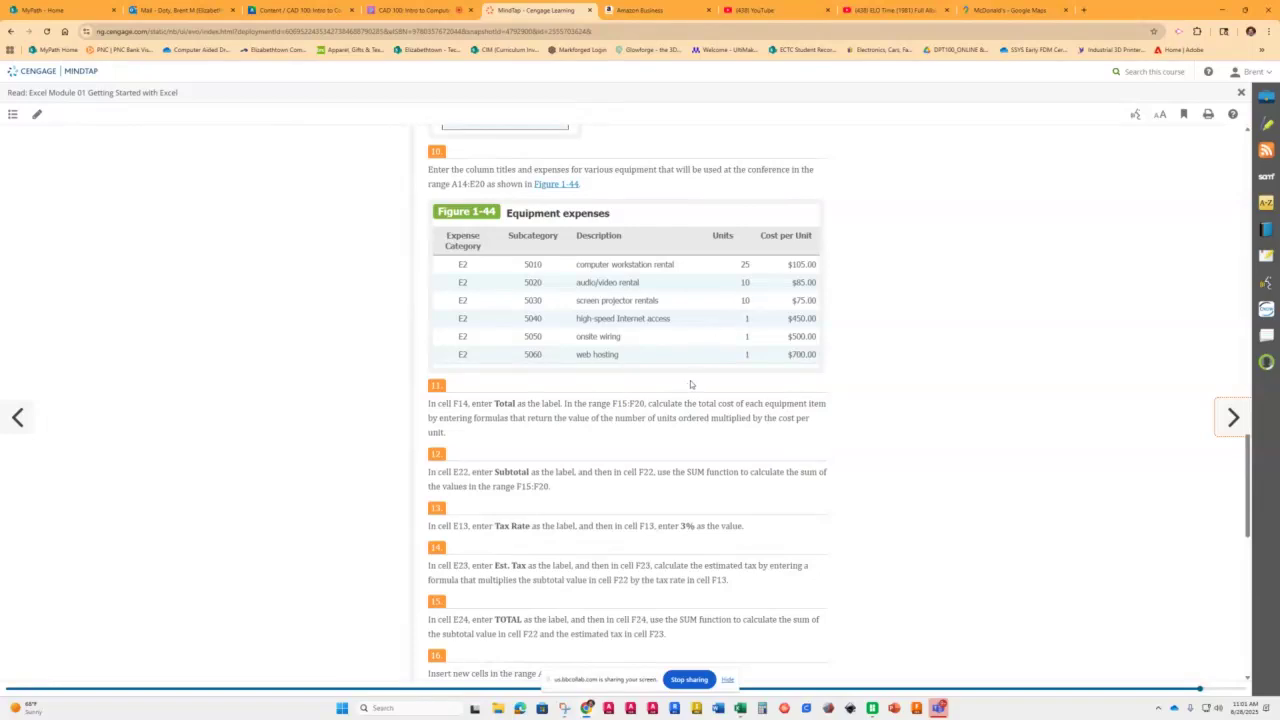
{"action": "scroll", "coordinate": [689, 383], "scroll_direction": "down", "scroll_amount": 2}
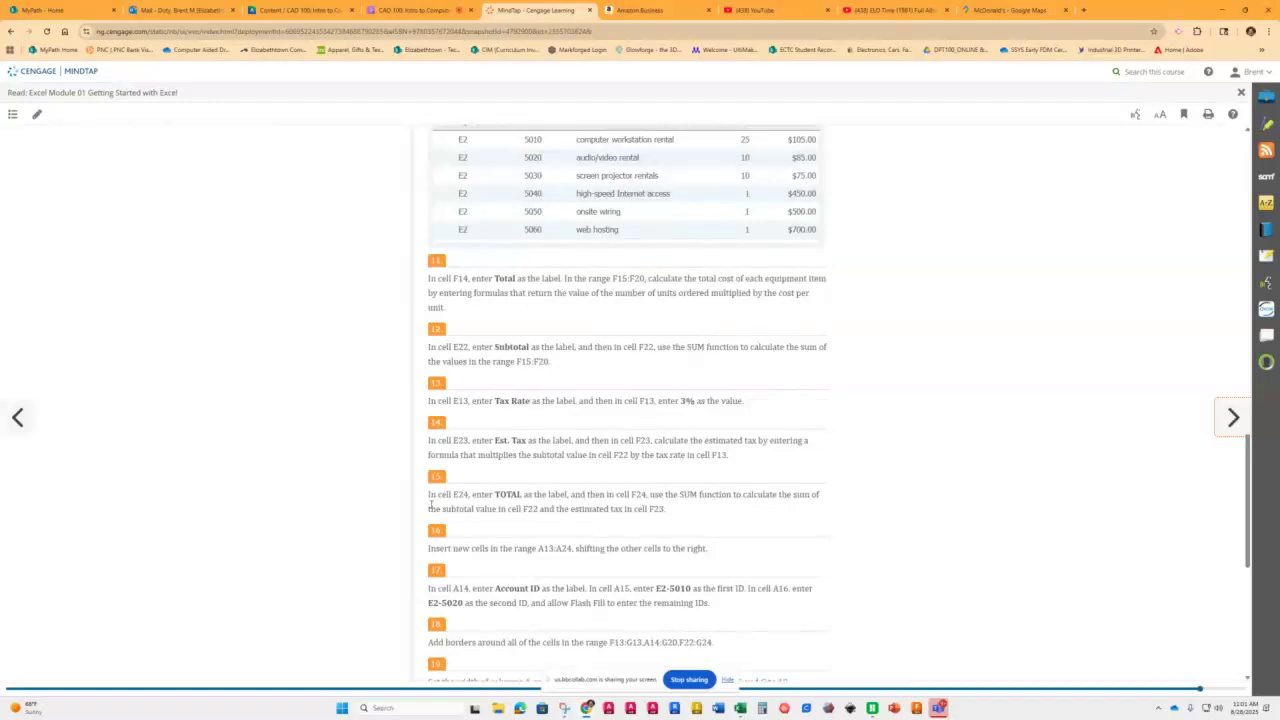
{"action": "scroll", "coordinate": [556, 612], "scroll_direction": "down", "scroll_amount": 2}
{"action": "scroll", "coordinate": [559, 605], "scroll_direction": "down", "scroll_amount": 2}
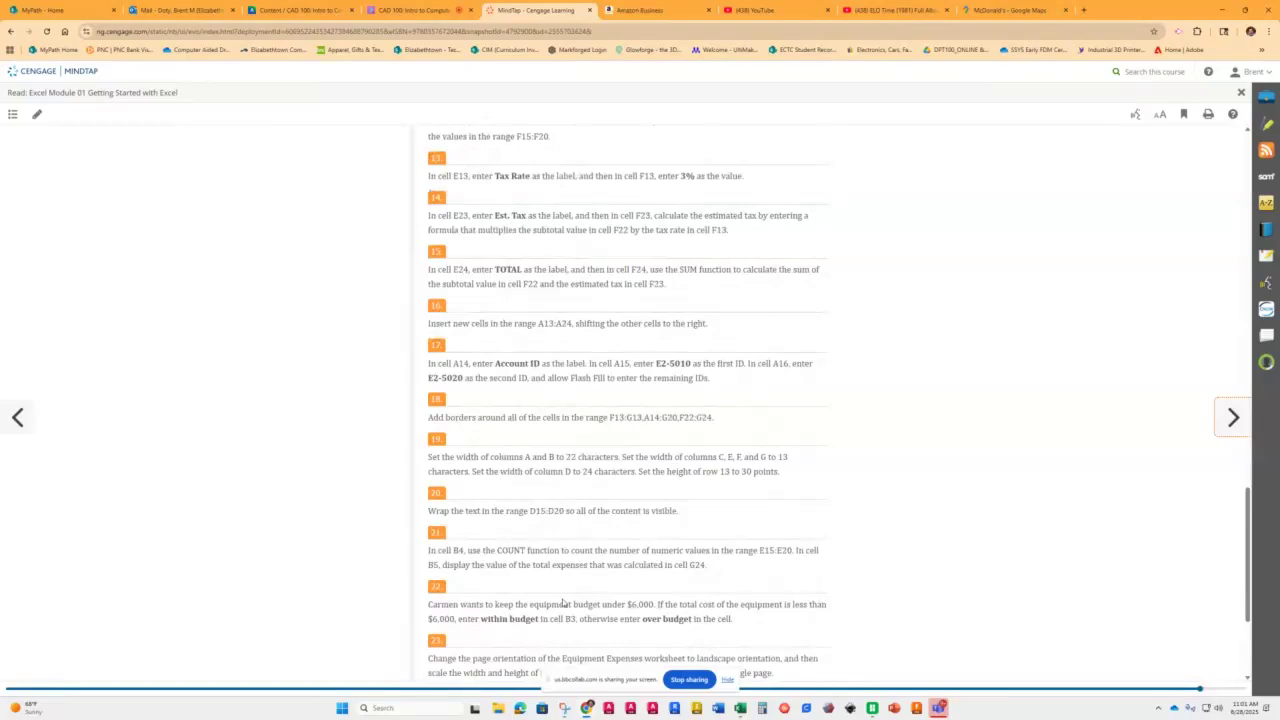
{"action": "scroll", "coordinate": [563, 603], "scroll_direction": "down", "scroll_amount": 2}
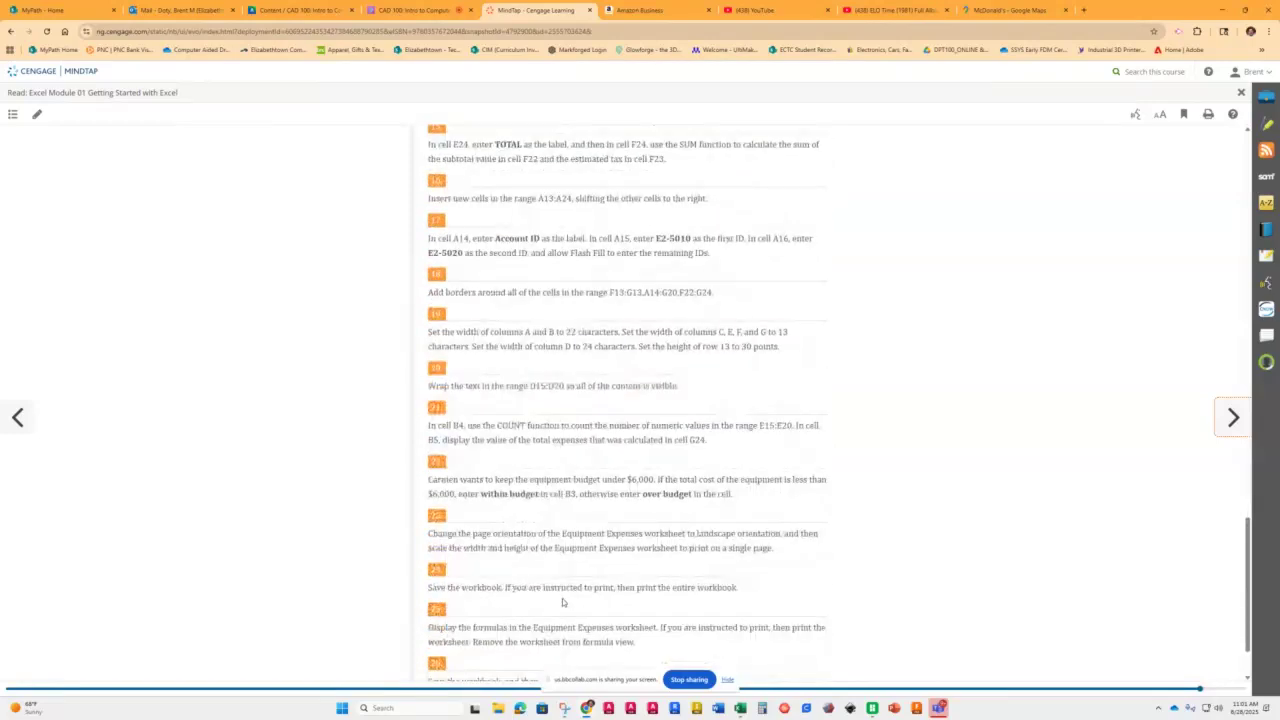
{"action": "scroll", "coordinate": [563, 602], "scroll_direction": "down", "scroll_amount": 1}
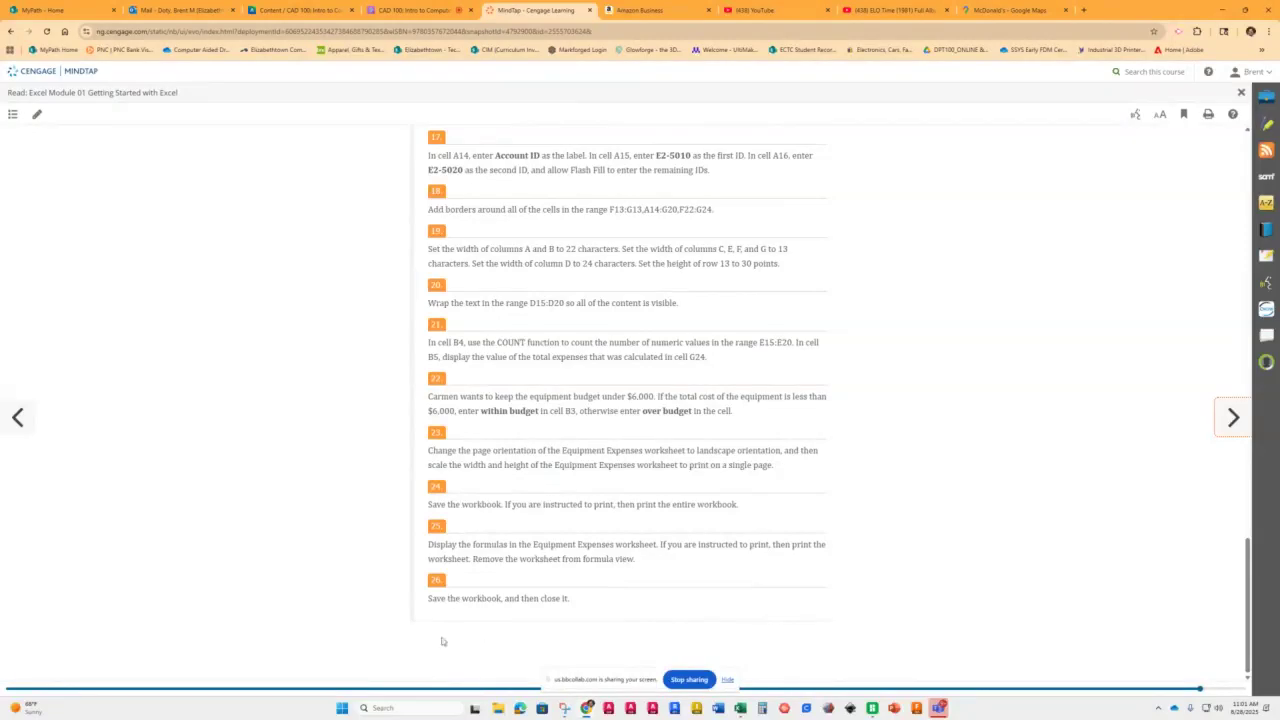
- Advance the MindTap reading to EX 1-19b Apply: Case Problem 1 and read through the Cross State Trucking instructions
{"action": "left_click", "coordinate": [1231, 419]}
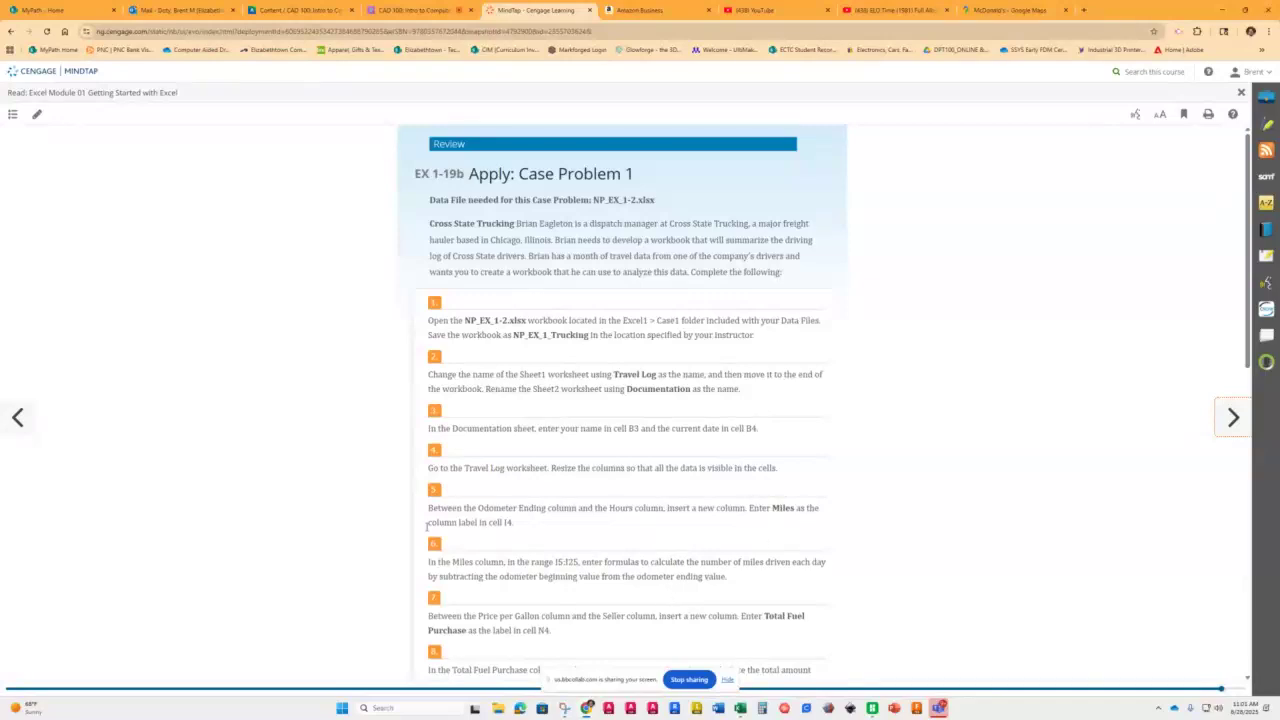
{"action": "scroll", "coordinate": [572, 551], "scroll_direction": "down", "scroll_amount": 1}
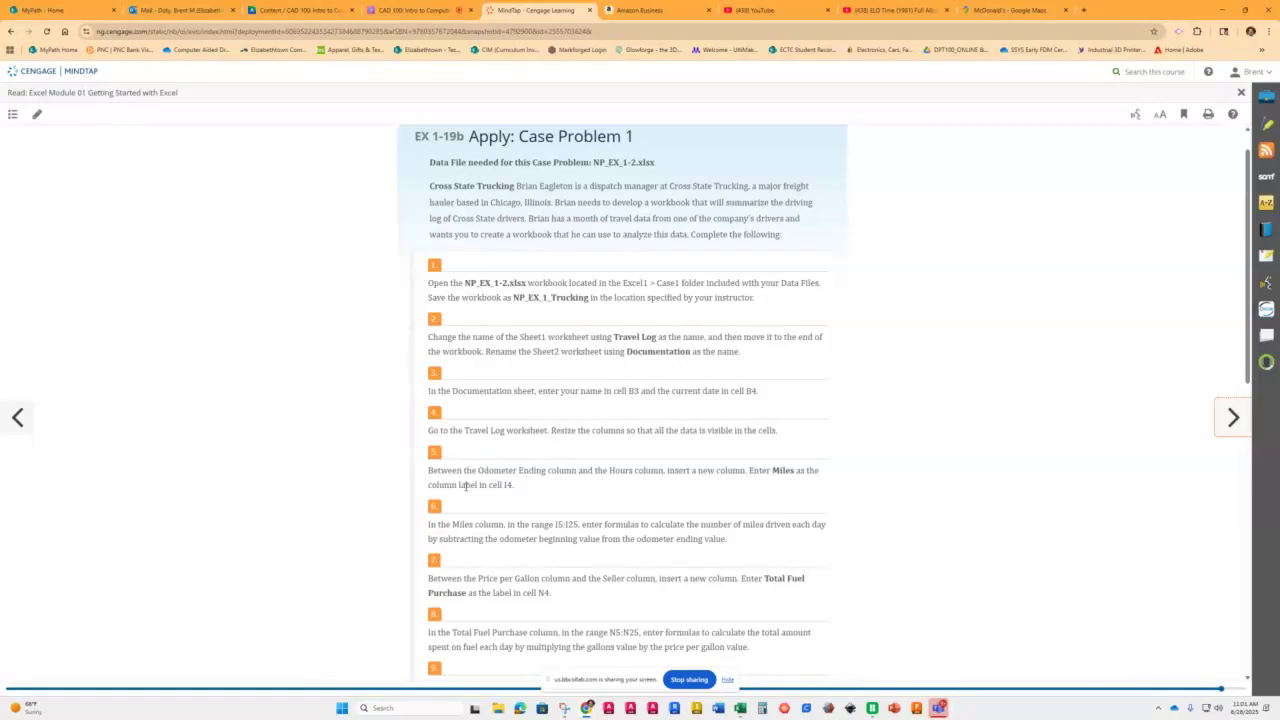
{"action": "scroll", "coordinate": [486, 497], "scroll_direction": "down", "scroll_amount": 1}
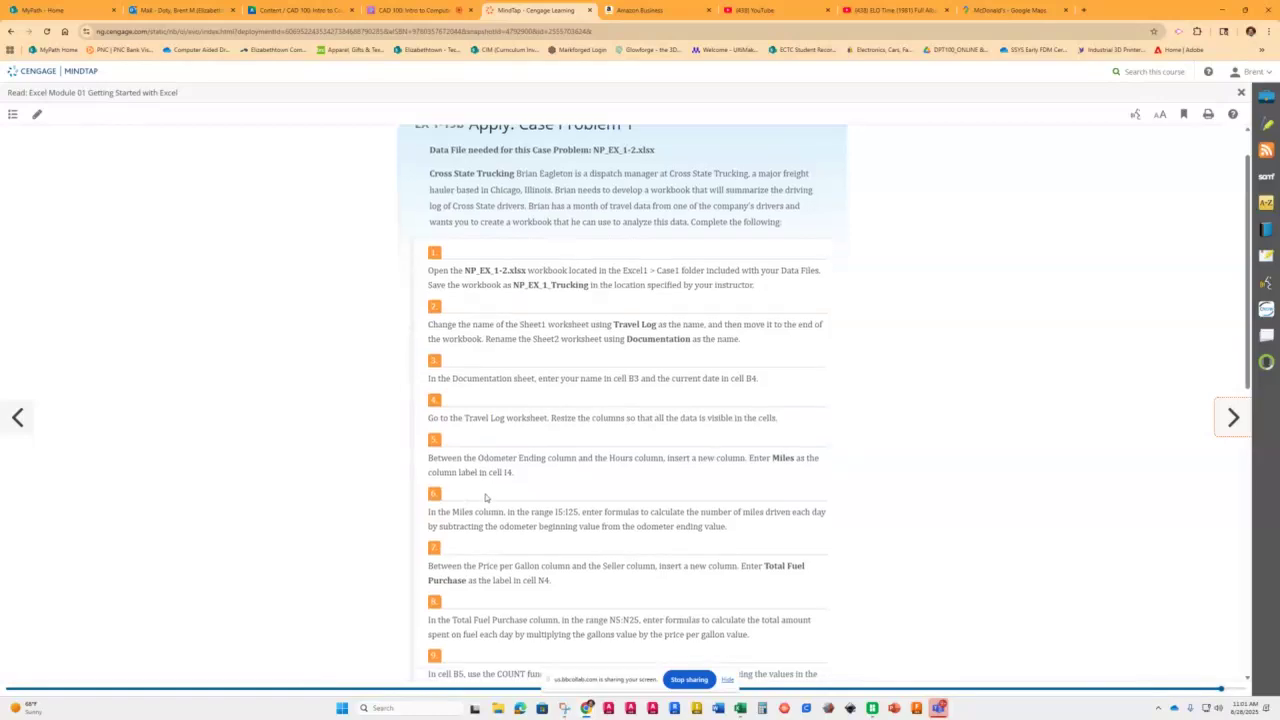
{"action": "scroll", "coordinate": [486, 497], "scroll_direction": "down", "scroll_amount": 1}
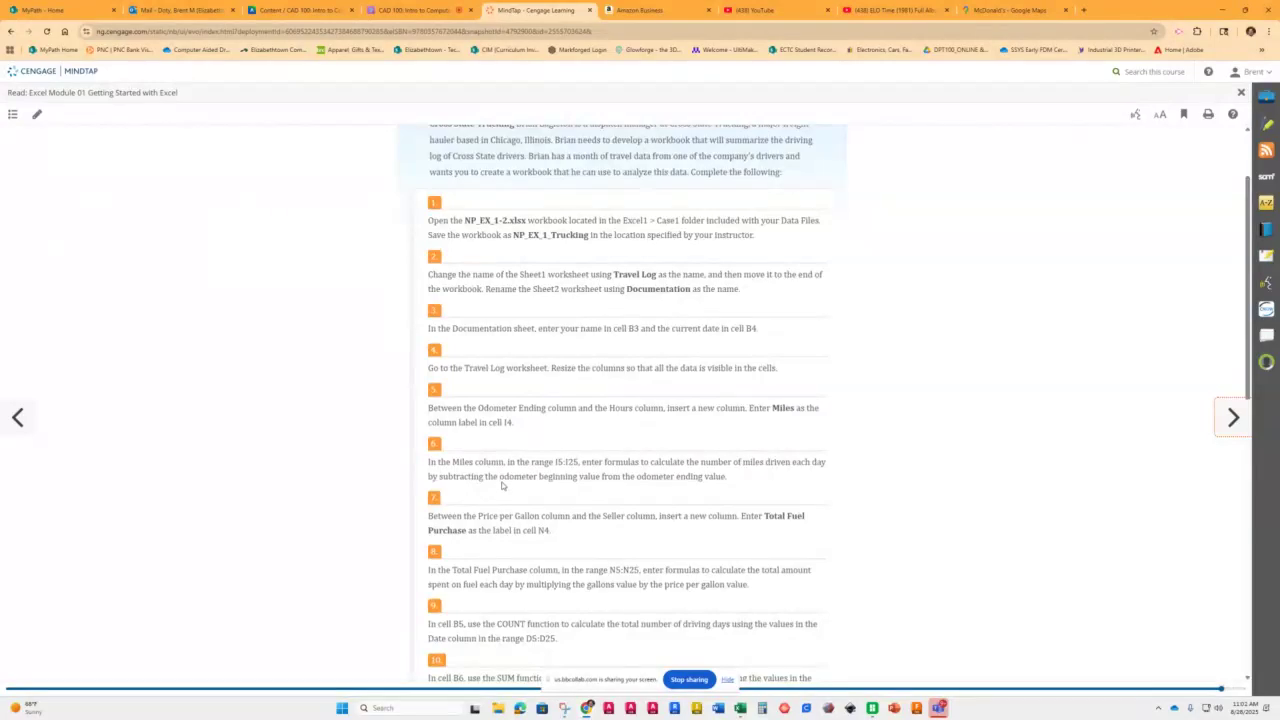
{"action": "scroll", "coordinate": [502, 484], "scroll_direction": "down", "scroll_amount": 2}
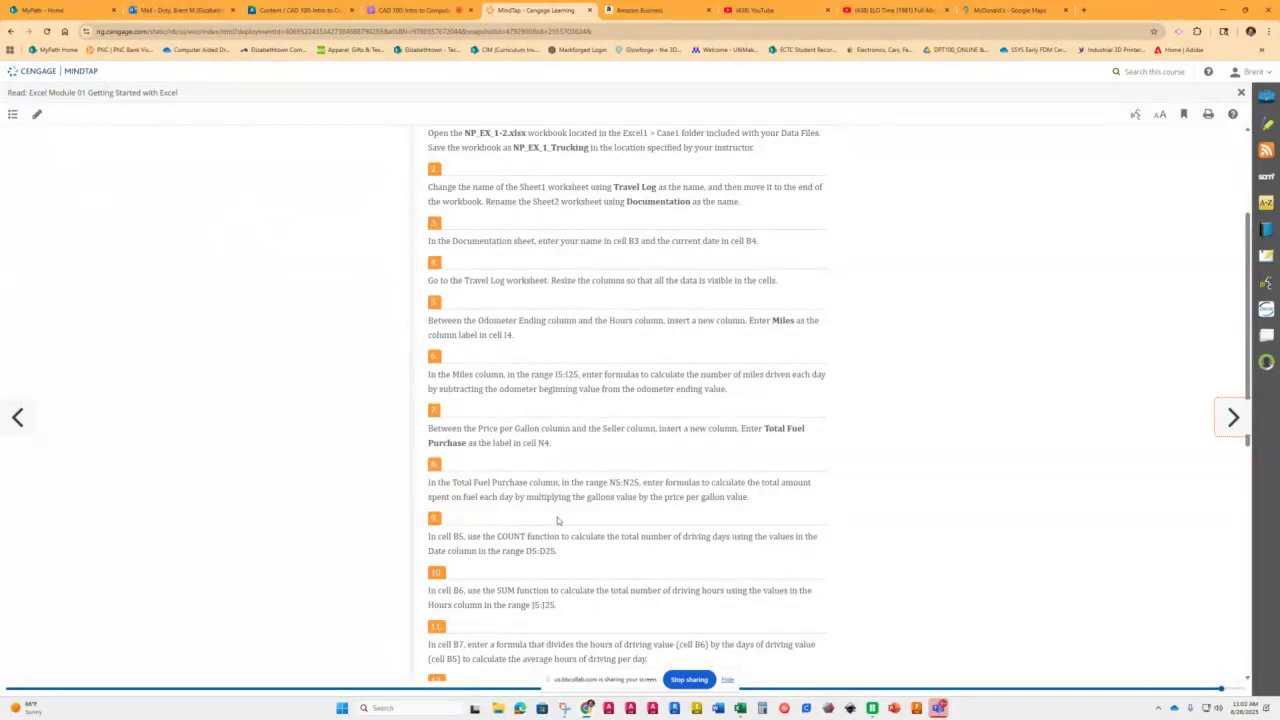
{"action": "scroll", "coordinate": [523, 534], "scroll_direction": "down", "scroll_amount": 2}
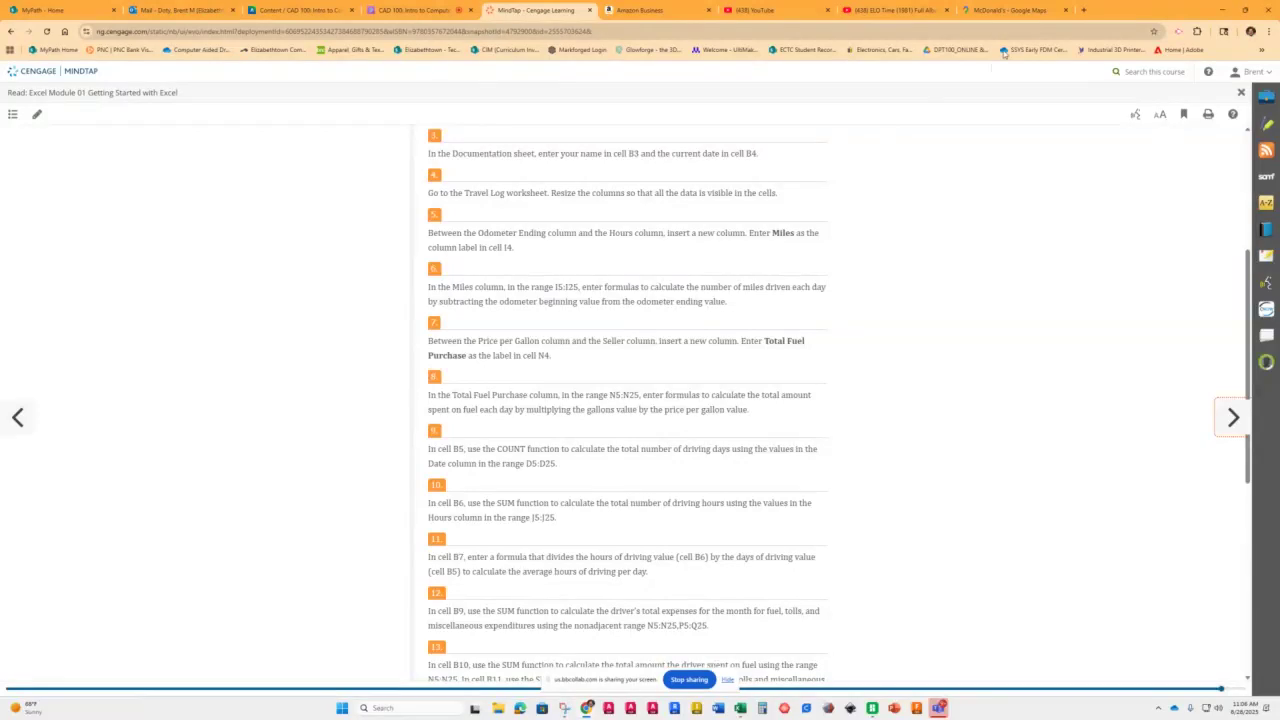
- Check the course's Week 3 Excel assignments in the Content page, then return to the CAD 100 Collaborate session and open its session menu
{"action": "left_click", "coordinate": [412, 13]}
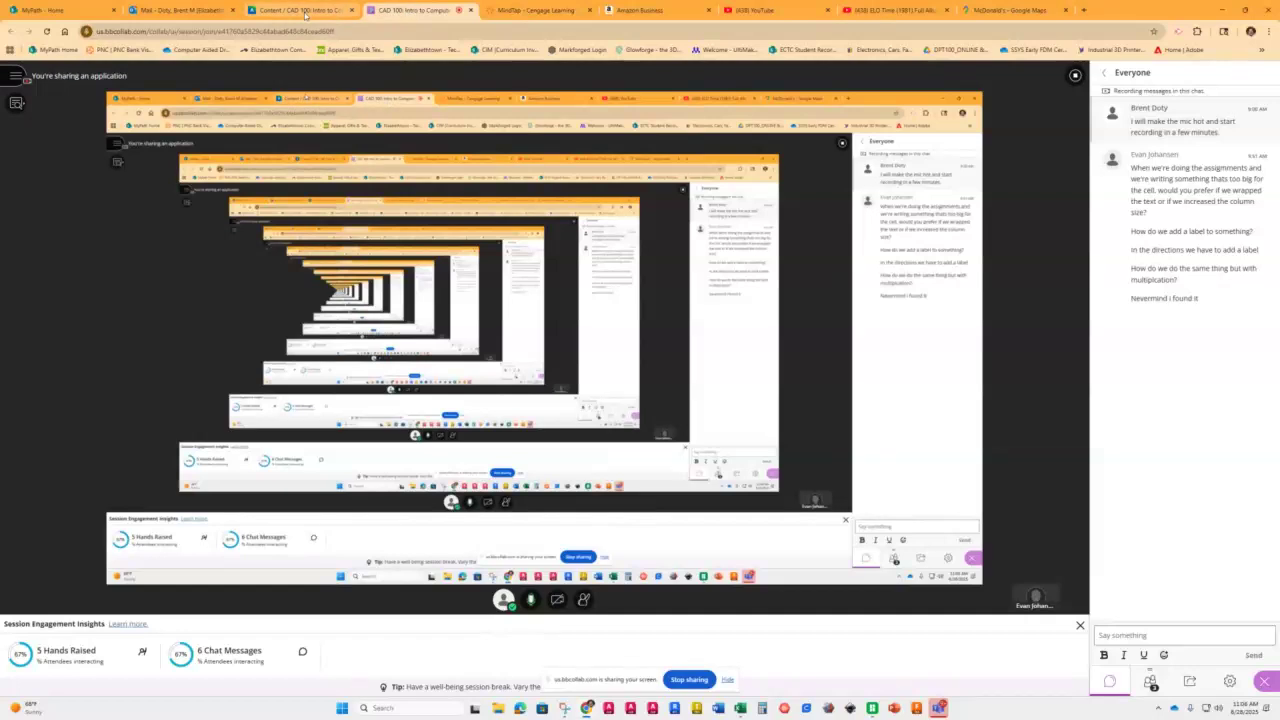
{"action": "left_click", "coordinate": [302, 12]}
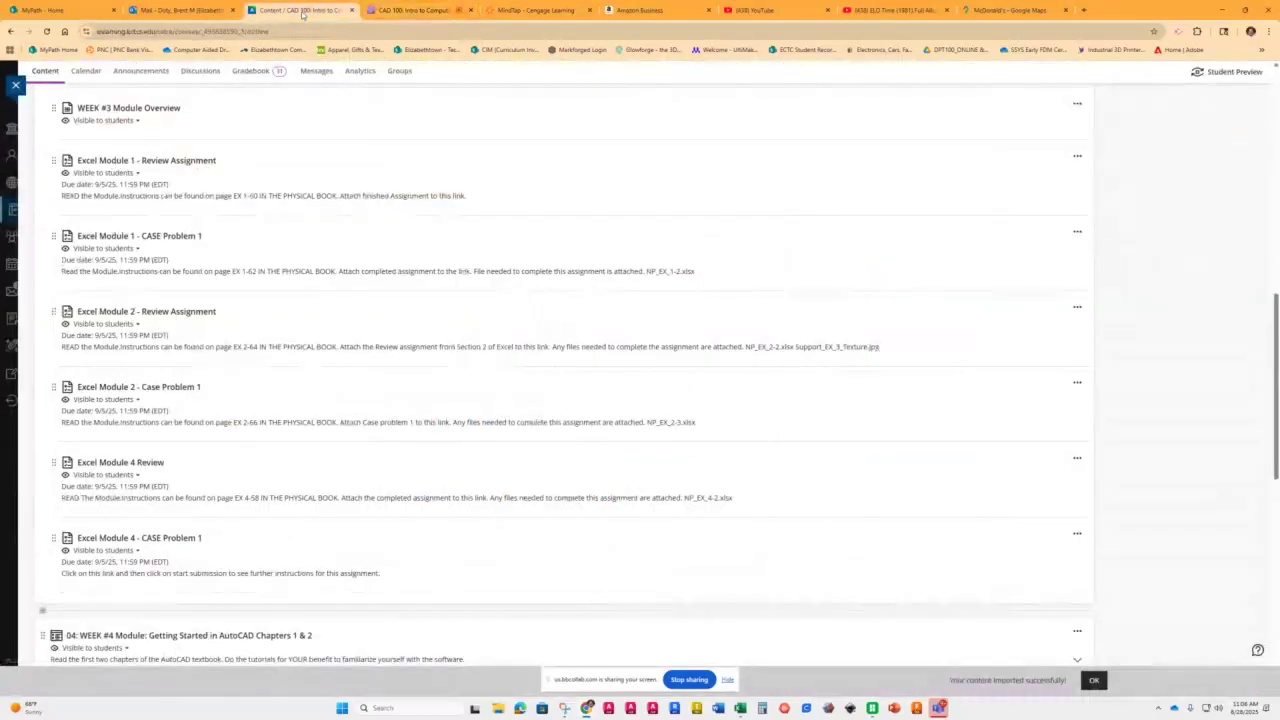
{"action": "left_click", "coordinate": [401, 14]}
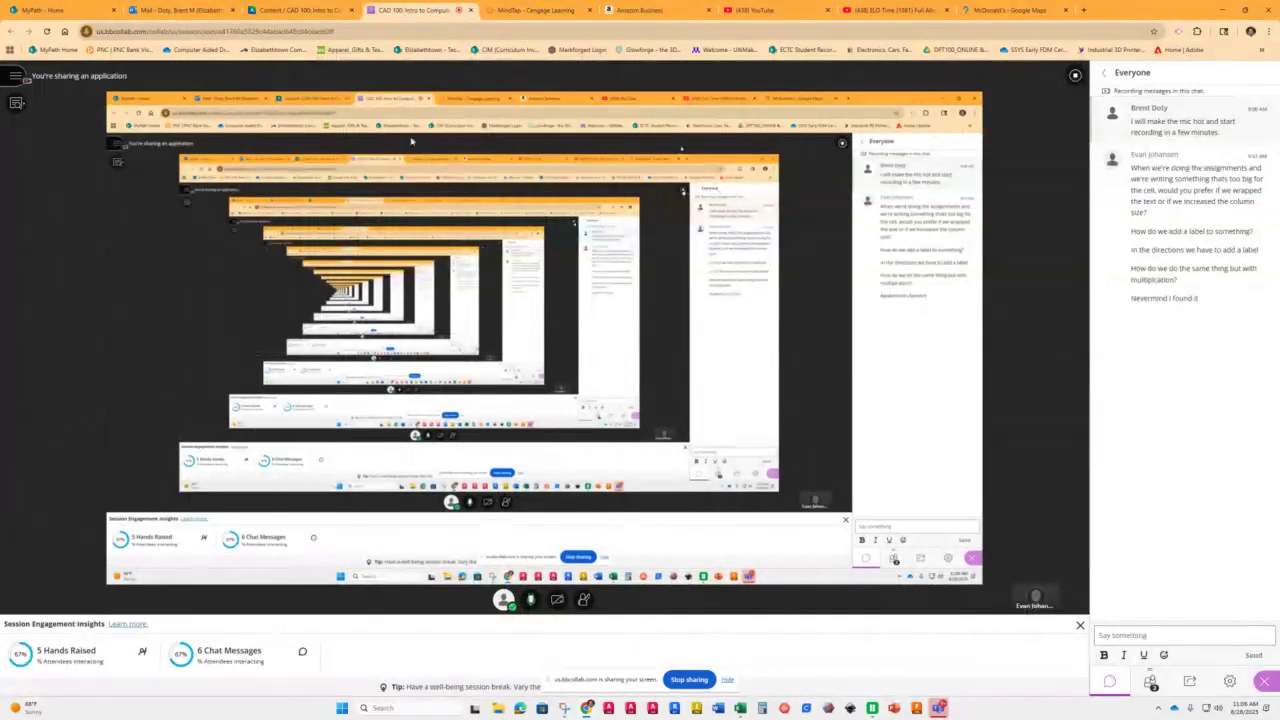
{"action": "left_click", "coordinate": [15, 75]}
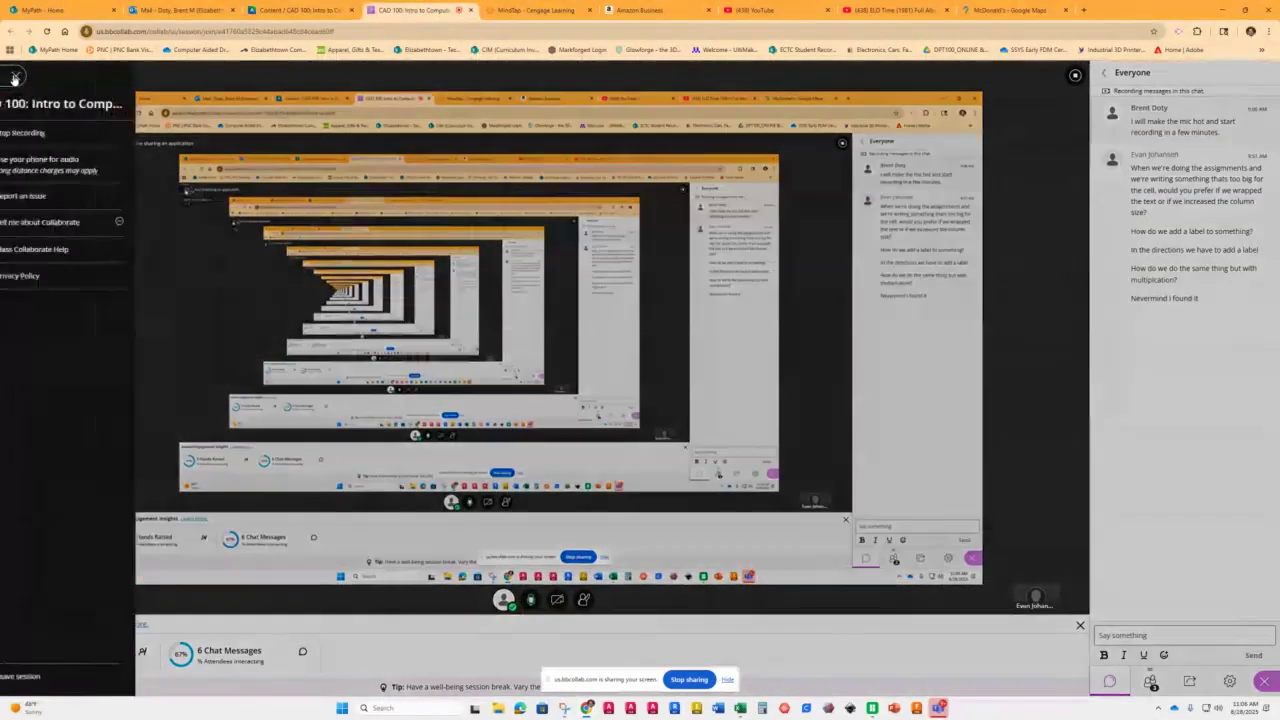